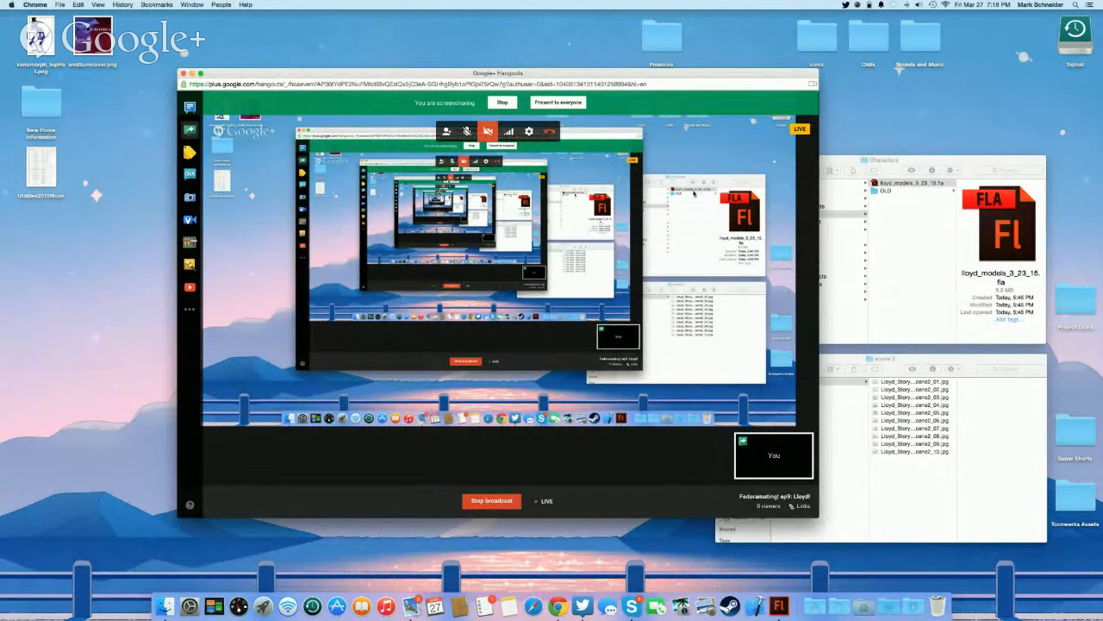
pyautogui.hotkey('ctrl', 'Left')
pyautogui.hotkey('ctrl', 'Left')
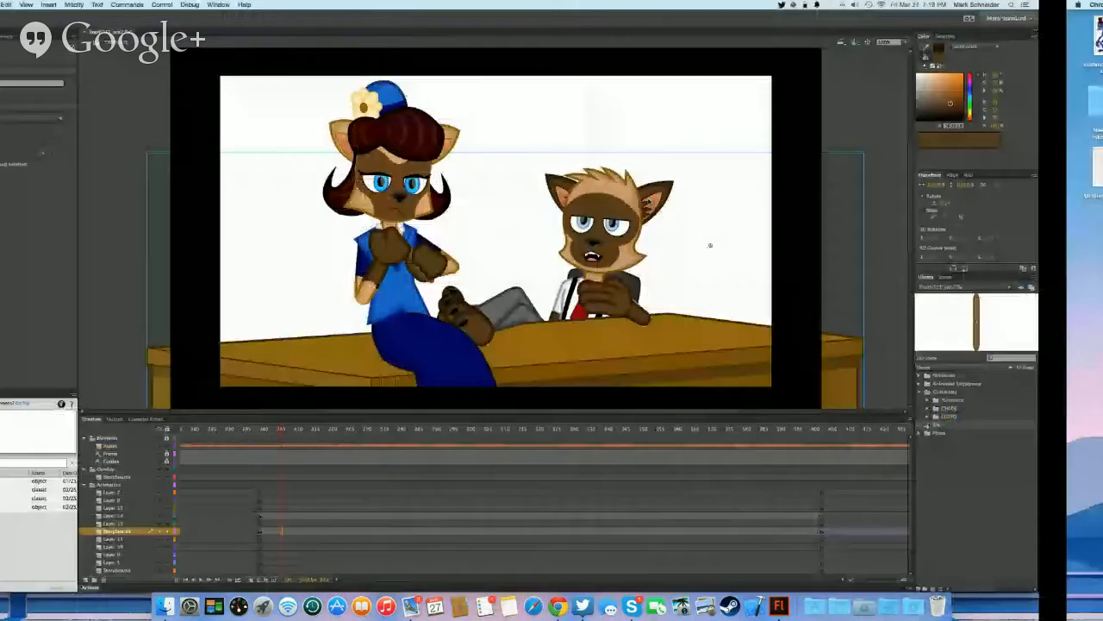
pyautogui.hotkey('ctrl', 'Right')
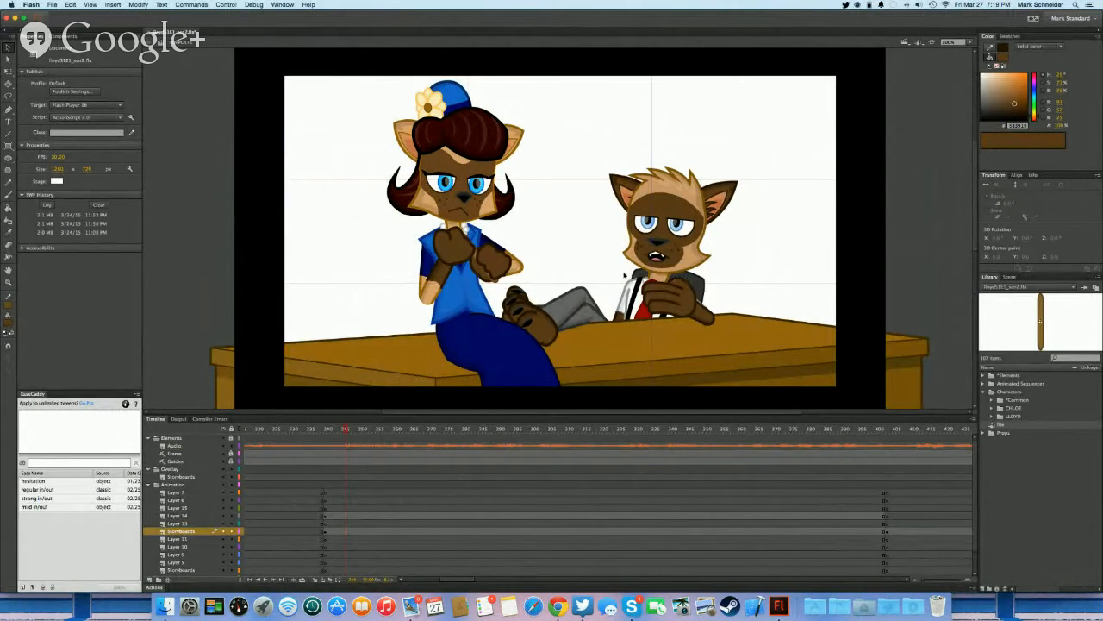
pyautogui.hotkey('ctrl', 'Right')
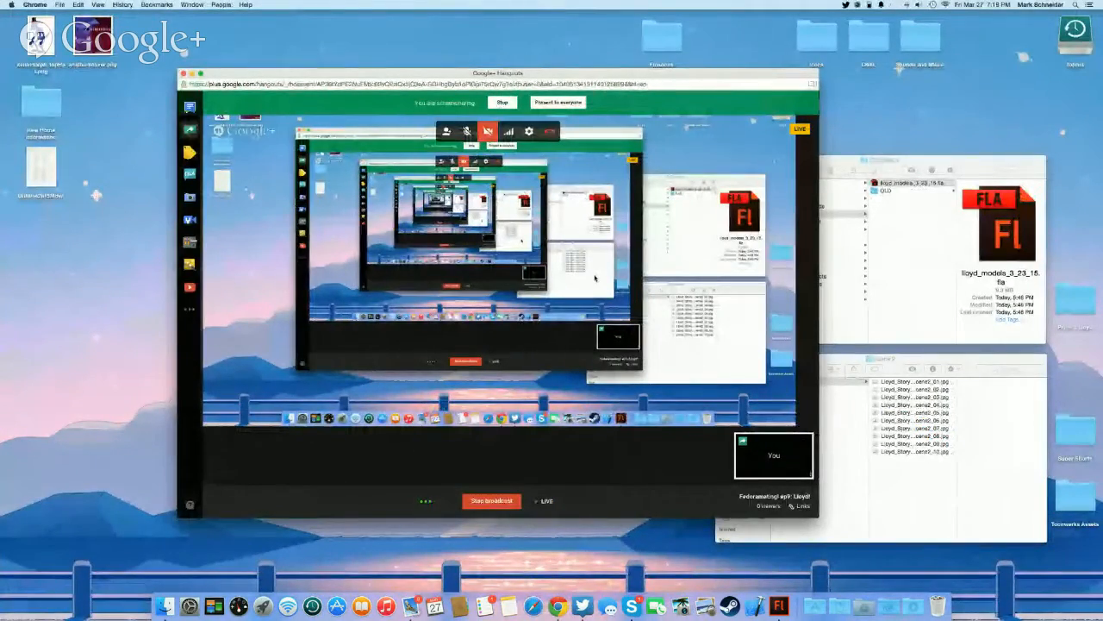
pyautogui.hotkey('ctrl', 'Left')
pyautogui.hotkey('ctrl', 'Left')
pyautogui.hotkey('ctrl', 'Right')
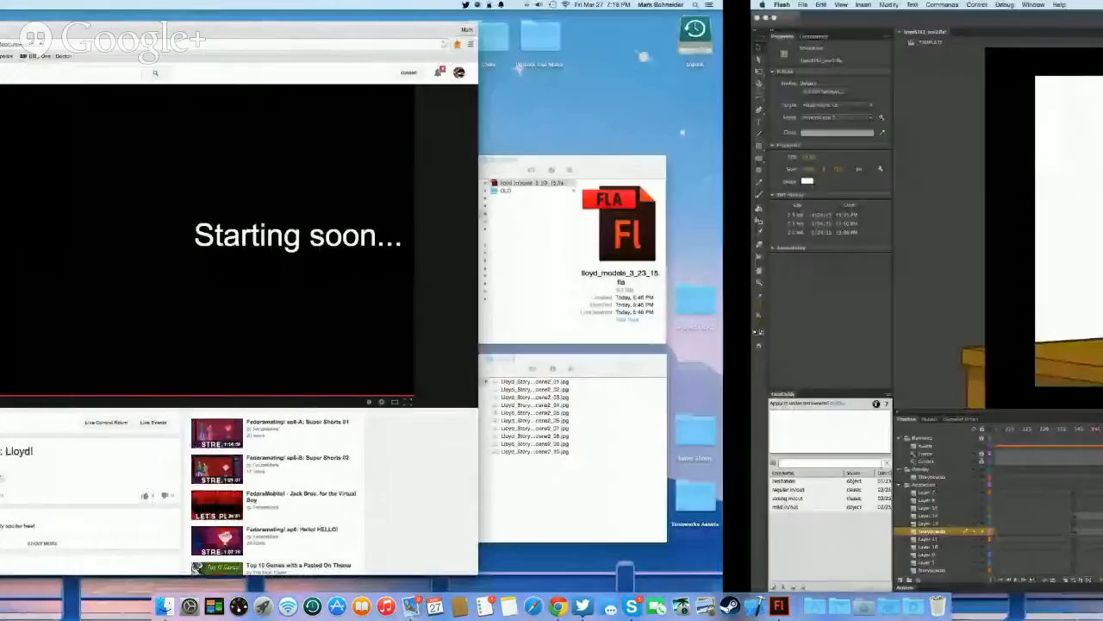
# Pause the "Fedoramating! ep9: Lloyd!" stream on its YouTube page in Chrome and bring the Twitter window to the front
pyautogui.hotkey('ctrl', 'Left')
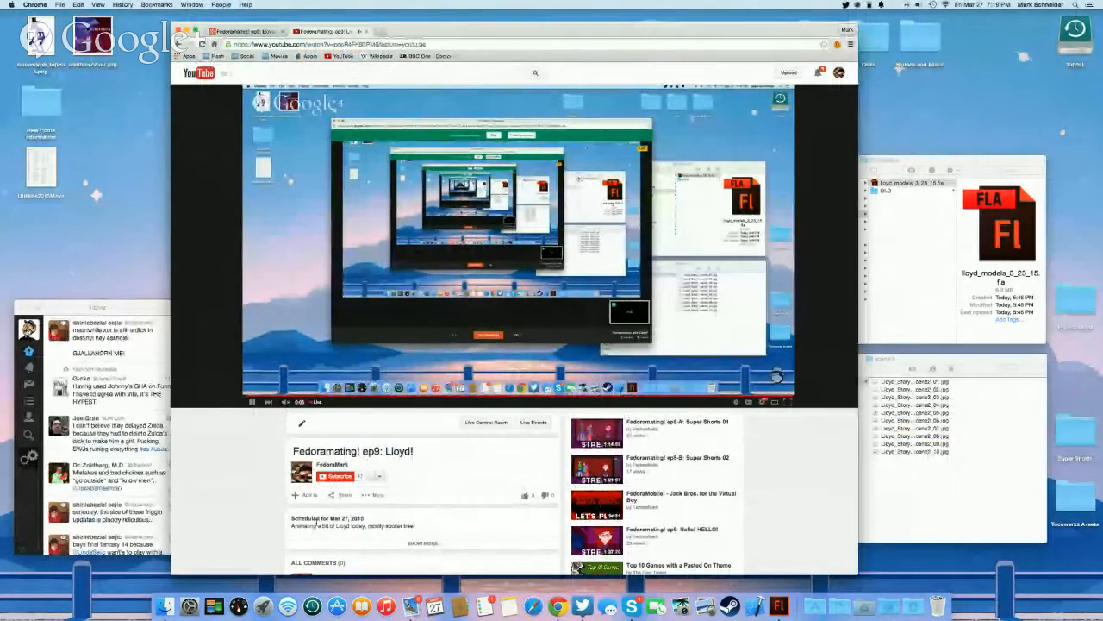
pyautogui.scroll(-2, 385, 384)
pyautogui.click(251, 306)
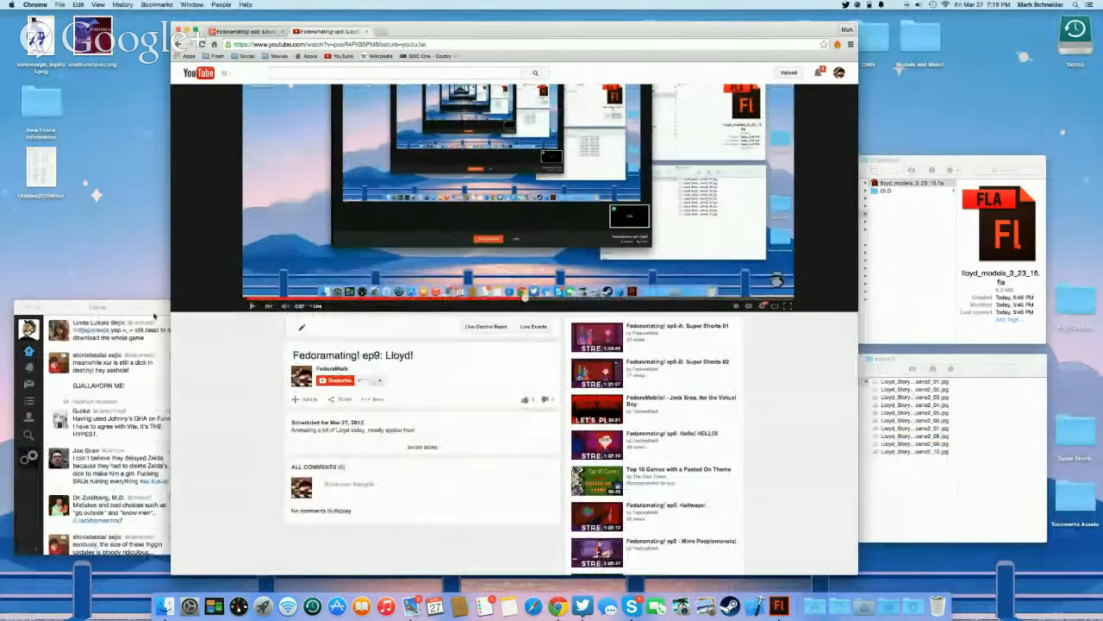
pyautogui.click(156, 316)
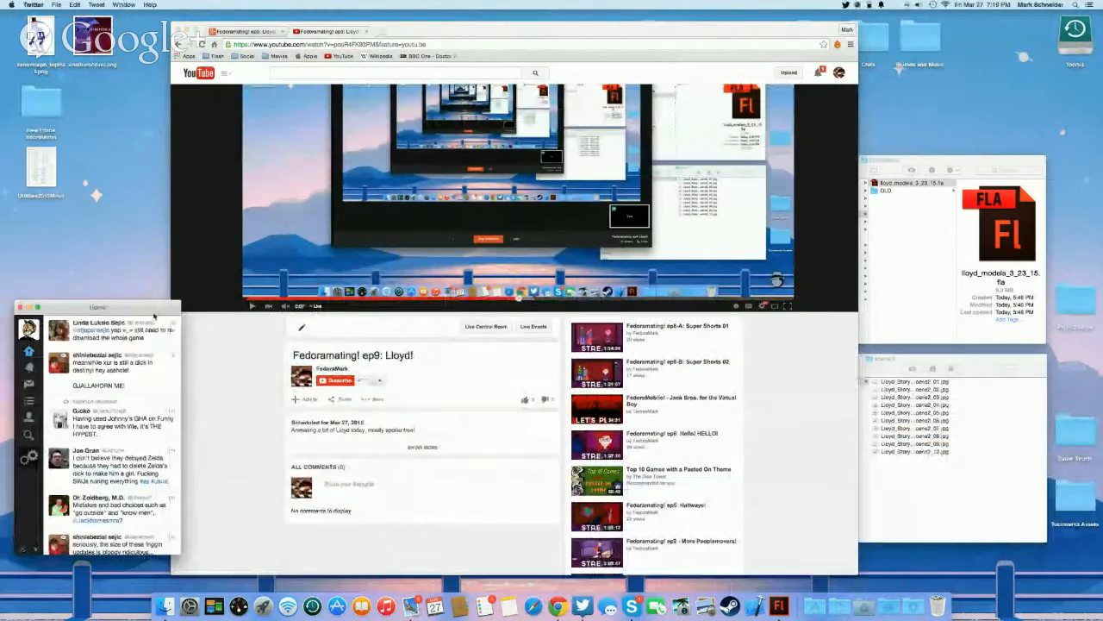
# Switch to Flash, rename the loose symbol inside the Characters library folder and collapse that folder
pyautogui.hotkey('ctrl', 'Right')
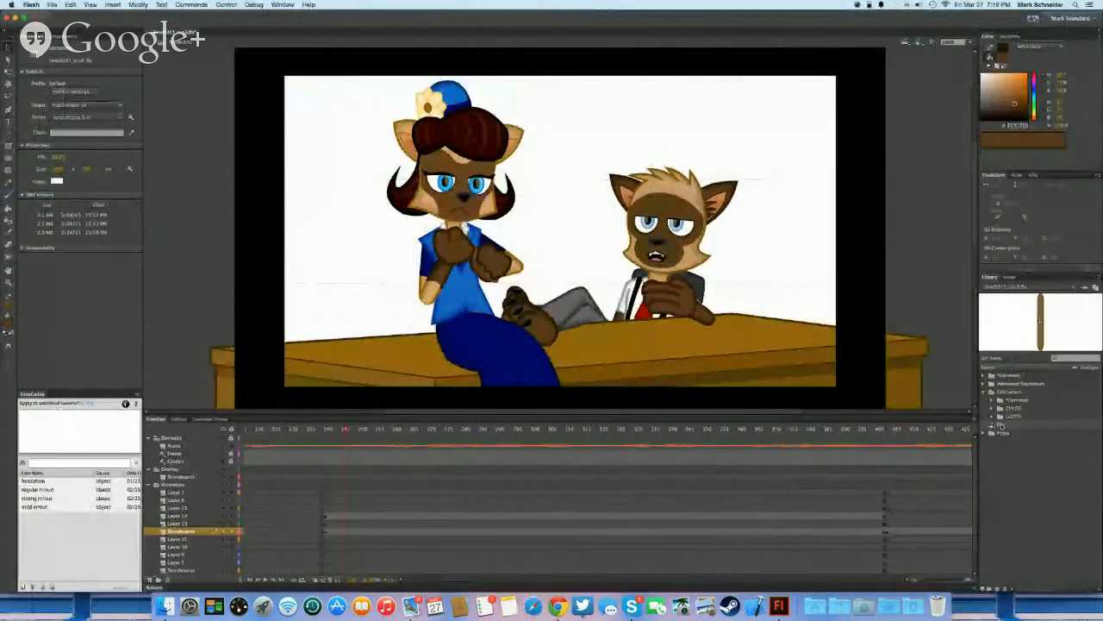
pyautogui.doubleClick(1000, 425)
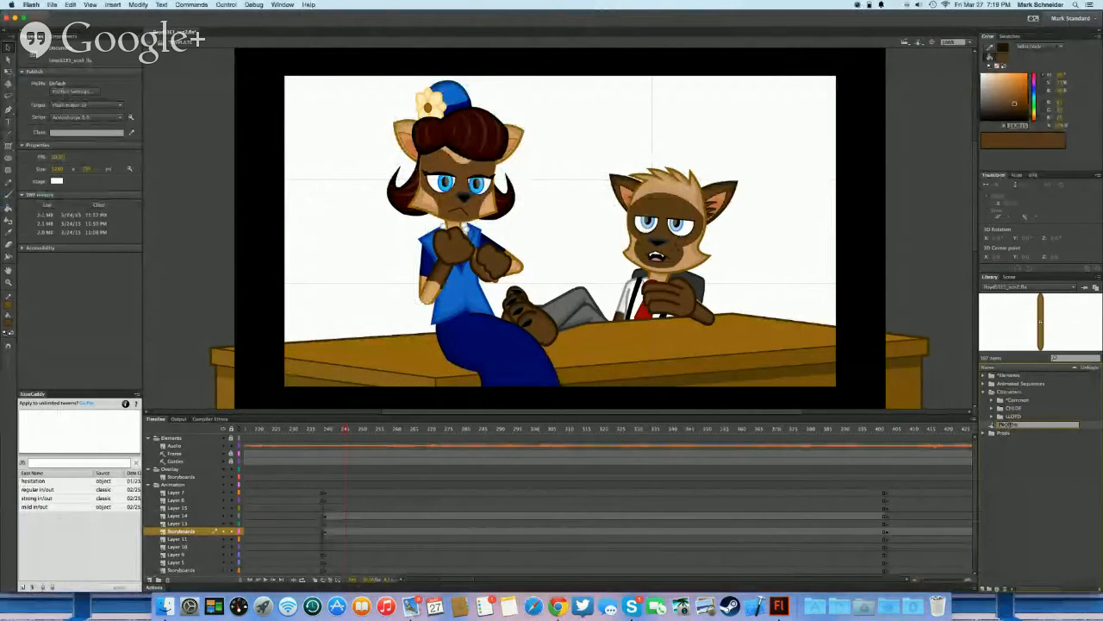
pyautogui.write('tzel')
pyautogui.press('Return')
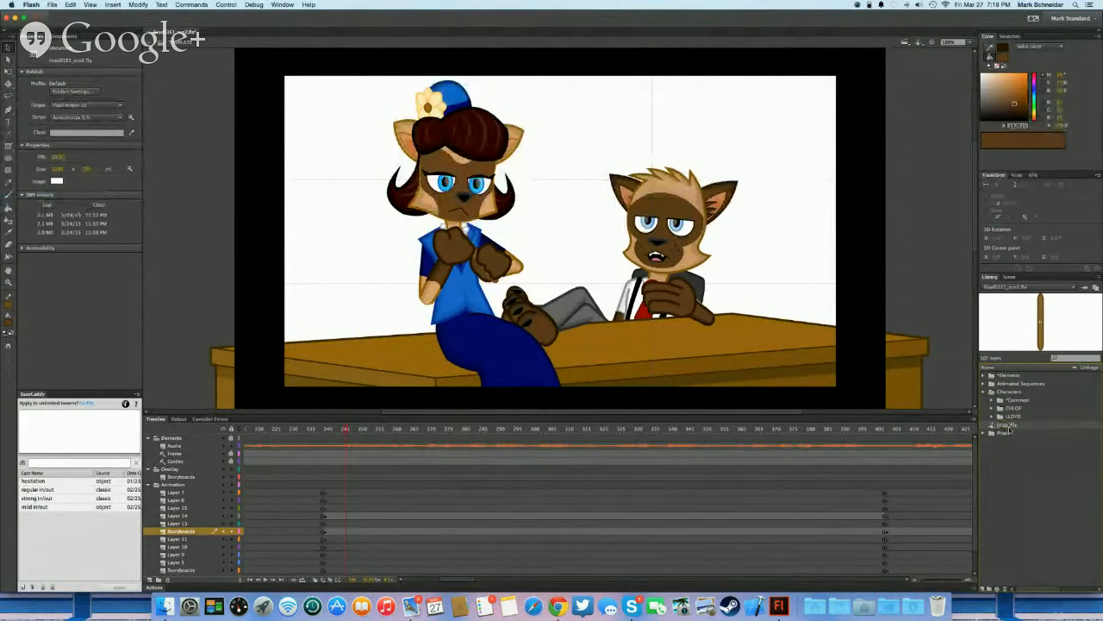
pyautogui.click(982, 392)
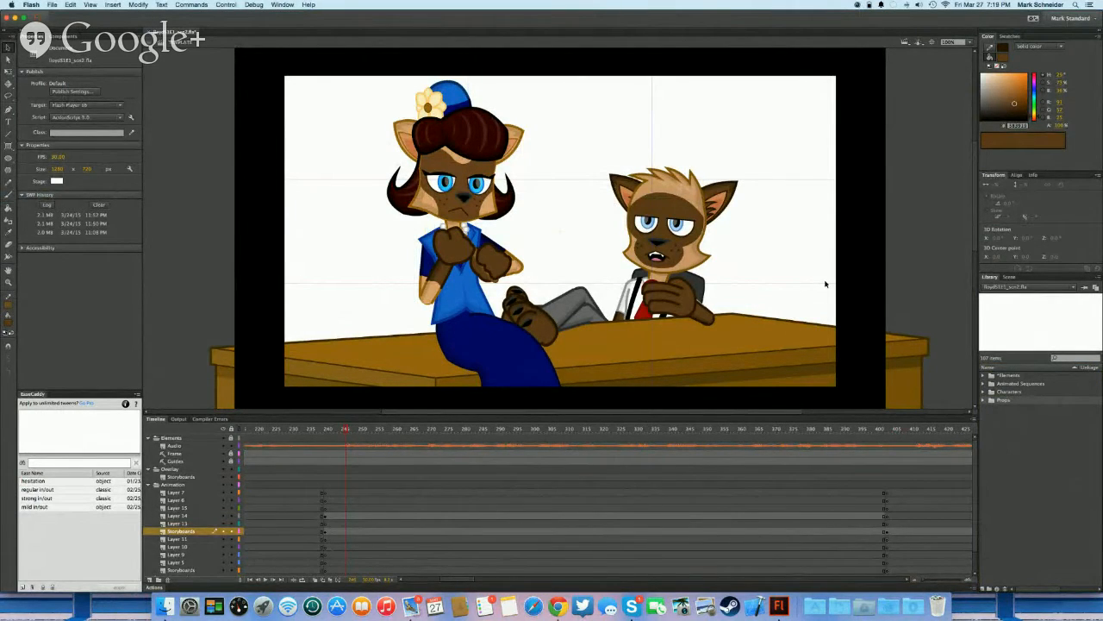
# Import the scene 2 storyboard images 08, 09 and 10 from the Finder folder into the Flash library
pyautogui.click(164, 606)
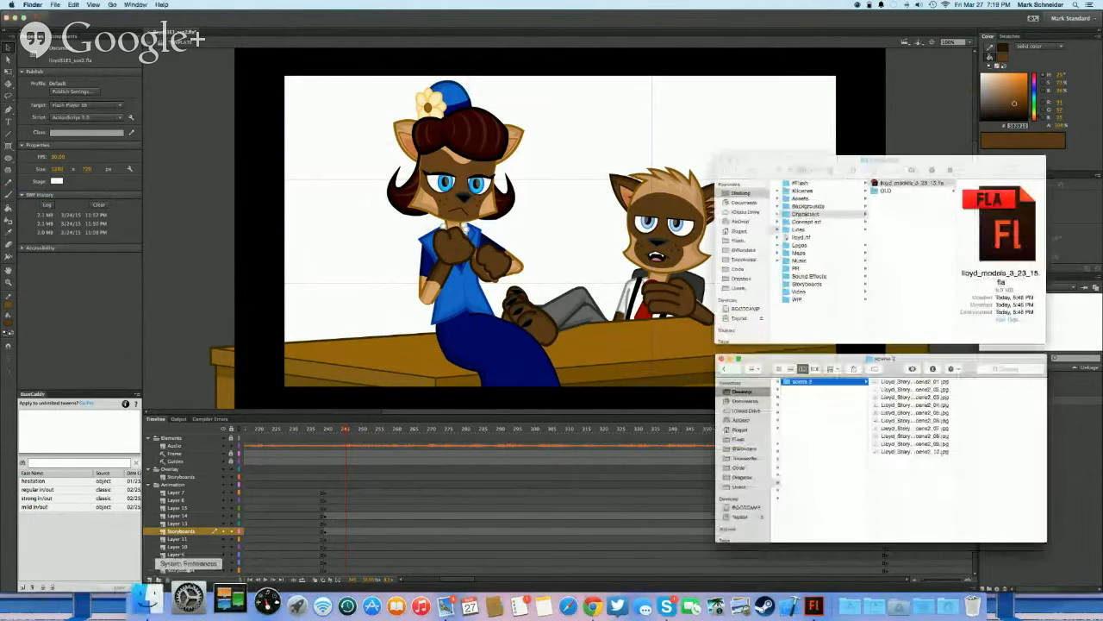
pyautogui.press('super+Tab')
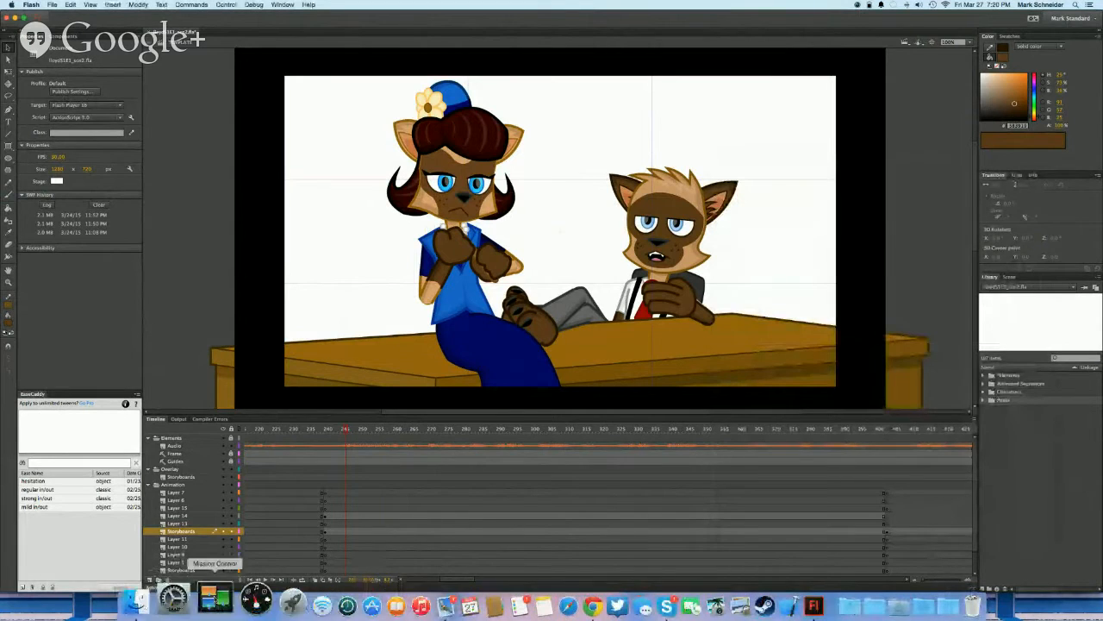
pyautogui.click(168, 605)
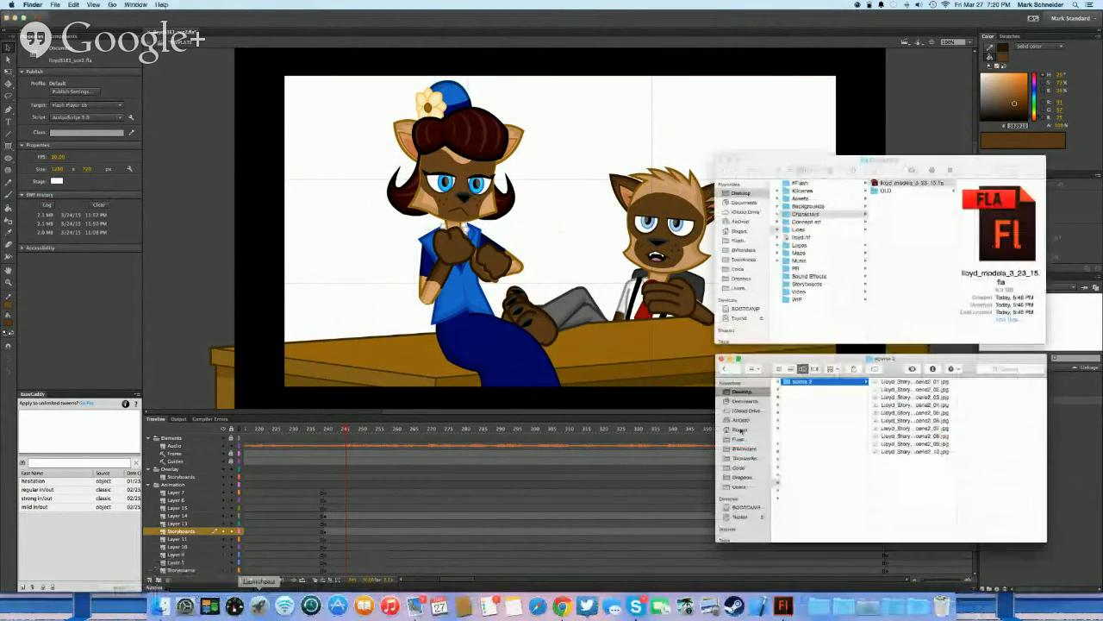
pyautogui.click(922, 451)
pyautogui.keyDown('shift'); pyautogui.click(924, 436); pyautogui.keyUp('shift')
pyautogui.moveTo(924, 440); pyautogui.dragTo(1012, 406)
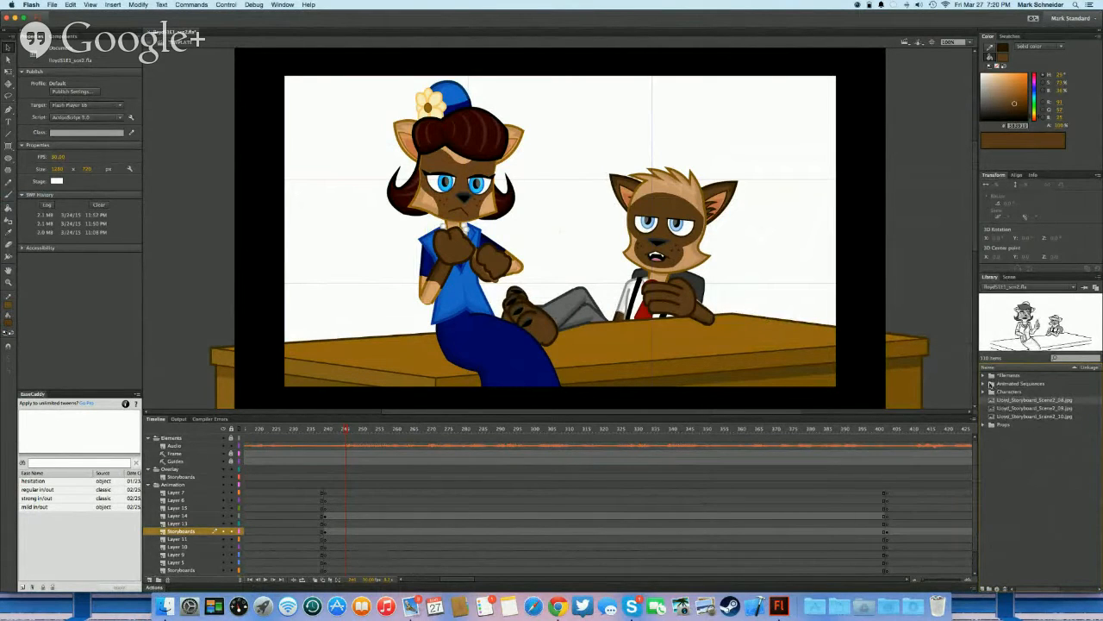
# Move the three imported storyboard images into the Storyboards subfolder of the *Elements library folder
pyautogui.hscroll(5, 812, 555)
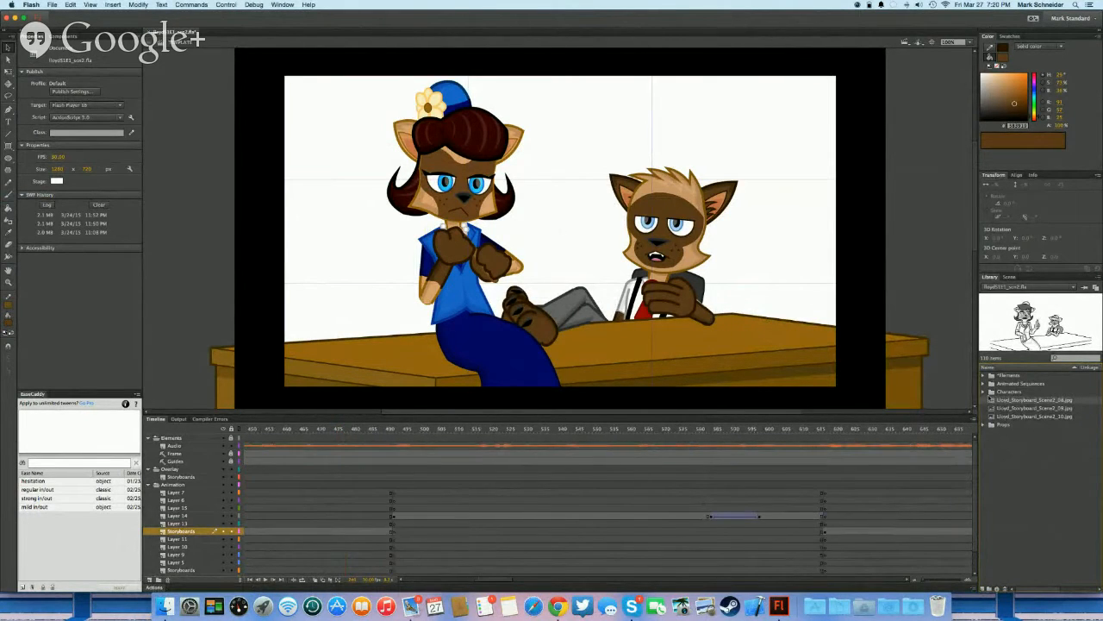
pyautogui.click(984, 376)
pyautogui.click(1000, 449)
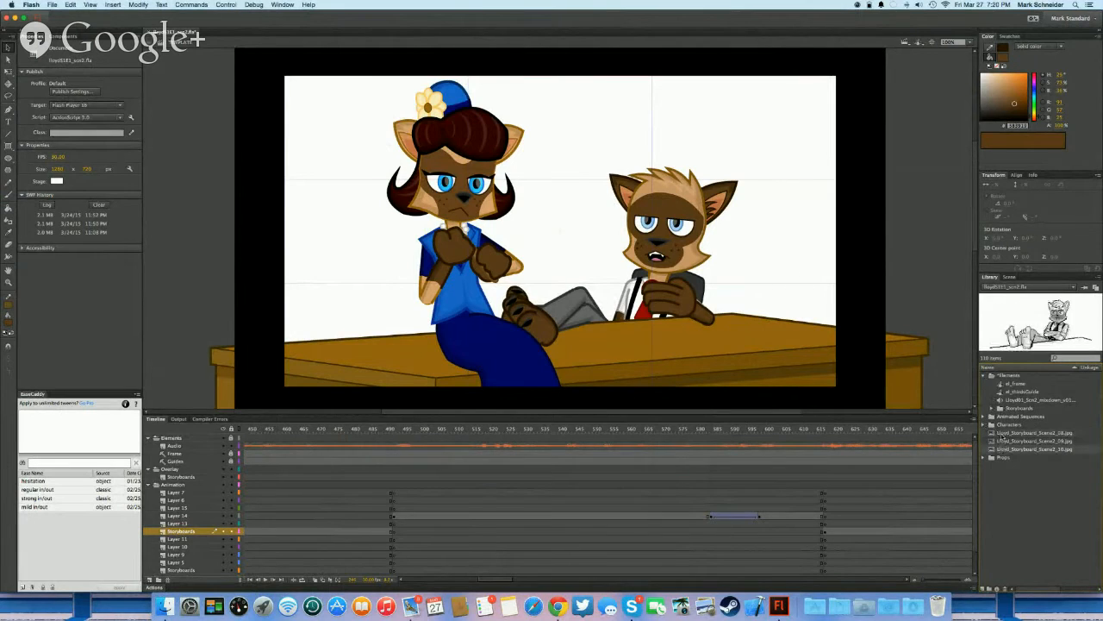
pyautogui.keyDown('shift'); pyautogui.click(1001, 432); pyautogui.keyUp('shift')
pyautogui.moveTo(1001, 433); pyautogui.dragTo(1012, 411)
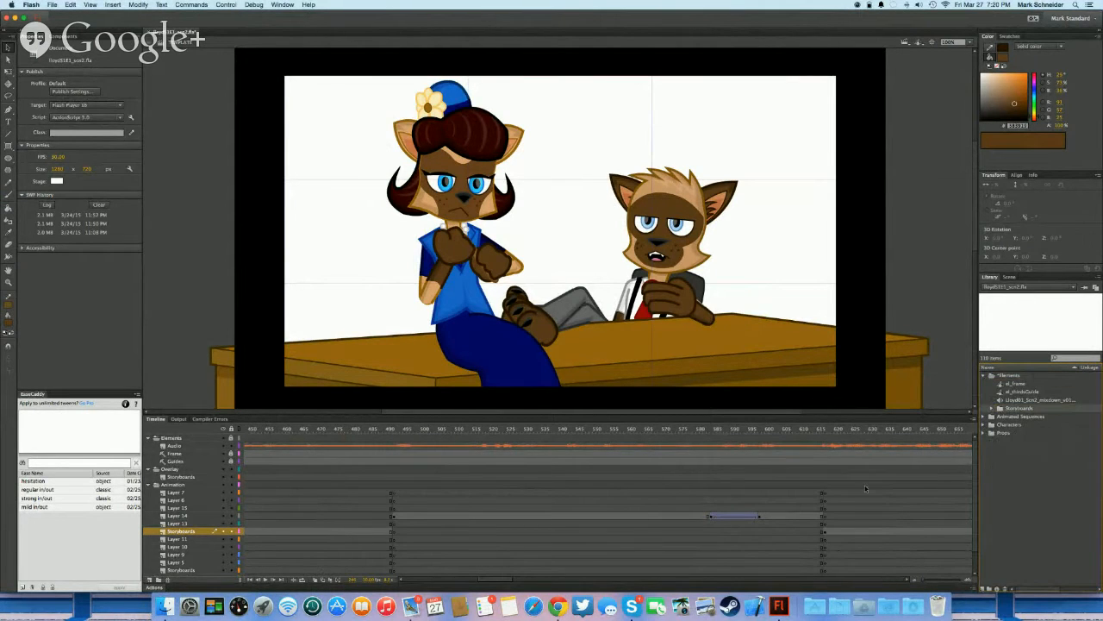
# Expand the library's Storyboards folder and examine the timeline's later frames to see how far the existing storyboards run
pyautogui.hscroll(3, 835, 503)
pyautogui.click(992, 407)
pyautogui.scroll(-3, 925, 483)
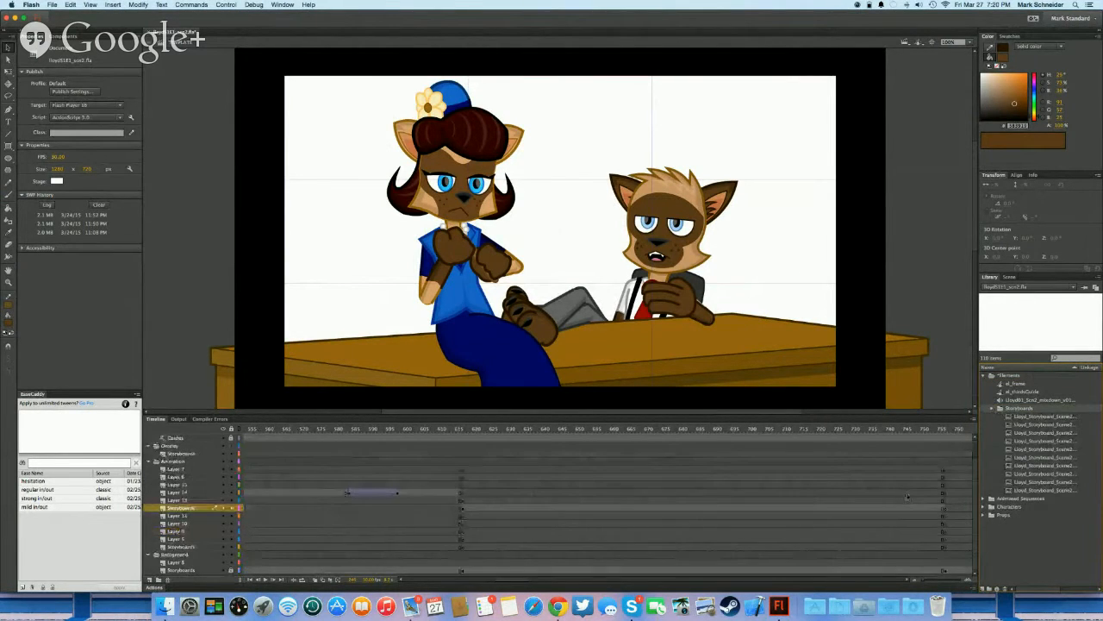
pyautogui.hscroll(5, 776, 508)
pyautogui.click(679, 524)
pyautogui.click(793, 524)
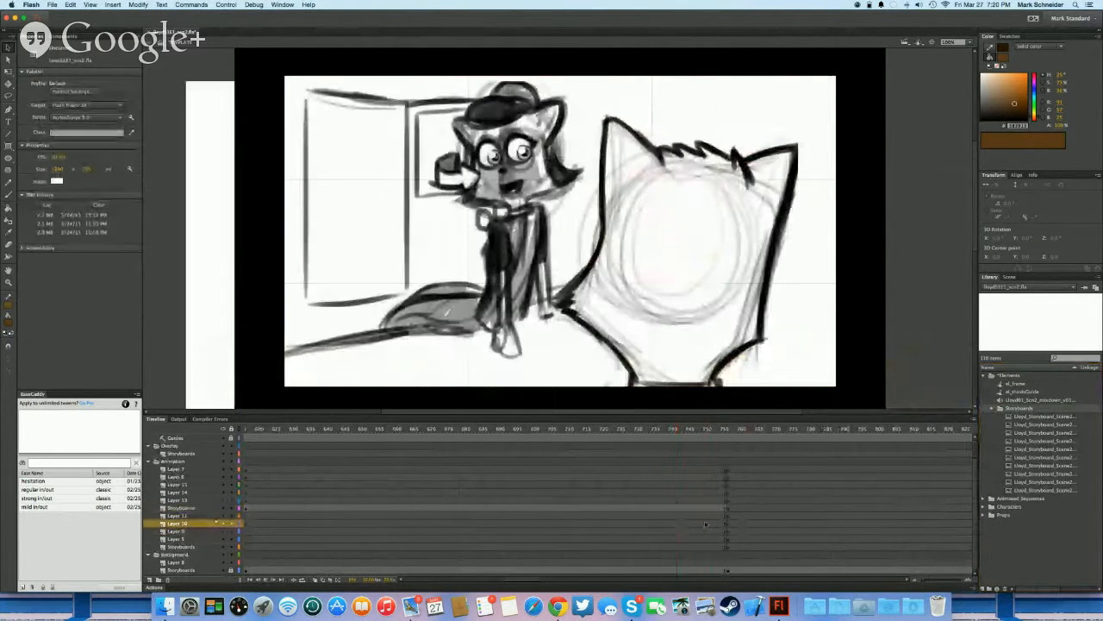
pyautogui.hscroll(5, 752, 520)
pyautogui.click(625, 531)
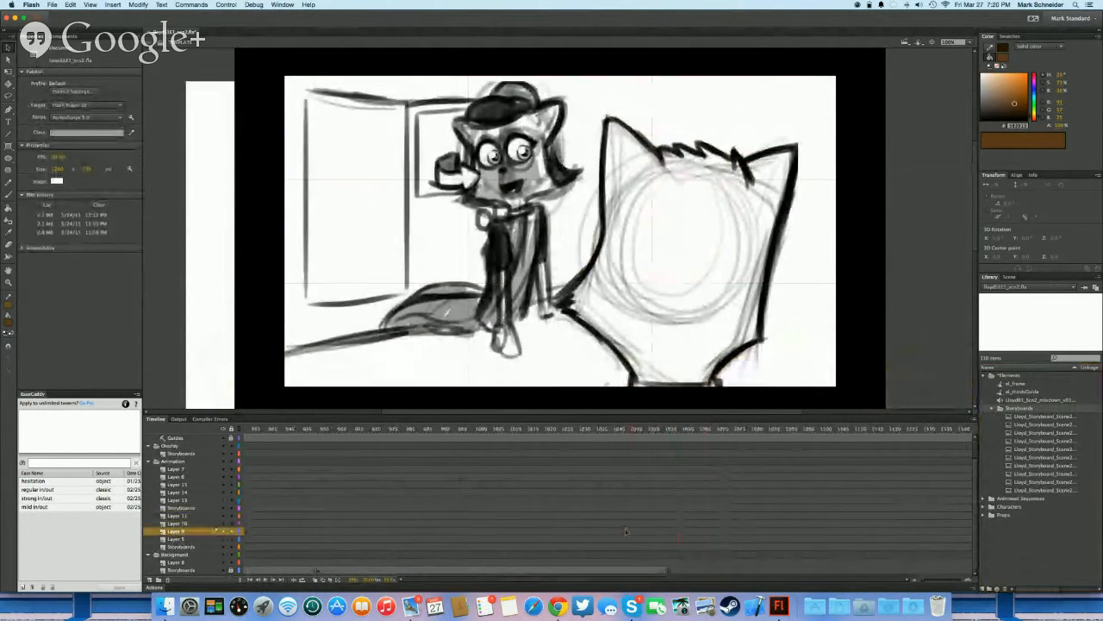
# Preview the storyboard images in the library's Storyboards folder, including the newly imported ones
pyautogui.click(1024, 440)
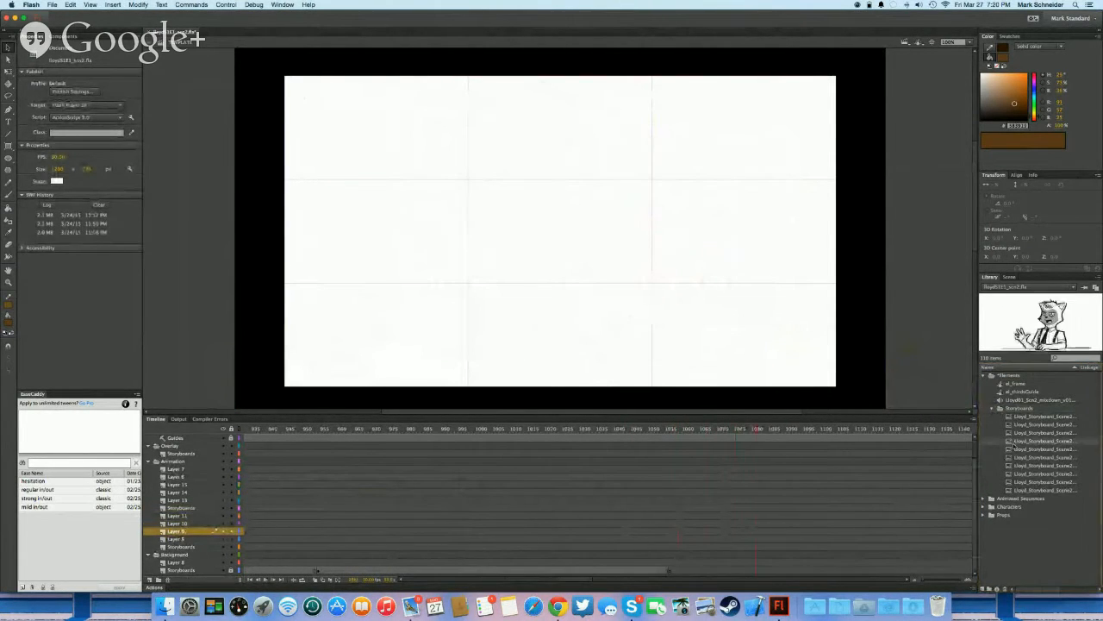
pyautogui.click(1026, 473)
pyautogui.click(1027, 465)
pyautogui.click(1027, 474)
pyautogui.click(1028, 481)
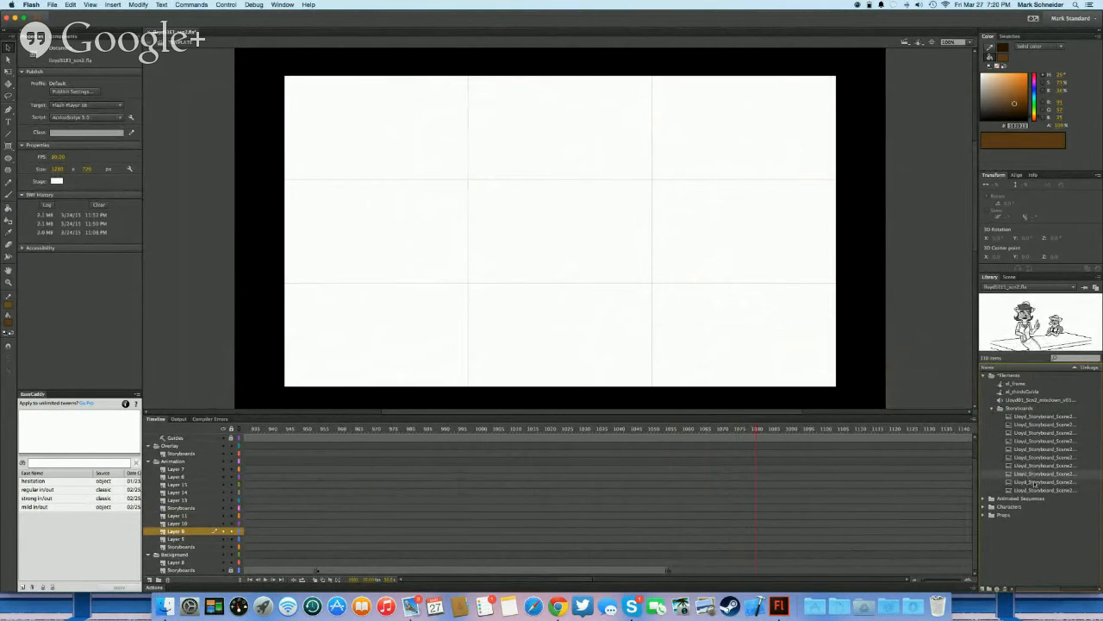
pyautogui.click(1035, 481)
pyautogui.click(1038, 490)
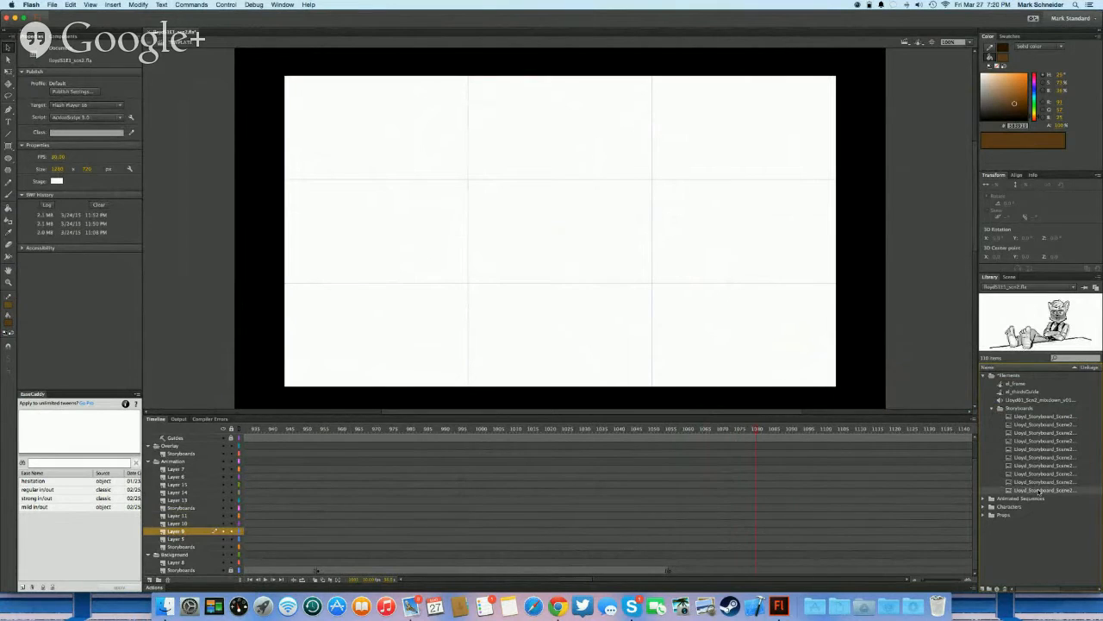
pyautogui.click(1039, 482)
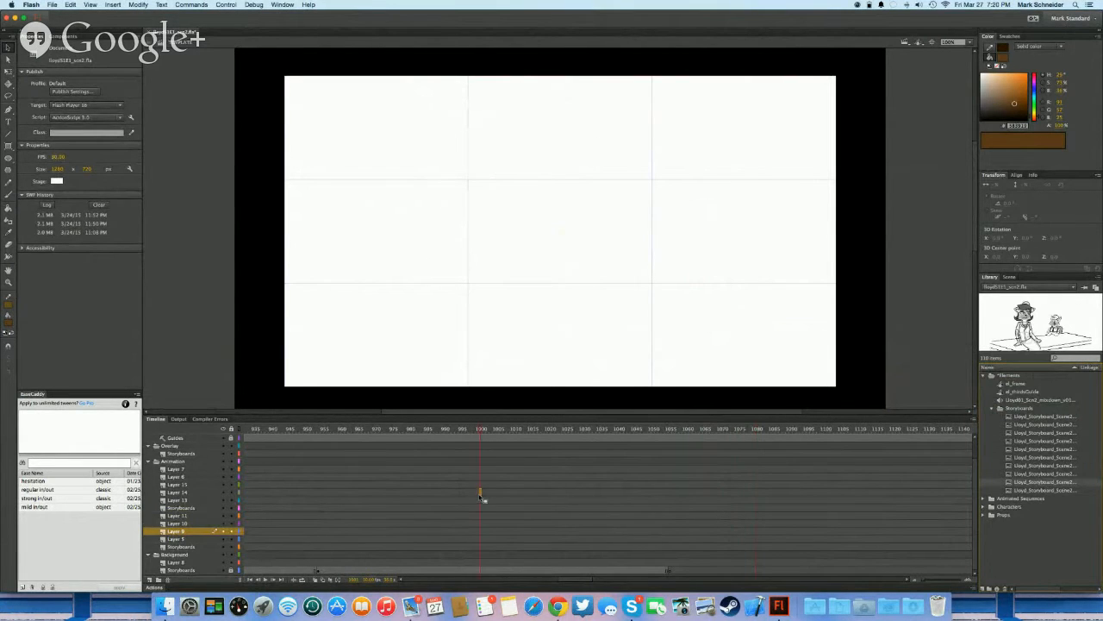
pyautogui.click(515, 492)
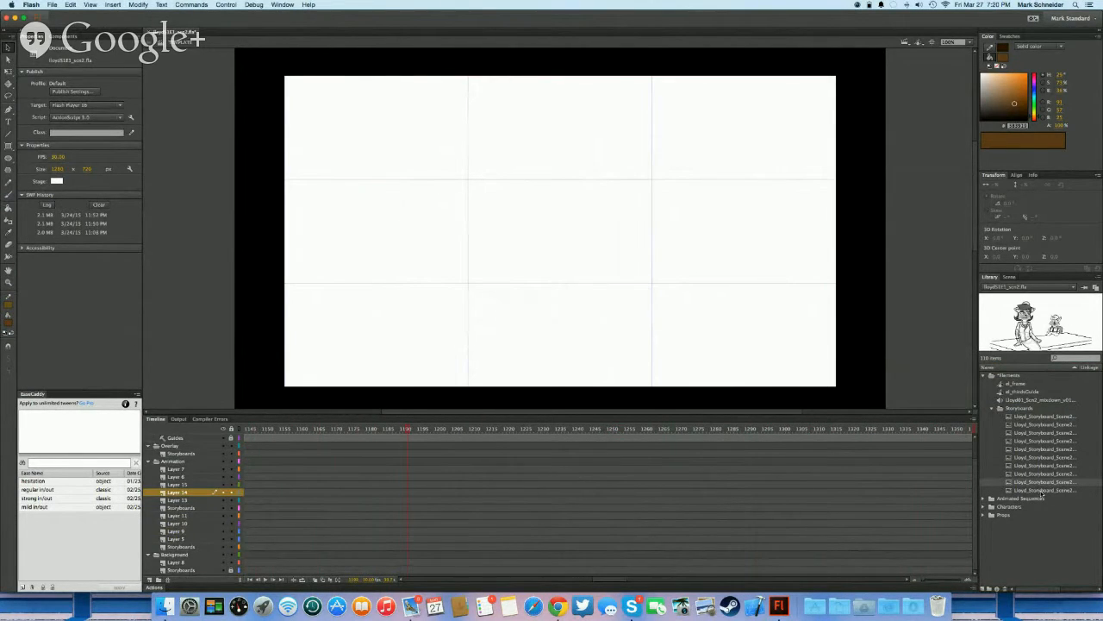
pyautogui.click(1041, 491)
# Review earlier parts of the scene by checking frames back along the timeline and briefly playing the animation
pyautogui.hscroll(-10, 608, 514)
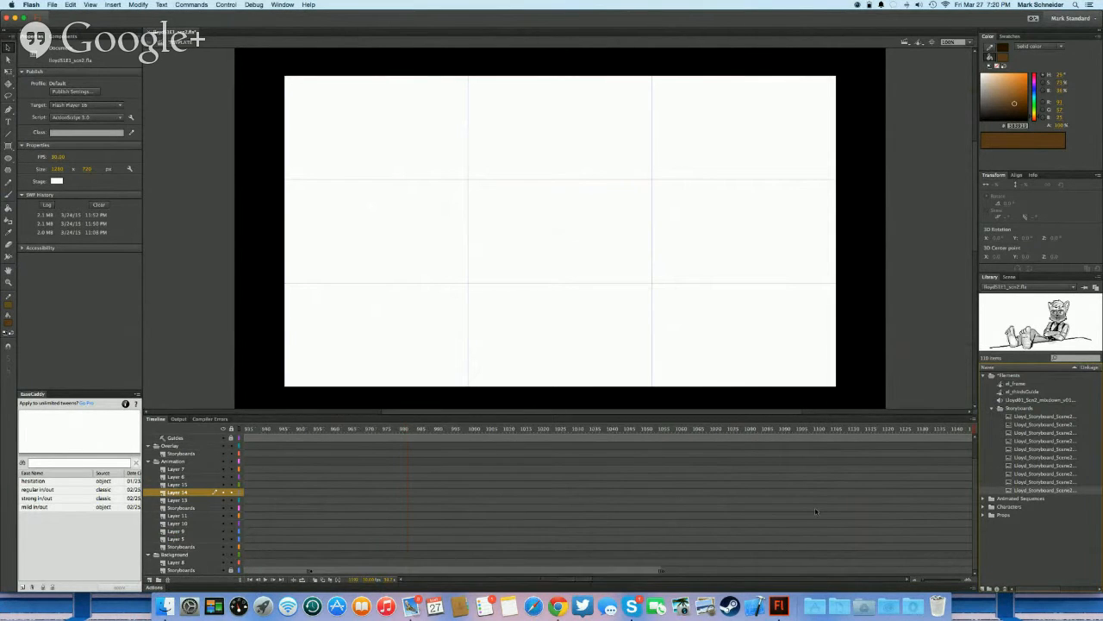
pyautogui.click(611, 515)
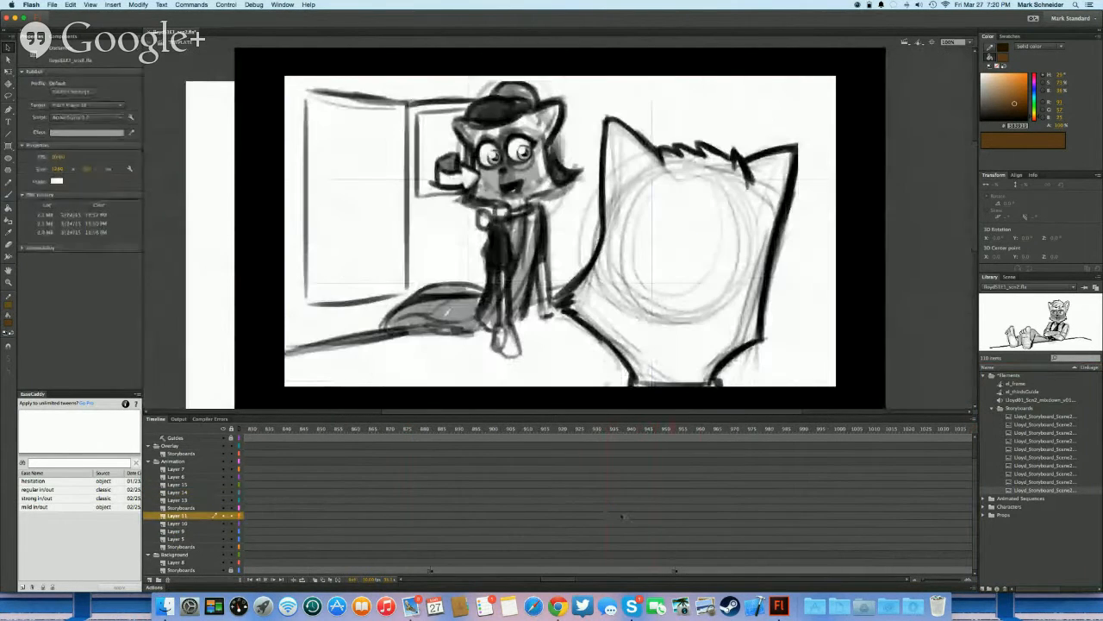
pyautogui.hscroll(-8, 660, 519)
pyautogui.click(564, 508)
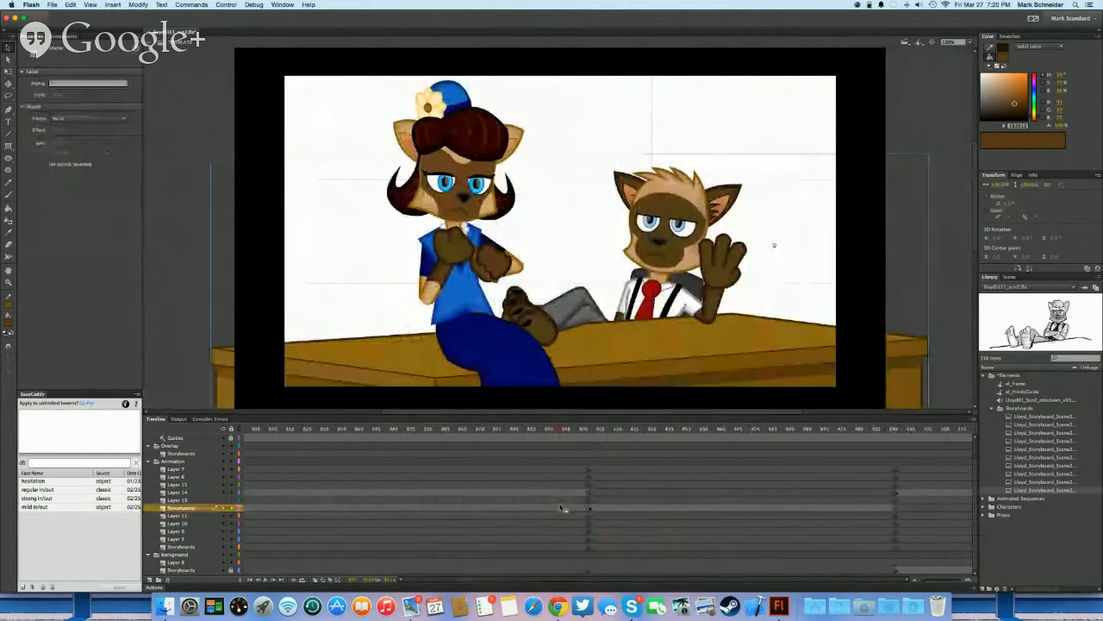
pyautogui.press('Return')
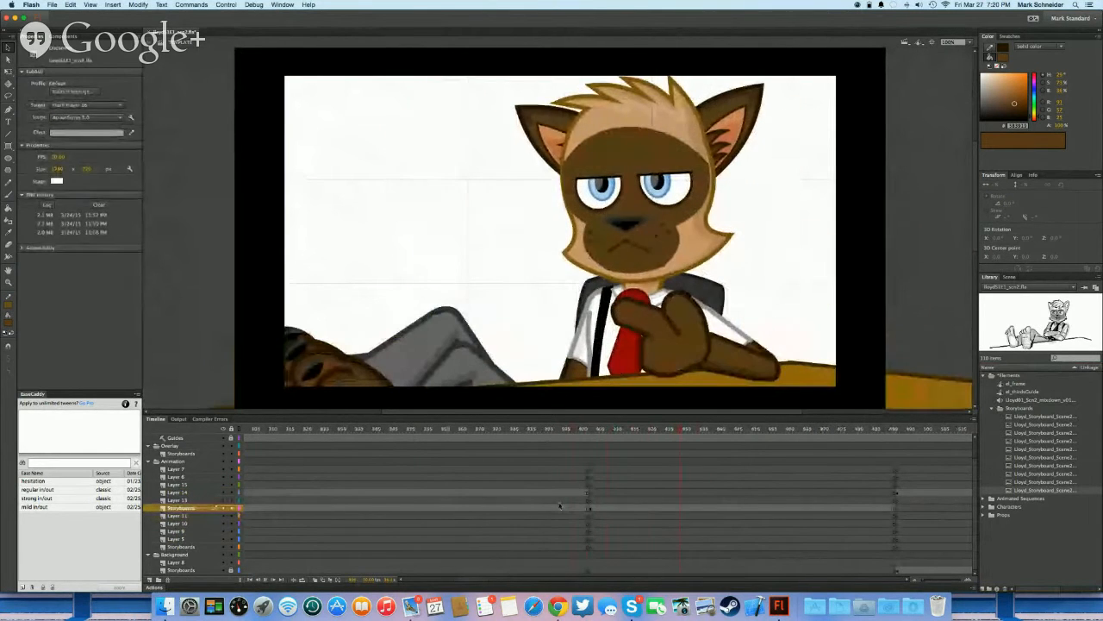
pyautogui.hscroll(-10, 560, 507)
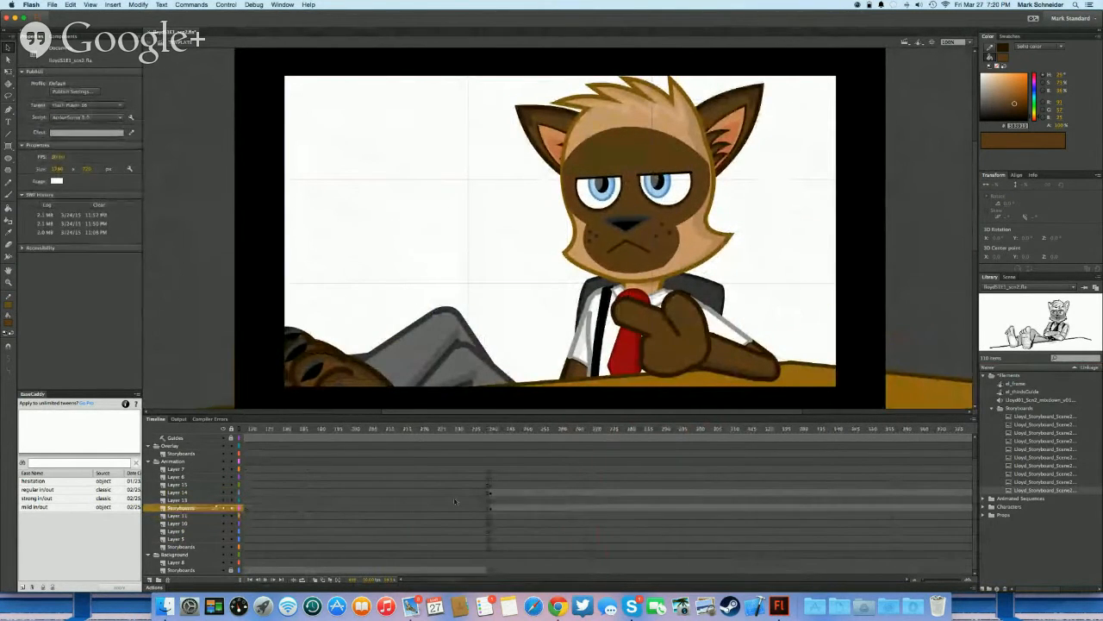
pyautogui.click(500, 501)
pyautogui.click(424, 501)
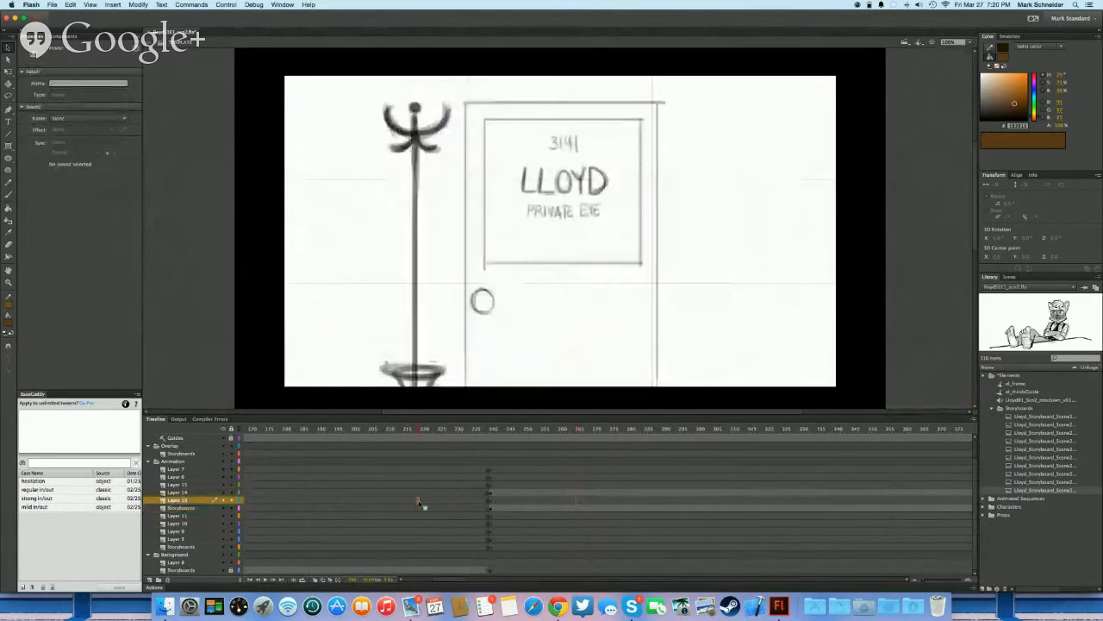
# Switch to Chrome to check the YouTube stream page and the Hangouts broadcast window
pyautogui.hotkey('ctrl', 'Left')
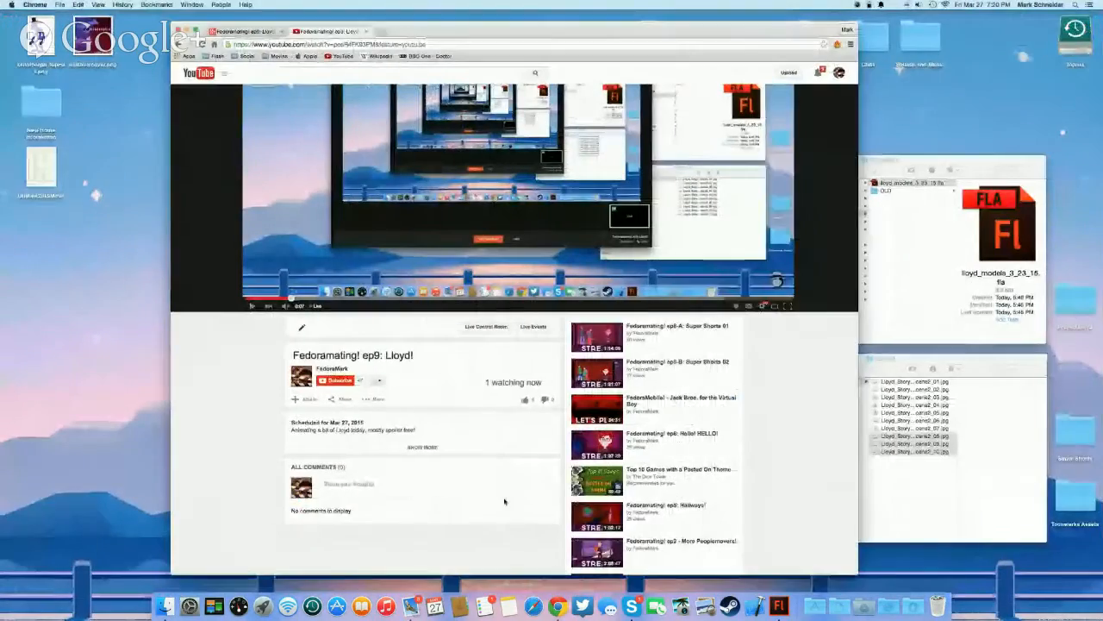
pyautogui.hotkey('ctrl', 'Right')
pyautogui.hotkey('ctrl', 'Right')
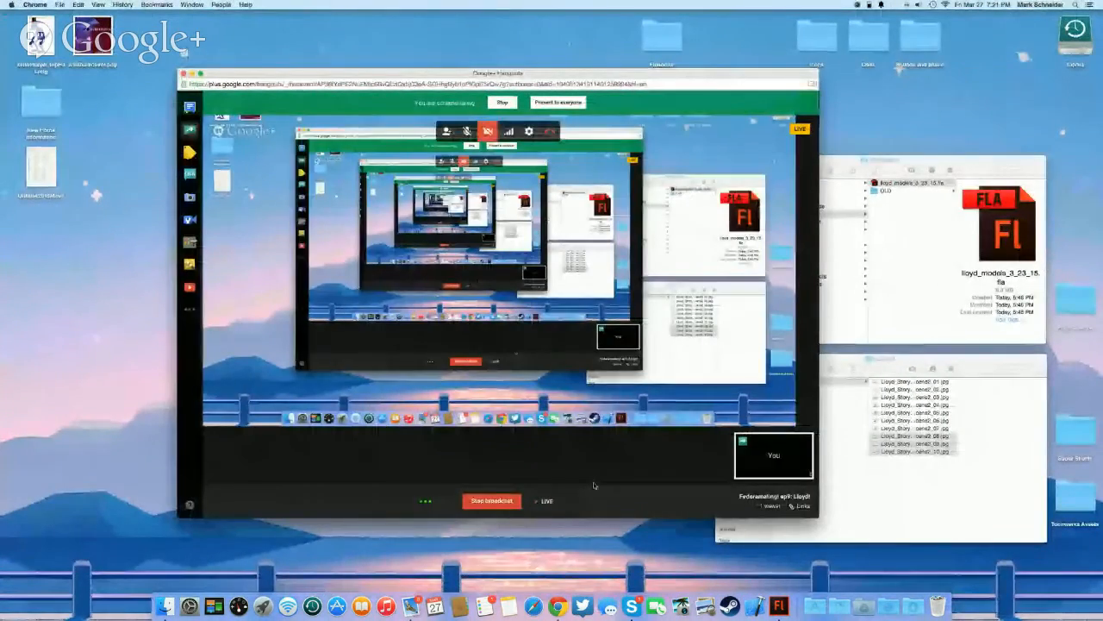
pyautogui.hotkey('ctrl', 'Left')
pyautogui.hotkey('ctrl', 'Left')
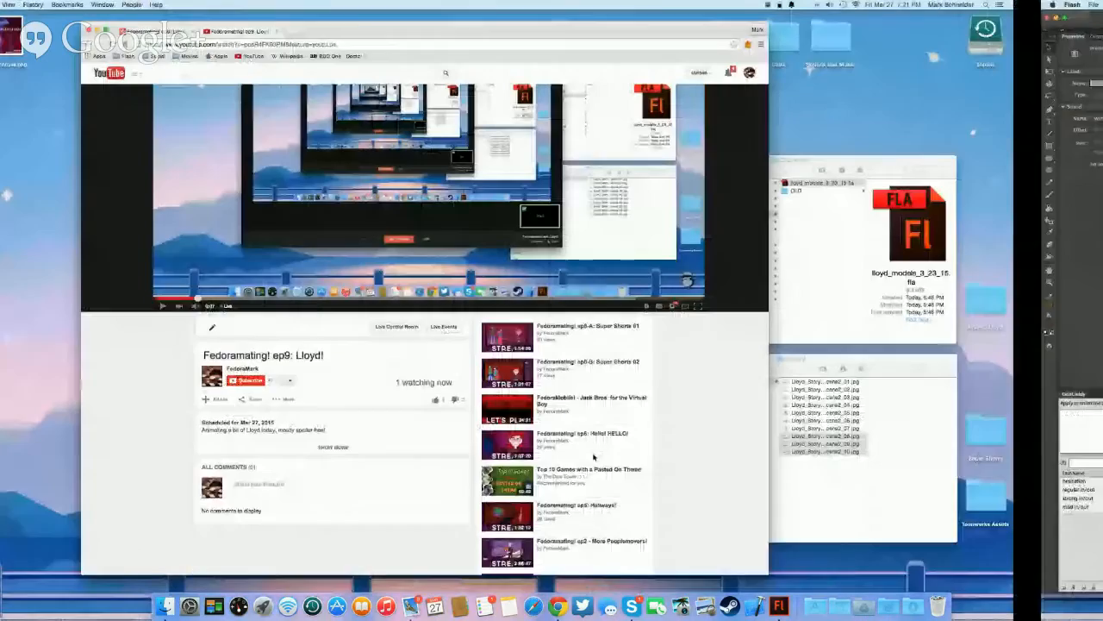
# Reload the YouTube live stream page in Chrome and check the broadcast's status
pyautogui.hotkey('ctrl', 'Up')
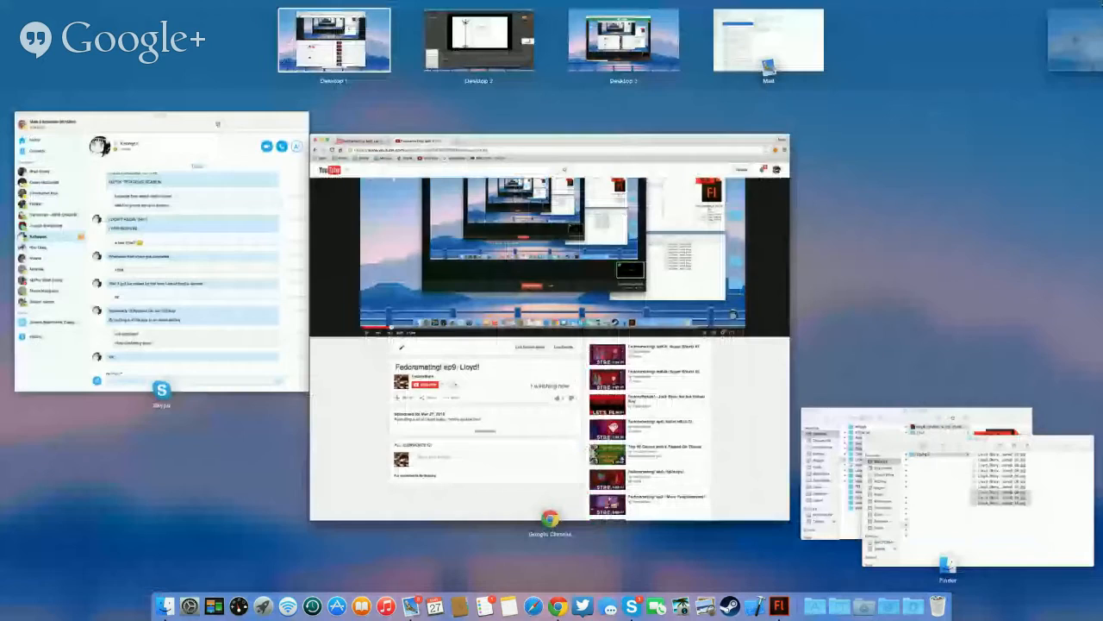
pyautogui.moveTo(583, 242); pyautogui.dragTo(628, 45)
pyautogui.click(624, 40)
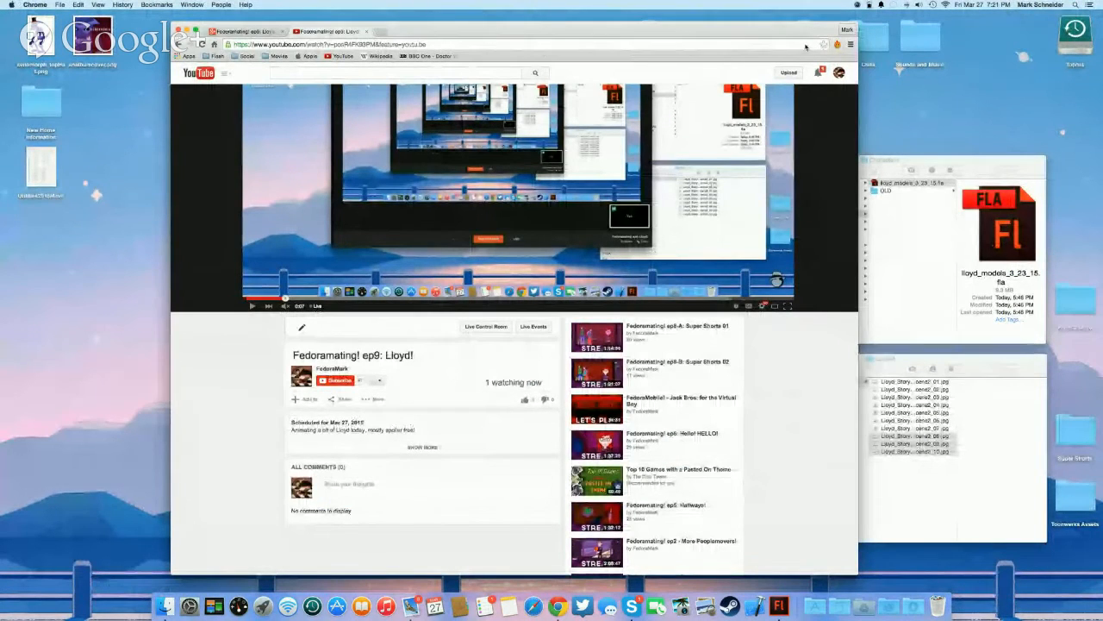
pyautogui.click(475, 44)
pyautogui.click(258, 32)
pyautogui.click(336, 32)
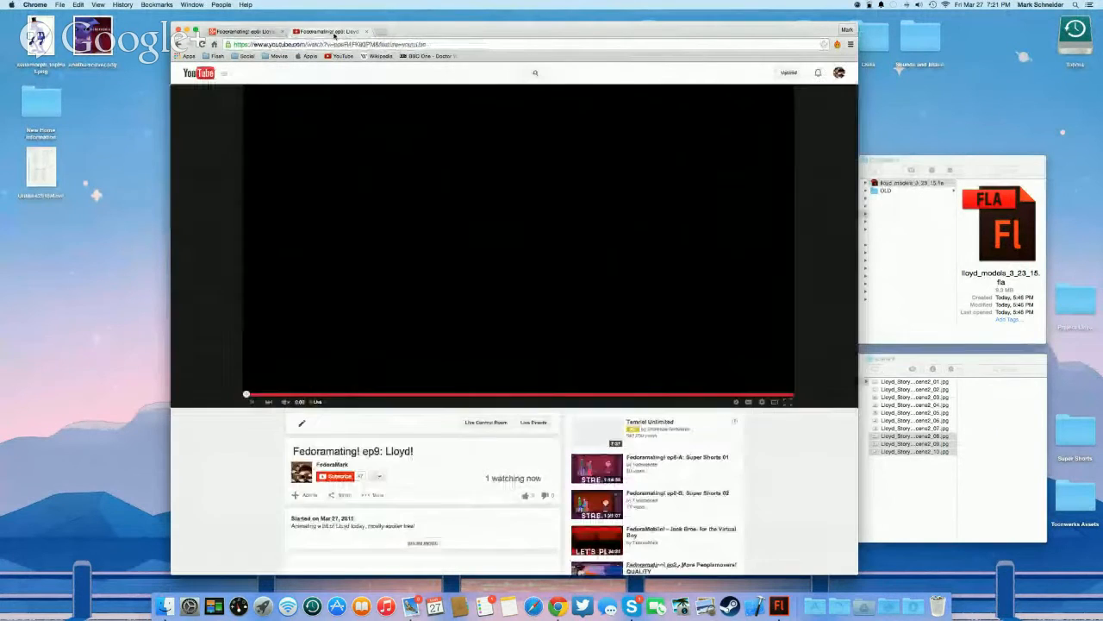
pyautogui.scroll(-3, 315, 454)
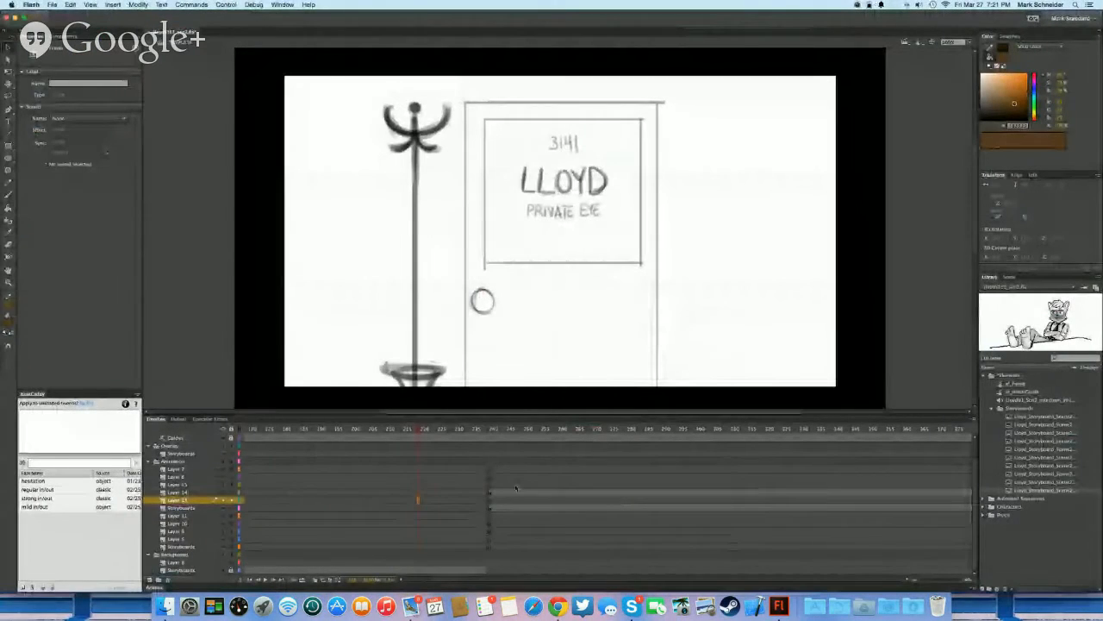
# Switch back to Flash and review the desk shot from around frame 240 by checking frames and playing the animation
pyautogui.click(485, 492)
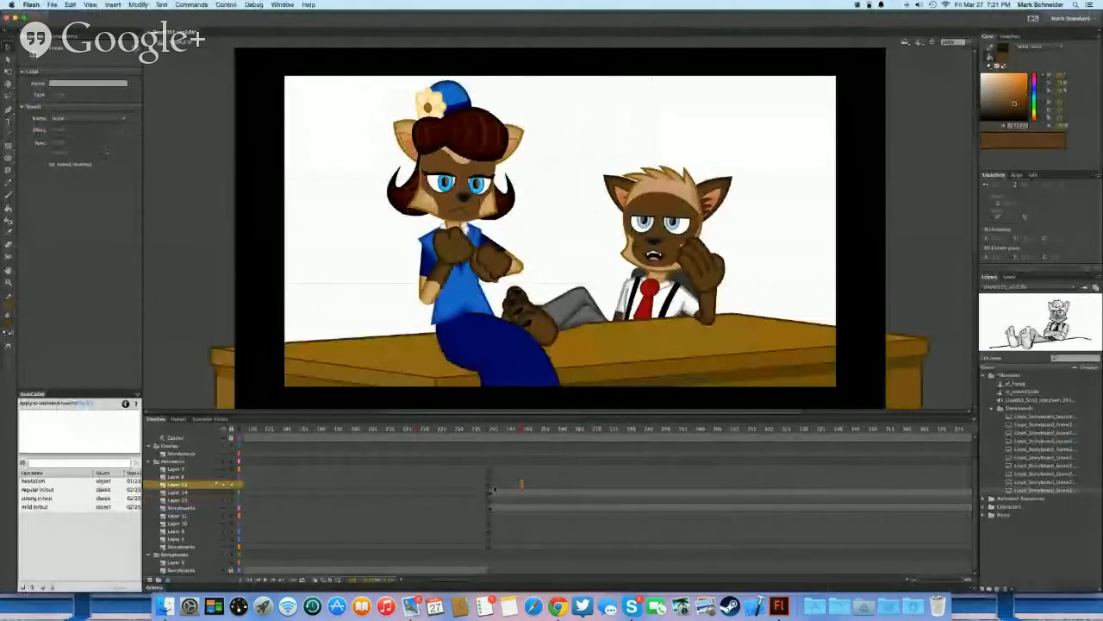
pyautogui.click(490, 492)
pyautogui.click(555, 493)
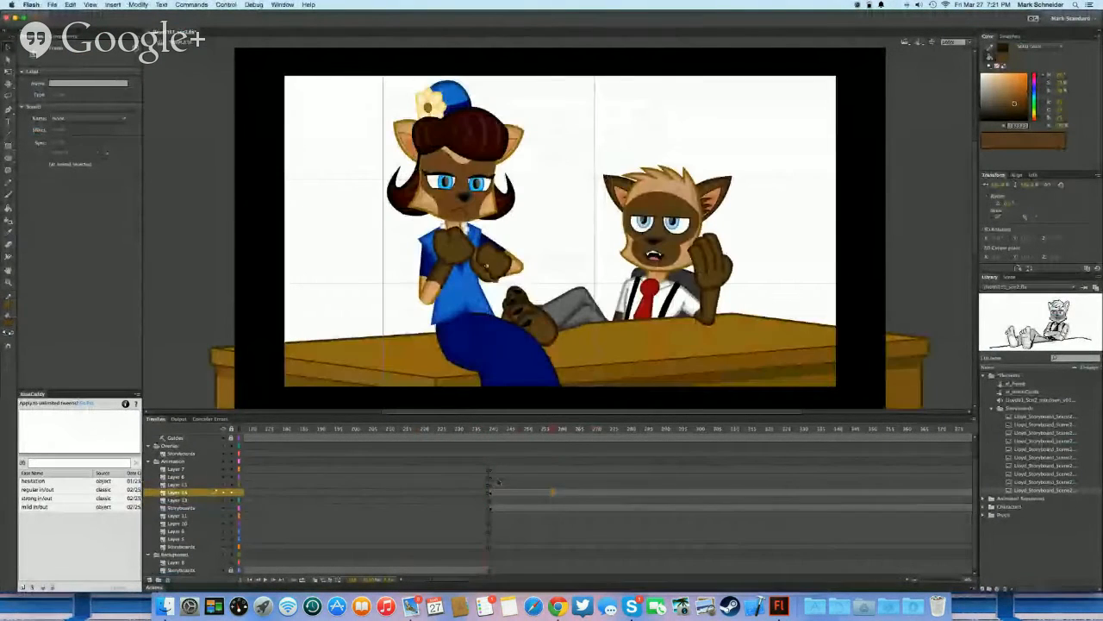
pyautogui.click(497, 479)
pyautogui.press('Return')
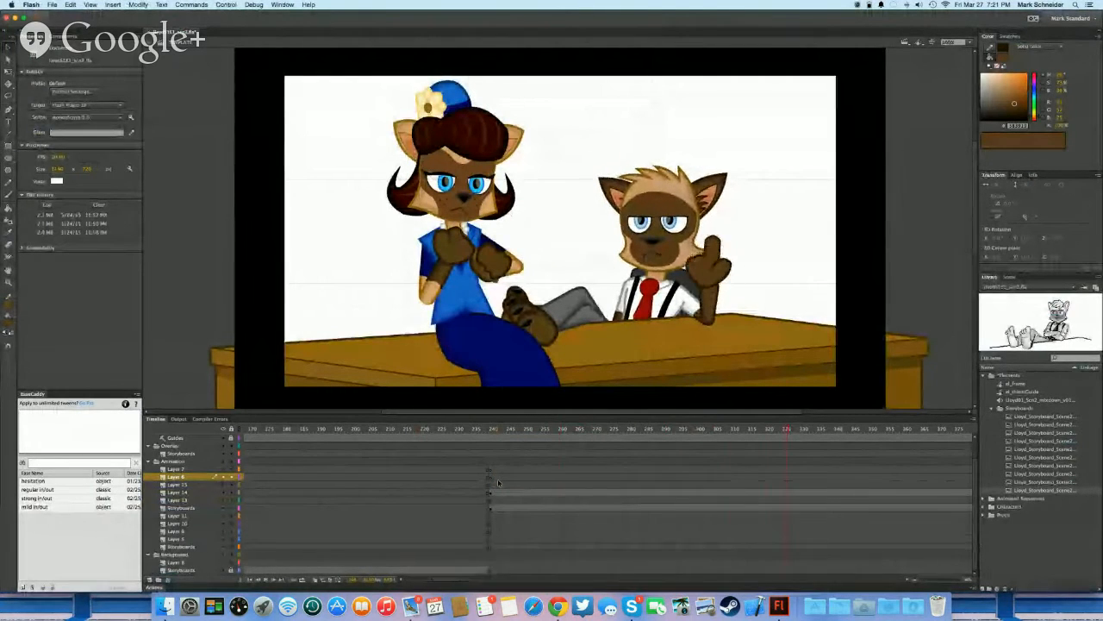
pyautogui.click(490, 492)
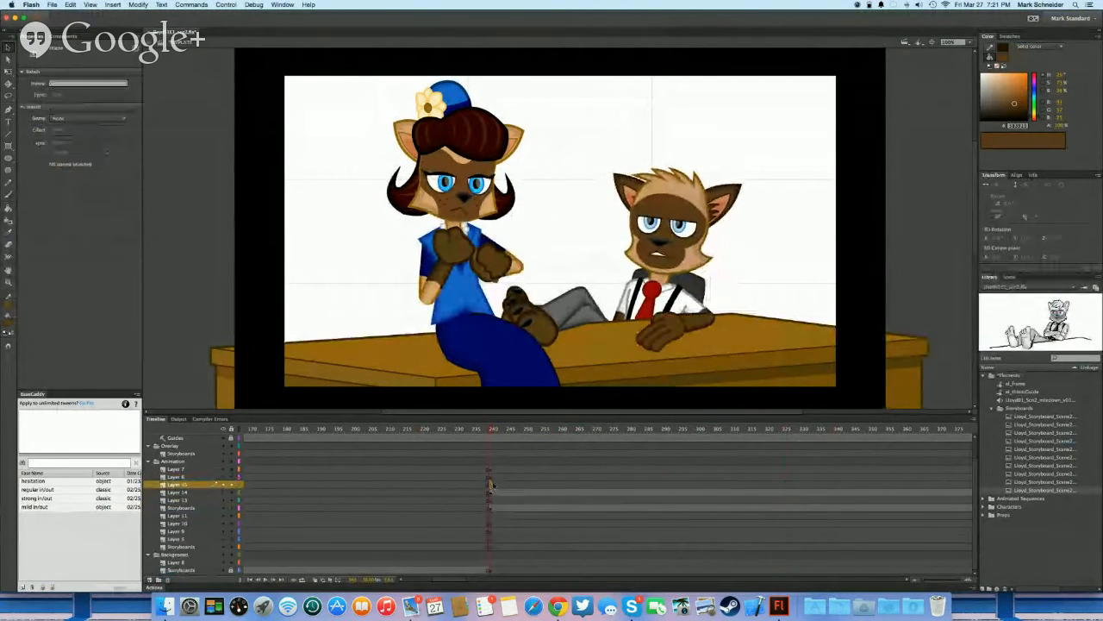
# Open Chloe's animation symbol for editing and inspect her hand and arm pieces across the frames after 240
pyautogui.doubleClick(465, 258)
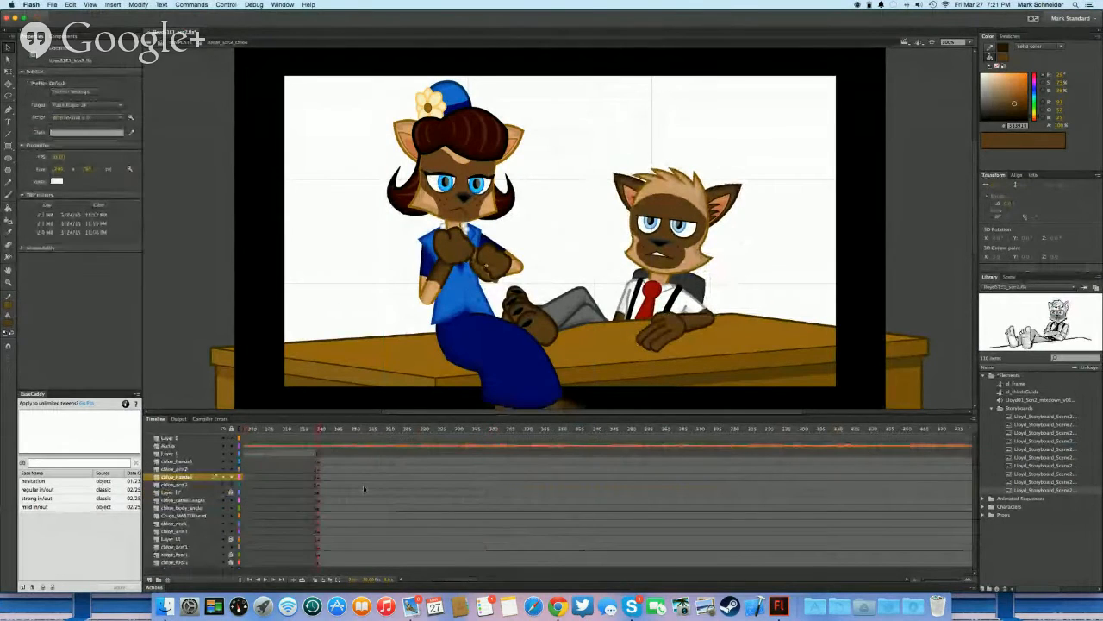
pyautogui.hscroll(-3, 333, 484)
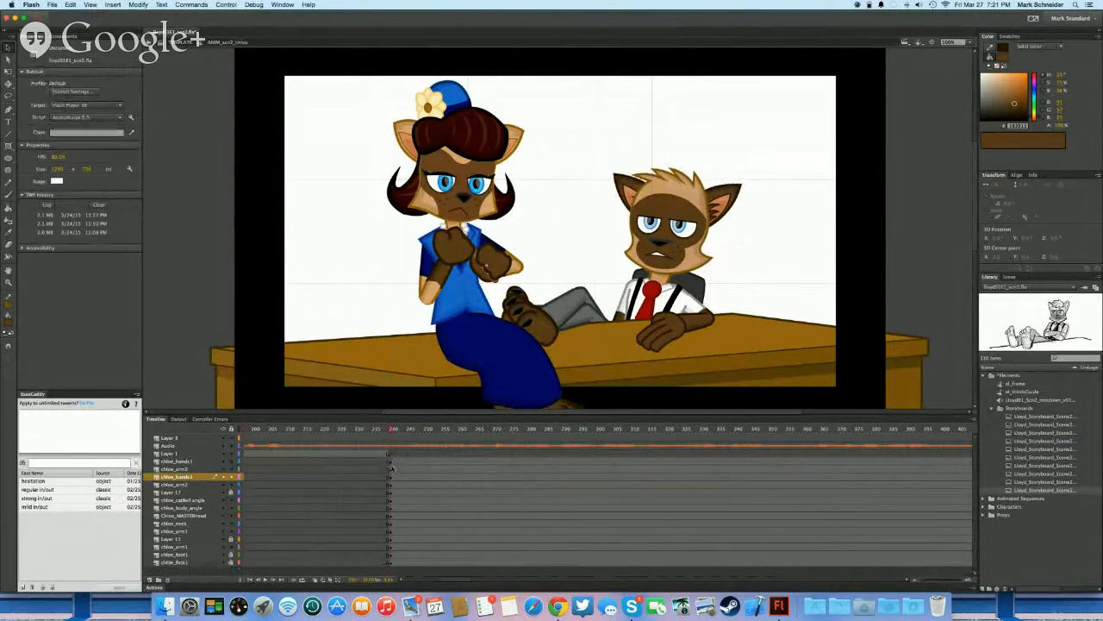
pyautogui.moveTo(391, 465); pyautogui.dragTo(443, 468)
pyautogui.click(502, 268)
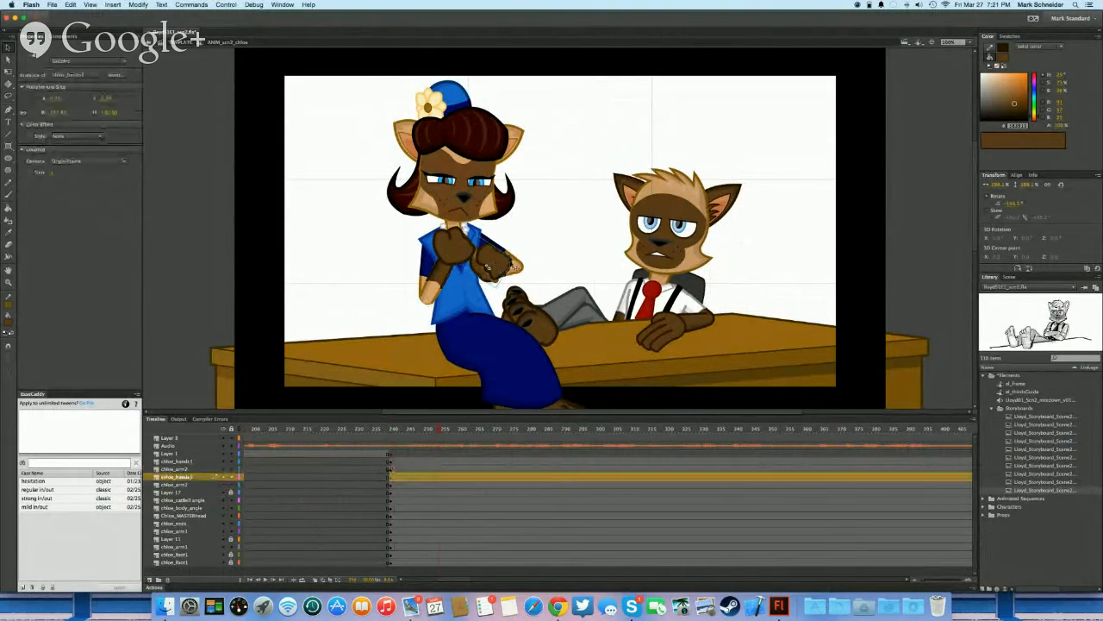
pyautogui.press('q')
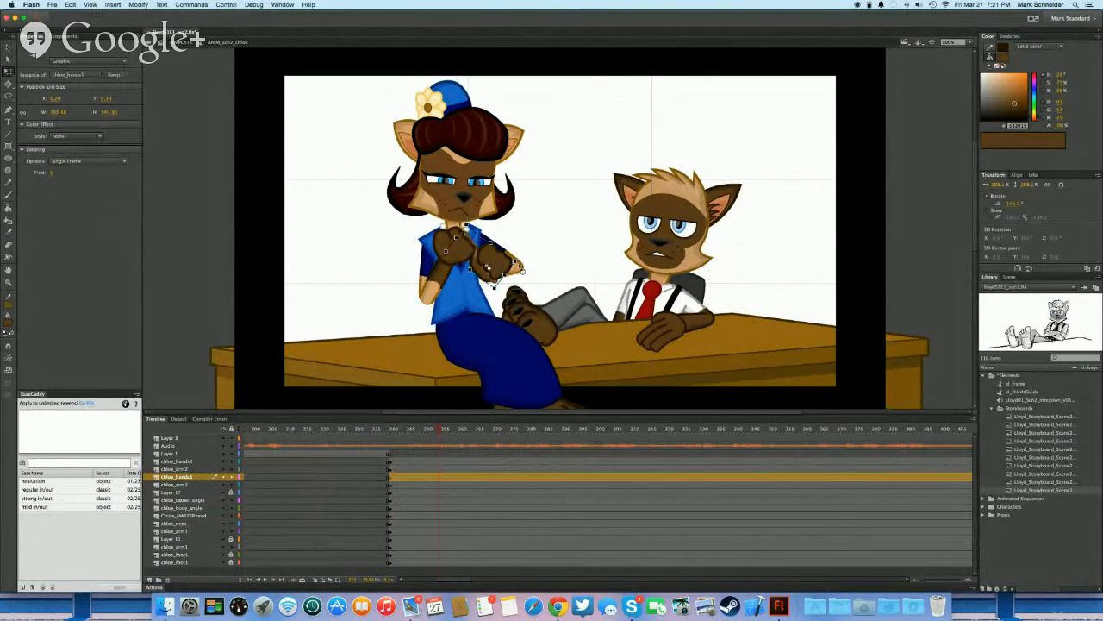
pyautogui.moveTo(411, 477); pyautogui.dragTo(498, 478)
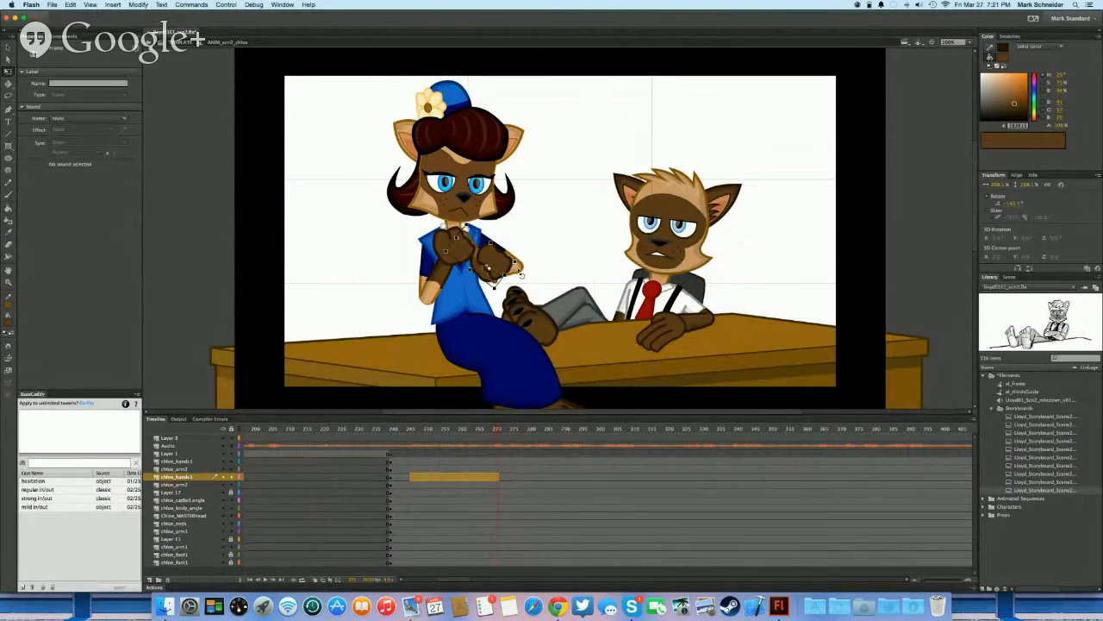
pyautogui.click(500, 272)
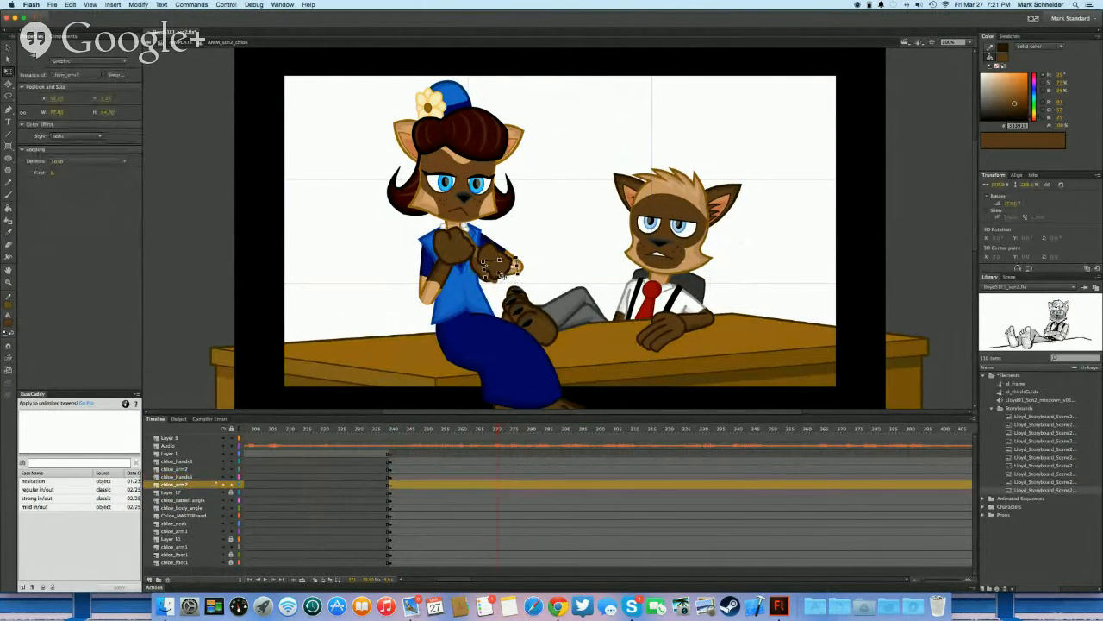
pyautogui.click(505, 279)
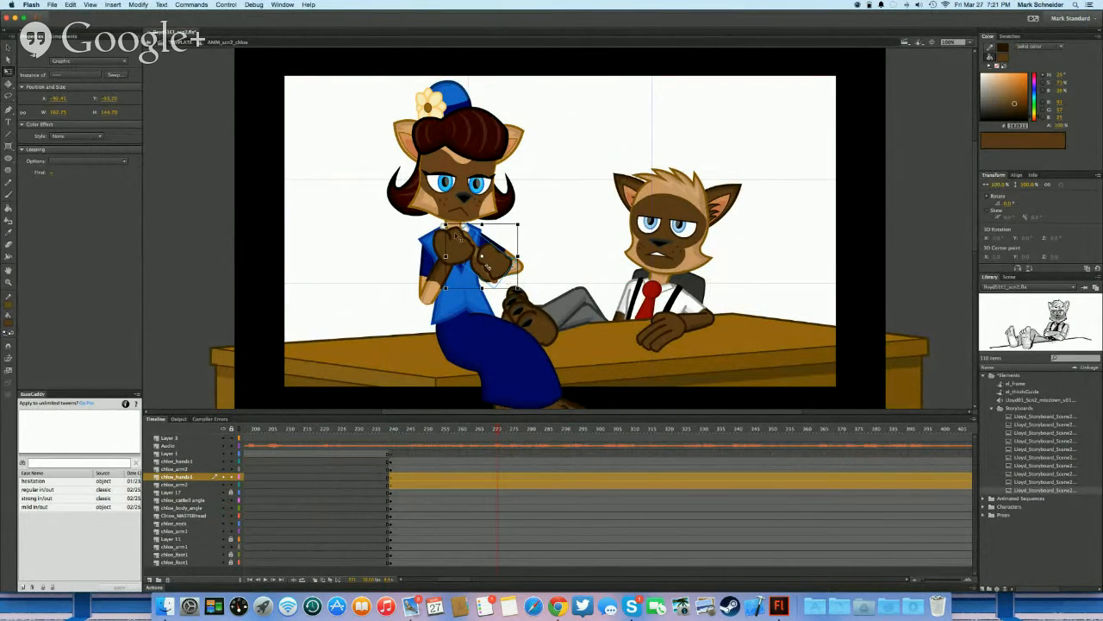
pyautogui.click(550, 282)
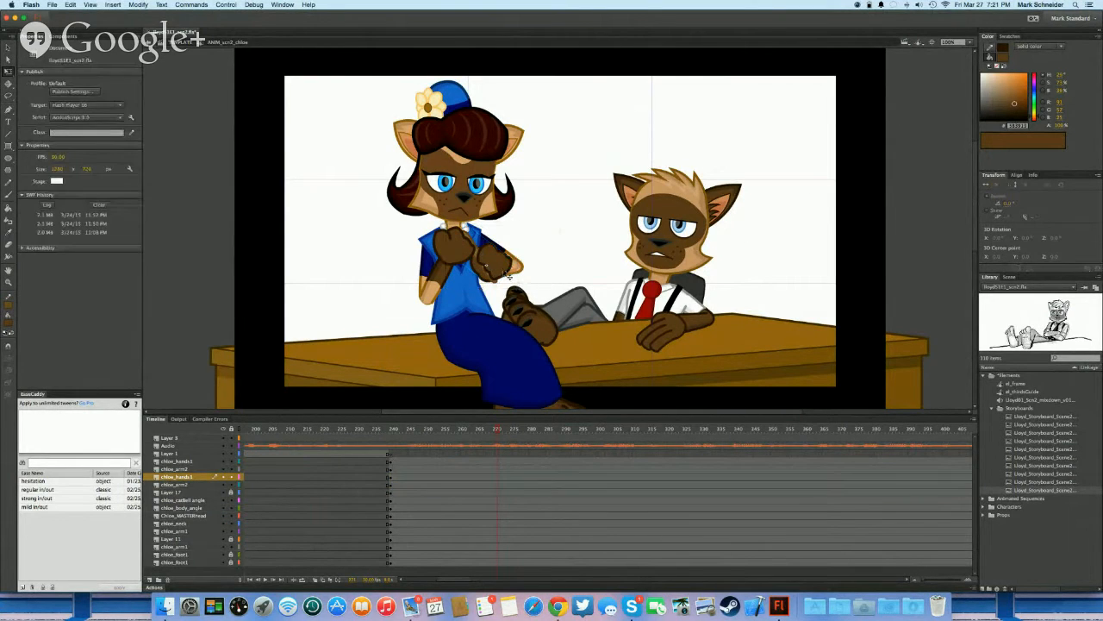
# Duplicate the symbol of Chloe's hand nearer Lloyd under a new chloe_hands1-based name and collapse the library's Elements folder
pyautogui.click(507, 273)
pyautogui.press('super+d')
pyautogui.click(518, 297)
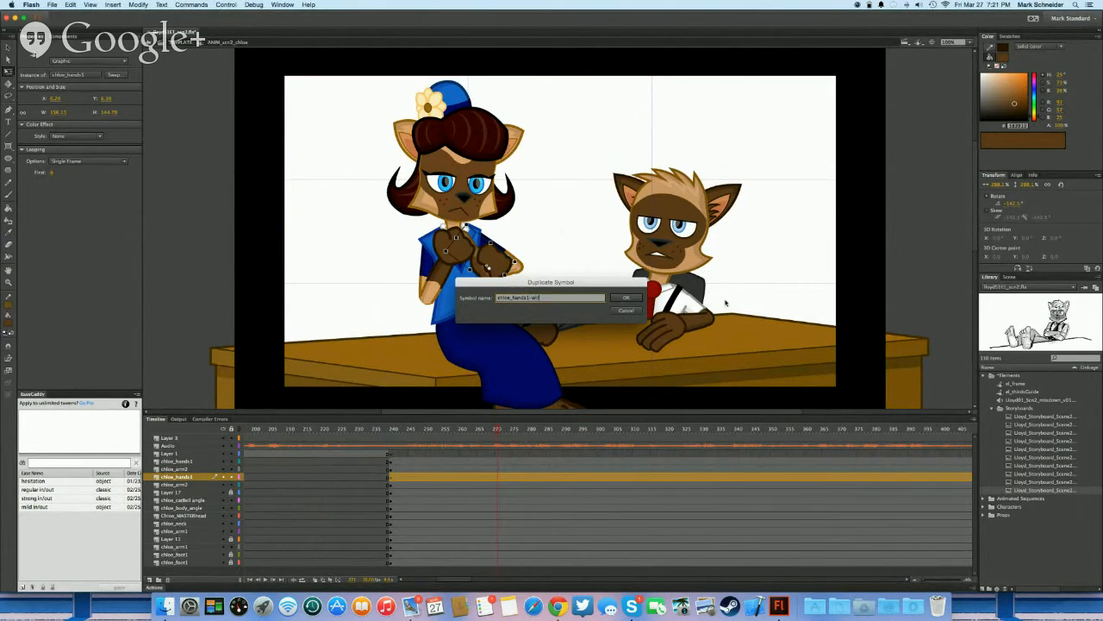
pyautogui.press('Return')
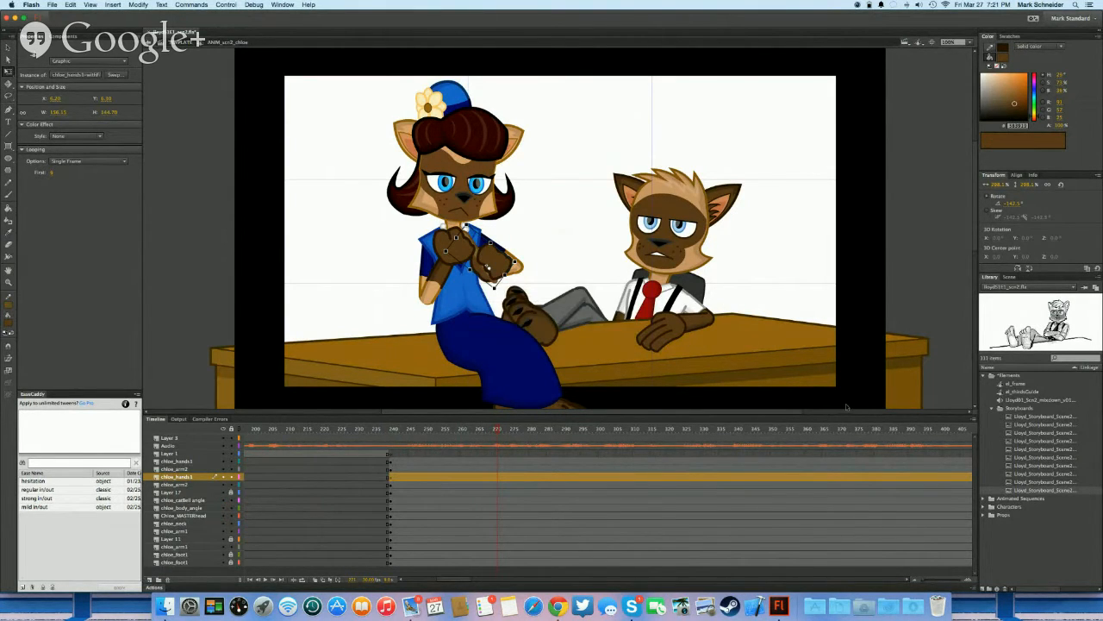
pyautogui.click(986, 377)
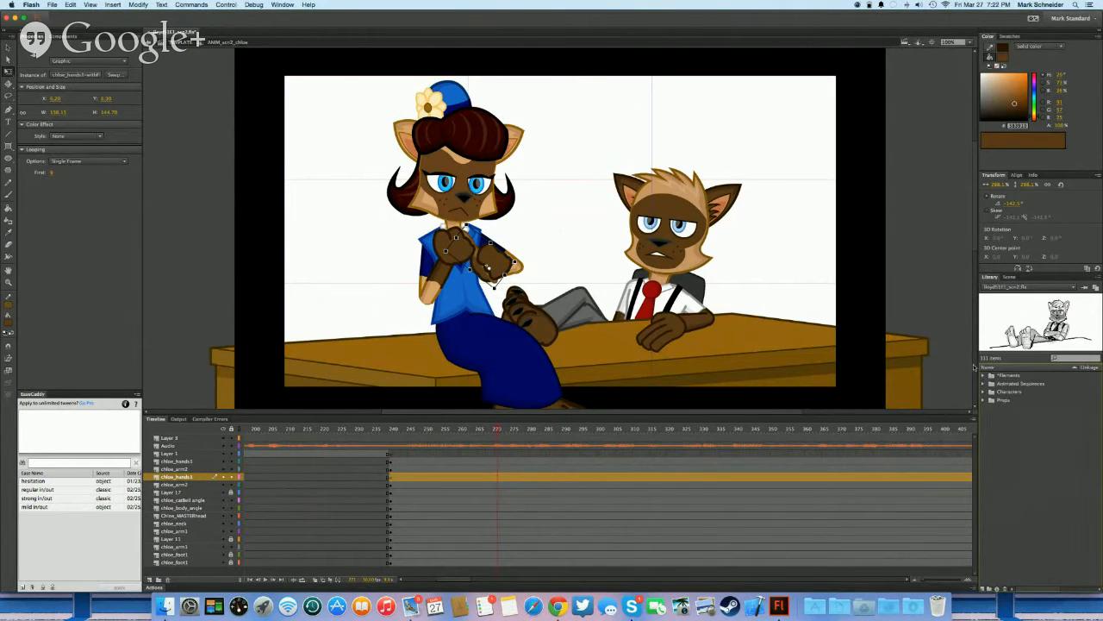
pyautogui.click(790, 246)
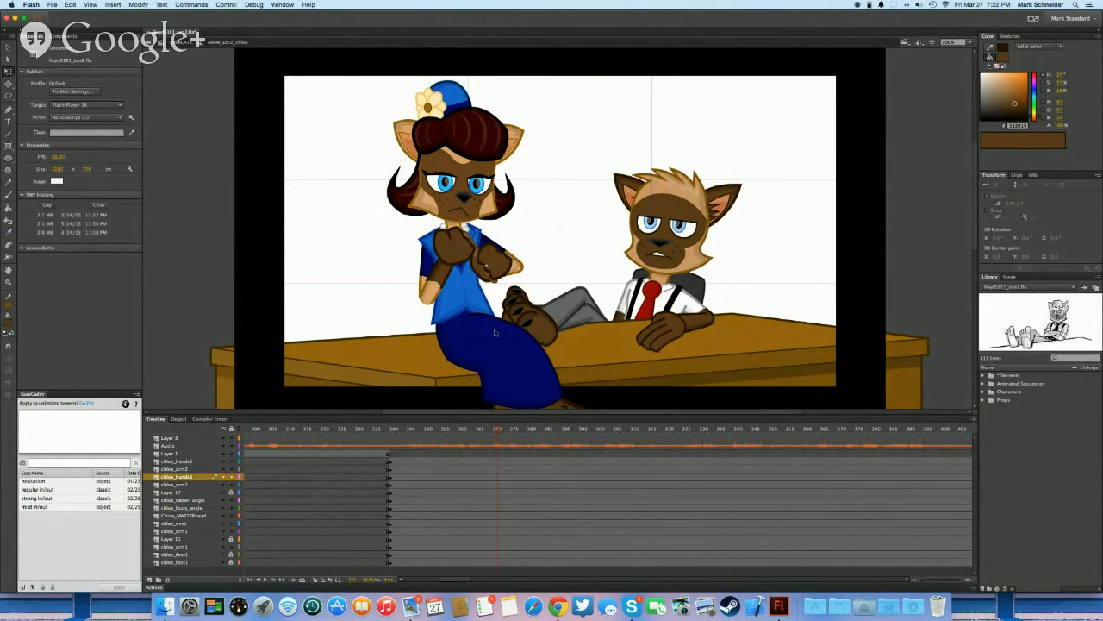
# At frame 245, flip Chloe's arm nearer Lloyd (chloe_arm1) vertically and rotate it back into place behind her hand
pyautogui.click(411, 500)
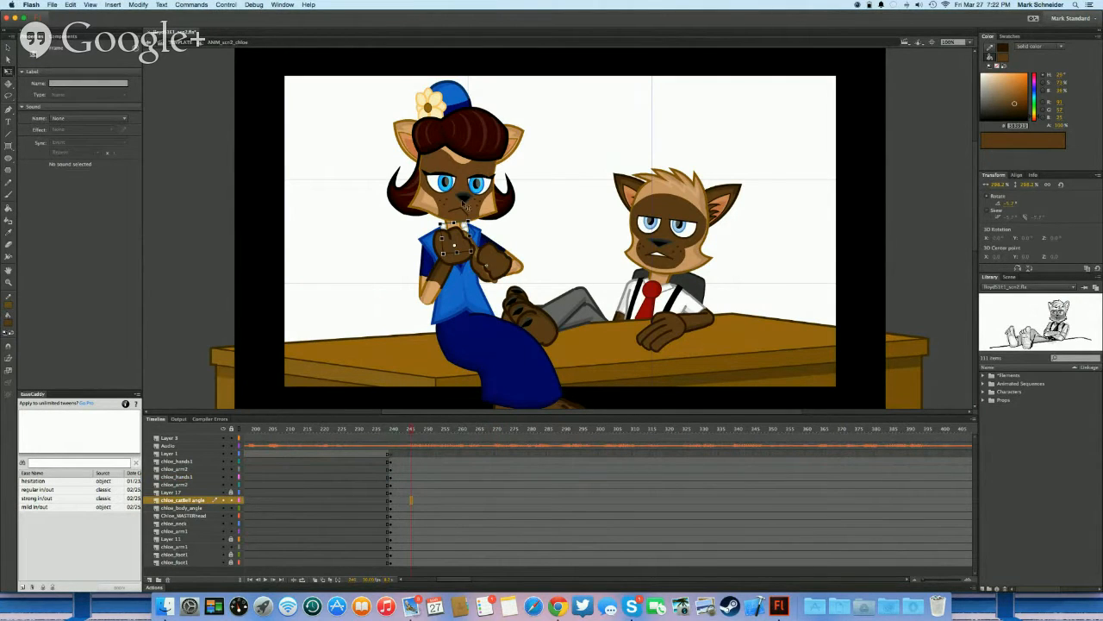
pyautogui.click(465, 207)
pyautogui.click(488, 268)
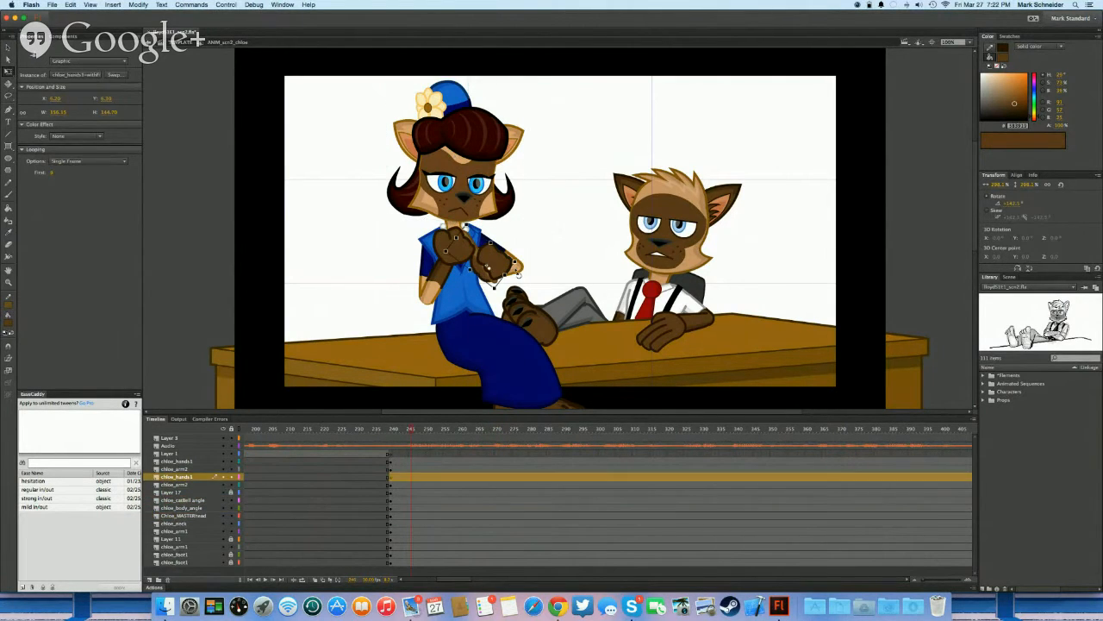
pyautogui.click(518, 269)
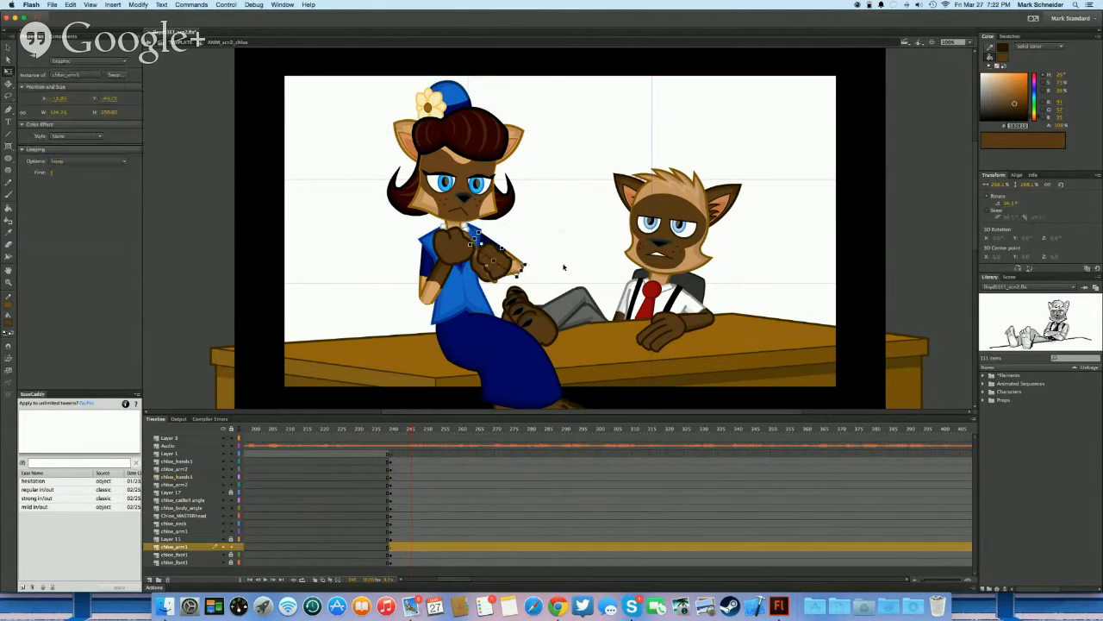
pyautogui.hotkey('shift', 'v')
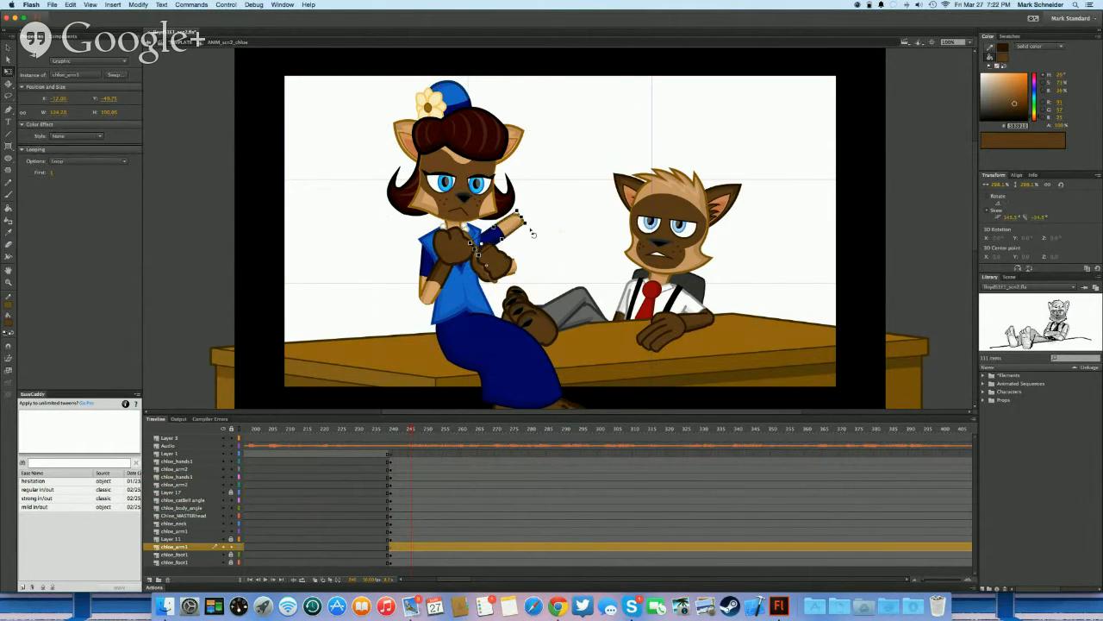
pyautogui.moveTo(533, 233); pyautogui.dragTo(526, 287)
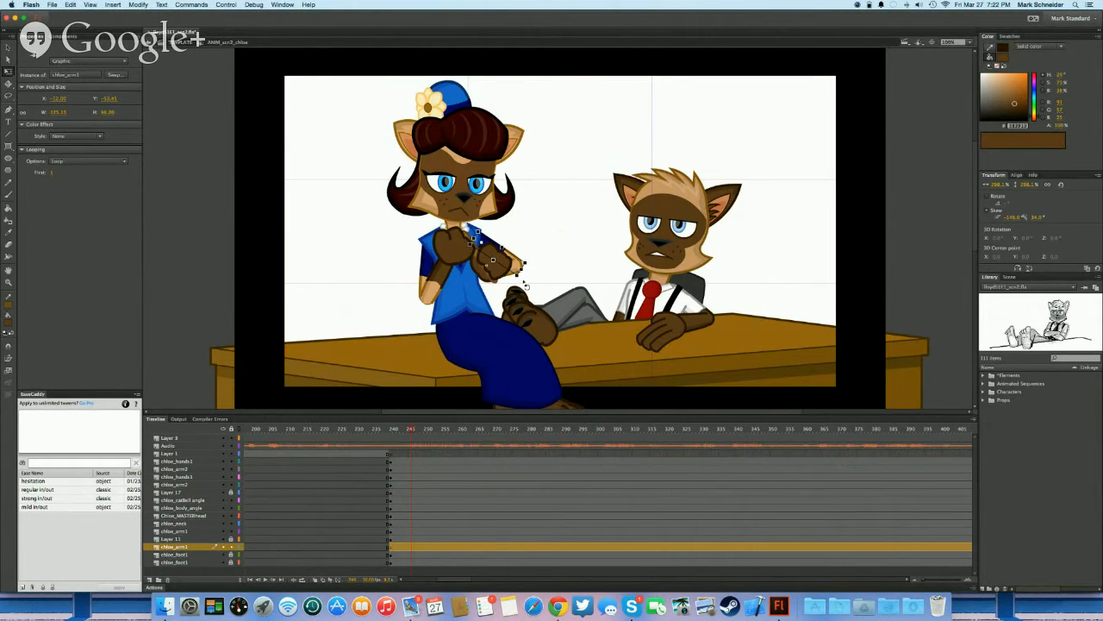
# Adjust Chloe's other forearm (chloe_arm2) and nudge it slightly up and to the left beneath her raised fist
pyautogui.click(431, 285)
pyautogui.moveTo(431, 287); pyautogui.dragTo(460, 264)
pyautogui.click(531, 265)
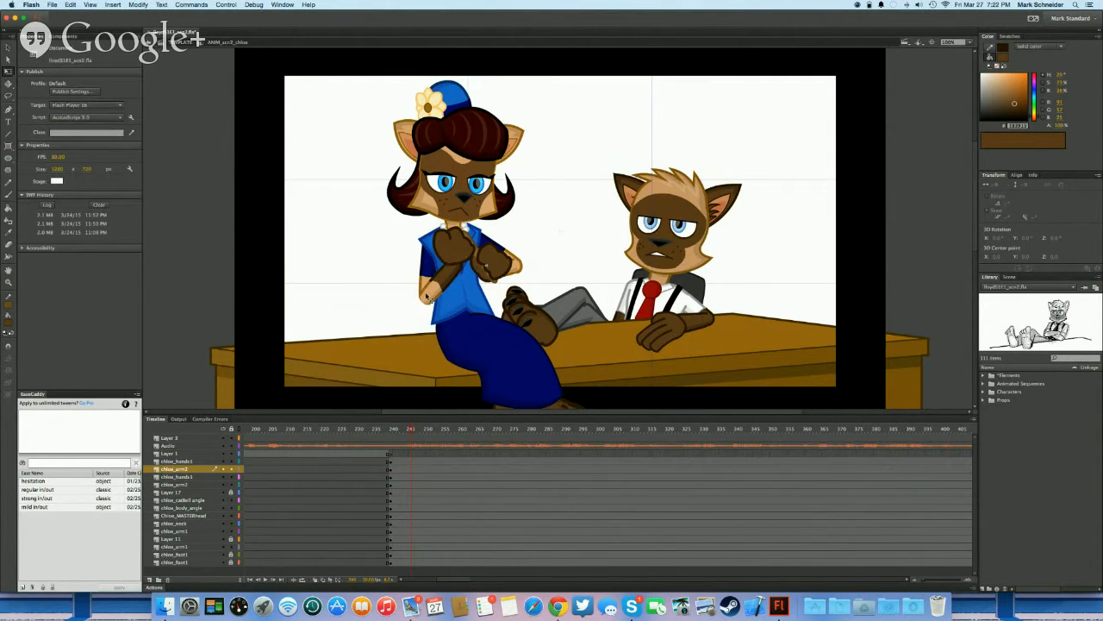
pyautogui.click(427, 298)
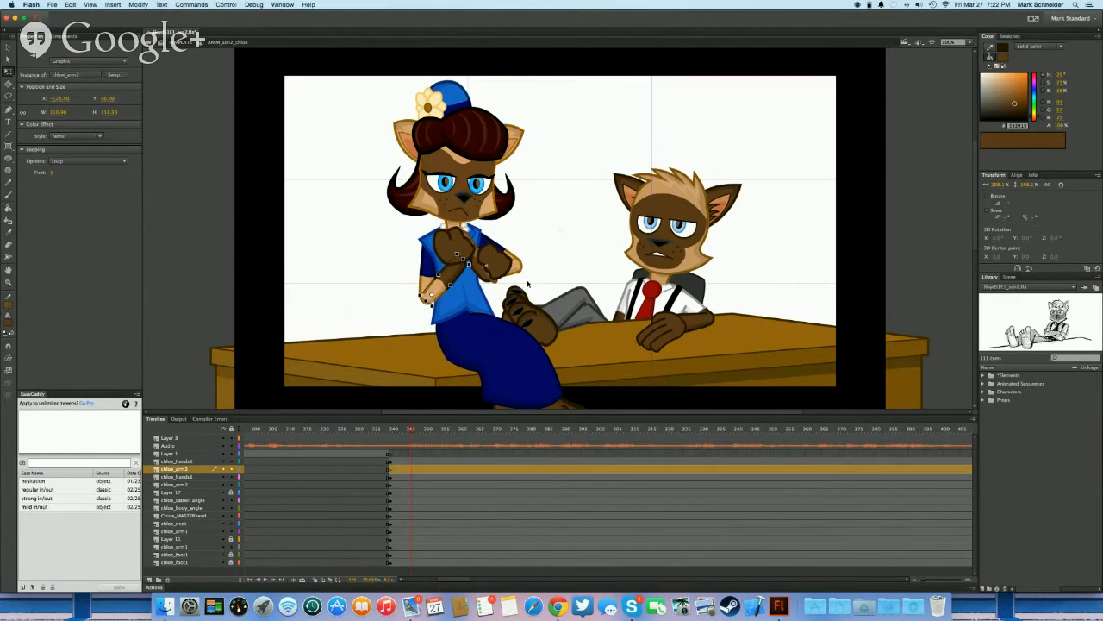
pyautogui.press('Up')
pyautogui.press('Up')
pyautogui.press('Up')
pyautogui.press('Up')
pyautogui.press('Left')
pyautogui.press('Left')
pyautogui.press('Left')
pyautogui.press('Left')
pyautogui.click(535, 283)
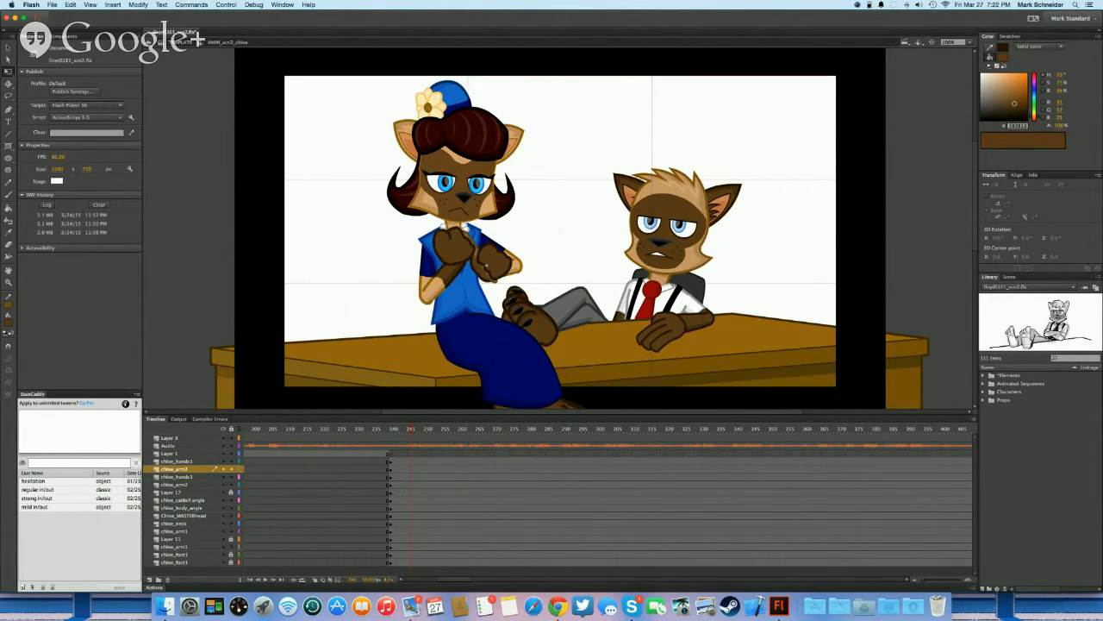
pyautogui.click(458, 270)
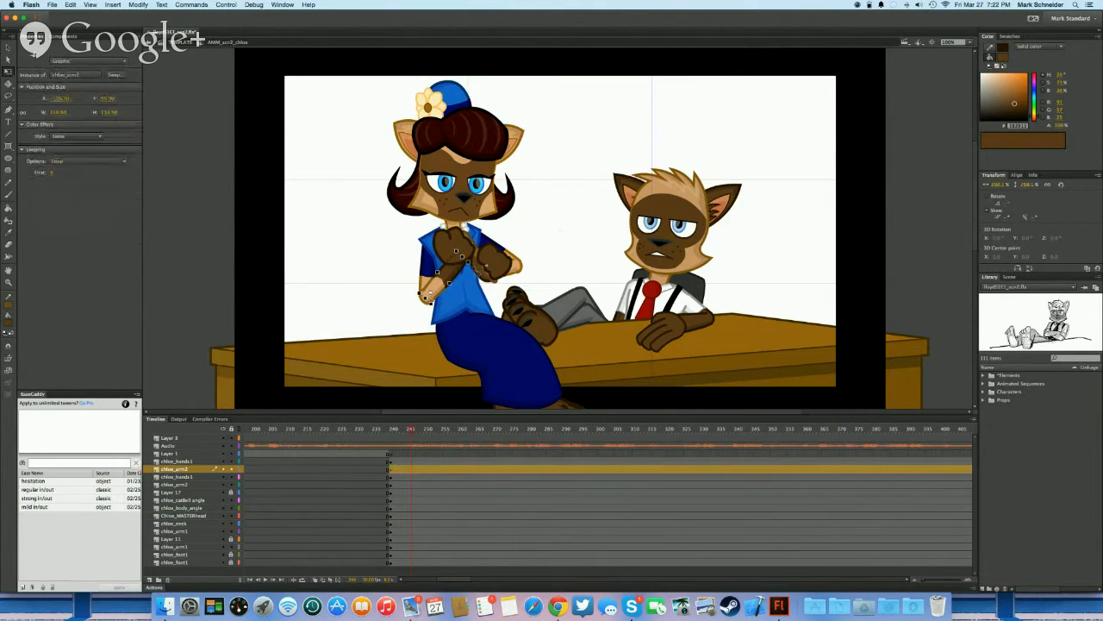
pyautogui.click(532, 262)
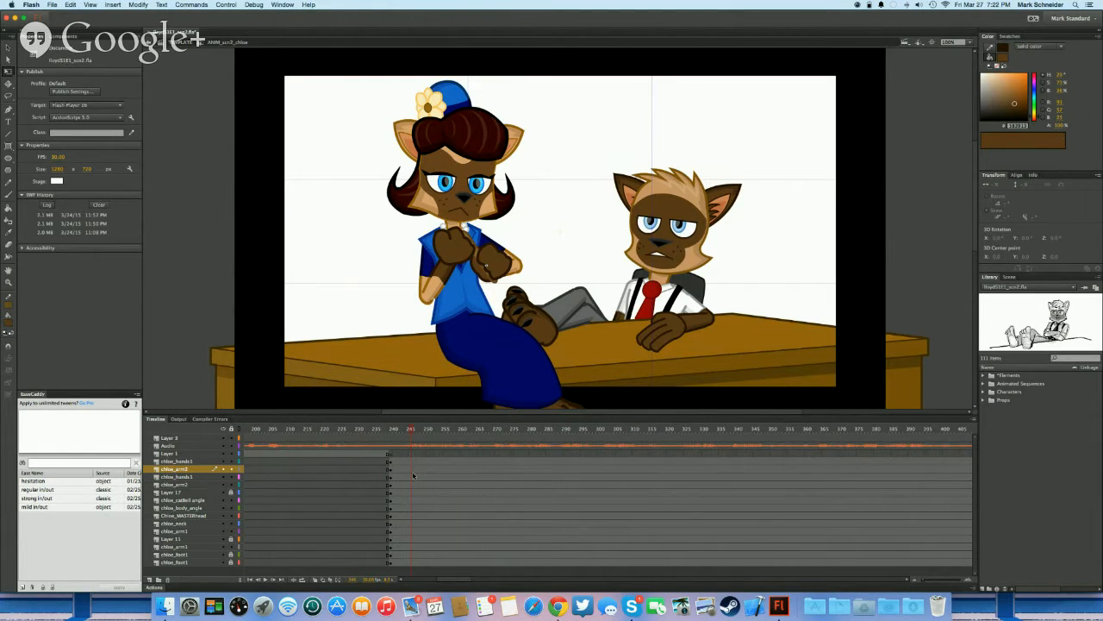
# Select Chloe's hands and forearms across their four layers and convert them into a graphic symbol named "ANIM_filing nails"
pyautogui.click(482, 272)
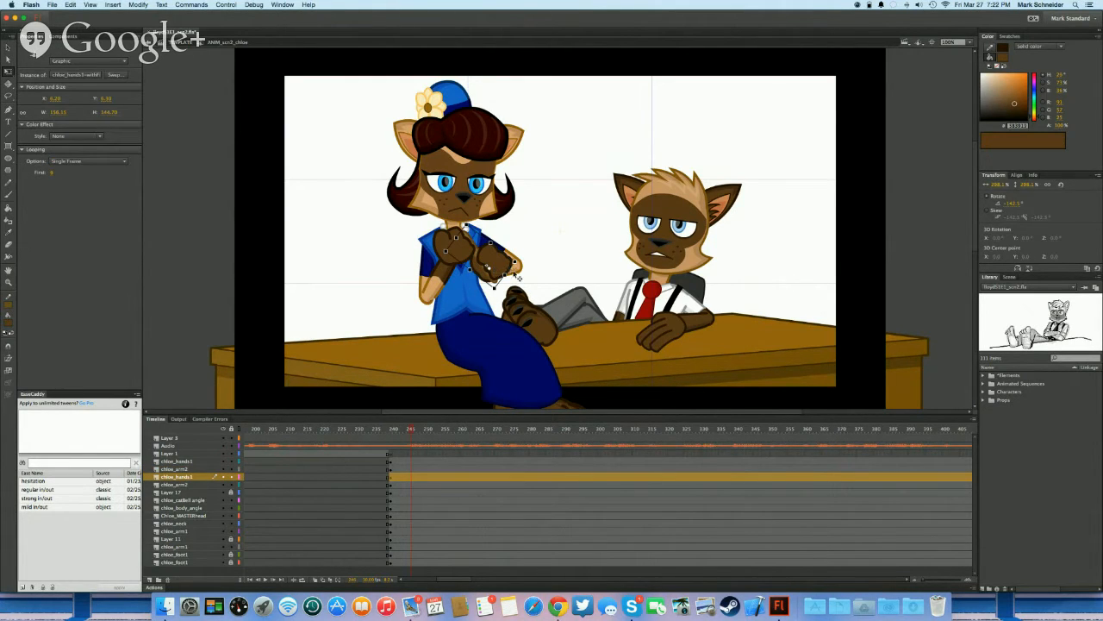
pyautogui.click(516, 276)
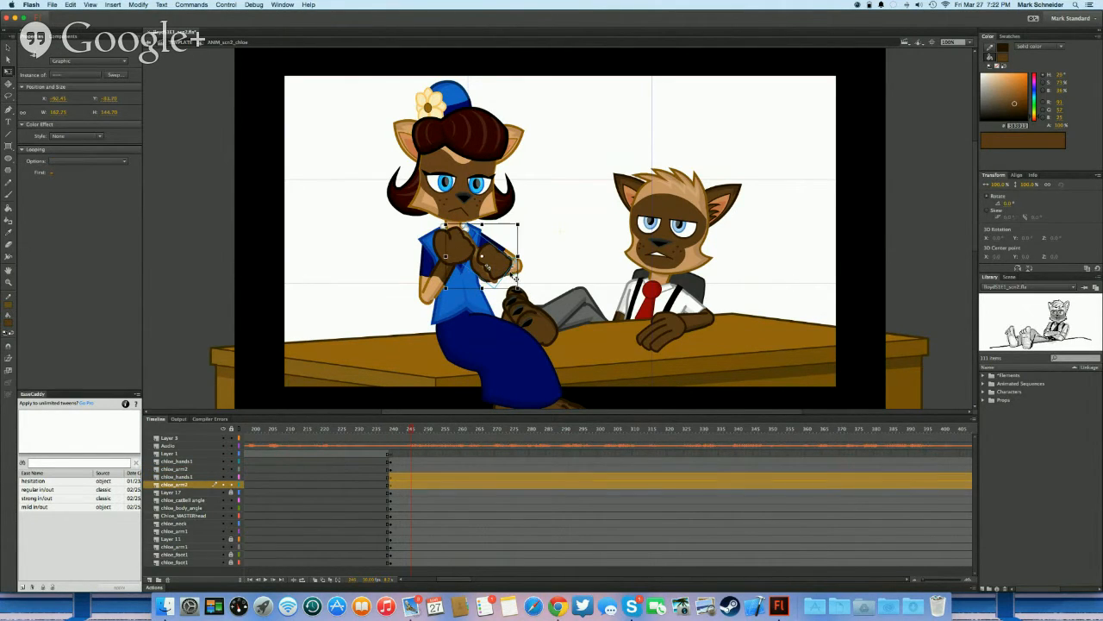
pyautogui.keyDown('shift'); pyautogui.click(462, 259); pyautogui.keyUp('shift')
pyautogui.keyDown('shift'); pyautogui.click(444, 276); pyautogui.keyUp('shift')
pyautogui.moveTo(397, 484)
pyautogui.mouseDown()
pyautogui.moveTo(399, 461)
pyautogui.moveTo(406, 492)
pyautogui.mouseUp()
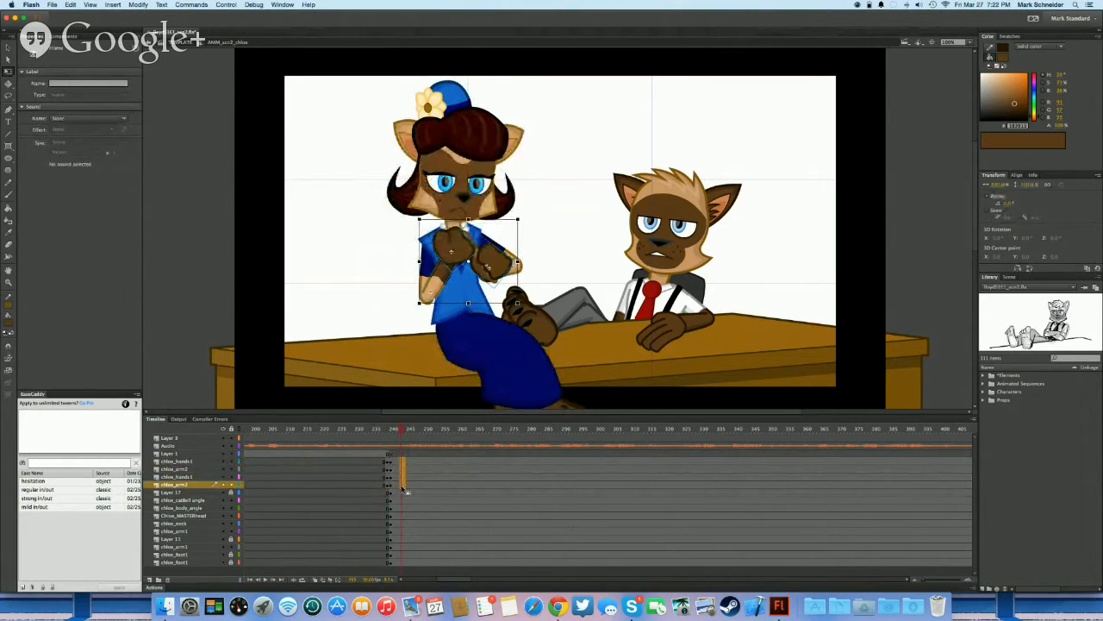
pyautogui.press('F8')
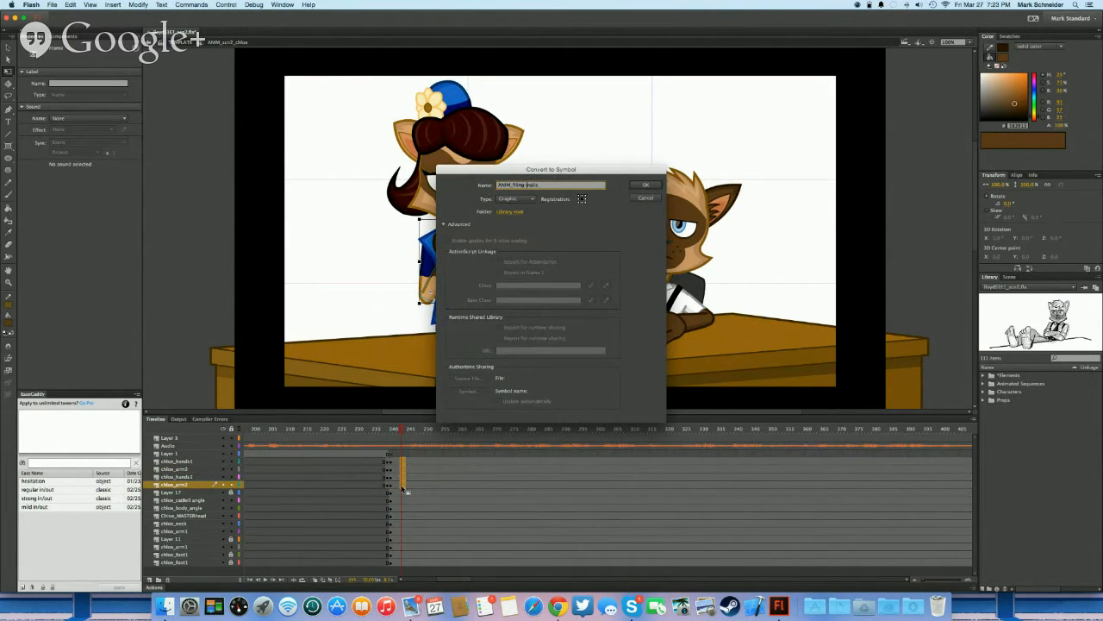
pyautogui.press('Return')
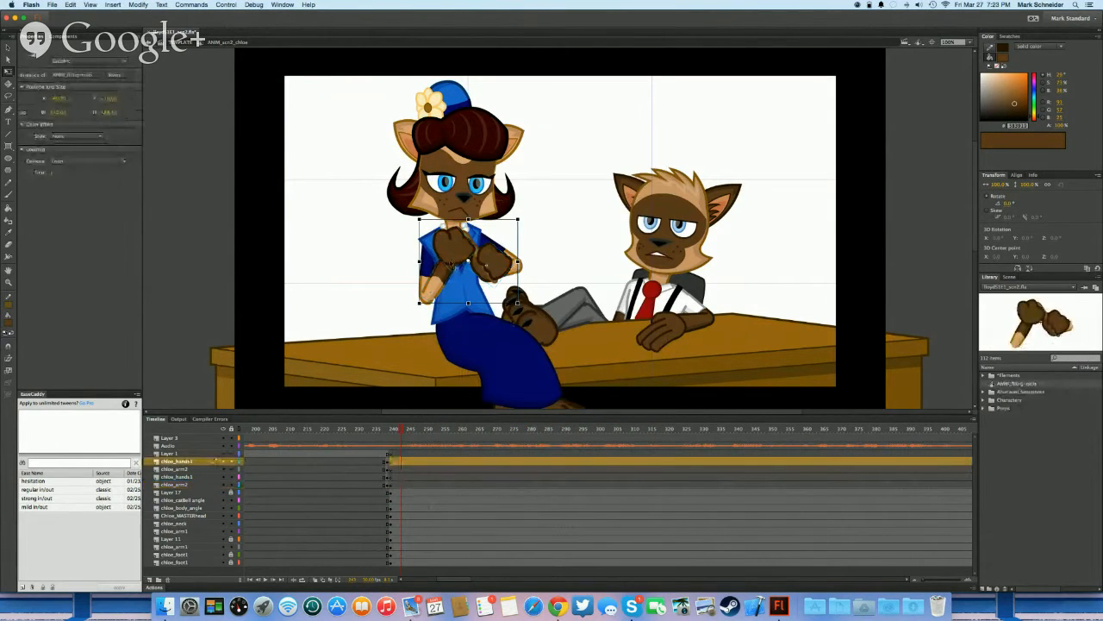
# Open the ANIM_filing-nails symbol, distribute Chloe's hands and forearms to separate layers, and extend all the layers to frame 20
pyautogui.doubleClick(451, 259)
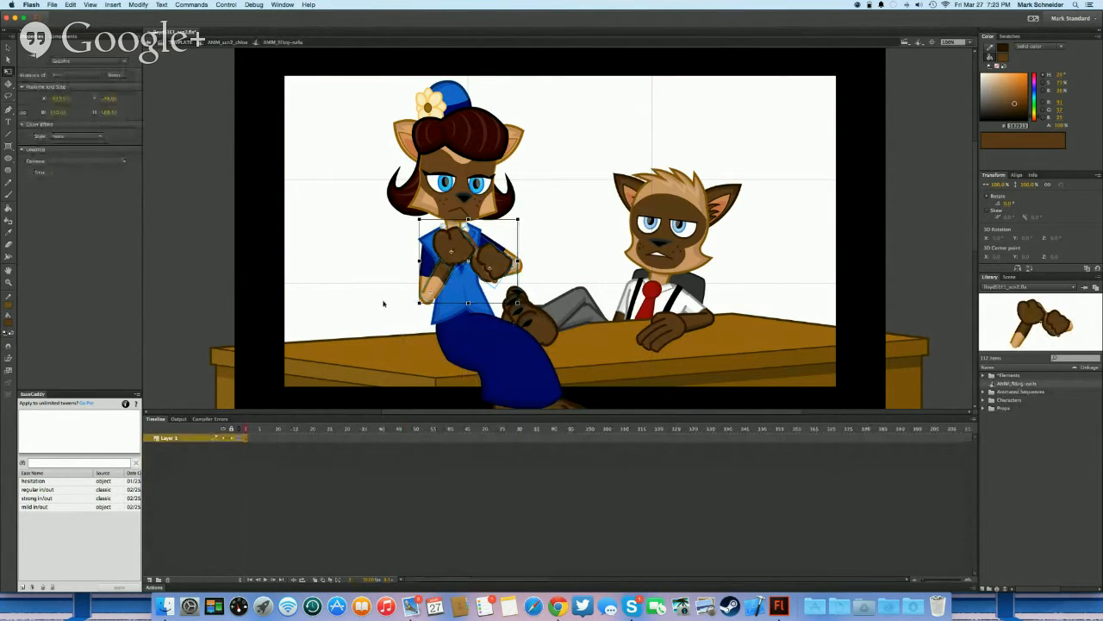
pyautogui.doubleClick(380, 298)
pyautogui.doubleClick(460, 262)
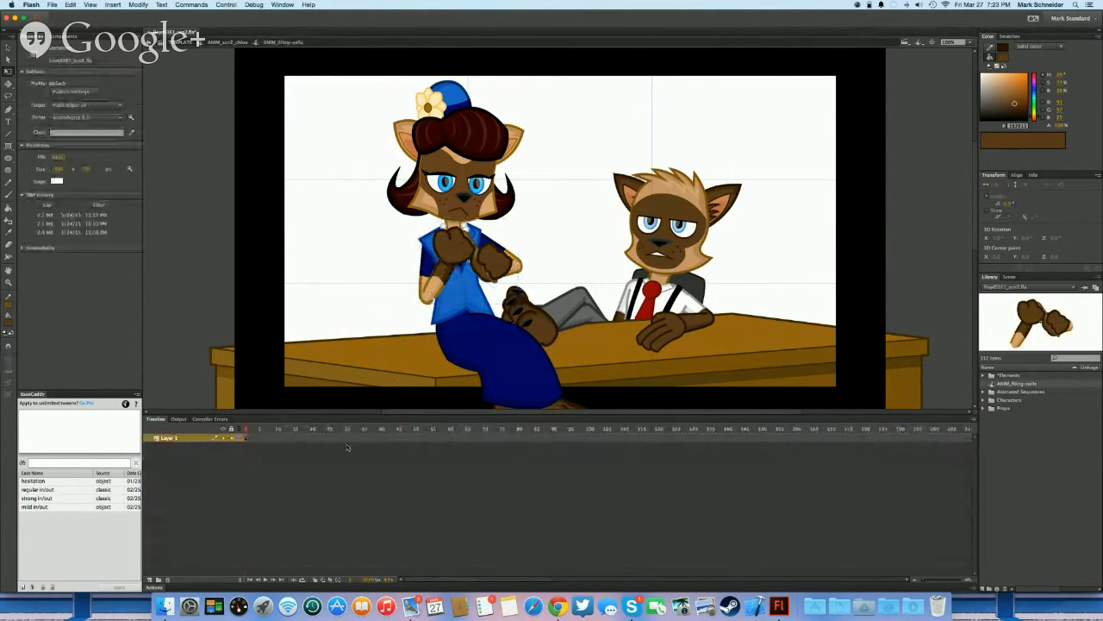
pyautogui.click(349, 442)
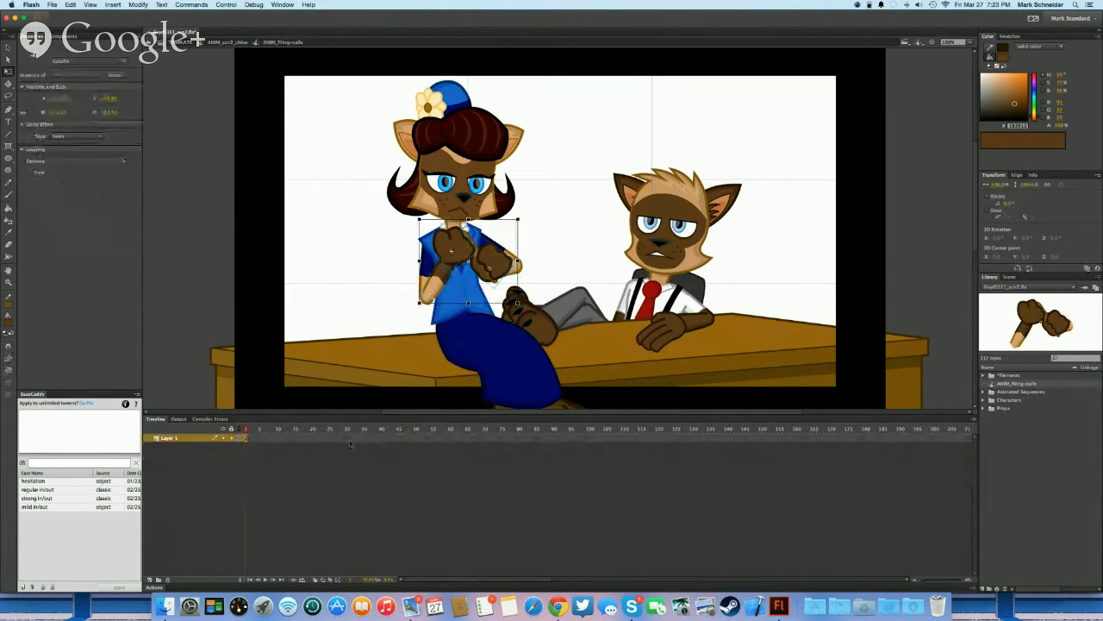
pyautogui.press('super+shift+d')
pyautogui.moveTo(257, 438); pyautogui.dragTo(300, 470)
pyautogui.press('F5')
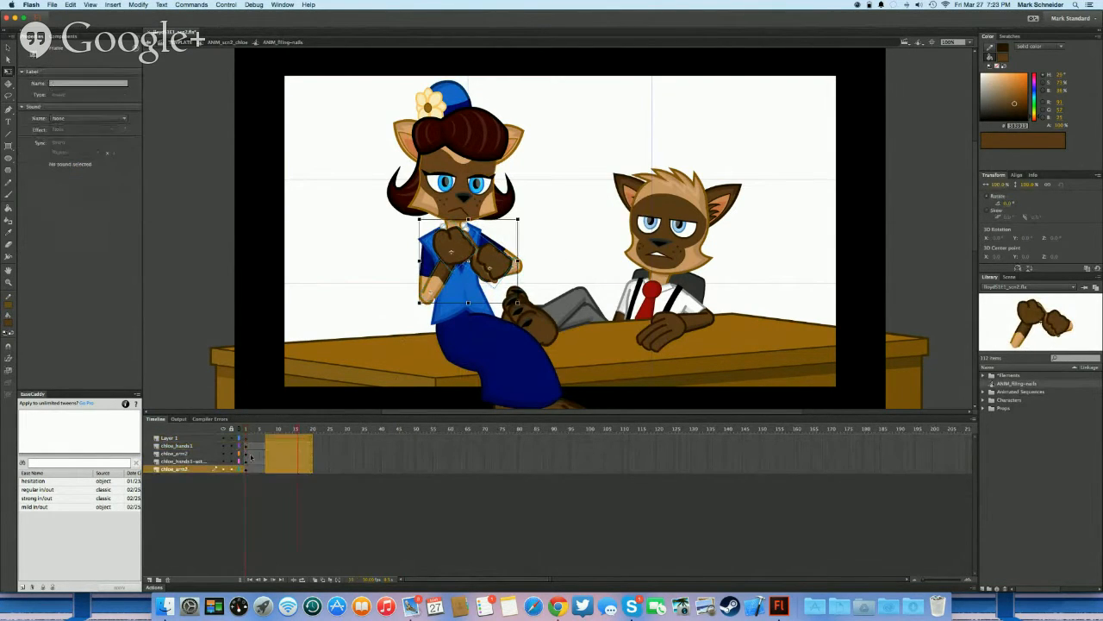
# Add keyframes at frames 10 and 20 on the four layers holding Chloe's hands and forearms
pyautogui.click(255, 460)
pyautogui.click(263, 446)
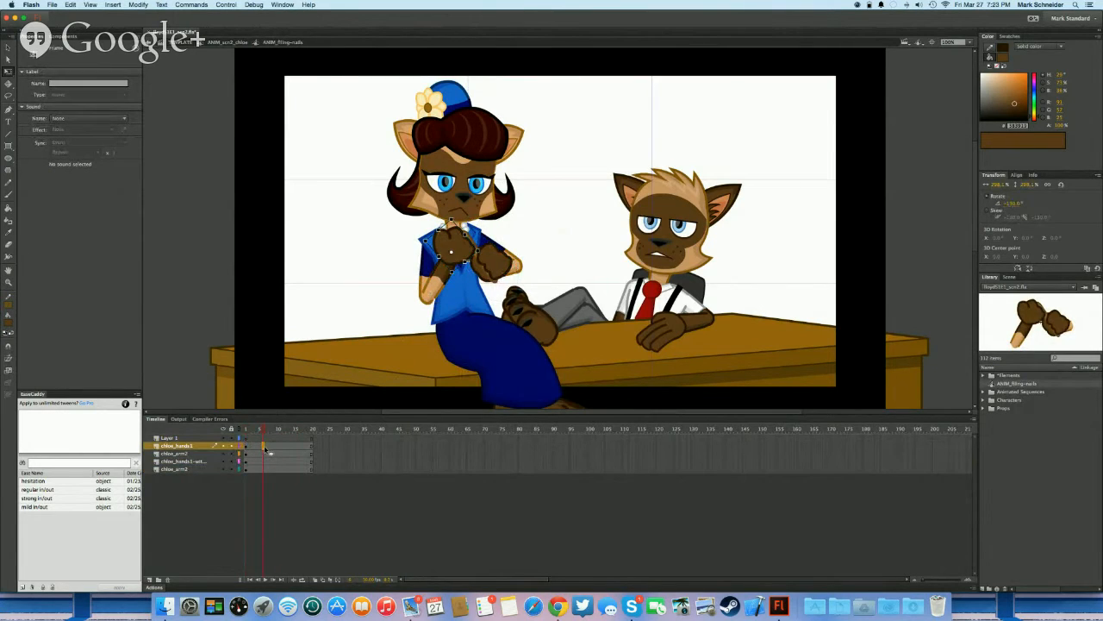
pyautogui.click(514, 277)
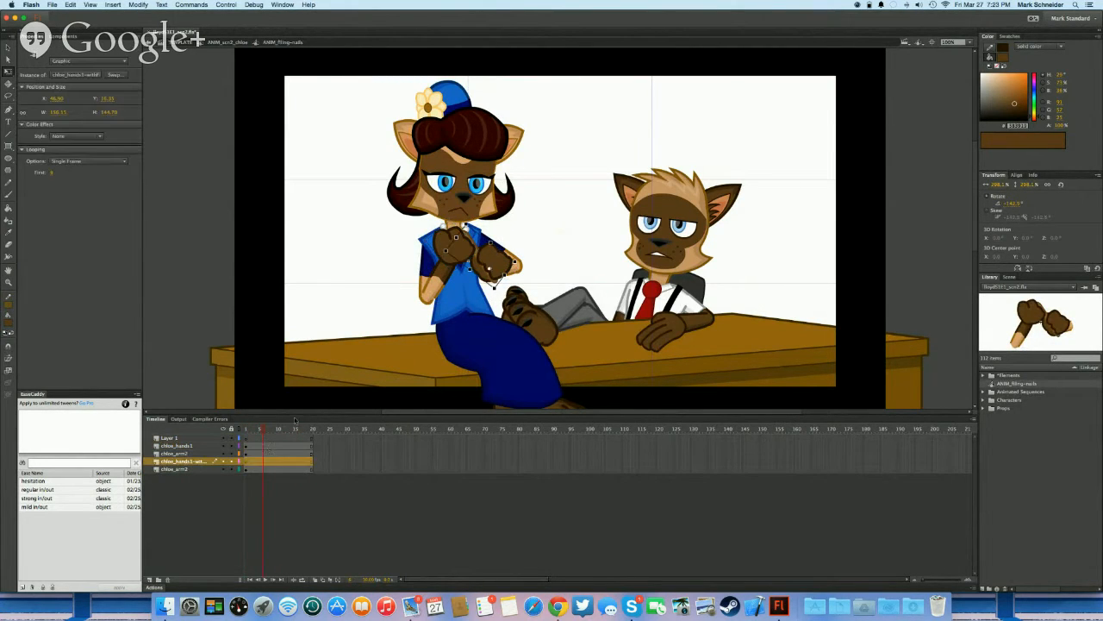
pyautogui.moveTo(270, 446); pyautogui.dragTo(278, 479)
pyautogui.click(288, 438)
pyautogui.click(425, 343)
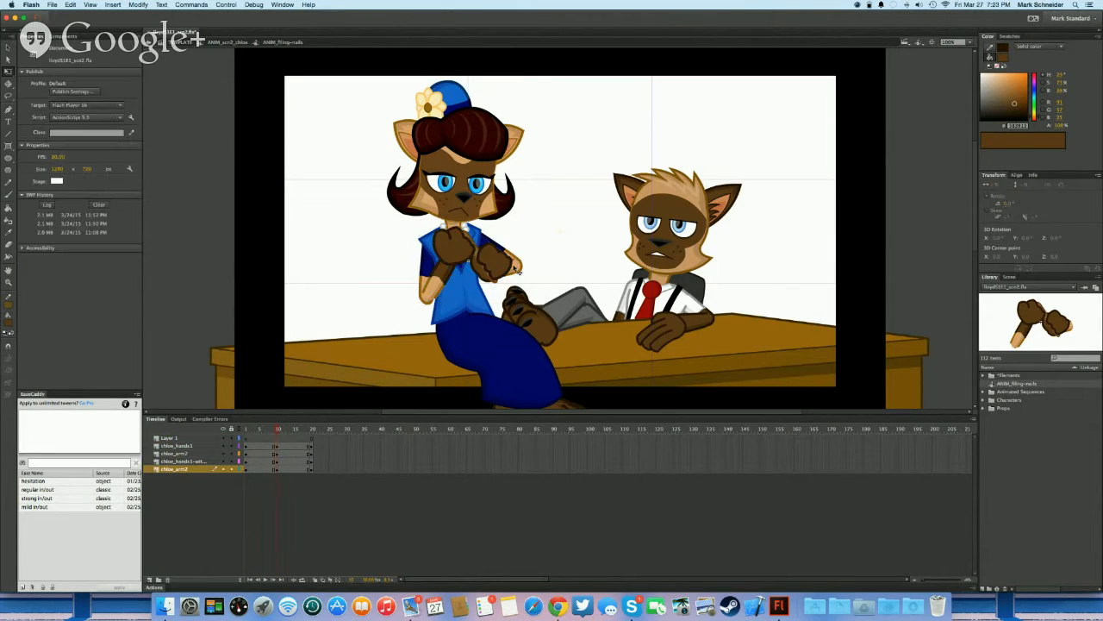
# Move Chloe's hand nearer Lloyd slightly up at frame 10 and slightly down in the first keyframe, copying the lowered pose to frame 20
pyautogui.click(499, 279)
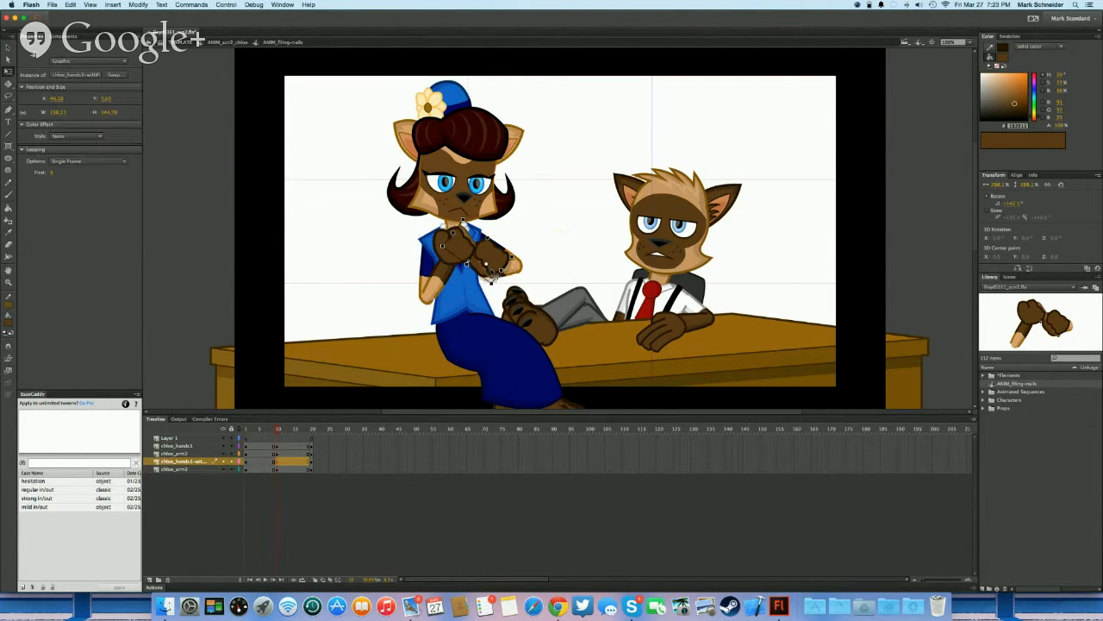
pyautogui.click(264, 464)
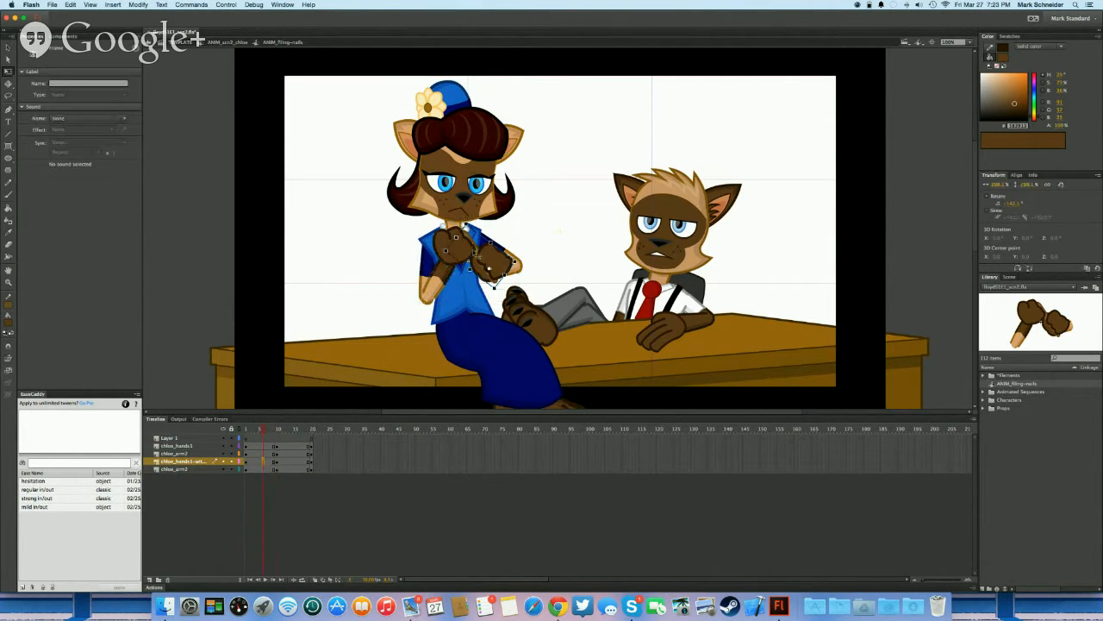
pyautogui.click(497, 256)
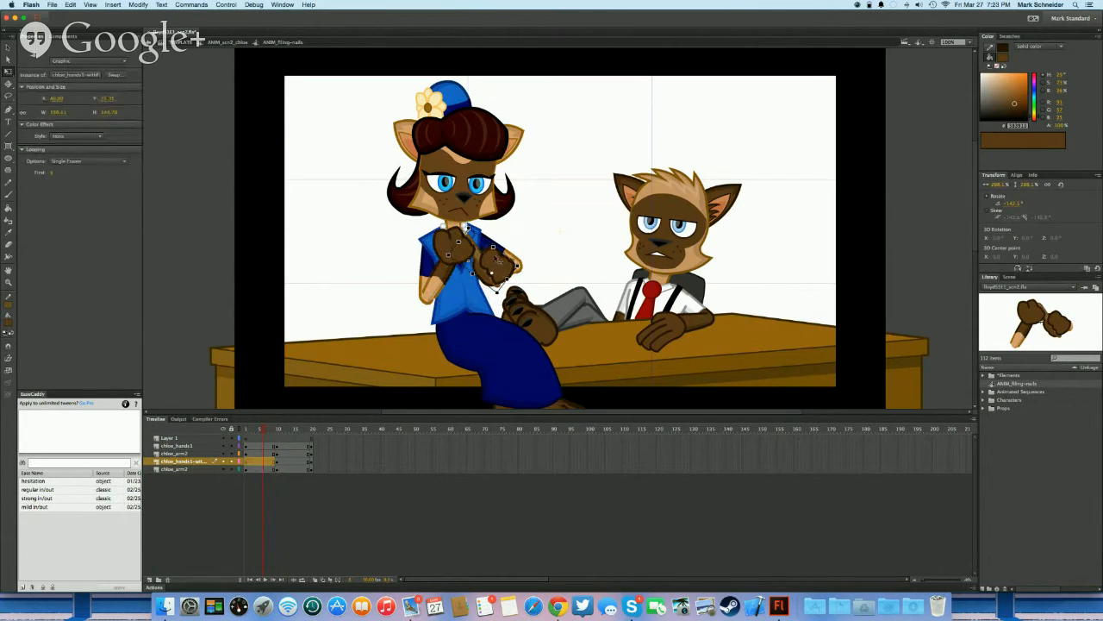
pyautogui.click(271, 463)
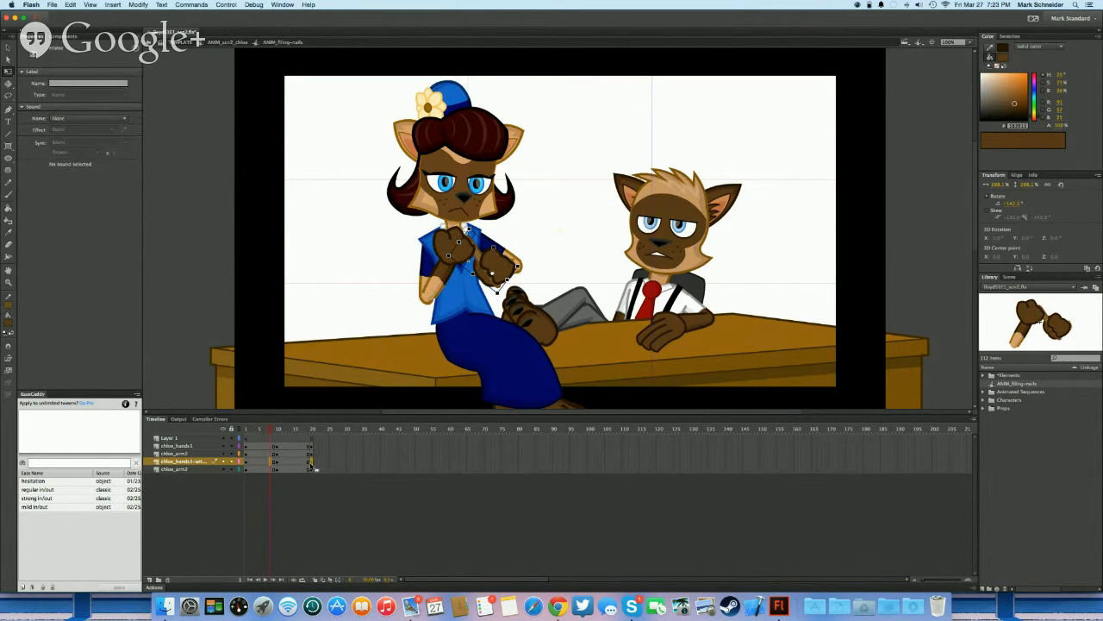
# Rotate Chloe's forearm nearer Lloyd to follow the lowered hand in the first keyframe and copy that pose to frame 20
pyautogui.click(267, 453)
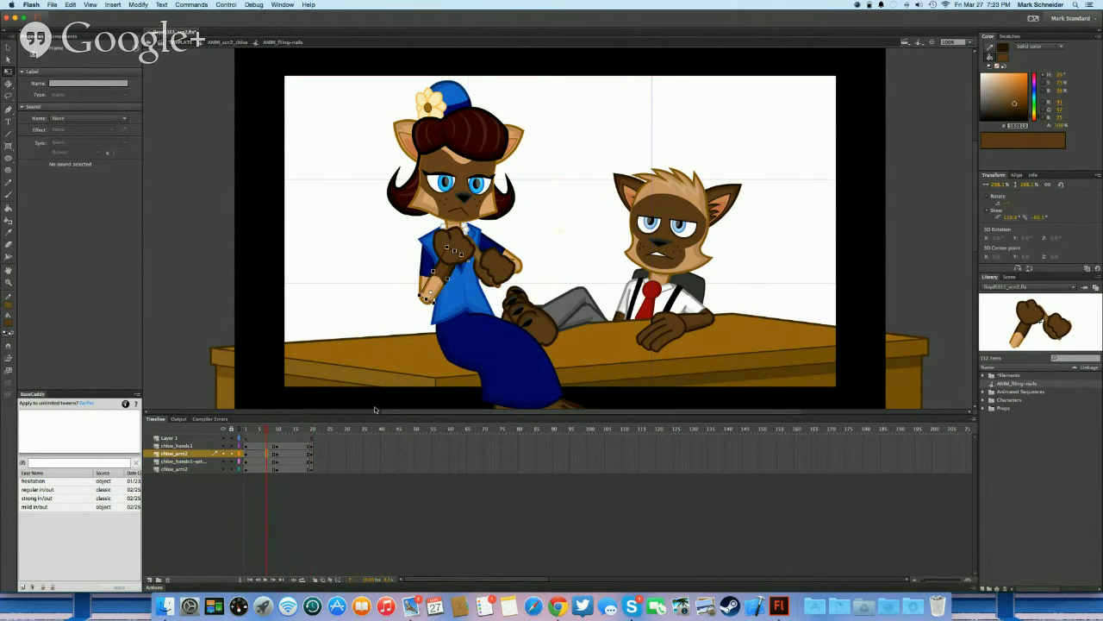
pyautogui.click(514, 265)
pyautogui.moveTo(487, 288); pyautogui.dragTo(490, 275)
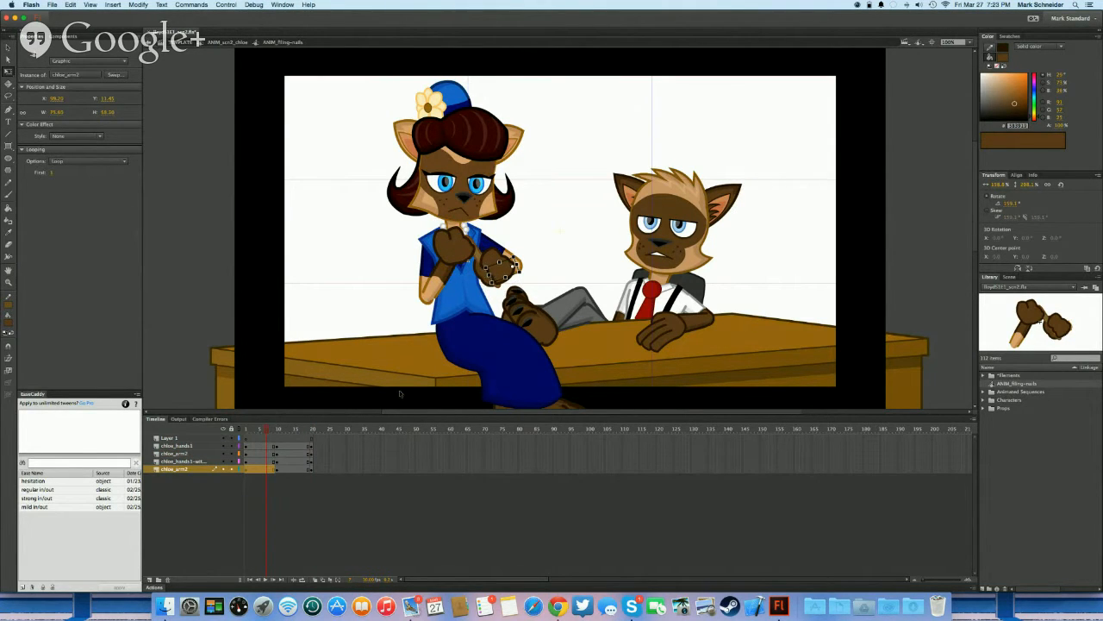
pyautogui.click(312, 470)
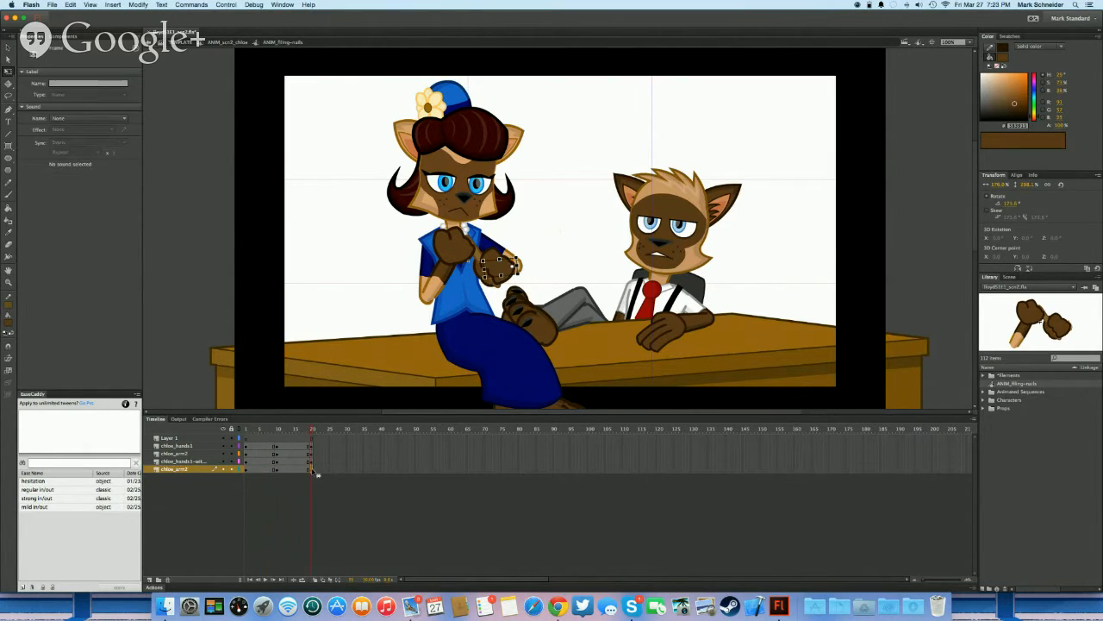
pyautogui.press('super+alt+v')
pyautogui.click(497, 292)
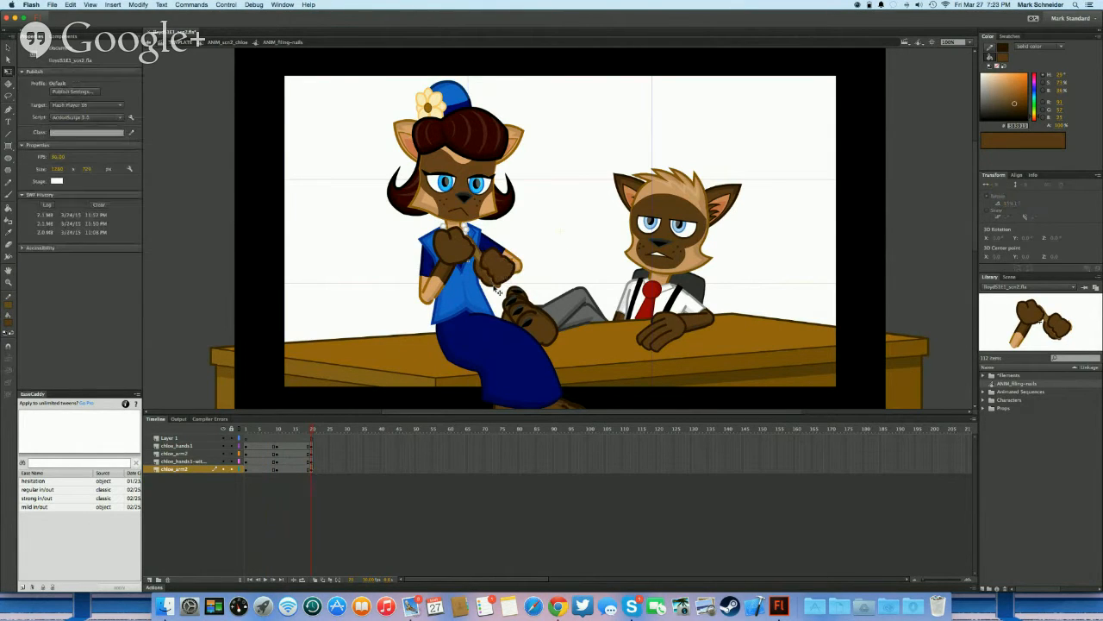
pyautogui.click(268, 469)
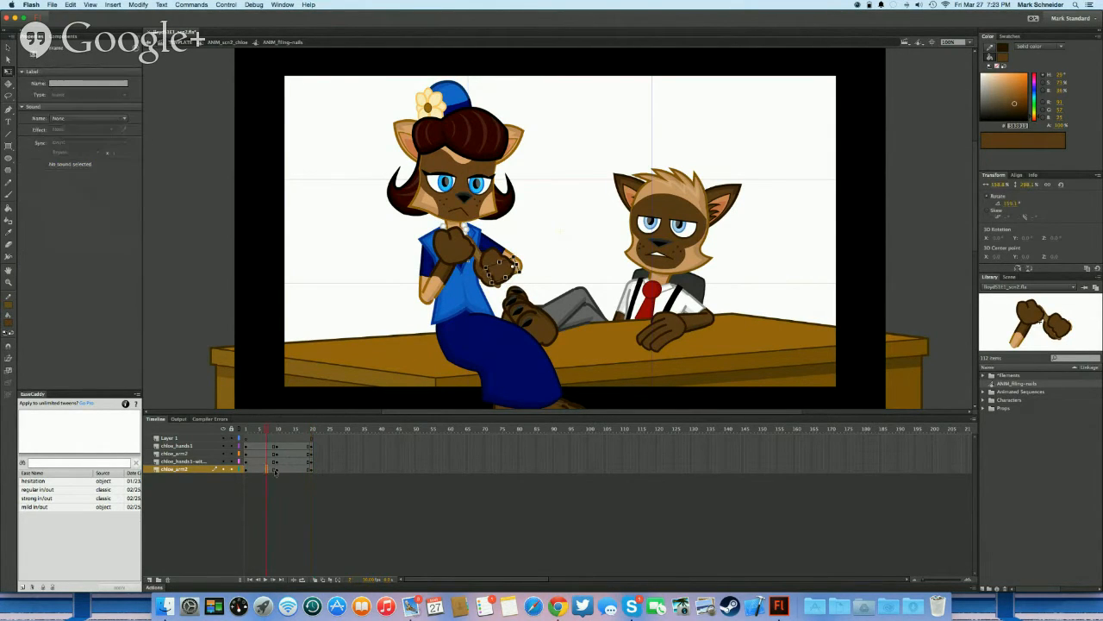
pyautogui.click(280, 470)
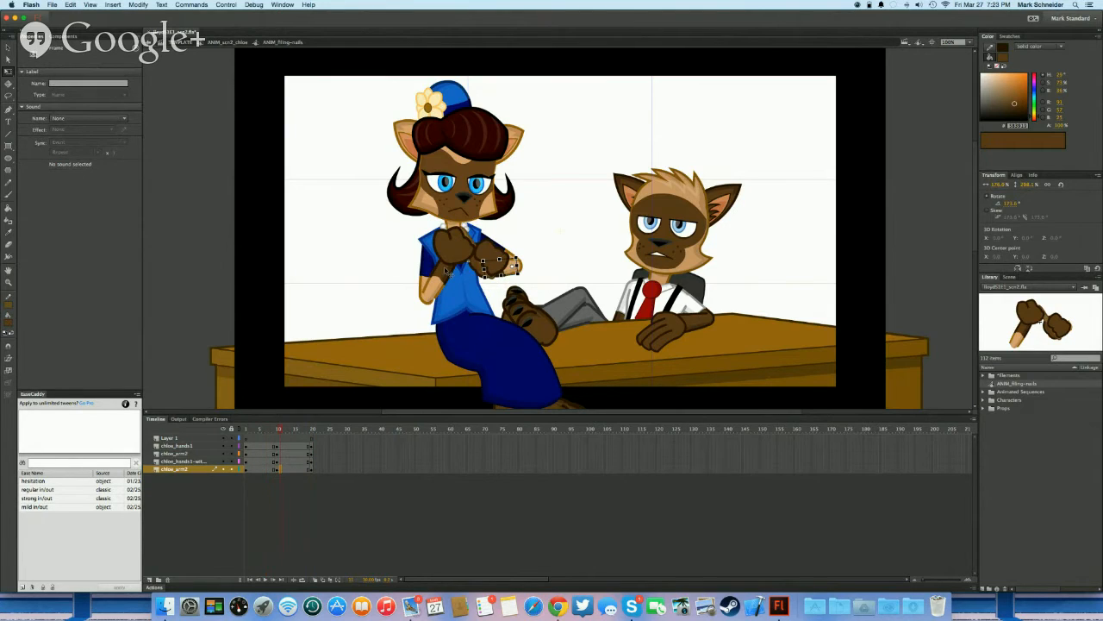
# At frame 10, rotate Chloe's raised fist slightly on its forearm
pyautogui.click(462, 269)
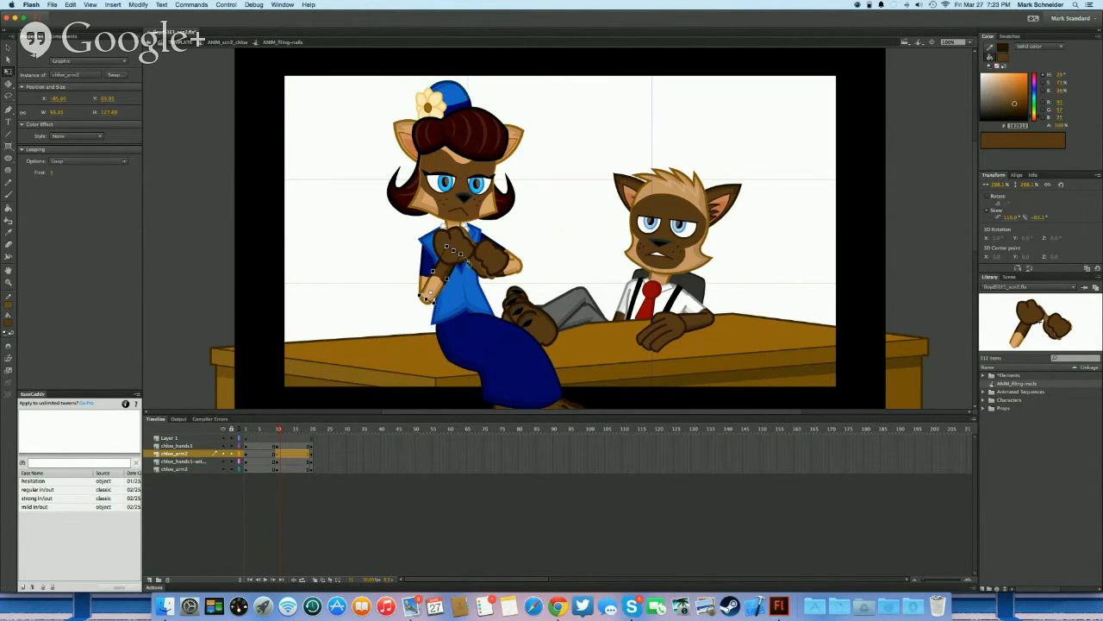
pyautogui.moveTo(467, 261); pyautogui.dragTo(480, 251)
pyautogui.click(465, 255)
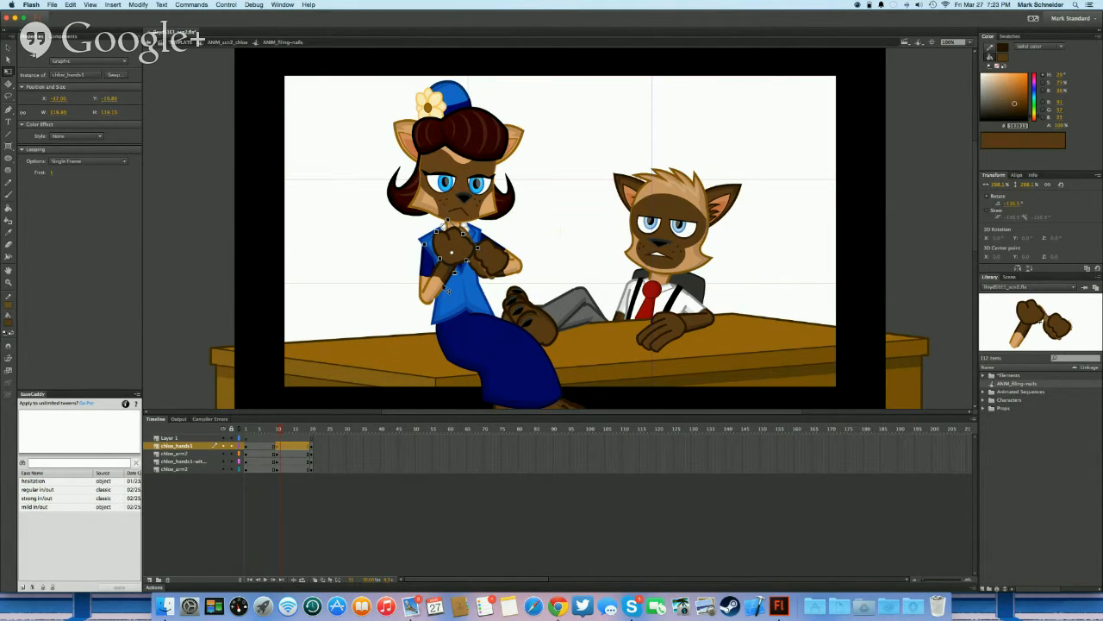
# In the first keyframe, nudge the forearm beneath Chloe's raised fist slightly left, adjust its angle, and compare it with frames 10 and 20
pyautogui.click(247, 451)
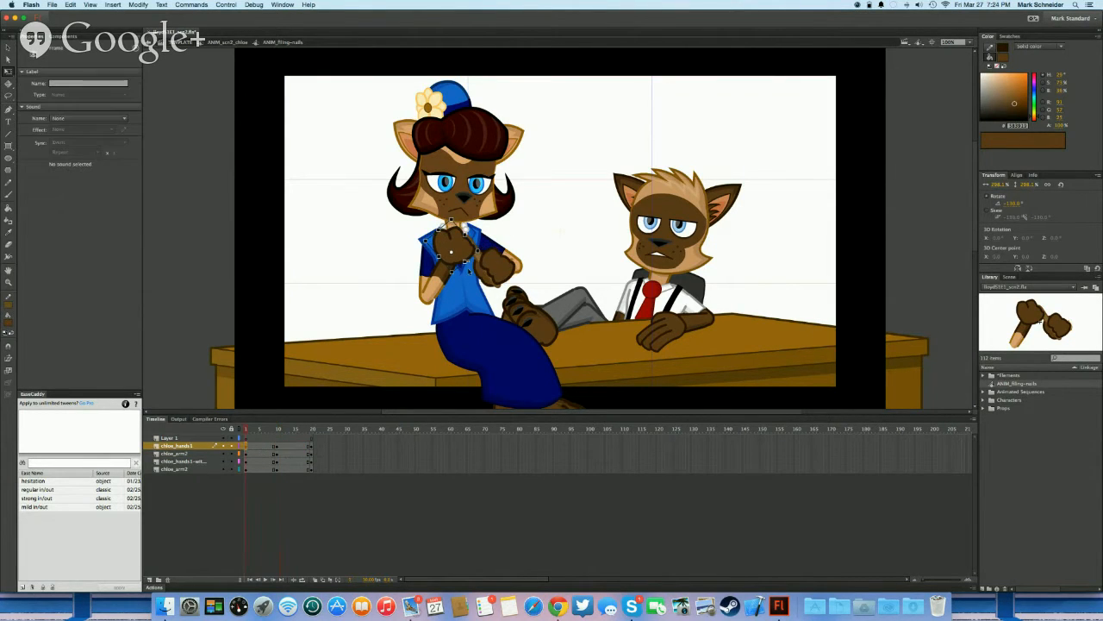
pyautogui.click(445, 286)
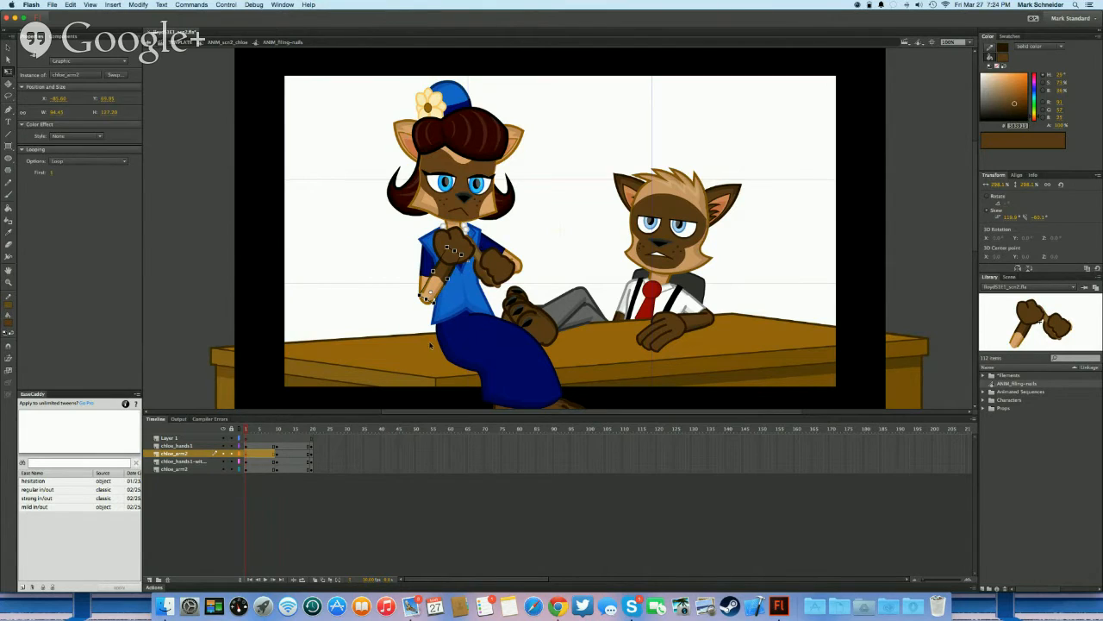
pyautogui.click(430, 345)
pyautogui.click(438, 284)
pyautogui.press('Left')
pyautogui.press('Left')
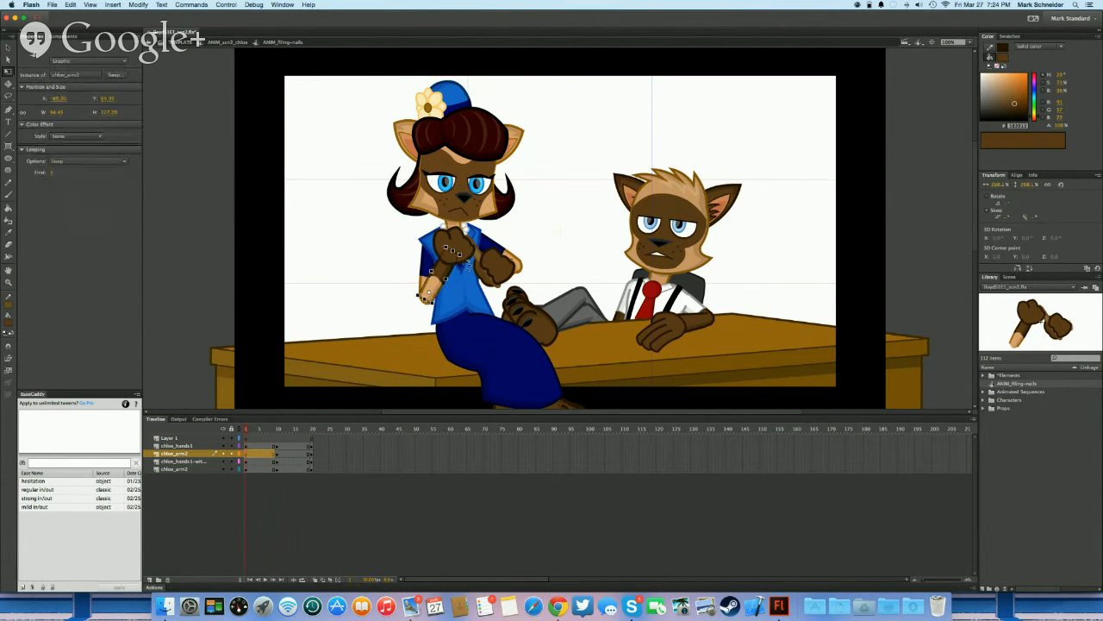
pyautogui.moveTo(468, 262); pyautogui.dragTo(469, 265)
pyautogui.click(278, 455)
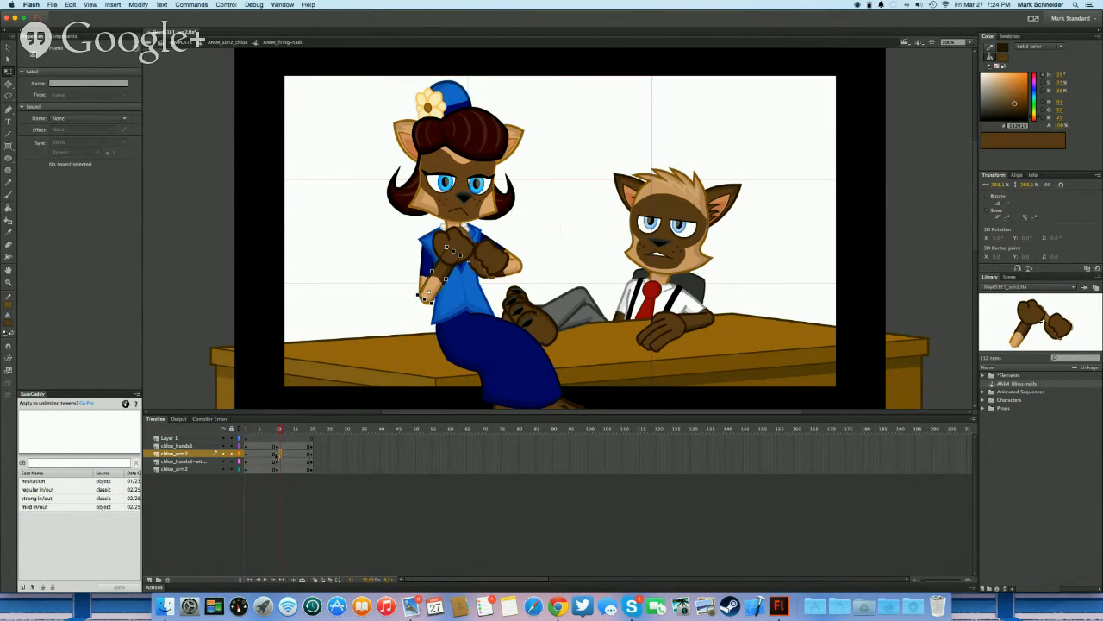
pyautogui.click(273, 454)
pyautogui.click(312, 455)
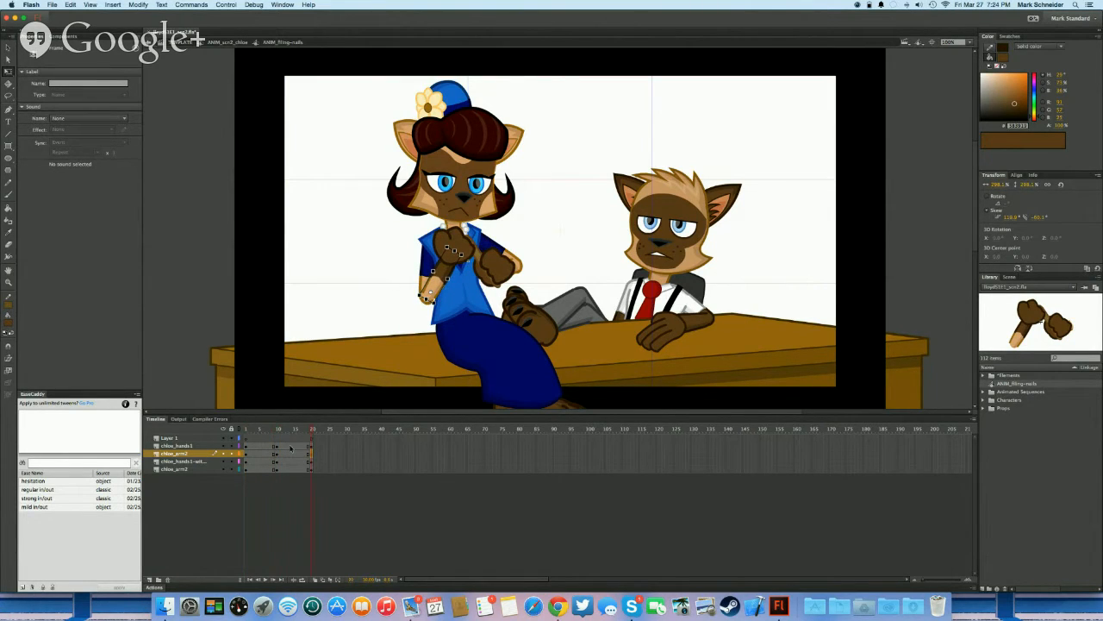
# Create classic tweens between the keyframes at frames 1, 10 and 20 on all four hand and forearm layers
pyautogui.click(266, 469)
pyautogui.moveTo(284, 469); pyautogui.dragTo(283, 446)
pyautogui.press('F3')
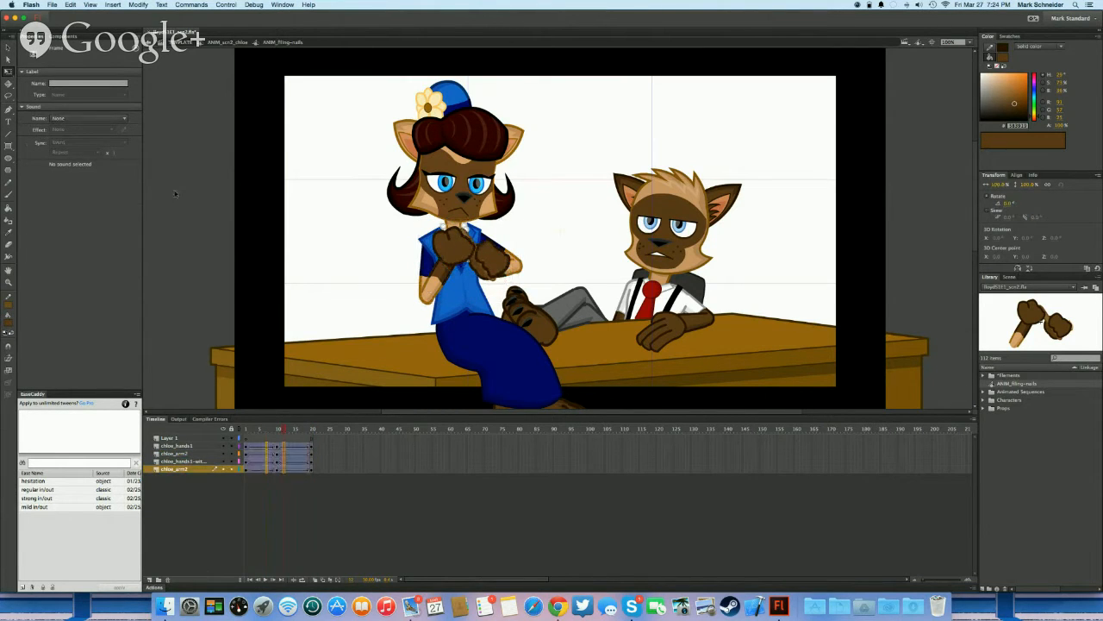
# Give the tweens a custom S-shaped ease that eases in and out strongly, and play the filing motion from the start
pyautogui.click(123, 119)
pyautogui.click(171, 213)
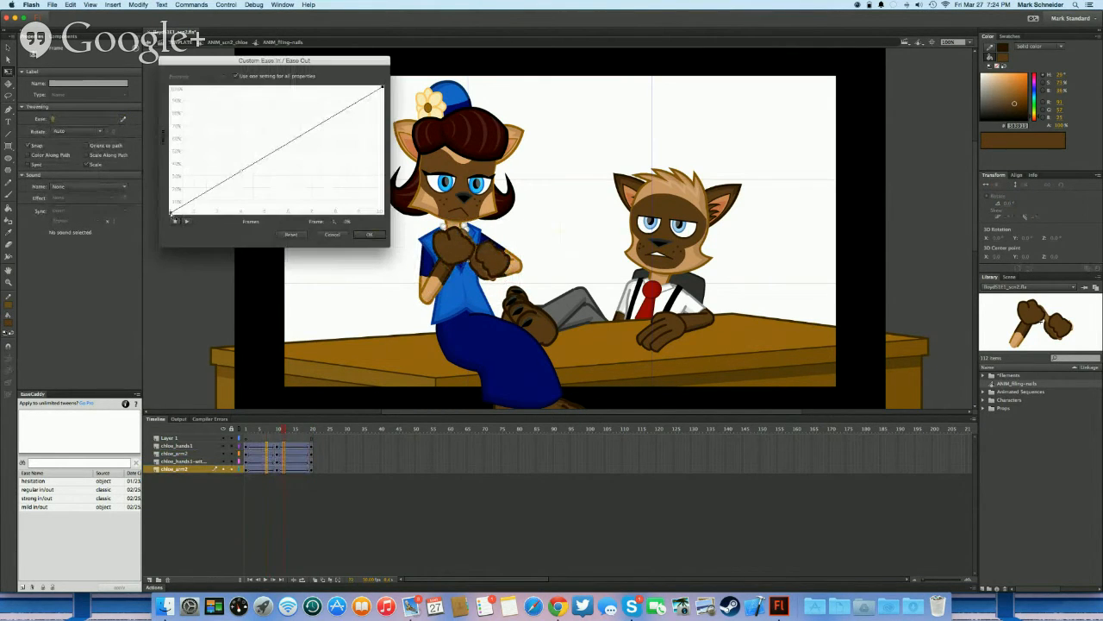
pyautogui.moveTo(244, 175); pyautogui.dragTo(278, 213)
pyautogui.click(383, 90)
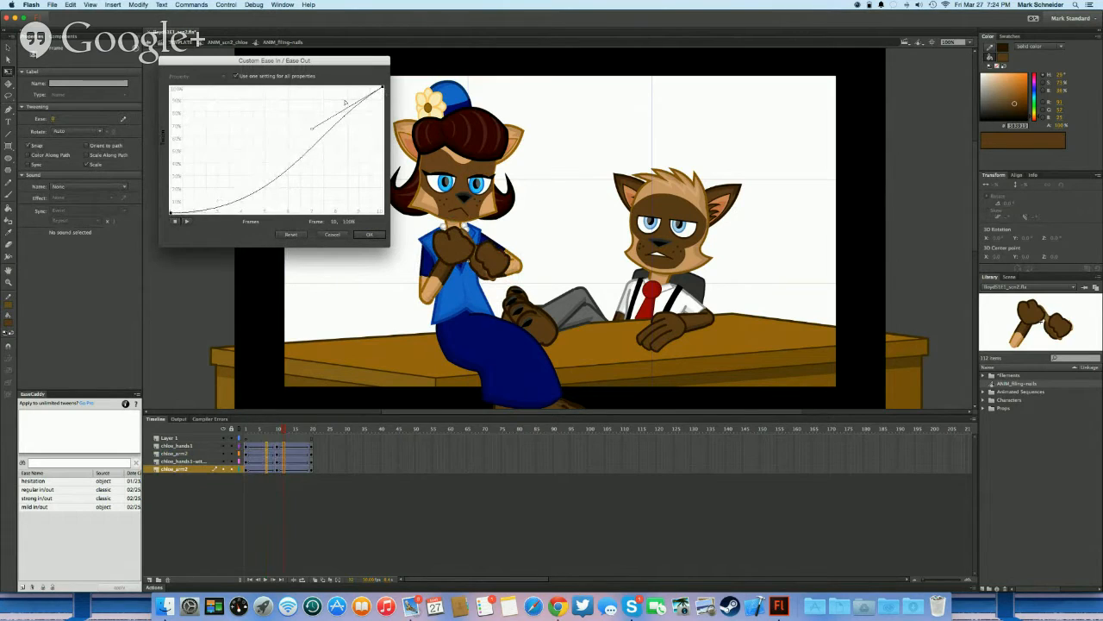
pyautogui.moveTo(314, 134); pyautogui.dragTo(277, 87)
pyautogui.click(369, 234)
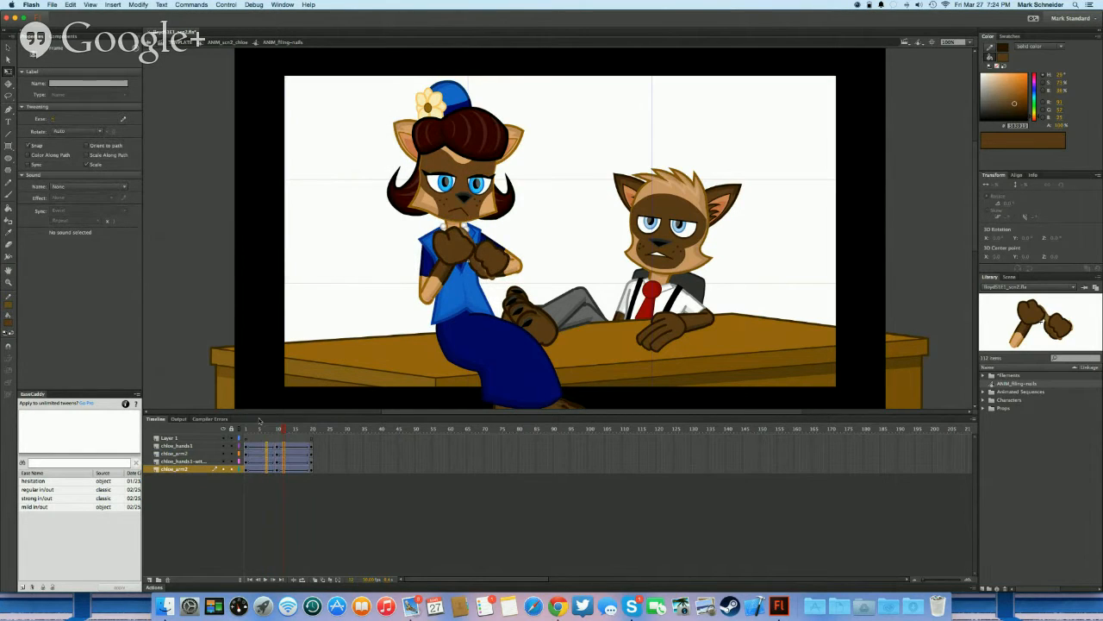
pyautogui.click(251, 429)
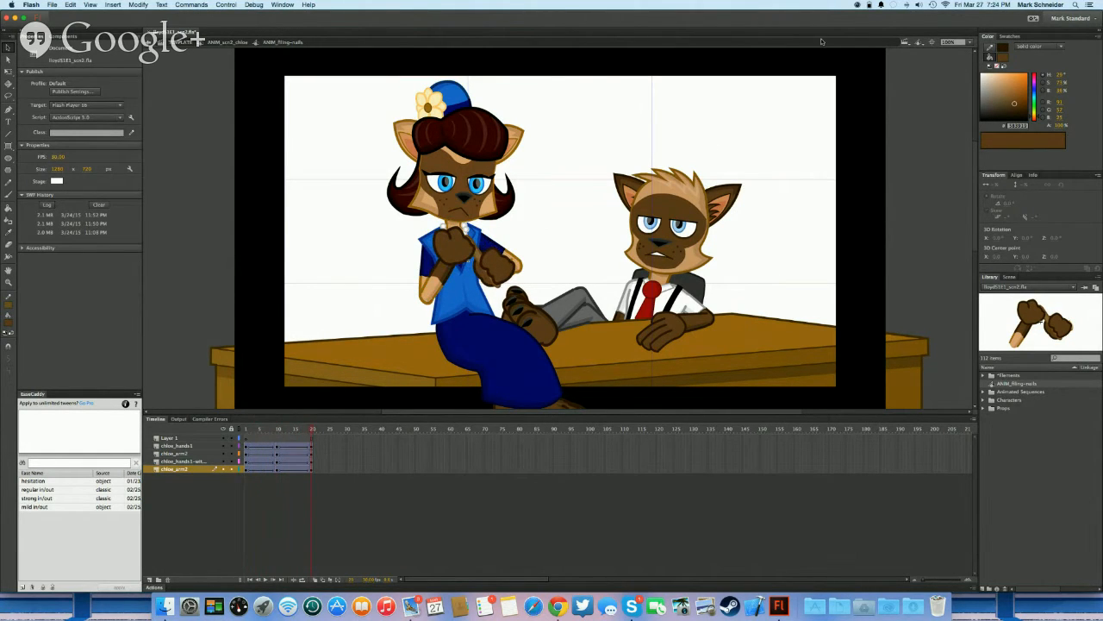
# Switch to Chrome, reload the "Fedoramating! ep9: Lloyd!" stream page, set the player to its default size, and check the comments
pyautogui.click(858, 5)
pyautogui.click(858, 5)
pyautogui.hotkey('ctrl', 'Right')
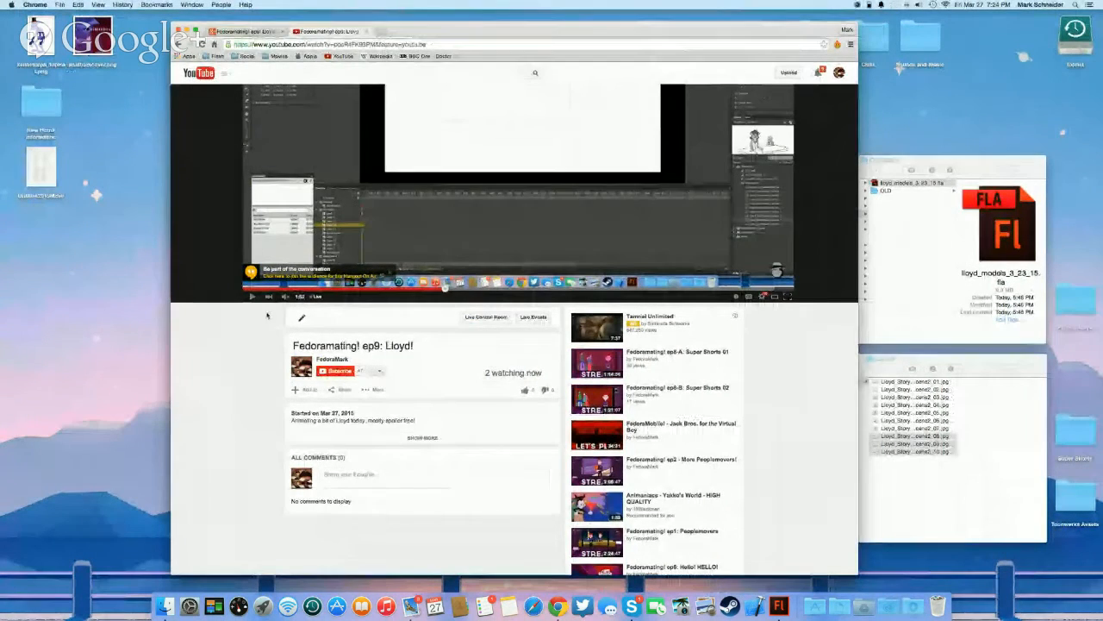
pyautogui.scroll(-1, 267, 316)
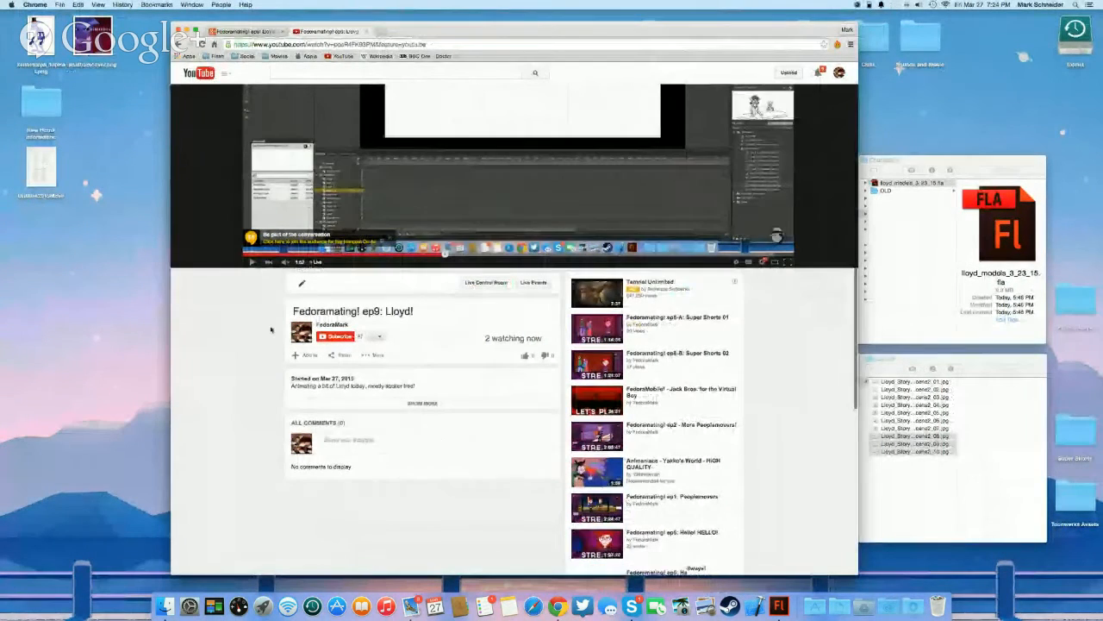
pyautogui.click(376, 44)
pyautogui.press('Return')
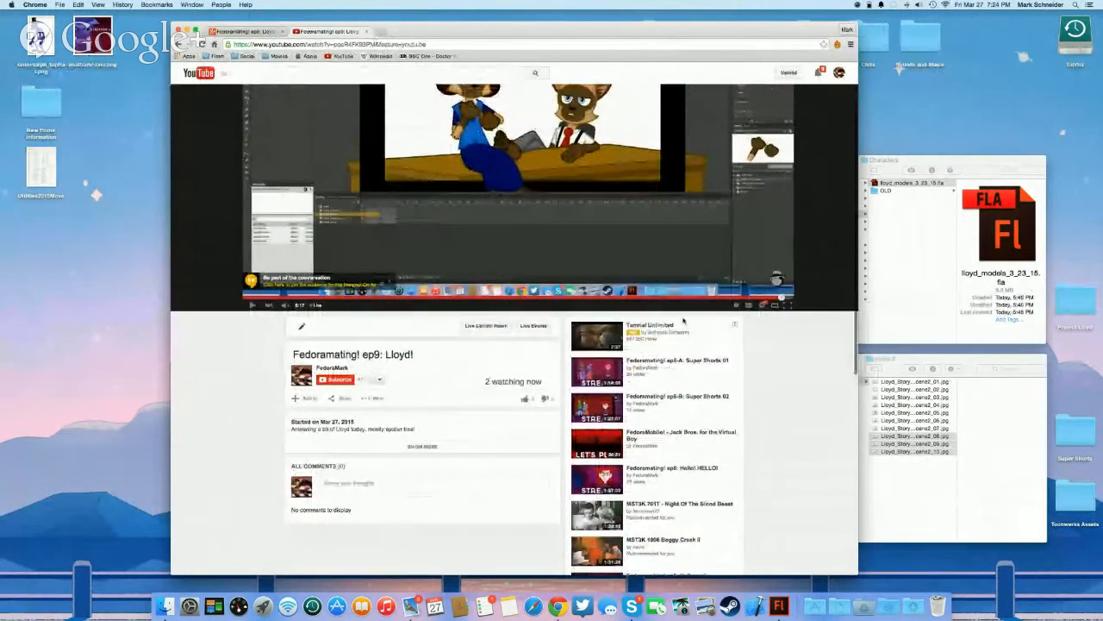
pyautogui.click(774, 305)
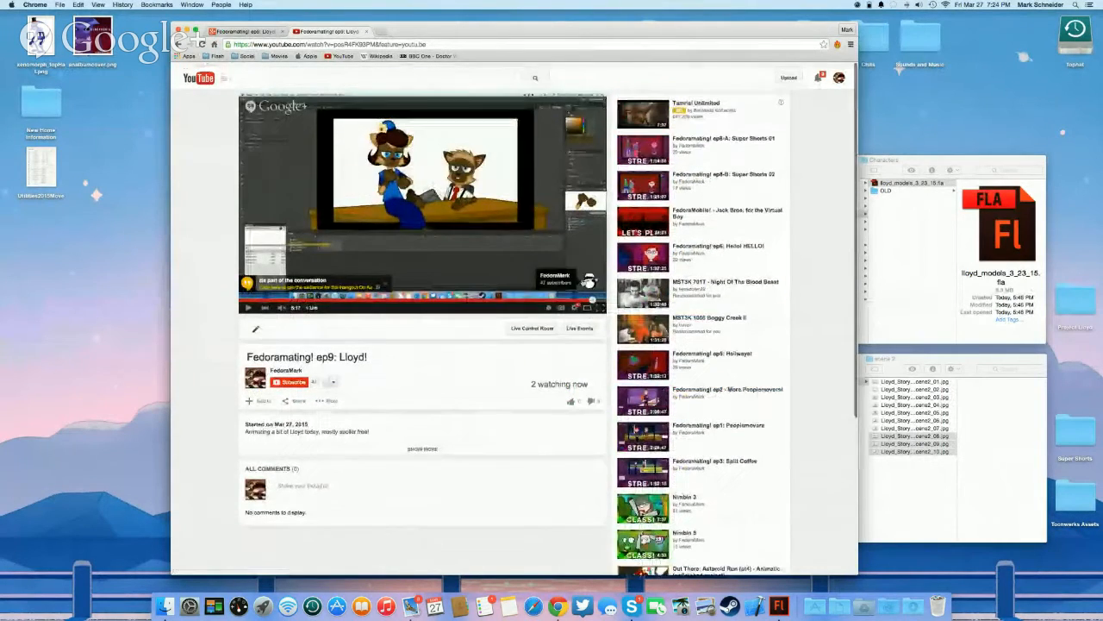
pyautogui.scroll(-5, 586, 281)
# Switch back to Flash and exit the ANIM_filing-nails symbol to Chloe's parent animation timeline
pyautogui.hotkey('ctrl', 'Left')
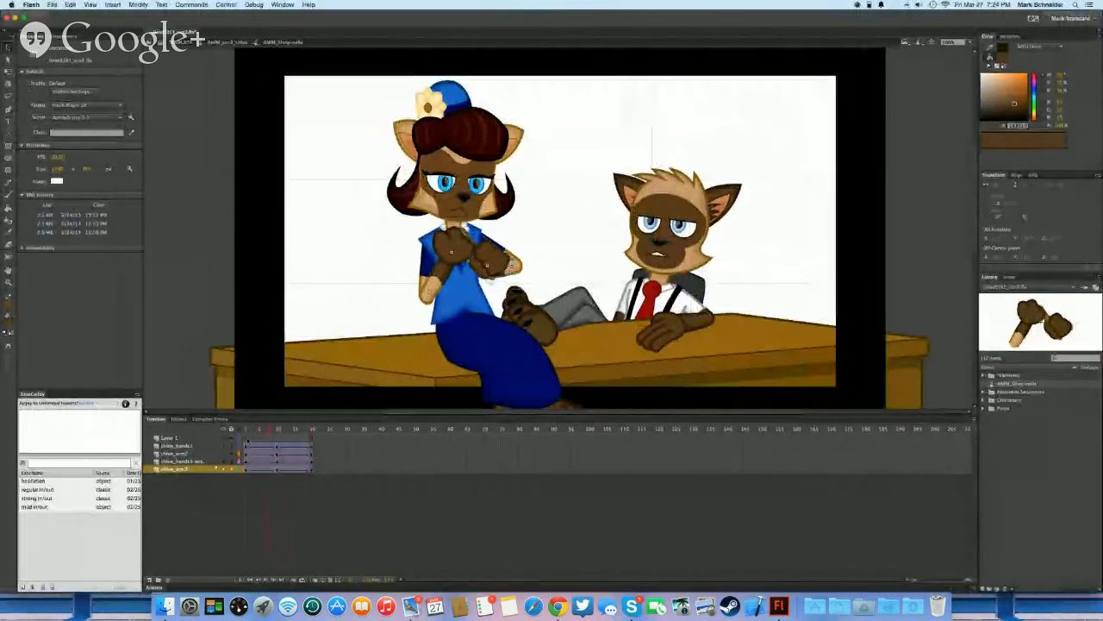
pyautogui.doubleClick(211, 360)
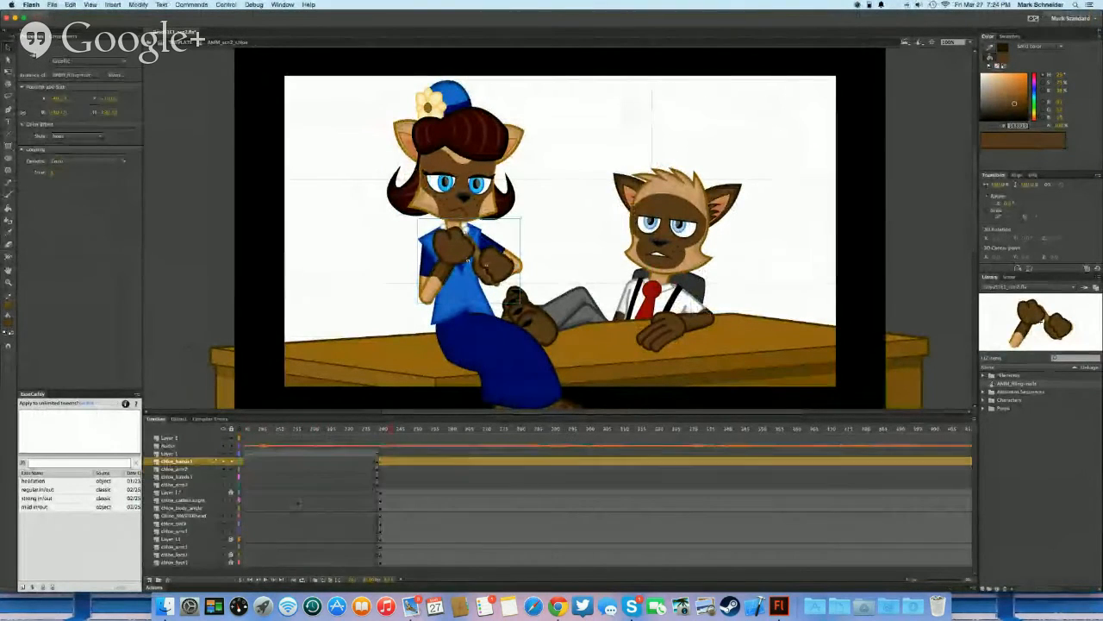
# Play Chloe's parent timeline from the keyframe where the nail-filing symbol begins to review the looping motion
pyautogui.click(379, 485)
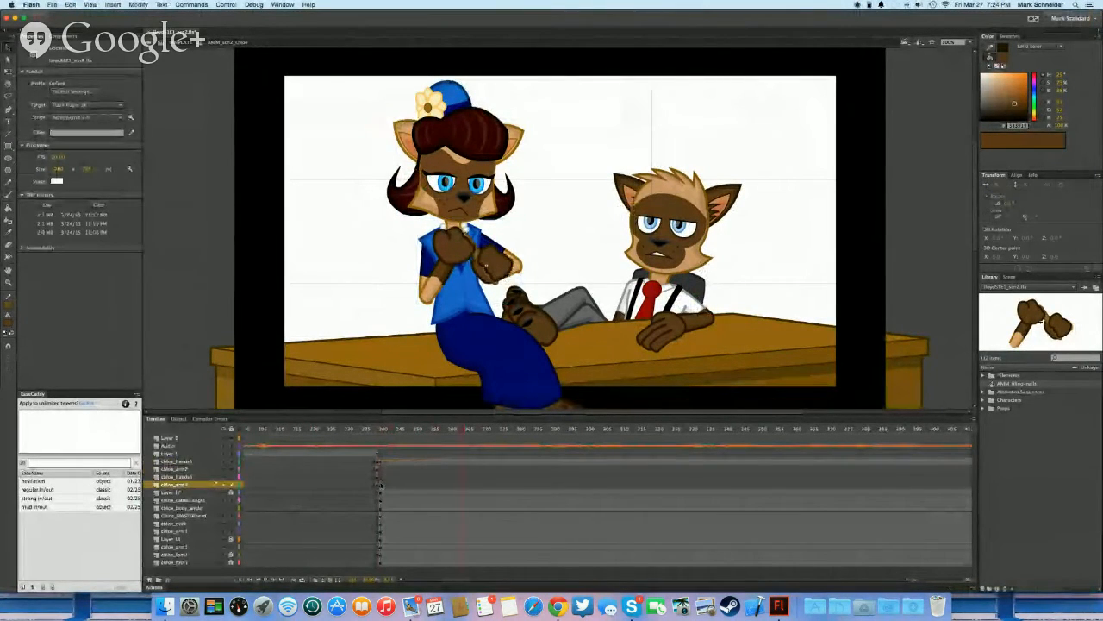
pyautogui.click(380, 485)
pyautogui.press('Return')
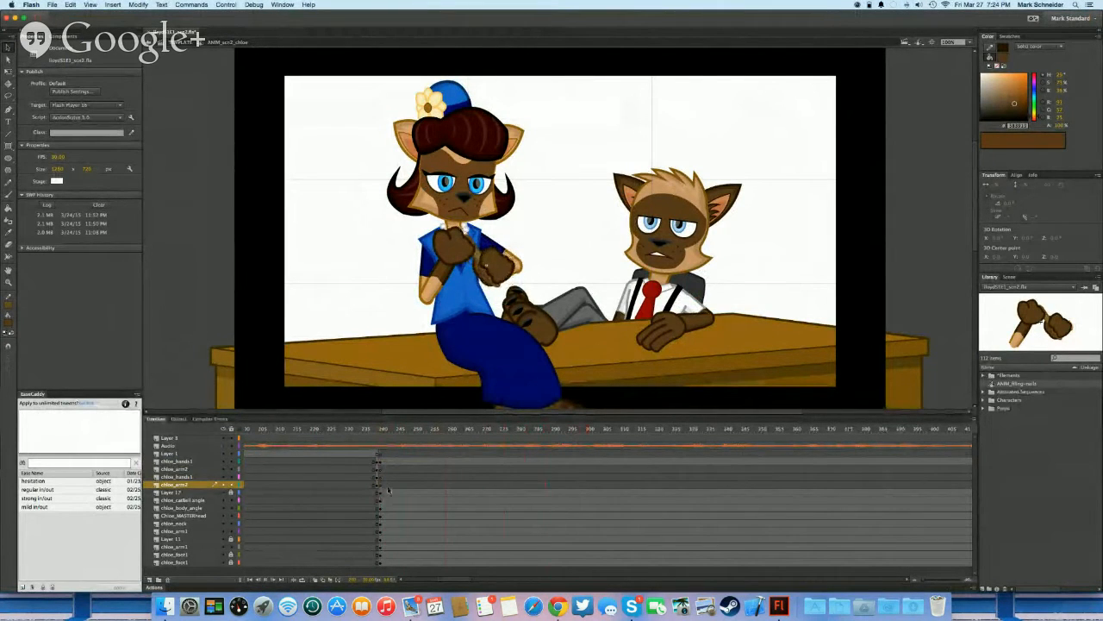
# Quit Skype, and play Chloe's parent timeline again from the start of the nail-filing section
pyautogui.hotkey('ctrl', 'Left')
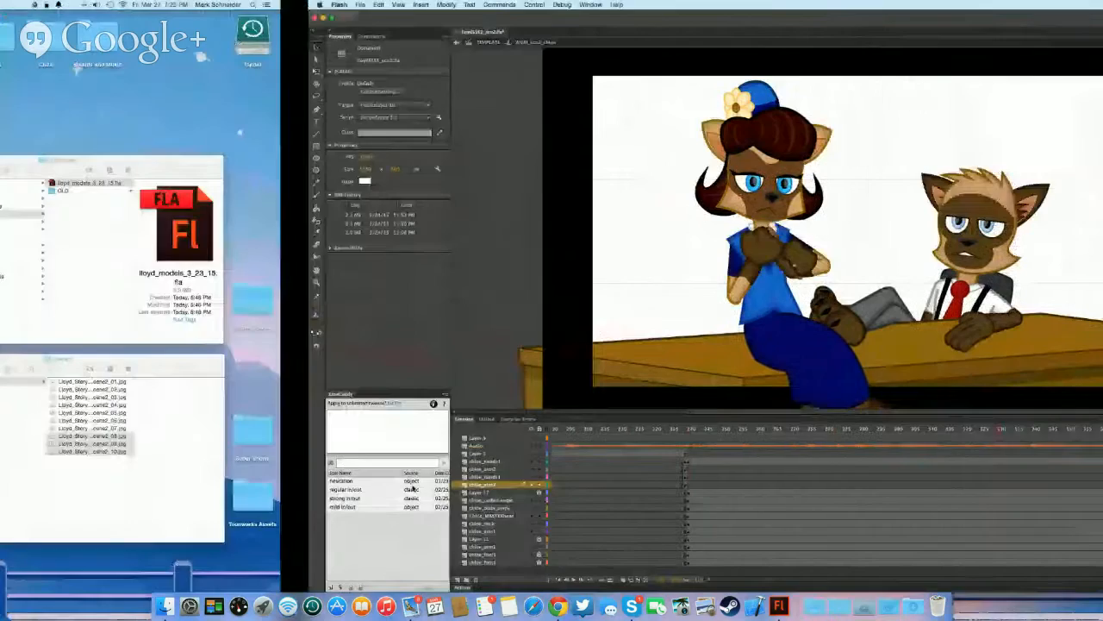
pyautogui.hotkey('ctrl', 'Right')
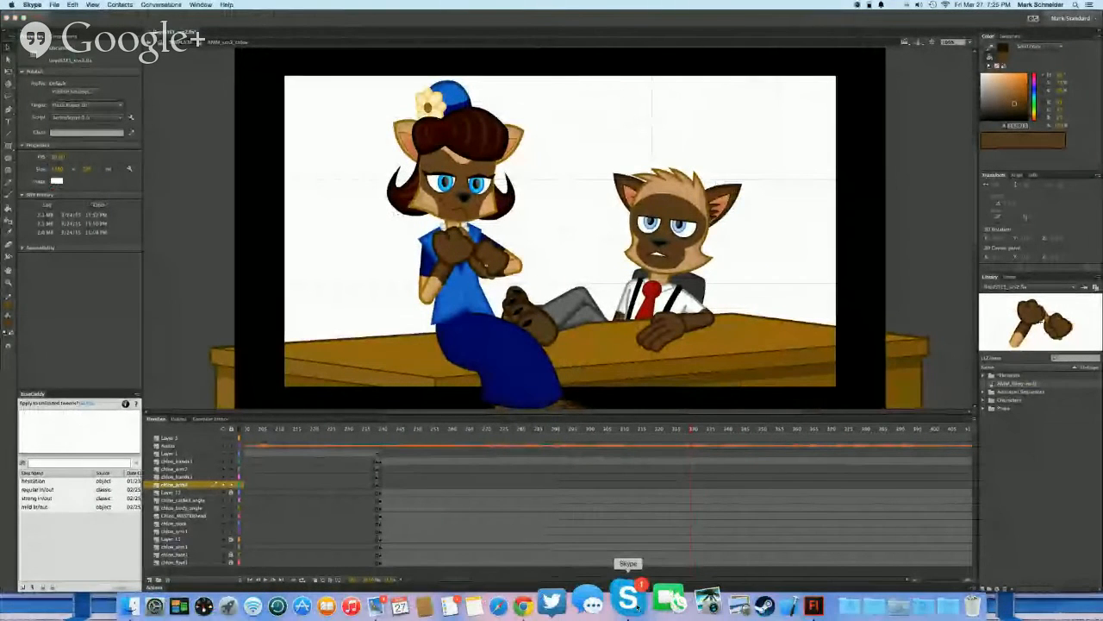
pyautogui.rightClick(637, 606)
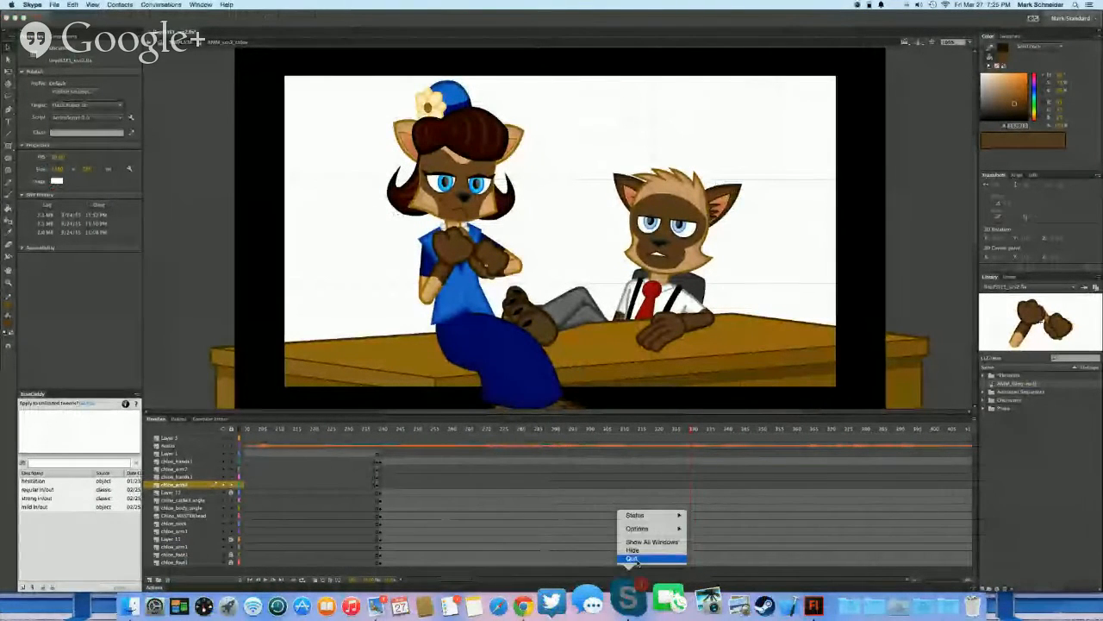
pyautogui.click(632, 559)
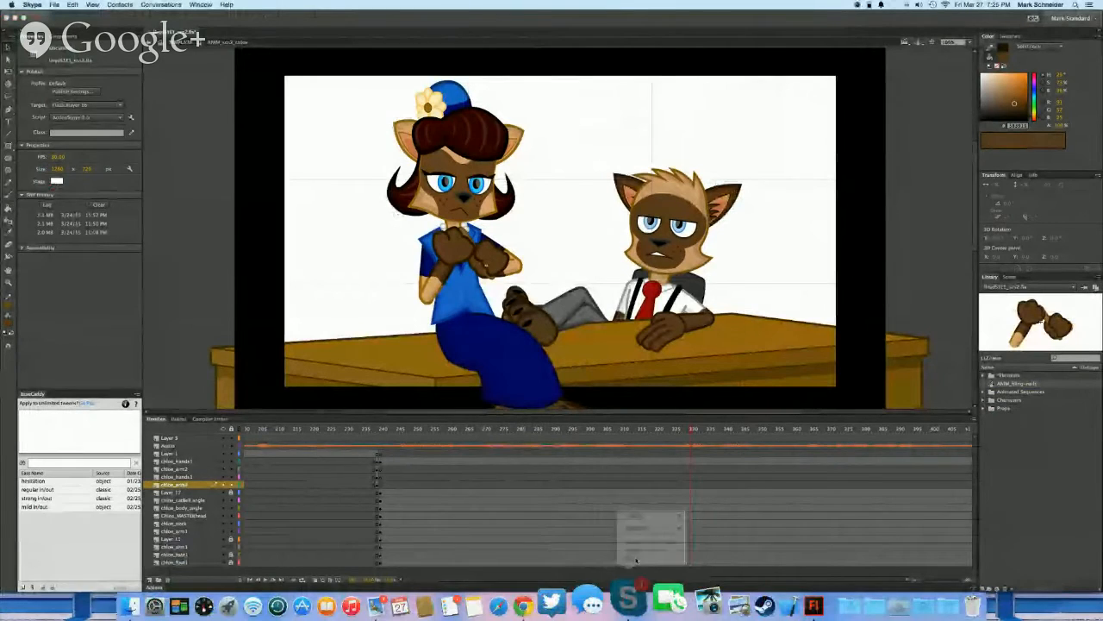
pyautogui.click(380, 477)
pyautogui.press('Return')
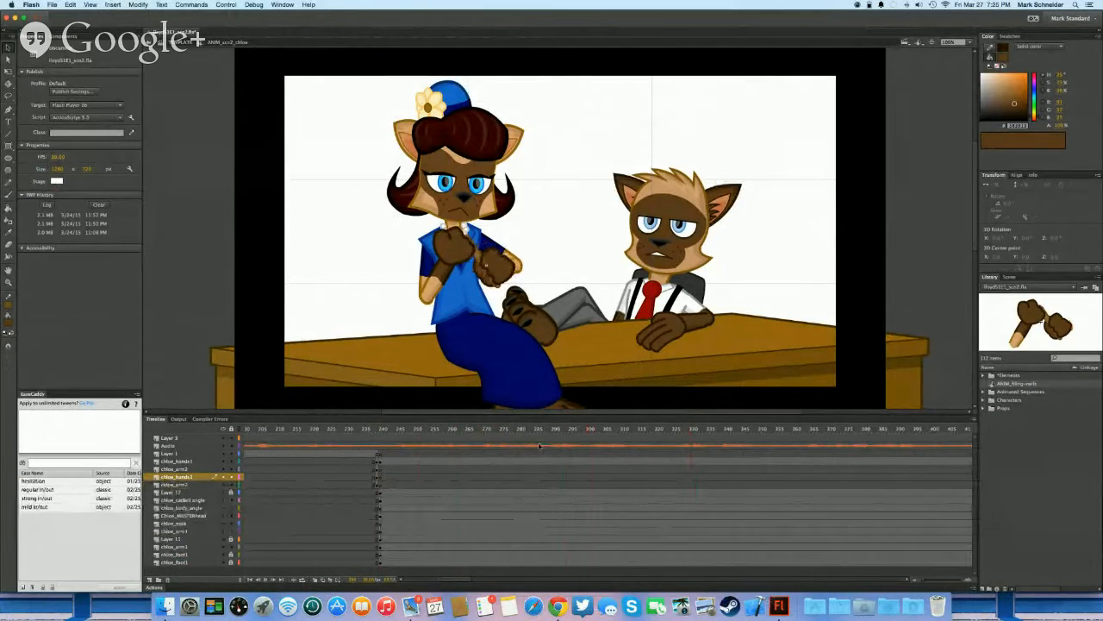
# Switch to Chrome, close the YouTube stream tab and the Google+ event page, and return to Flash
pyautogui.hotkey('ctrl', 'Right')
pyautogui.scroll(4, 431, 231)
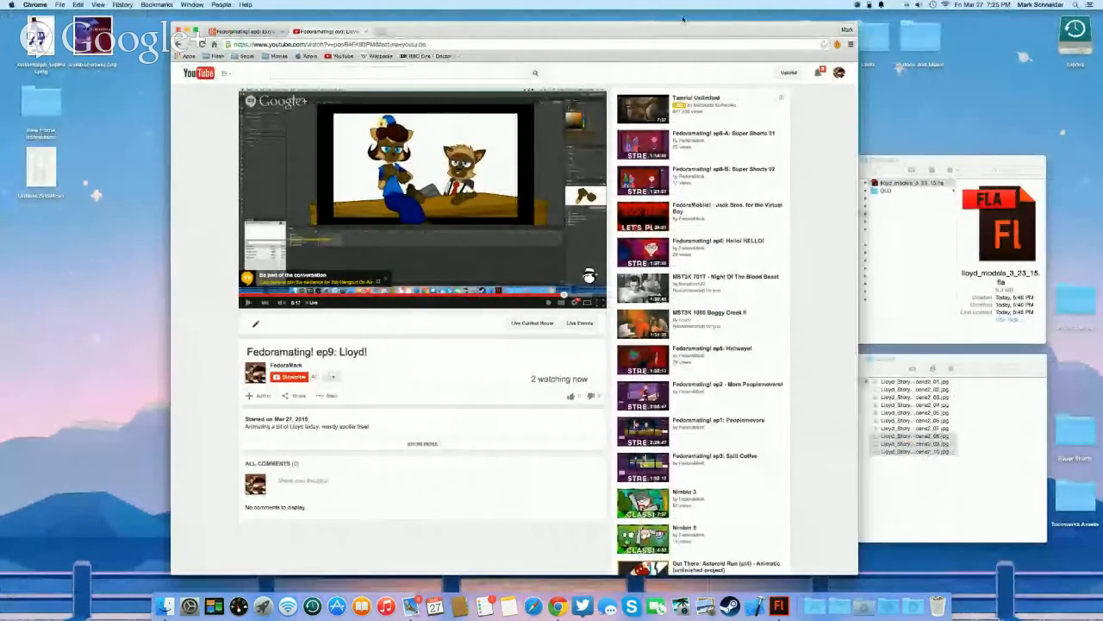
pyautogui.click(366, 31)
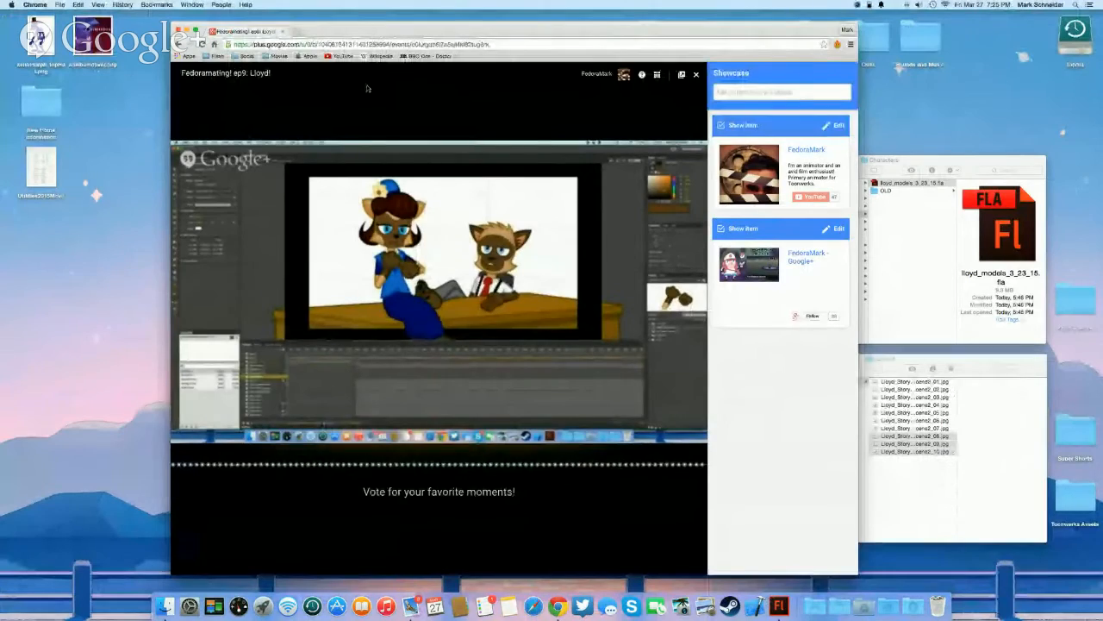
pyautogui.moveTo(328, 35)
pyautogui.mouseDown()
pyautogui.moveTo(572, 52)
pyautogui.moveTo(336, 37)
pyautogui.mouseUp()
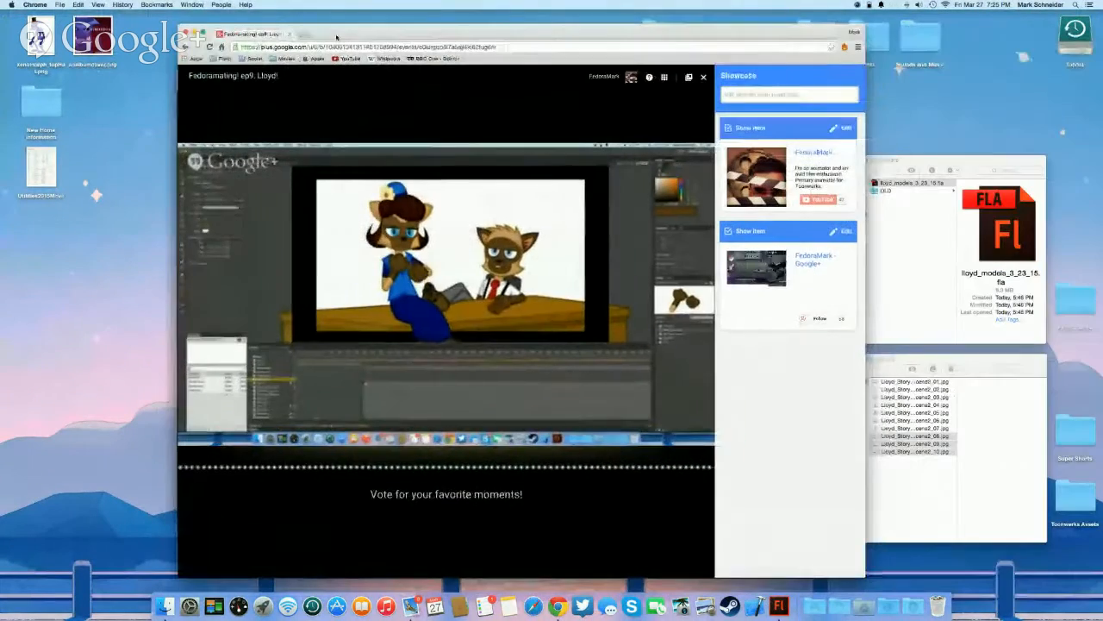
pyautogui.click(289, 35)
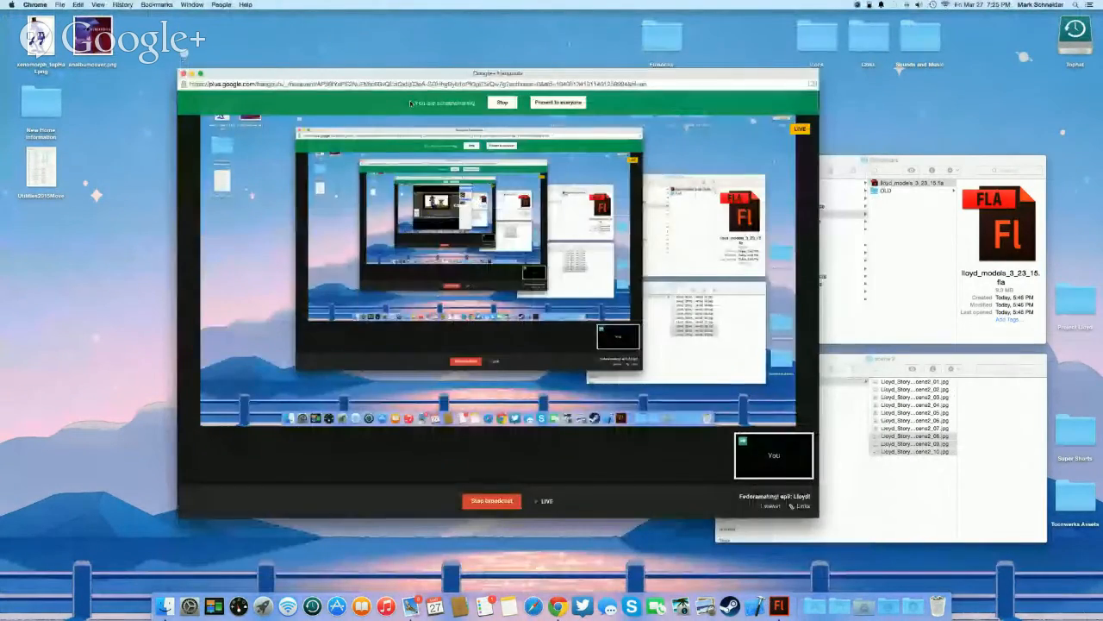
pyautogui.hotkey('ctrl', 'Left')
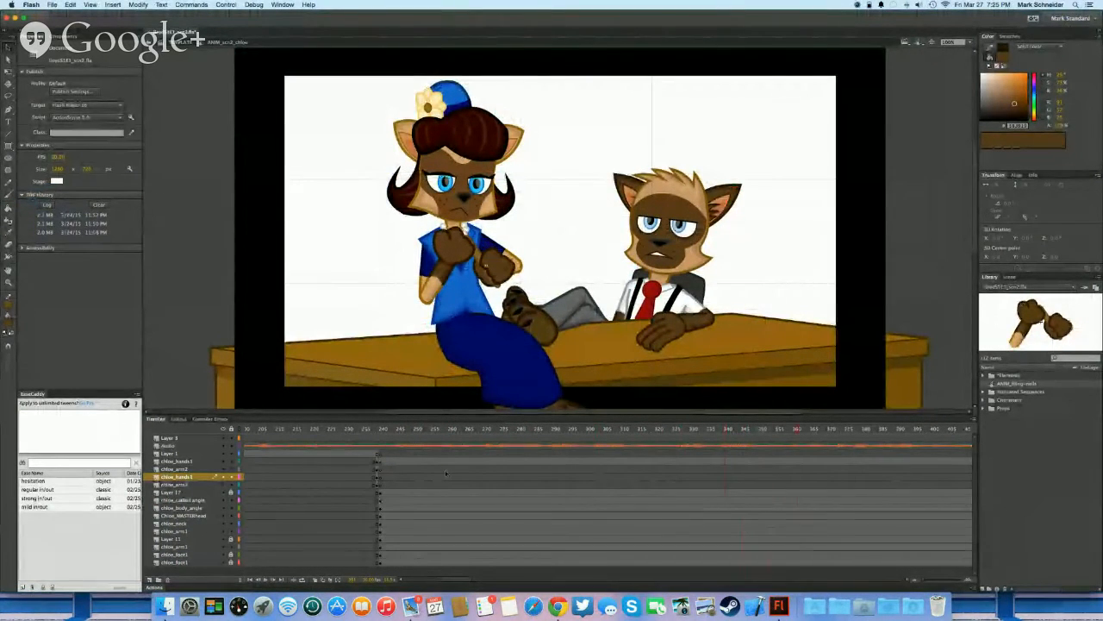
# Open the ANIM_filing-nails symbol, inspect the chloe_arm2 forearm at frame 10, and exit to the parent timeline
pyautogui.moveTo(439, 468); pyautogui.dragTo(635, 482)
pyautogui.doubleClick(488, 264)
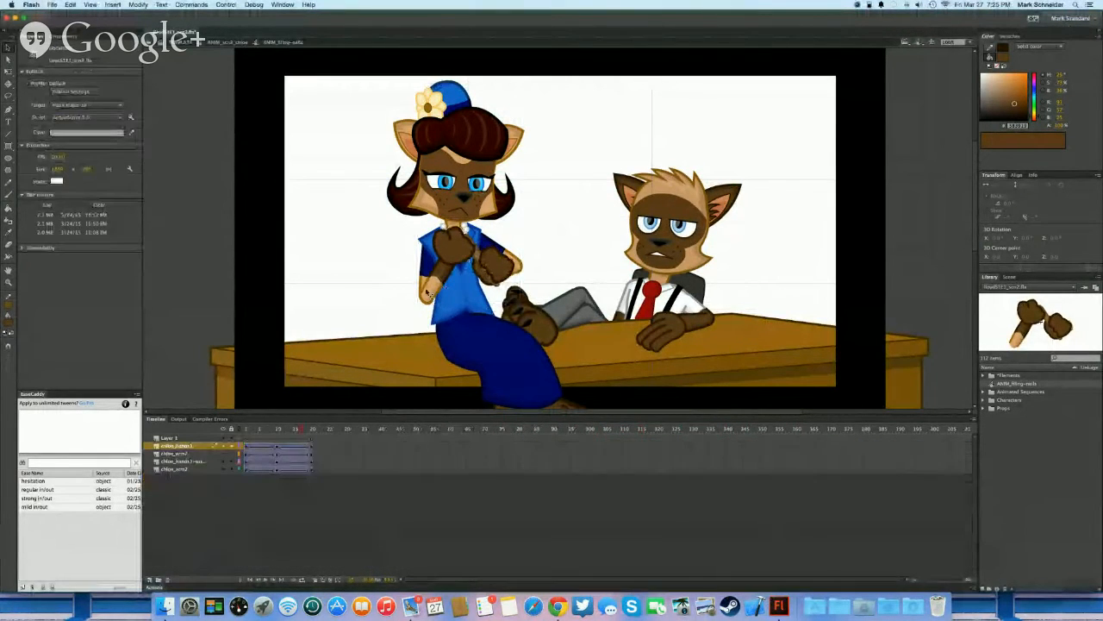
pyautogui.click(276, 448)
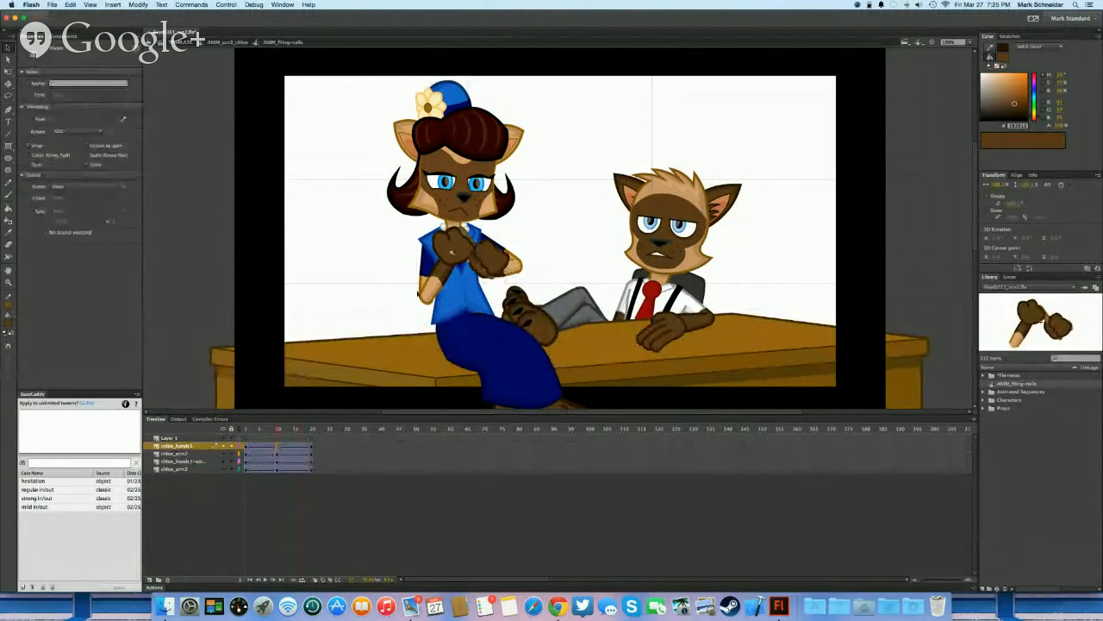
pyautogui.click(427, 293)
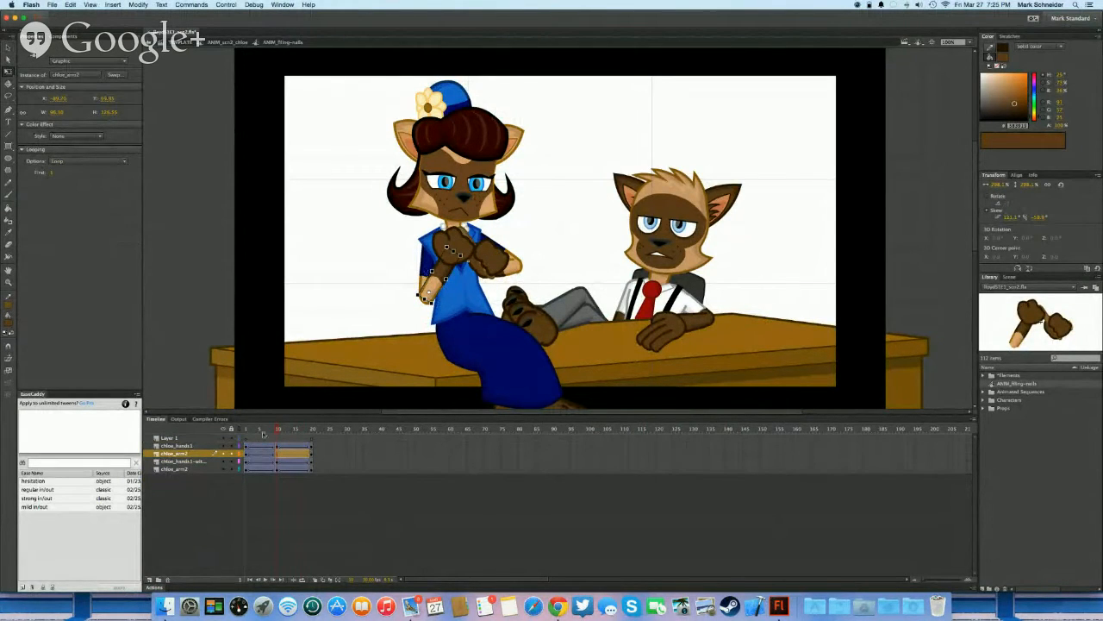
pyautogui.click(390, 318)
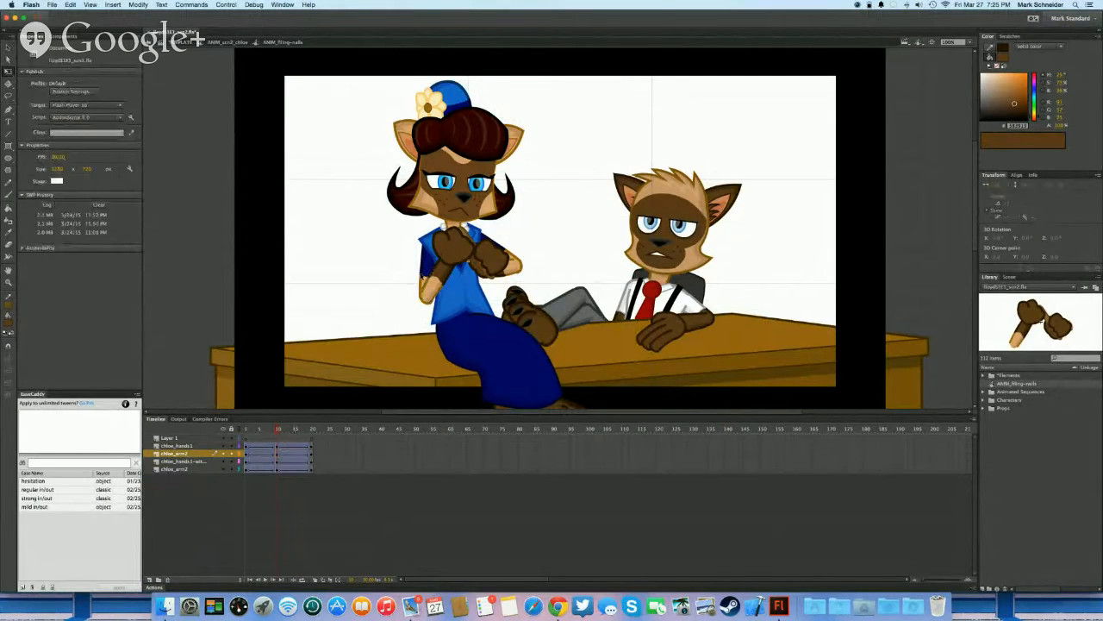
pyautogui.doubleClick(369, 298)
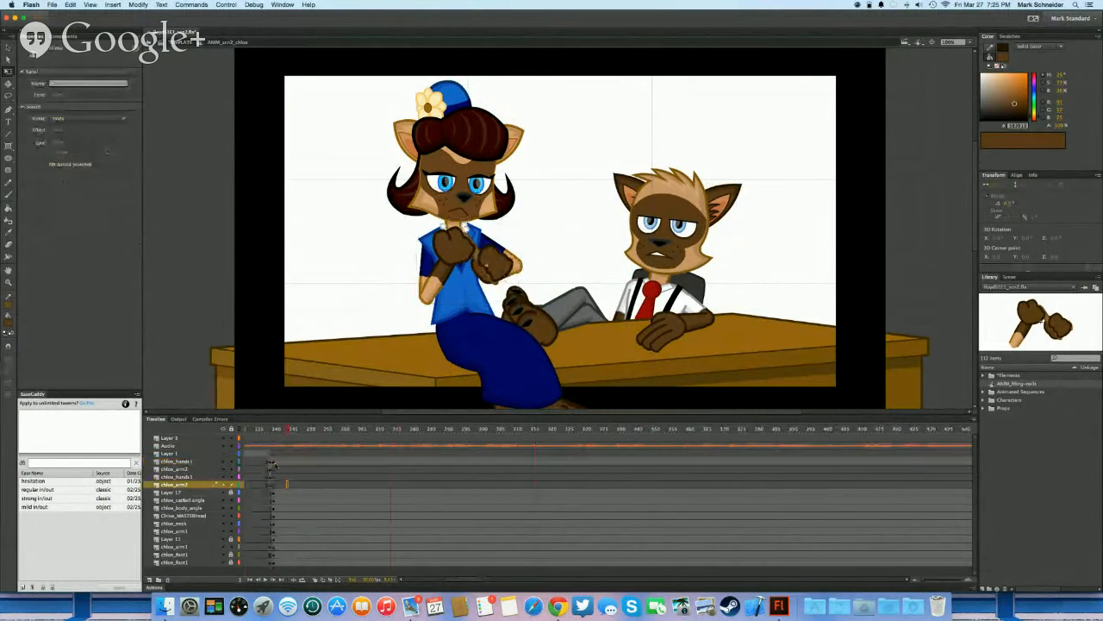
# Play Chloe's parent timeline from the first frame of the filing symbol and watch how the hands loop
pyautogui.click(275, 477)
pyautogui.click(275, 485)
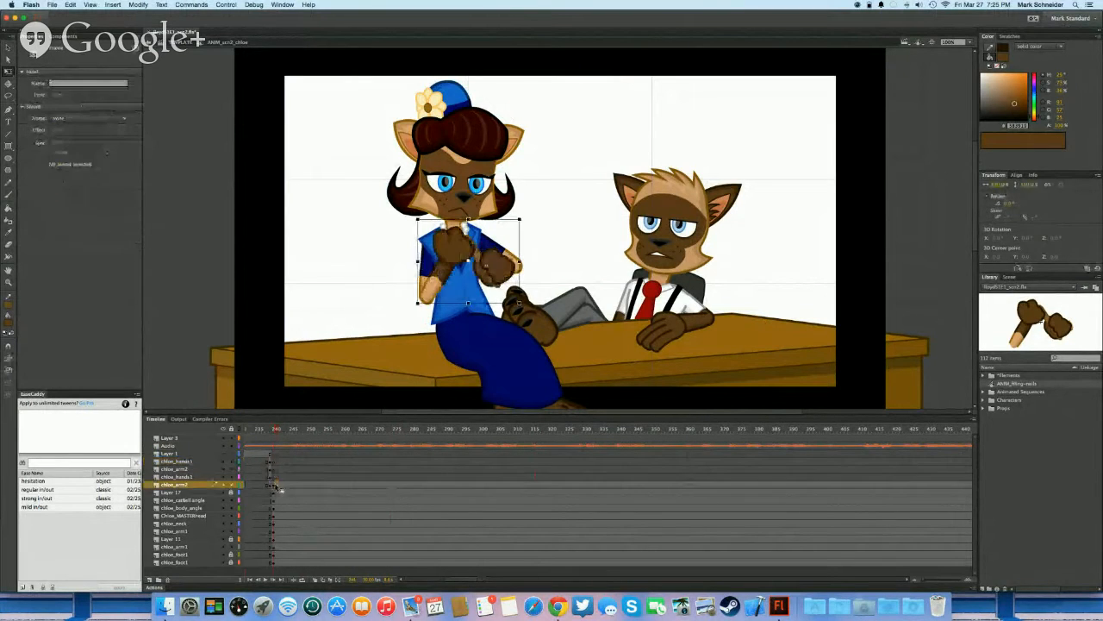
pyautogui.click(272, 476)
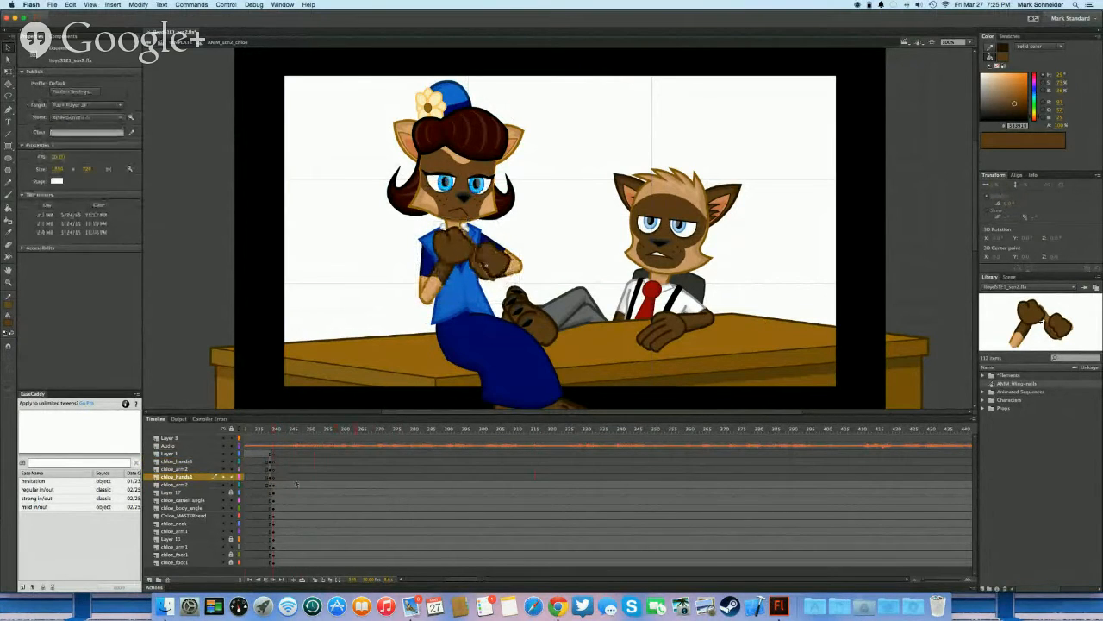
pyautogui.press('Return')
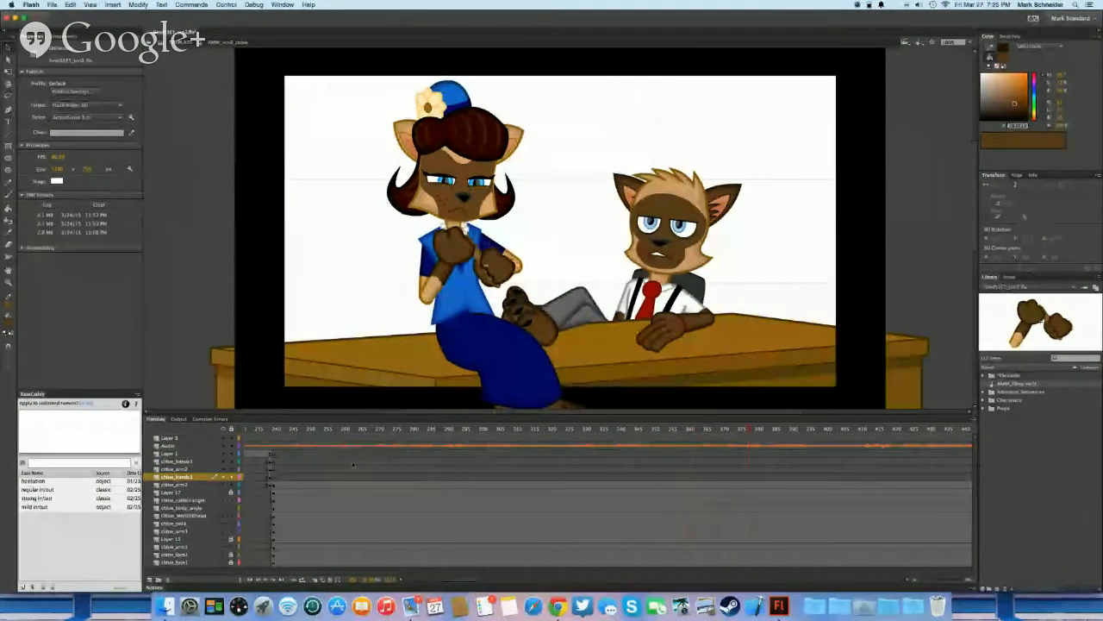
# Inside ANIM_filing-nails, rotate the chloe_hands1 hand slightly at the frame 1 keyframe
pyautogui.doubleClick(423, 286)
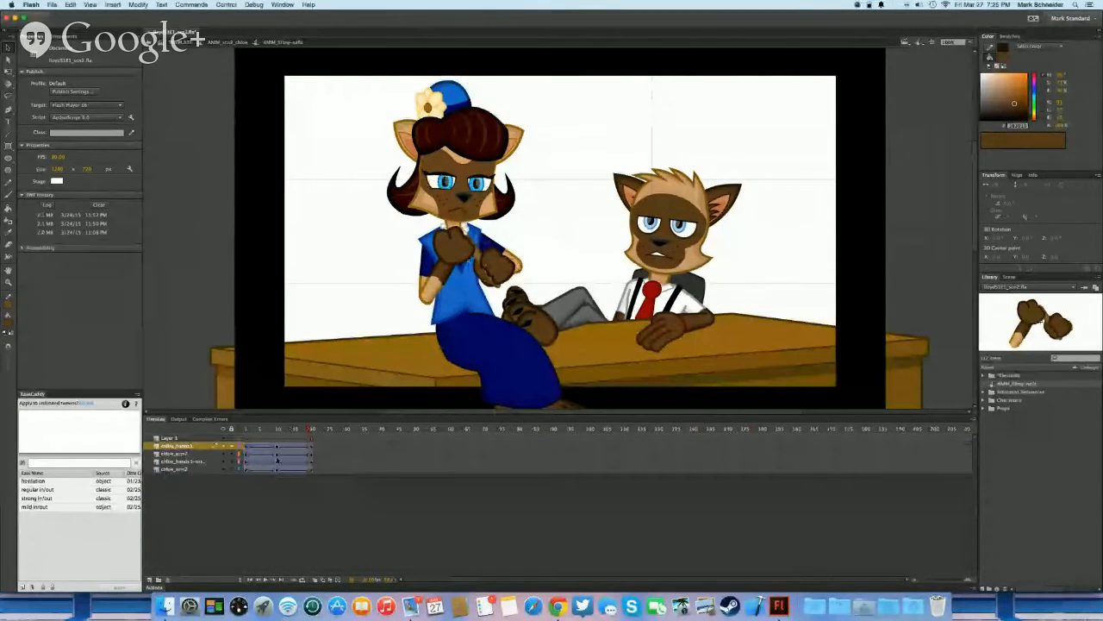
pyautogui.click(443, 269)
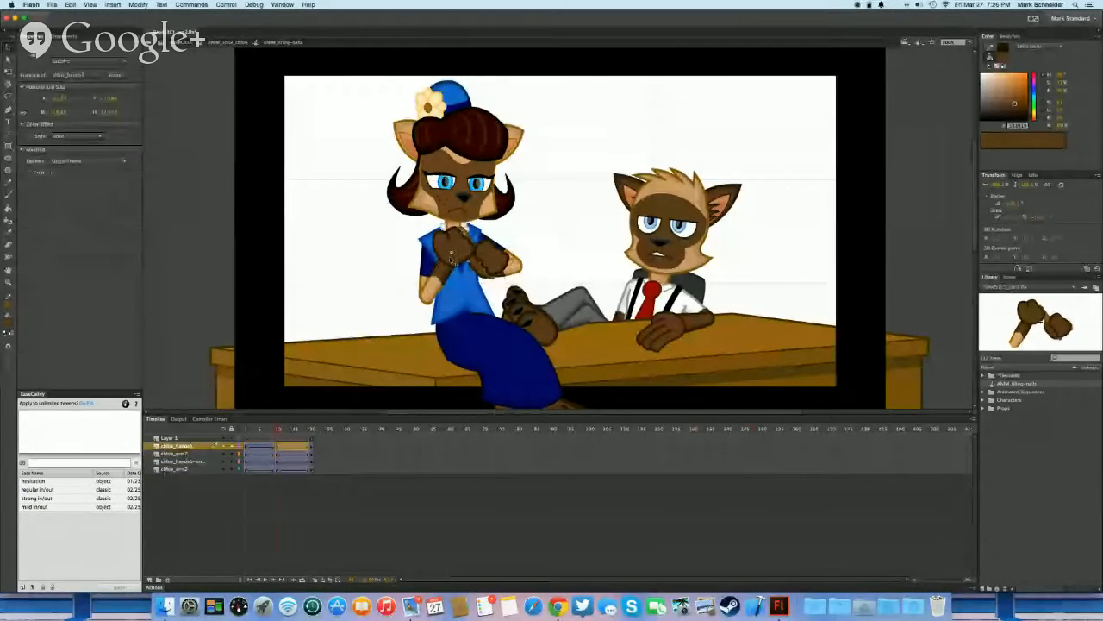
pyautogui.click(249, 448)
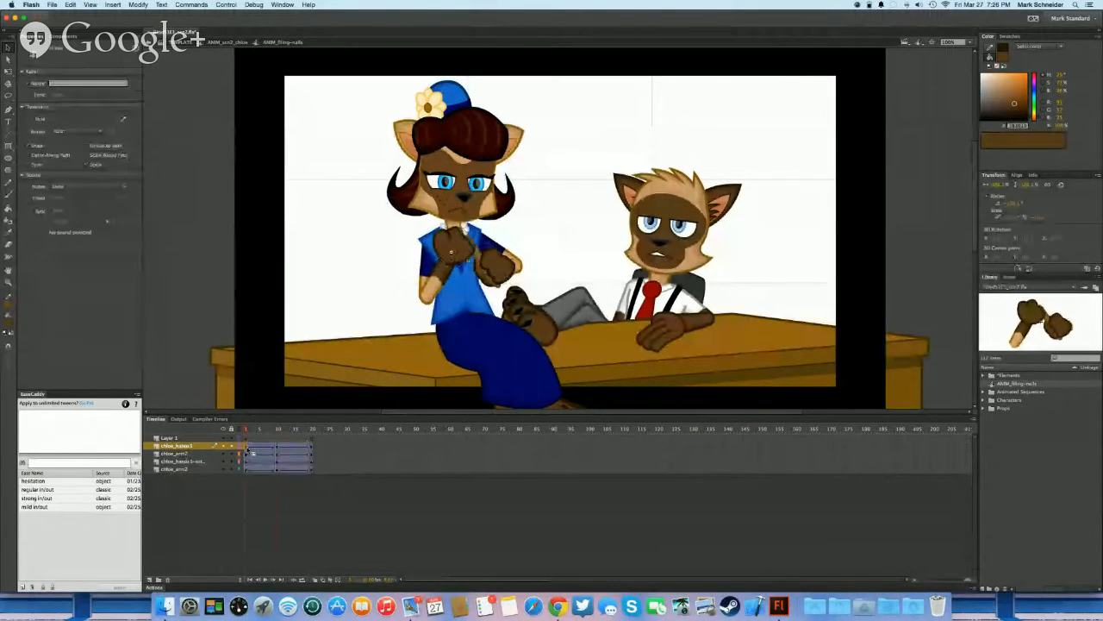
pyautogui.click(249, 448)
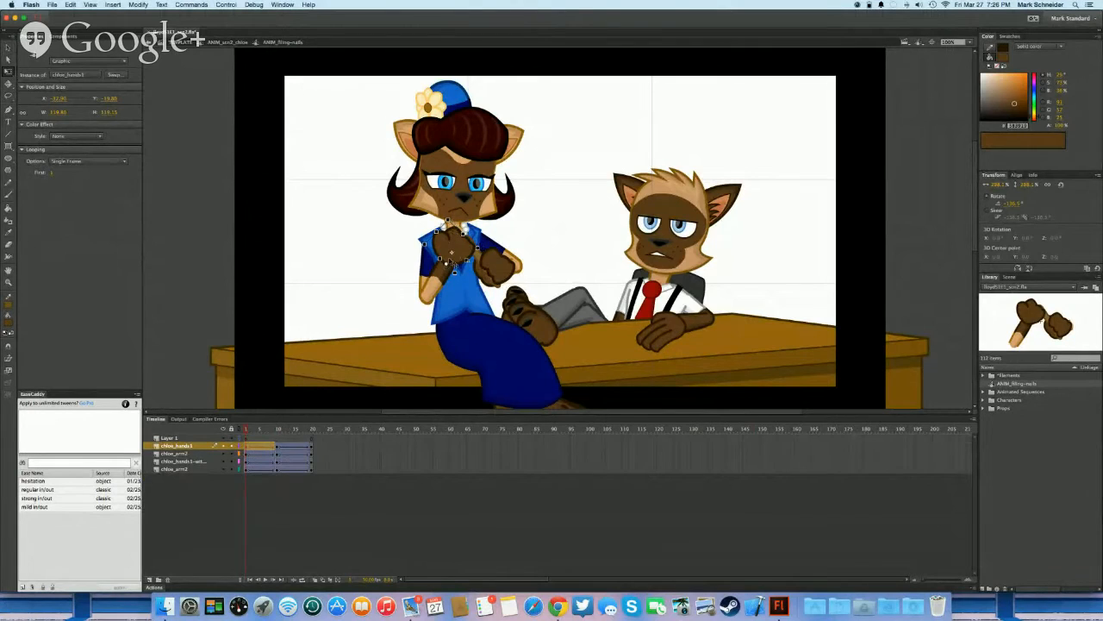
pyautogui.moveTo(453, 218); pyautogui.dragTo(448, 219)
# Shorten the filing loop to 19 frames by adding end keyframes at frame 19 and removing the frames after it on all layers
pyautogui.click(313, 447)
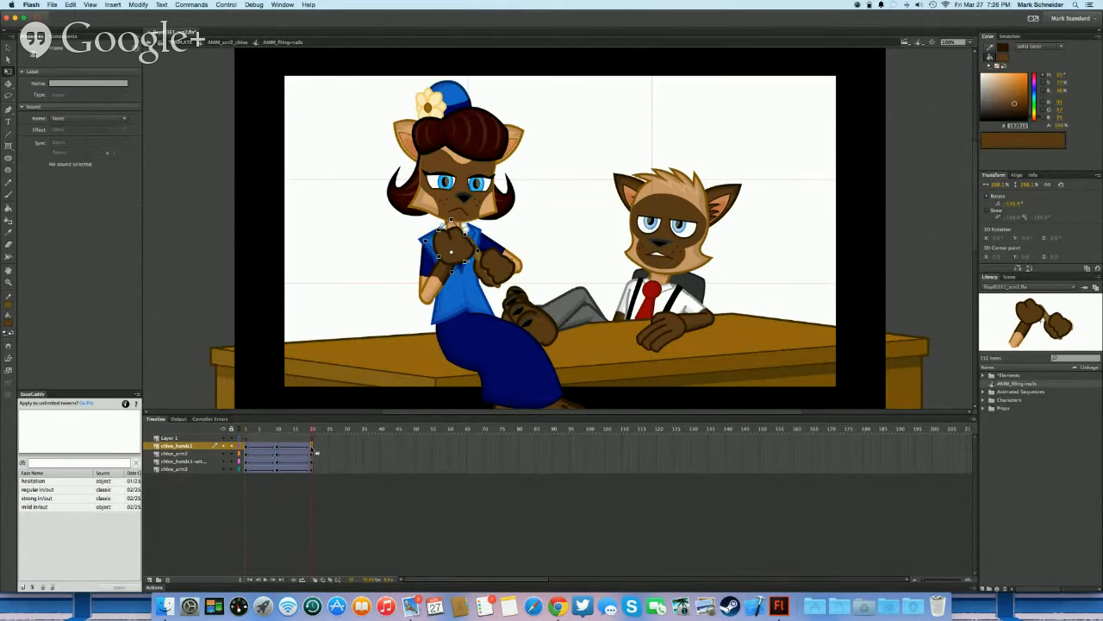
pyautogui.moveTo(309, 447)
pyautogui.mouseDown()
pyautogui.moveTo(309, 470)
pyautogui.moveTo(313, 430)
pyautogui.moveTo(325, 436)
pyautogui.mouseUp()
pyautogui.press('F6')
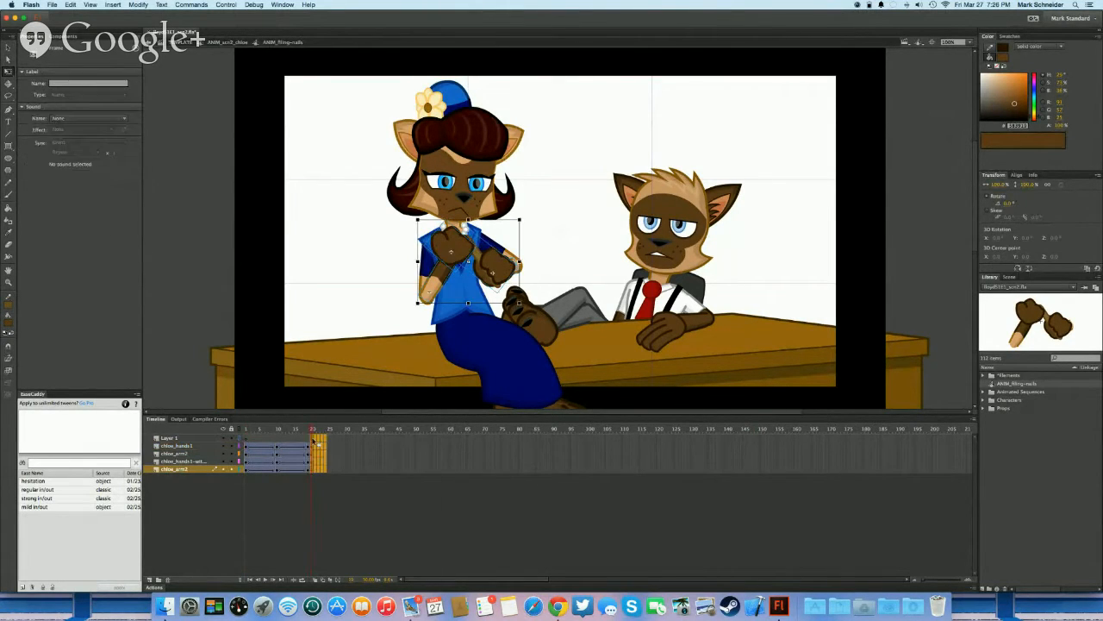
pyautogui.rightClick(312, 436)
pyautogui.click(323, 416)
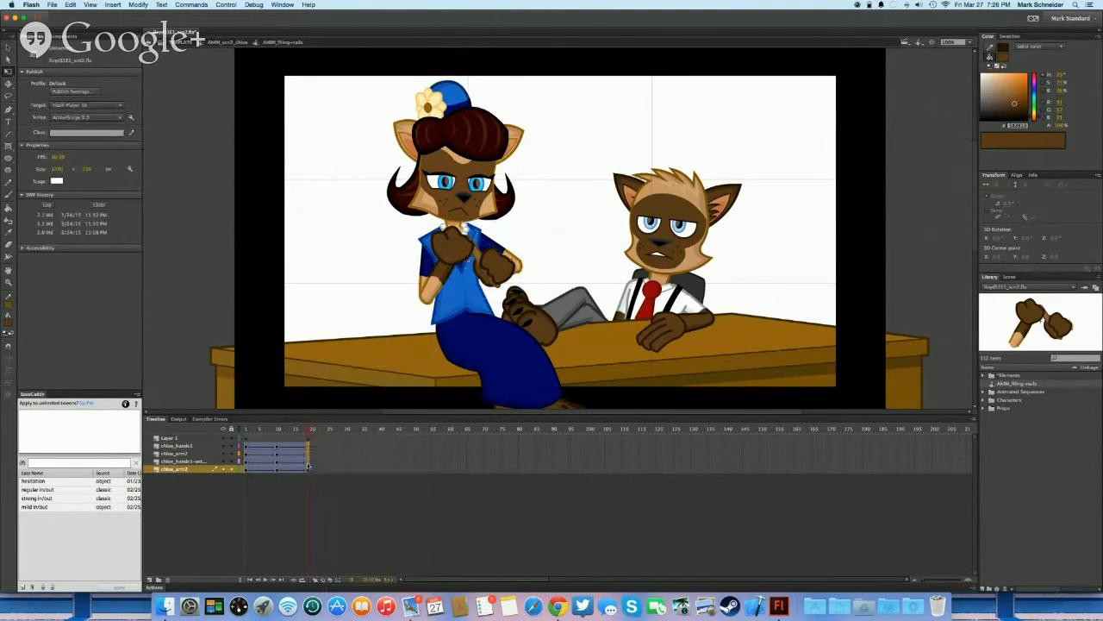
pyautogui.click(306, 468)
pyautogui.click(310, 468)
# Exit the symbol to Chloe's parent timeline and play the shortened filing loop from its starting keyframe
pyautogui.click(287, 445)
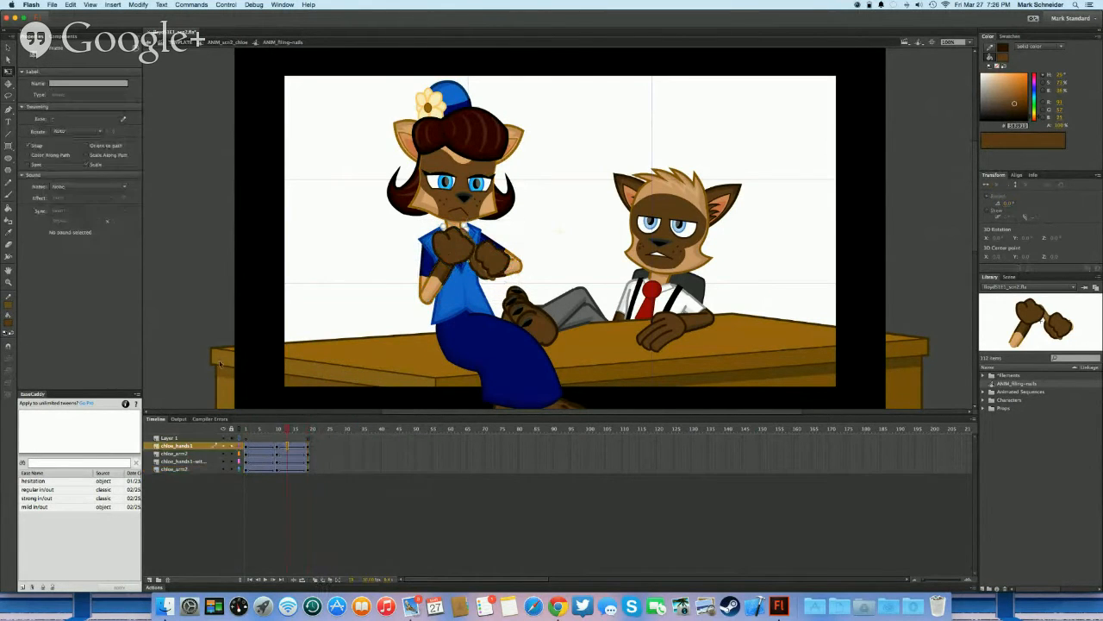
pyautogui.doubleClick(227, 340)
pyautogui.hscroll(-3, 360, 491)
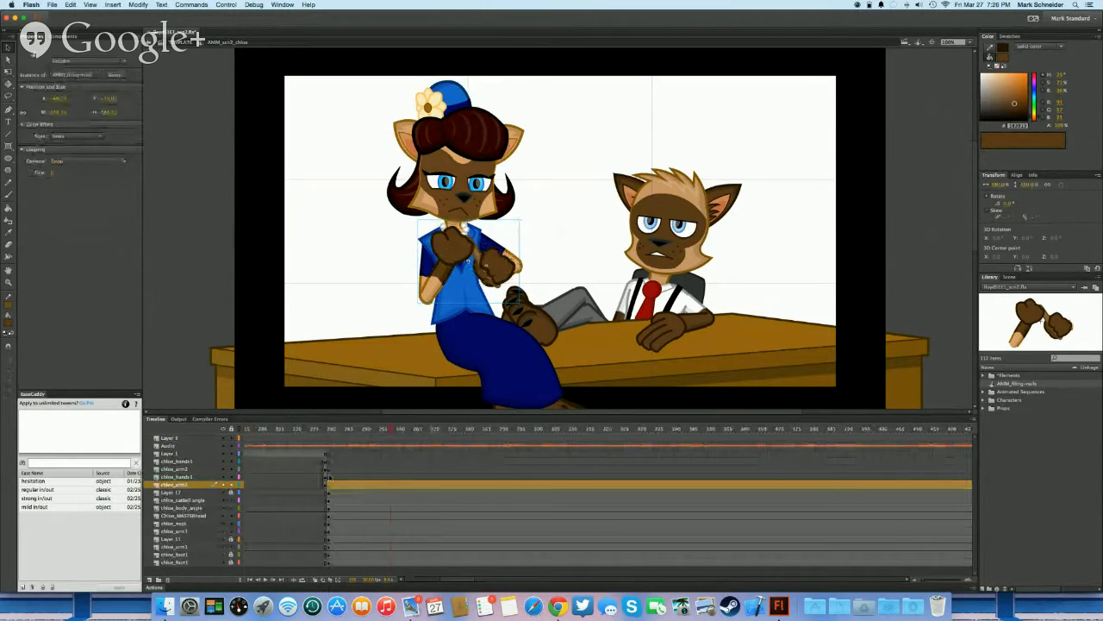
pyautogui.click(327, 476)
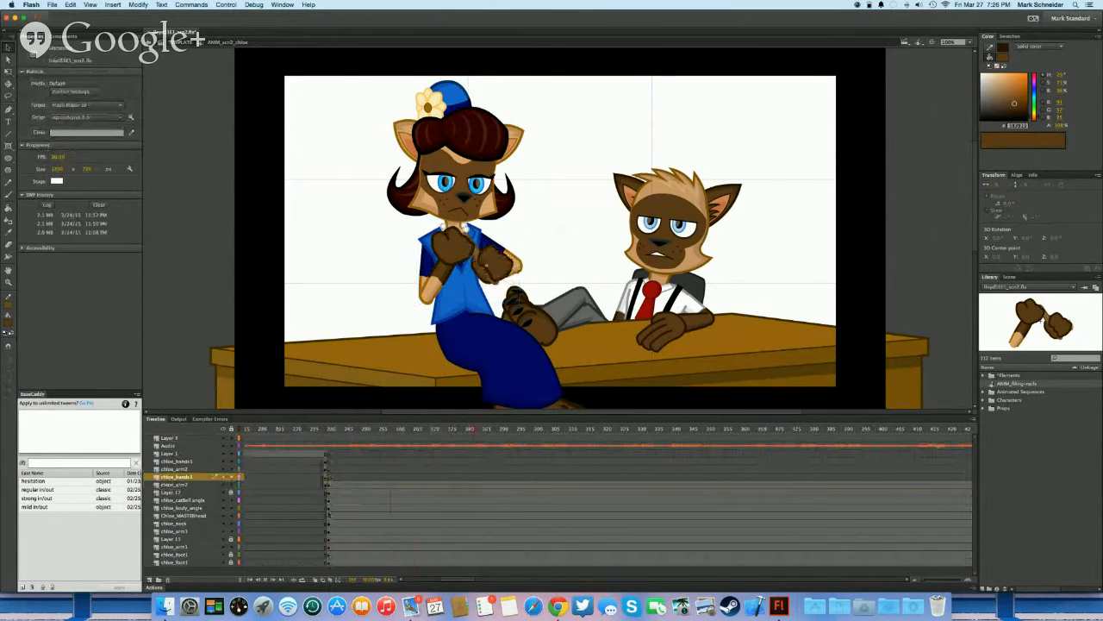
pyautogui.click(328, 508)
# Reopen ANIM_filing-nails and compare the chloe_hands1 hand's pose at the frame 1 and frame 10 keyframes
pyautogui.doubleClick(454, 261)
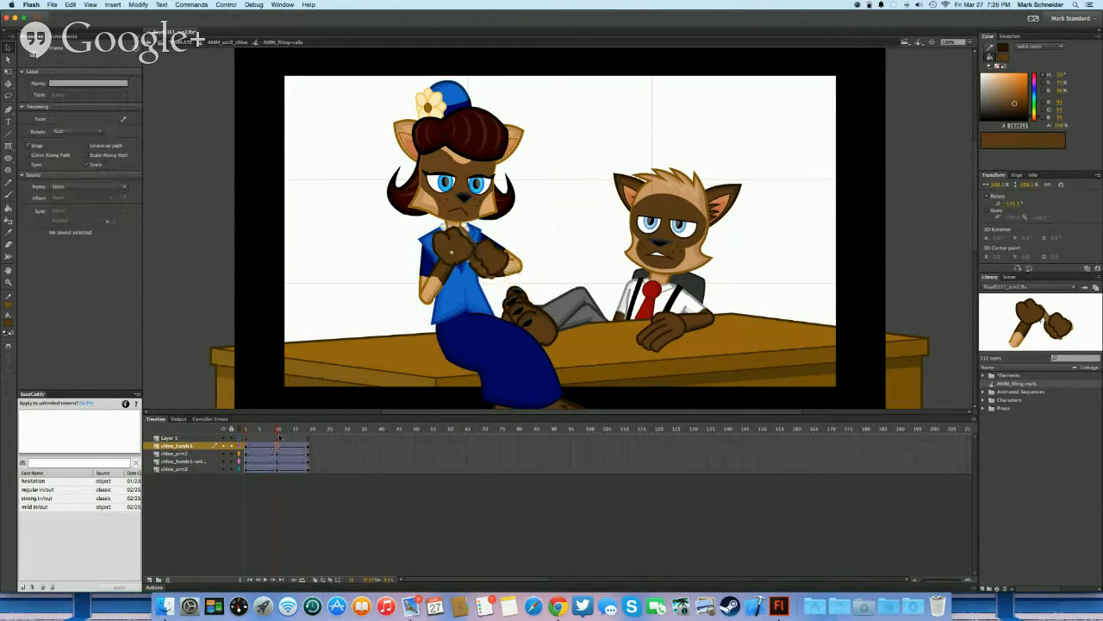
pyautogui.click(248, 448)
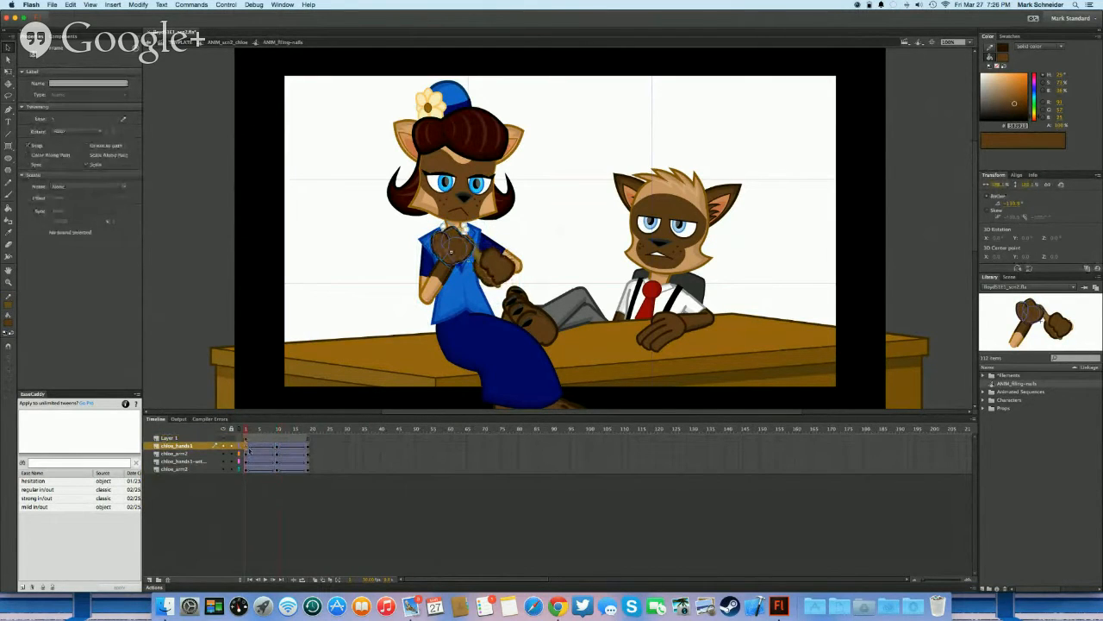
pyautogui.click(277, 447)
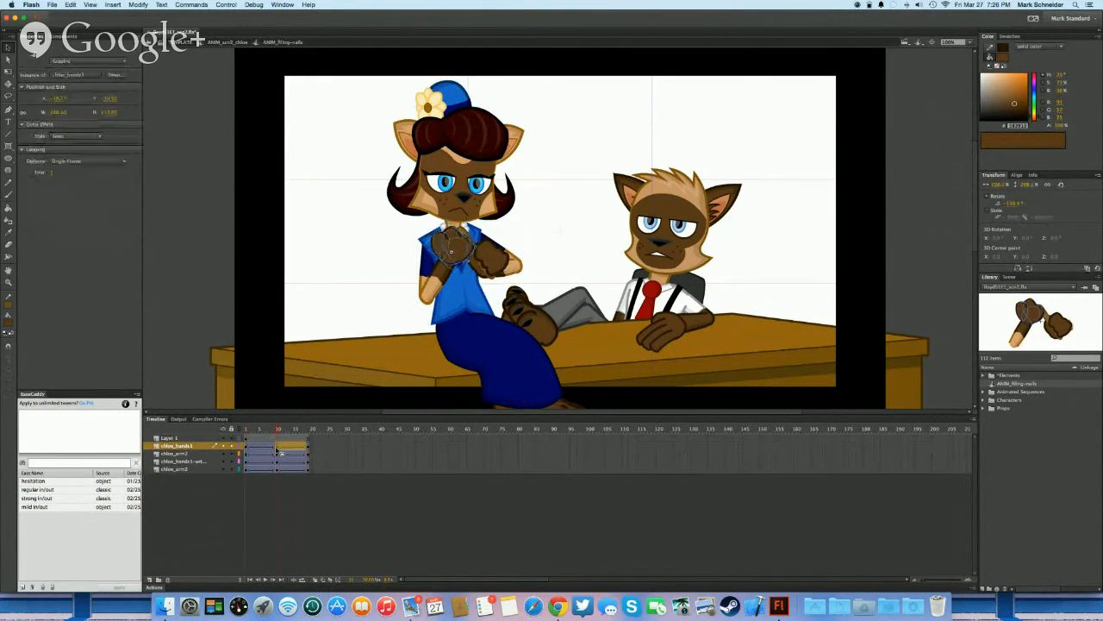
pyautogui.click(252, 439)
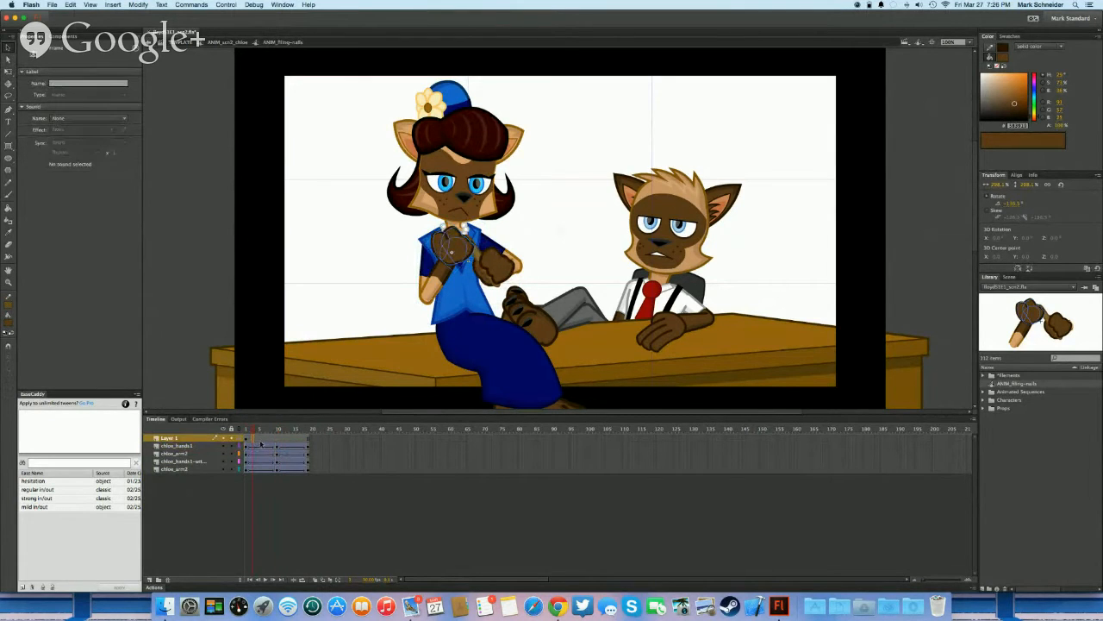
pyautogui.click(245, 447)
pyautogui.click(247, 446)
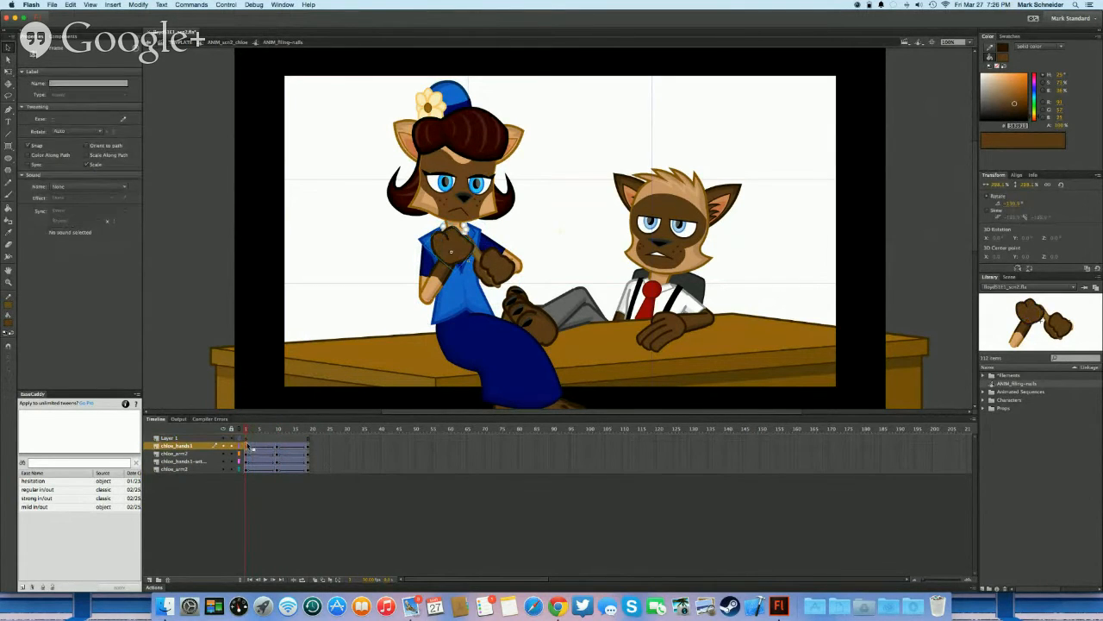
# Replace the chloe_hands1 hand at the frame 19 keyframe with an in-place copy of the frame 1 hand
pyautogui.click(250, 447)
pyautogui.click(250, 448)
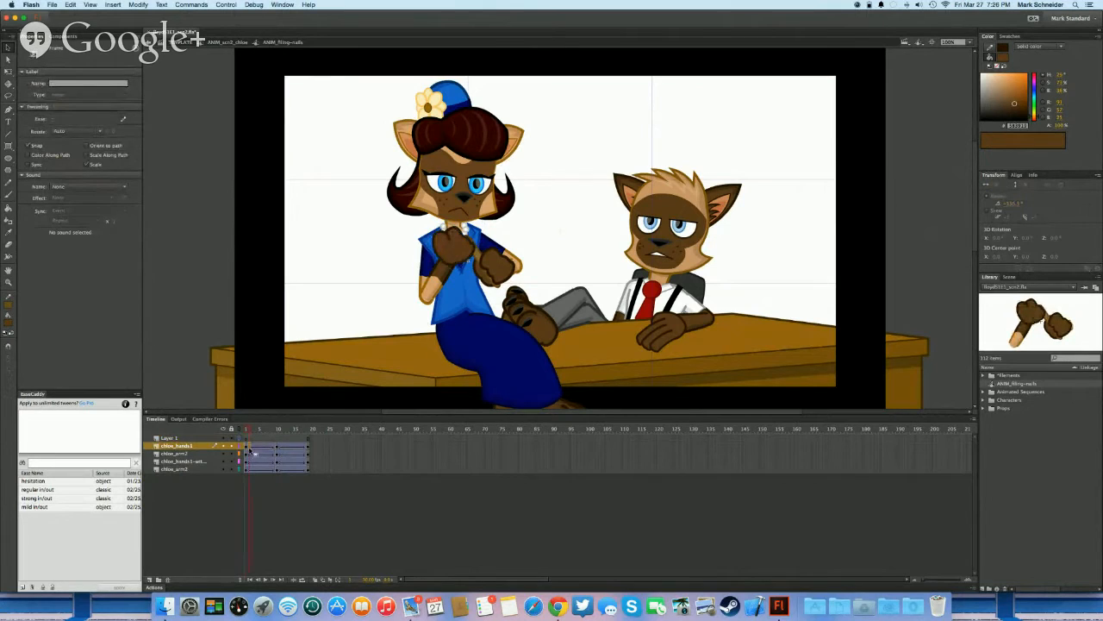
pyautogui.click(250, 449)
pyautogui.click(246, 446)
pyautogui.click(311, 449)
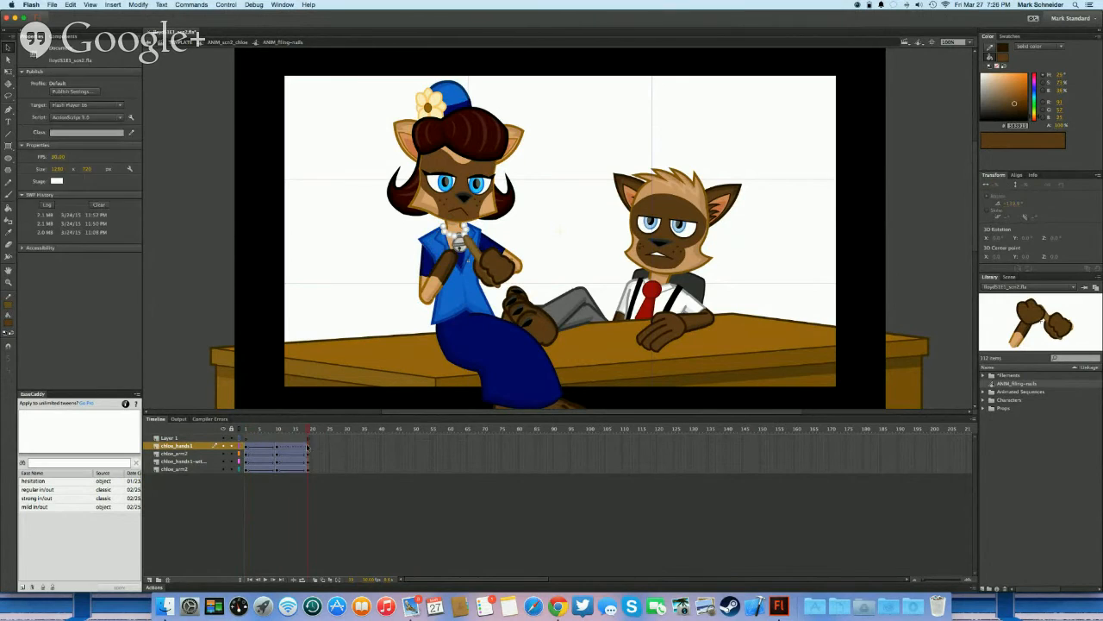
pyautogui.click(248, 449)
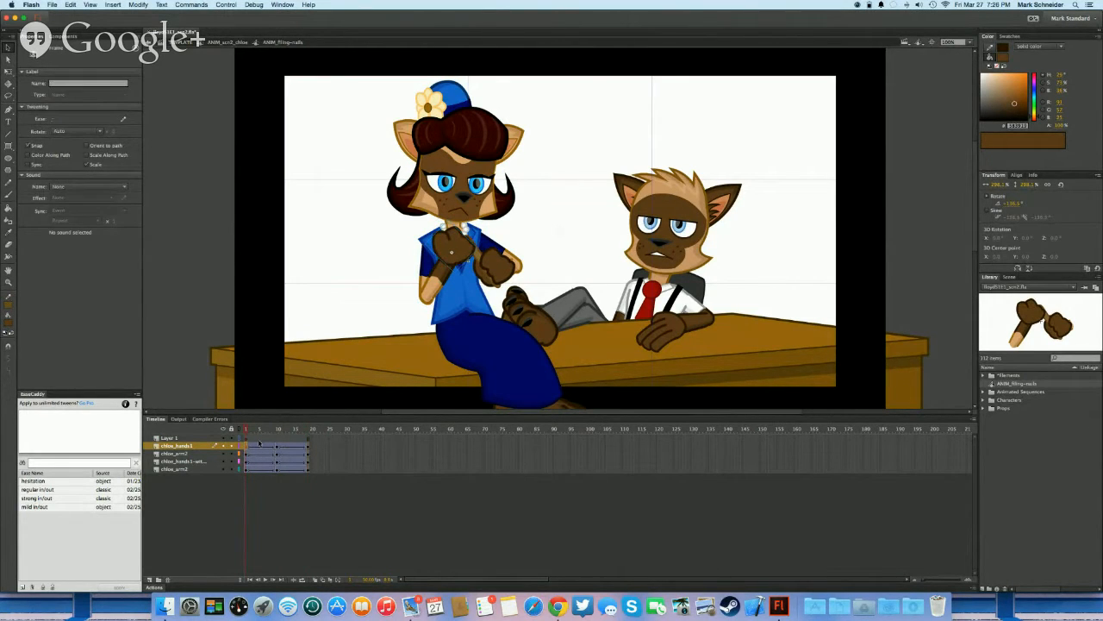
pyautogui.click(310, 449)
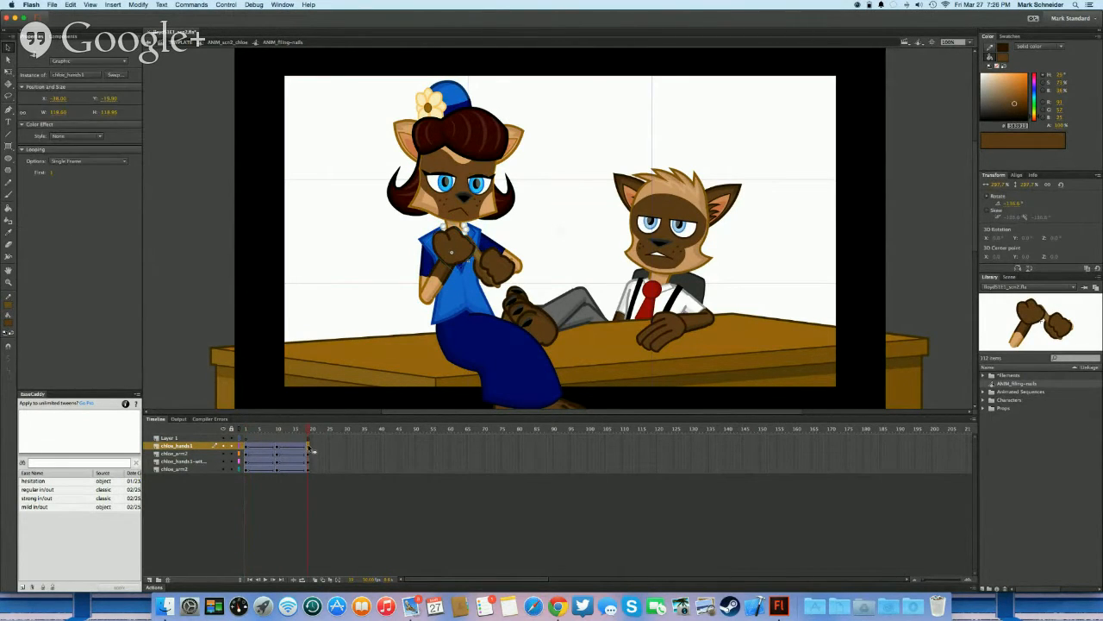
# Play the filing loop and compare the chloe_hands1 hand's pose at frames 1, 18 and 19
pyautogui.press('Return')
pyautogui.click(307, 449)
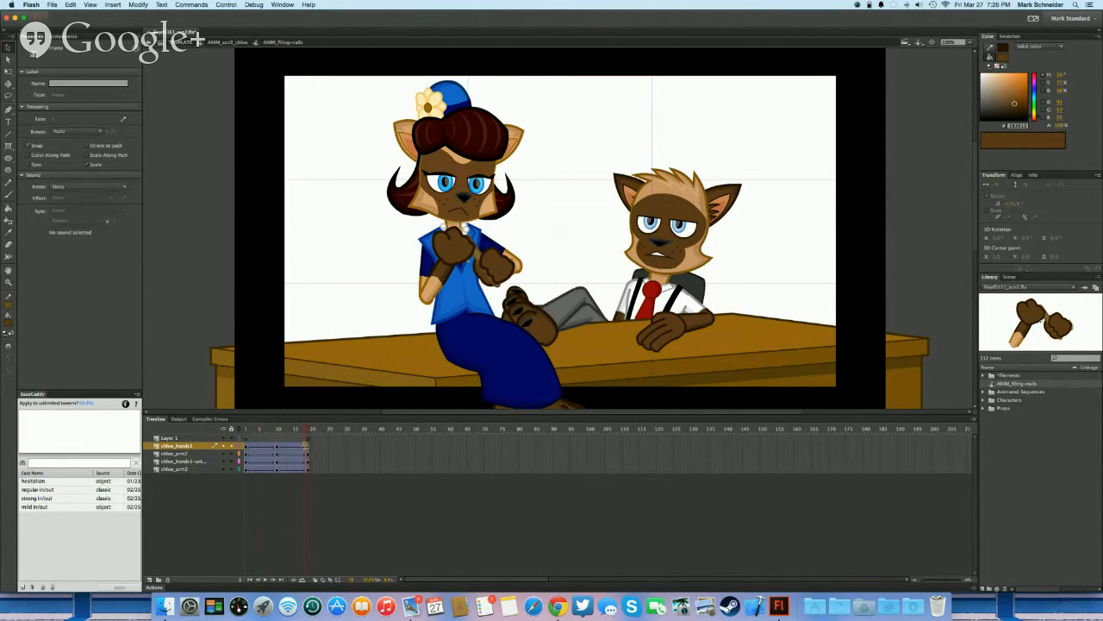
pyautogui.click(308, 449)
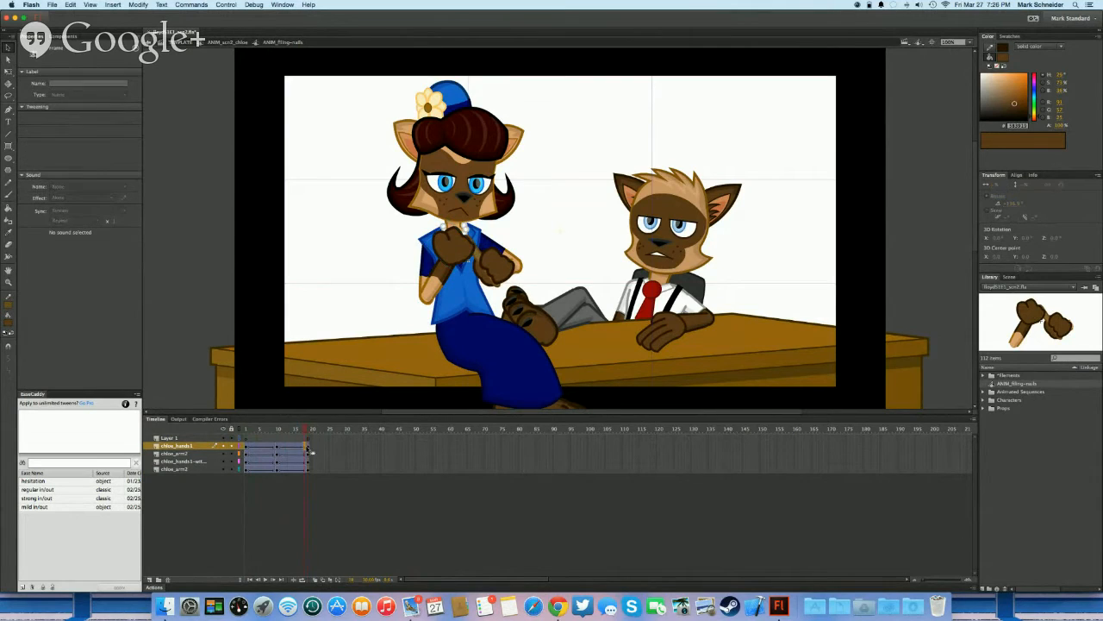
pyautogui.click(247, 449)
pyautogui.click(308, 449)
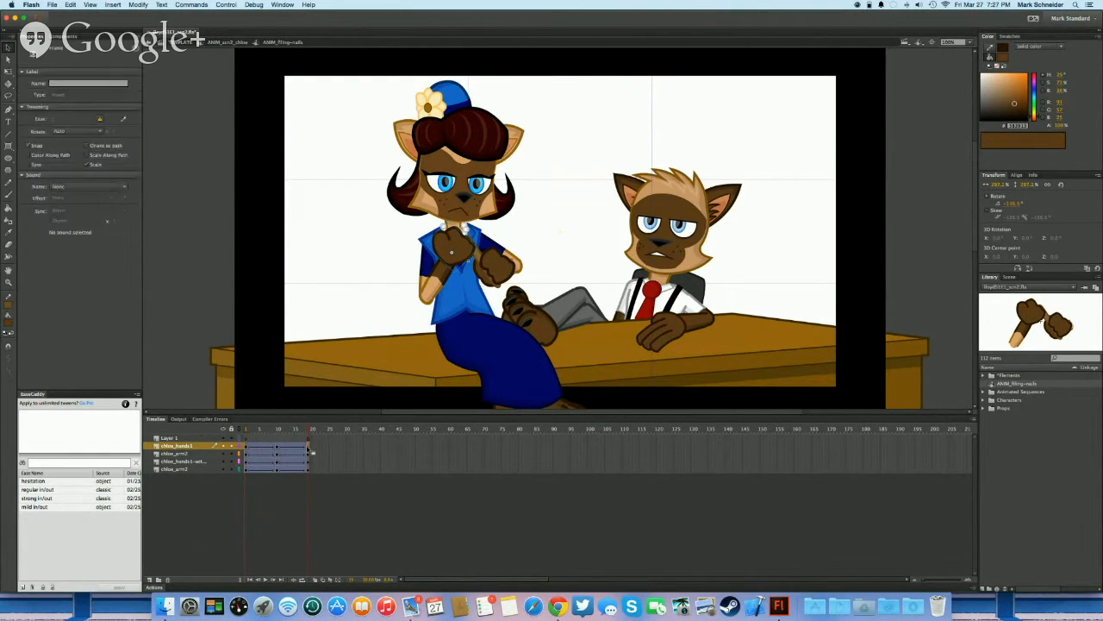
# Exit to Chloe's parent timeline and play the filing loop in the scene
pyautogui.click(228, 42)
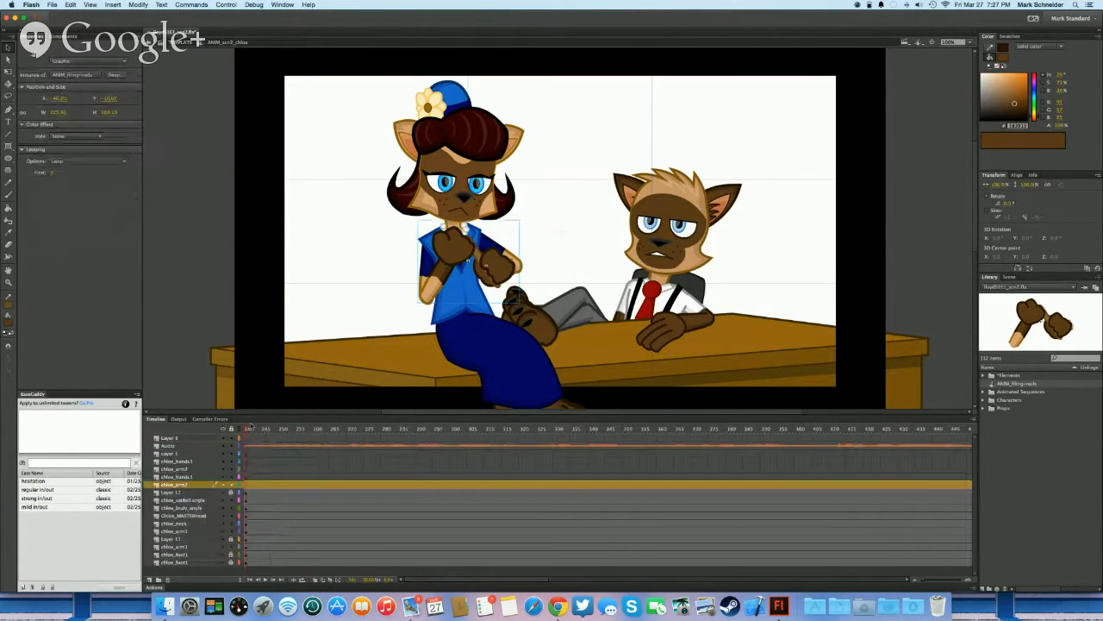
pyautogui.hscroll(-3, 365, 469)
pyautogui.click(364, 469)
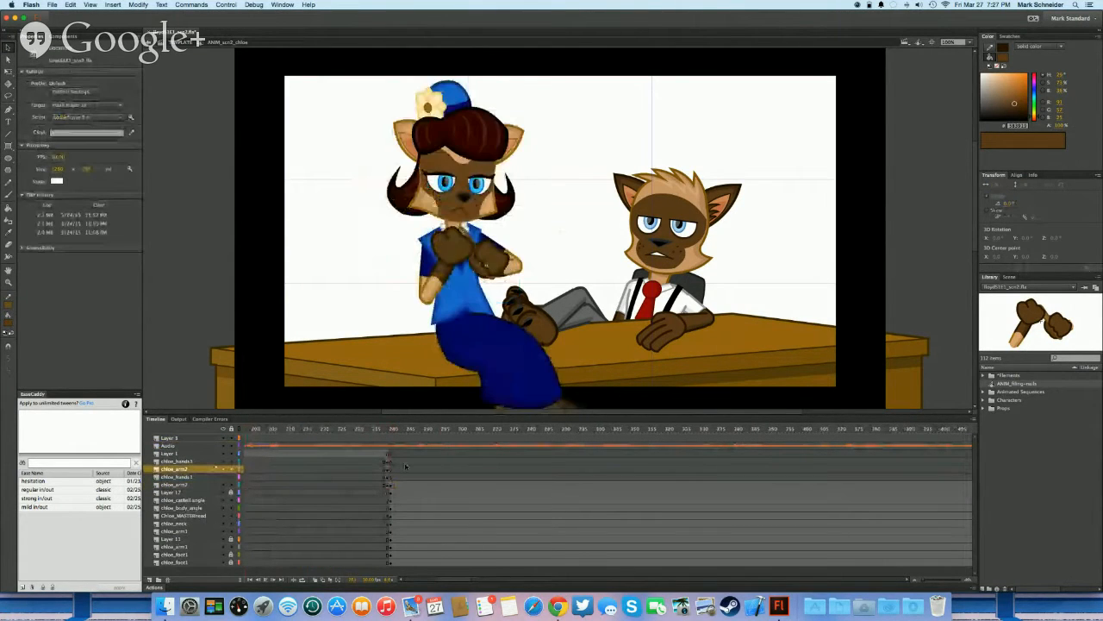
pyautogui.click(405, 467)
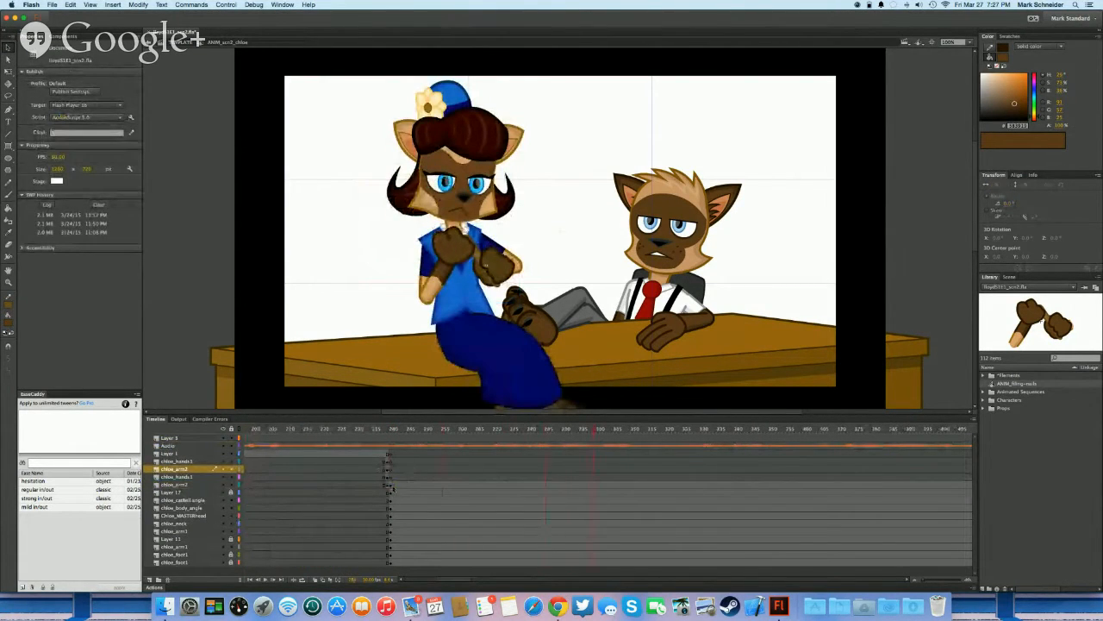
# Inspect the chloe_arm2 forearm at frame 10 inside ANIM_filing-nails and replay the loop from its starting keyframe in Chloe's parent timeline
pyautogui.click(461, 300)
pyautogui.doubleClick(440, 283)
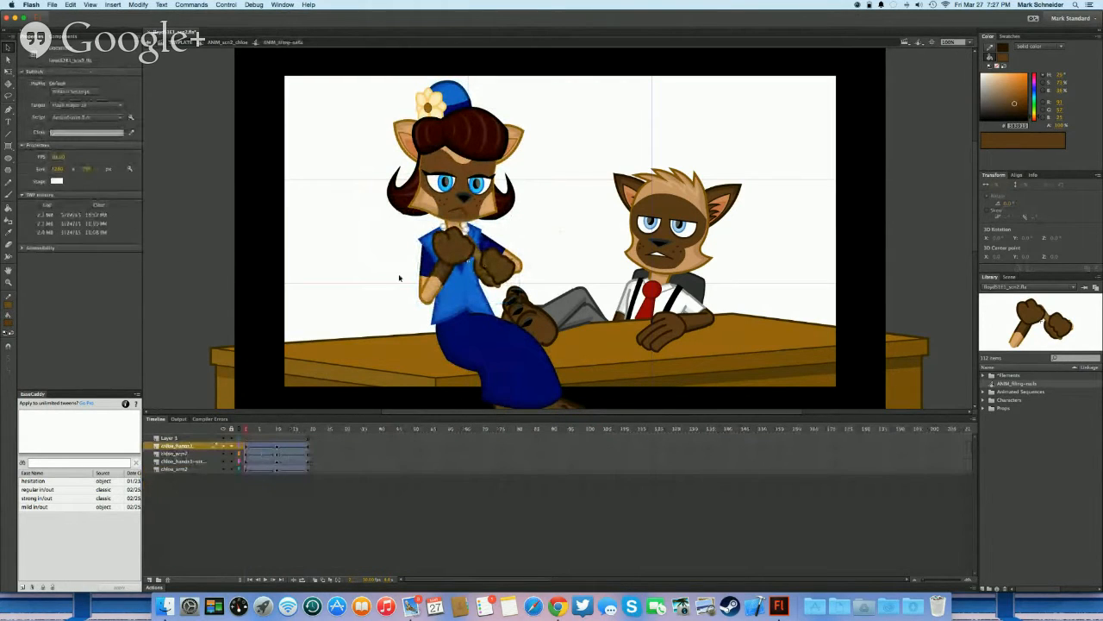
pyautogui.click(279, 454)
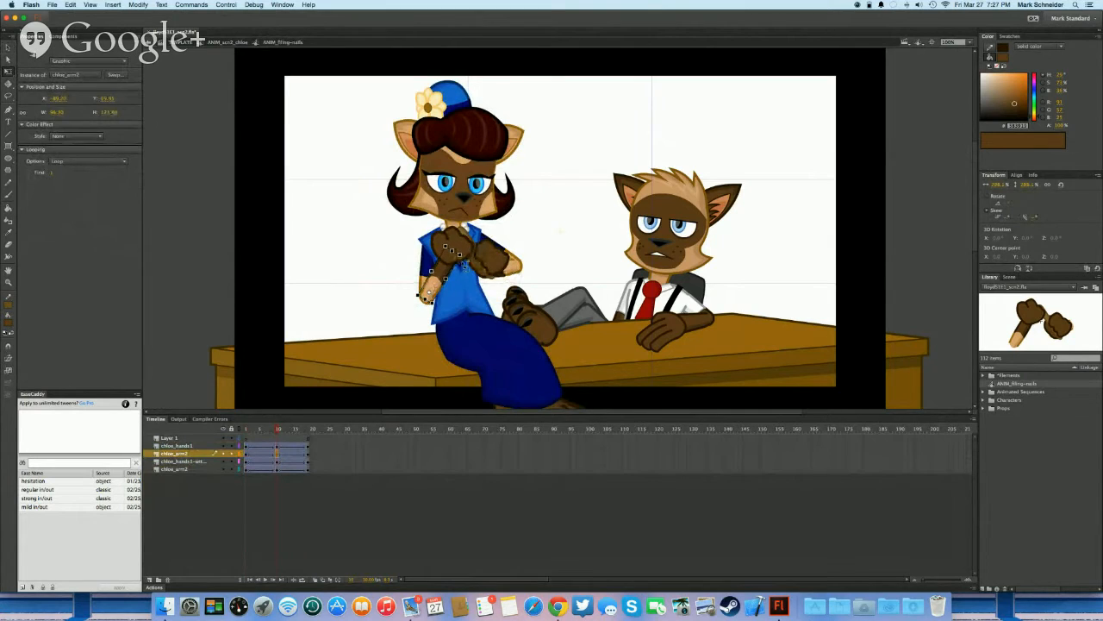
pyautogui.doubleClick(394, 266)
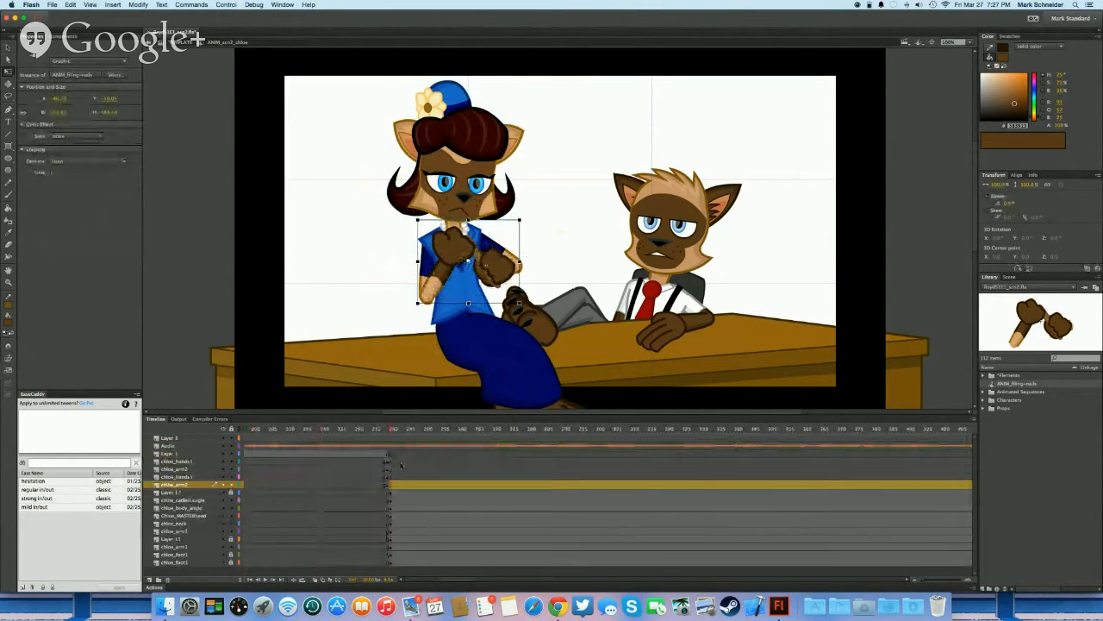
pyautogui.click(389, 462)
pyautogui.press('Return')
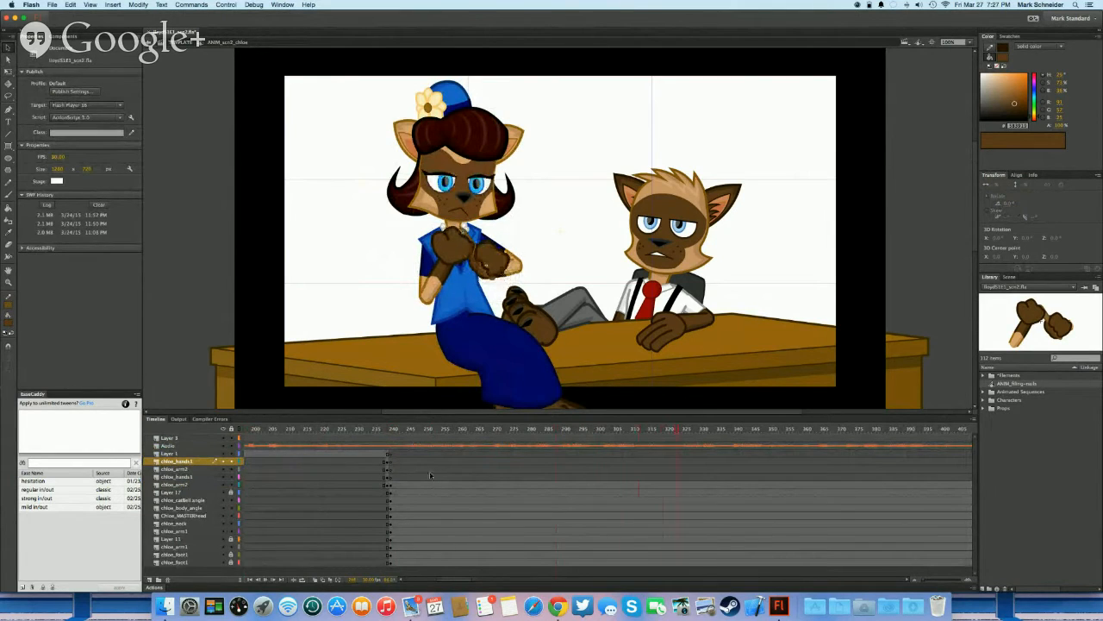
pyautogui.click(429, 476)
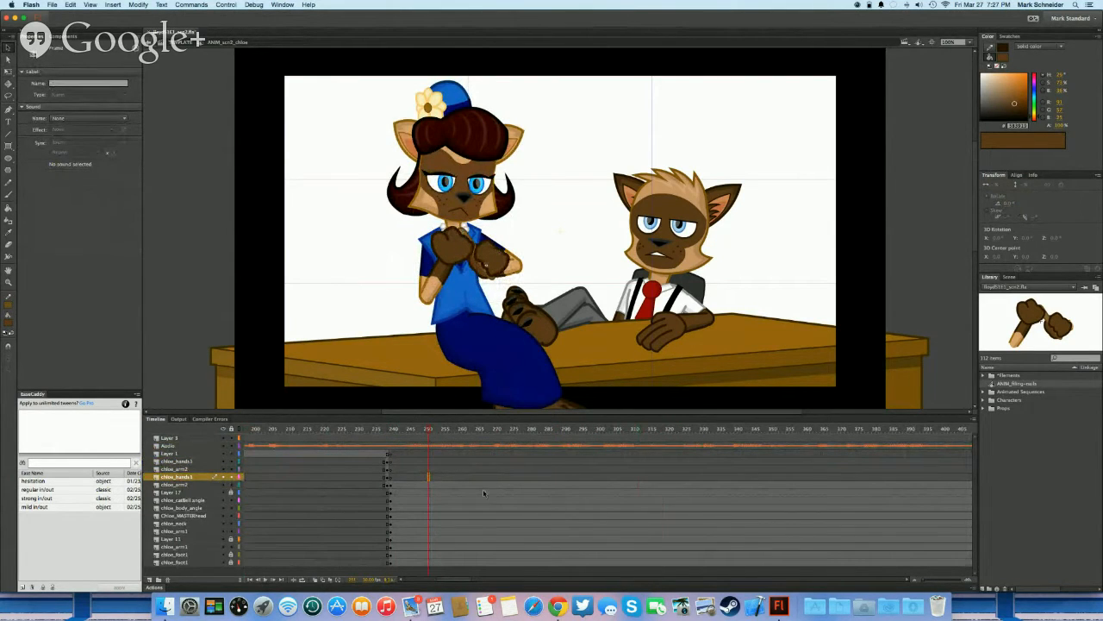
# Add keyframes around frames 283 and 295 on Chloe's layers from chloe_arm2 down to the feet, with a classic tween between them
pyautogui.click(473, 531)
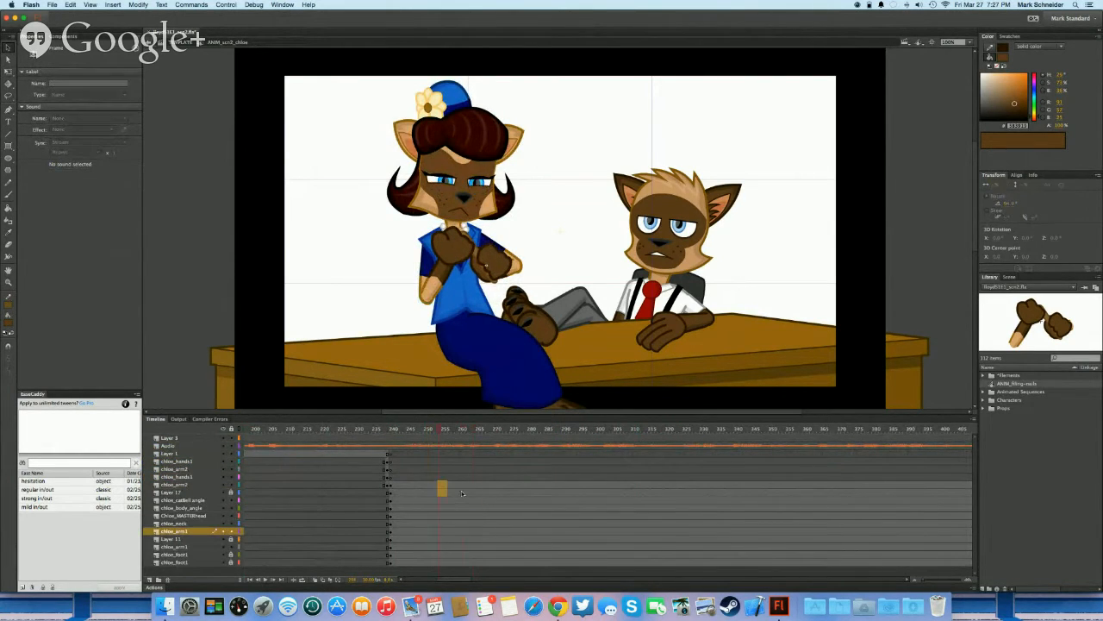
pyautogui.moveTo(438, 484); pyautogui.dragTo(561, 562)
pyautogui.press('F6')
pyautogui.press('F6')
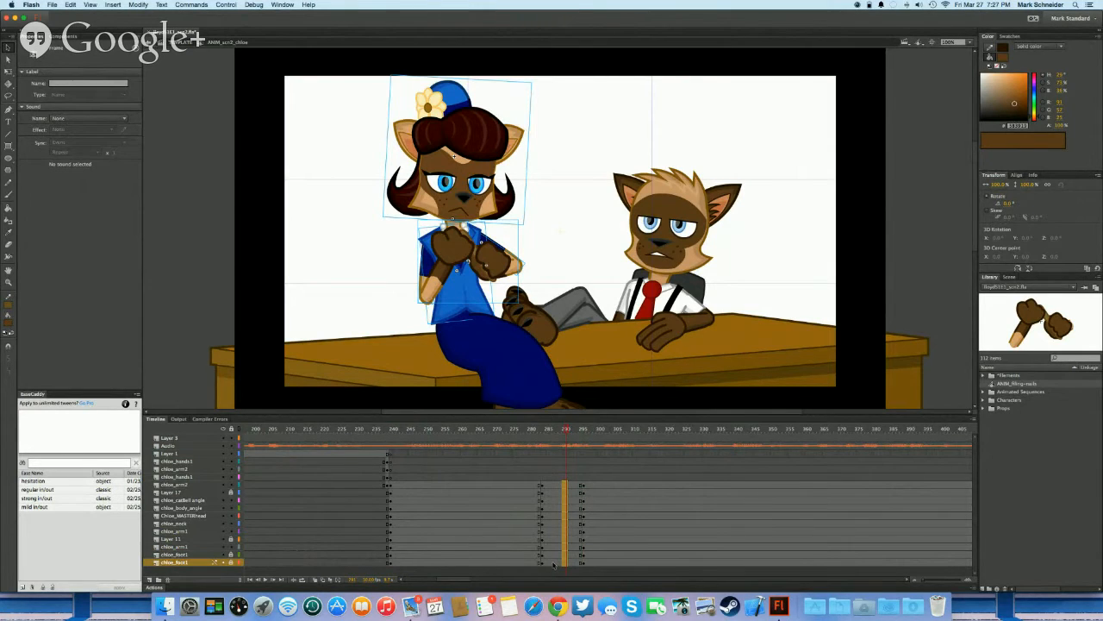
pyautogui.press('F3')
# Apply a custom S-shaped ease-in and ease-out curve to the new tweens around frames 283 to 295
pyautogui.click(123, 122)
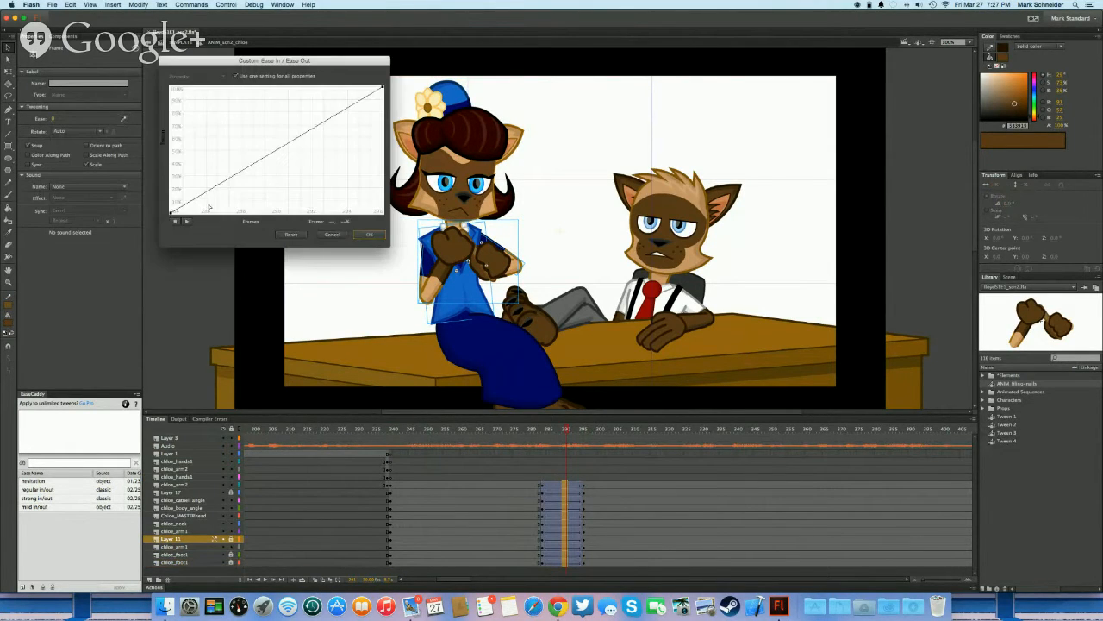
pyautogui.click(171, 216)
pyautogui.moveTo(245, 173); pyautogui.dragTo(278, 212)
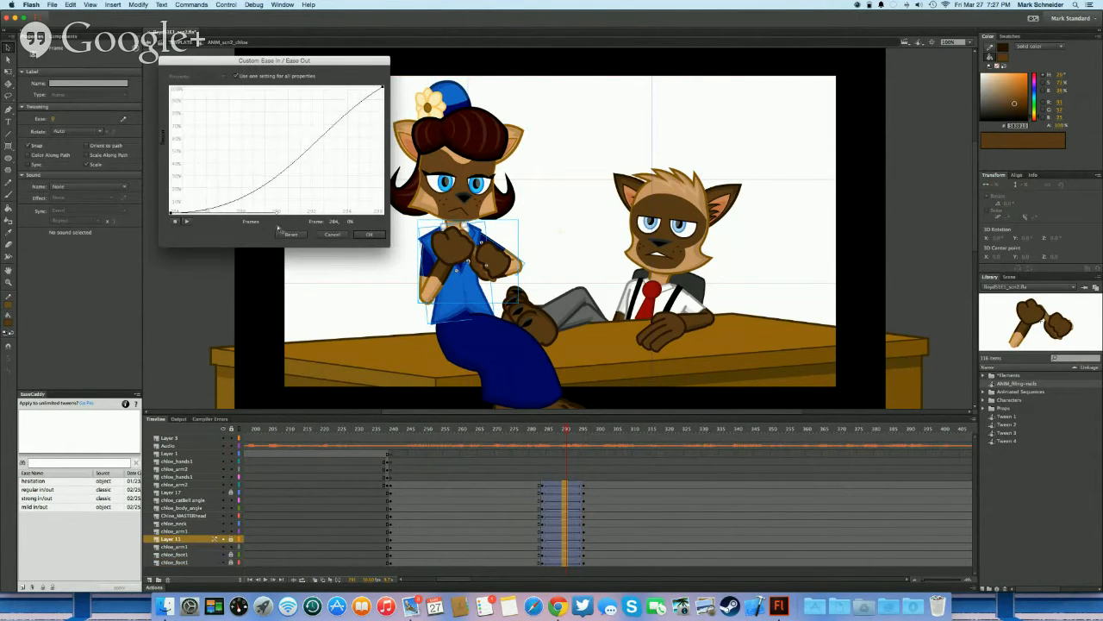
pyautogui.moveTo(380, 88); pyautogui.dragTo(284, 93)
pyautogui.click(369, 234)
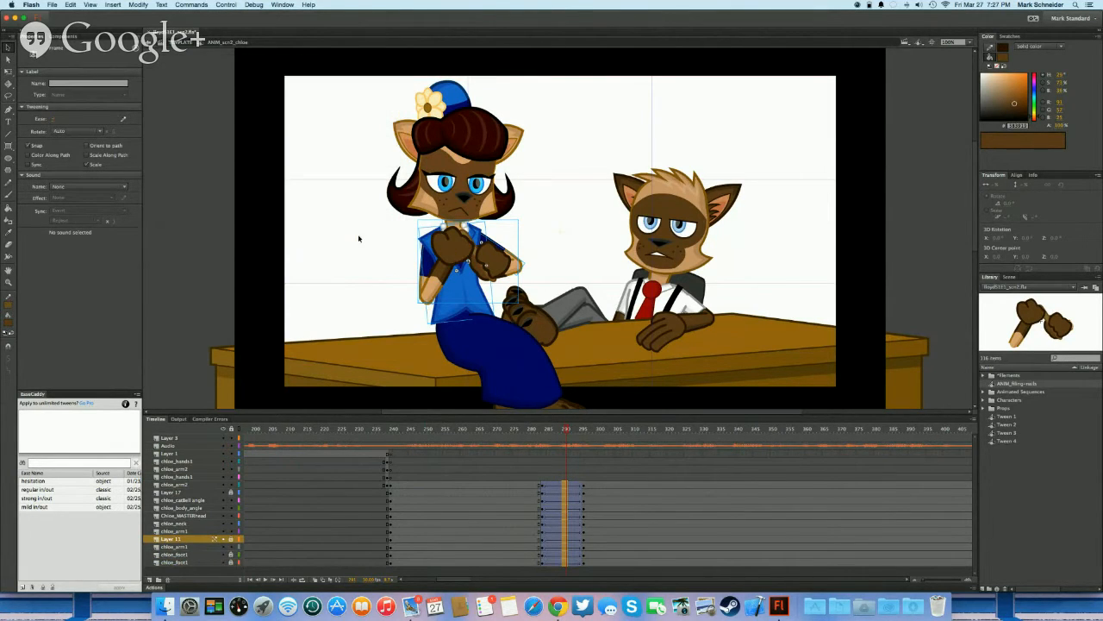
# At the keyframes around frame 295, move the pivot of Chloe's upper-body parts to her waist and rotate them slightly clockwise
pyautogui.click(595, 490)
pyautogui.click(484, 255)
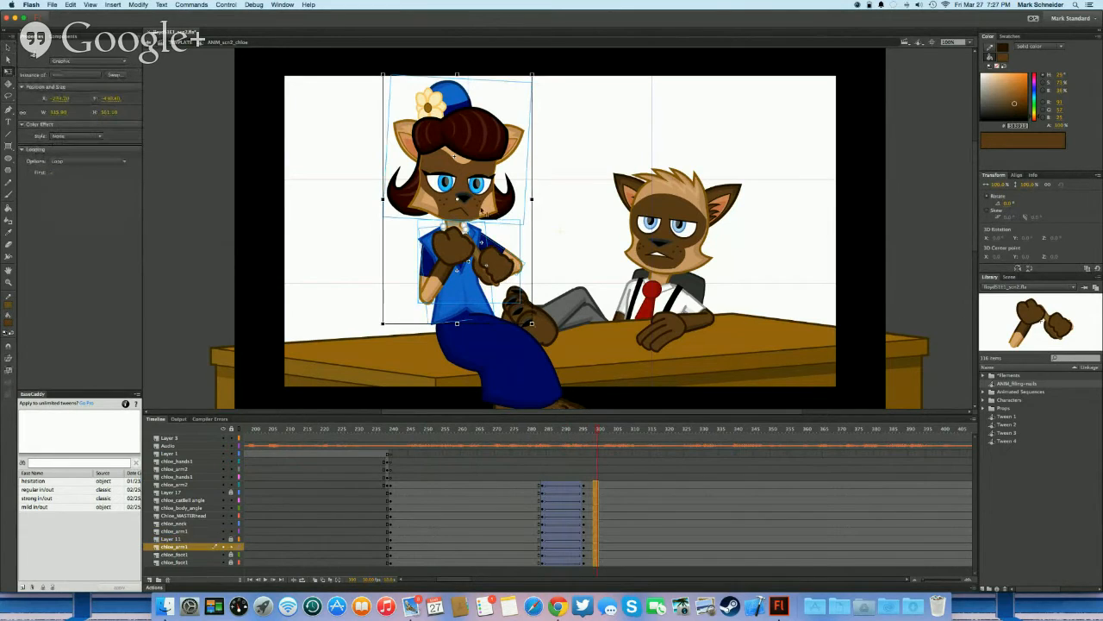
pyautogui.moveTo(457, 199); pyautogui.dragTo(445, 318)
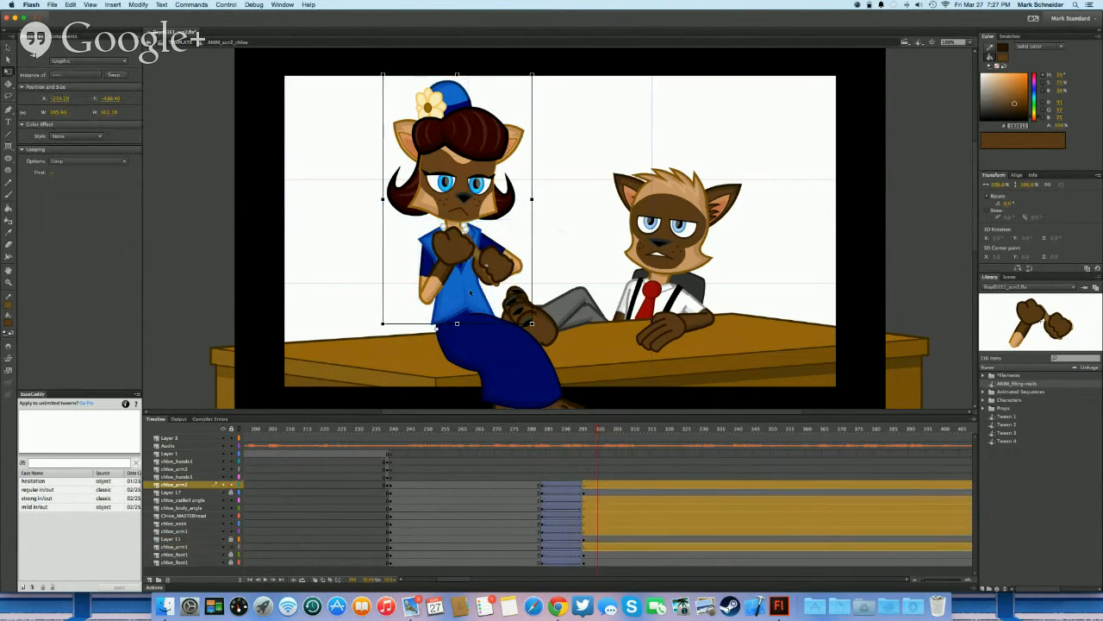
pyautogui.moveTo(535, 75); pyautogui.dragTo(546, 82)
pyautogui.click(548, 94)
# Tilt Chloe's head slightly further clockwise and adjust the rotation of her chloe_arm1 upper arm to fit the leaning pose
pyautogui.click(474, 207)
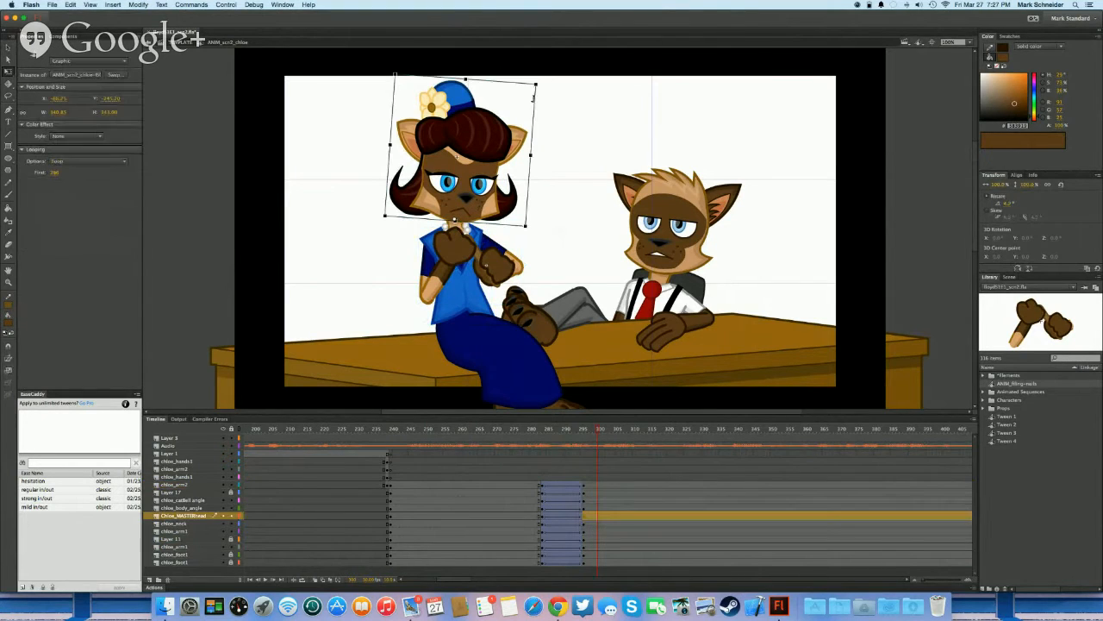
pyautogui.moveTo(543, 91); pyautogui.dragTo(545, 94)
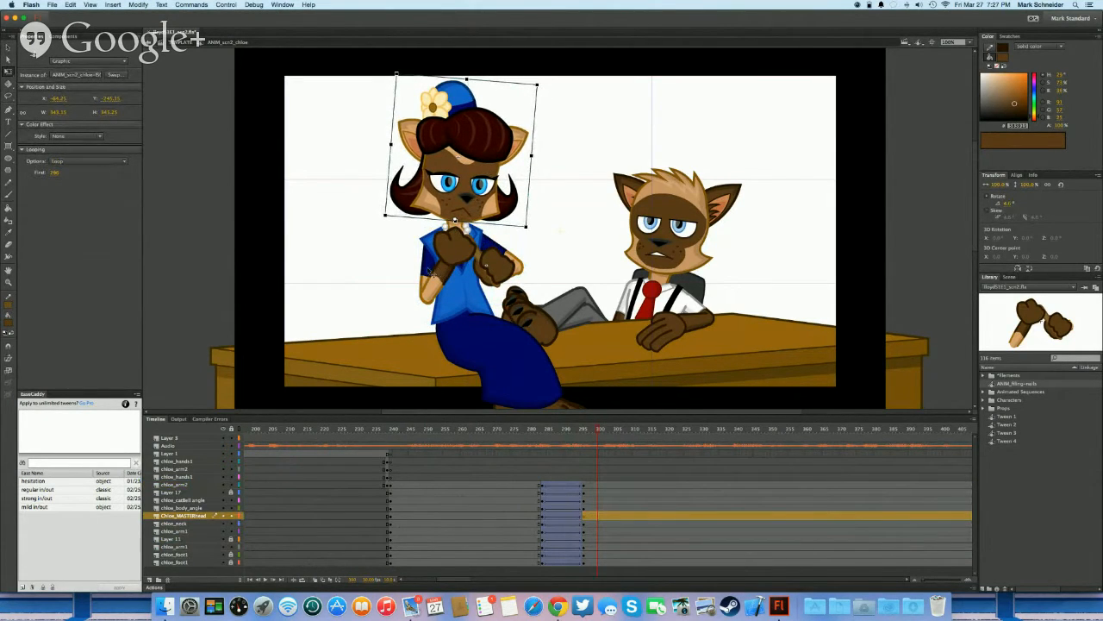
pyautogui.click(432, 289)
pyautogui.moveTo(439, 308); pyautogui.dragTo(437, 309)
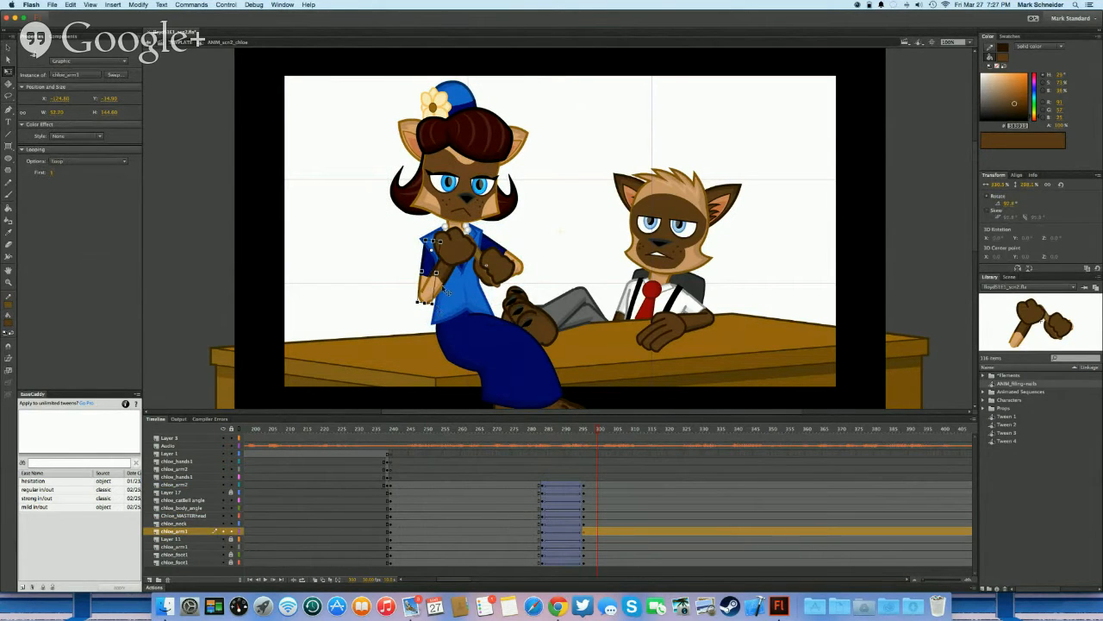
# Rotate the ANIM_filing-nails instance slightly, nudge it down, and adjust the other upper arm to fit the leaning pose
pyautogui.click(491, 271)
pyautogui.moveTo(520, 306); pyautogui.dragTo(519, 307)
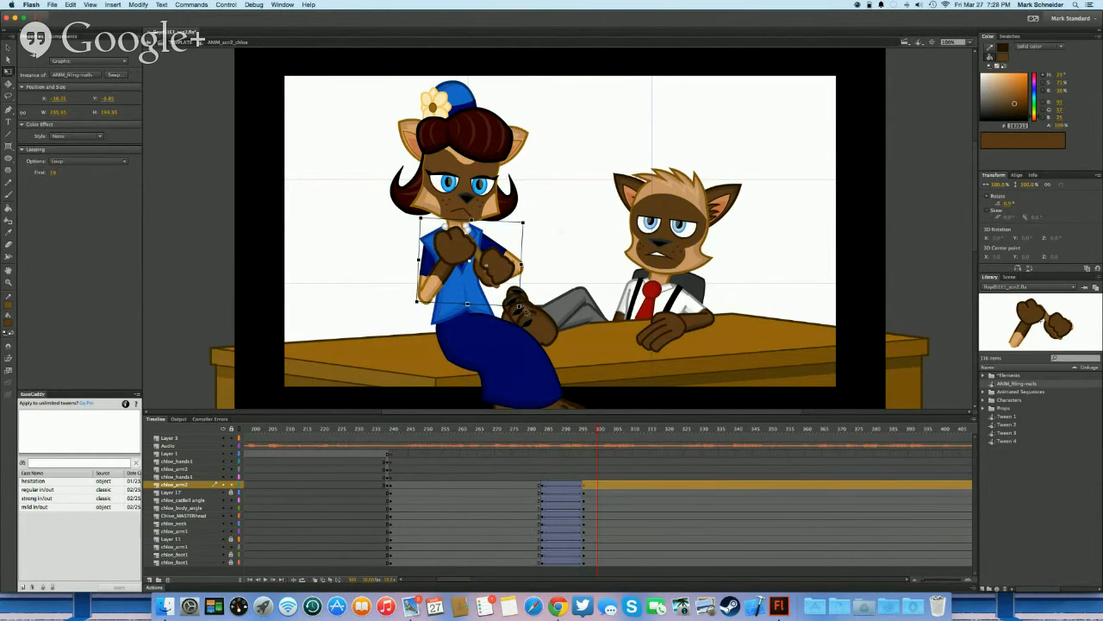
pyautogui.press('Down')
pyautogui.press('Down')
pyautogui.press('Down')
pyautogui.click(531, 282)
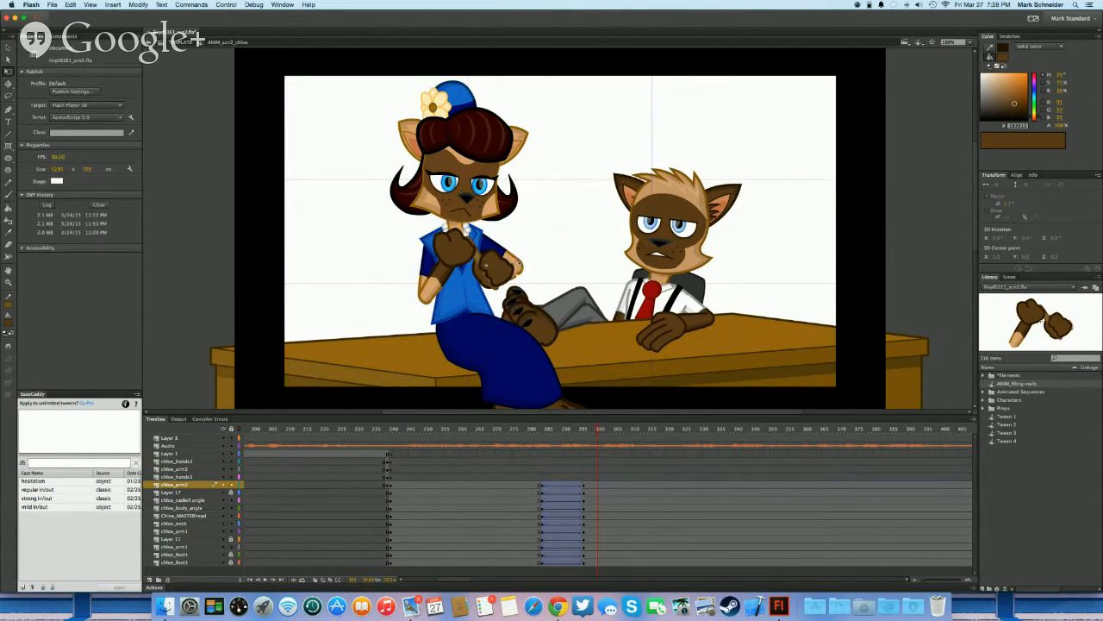
pyautogui.click(518, 265)
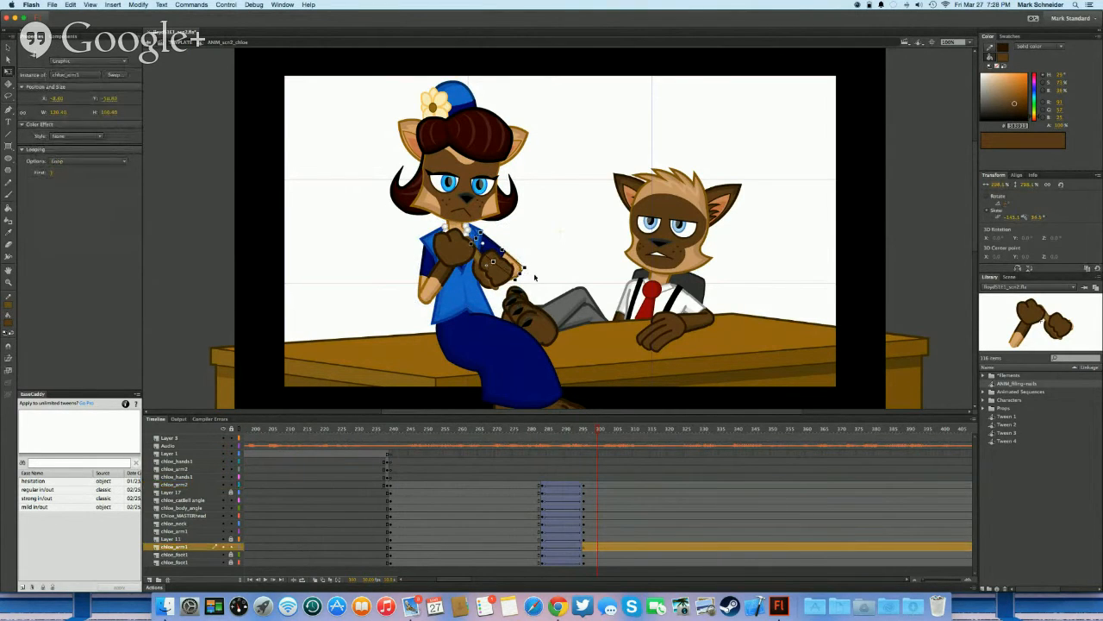
pyautogui.click(526, 271)
# Scrub through the body-lean tween and play Chloe's timeline from before it
pyautogui.click(533, 508)
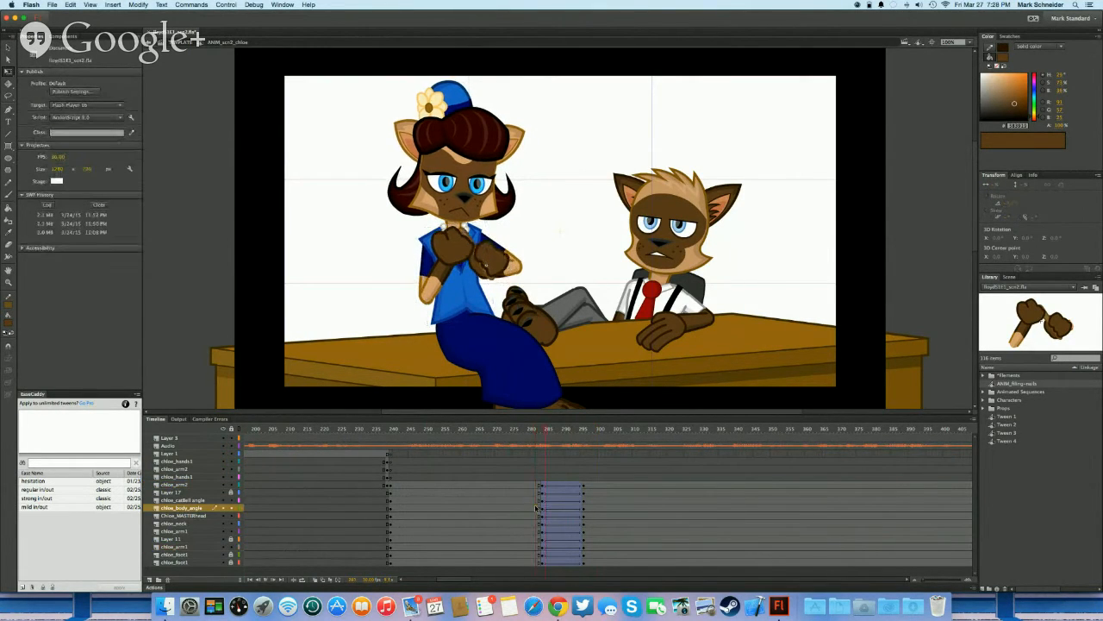
pyautogui.moveTo(526, 500); pyautogui.dragTo(599, 573)
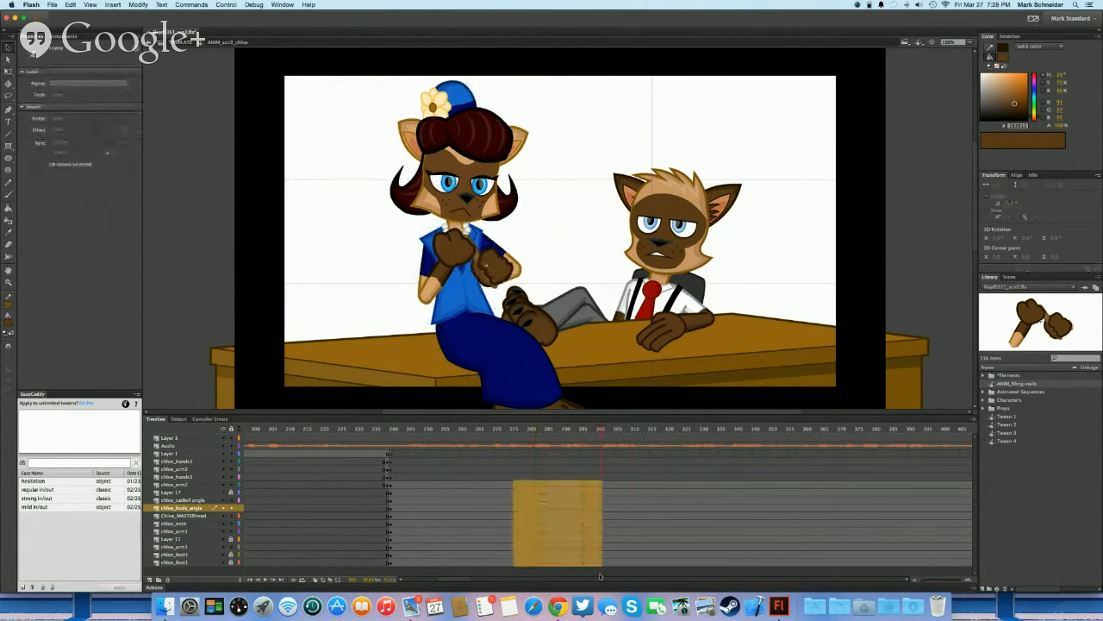
pyautogui.click(419, 478)
pyautogui.press('Return')
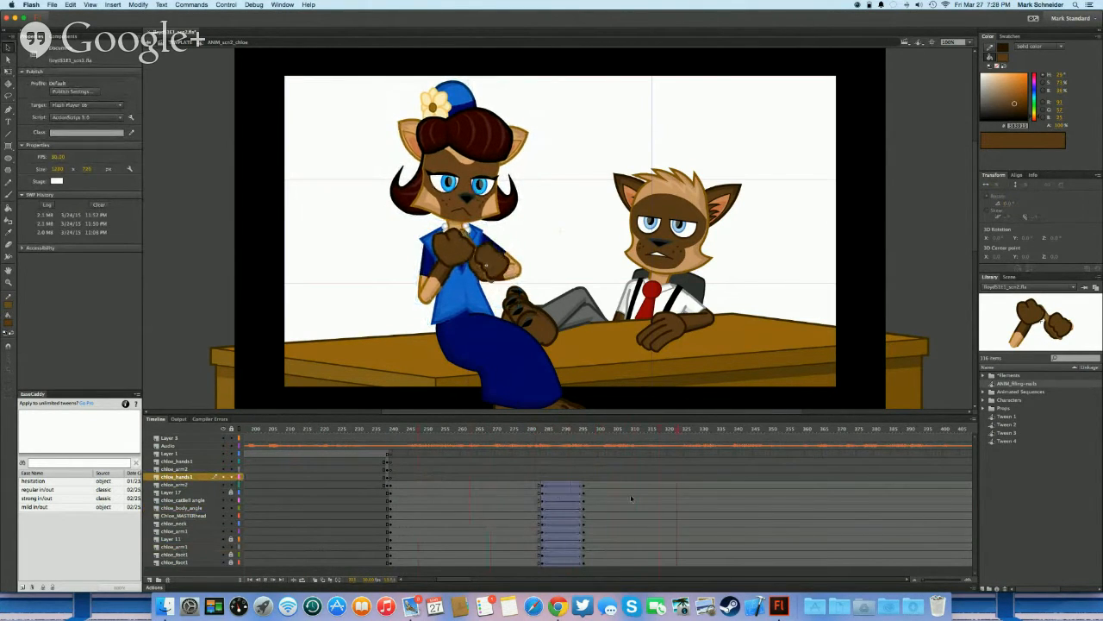
# Try adding a second set of keyframes around frames 343 and 354 on Chloe's layers and undo the attempt
pyautogui.moveTo(591, 483); pyautogui.dragTo(767, 500)
pyautogui.moveTo(740, 558); pyautogui.dragTo(747, 561)
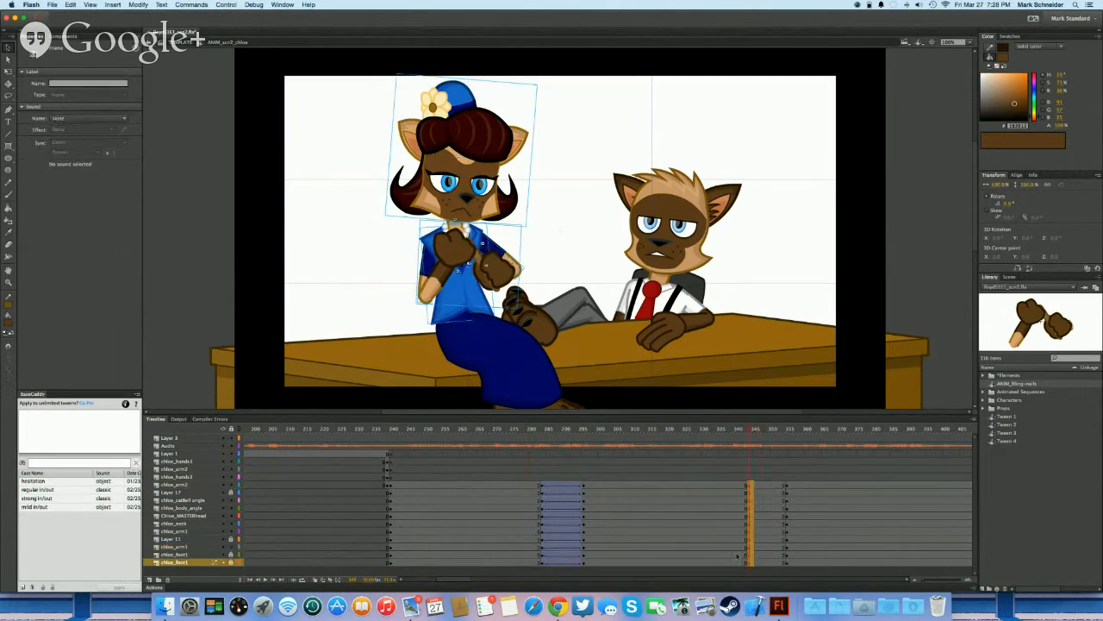
pyautogui.press('Return')
pyautogui.moveTo(790, 524); pyautogui.dragTo(841, 562)
pyautogui.press('super+z')
# Add keyframes around frames 358 and 373 on Chloe's layers from chloe_arm2 down to the feet and classic-tween the span
pyautogui.hotkey('shift', 'F5')
pyautogui.moveTo(854, 520); pyautogui.dragTo(835, 556)
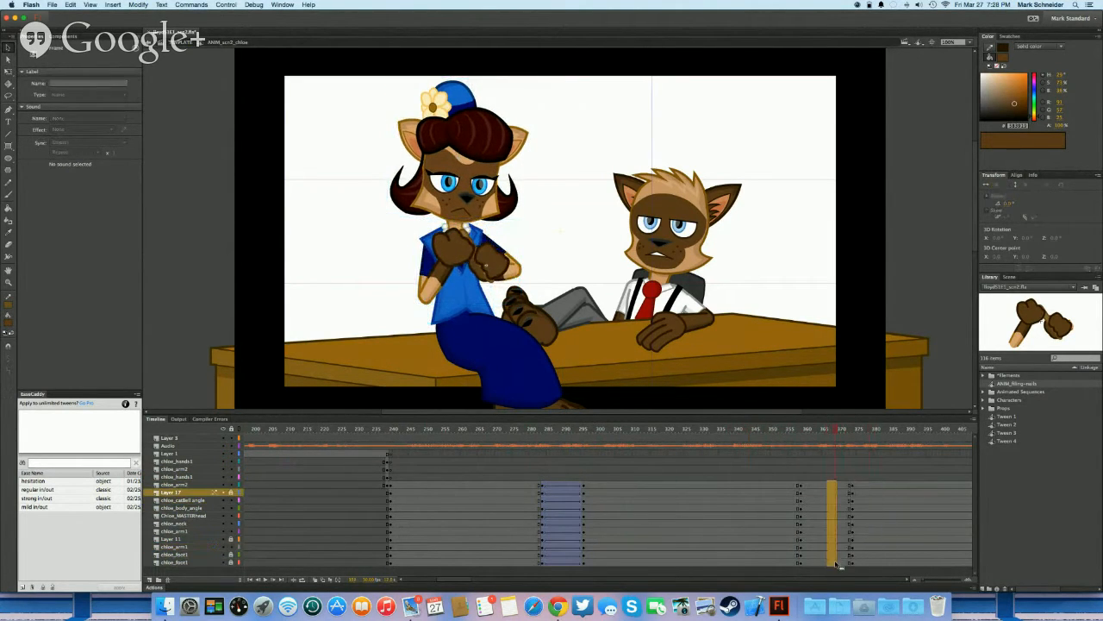
pyautogui.press('F4')
# Inspect the custom ease curve on chloe_arm2's first body-lean tween and preview the Tween 6 symbol in the library
pyautogui.click(562, 485)
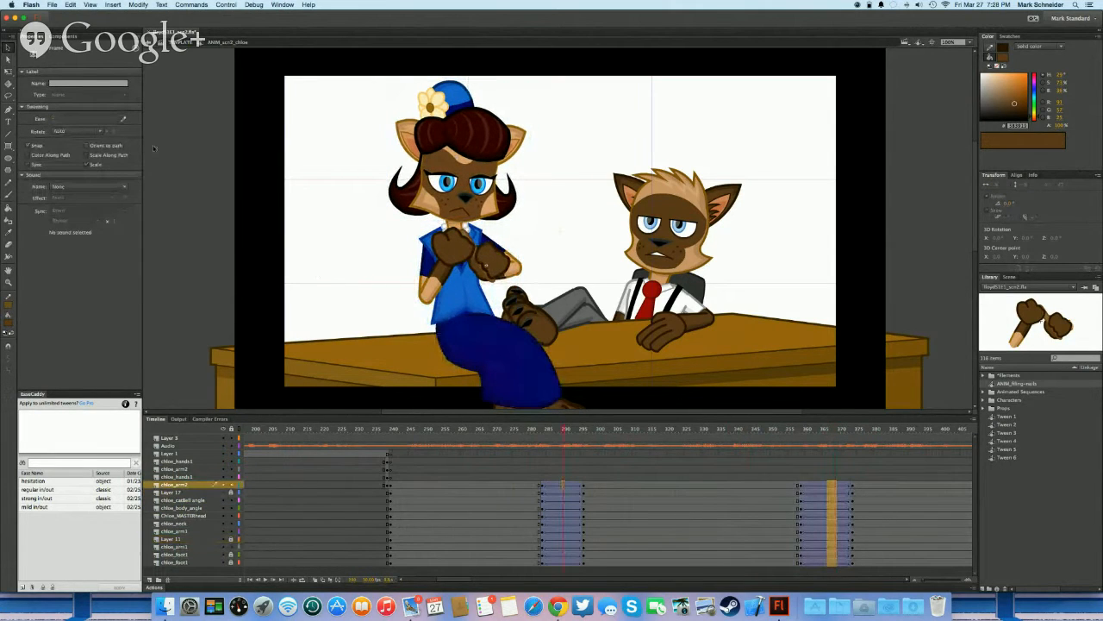
pyautogui.click(123, 120)
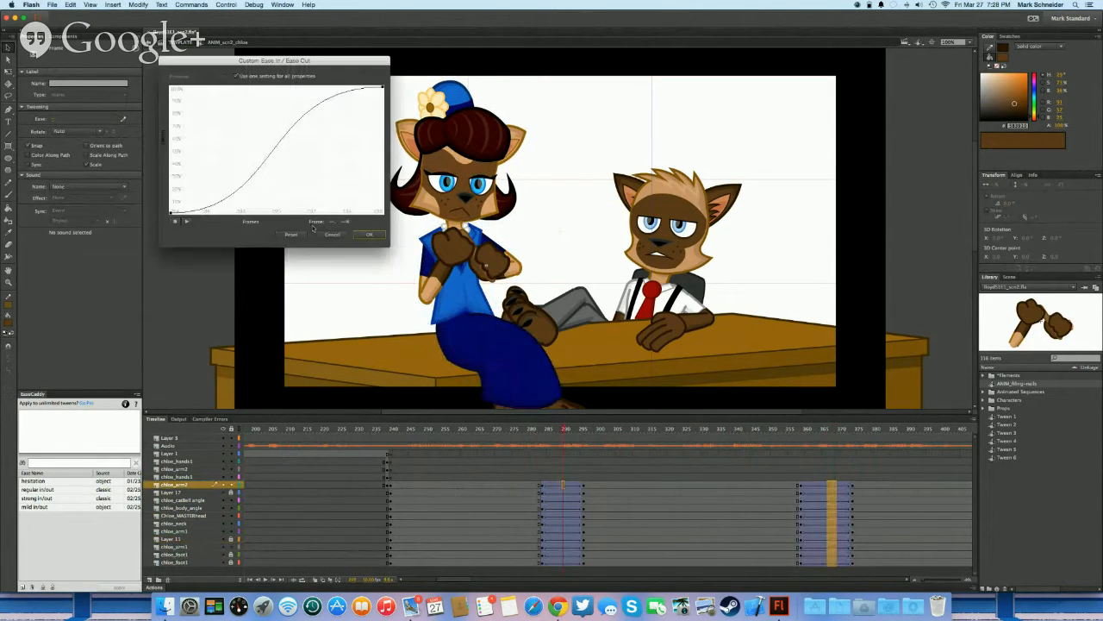
pyautogui.click(367, 235)
pyautogui.click(1006, 457)
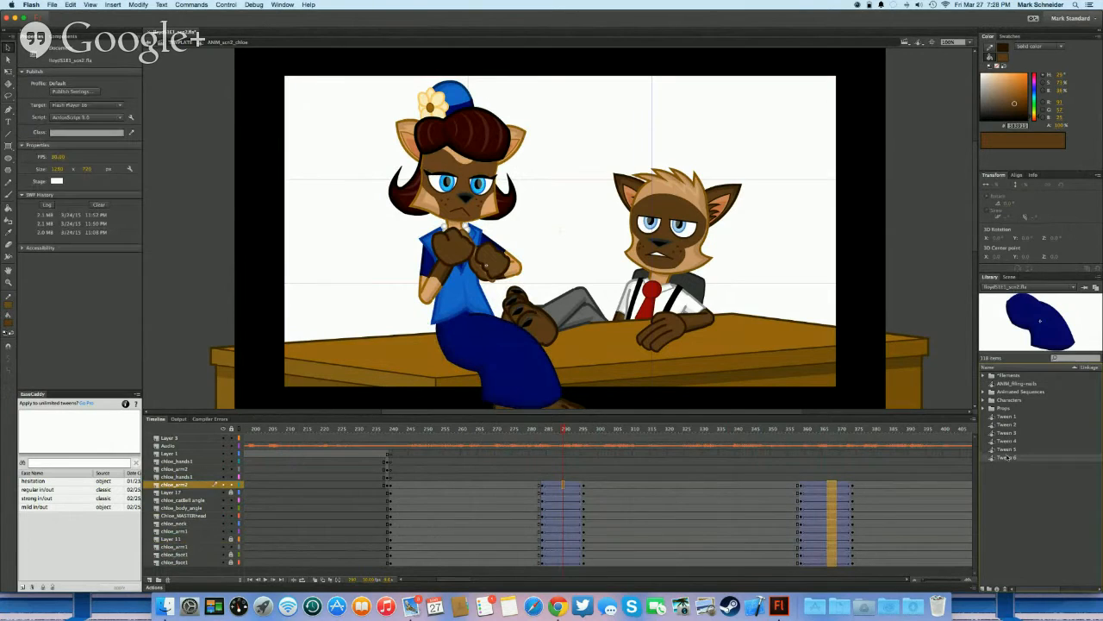
pyautogui.click(529, 377)
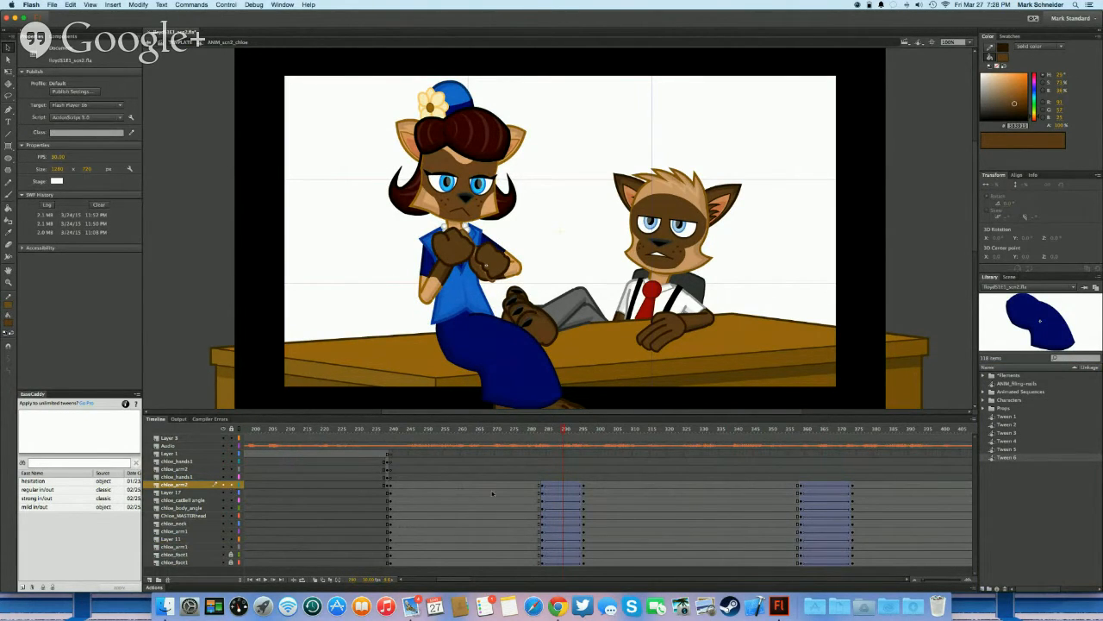
# Clear the body-lean tweens and extra keyframes from Layer 17 and Layer 11, and lock Layer 17
pyautogui.click(569, 492)
pyautogui.moveTo(523, 493)
pyautogui.mouseDown()
pyautogui.moveTo(445, 493)
pyautogui.moveTo(533, 494)
pyautogui.mouseUp()
pyautogui.moveTo(535, 495); pyautogui.dragTo(802, 496)
pyautogui.moveTo(799, 495); pyautogui.dragTo(399, 497)
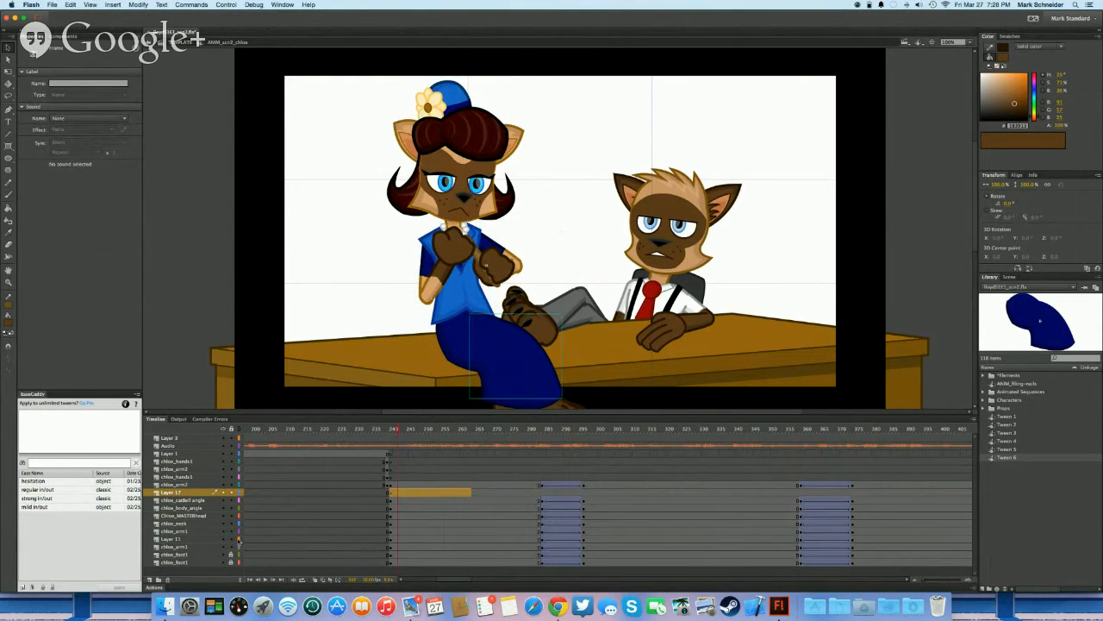
pyautogui.click(231, 492)
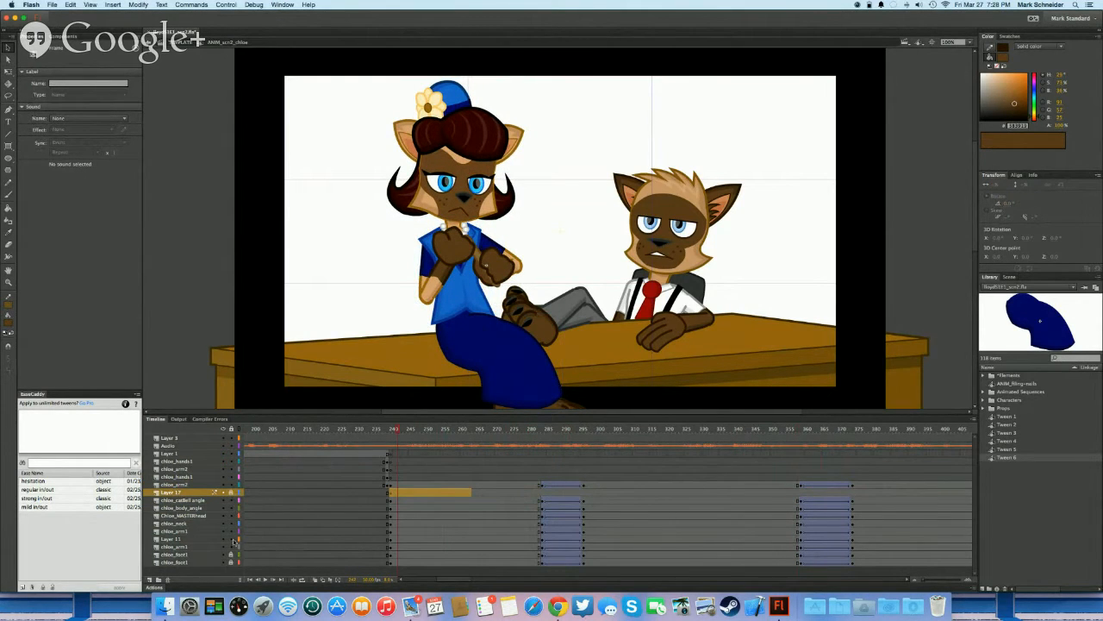
pyautogui.click(405, 538)
pyautogui.moveTo(426, 539); pyautogui.dragTo(864, 543)
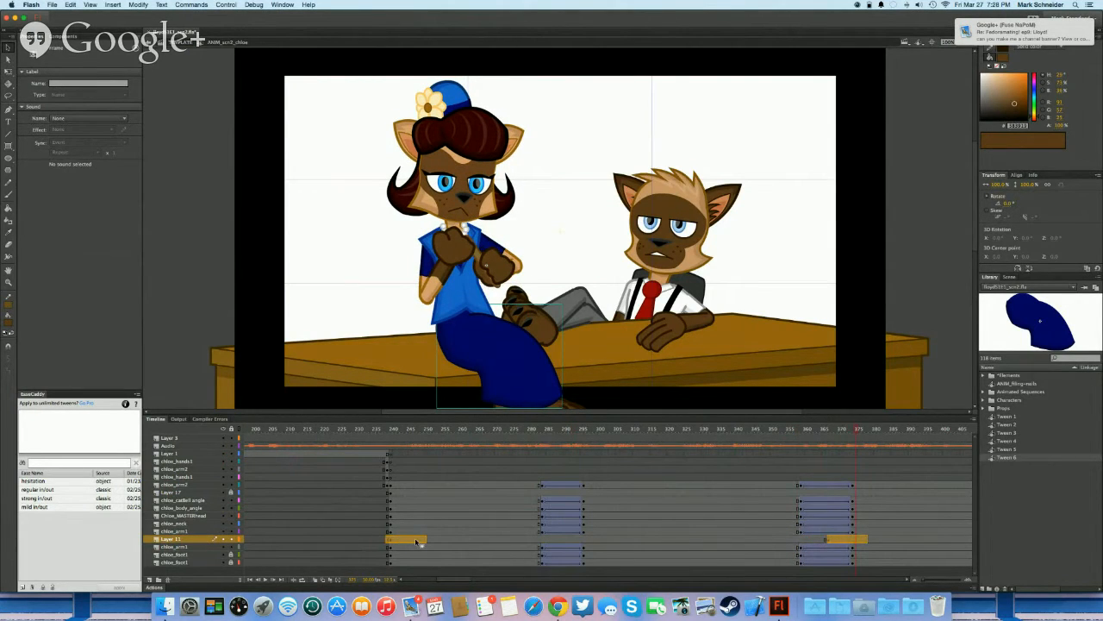
pyautogui.click(460, 538)
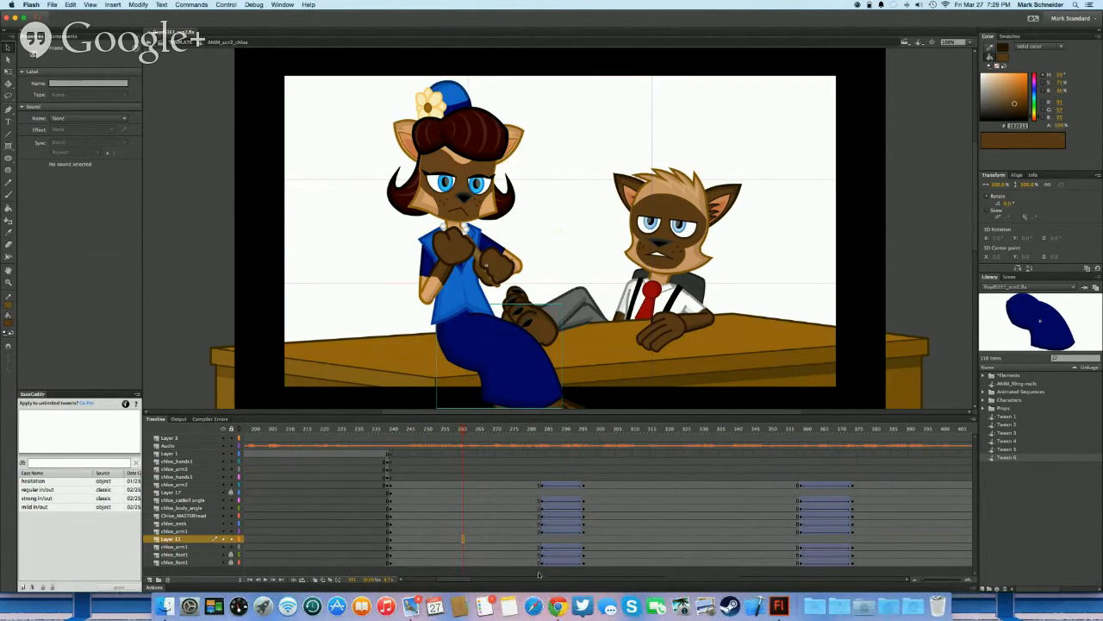
# Switch to Chrome and copy the YouTube Page link from the Hangouts broadcast links
pyautogui.click(558, 606)
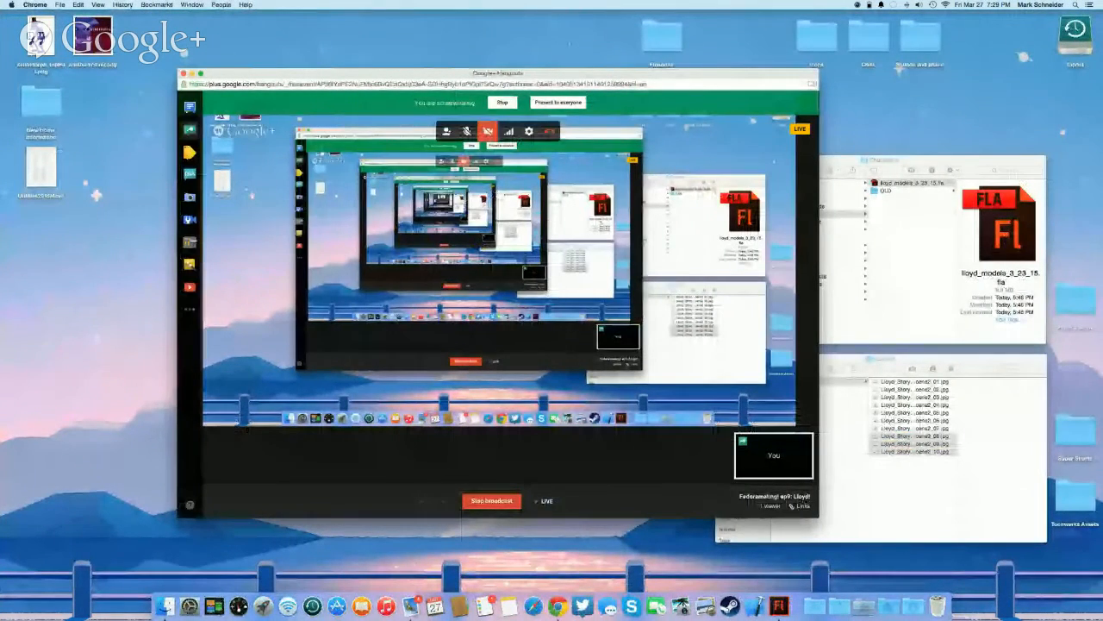
pyautogui.click(804, 506)
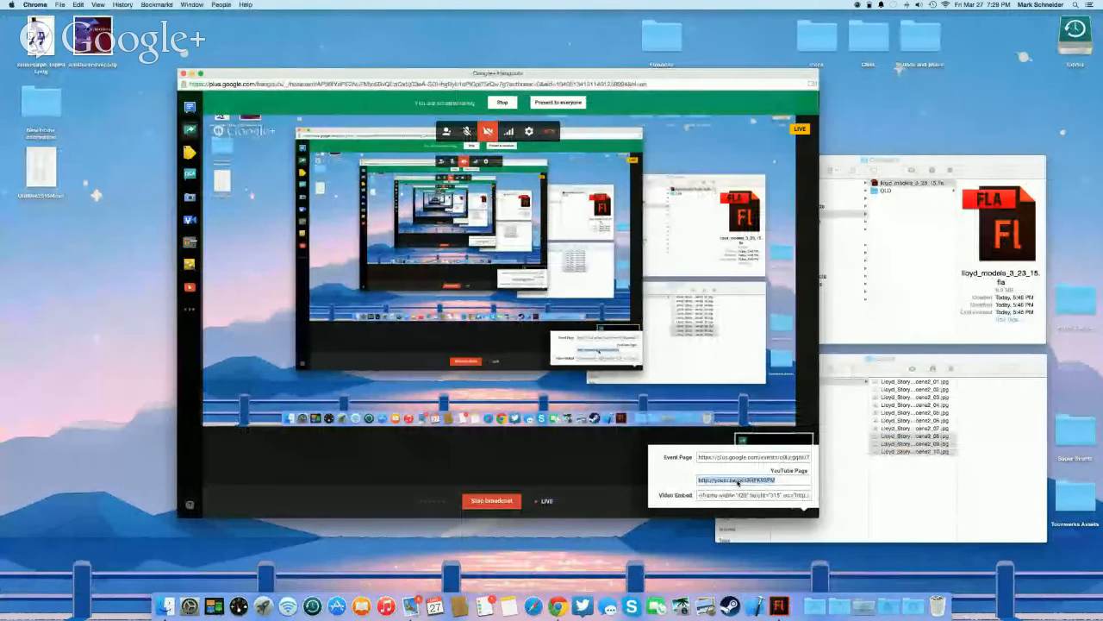
pyautogui.click(626, 466)
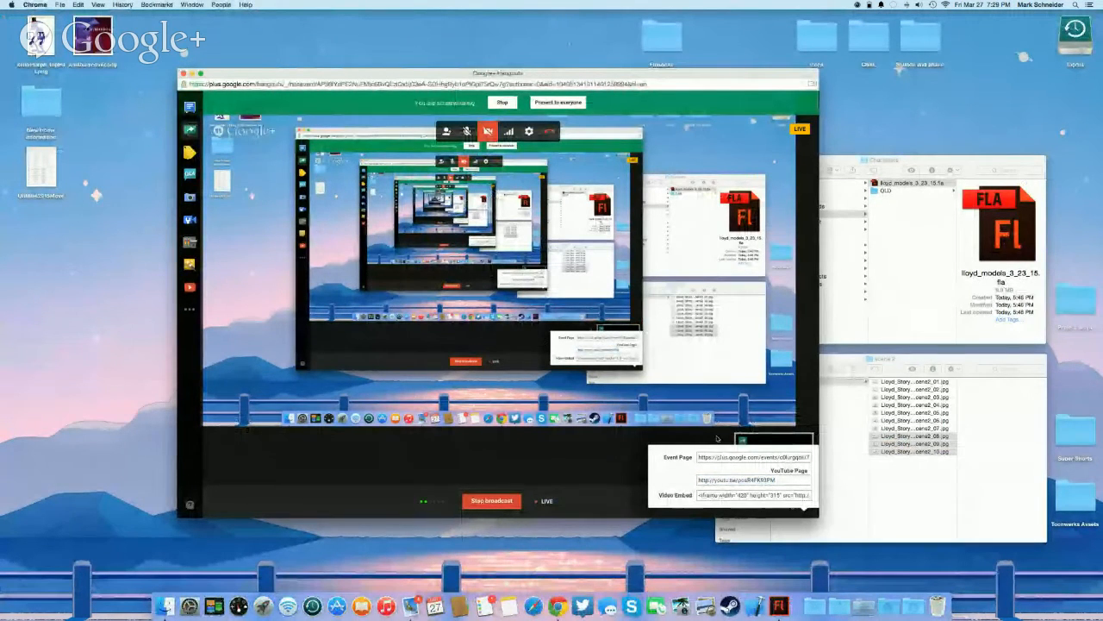
pyautogui.moveTo(698, 516); pyautogui.dragTo(698, 519)
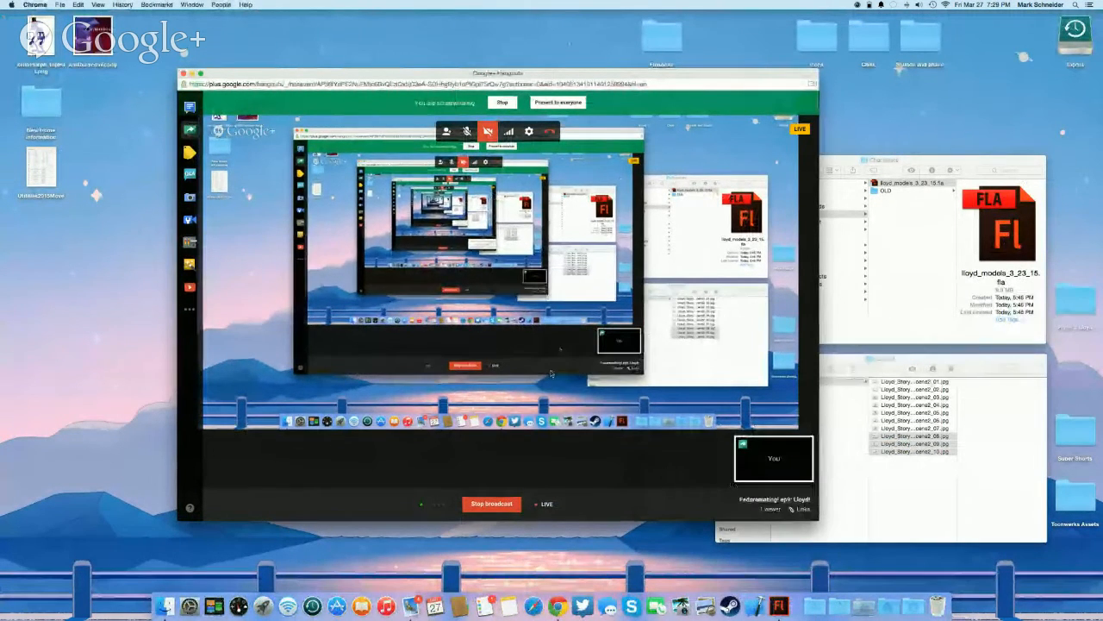
# Open the copied YouTube link in the main browser window and read all comments on the live stream
pyautogui.moveTo(338, 82); pyautogui.dragTo(345, 93)
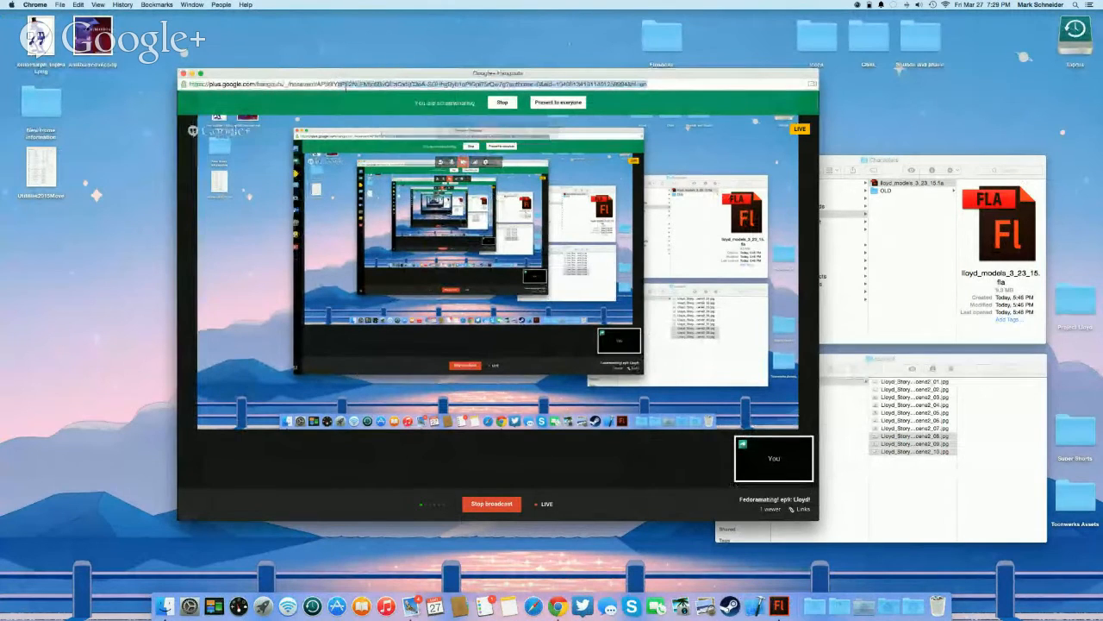
pyautogui.press('super+grave')
pyautogui.click(365, 50)
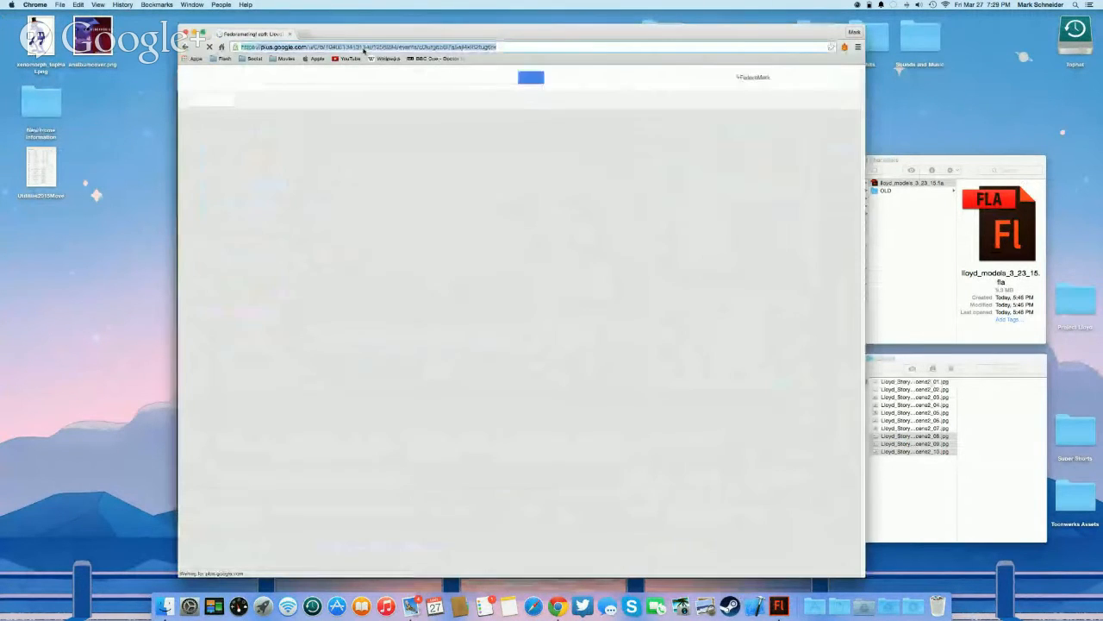
pyautogui.write('youtu.be/posB4FK93PM')
pyautogui.press('Return')
pyautogui.moveTo(374, 36); pyautogui.dragTo(413, 34)
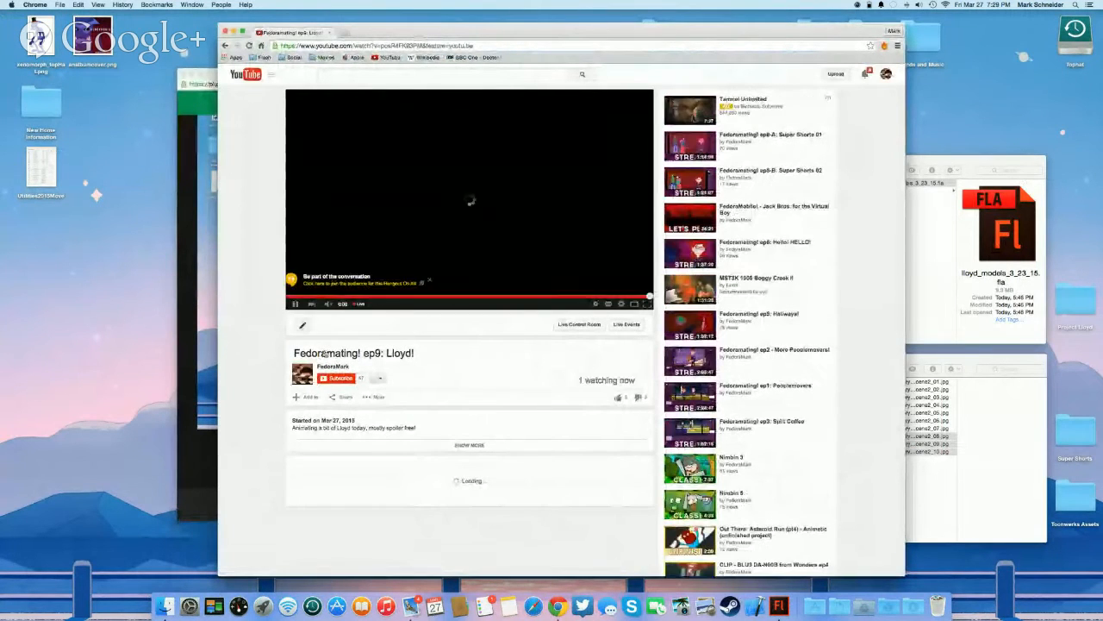
pyautogui.scroll(-3, 398, 448)
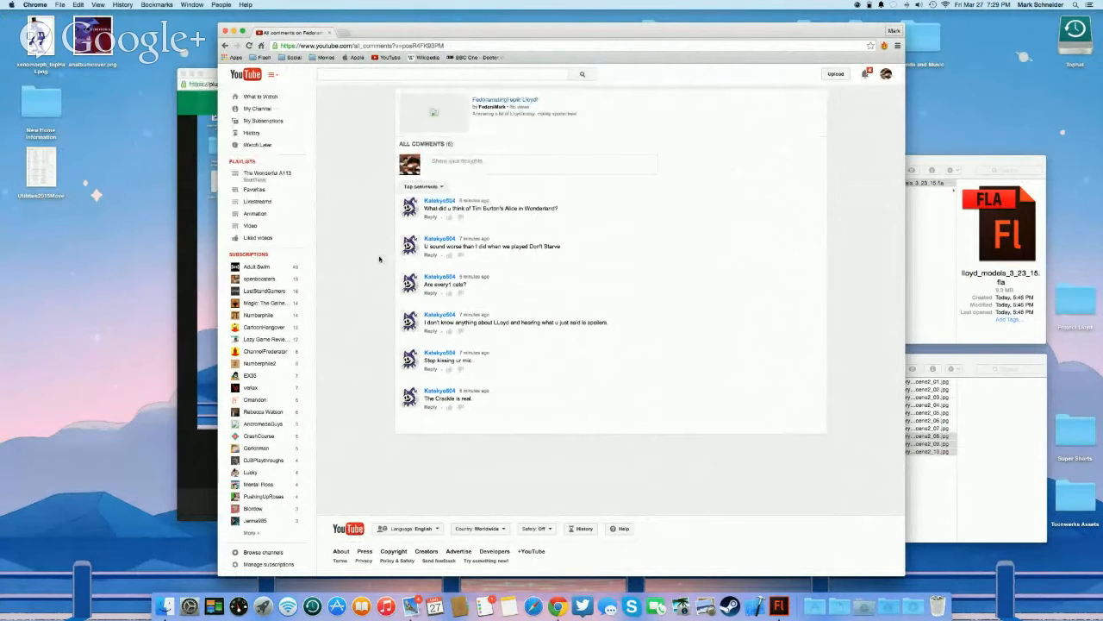
# Switch back to Flash and play Chloe's timeline through both body-lean tweens
pyautogui.click(199, 464)
pyautogui.hotkey('ctrl', 'Left')
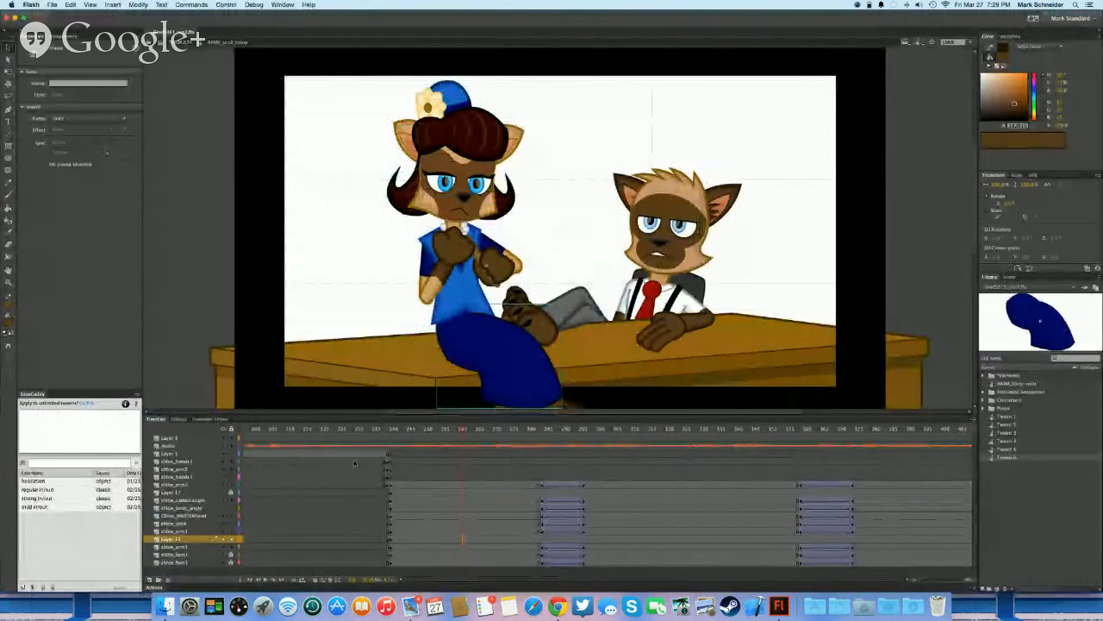
pyautogui.click(536, 505)
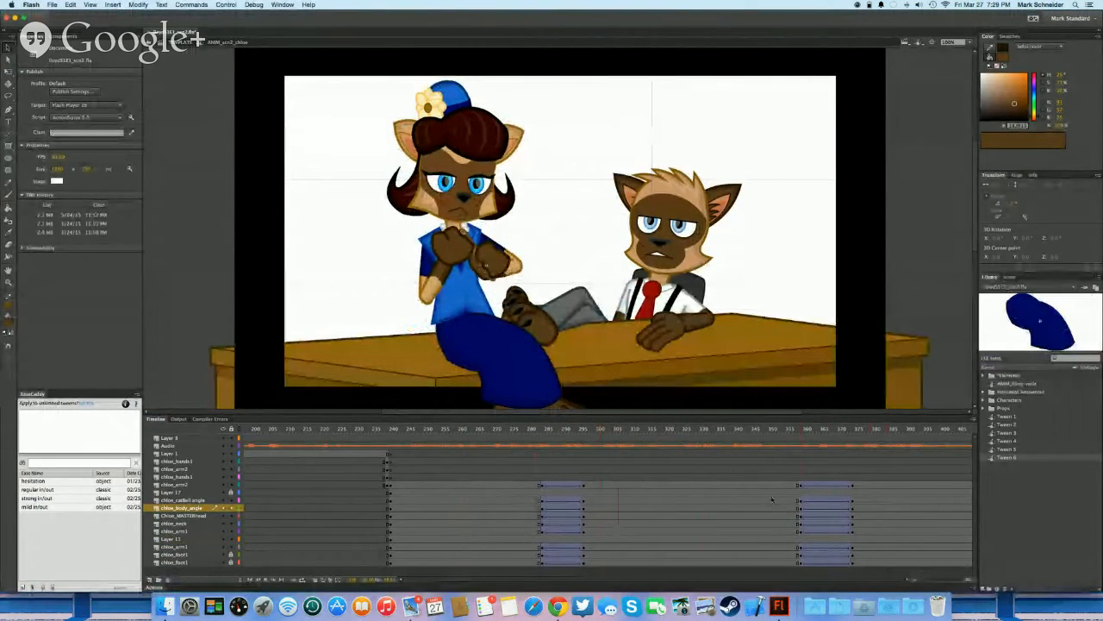
pyautogui.click(857, 491)
# Rotate Chloe's head slightly with Free Transform around frame 374, and select her layers' frames spanning both body leans
pyautogui.click(502, 206)
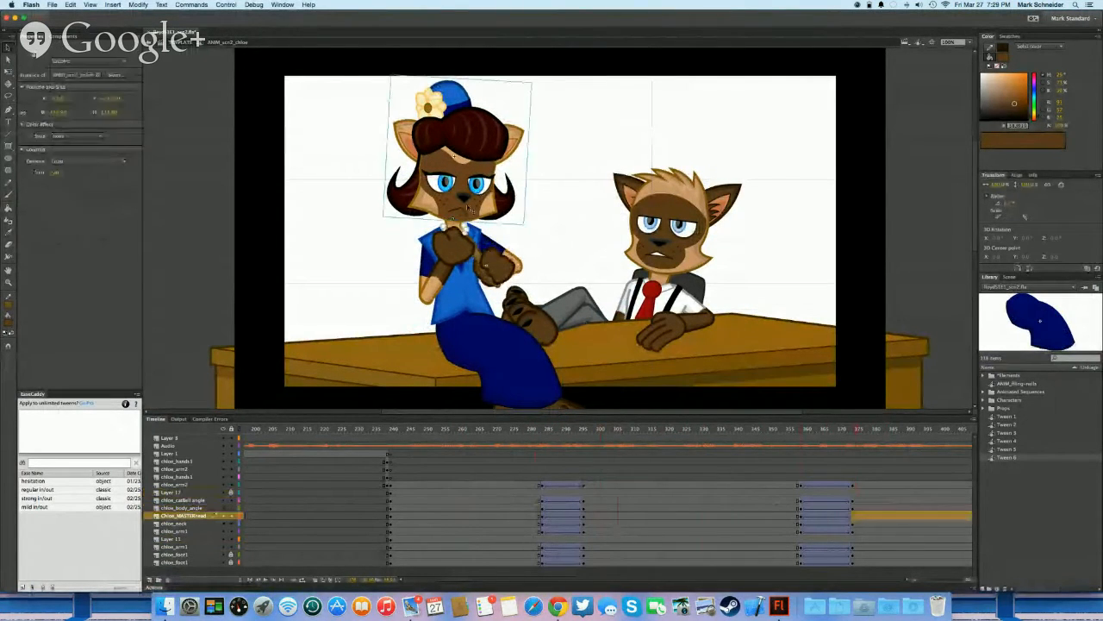
pyautogui.press('q')
pyautogui.moveTo(534, 225); pyautogui.dragTo(535, 227)
pyautogui.click(527, 430)
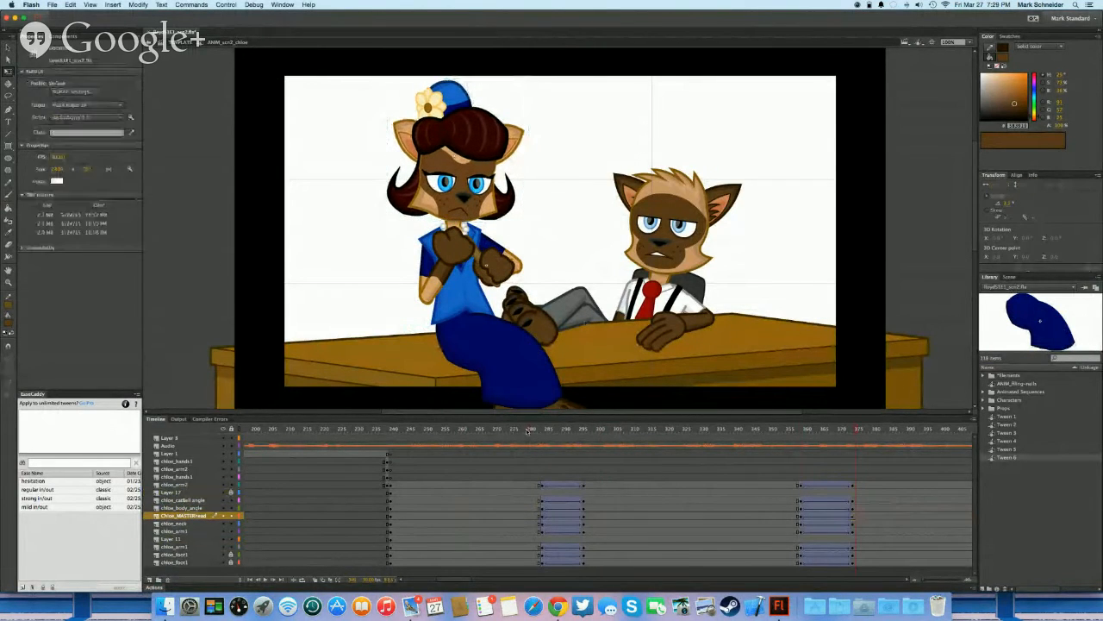
pyautogui.moveTo(462, 480); pyautogui.dragTo(891, 567)
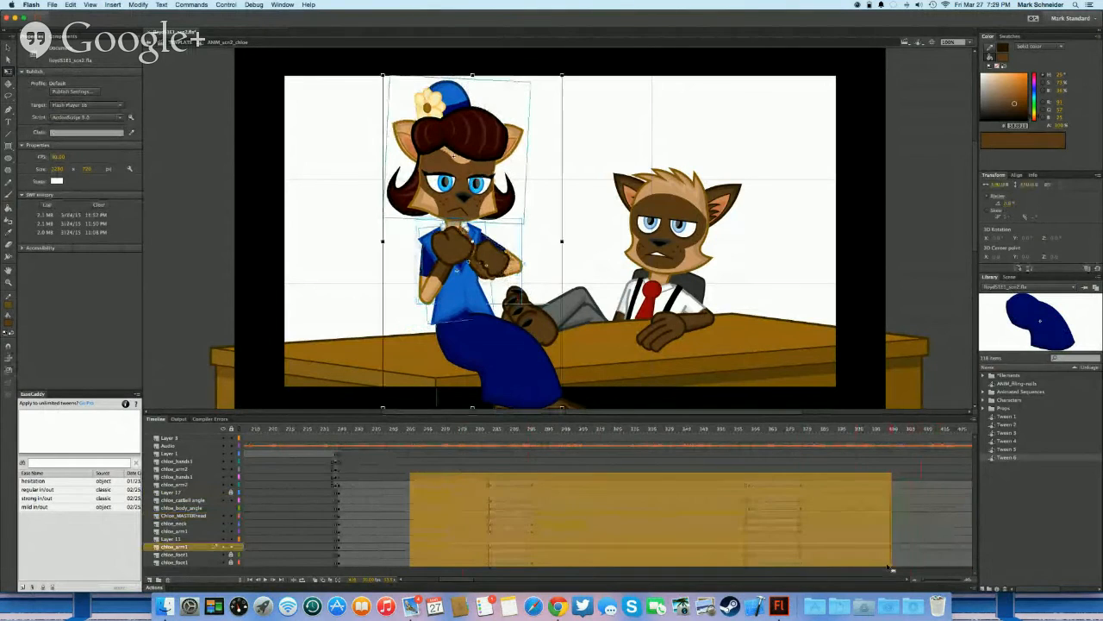
pyautogui.click(487, 451)
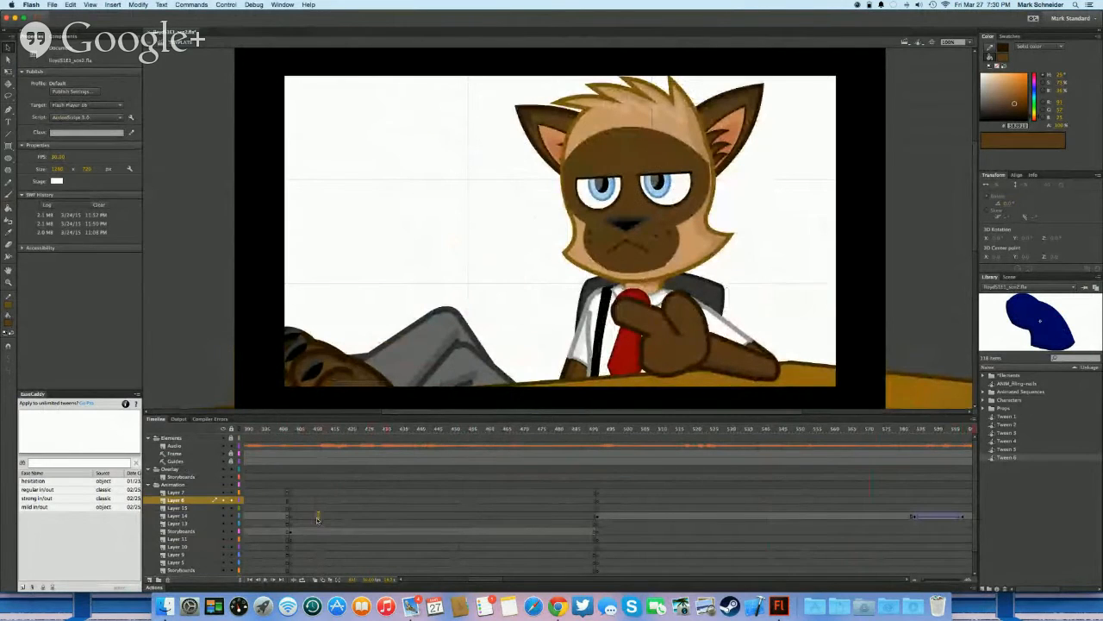
# Play the main timeline from about frame 405 to review Lloyd's raised-hand shot
pyautogui.click(317, 517)
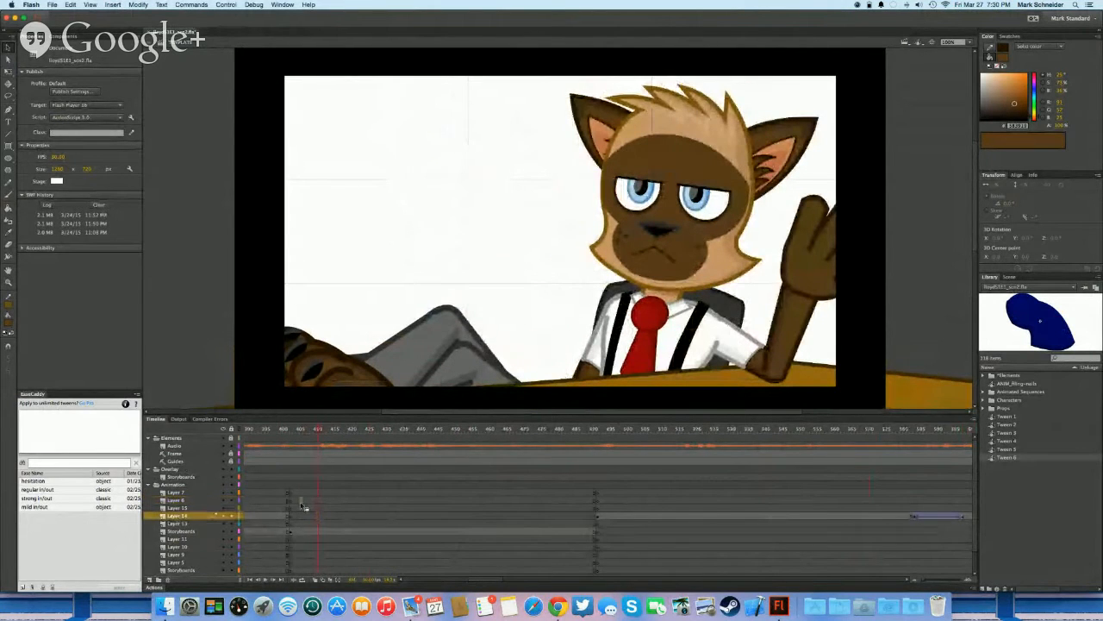
pyautogui.click(300, 500)
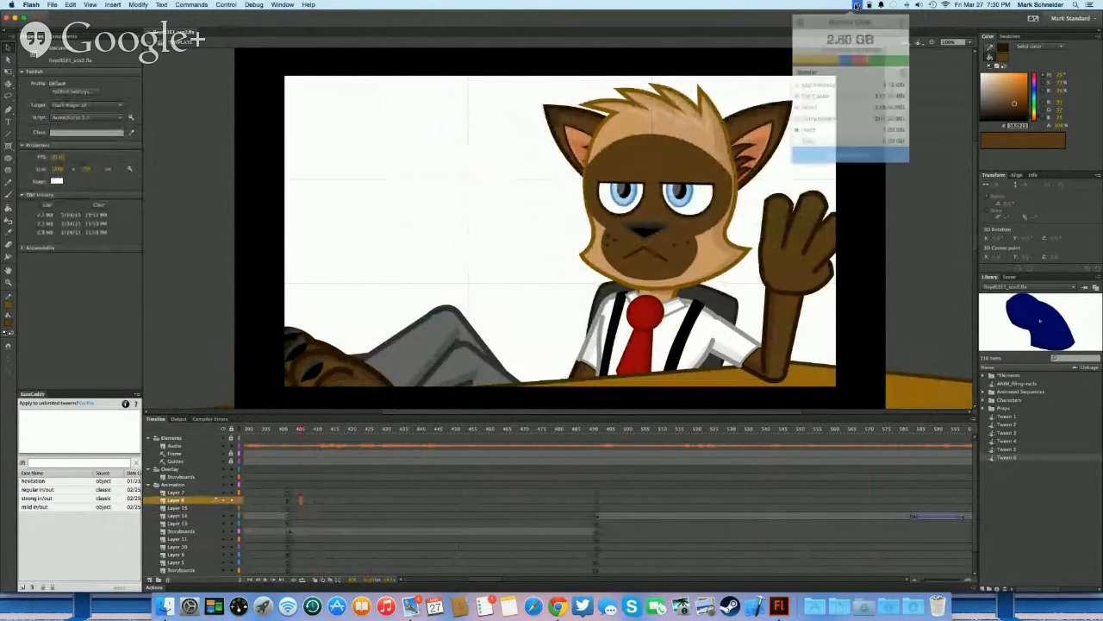
pyautogui.press('Return')
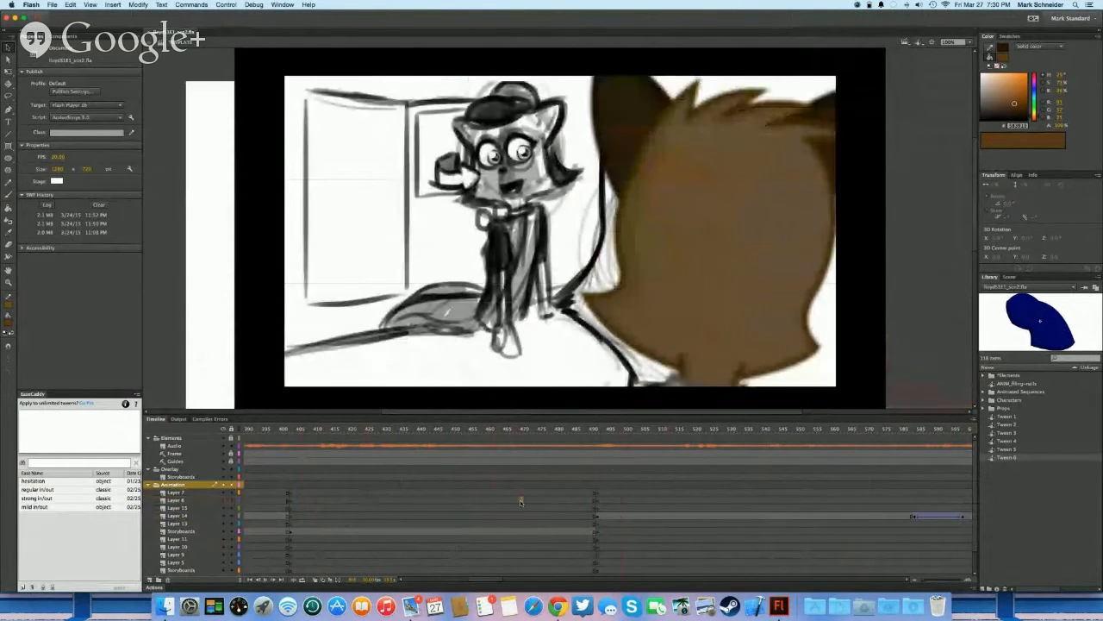
pyautogui.click(521, 503)
# Quit Flash and reopen lloydS1E1_scn2.fla from the #Flash folder in Finder
pyautogui.press('super+q')
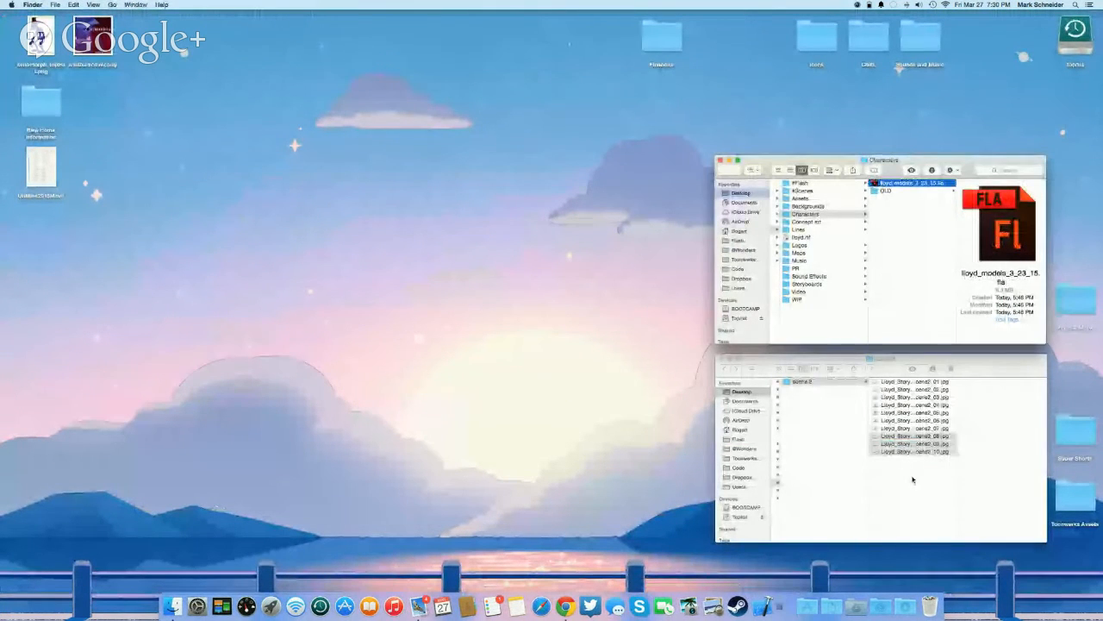
pyautogui.click(913, 444)
pyautogui.click(913, 419)
pyautogui.click(866, 258)
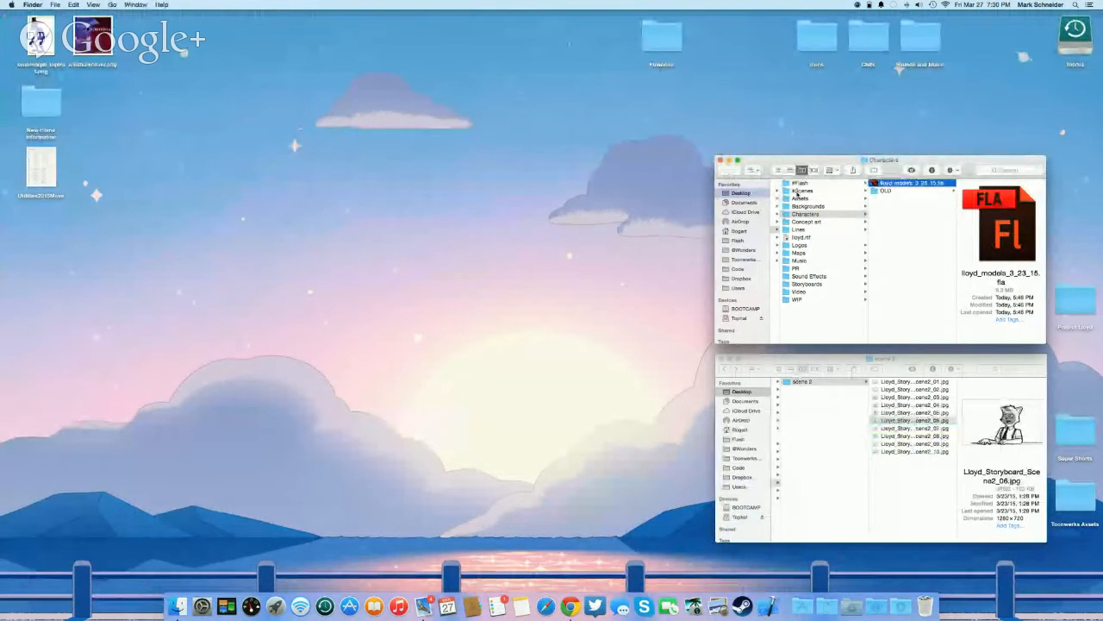
pyautogui.click(800, 199)
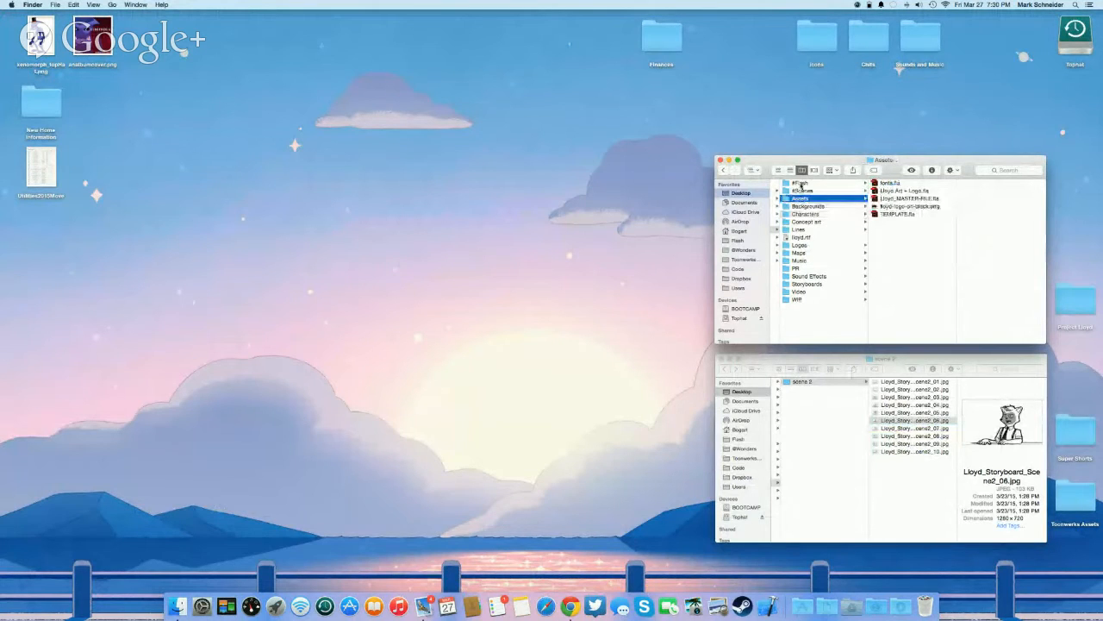
pyautogui.click(801, 184)
pyautogui.doubleClick(904, 185)
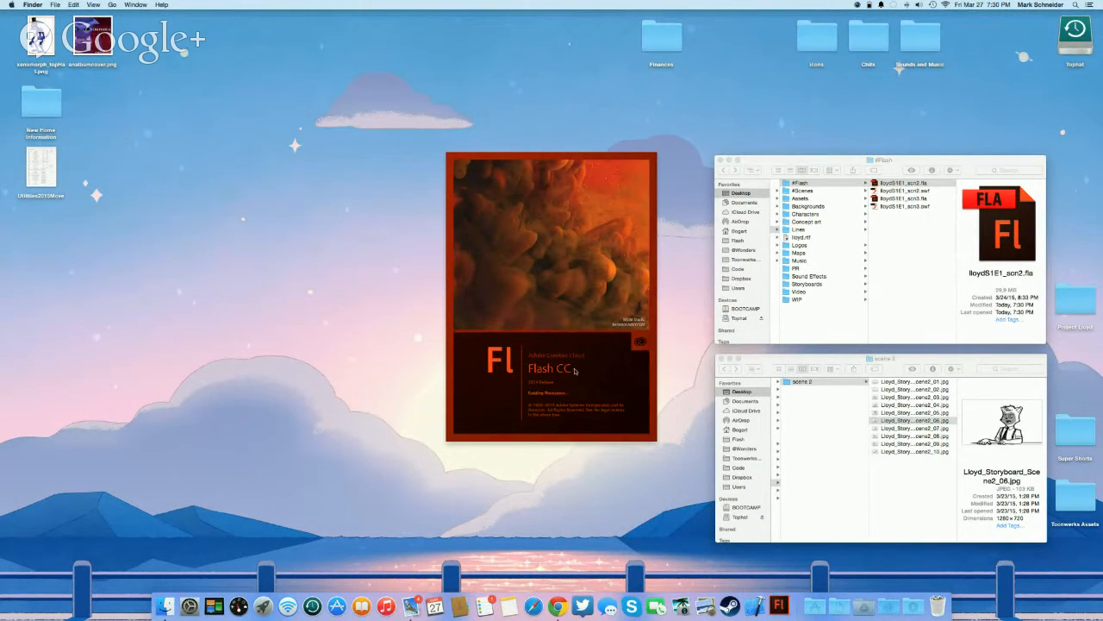
# Switch to Chrome and sort the live stream's YouTube comments by newest first to read them
pyautogui.press('super+Tab')
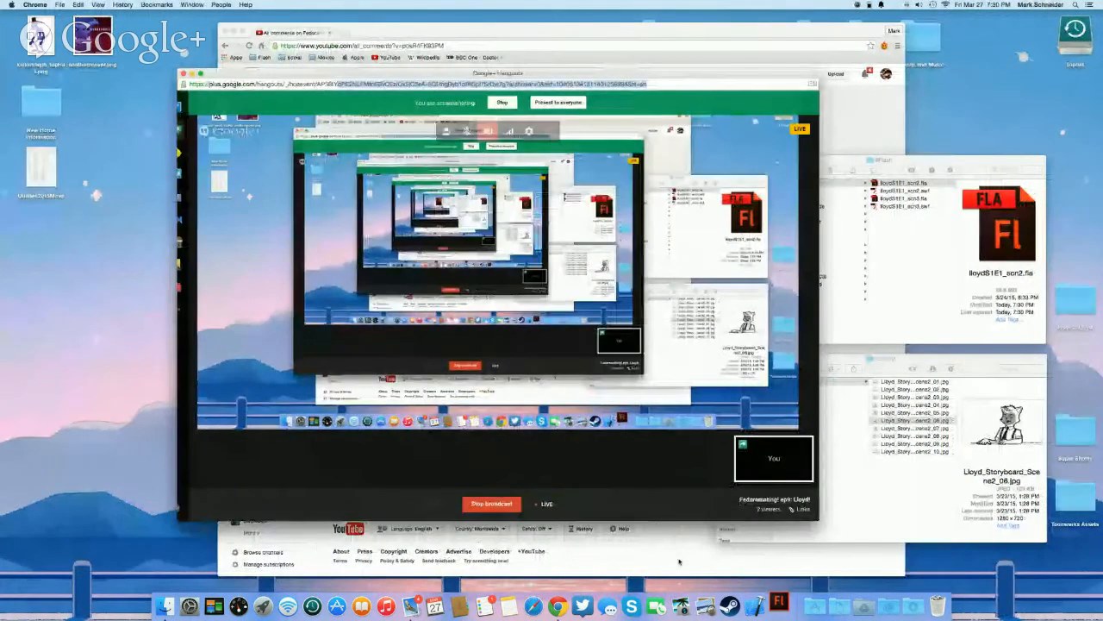
pyautogui.click(680, 561)
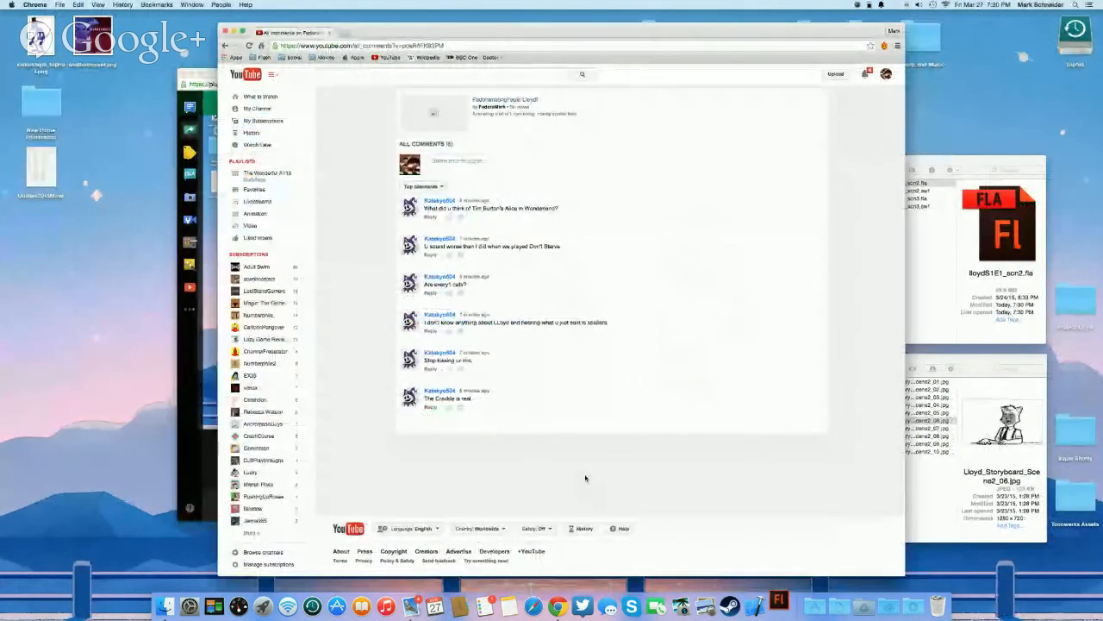
pyautogui.click(433, 187)
pyautogui.click(417, 212)
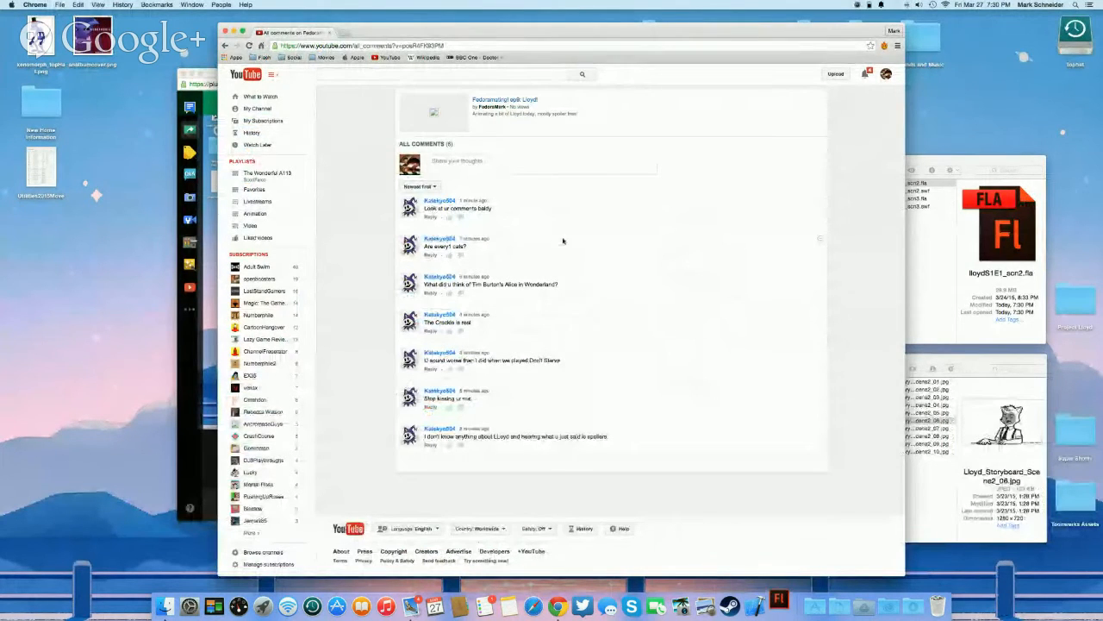
# Return to Flash and play the reopened scene's main timeline from around frame 410
pyautogui.hotkey('ctrl', 'Left')
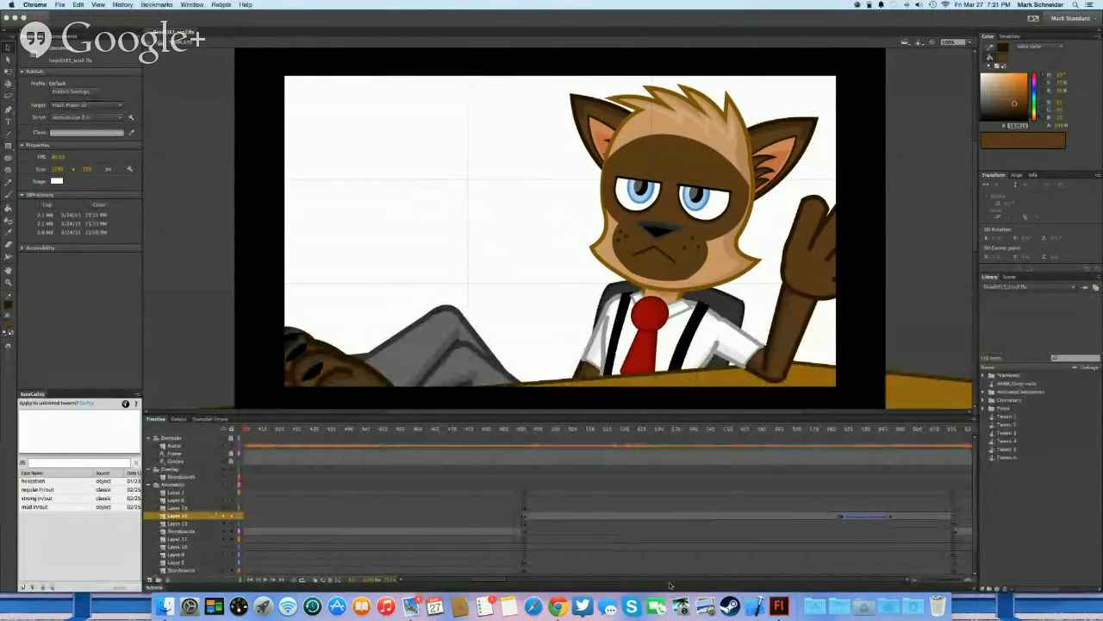
pyautogui.click(510, 524)
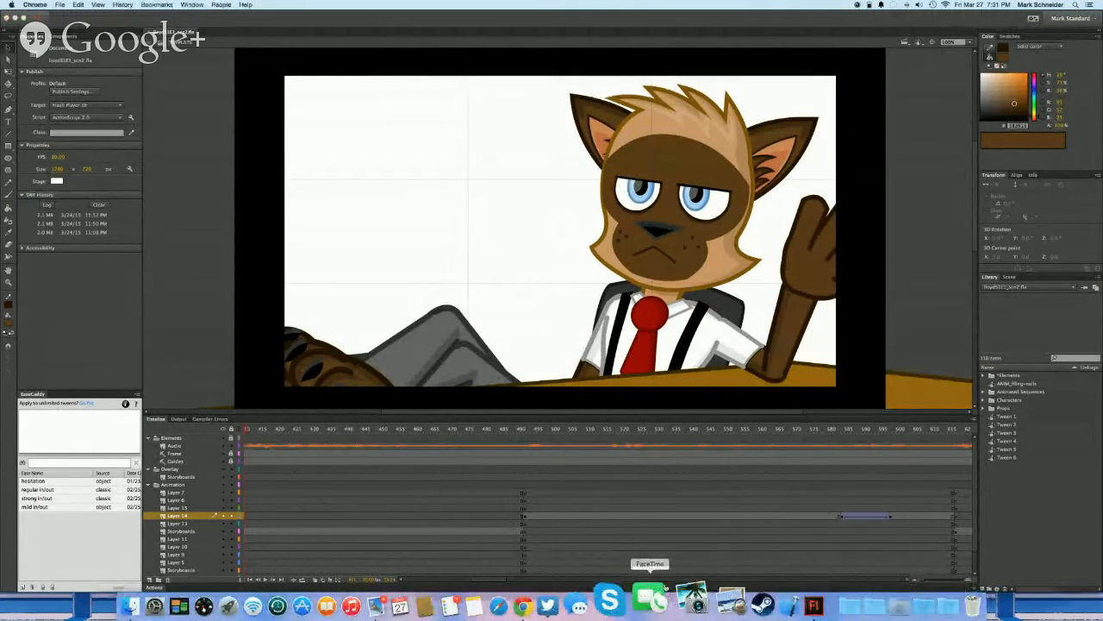
pyautogui.press('Return')
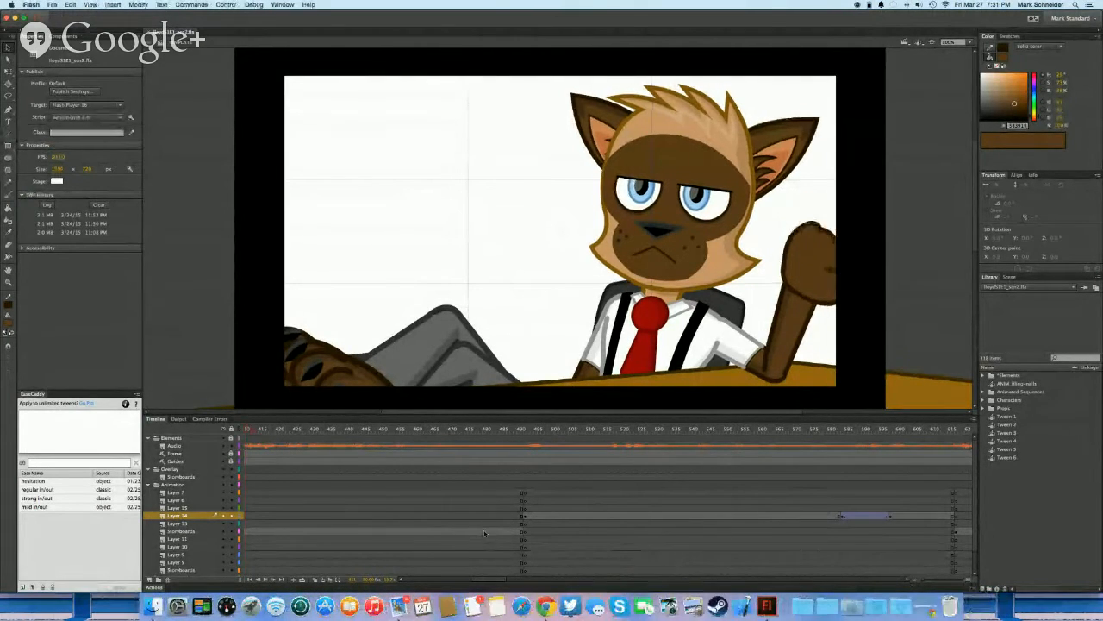
pyautogui.click(525, 516)
pyautogui.click(50, 5)
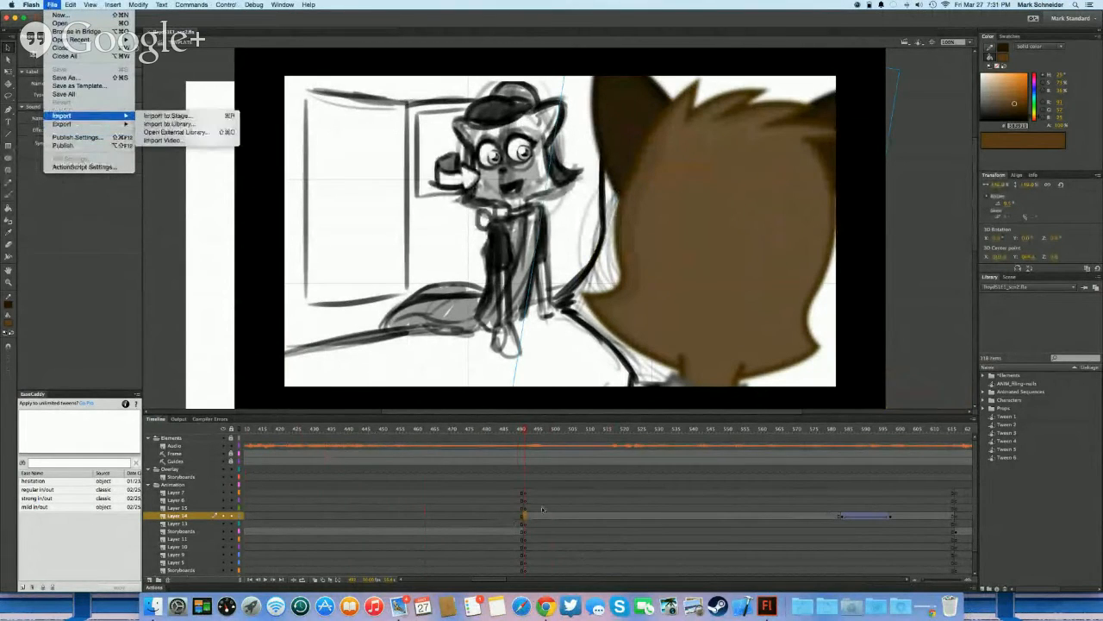
pyautogui.click(302, 184)
# Play an earlier part of the main timeline to review the shot of Chloe and Lloyd at the desk
pyautogui.hscroll(5, 589, 509)
pyautogui.hscroll(-5, 589, 509)
pyautogui.hscroll(-5, 589, 509)
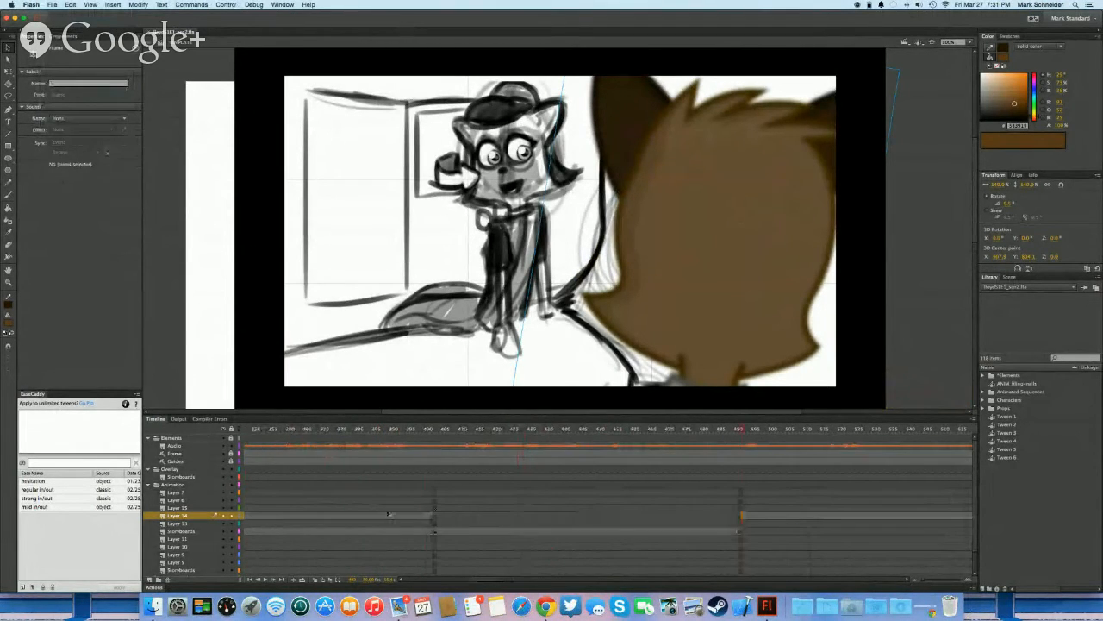
pyautogui.click(382, 514)
pyautogui.press('Return')
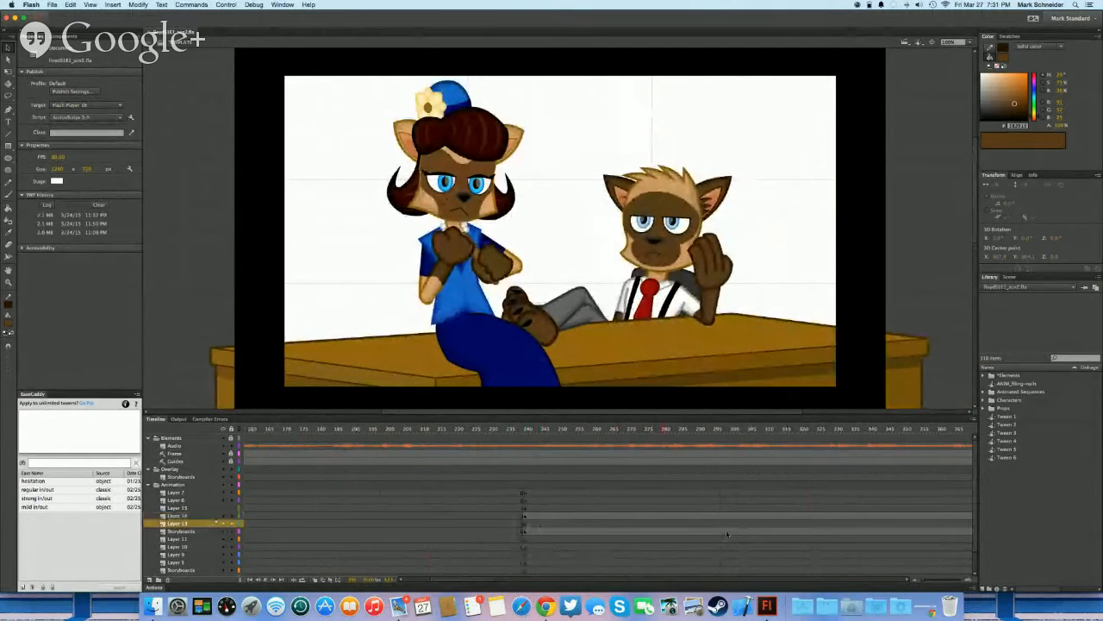
# Open Lloyd's nested head symbol inside his scene animation symbol and play it from about frame 239
pyautogui.click(775, 245)
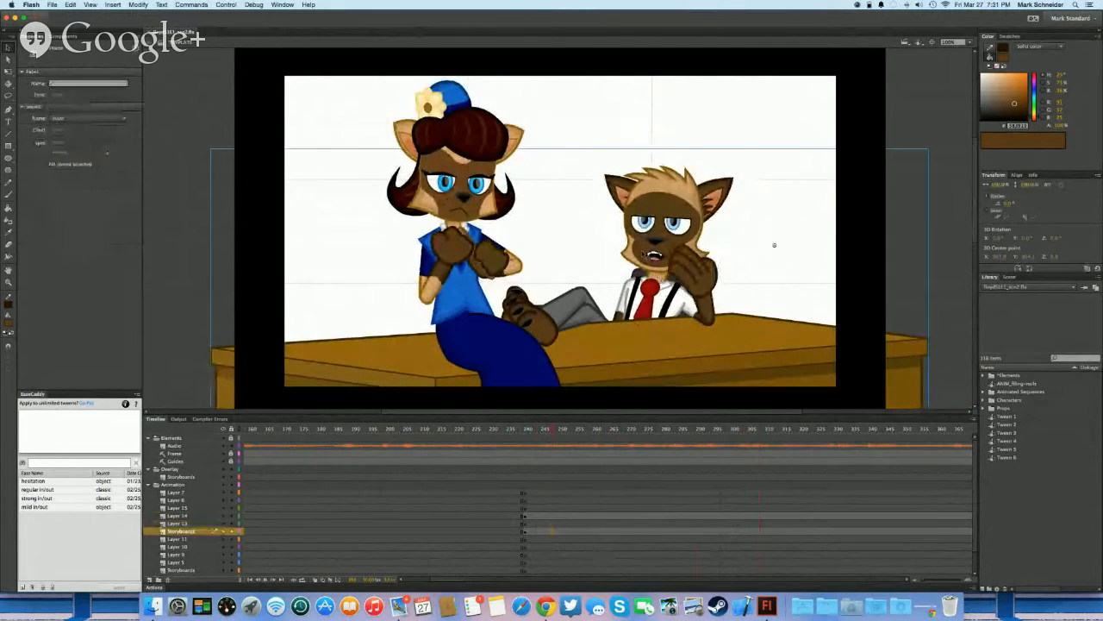
pyautogui.doubleClick(774, 246)
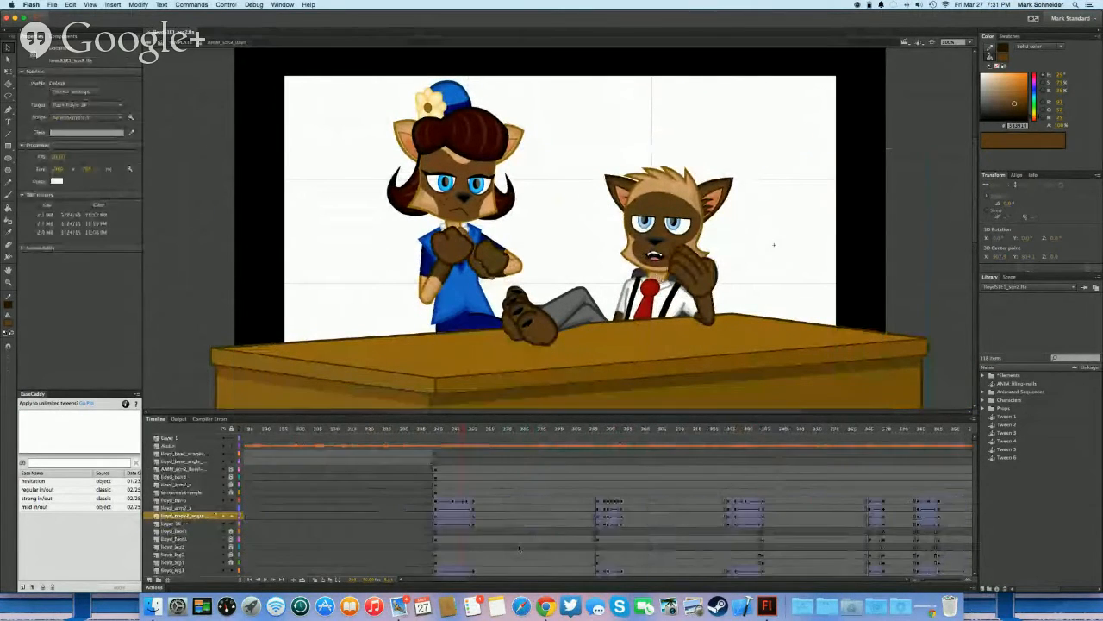
pyautogui.click(436, 501)
pyautogui.doubleClick(668, 250)
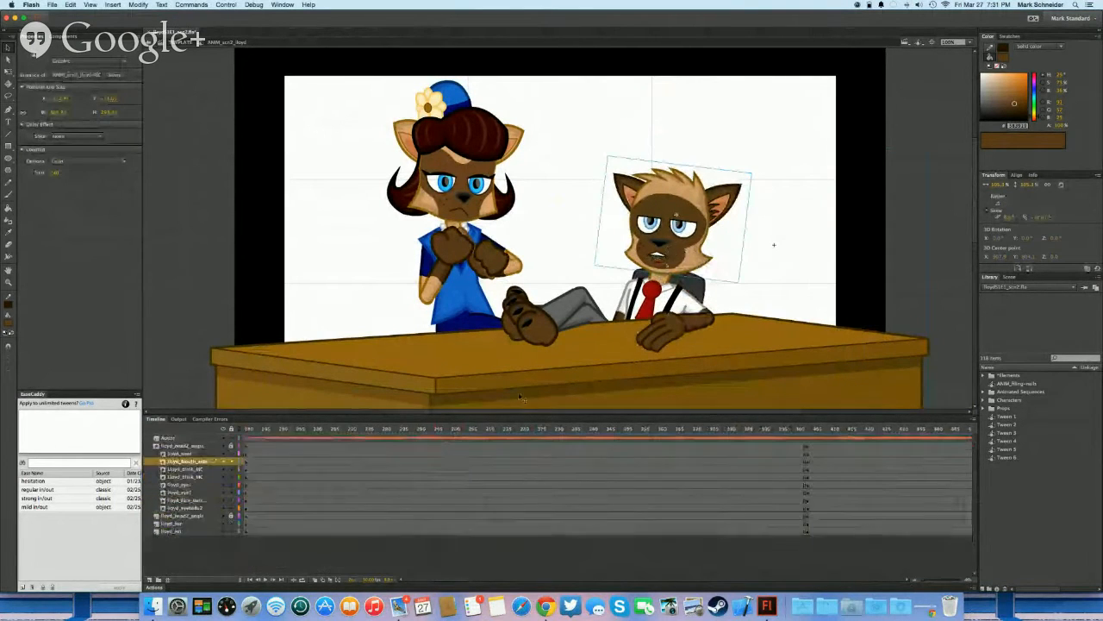
pyautogui.click(319, 446)
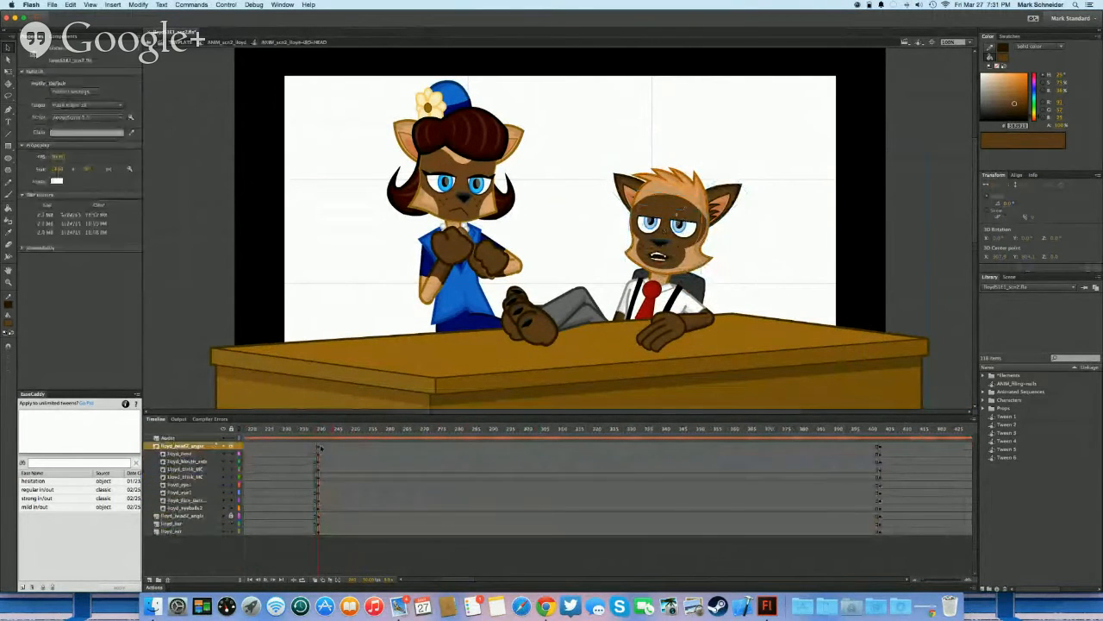
pyautogui.press('Return')
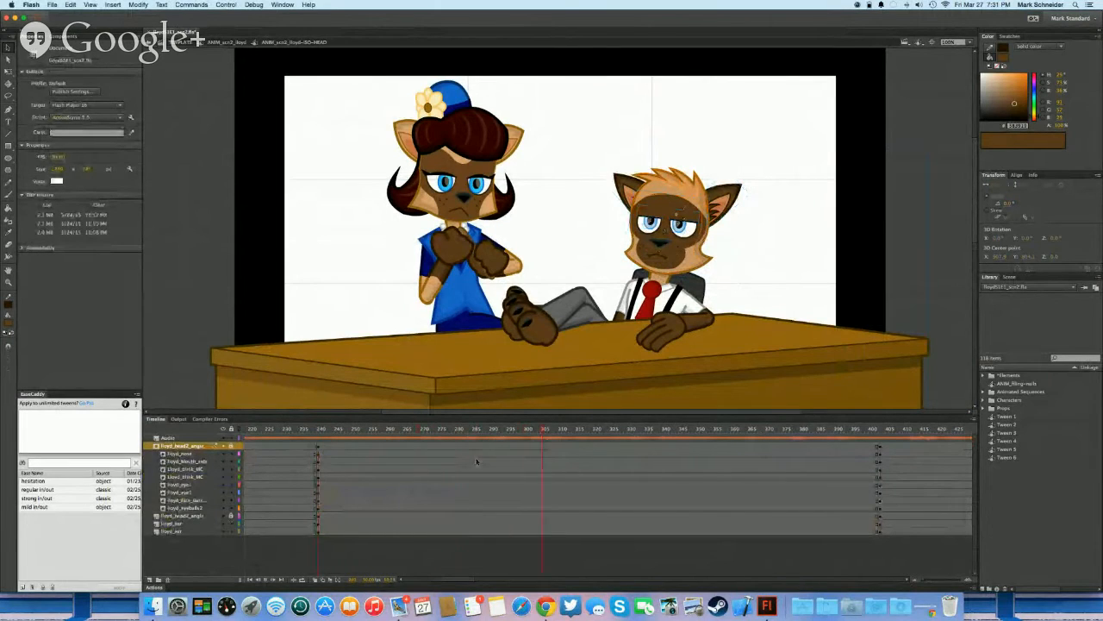
pyautogui.click(485, 456)
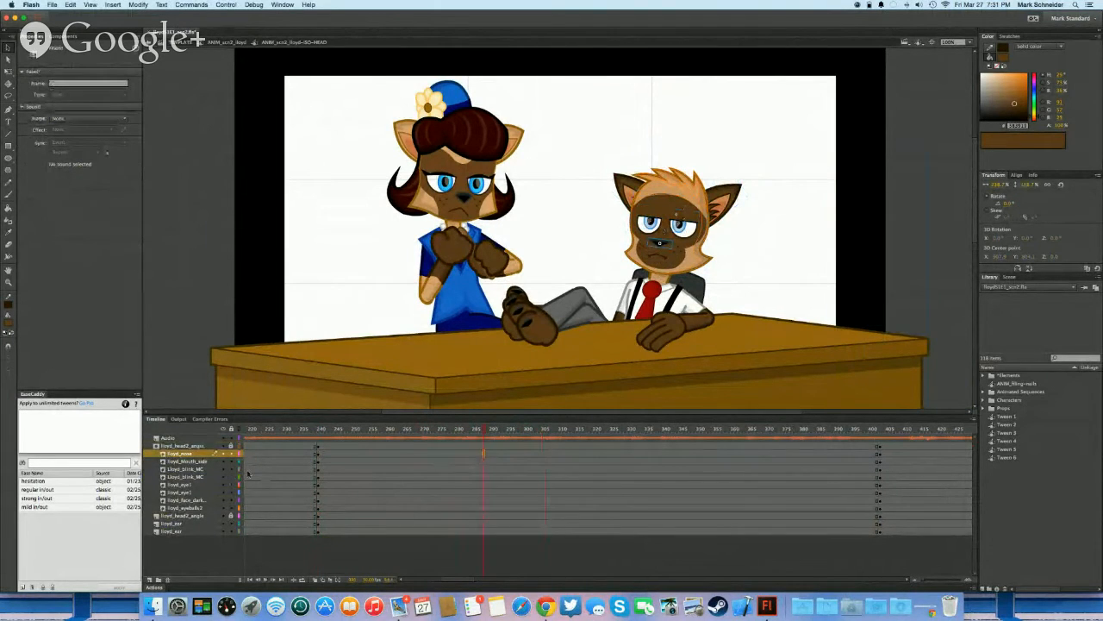
# Add keyframes at about frame 247 on Lloyd's facial feature layers and copy the preceding head pose onto frame 239
pyautogui.click(249, 469)
pyautogui.moveTo(409, 470); pyautogui.dragTo(325, 477)
pyautogui.click(311, 476)
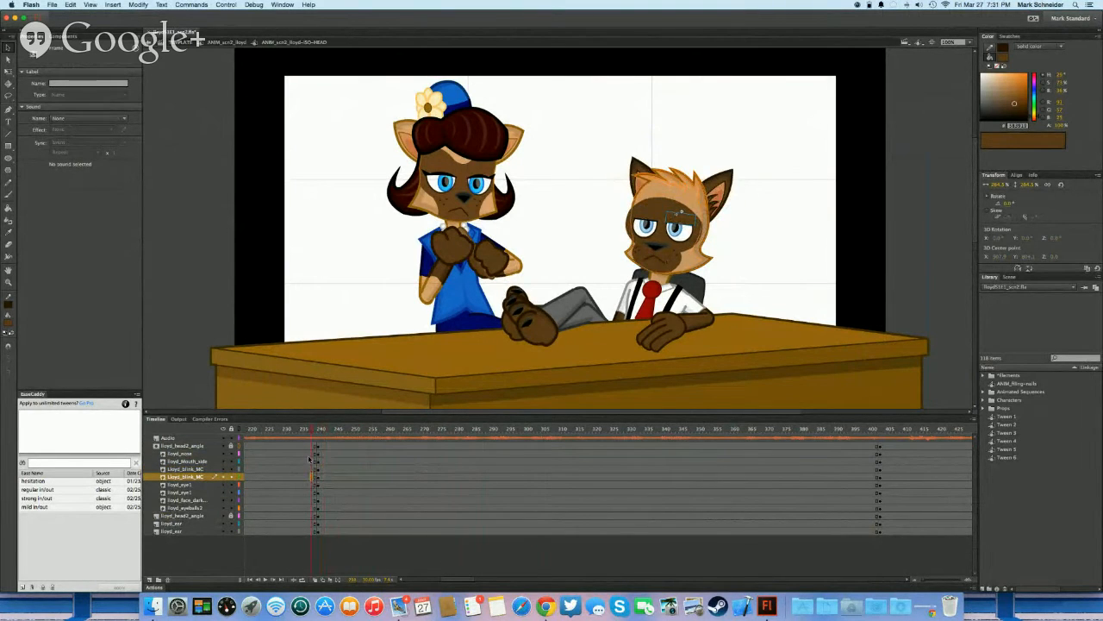
pyautogui.click(310, 459)
pyautogui.moveTo(307, 510)
pyautogui.mouseDown()
pyautogui.moveTo(344, 507)
pyautogui.moveTo(309, 508)
pyautogui.moveTo(324, 461)
pyautogui.moveTo(307, 515)
pyautogui.moveTo(319, 512)
pyautogui.mouseUp()
pyautogui.click(295, 508)
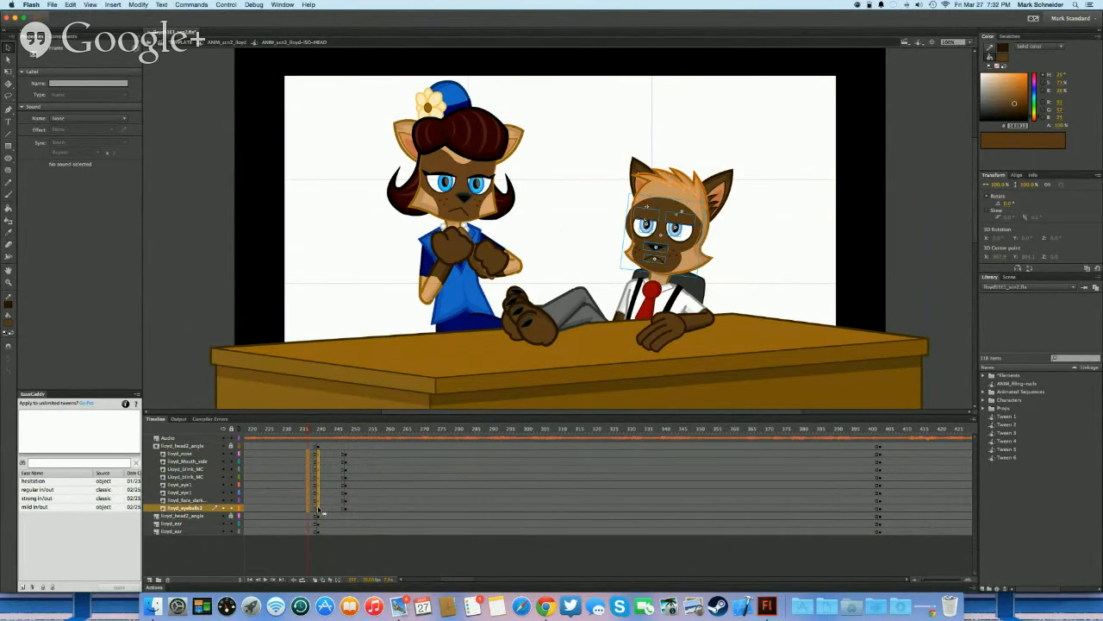
# Compare Lloyd's facial poses between about frames 240 and 251 of the head symbol
pyautogui.click(322, 510)
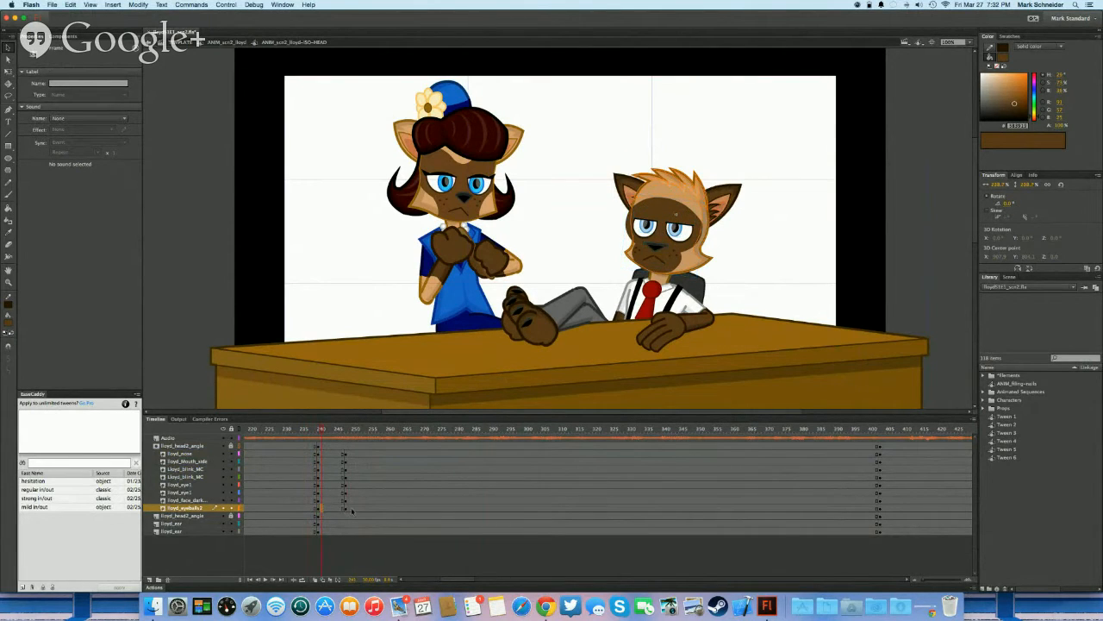
pyautogui.click(352, 510)
pyautogui.click(333, 510)
pyautogui.click(356, 510)
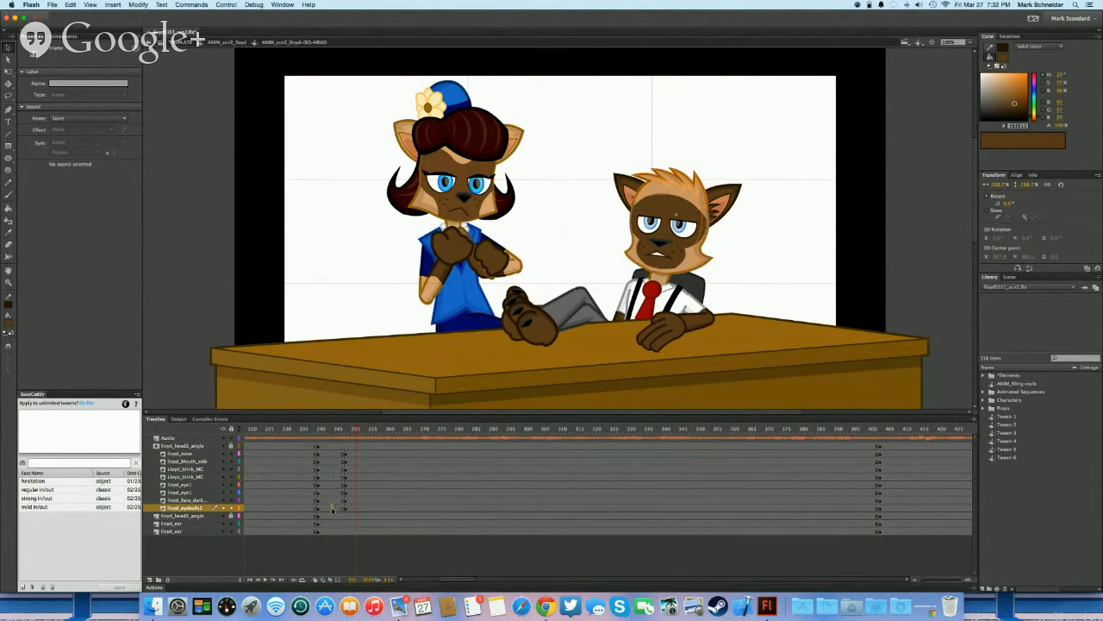
pyautogui.moveTo(331, 510); pyautogui.dragTo(371, 451)
pyautogui.click(362, 509)
# Add keyframes at about frame 247 on both of Lloyd's ear layers and copy the earlier ear pose onto frame 239
pyautogui.click(332, 516)
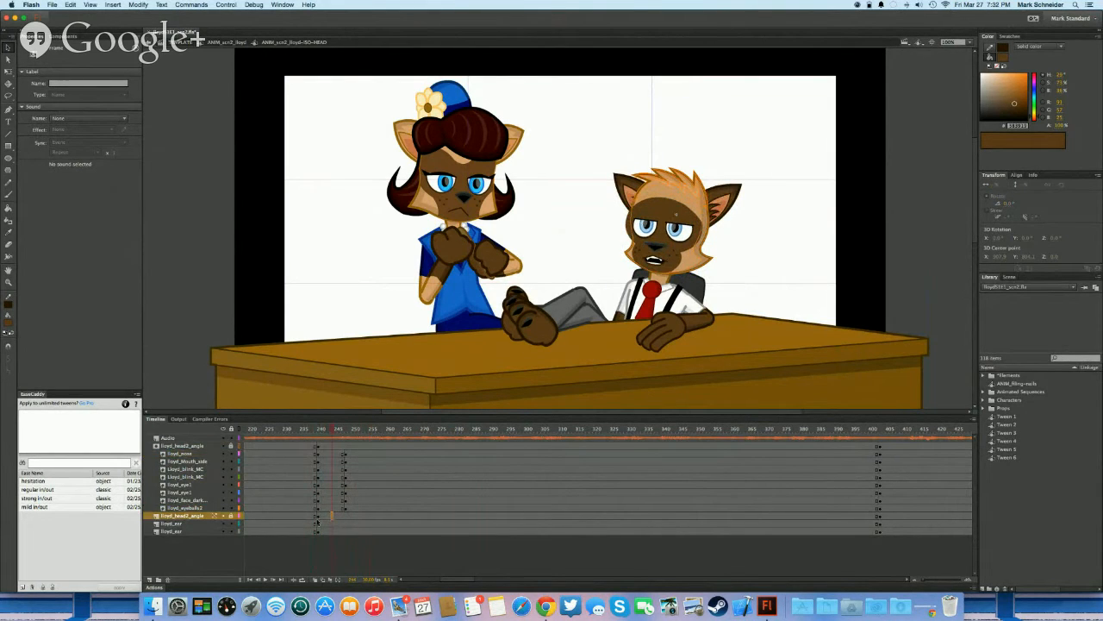
pyautogui.click(316, 530)
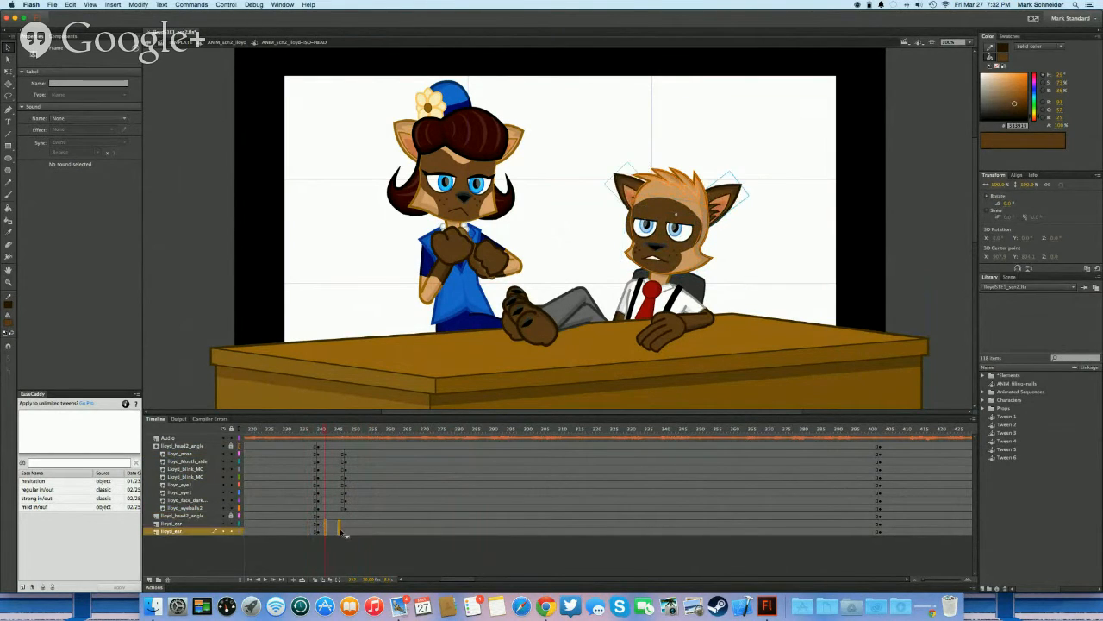
pyautogui.click(304, 528)
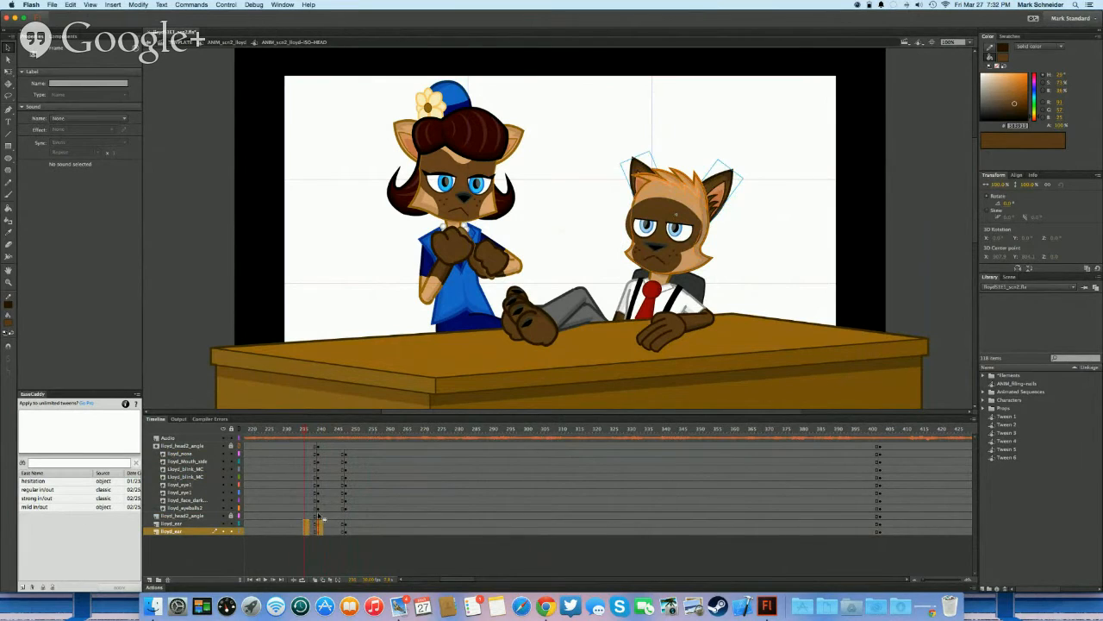
# Create classic tweens with ease out on Lloyd's facial and ear layers between about frames 239 and 247, and play the head turn
pyautogui.moveTo(318, 508); pyautogui.dragTo(330, 453)
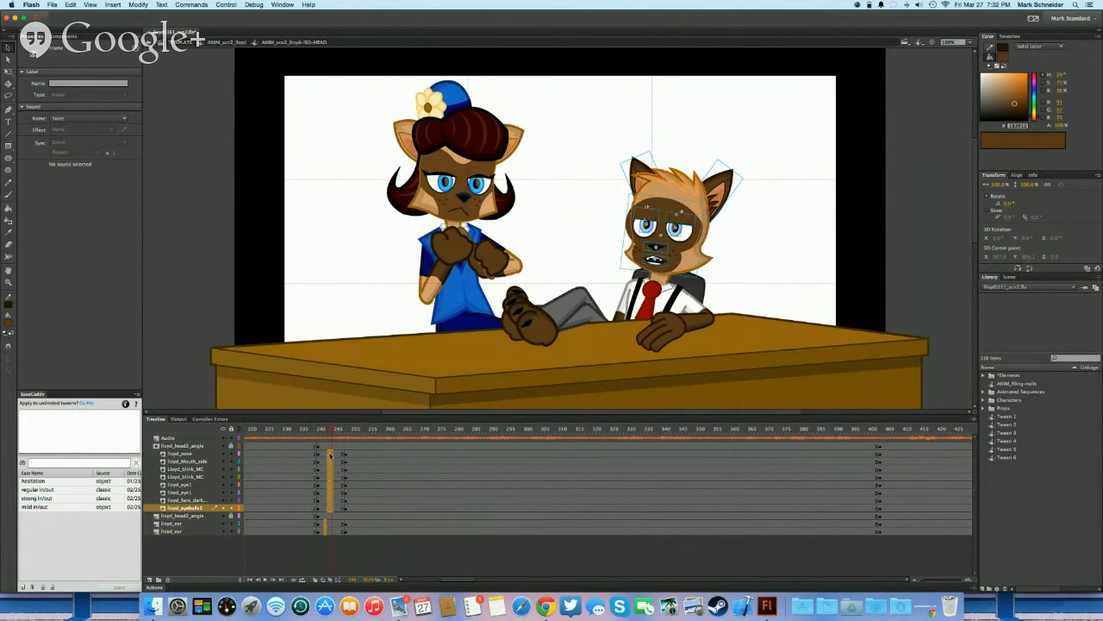
pyautogui.press('F3')
pyautogui.moveTo(170, 107); pyautogui.dragTo(190, 107)
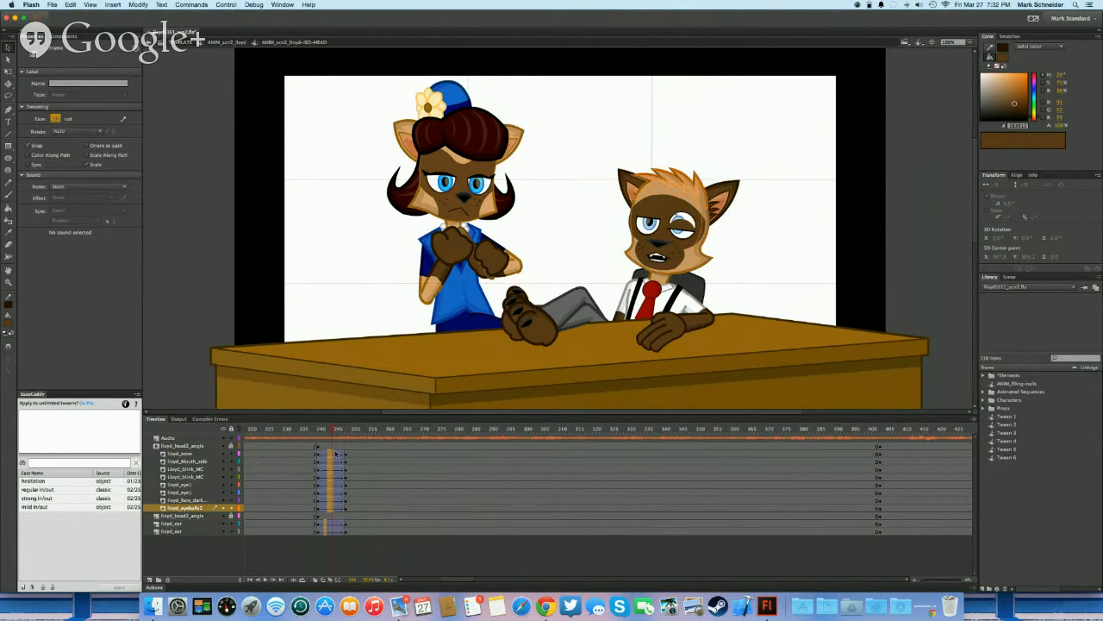
pyautogui.click(316, 475)
pyautogui.press('Return')
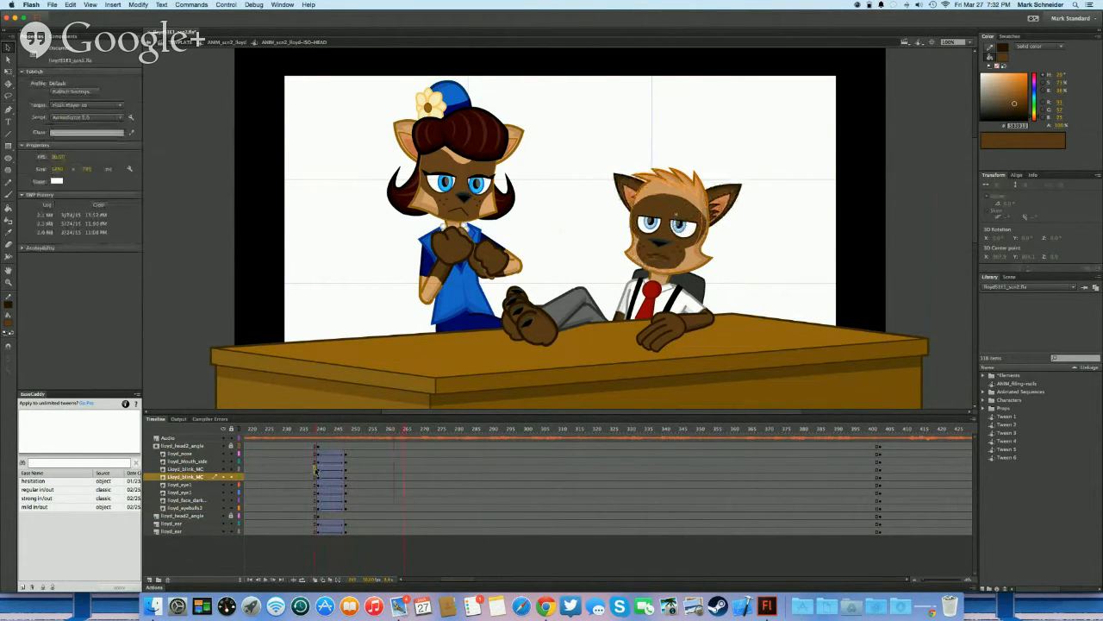
pyautogui.click(315, 468)
pyautogui.moveTo(326, 454); pyautogui.dragTo(347, 454)
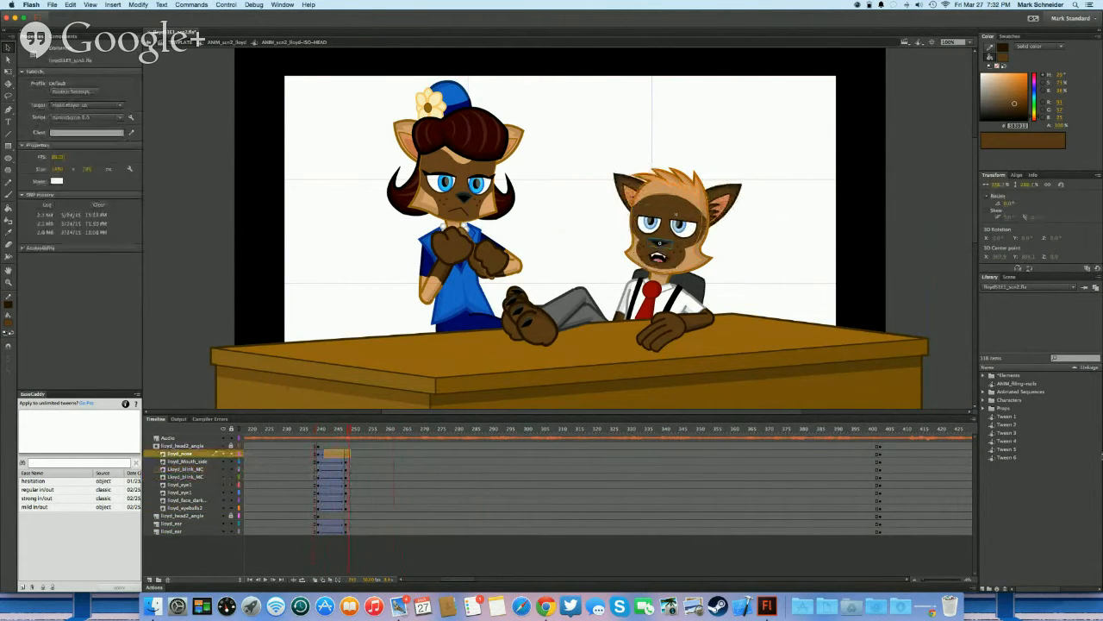
# Delete the stray symbols Tween 1 through Tween 6 from the library
pyautogui.click(1009, 417)
pyautogui.keyDown('shift'); pyautogui.click(1007, 457); pyautogui.keyUp('shift')
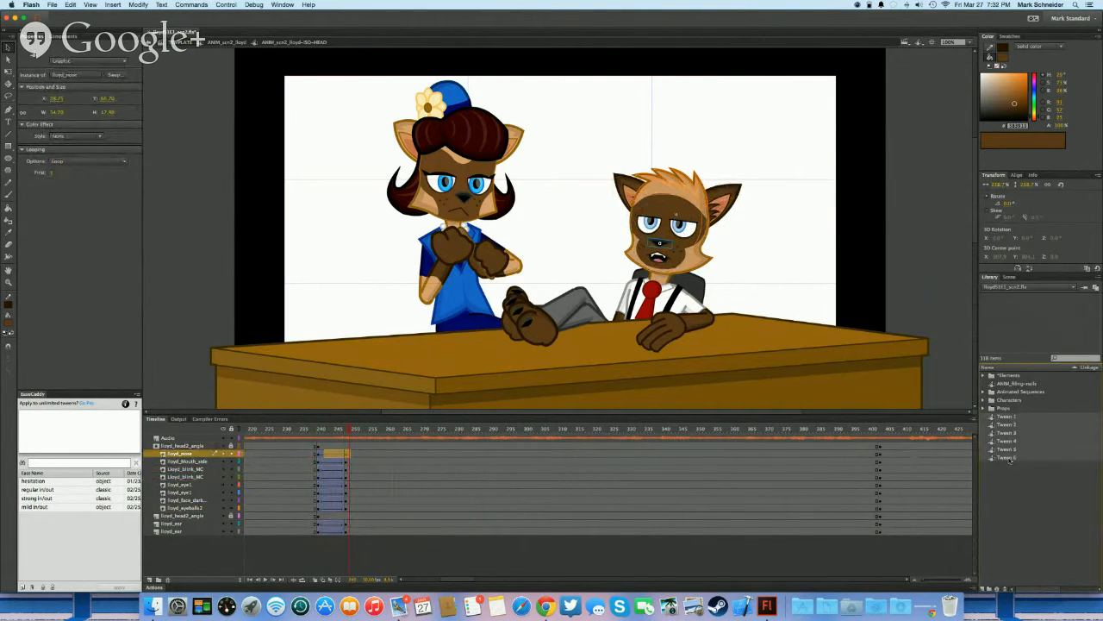
pyautogui.press('Delete')
# Inspect the Lloyd_blink_MC eyelid with Free Transform at both ends of the head-turn tween and replay the turn
pyautogui.moveTo(315, 453); pyautogui.dragTo(347, 454)
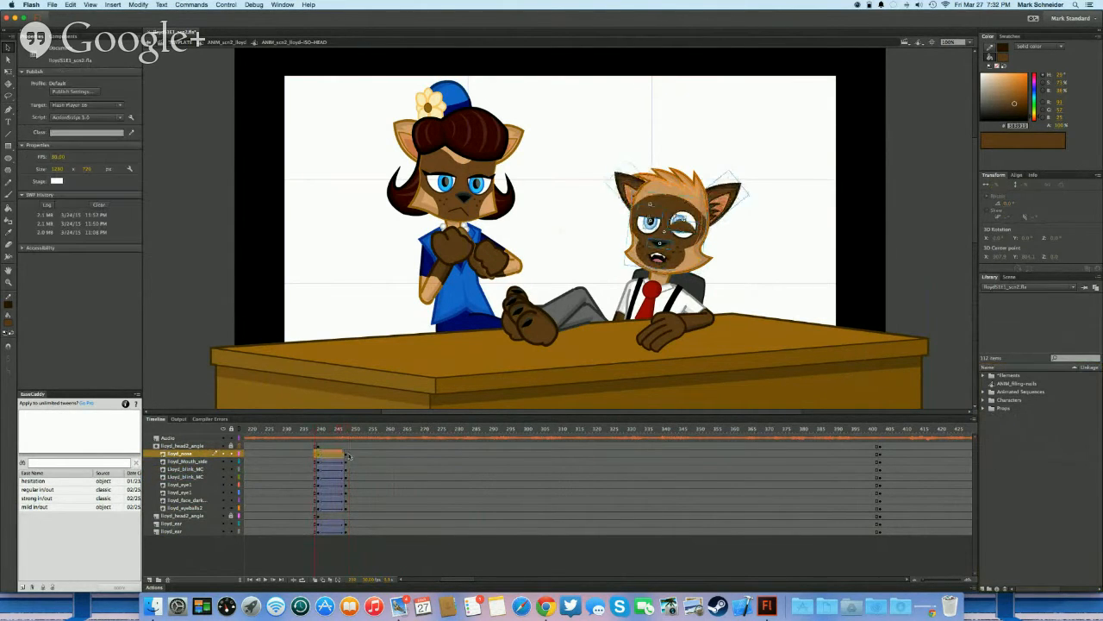
pyautogui.click(687, 222)
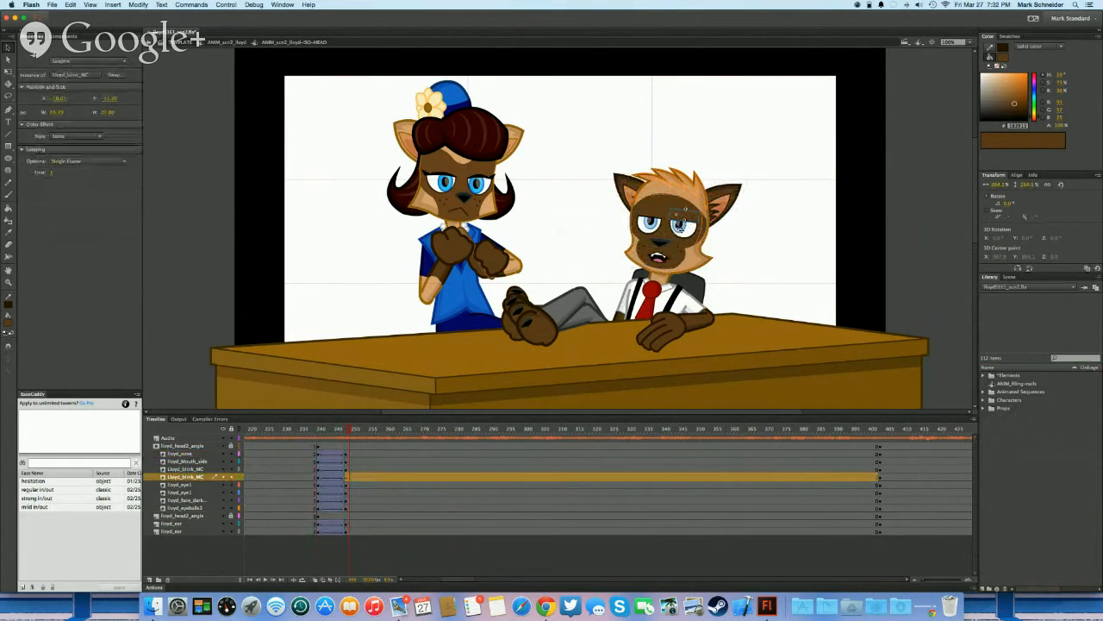
pyautogui.press('q')
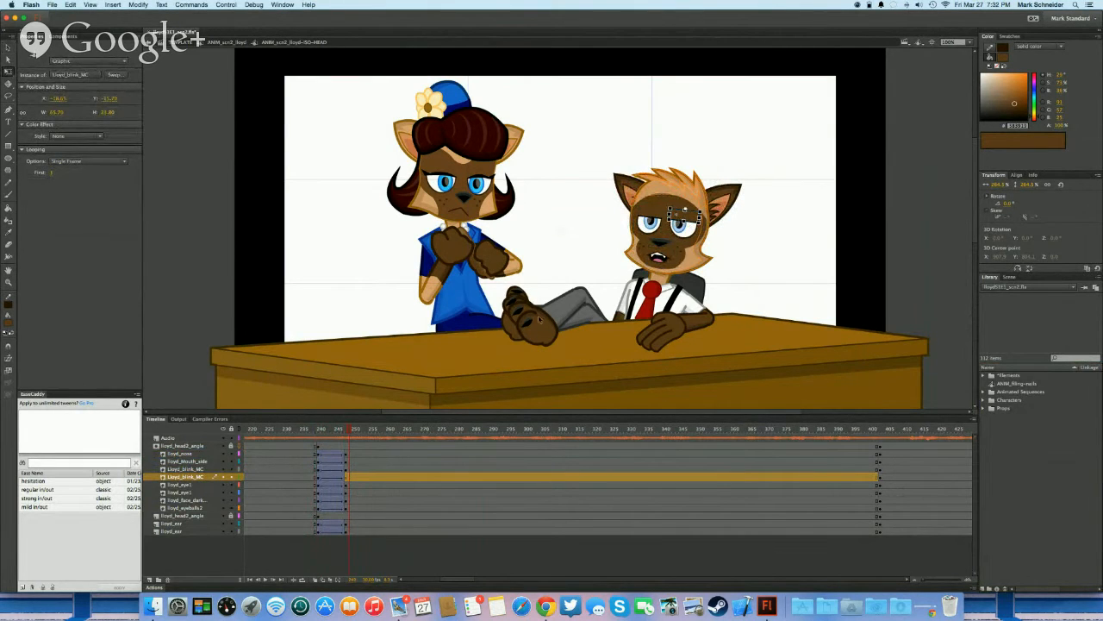
pyautogui.click(318, 477)
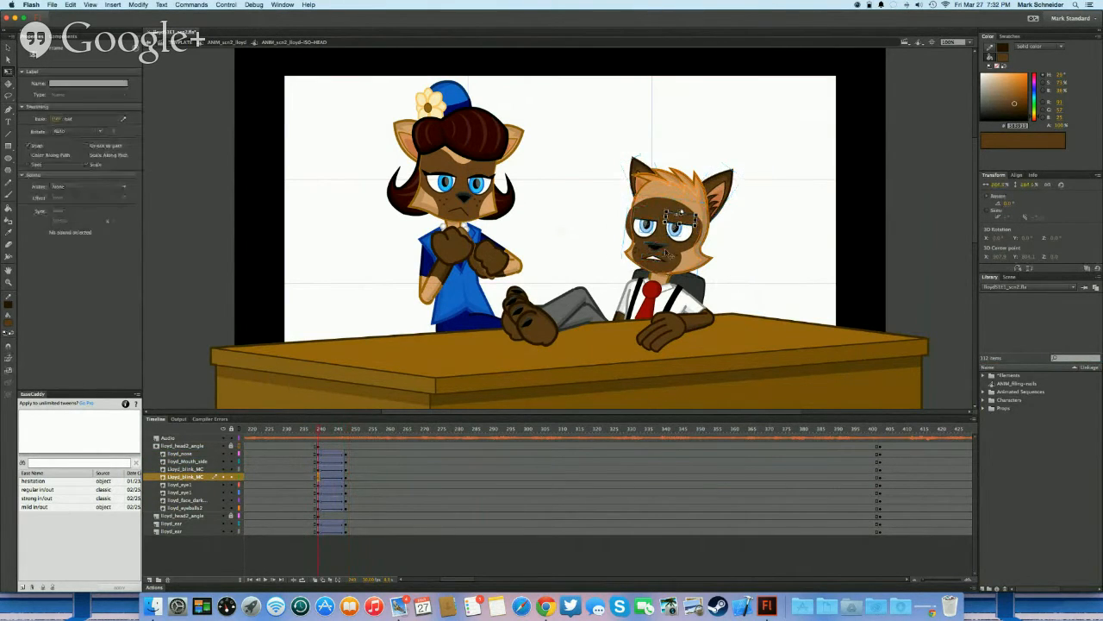
pyautogui.click(681, 214)
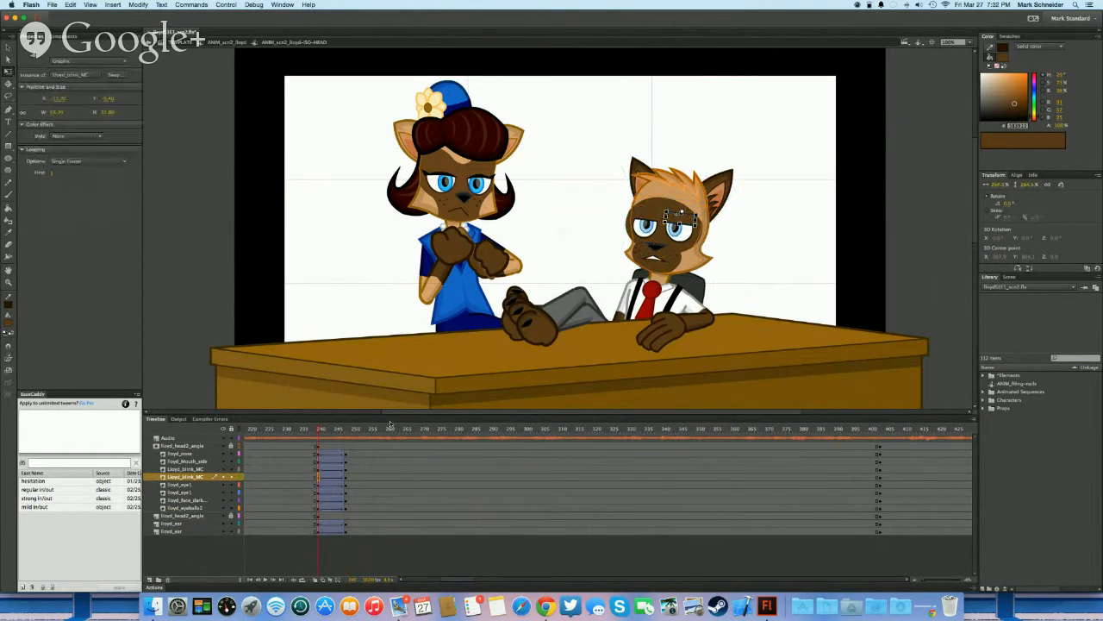
pyautogui.click(310, 469)
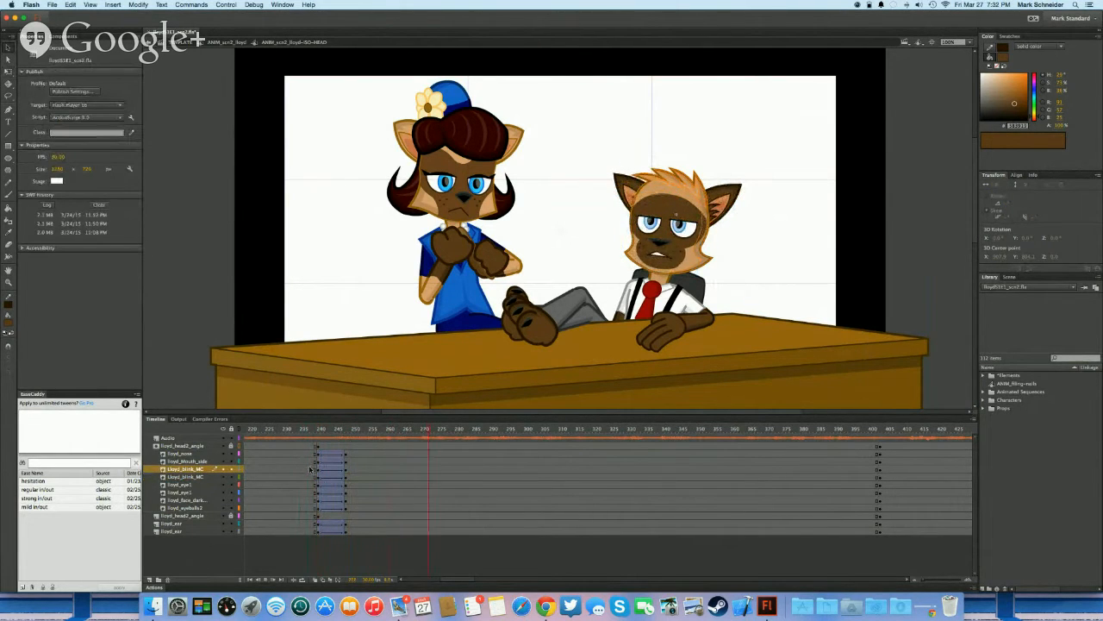
pyautogui.click(267, 460)
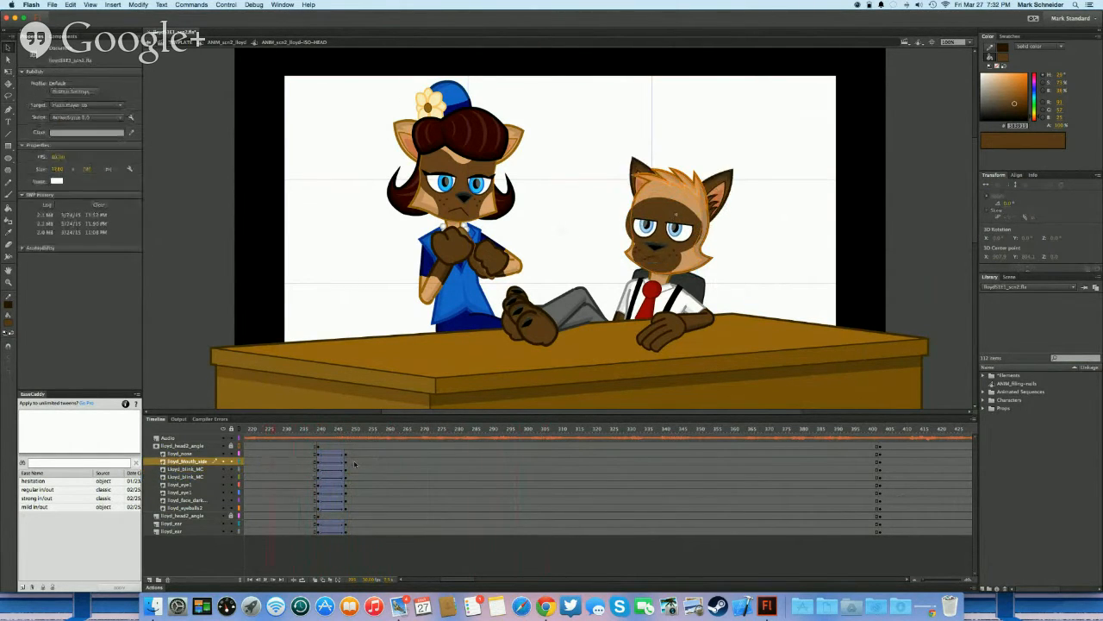
pyautogui.press('Return')
pyautogui.press('Return')
# Play Lloyd's parent animation from about frame 240, and reopen his head symbol near frame 285
pyautogui.doubleClick(238, 317)
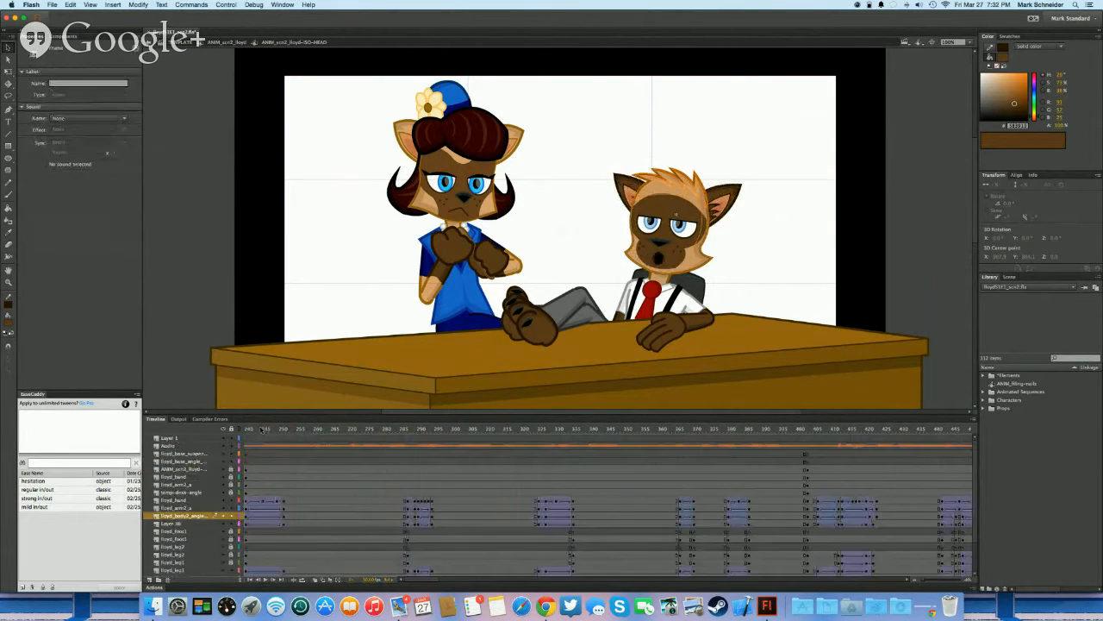
pyautogui.moveTo(393, 485)
pyautogui.mouseDown()
pyautogui.moveTo(479, 485)
pyautogui.moveTo(398, 488)
pyautogui.mouseUp()
pyautogui.press('Return')
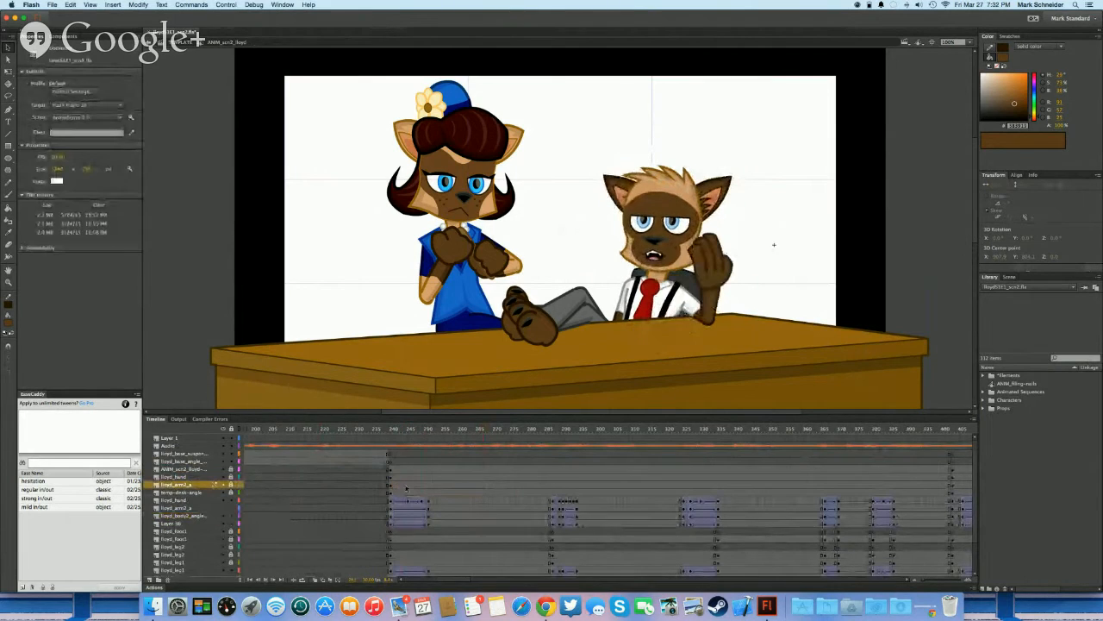
pyautogui.click(555, 505)
pyautogui.doubleClick(664, 233)
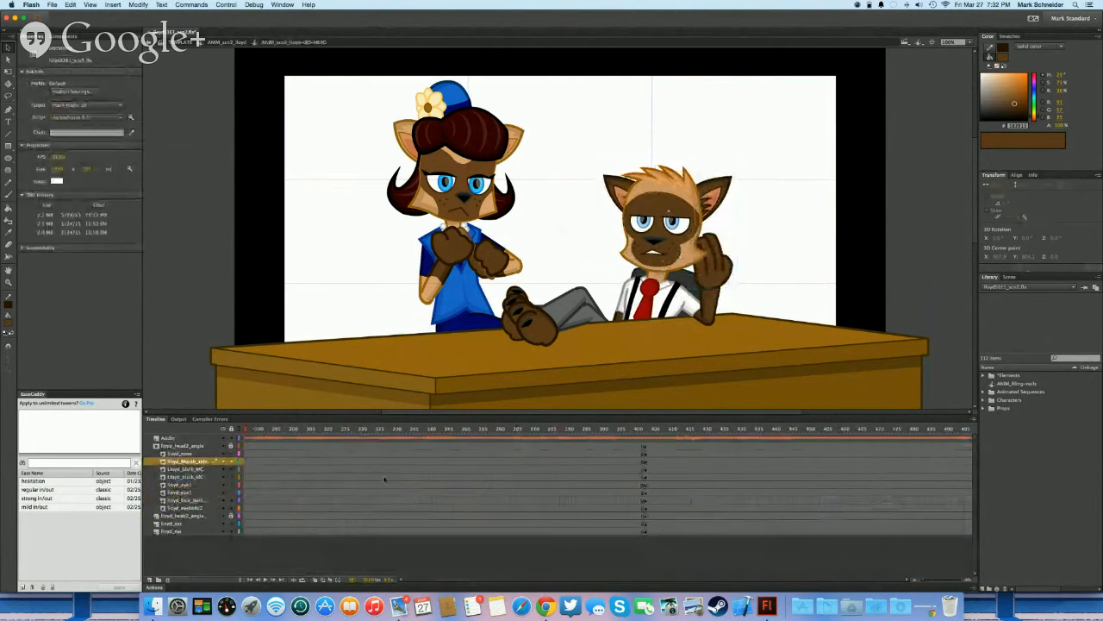
pyautogui.hscroll(-5, 385, 479)
pyautogui.click(456, 500)
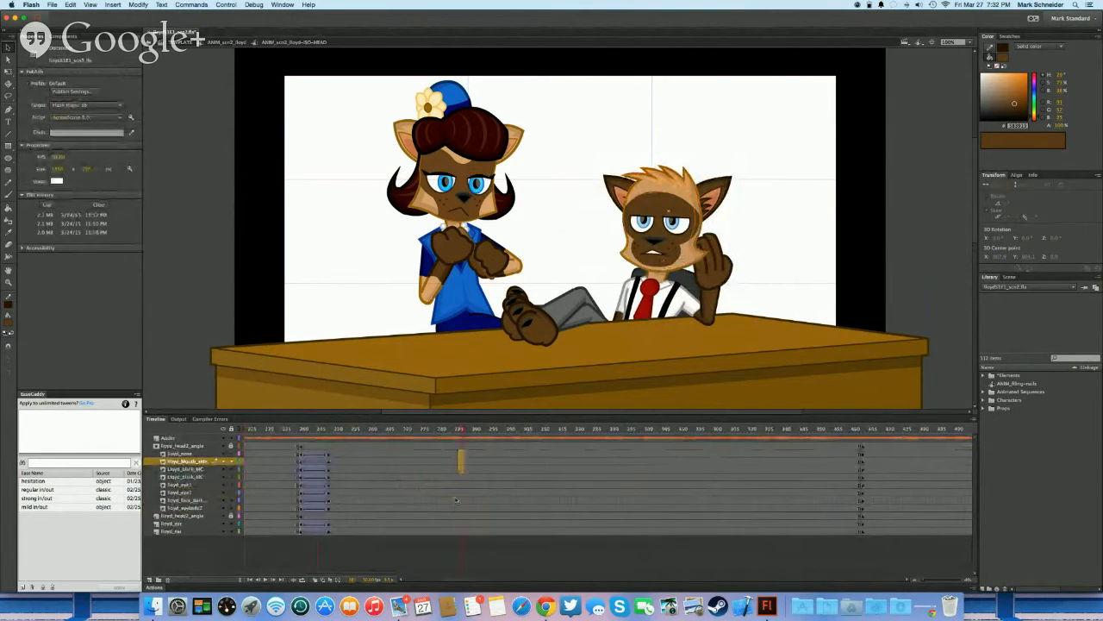
# Insert keyframes on both Lloyd_blink_MC layers at about frame 268
pyautogui.moveTo(456, 500); pyautogui.dragTo(462, 508)
pyautogui.click(428, 461)
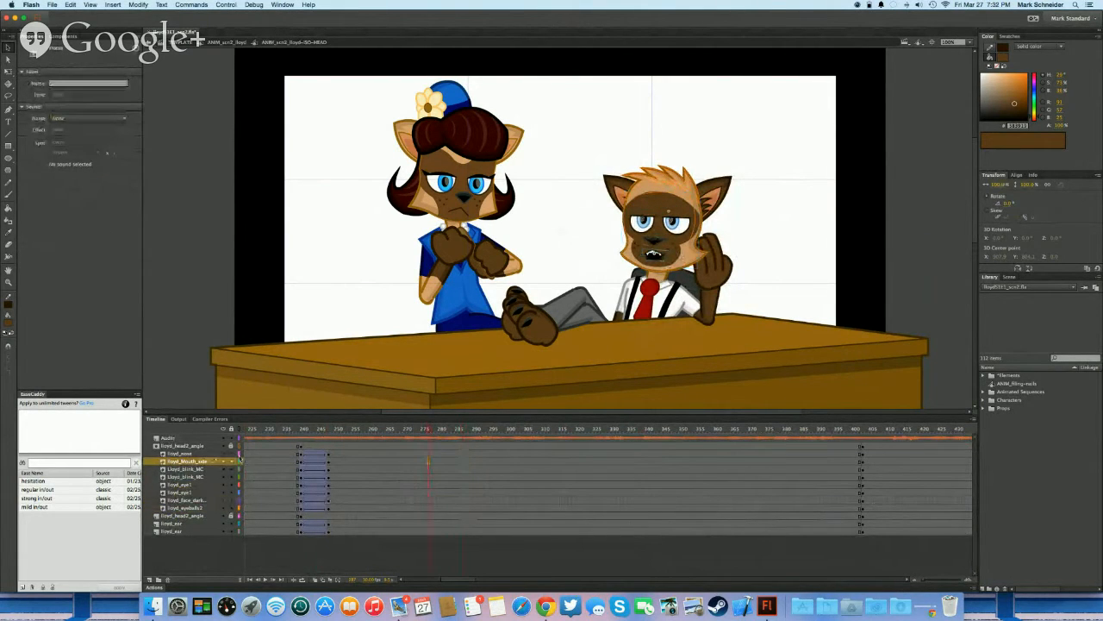
pyautogui.moveTo(365, 468); pyautogui.dragTo(365, 477)
pyautogui.moveTo(366, 478); pyautogui.dragTo(404, 475)
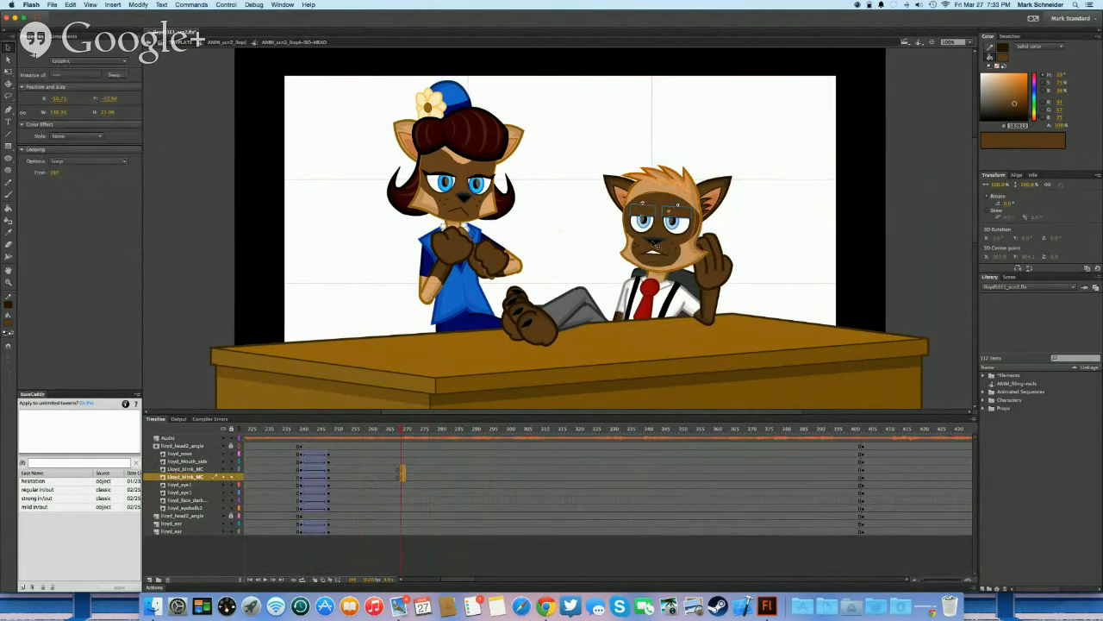
# Select both of Lloyd's eyelid symbols and set their looping so the blink animation plays from the new keyframes
pyautogui.click(585, 195)
pyautogui.click(642, 210)
pyautogui.keyDown('shift'); pyautogui.click(673, 212); pyautogui.keyUp('shift')
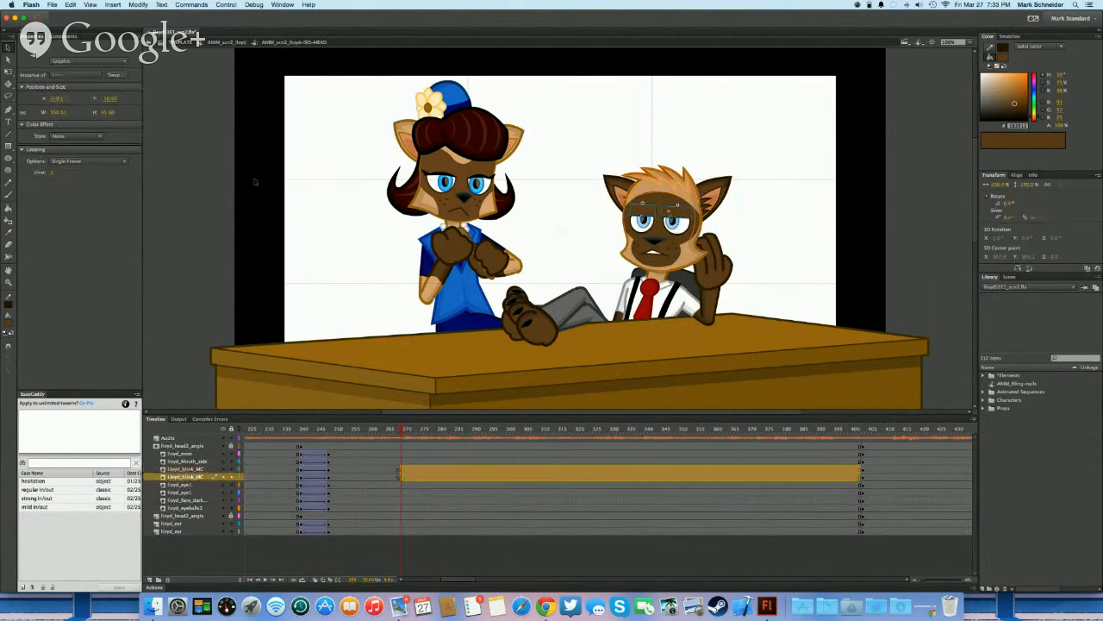
pyautogui.click(97, 161)
pyautogui.click(86, 156)
pyautogui.click(51, 174)
pyautogui.press('Return')
pyautogui.click(611, 249)
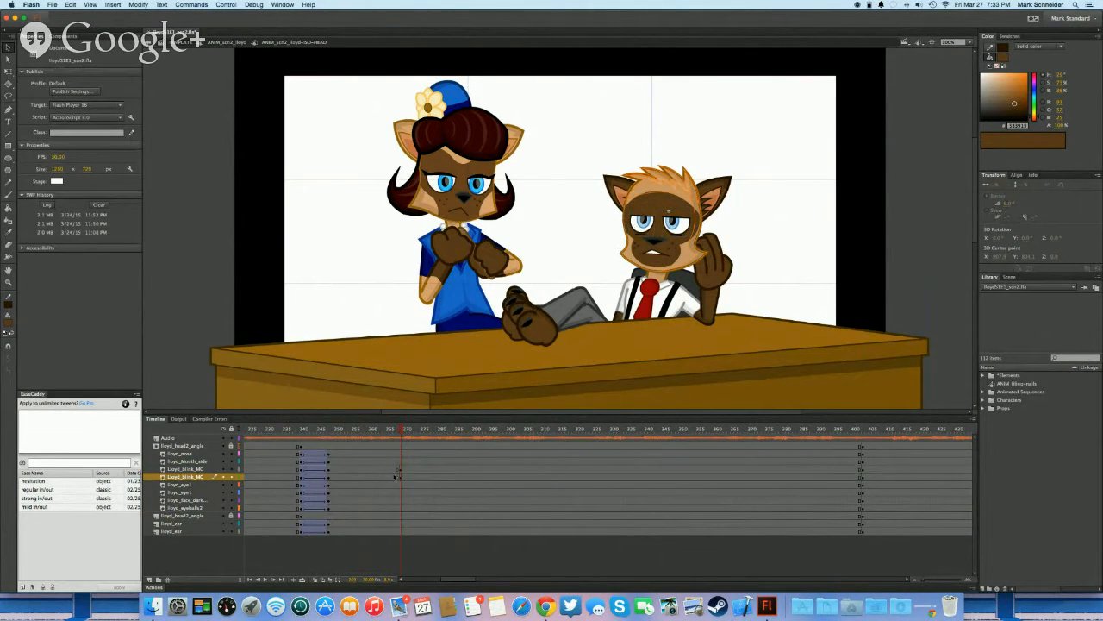
# Copy the half-lidded eyelid frames to about frame 282 on both Lloyd_blink_MC layers, and play the blink
pyautogui.moveTo(397, 475); pyautogui.dragTo(467, 475)
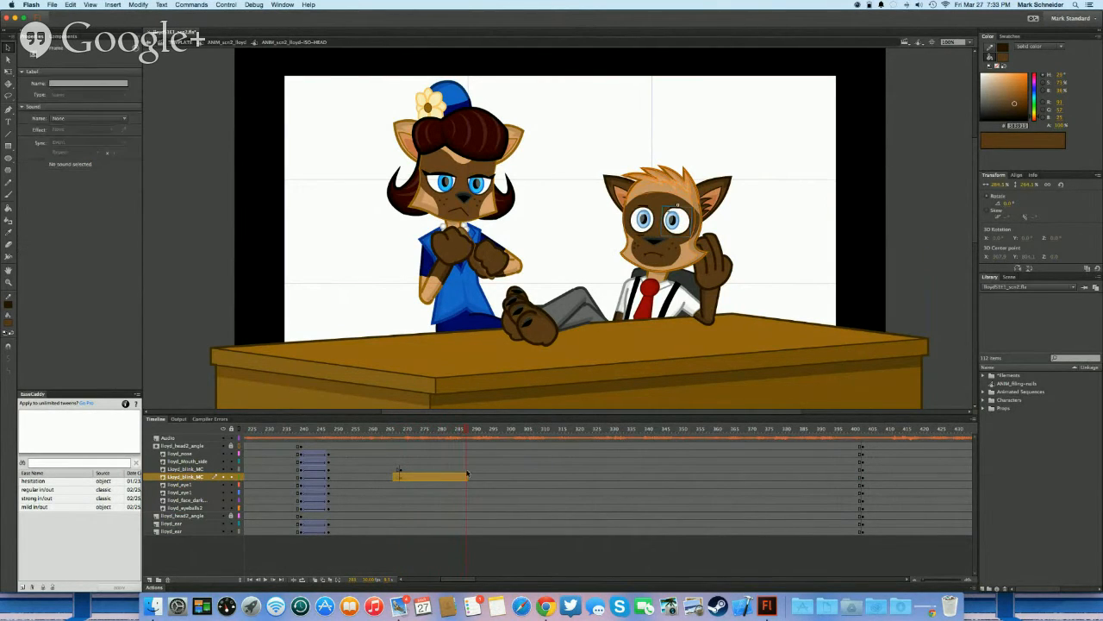
pyautogui.click(467, 475)
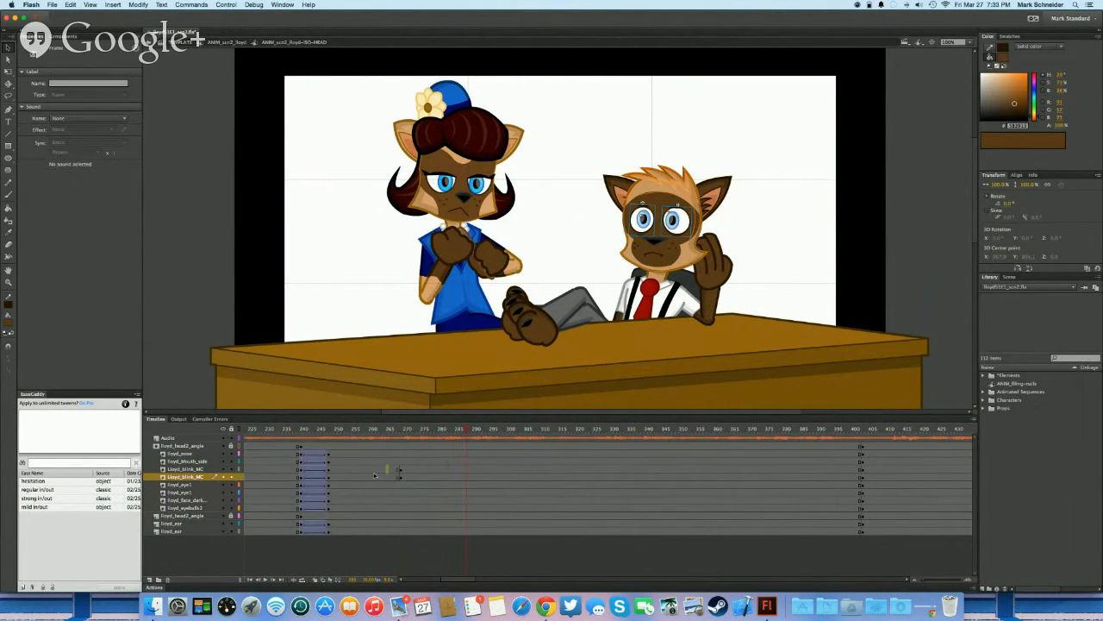
pyautogui.moveTo(374, 475); pyautogui.dragTo(371, 476)
pyautogui.moveTo(378, 476); pyautogui.dragTo(497, 477)
pyautogui.click(417, 475)
pyautogui.moveTo(490, 477); pyautogui.dragTo(473, 477)
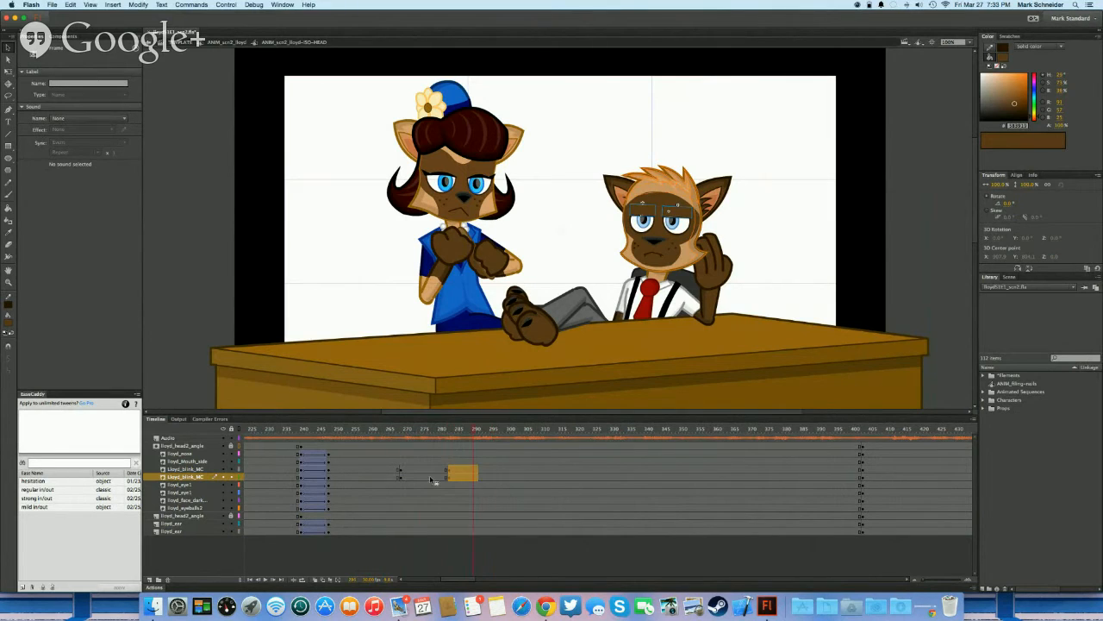
pyautogui.click(387, 475)
pyautogui.press('Return')
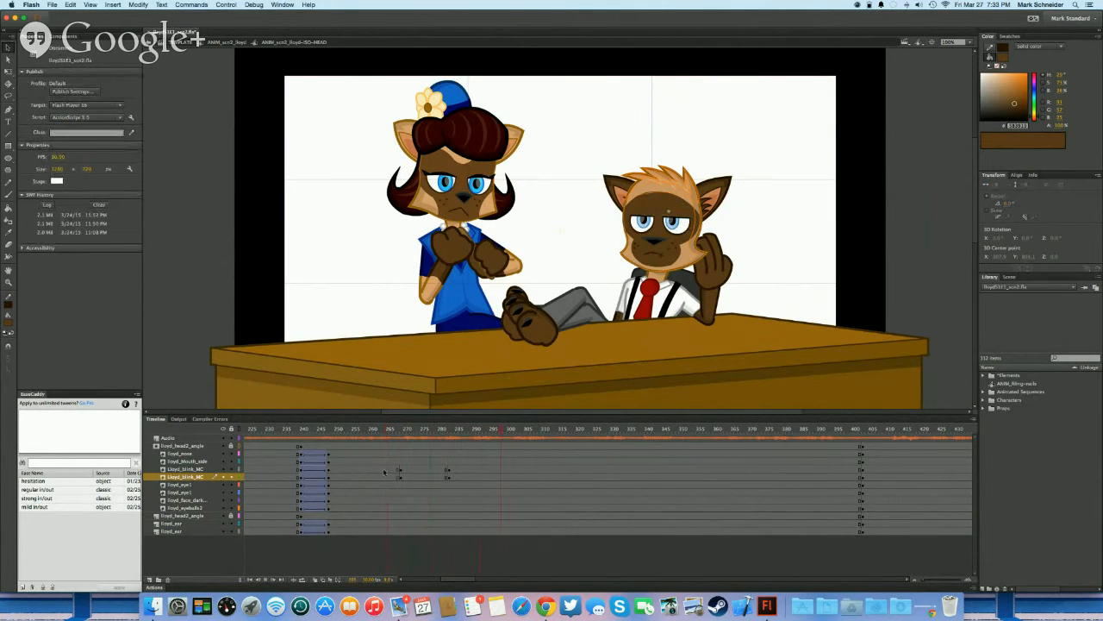
# Shift the blink keyframes on both Lloyd_blink_MC layers later, to about frames 283 and 297
pyautogui.doubleClick(328, 334)
pyautogui.moveTo(392, 482); pyautogui.dragTo(519, 474)
pyautogui.click(392, 501)
pyautogui.doubleClick(673, 230)
pyautogui.hscroll(-5, 475, 471)
pyautogui.click(445, 476)
pyautogui.doubleClick(540, 285)
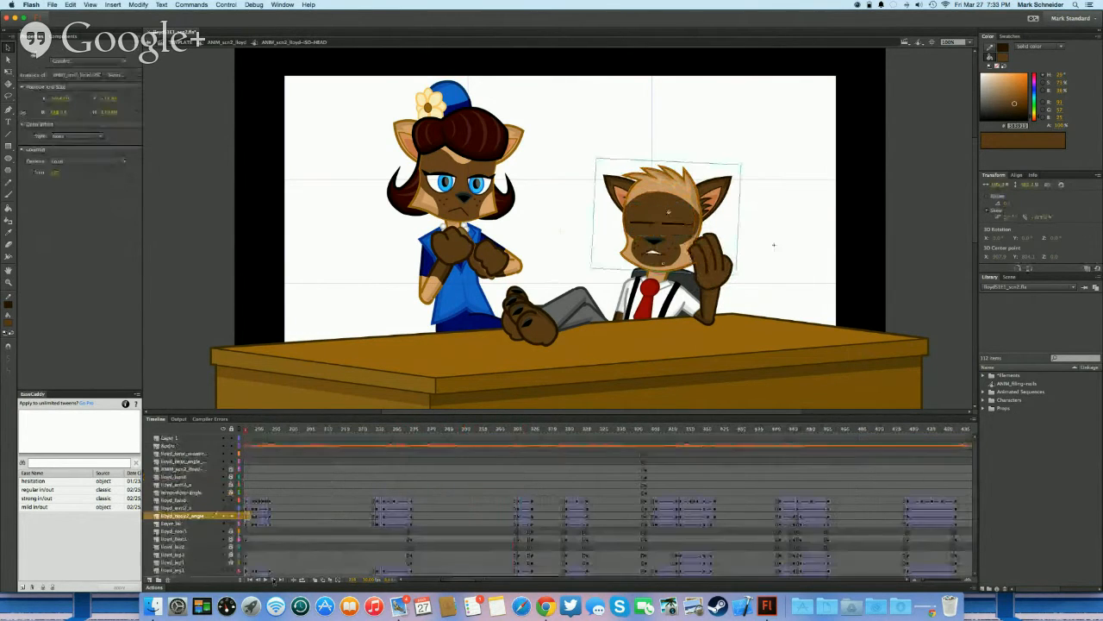
# Review the blink against Lloyd's hand movement in his parent animation from about frame 285 to 325
pyautogui.hscroll(-4, 330, 498)
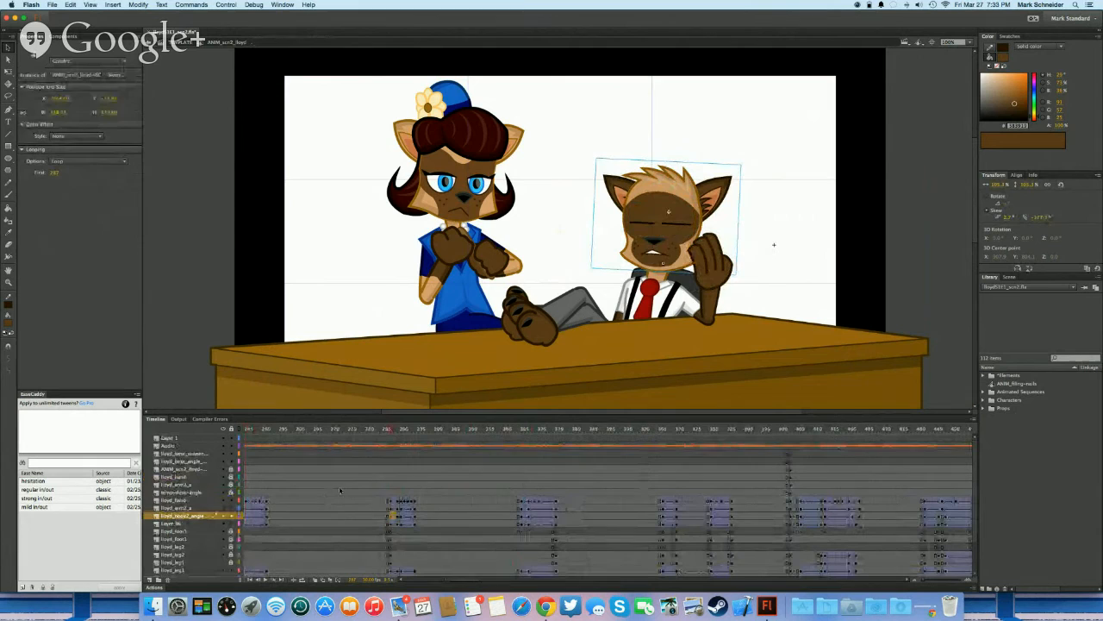
pyautogui.click(388, 493)
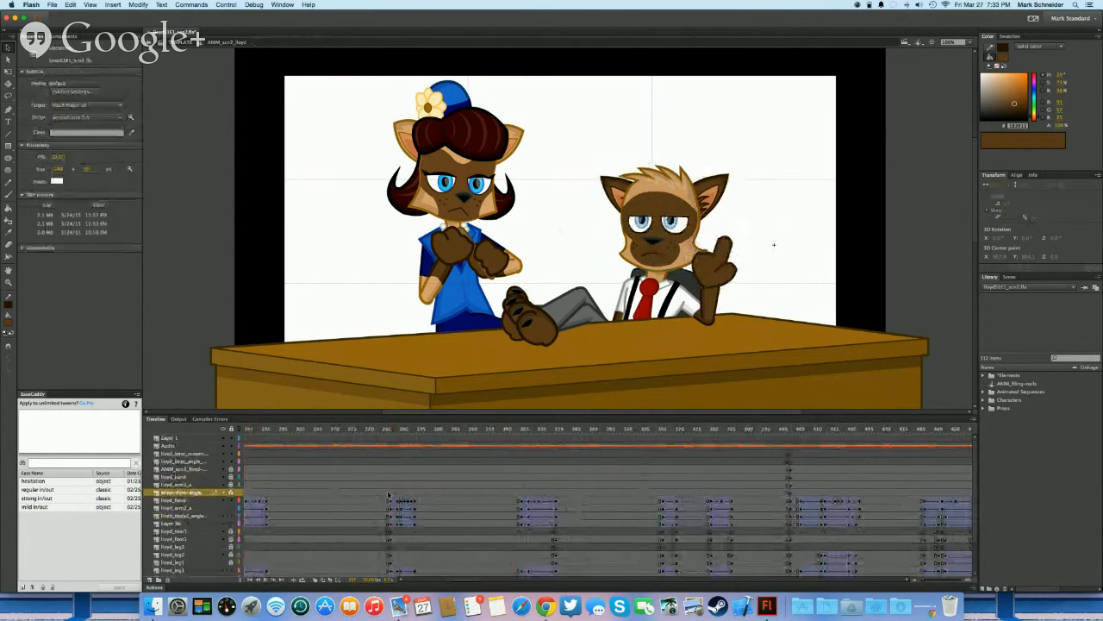
pyautogui.click(521, 500)
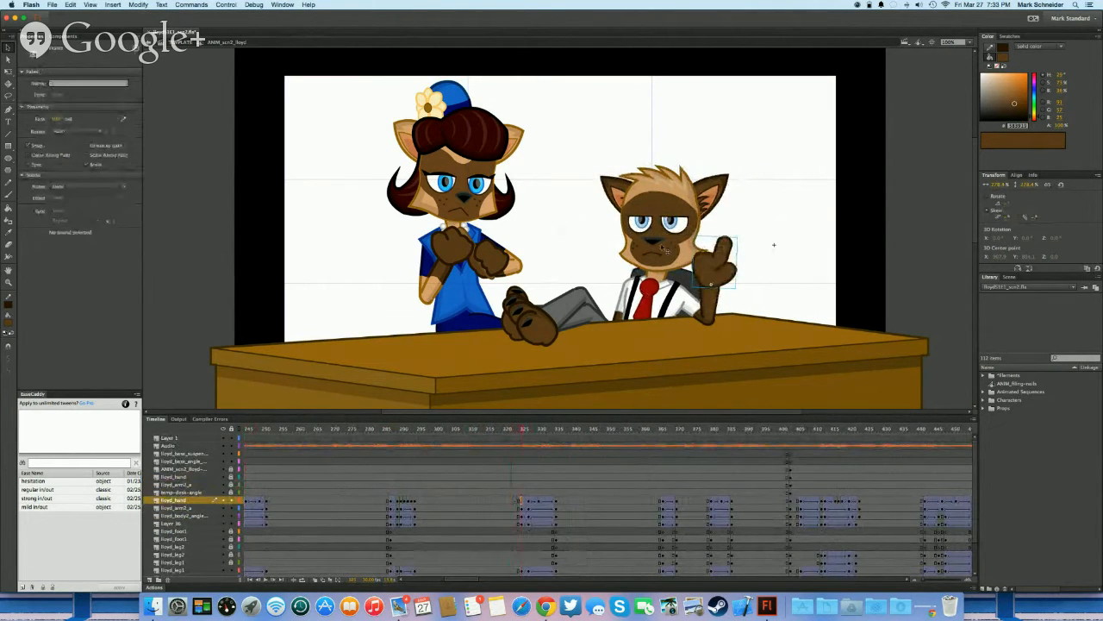
# Reopen Lloyd's head symbol, examine the eye and eyelid layers at the head turn near frame 239, and replay the blink
pyautogui.doubleClick(663, 248)
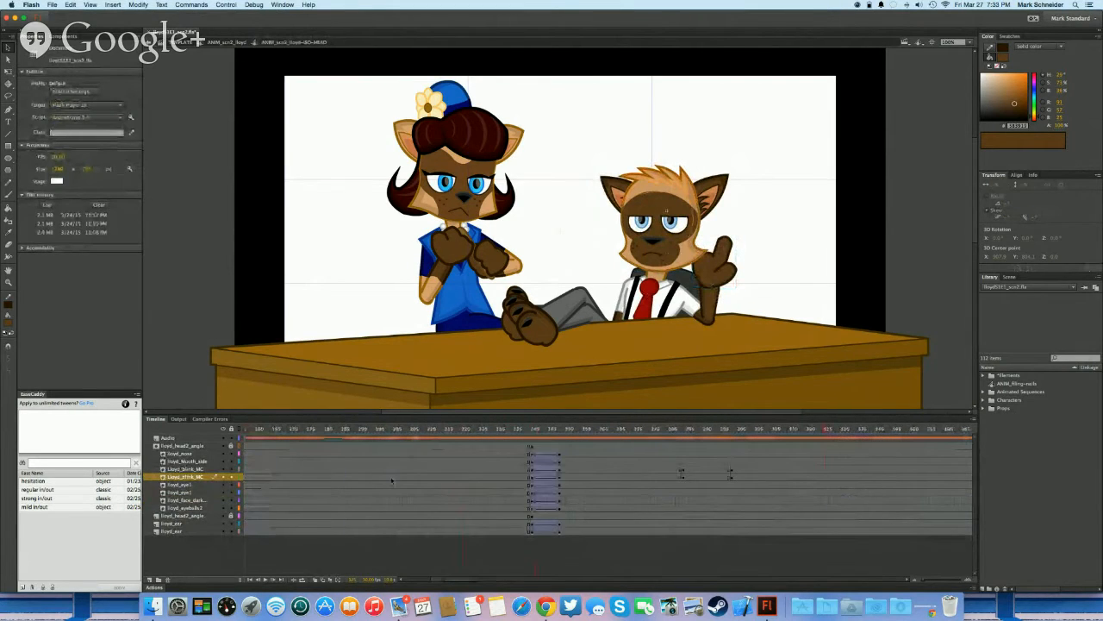
pyautogui.click(532, 468)
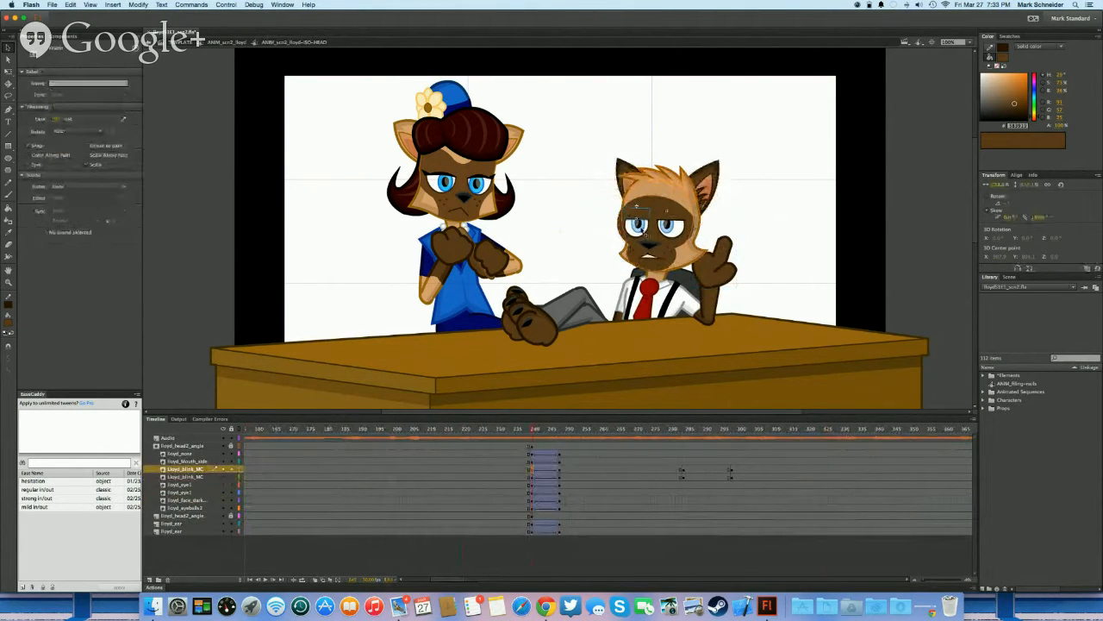
pyautogui.click(635, 223)
pyautogui.click(672, 227)
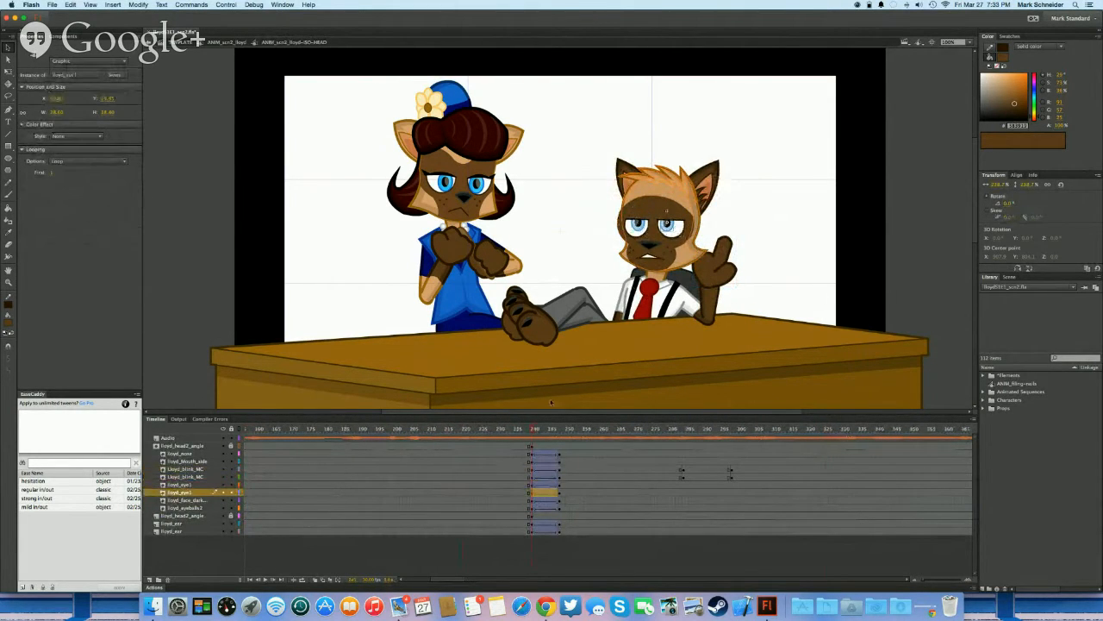
pyautogui.click(532, 462)
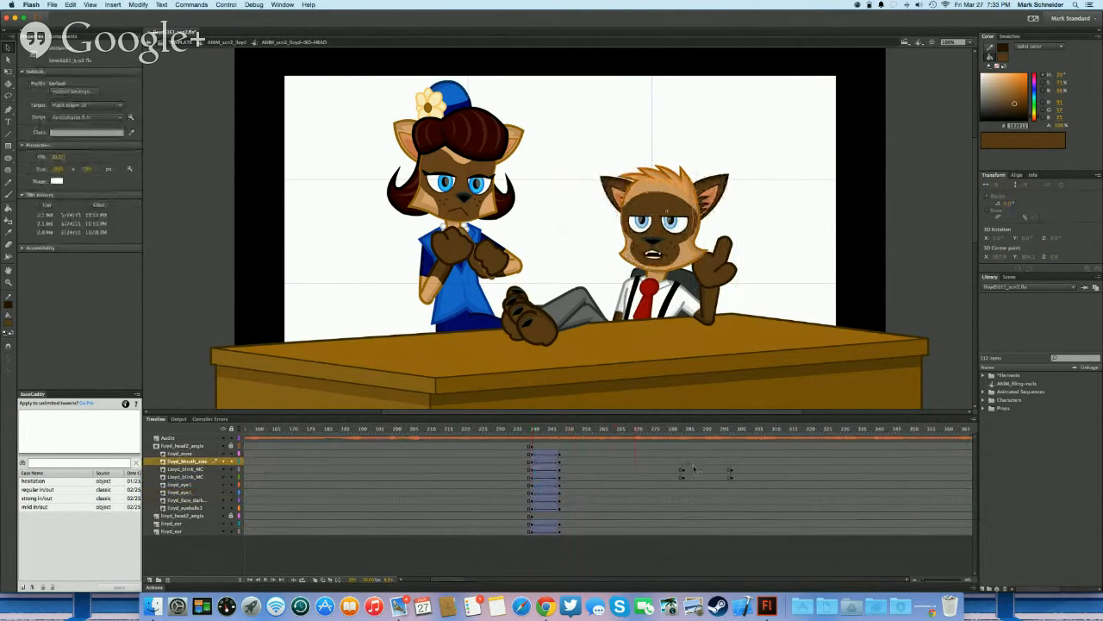
pyautogui.press('Return')
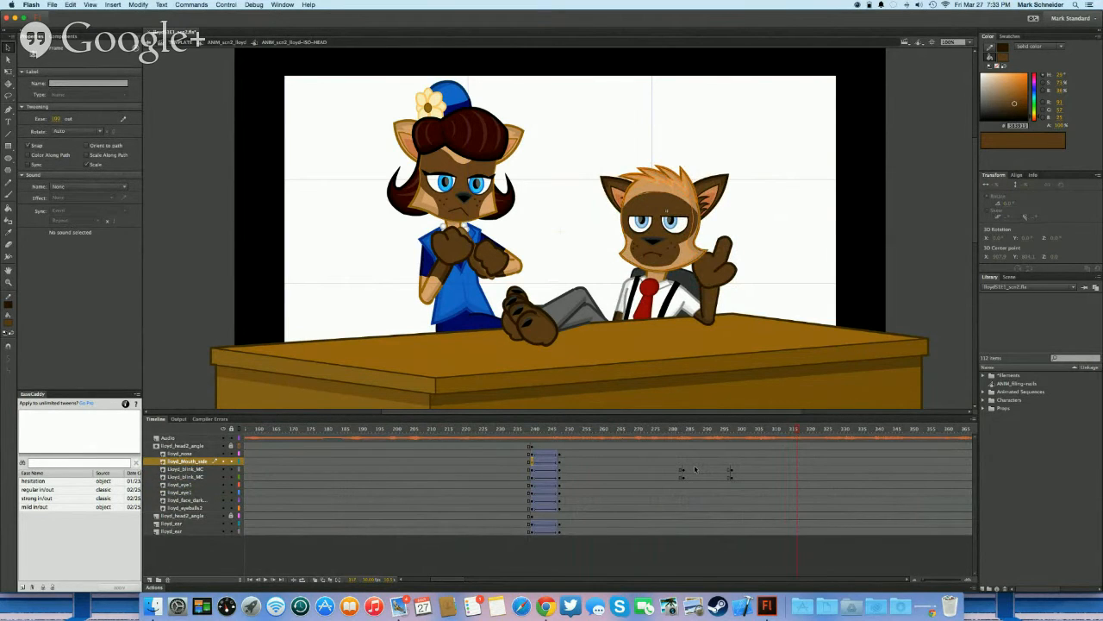
pyautogui.click(686, 471)
pyautogui.press('Return')
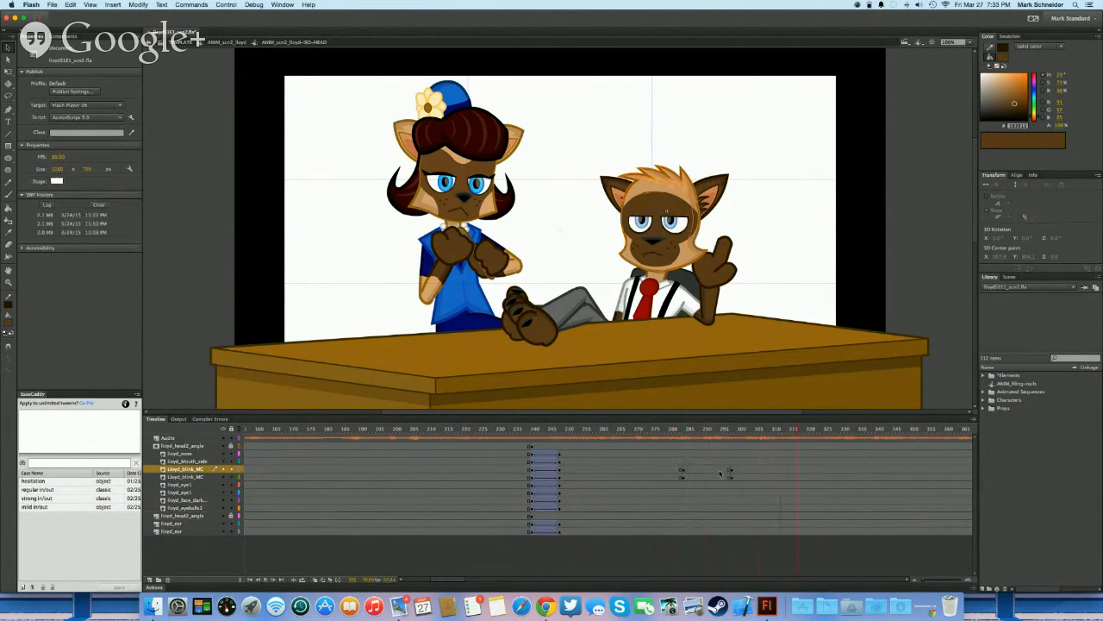
pyautogui.press('Return')
pyautogui.click(588, 476)
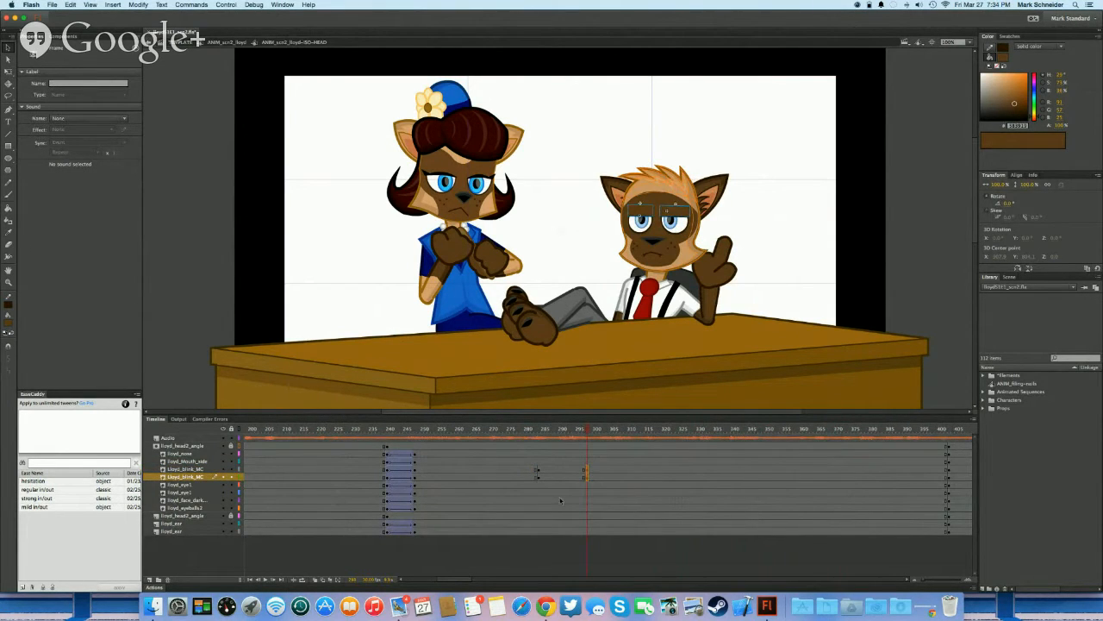
pyautogui.click(553, 508)
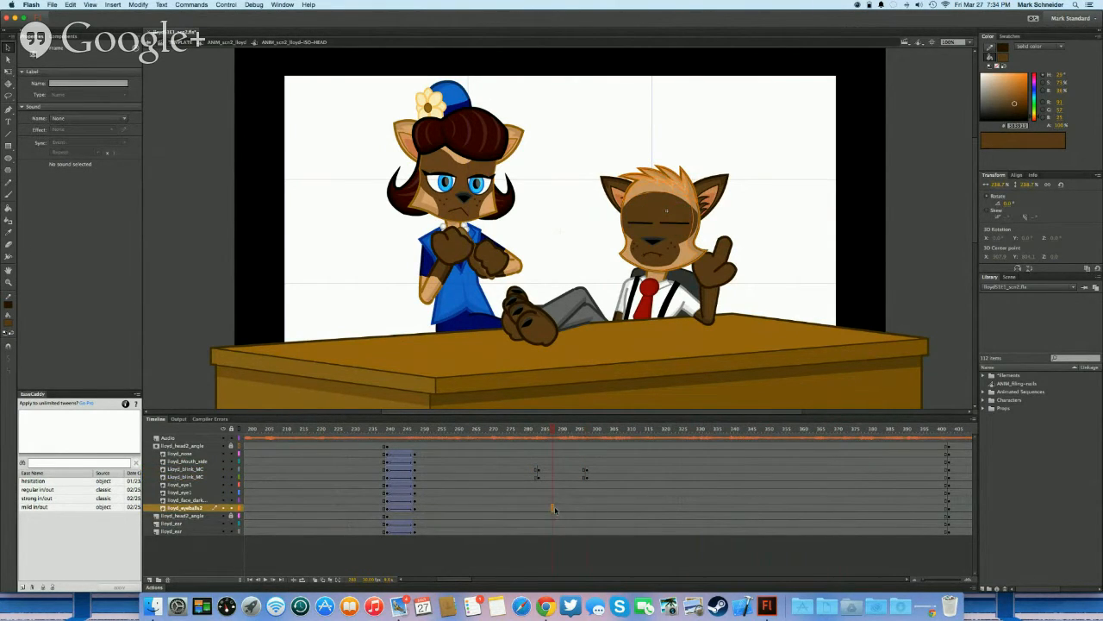
pyautogui.click(564, 530)
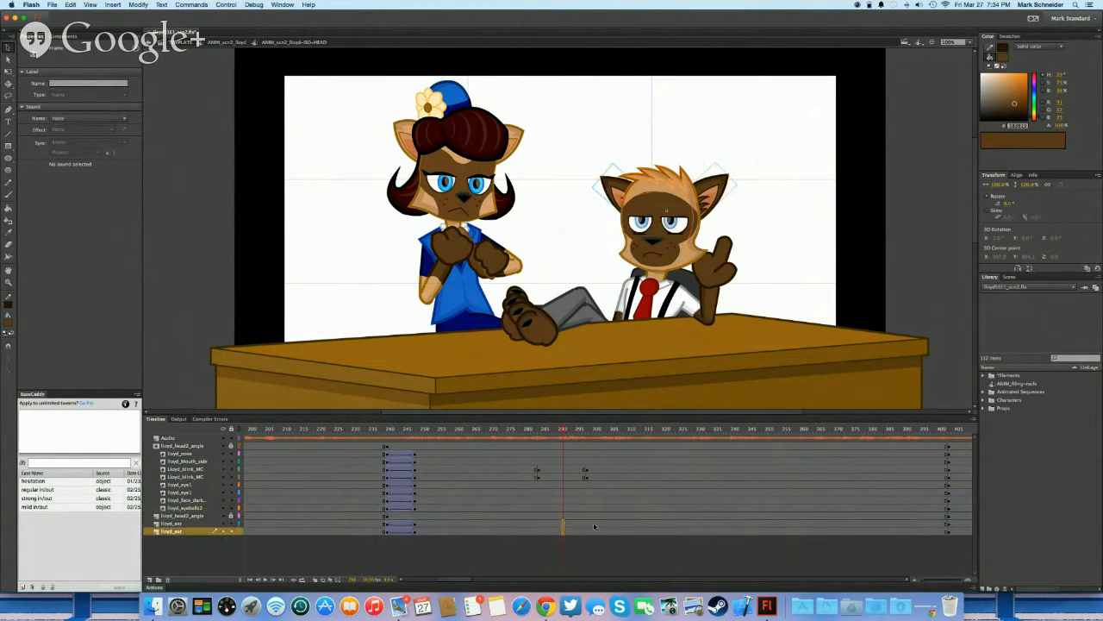
pyautogui.moveTo(541, 516); pyautogui.dragTo(618, 519)
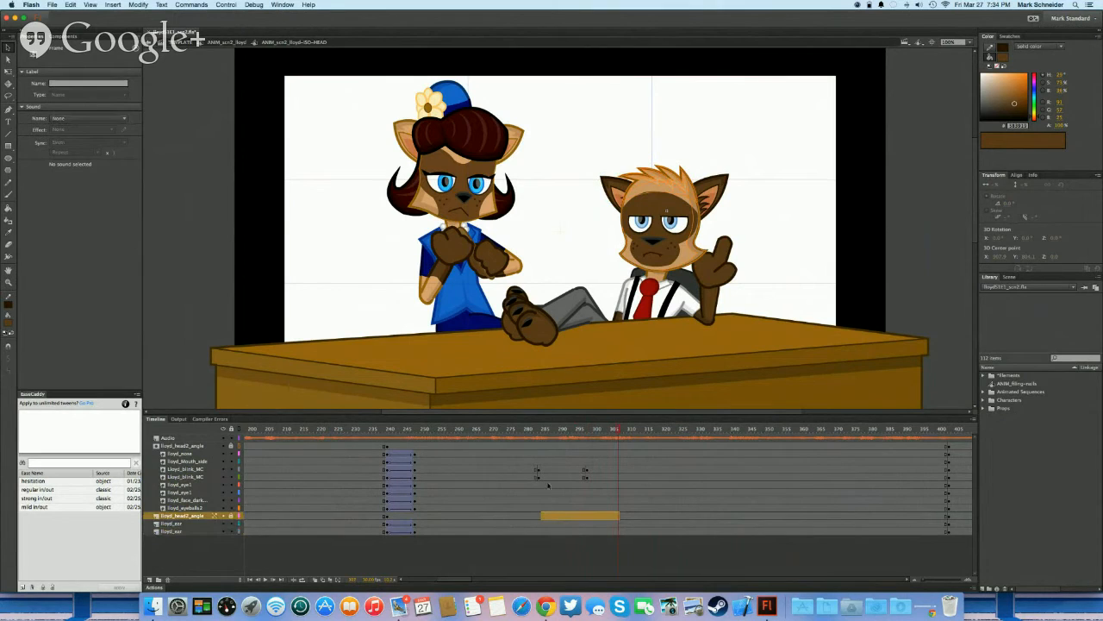
# Return to Lloyd's parent animation and play his hand movements around frames 280 and 325
pyautogui.doubleClick(604, 315)
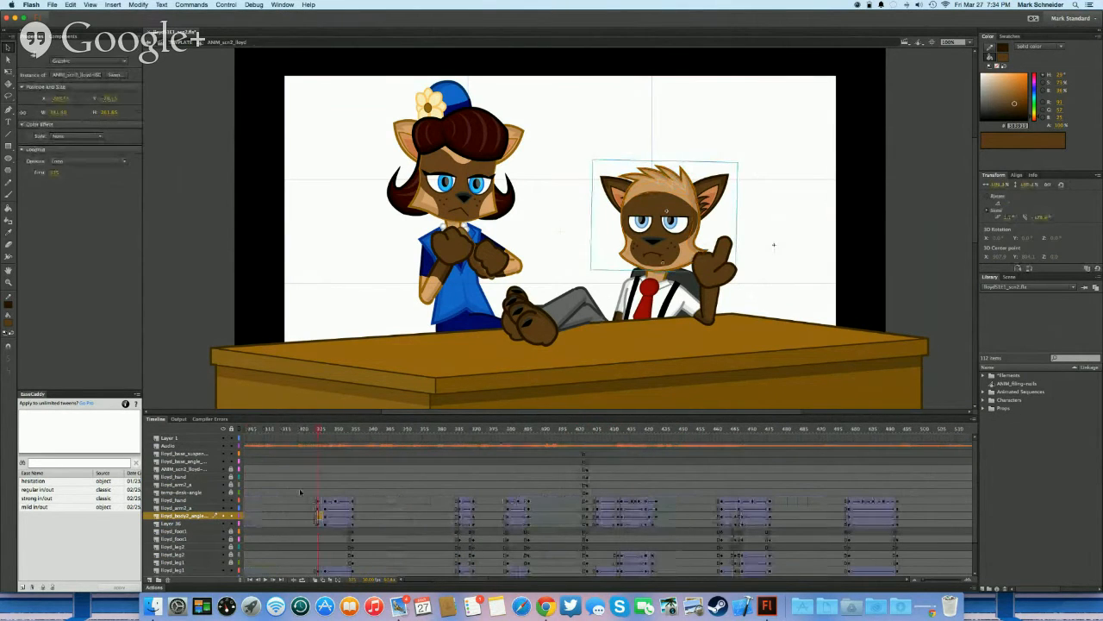
pyautogui.click(322, 493)
pyautogui.press('Return')
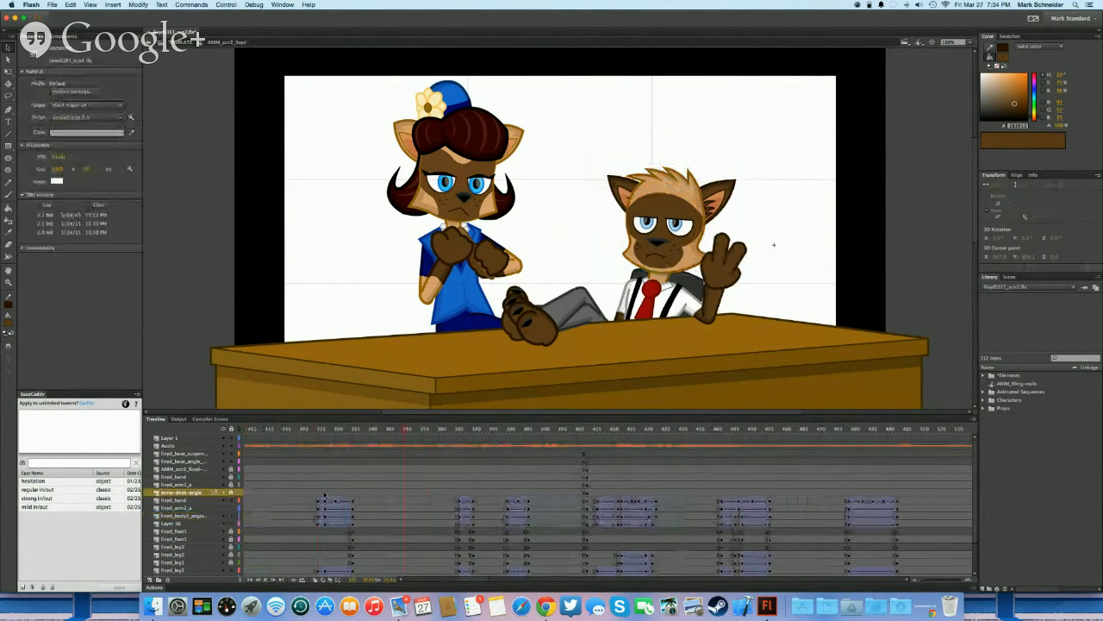
pyautogui.click(320, 500)
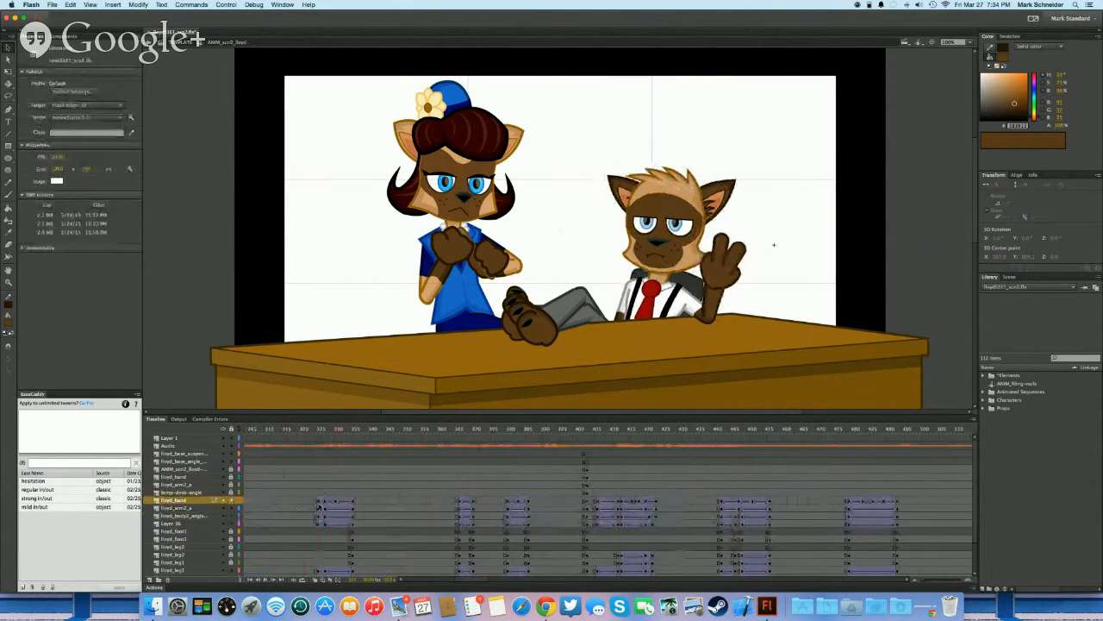
pyautogui.hscroll(-5, 319, 506)
pyautogui.click(379, 500)
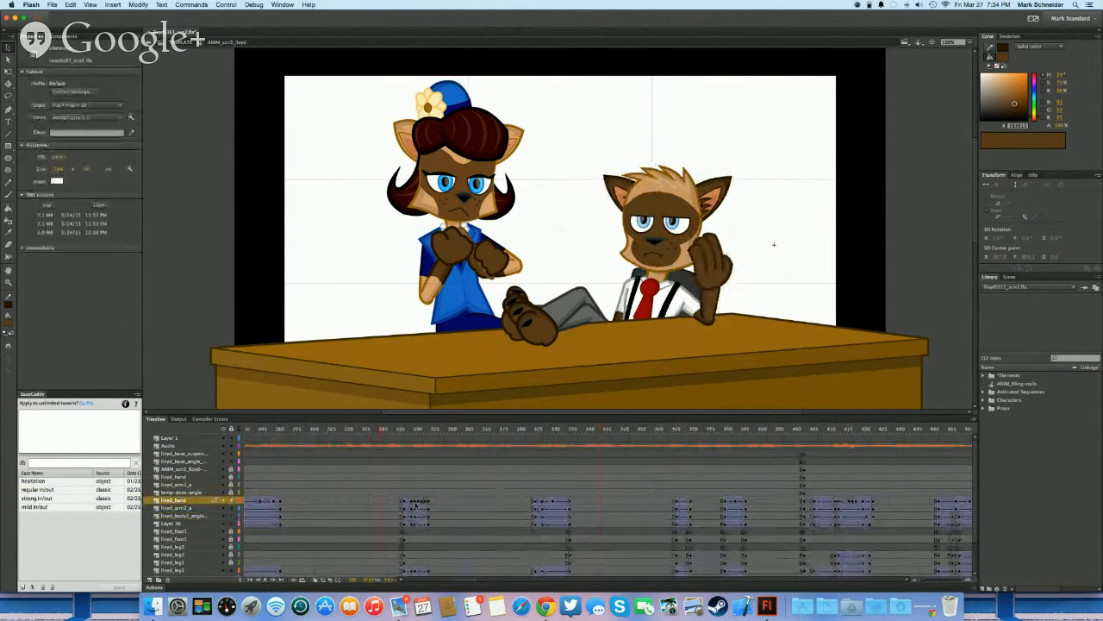
pyautogui.press('Return')
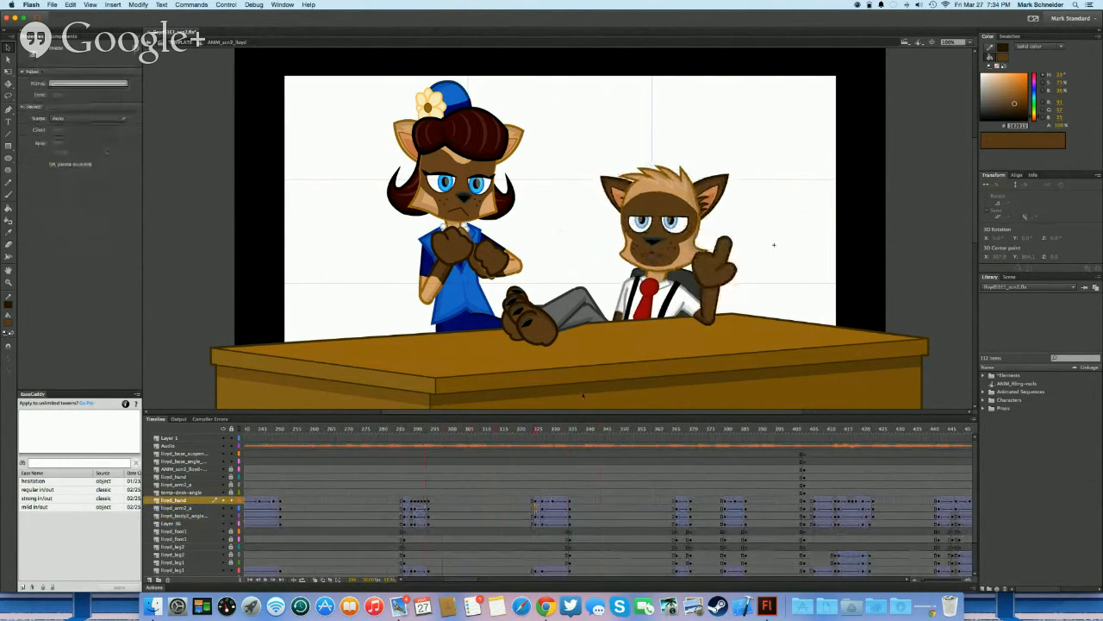
# Duplicate the blink keyframes in Lloyd's head symbol to about frames 323 and 337 on both Lloyd_blink_MC layers
pyautogui.doubleClick(651, 251)
pyautogui.hscroll(-5, 392, 473)
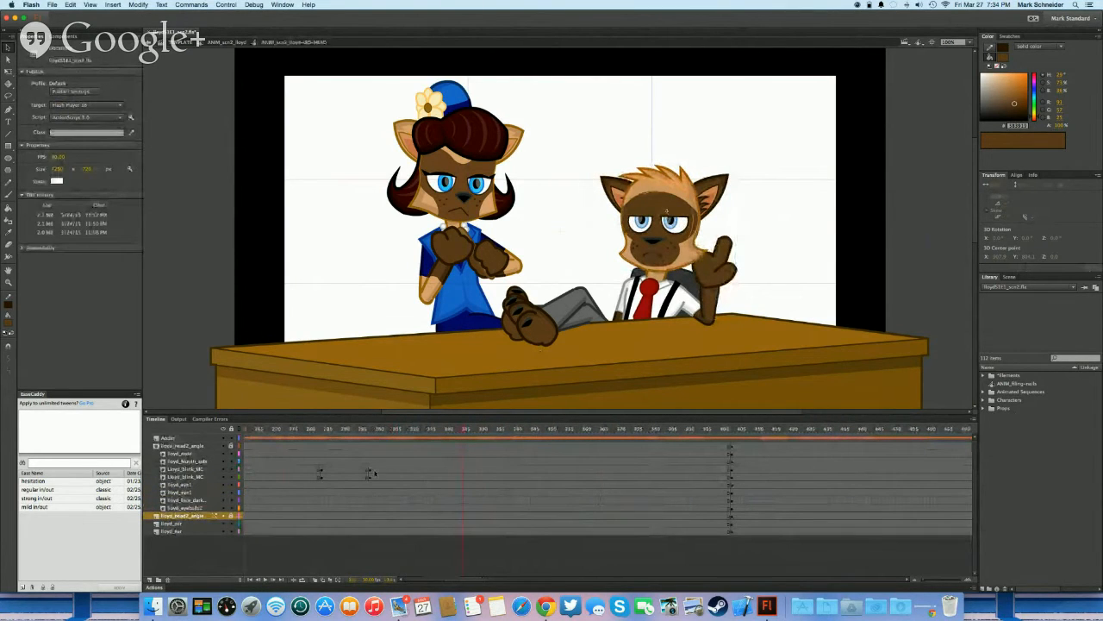
pyautogui.moveTo(375, 473); pyautogui.dragTo(510, 479)
pyautogui.click(441, 483)
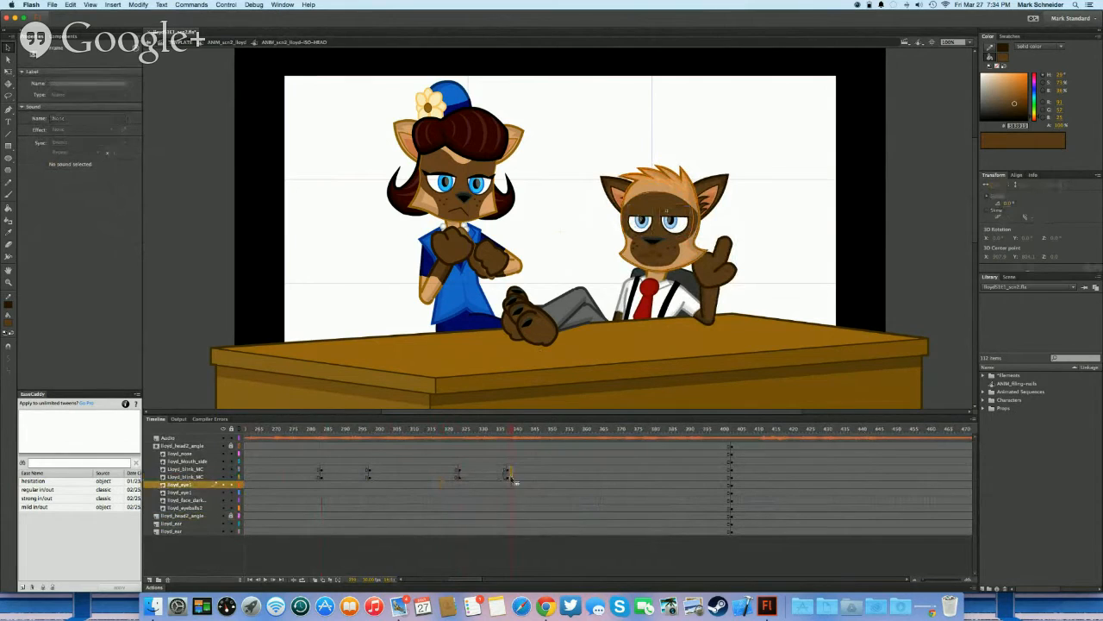
pyautogui.click(507, 476)
pyautogui.click(478, 476)
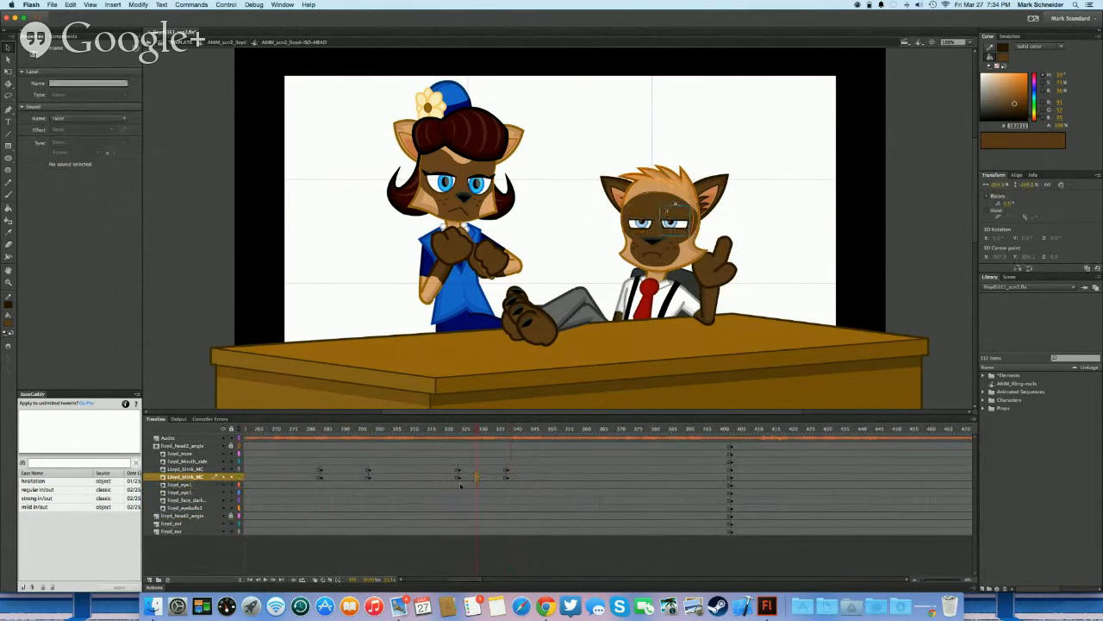
# Insert keyframes on both of Lloyd's eye layers at about frame 327, where the second blink is closed
pyautogui.click(479, 489)
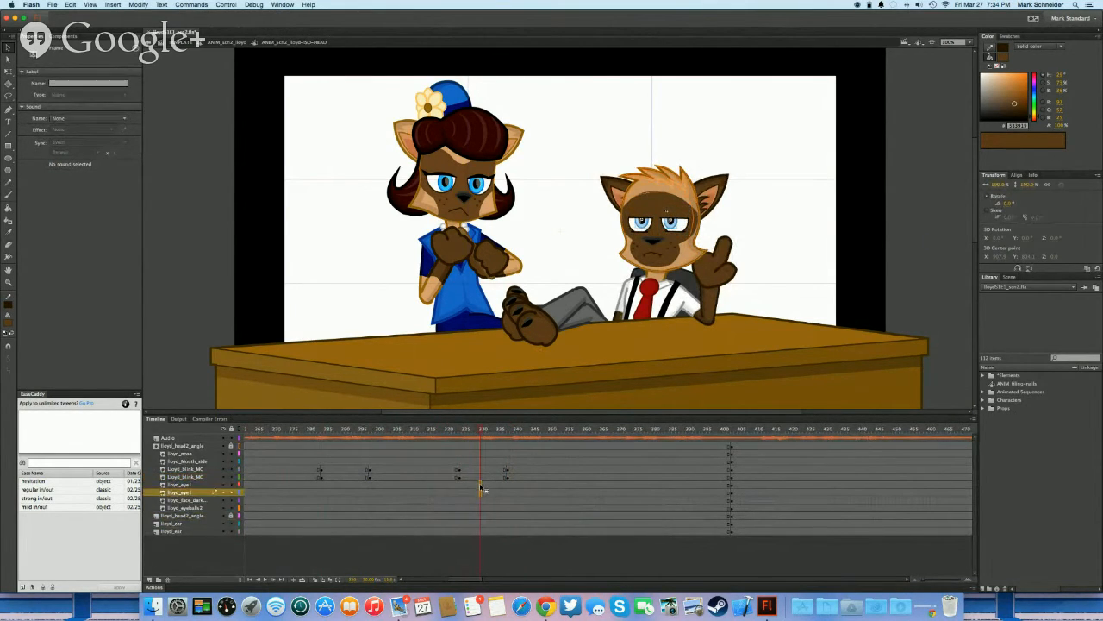
pyautogui.click(479, 485)
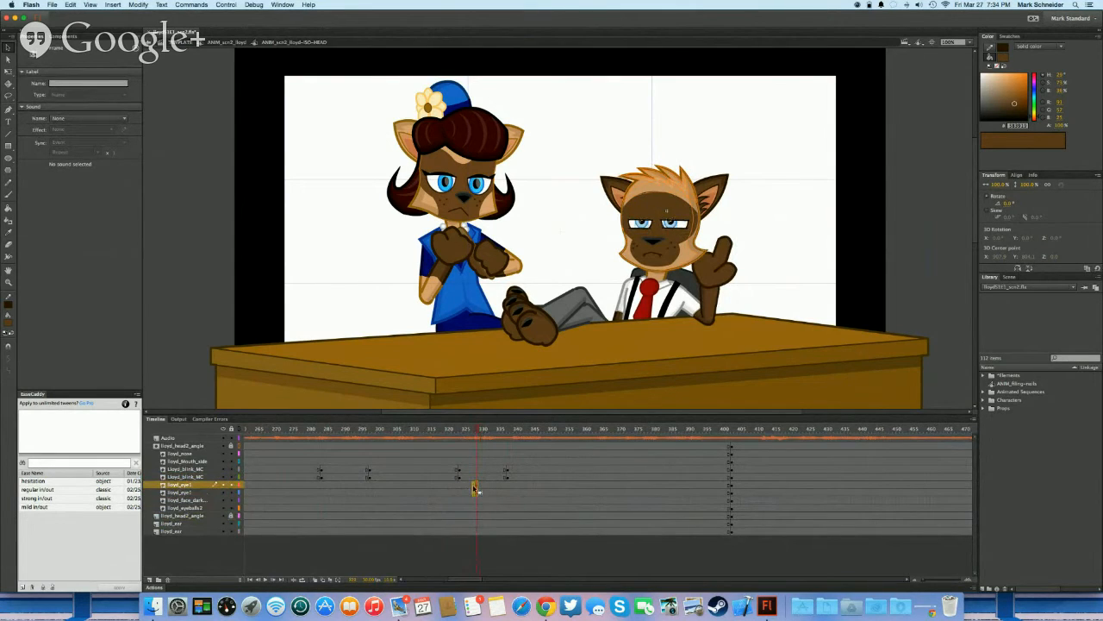
pyautogui.click(474, 487)
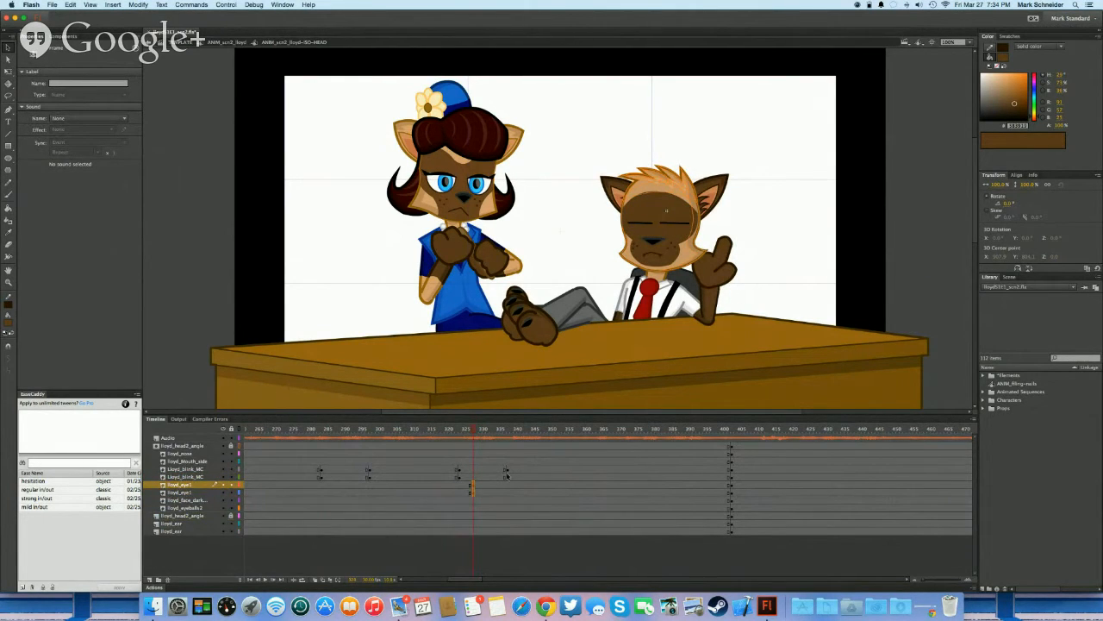
# Move the second blink's end keyframes to about frame 333, and create classic tweens on both eye layers from about frame 323 to 327
pyautogui.moveTo(486, 469)
pyautogui.mouseDown()
pyautogui.moveTo(508, 479)
pyautogui.moveTo(492, 477)
pyautogui.mouseUp()
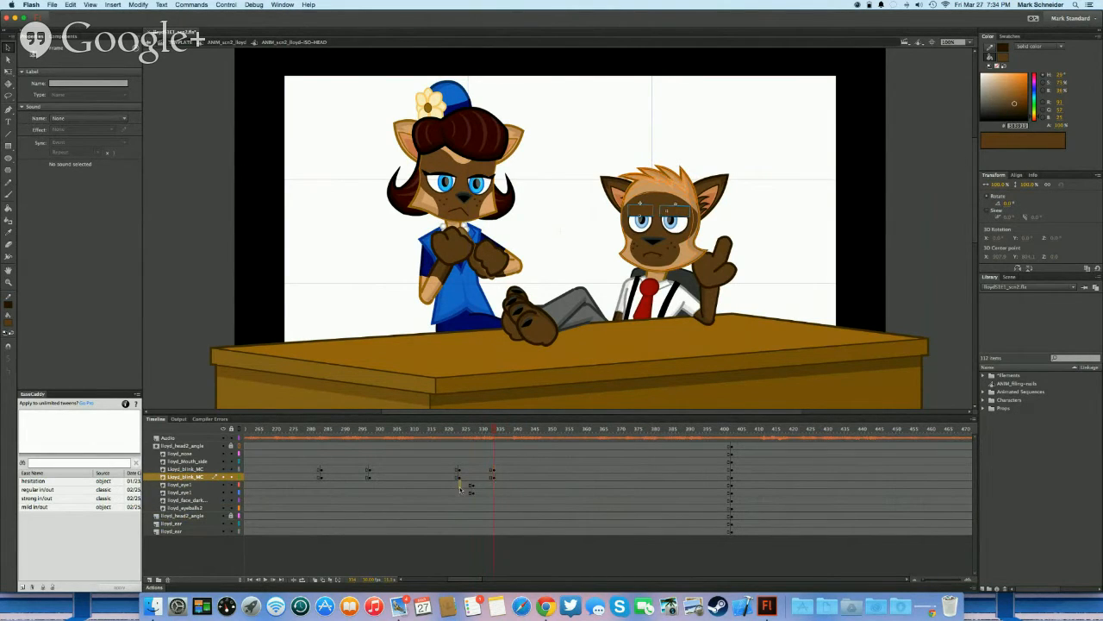
pyautogui.click(462, 491)
pyautogui.click(468, 489)
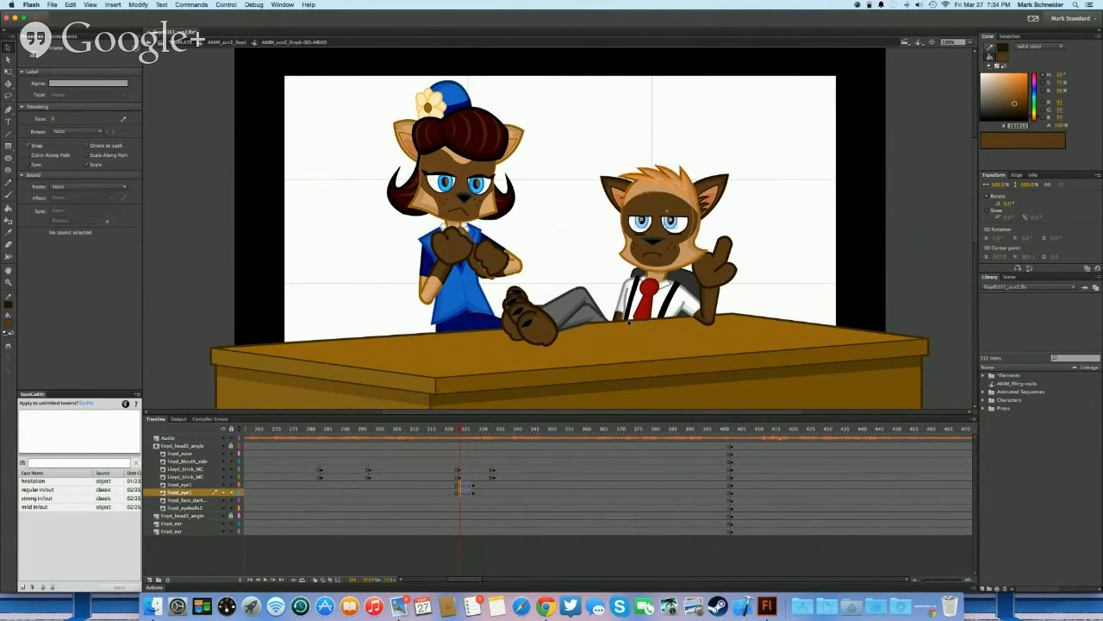
# Move both of Lloyd's eye layers beneath the lloyd_face_dark layer in the head symbol's layer stack
pyautogui.click(501, 490)
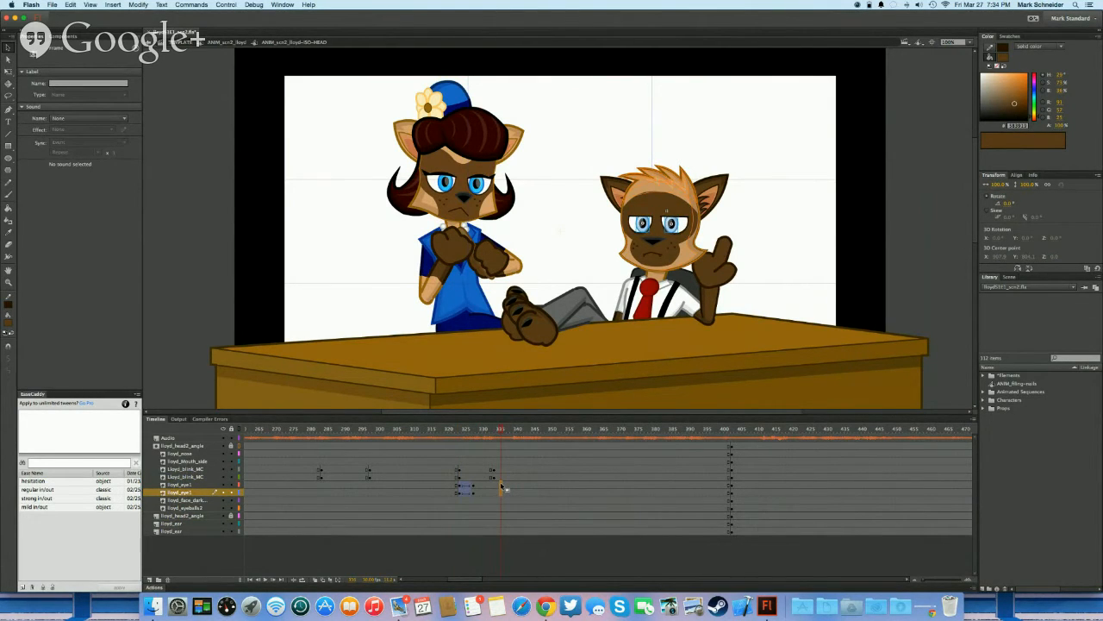
pyautogui.click(671, 225)
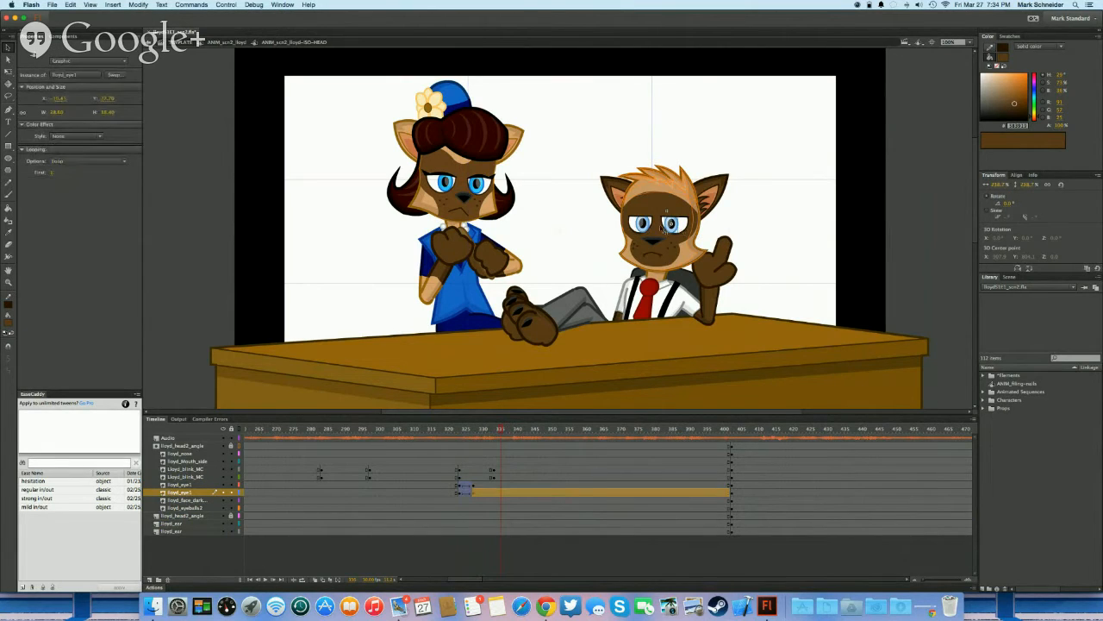
pyautogui.click(647, 227)
pyautogui.moveTo(660, 210)
pyautogui.mouseDown()
pyautogui.moveTo(753, 190)
pyautogui.moveTo(666, 210)
pyautogui.mouseUp()
pyautogui.click(185, 499)
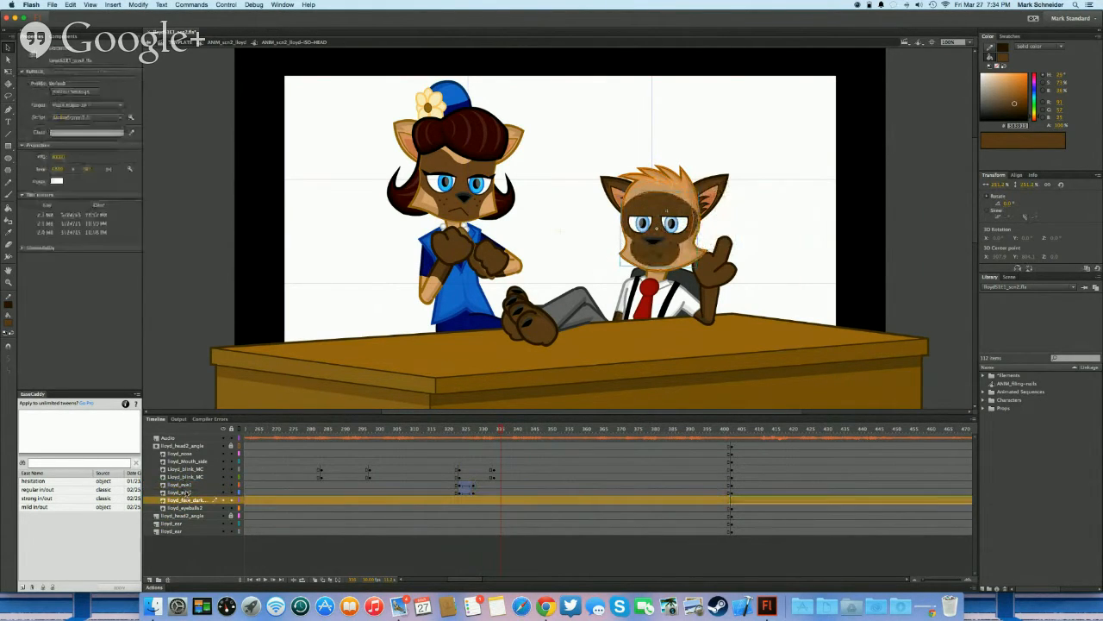
pyautogui.click(185, 492)
pyautogui.keyDown('shift'); pyautogui.click(186, 485); pyautogui.keyUp('shift')
pyautogui.moveTo(187, 485); pyautogui.dragTo(189, 504)
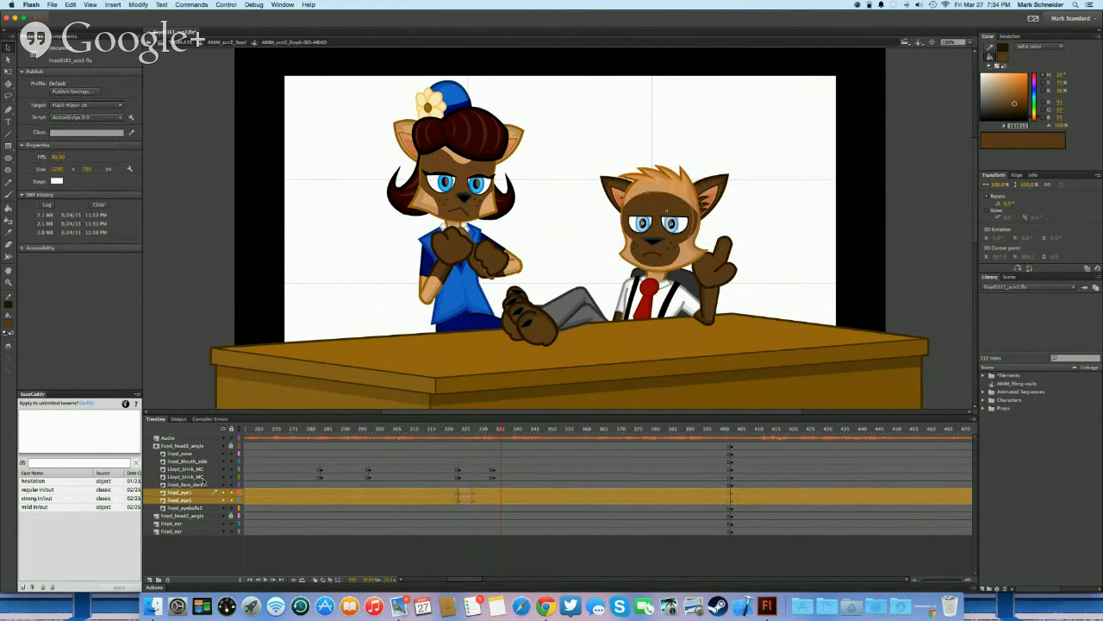
# Insert keyframes on both eye layers at about frame 332, and create classic tweens to them from frame 327 with 100 ease out
pyautogui.moveTo(435, 469); pyautogui.dragTo(488, 499)
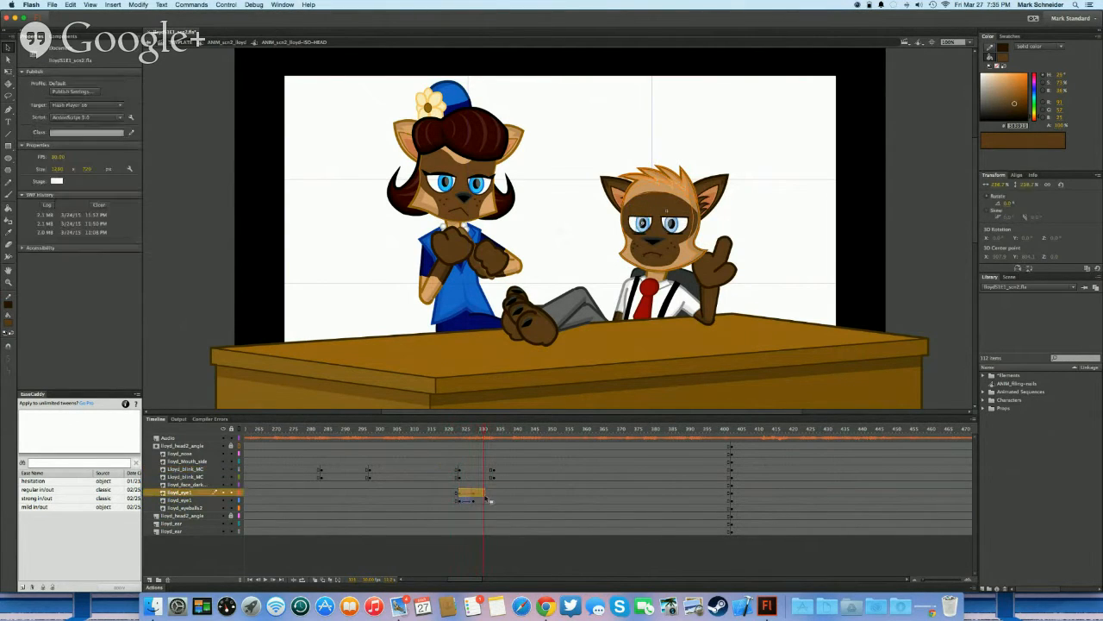
pyautogui.click(484, 496)
pyautogui.click(486, 500)
pyautogui.click(489, 494)
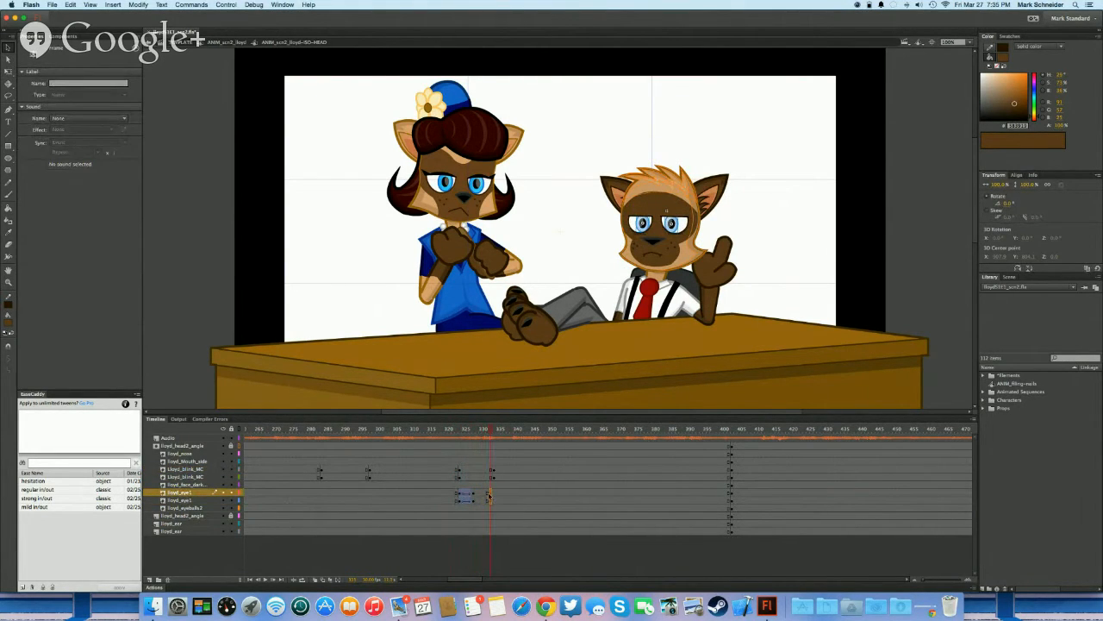
pyautogui.moveTo(483, 493); pyautogui.dragTo(480, 500)
pyautogui.press('F4')
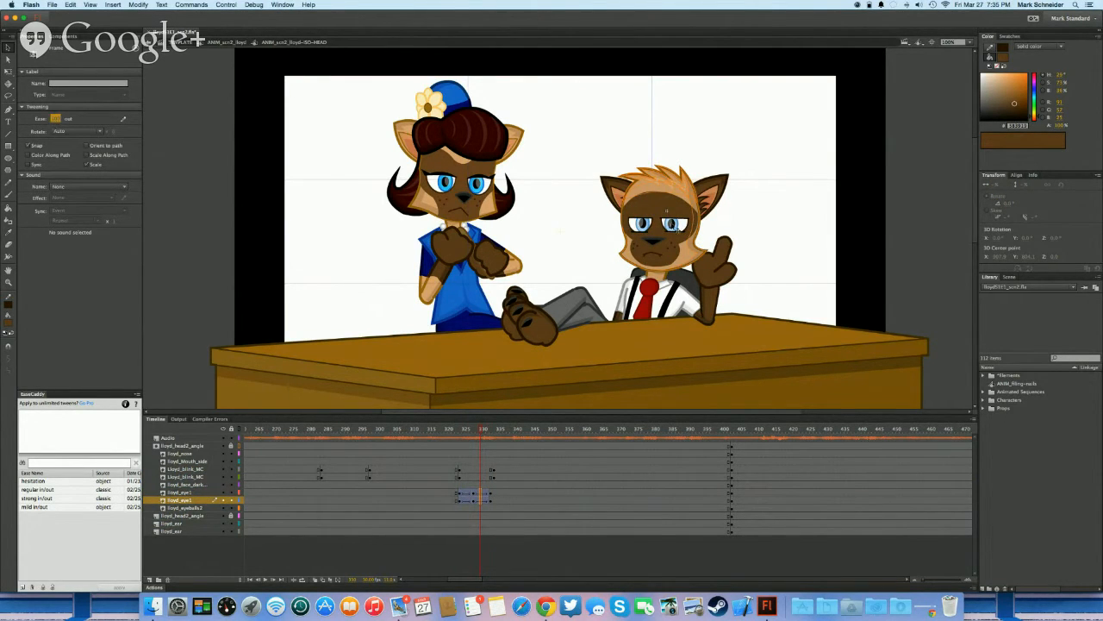
pyautogui.moveTo(462, 493); pyautogui.dragTo(509, 492)
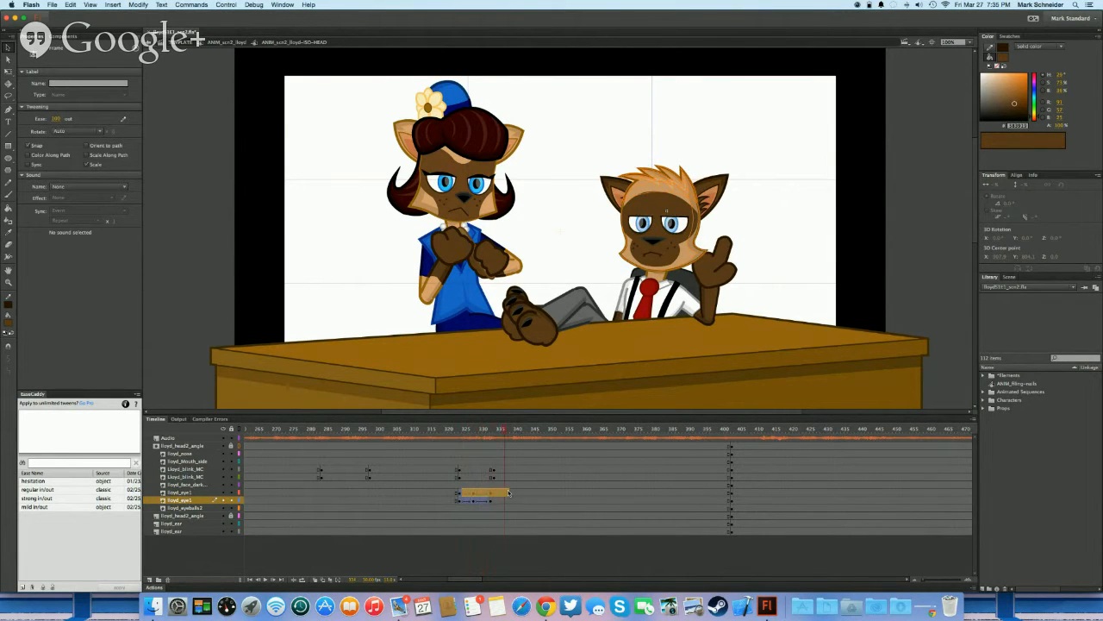
# Play the second blink and nudge Lloyd's eyes to the right on the keyframes where it ends
pyautogui.click(473, 485)
pyautogui.click(475, 477)
pyautogui.press('Return')
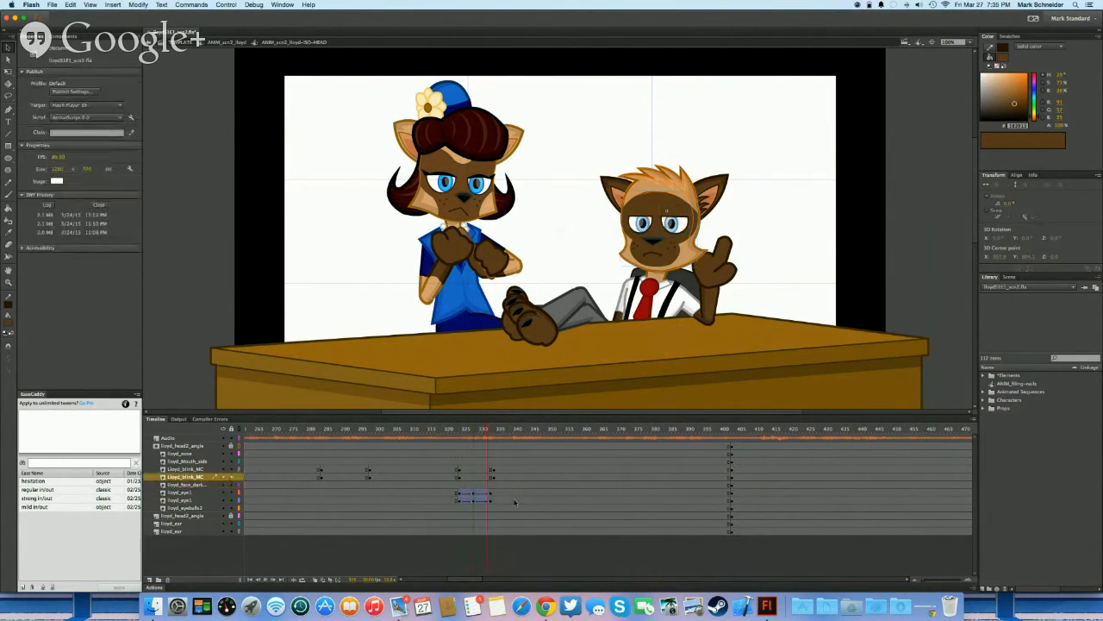
pyautogui.click(503, 500)
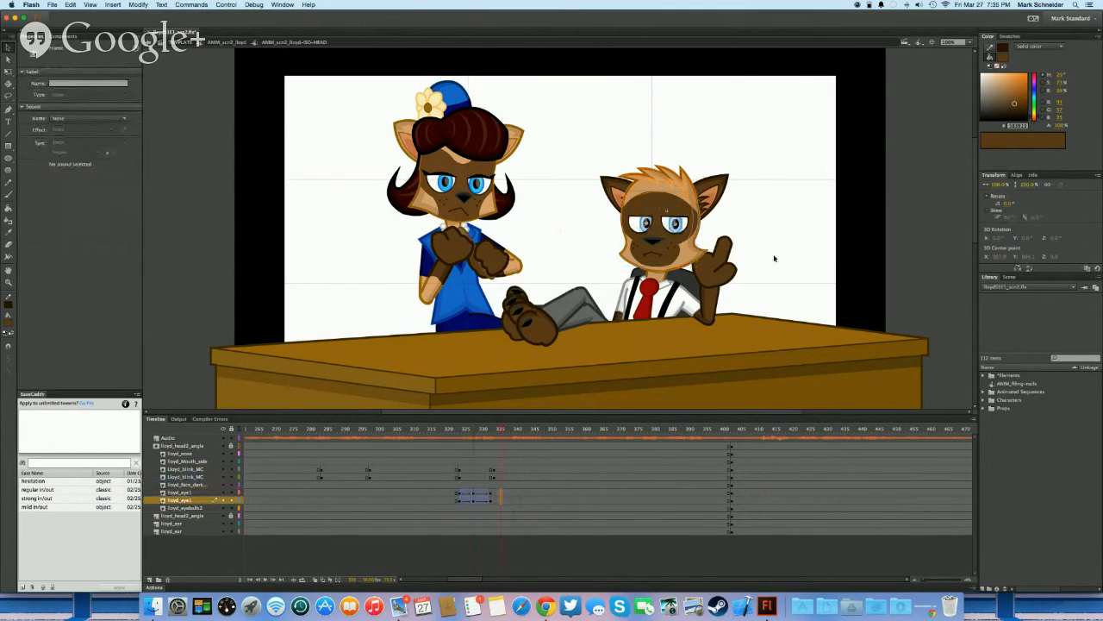
pyautogui.click(673, 226)
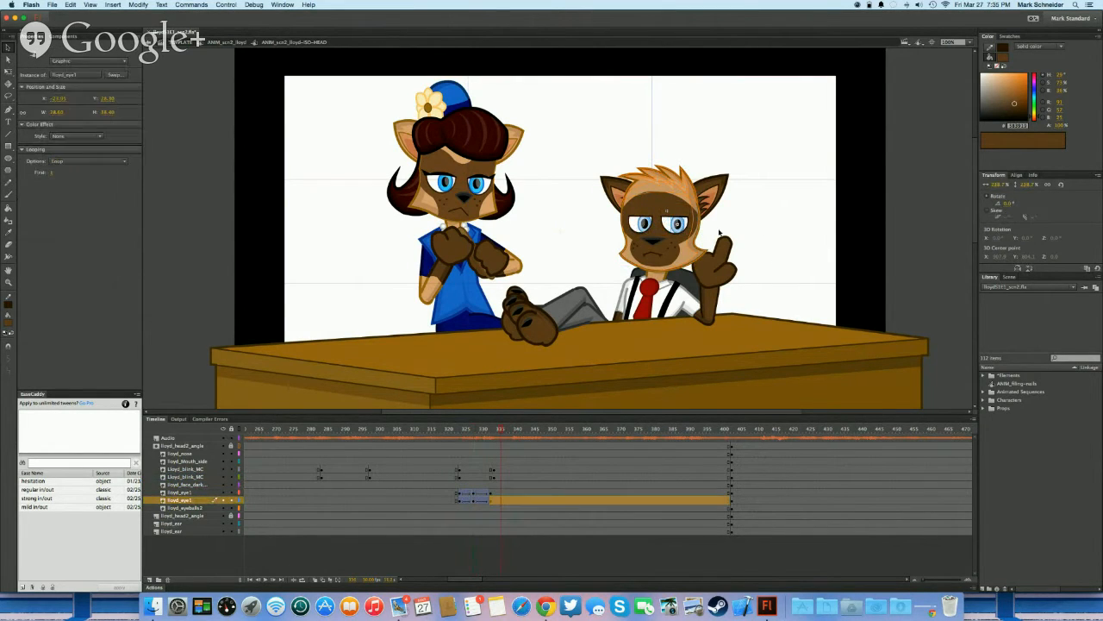
pyautogui.press('Right')
pyautogui.press('Right')
pyautogui.press('Down')
# Insert keyframes on both of Lloyd's ear layers at about frames 323 and 331, around the second blink
pyautogui.click(457, 526)
pyautogui.click(459, 532)
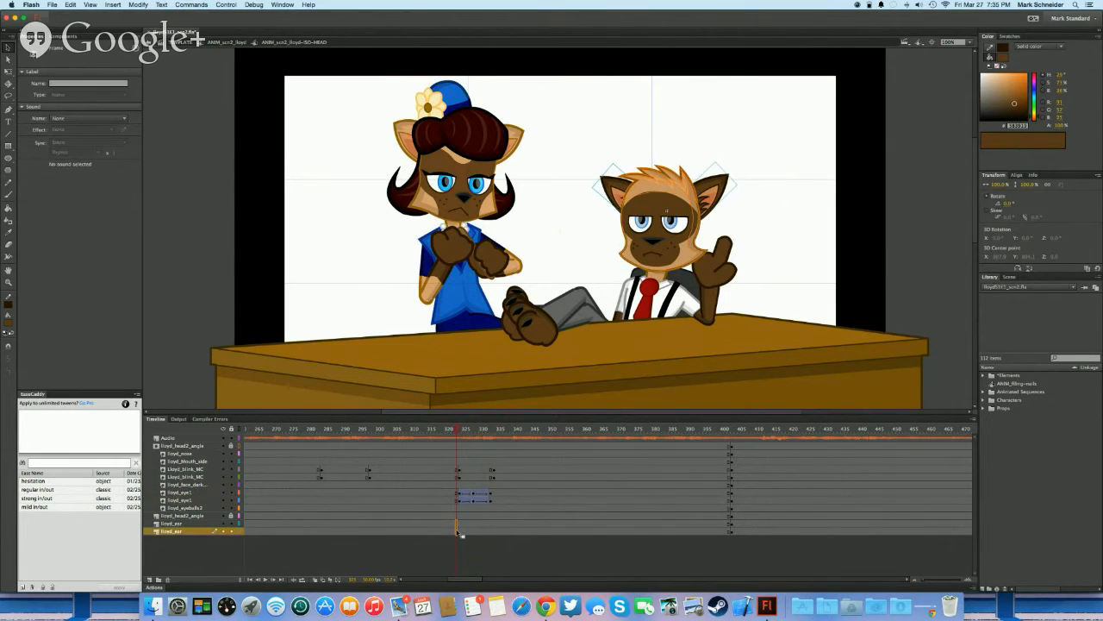
pyautogui.click(300, 515)
pyautogui.press('Return')
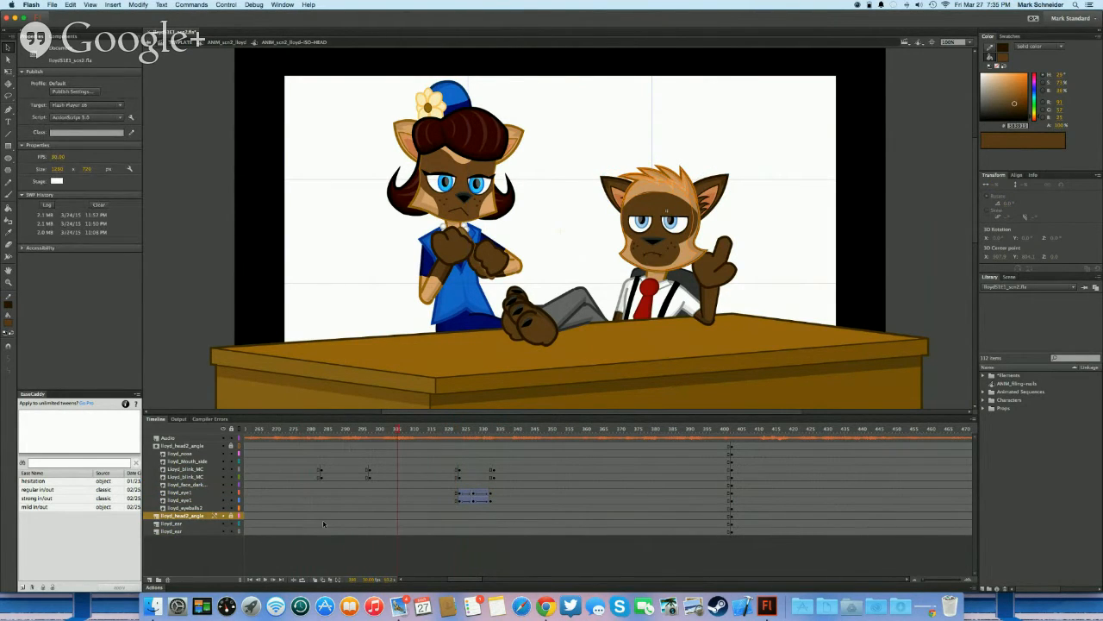
pyautogui.click(323, 524)
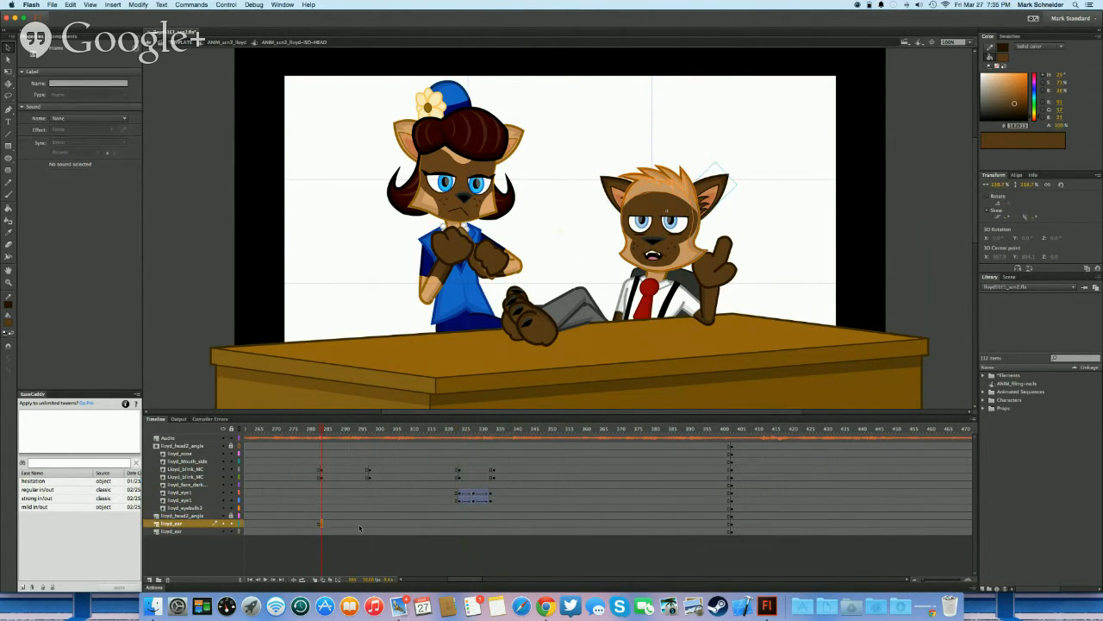
pyautogui.moveTo(372, 524); pyautogui.dragTo(460, 524)
pyautogui.click(459, 523)
pyautogui.click(456, 531)
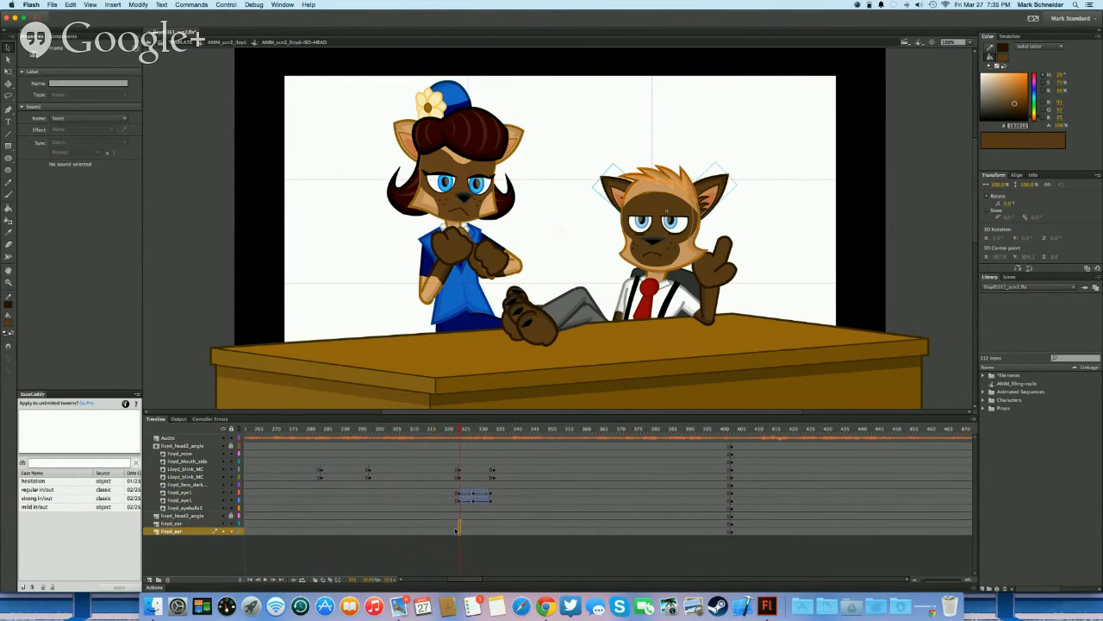
pyautogui.click(472, 525)
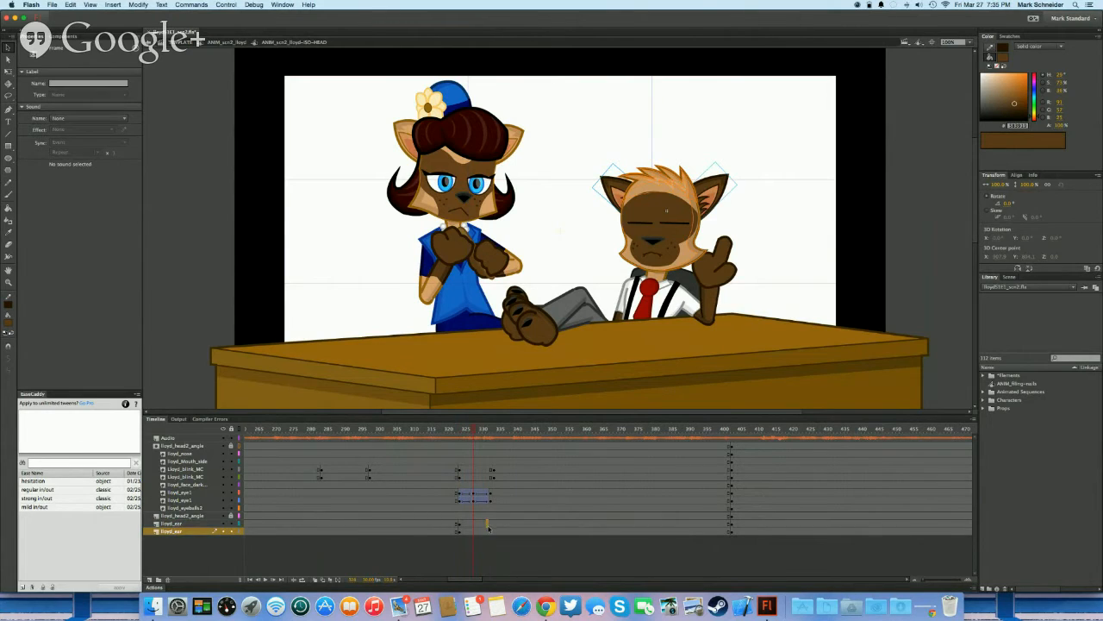
pyautogui.click(488, 526)
# Rotate both ears slightly counterclockwise at about frame 331, create classic tweens from frame 323, and play the result
pyautogui.click(611, 185)
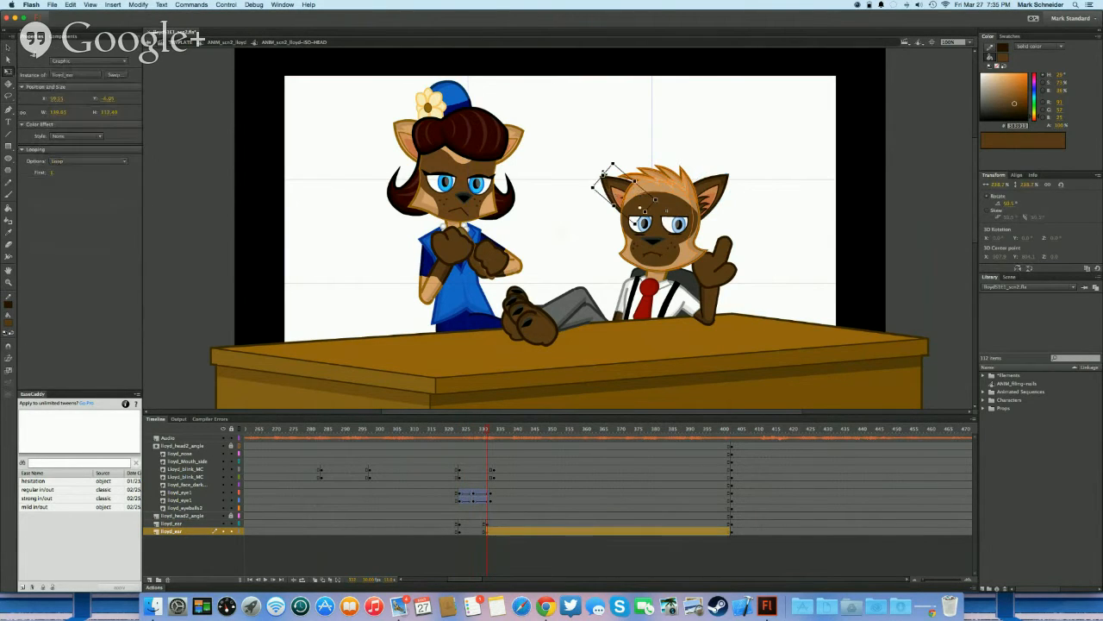
pyautogui.click(740, 186)
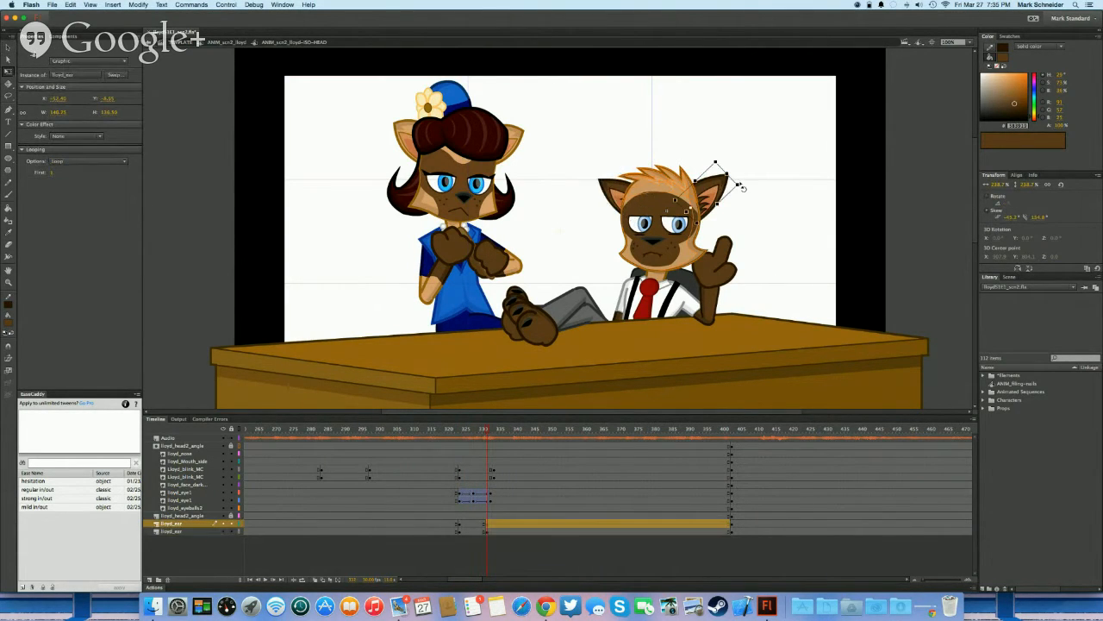
pyautogui.moveTo(743, 186); pyautogui.dragTo(739, 180)
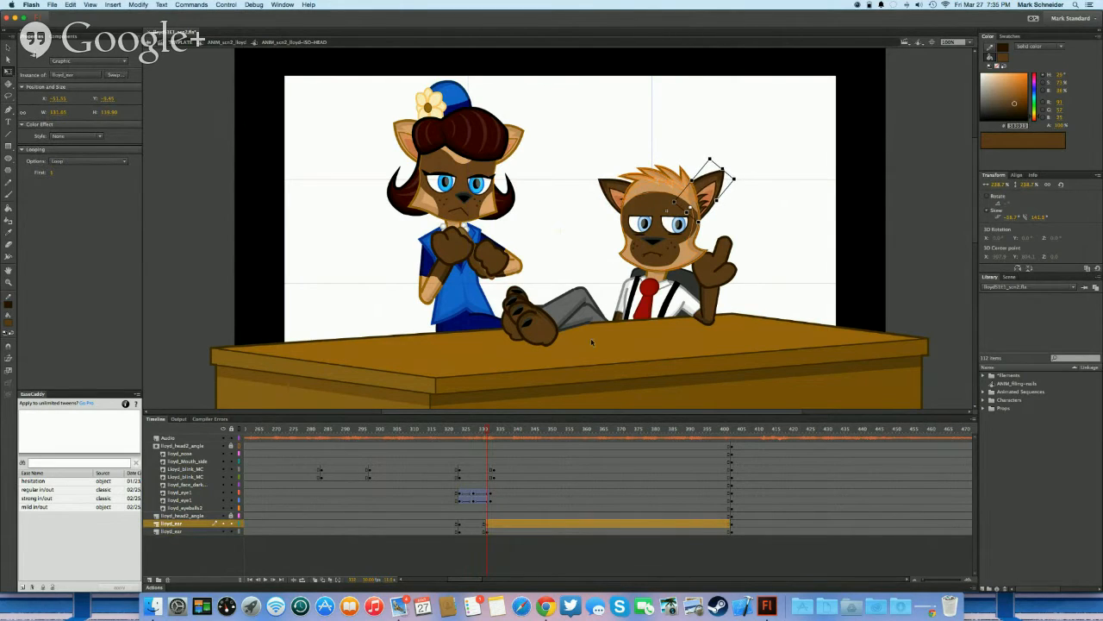
pyautogui.click(477, 526)
pyautogui.press('F3')
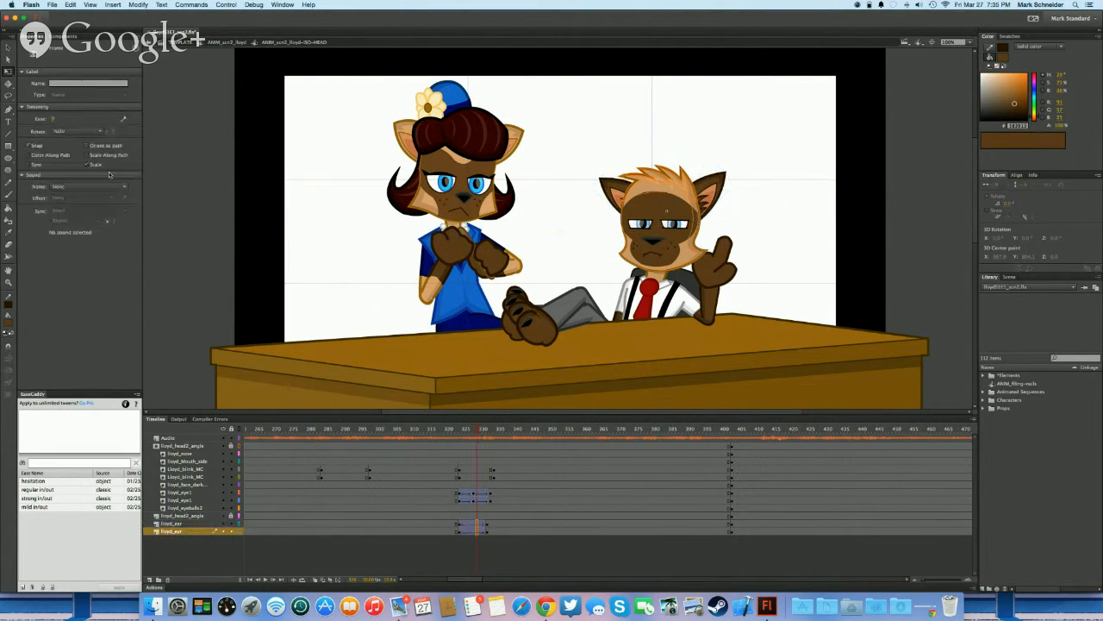
pyautogui.click(448, 430)
pyautogui.press('Return')
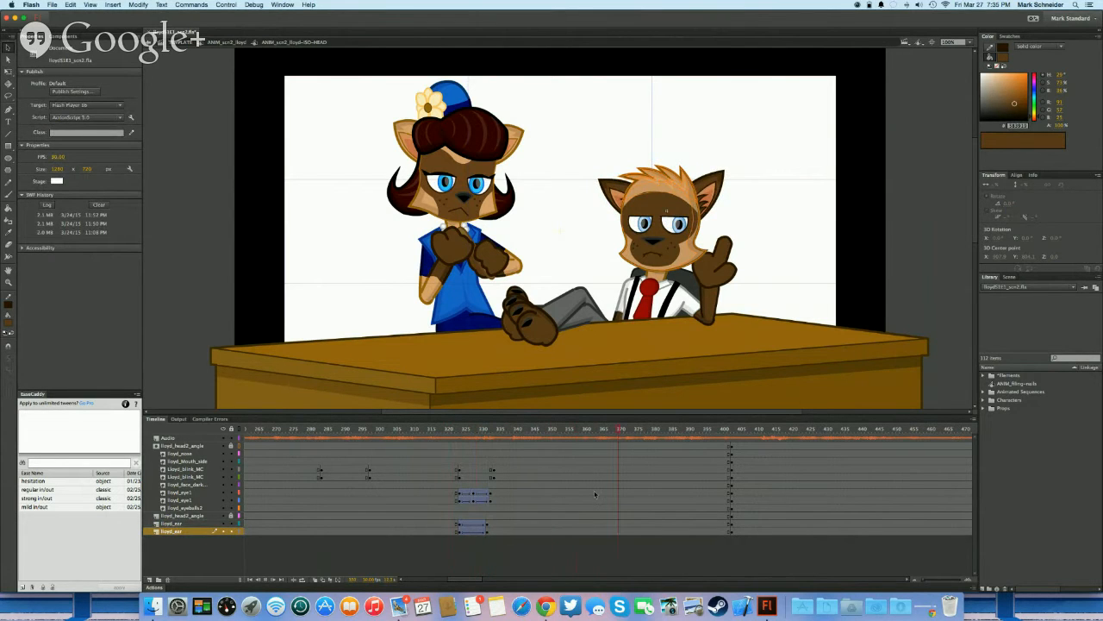
# Switch to the browser and read the live stream's YouTube comments sorted by newest first
pyautogui.hotkey('ctrl', 'Right')
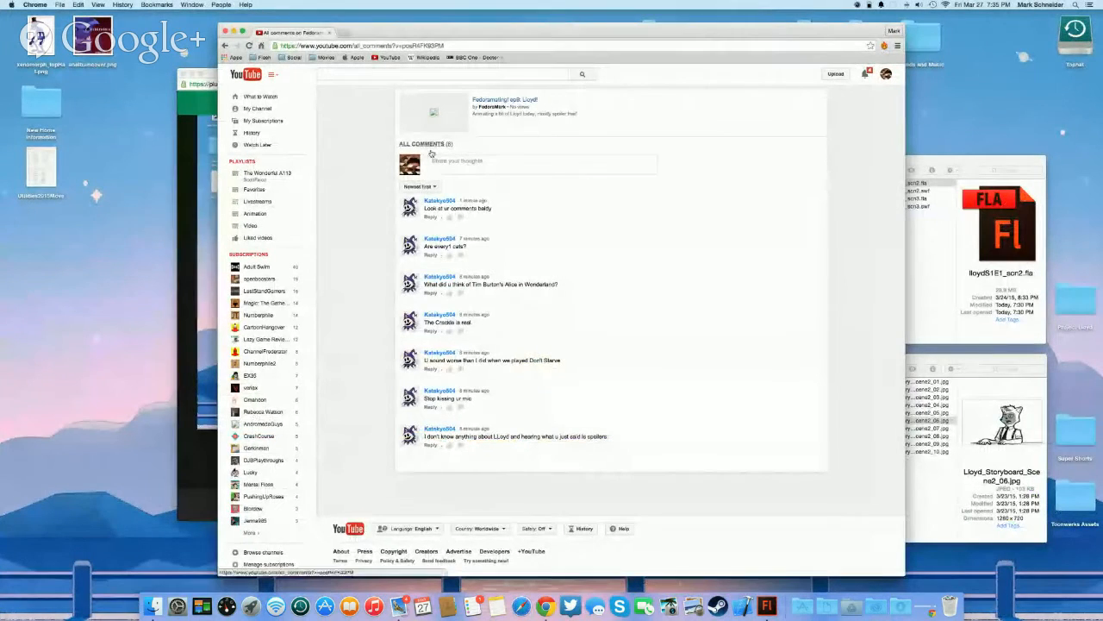
pyautogui.click(426, 187)
pyautogui.click(424, 201)
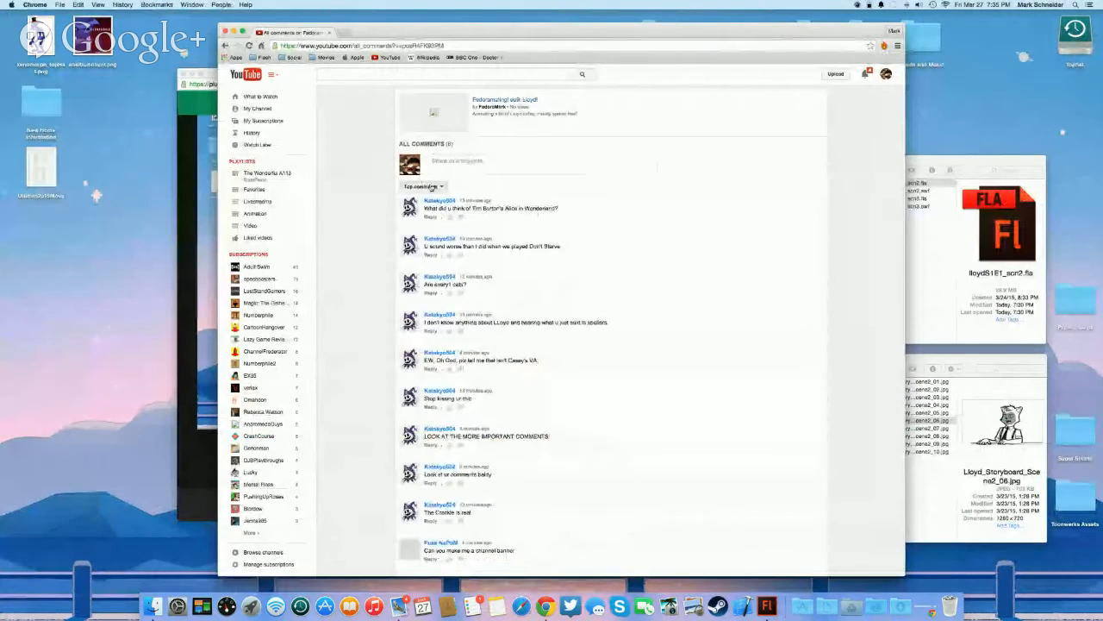
pyautogui.click(428, 187)
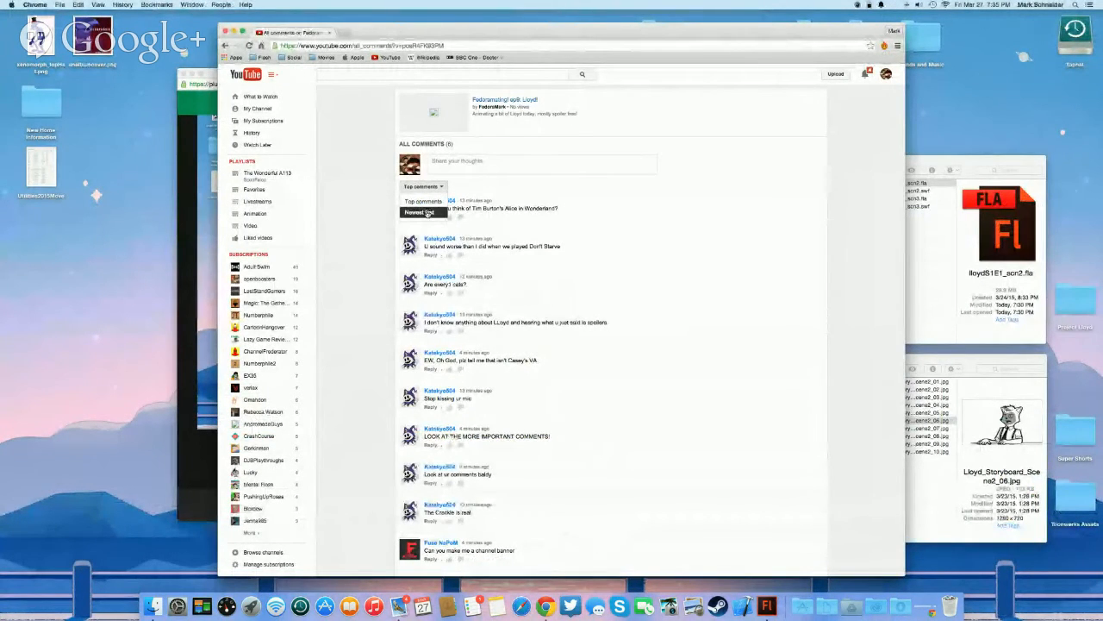
pyautogui.click(428, 213)
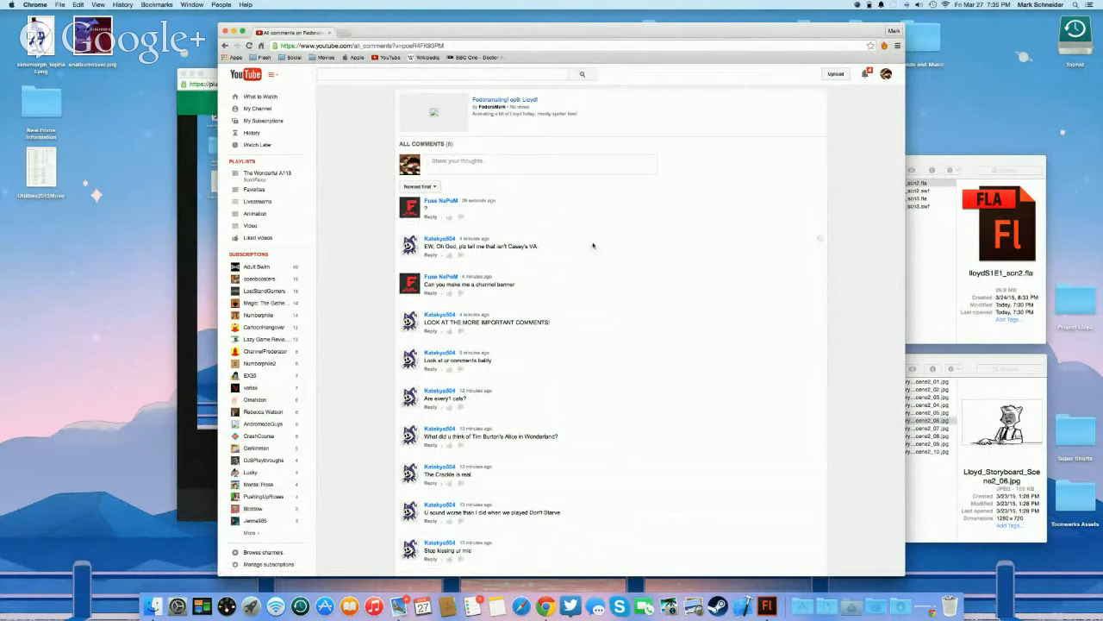
pyautogui.scroll(-2, 590, 244)
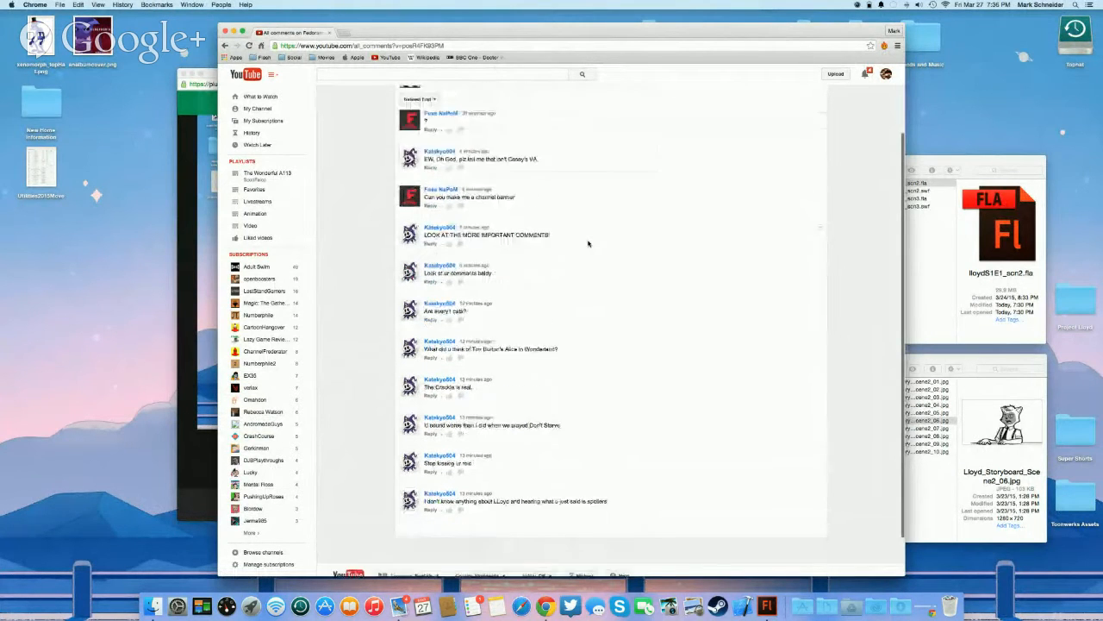
pyautogui.scroll(2, 589, 244)
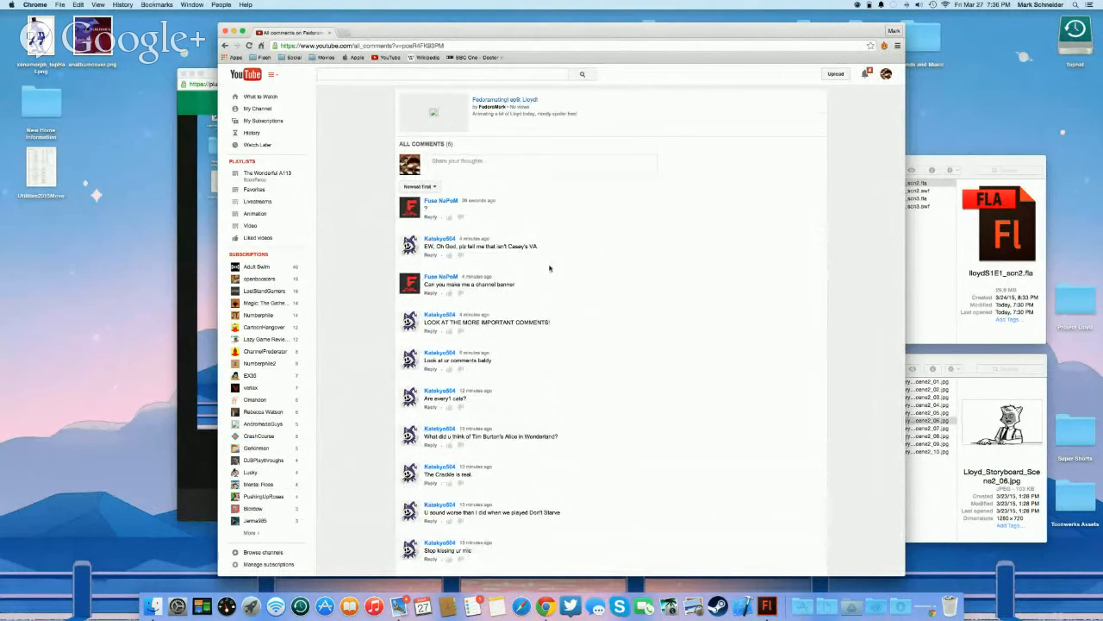
# Return to Flash and play Lloyd's head animation from about frame 317 to review the blink and ear motion
pyautogui.hotkey('ctrl', 'Left')
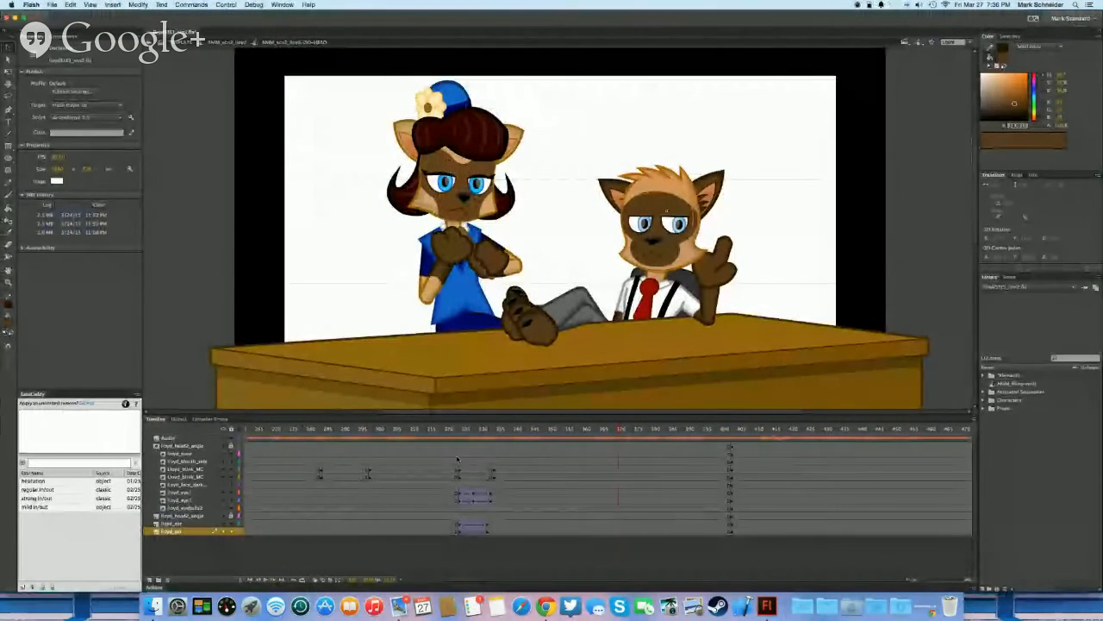
pyautogui.click(456, 462)
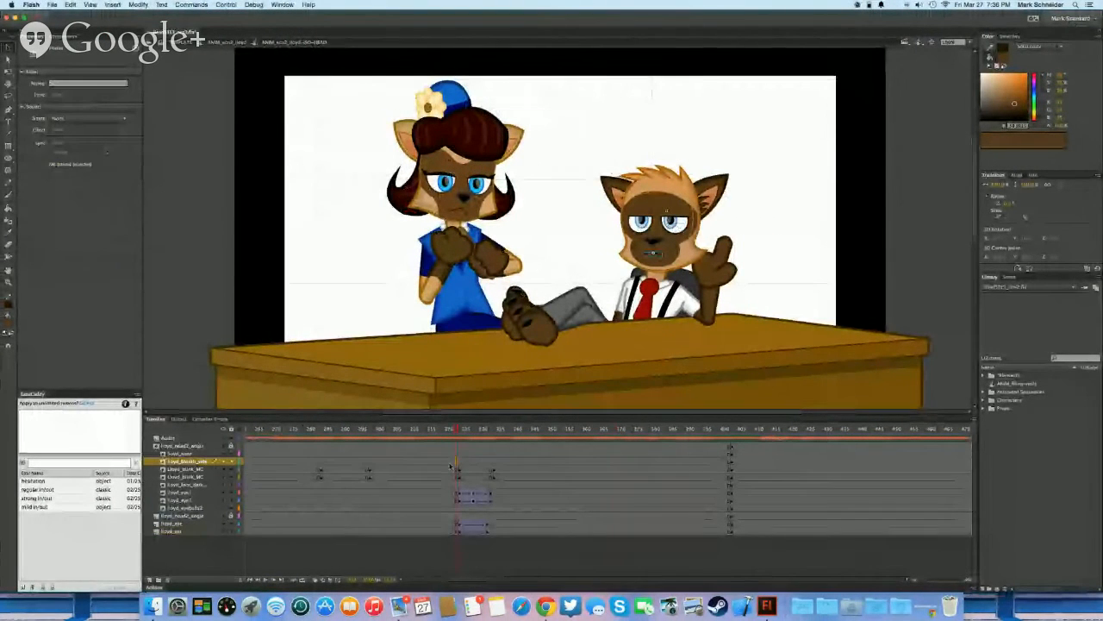
pyautogui.click(436, 461)
pyautogui.press('Return')
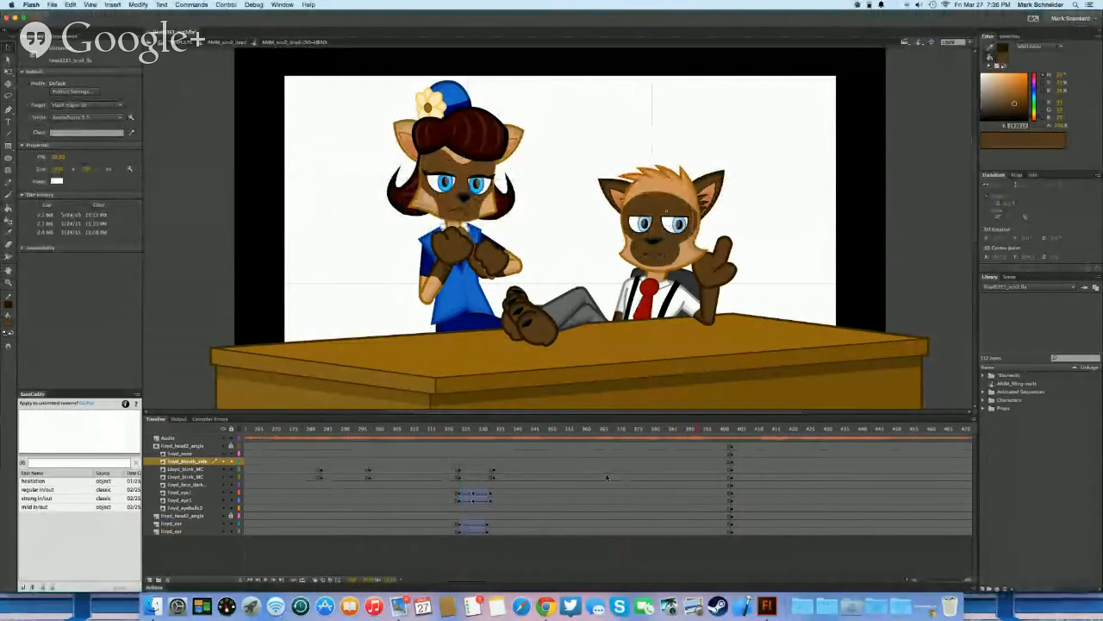
pyautogui.press('Return')
# Insert keyframes on both of Lloyd's eye layers at about frames 363 and 374
pyautogui.click(566, 476)
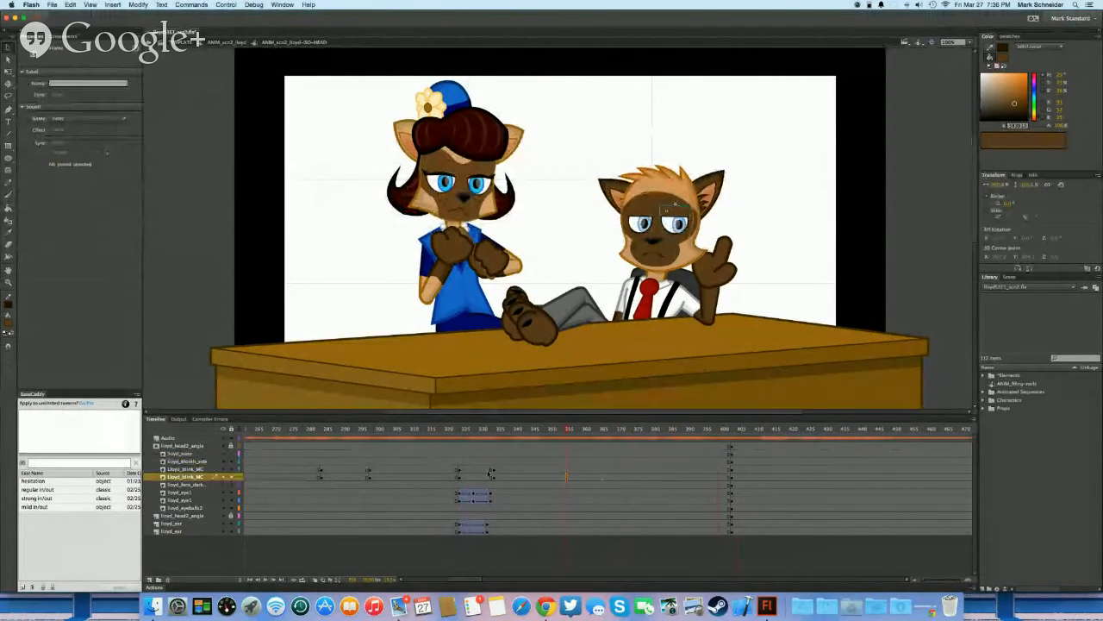
pyautogui.moveTo(469, 475); pyautogui.dragTo(598, 477)
pyautogui.click(597, 477)
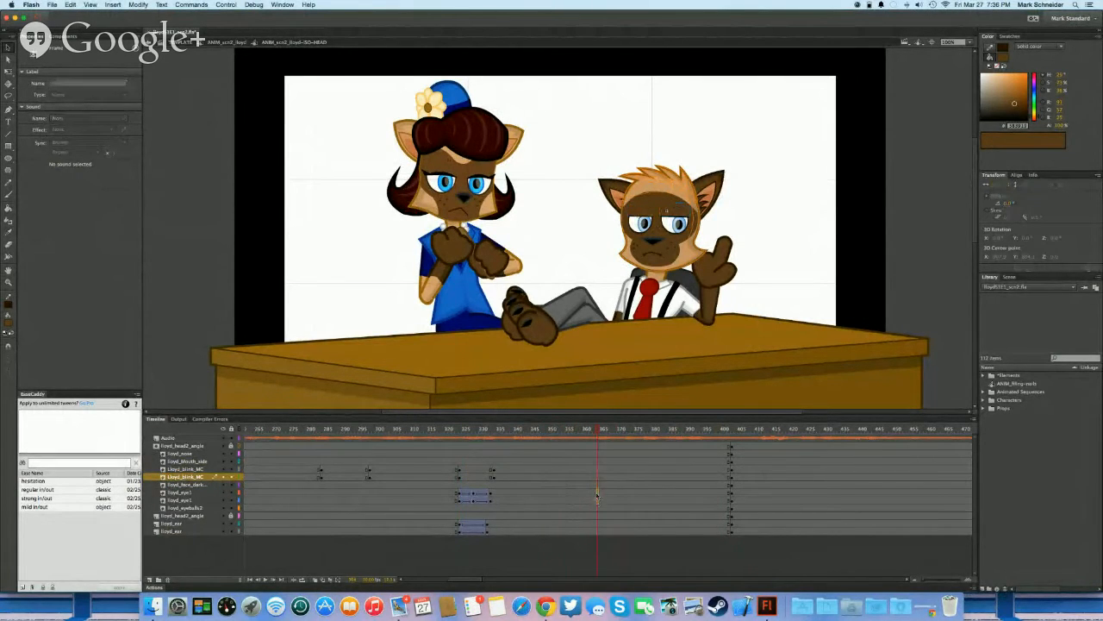
pyautogui.click(596, 500)
pyautogui.moveTo(622, 493); pyautogui.dragTo(635, 501)
pyautogui.press('F6')
# Move both of Lloyd's eyes upward on the keyframes at about frame 374
pyautogui.click(681, 222)
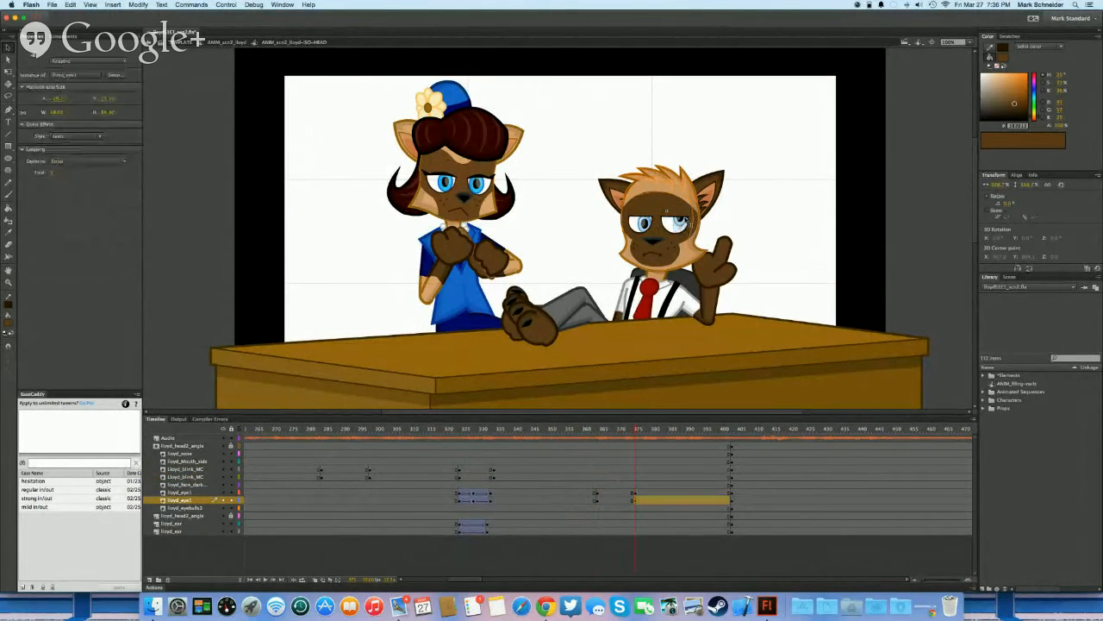
pyautogui.click(656, 223)
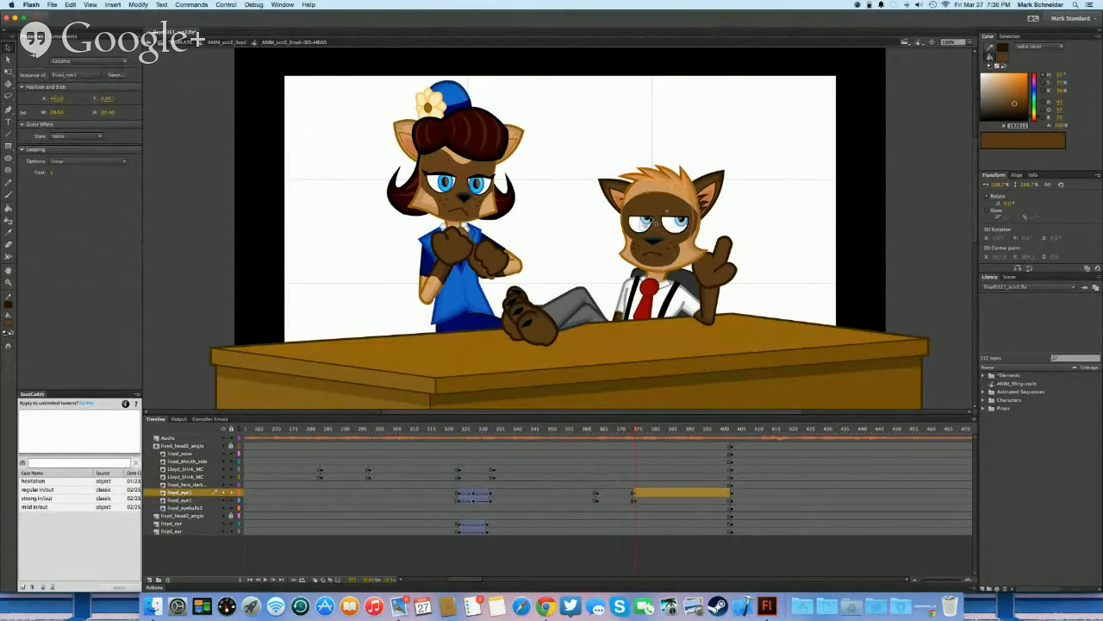
pyautogui.click(749, 223)
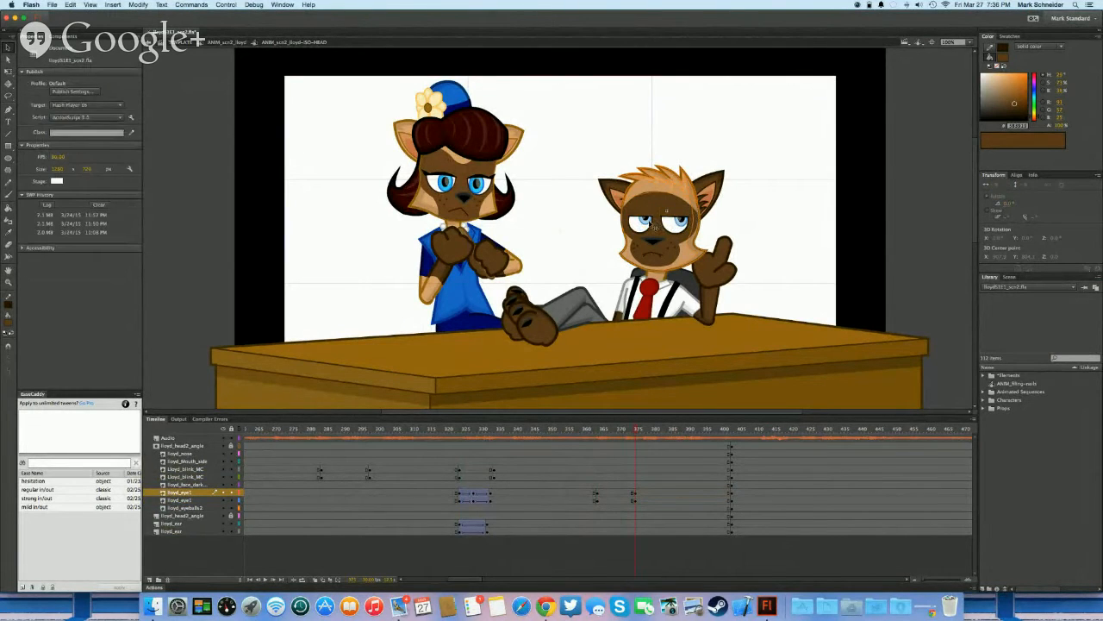
# Insert keyframes on both of Lloyd's eye layers at about frame 368
pyautogui.click(656, 225)
pyautogui.click(763, 226)
pyautogui.moveTo(617, 493); pyautogui.dragTo(617, 500)
pyautogui.press('F6')
pyautogui.click(635, 495)
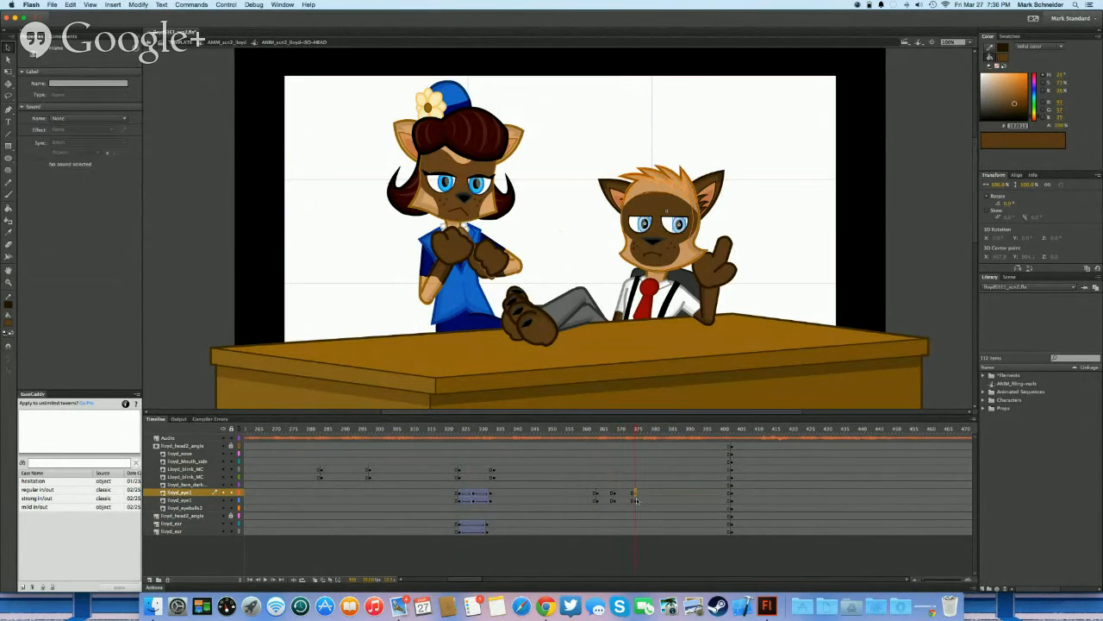
# Shift the last eye keyframes one frame earlier and copy the blink keyframes from about frame 323 to about frame 363 on both blink layers
pyautogui.click(634, 500)
pyautogui.moveTo(606, 501); pyautogui.dragTo(606, 492)
pyautogui.moveTo(496, 470); pyautogui.dragTo(598, 478)
pyautogui.click(617, 495)
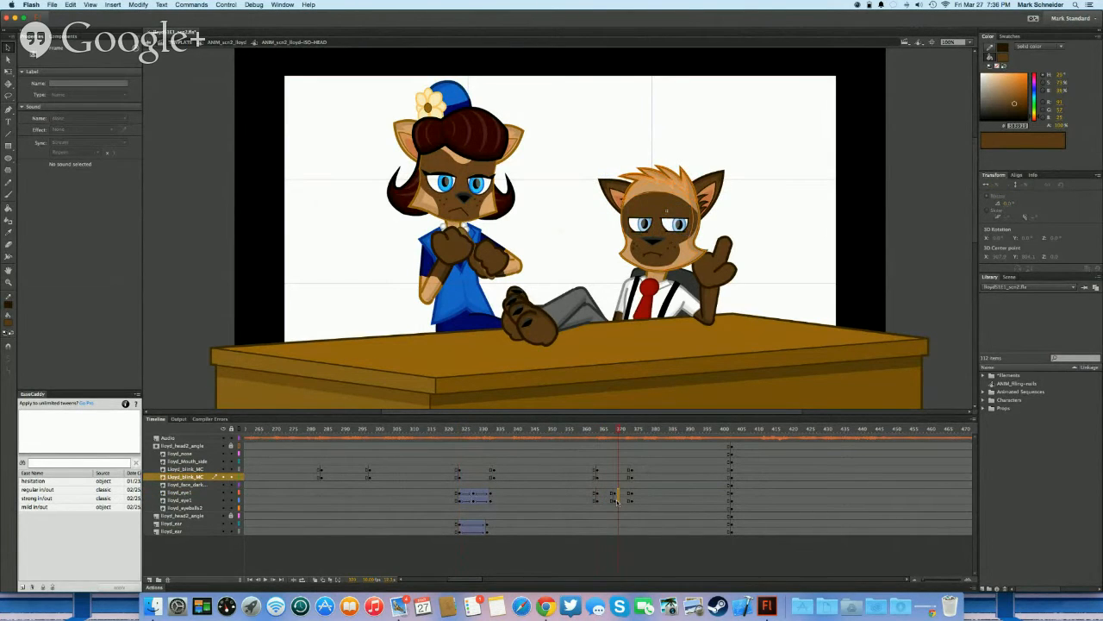
# Move the middle and last keyframes on both eye layers to about frames 367 and 372
pyautogui.click(610, 500)
pyautogui.moveTo(616, 492); pyautogui.dragTo(611, 501)
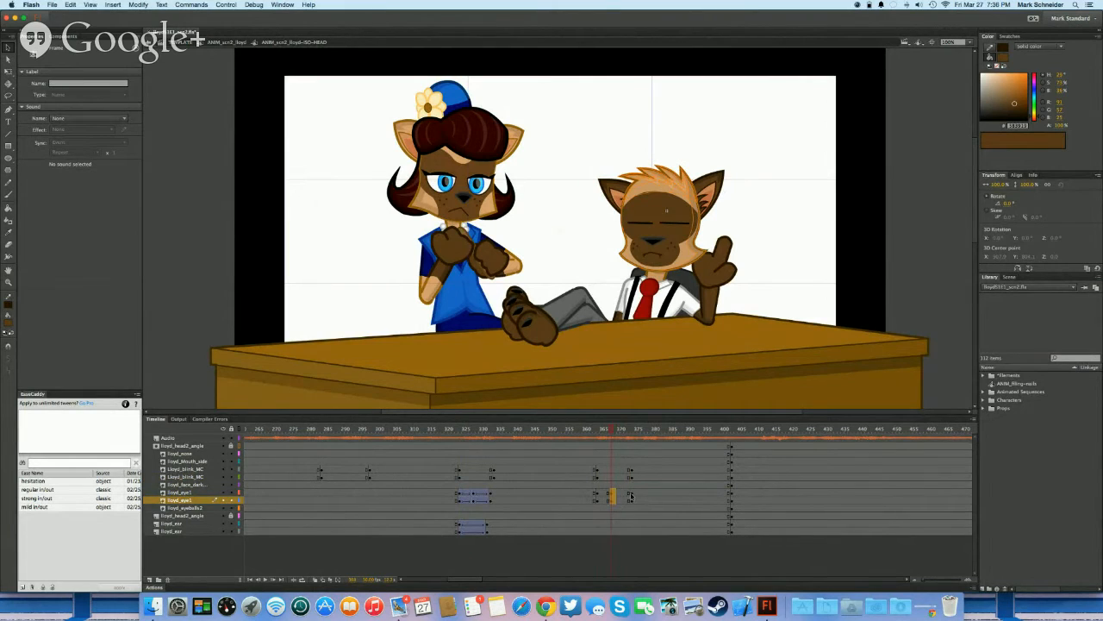
pyautogui.click(630, 496)
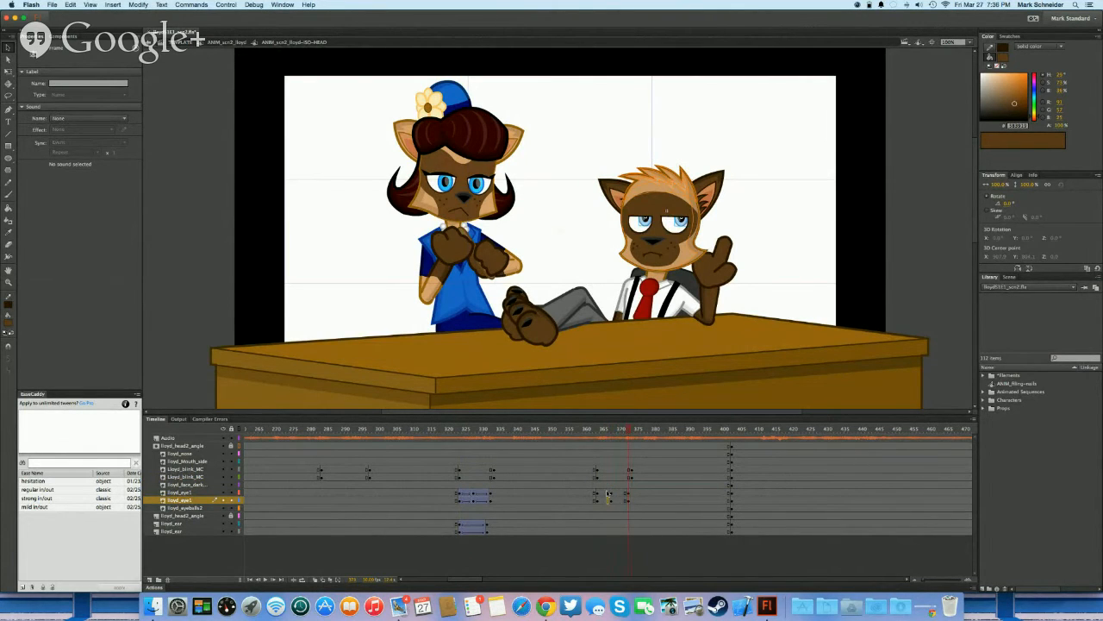
# Create classic tweens on both eye layers between about frames 363 and 372, and set the first tween's ease to -100
pyautogui.click(608, 496)
pyautogui.click(484, 495)
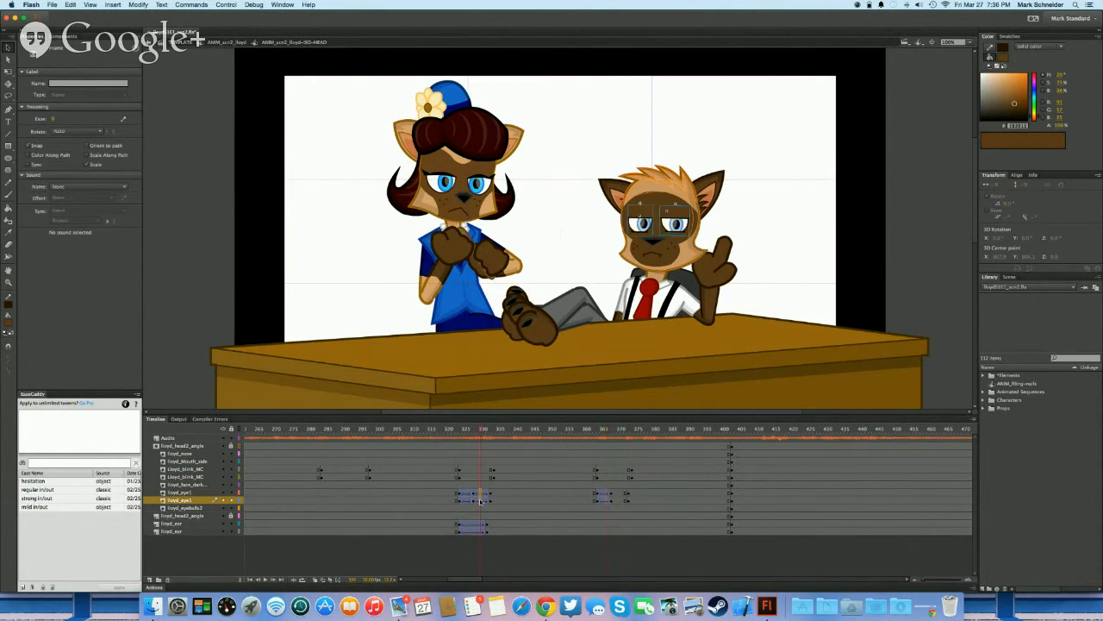
pyautogui.click(609, 493)
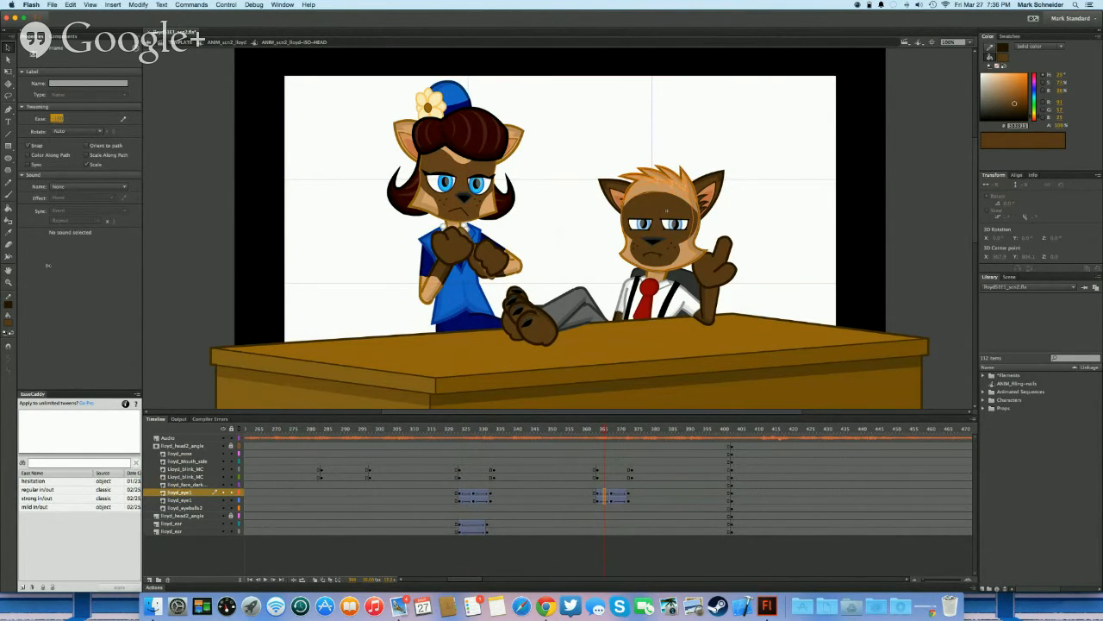
pyautogui.moveTo(48, 265); pyautogui.dragTo(48, 266)
pyautogui.moveTo(597, 432); pyautogui.dragTo(632, 439)
# Adjust the easing of the second eye tween, starting at about frame 367, on both eye layers
pyautogui.click(613, 493)
pyautogui.click(607, 500)
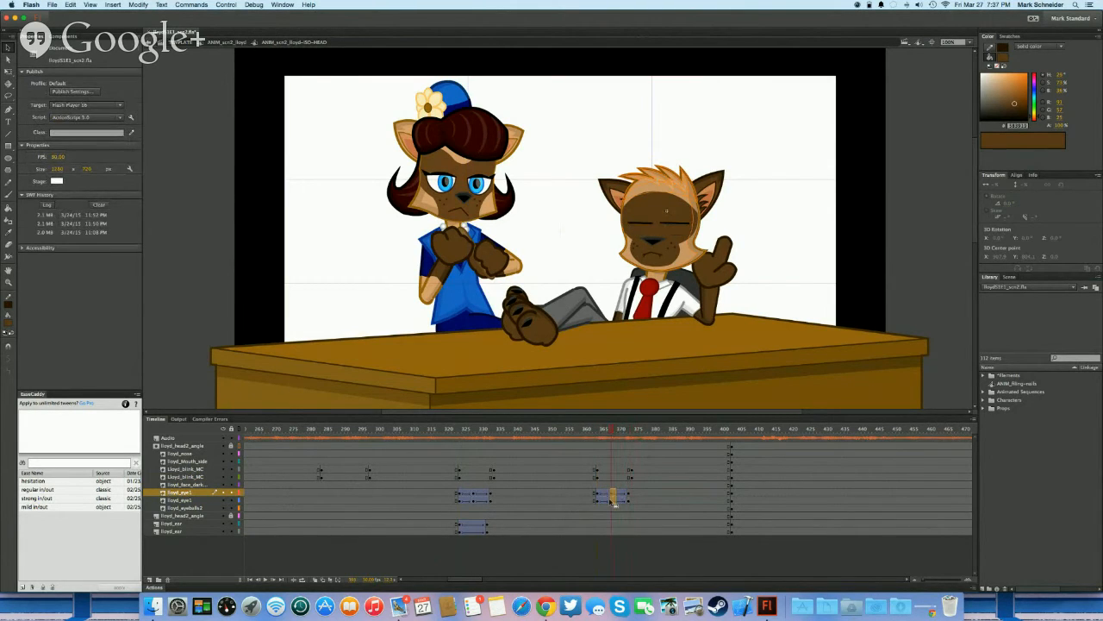
pyautogui.click(612, 500)
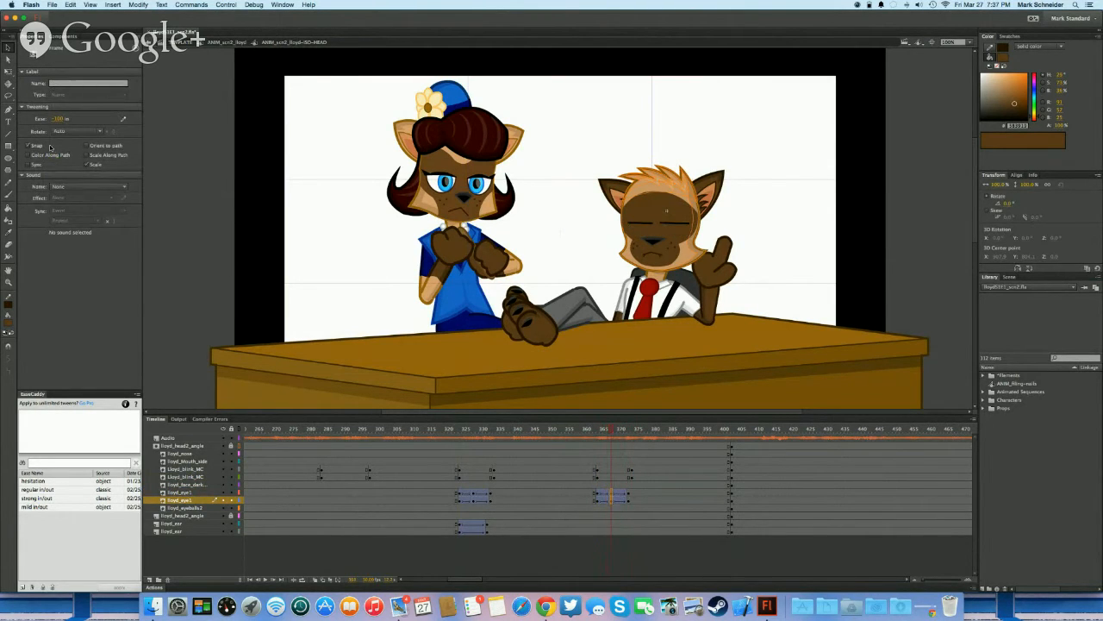
pyautogui.moveTo(59, 124); pyautogui.dragTo(575, 488)
pyautogui.click(611, 494)
pyautogui.click(613, 499)
pyautogui.press('q')
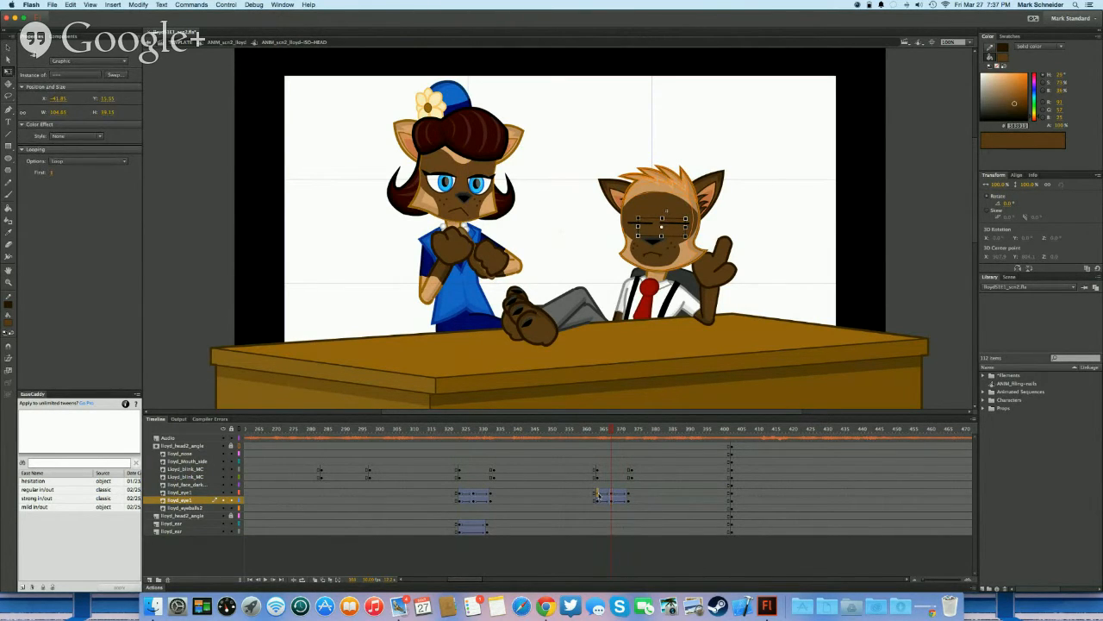
pyautogui.moveTo(598, 493)
pyautogui.mouseDown()
pyautogui.moveTo(645, 500)
pyautogui.moveTo(604, 498)
pyautogui.mouseUp()
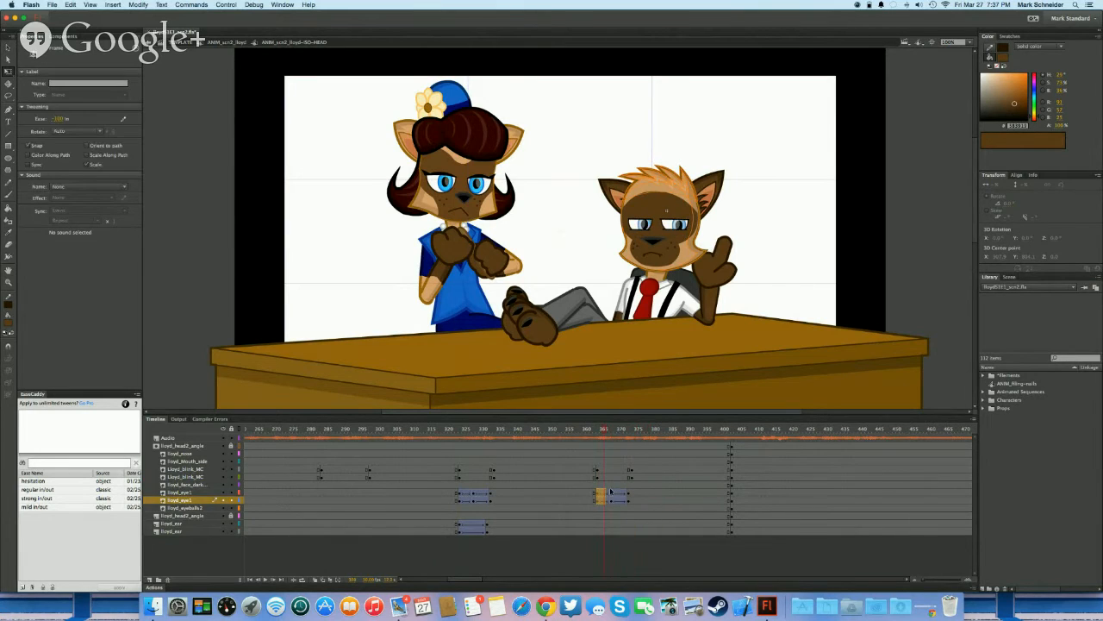
# Raise Lloyd's eyelids slightly on the blink keyframes at about frame 373 using Free Transform
pyautogui.click(597, 476)
pyautogui.press('v')
pyautogui.click(629, 477)
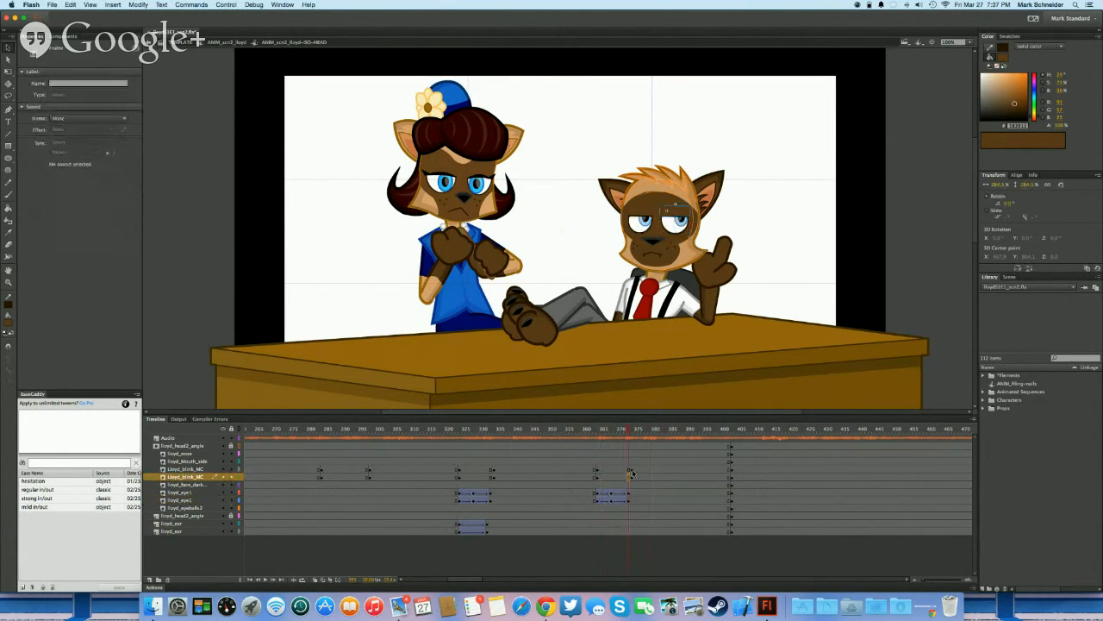
pyautogui.click(634, 471)
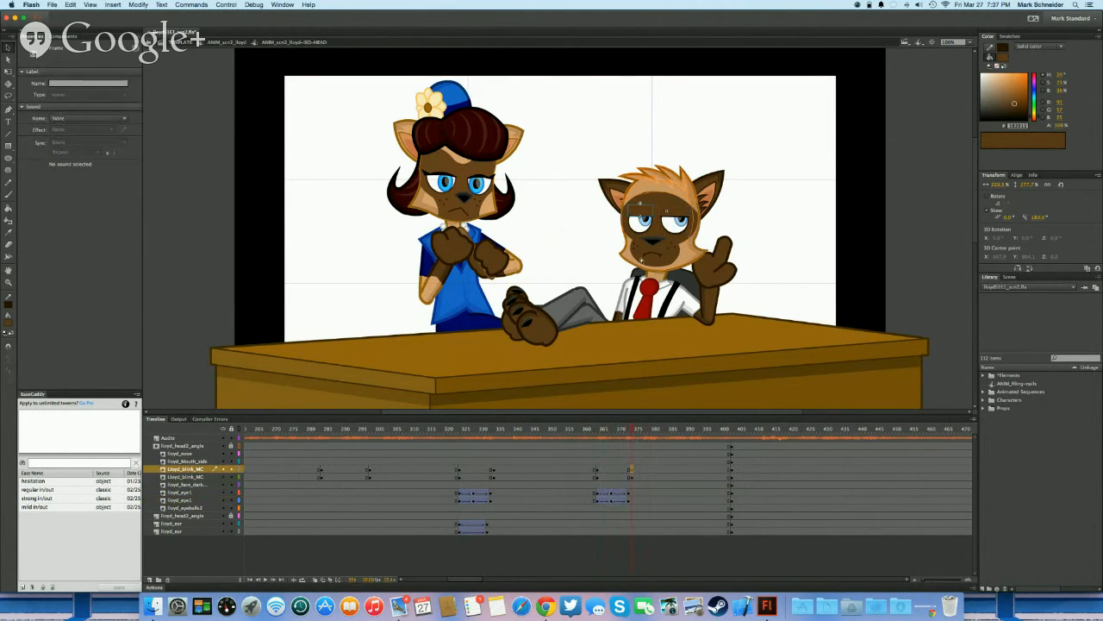
pyautogui.click(640, 204)
pyautogui.press('q')
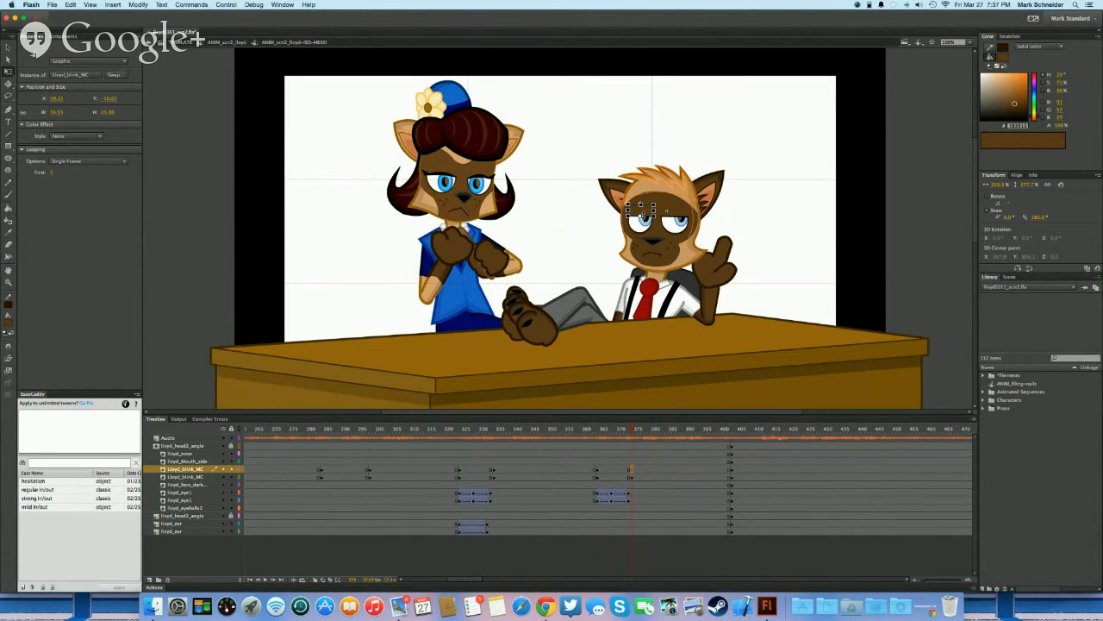
pyautogui.click(677, 210)
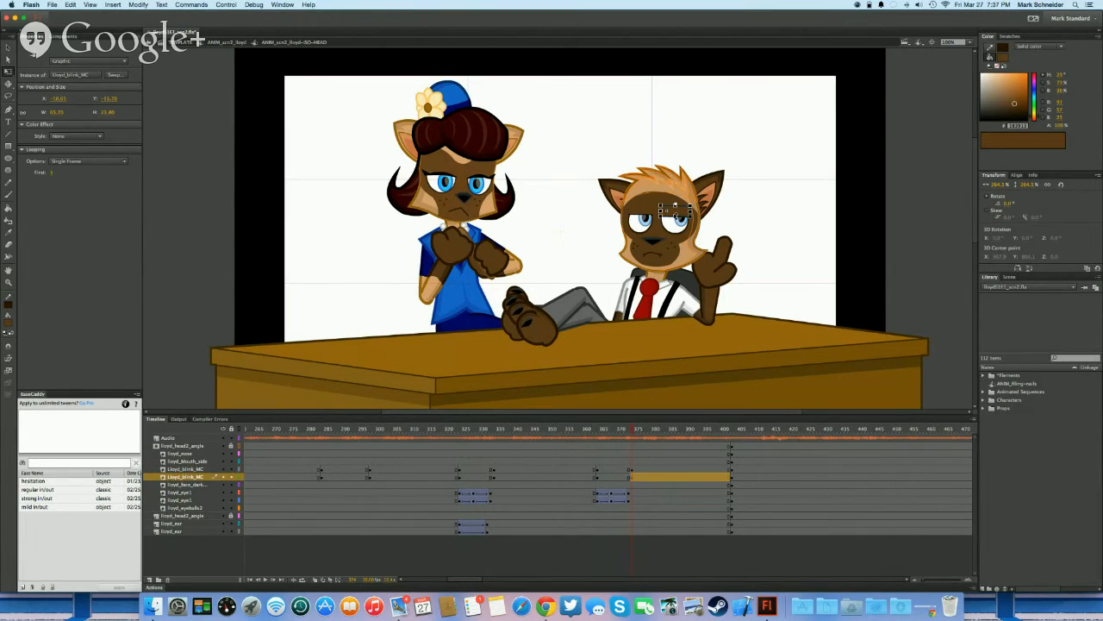
pyautogui.moveTo(675, 216); pyautogui.dragTo(675, 214)
# Add keyframes at about frame 368 on both blink layers and tween them to about frame 373 with an ease out
pyautogui.click(616, 478)
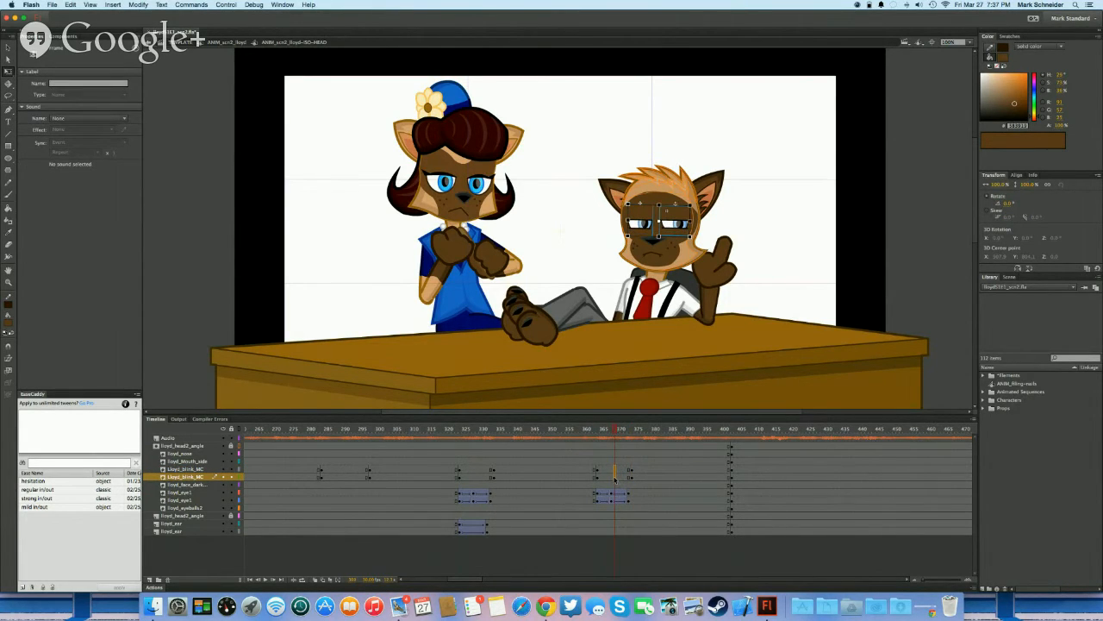
pyautogui.press('F3')
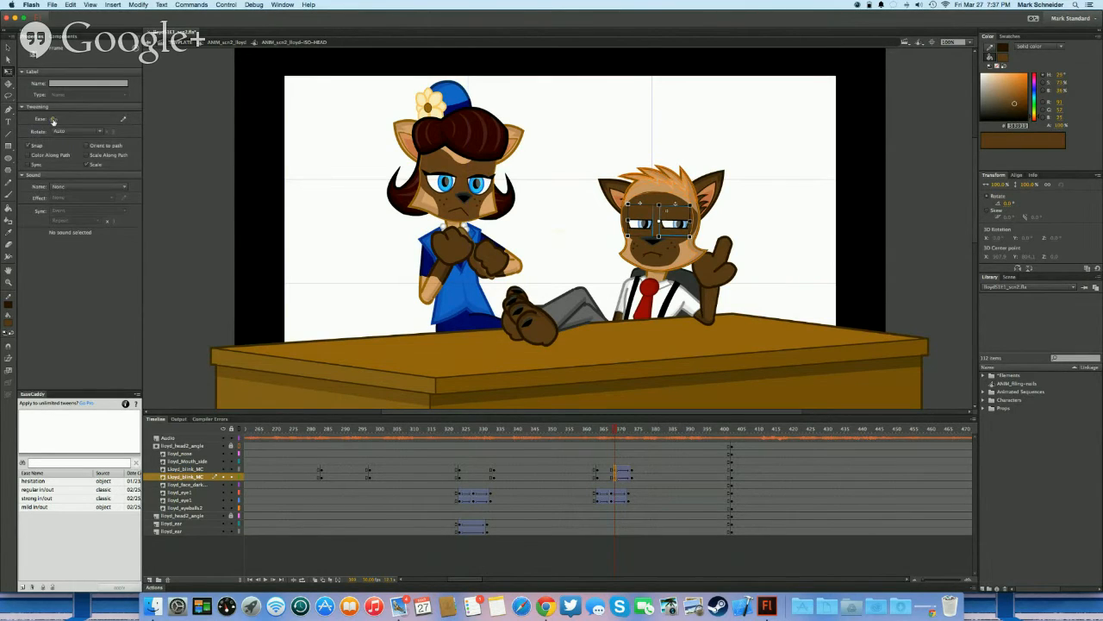
pyautogui.moveTo(609, 463); pyautogui.dragTo(633, 466)
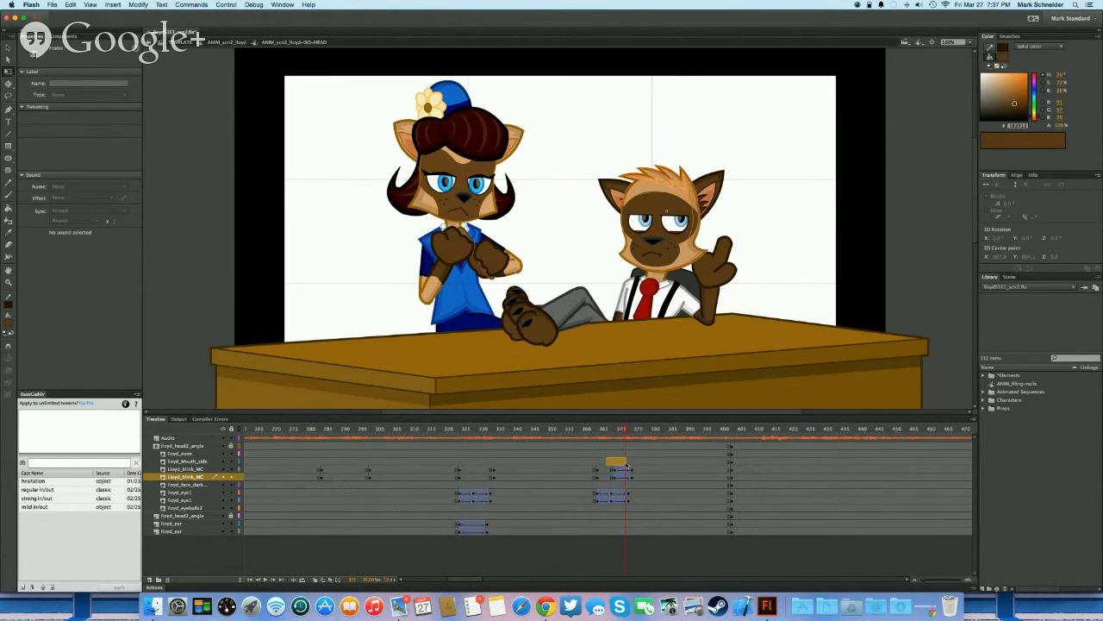
# Examine the eyelid tween and blink timing on both blink layers between about frames 360 and 374
pyautogui.click(623, 463)
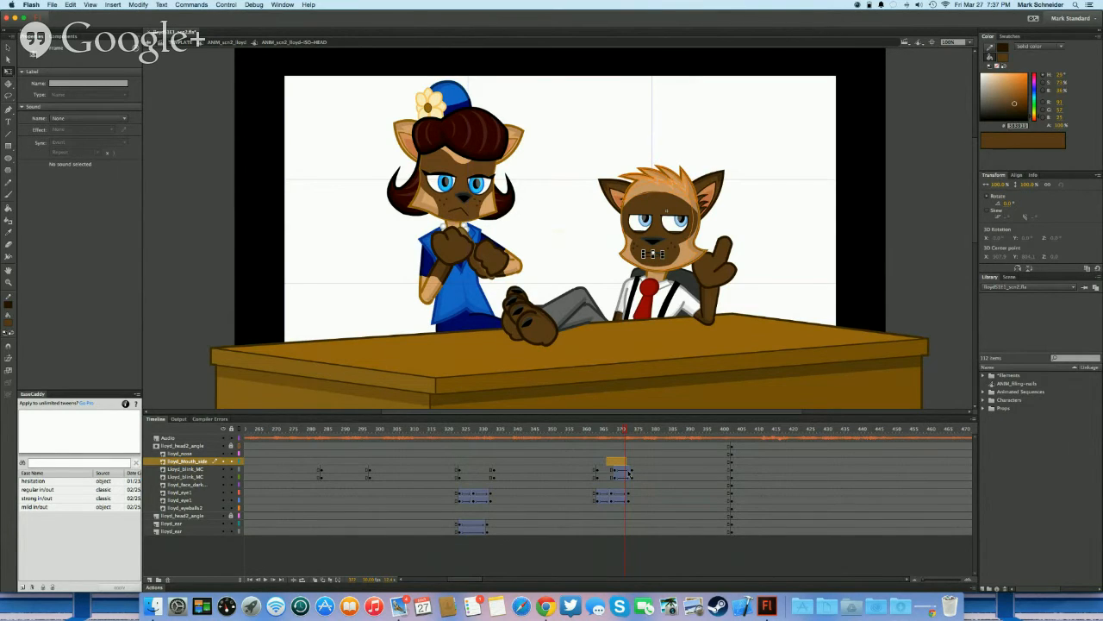
pyautogui.click(630, 470)
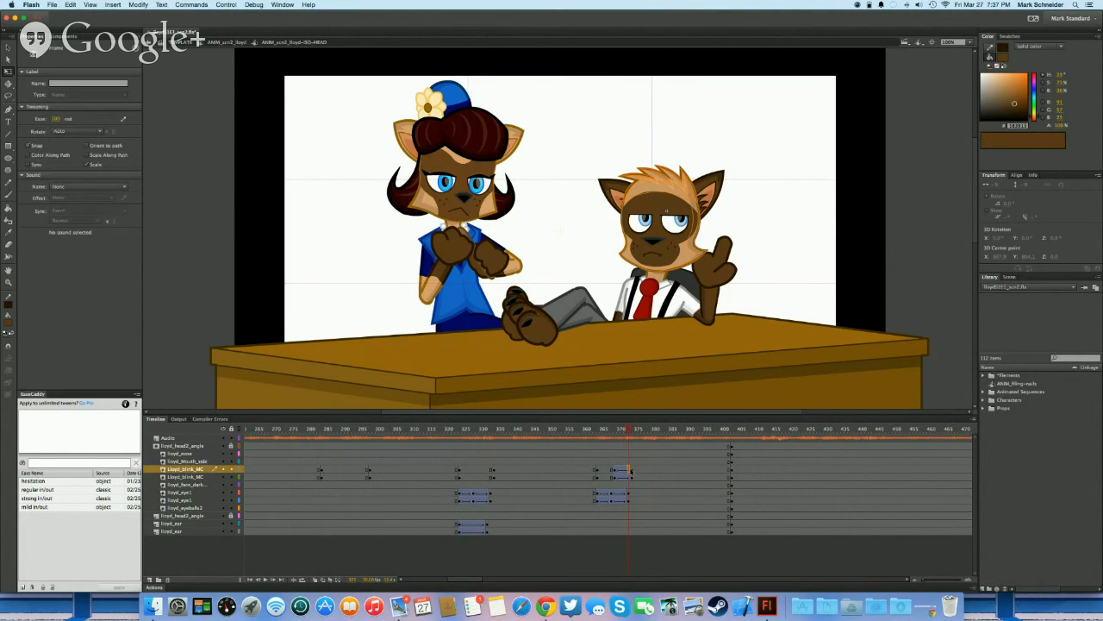
pyautogui.click(622, 463)
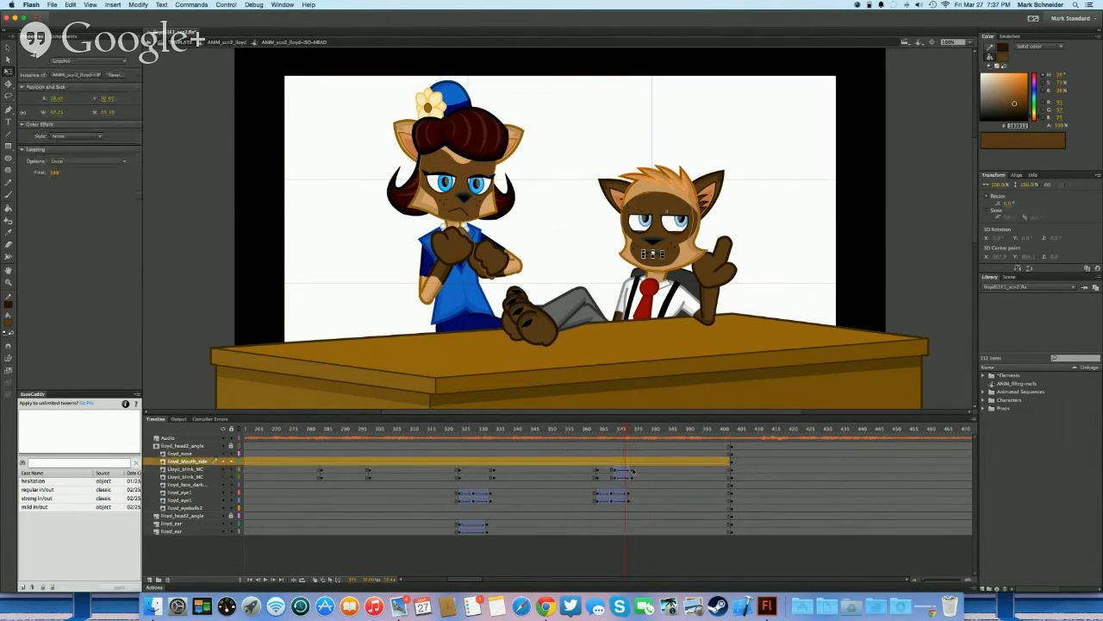
pyautogui.click(623, 472)
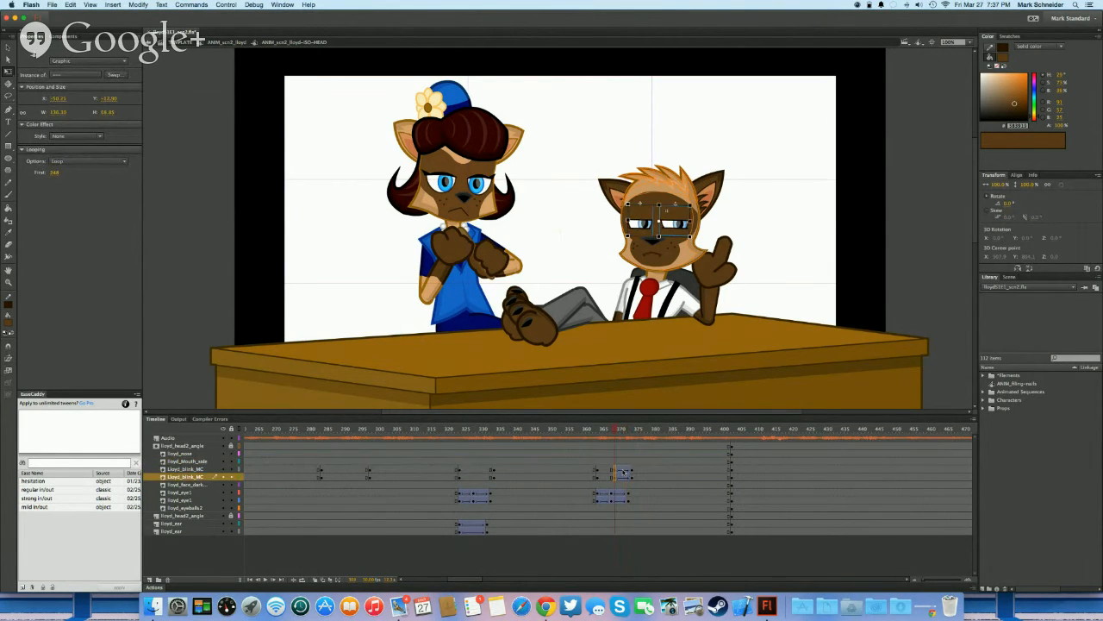
pyautogui.moveTo(532, 468); pyautogui.dragTo(634, 478)
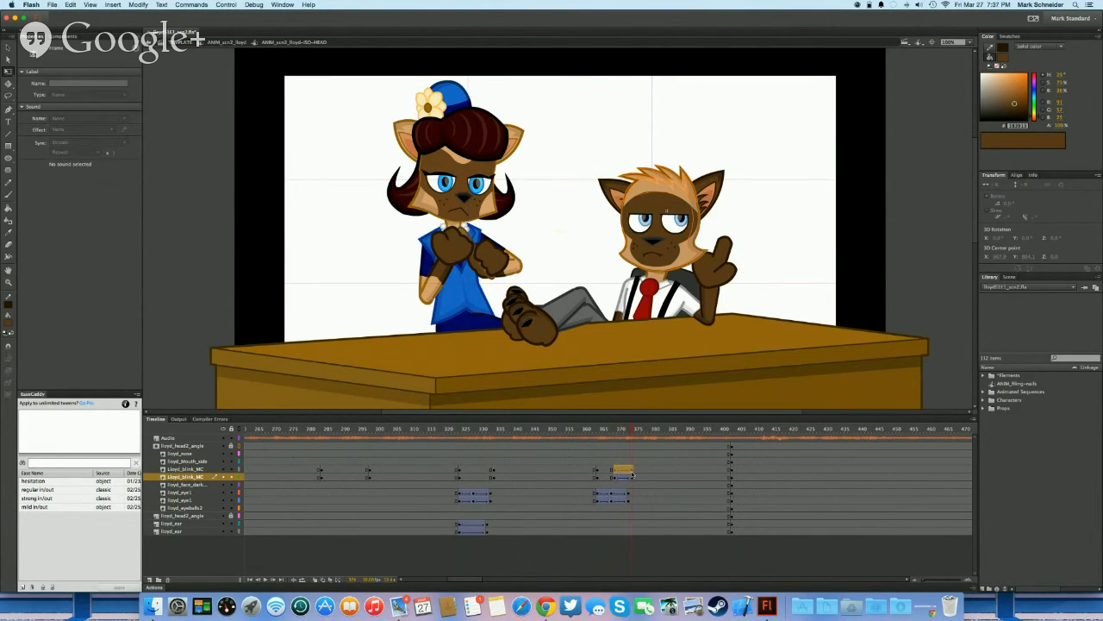
pyautogui.click(623, 473)
pyautogui.click(624, 474)
pyautogui.click(601, 471)
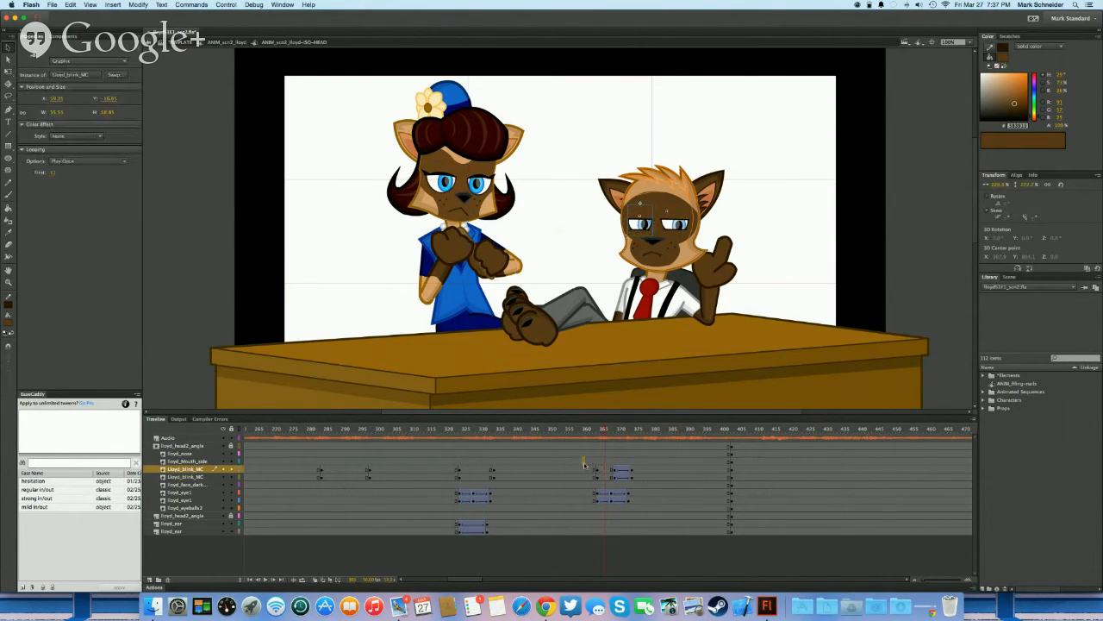
pyautogui.click(591, 465)
pyautogui.moveTo(613, 464); pyautogui.dragTo(680, 469)
# Insert keyframes on both ear layers at about frame 363, copy the resting ear frames to about frame 372, and exit the head symbol
pyautogui.click(597, 528)
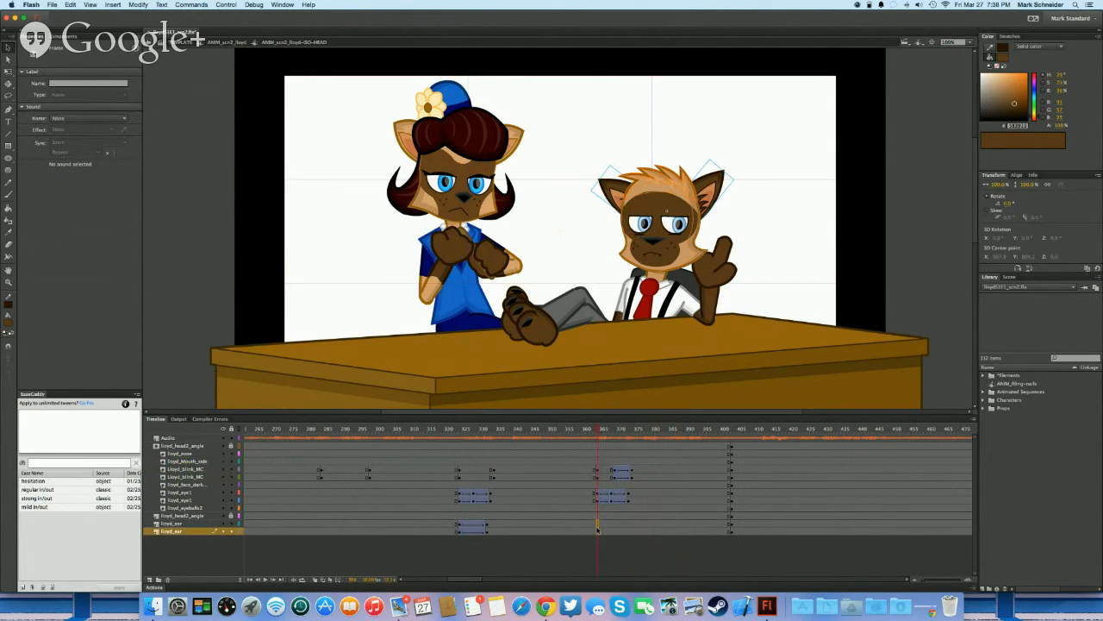
pyautogui.click(441, 527)
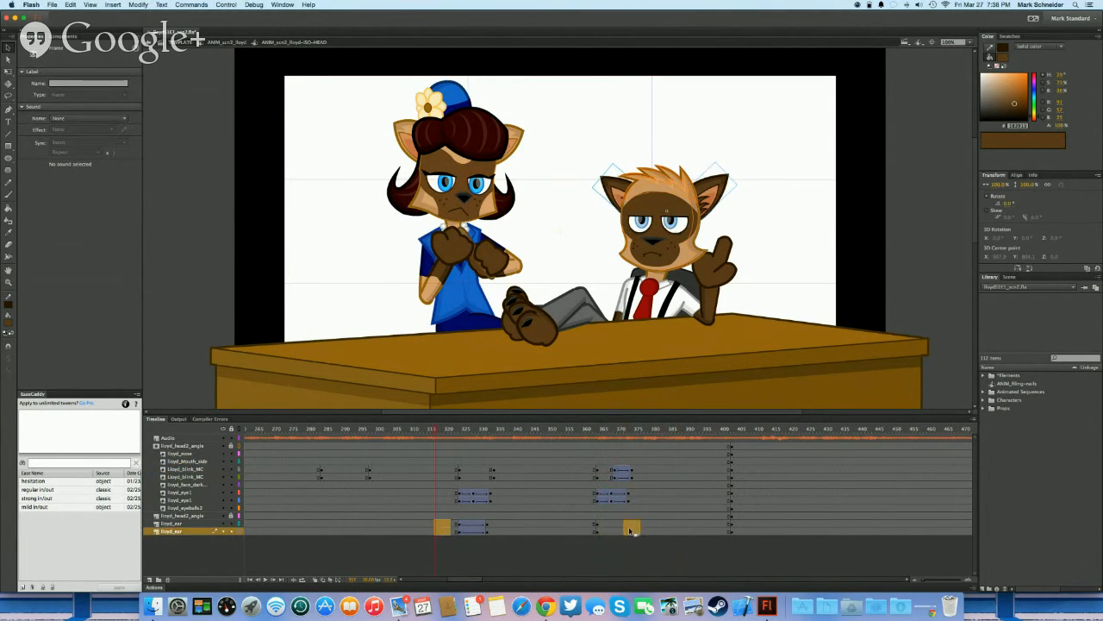
pyautogui.doubleClick(773, 244)
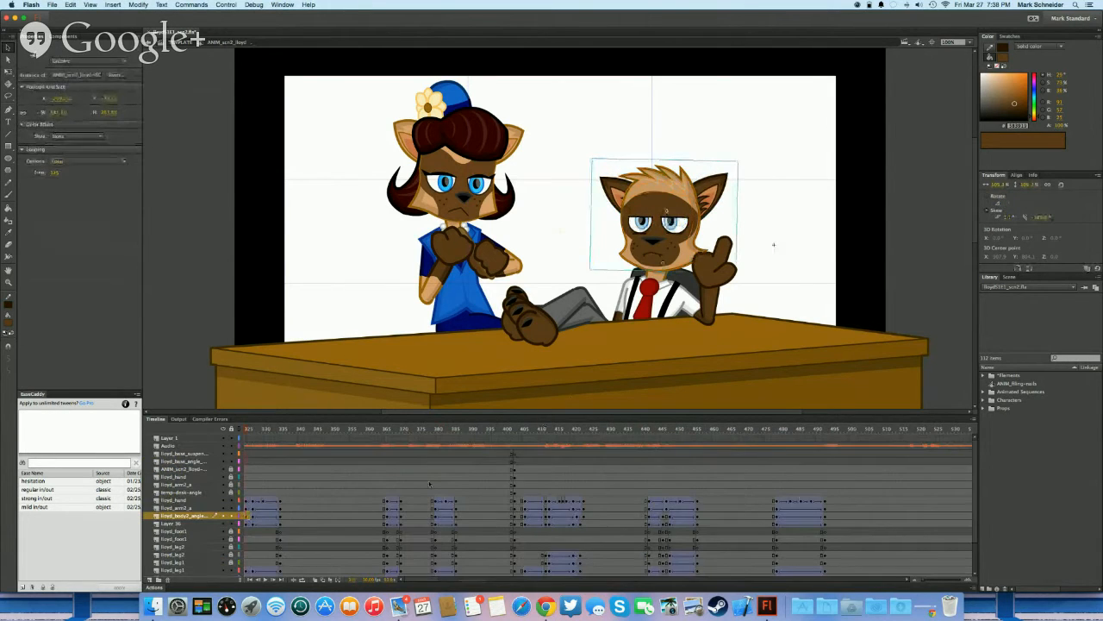
# Play back the scene's animation leading up to Lloyd's raised-hand gesture near frame 369
pyautogui.click(318, 477)
pyautogui.press('Return')
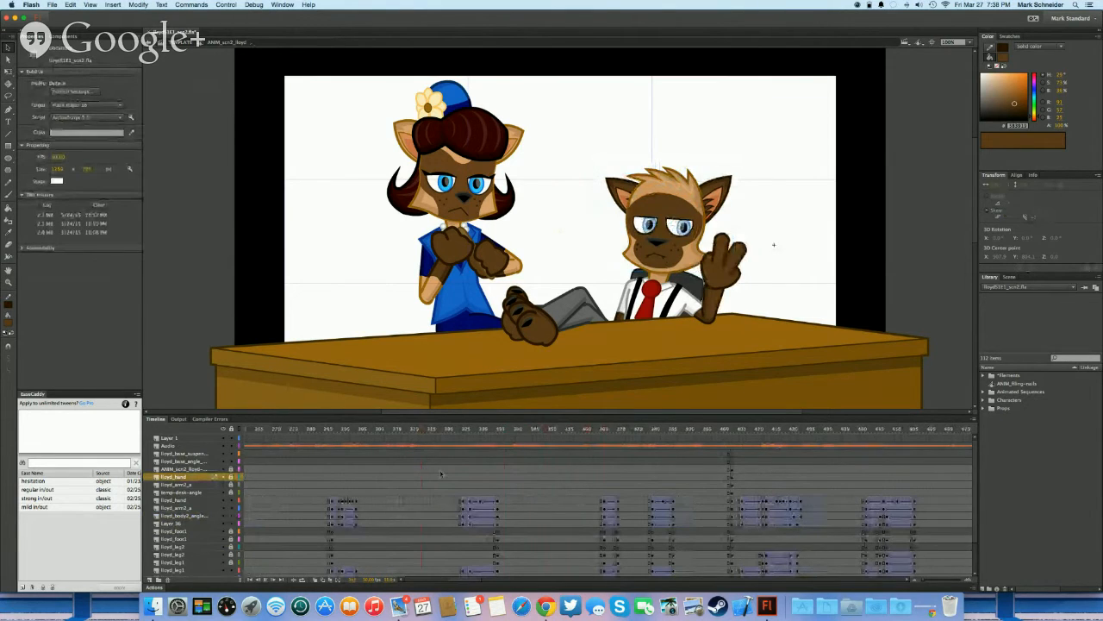
pyautogui.click(594, 493)
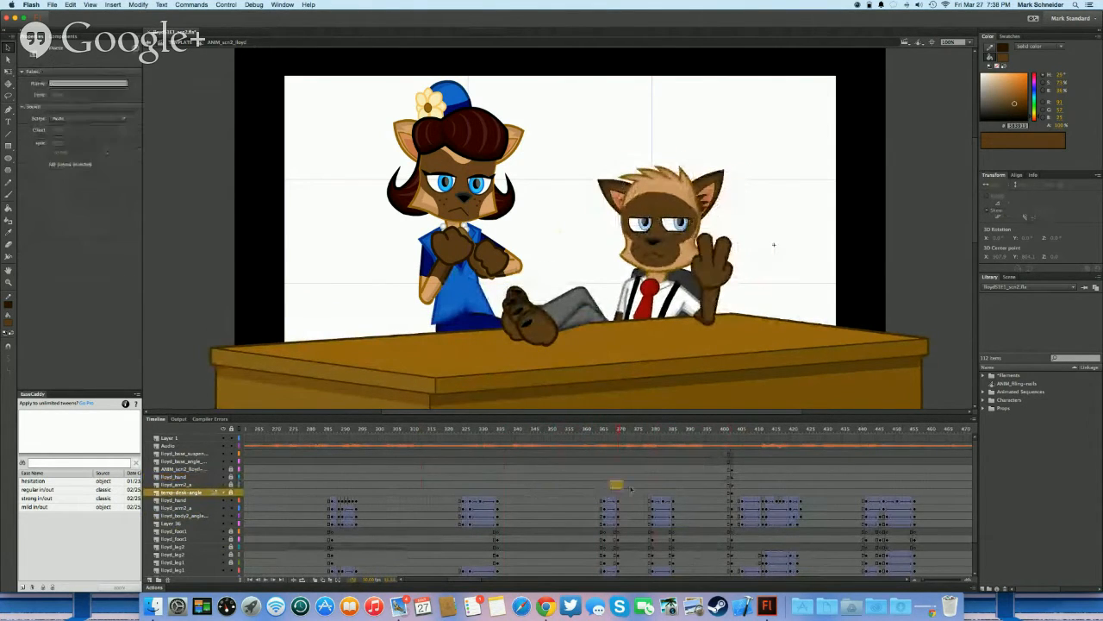
# Open Lloyd's head symbol for in-place editing at about frame 369
pyautogui.click(621, 490)
pyautogui.click(619, 502)
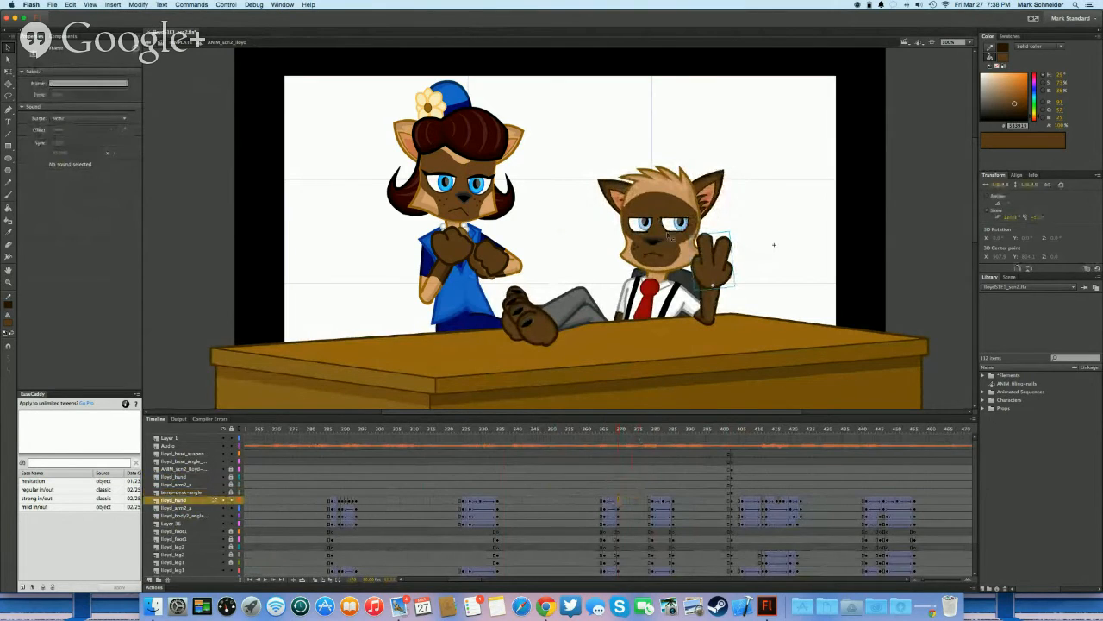
pyautogui.doubleClick(668, 231)
pyautogui.hscroll(-3, 461, 471)
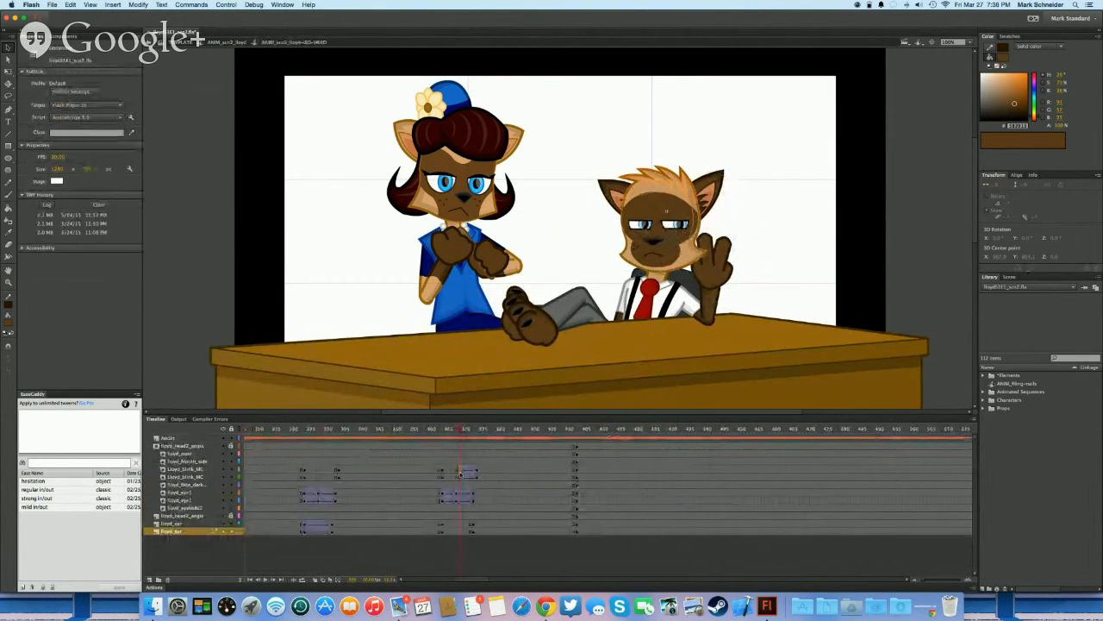
# Extend the blink on both lloyd_blink_MC layers to about frame 380 and set the closed eyelids at frame 367 to Single Frame looping
pyautogui.moveTo(461, 468); pyautogui.dragTo(508, 477)
pyautogui.click(457, 477)
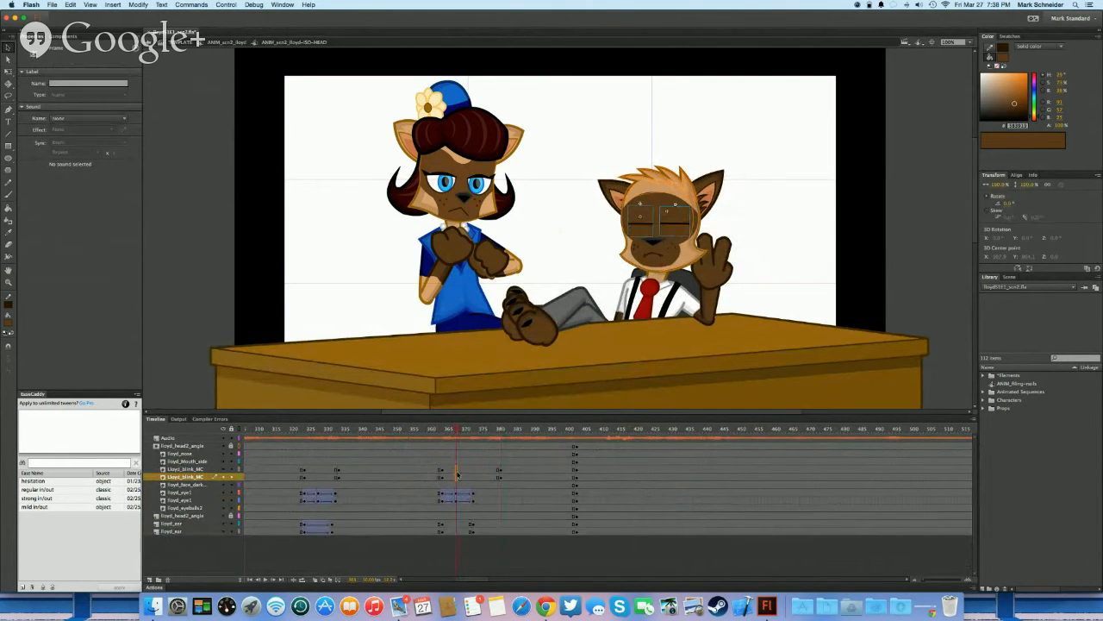
pyautogui.click(645, 223)
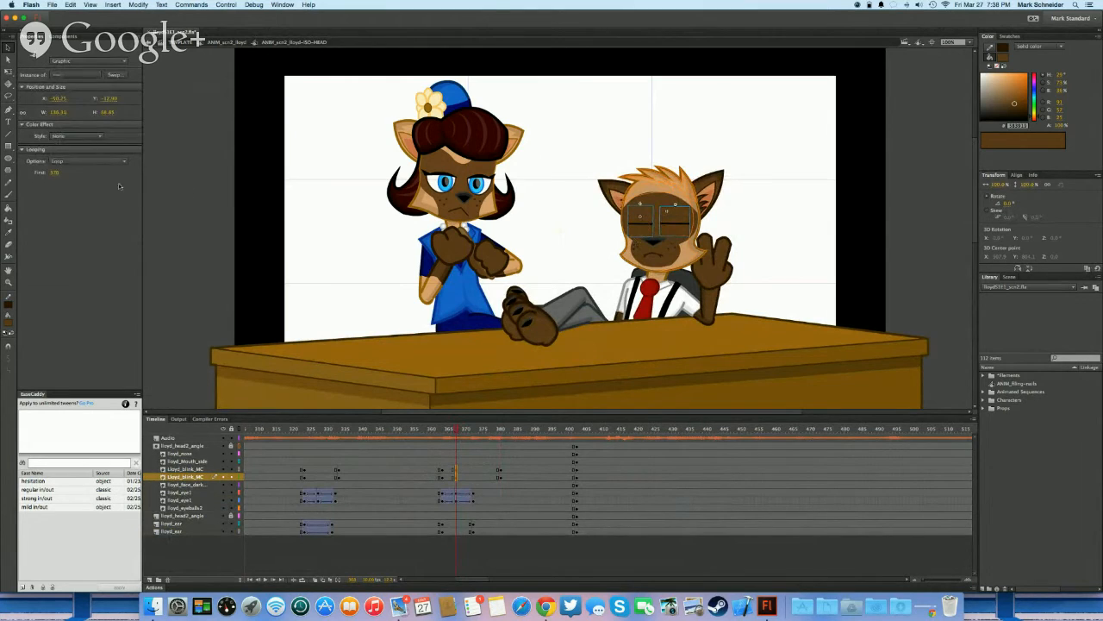
pyautogui.click(602, 214)
pyautogui.click(641, 217)
pyautogui.keyDown('shift'); pyautogui.click(672, 222); pyautogui.keyUp('shift')
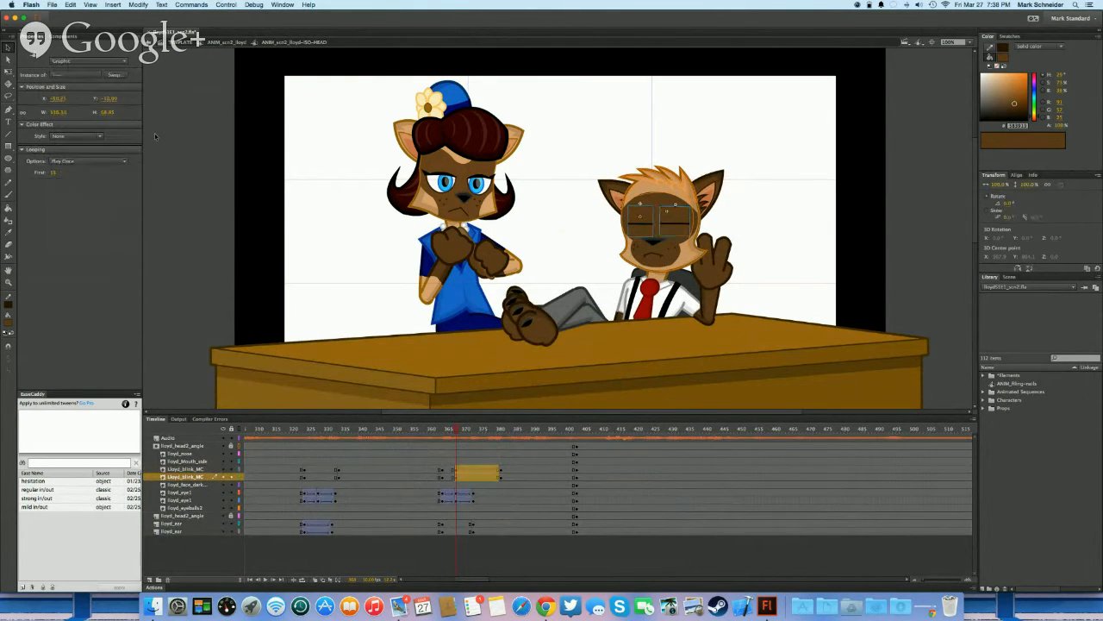
pyautogui.click(81, 162)
pyautogui.click(72, 189)
# Add keyframes on both lloyd_blink_MC layers at about frame 383 and set the eyelids there to Play Once
pyautogui.moveTo(448, 464); pyautogui.dragTo(509, 472)
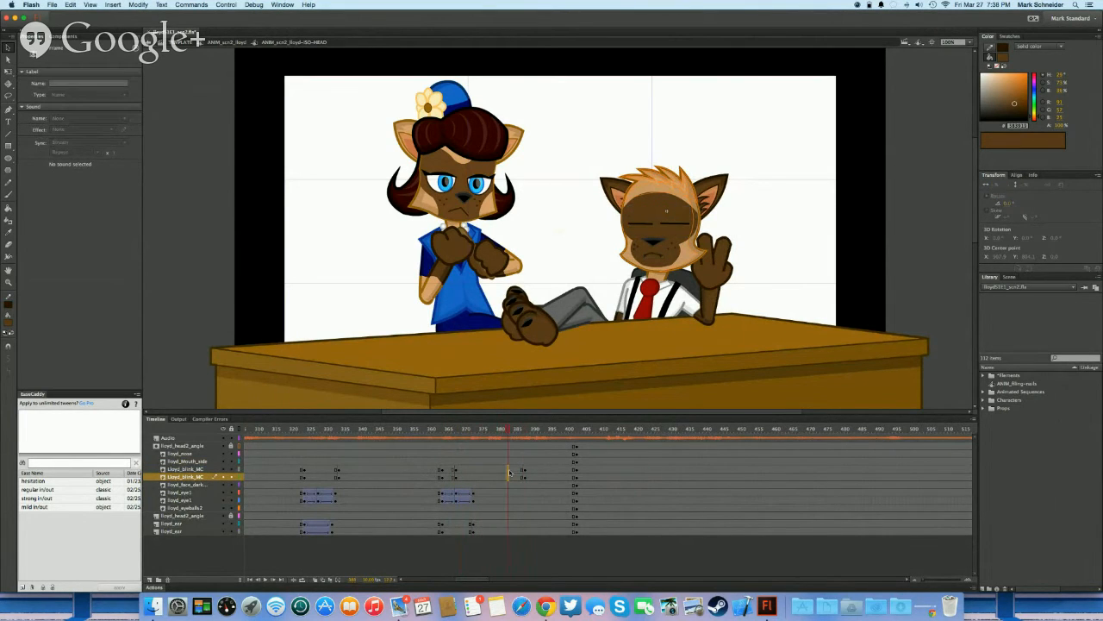
pyautogui.click(512, 469)
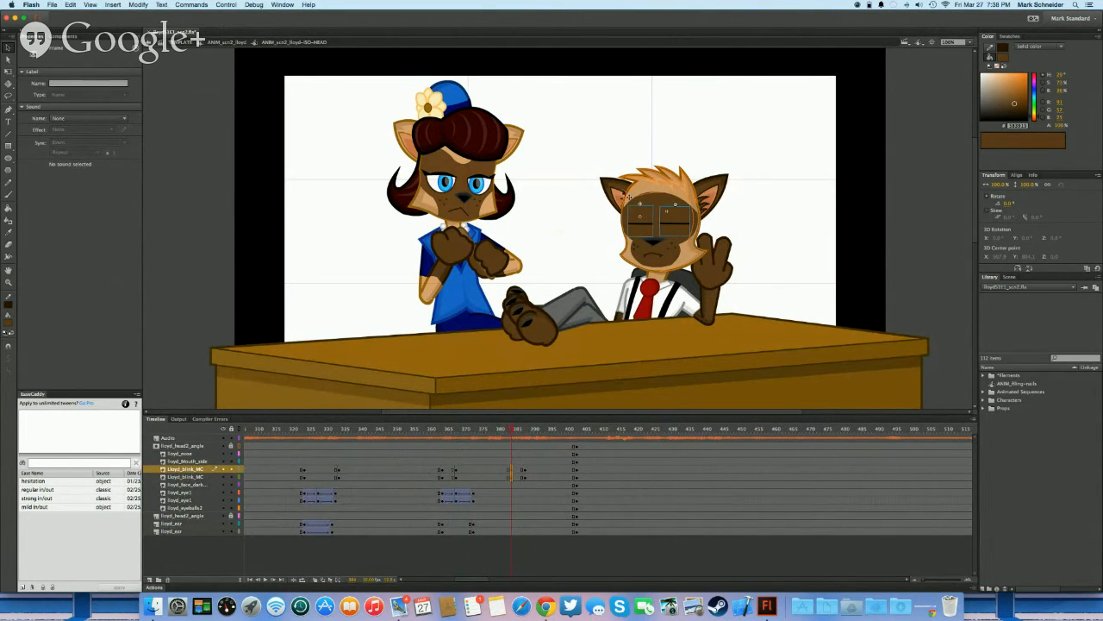
pyautogui.click(516, 476)
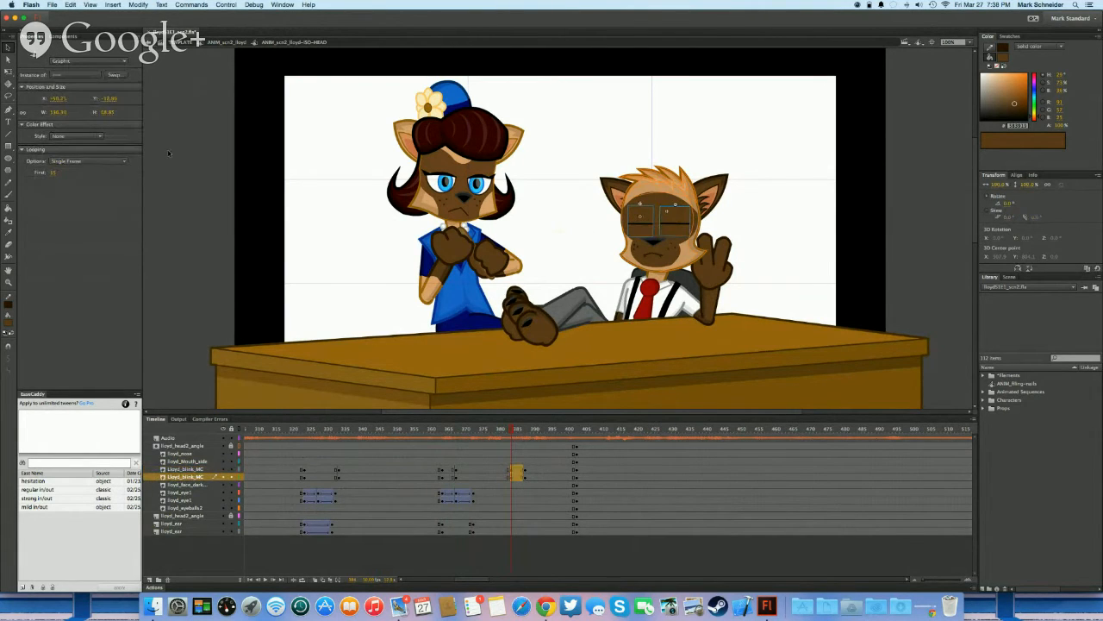
pyautogui.click(88, 162)
pyautogui.click(76, 180)
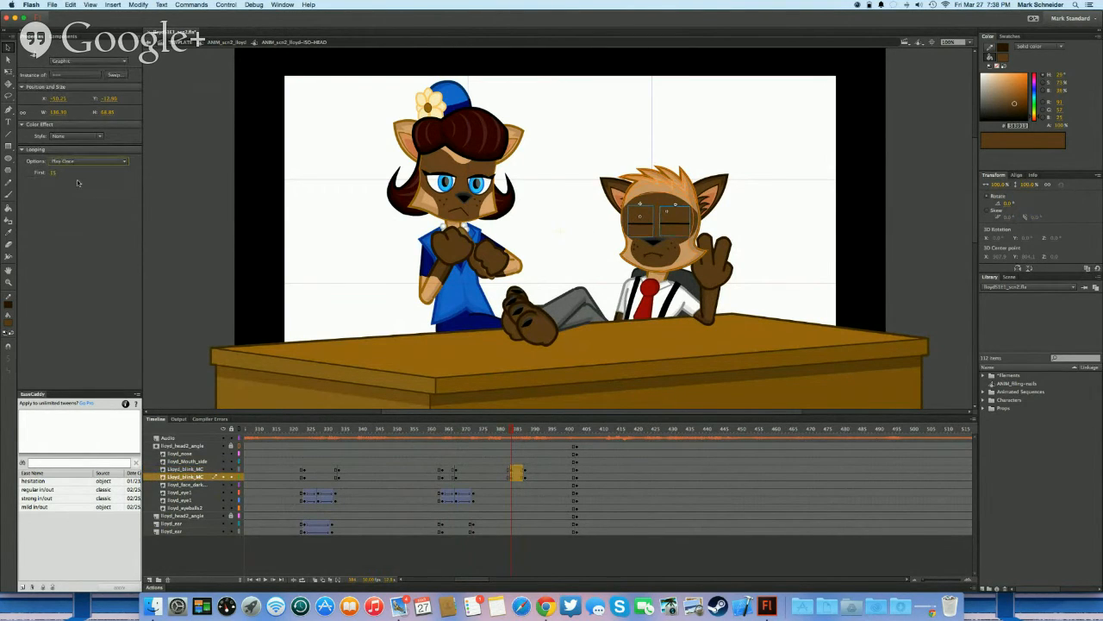
# Play back the head animation from about frame 378 to check the eyes reopening
pyautogui.moveTo(511, 455); pyautogui.dragTo(531, 477)
pyautogui.click(494, 461)
pyautogui.press('Return')
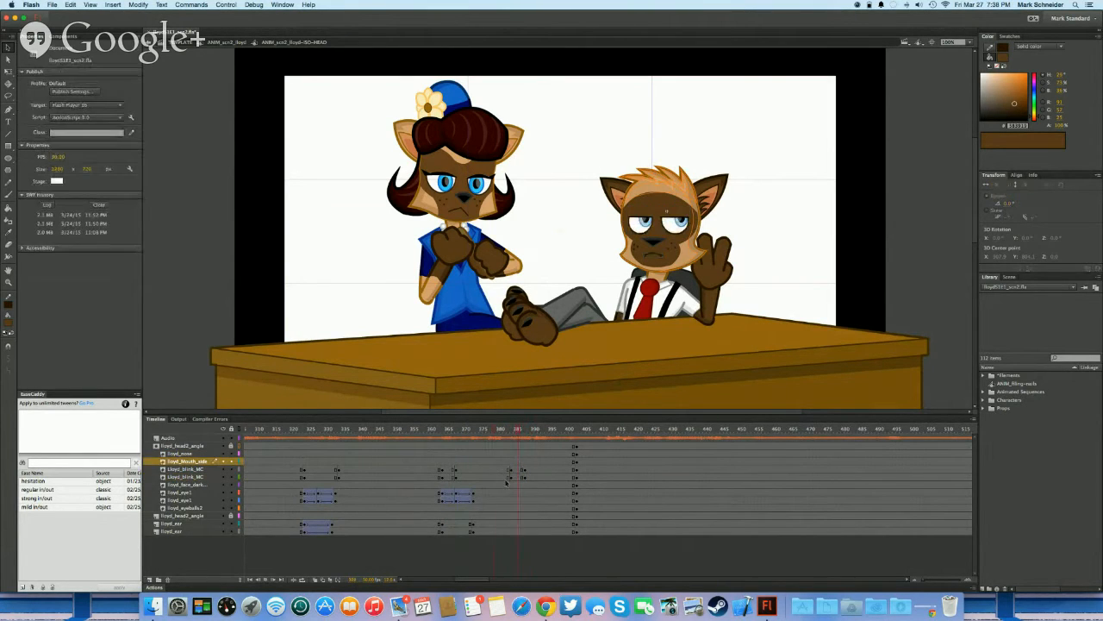
# Apply classic tweens to both lloyd_ear layers between about frames 363 and 372
pyautogui.click(450, 529)
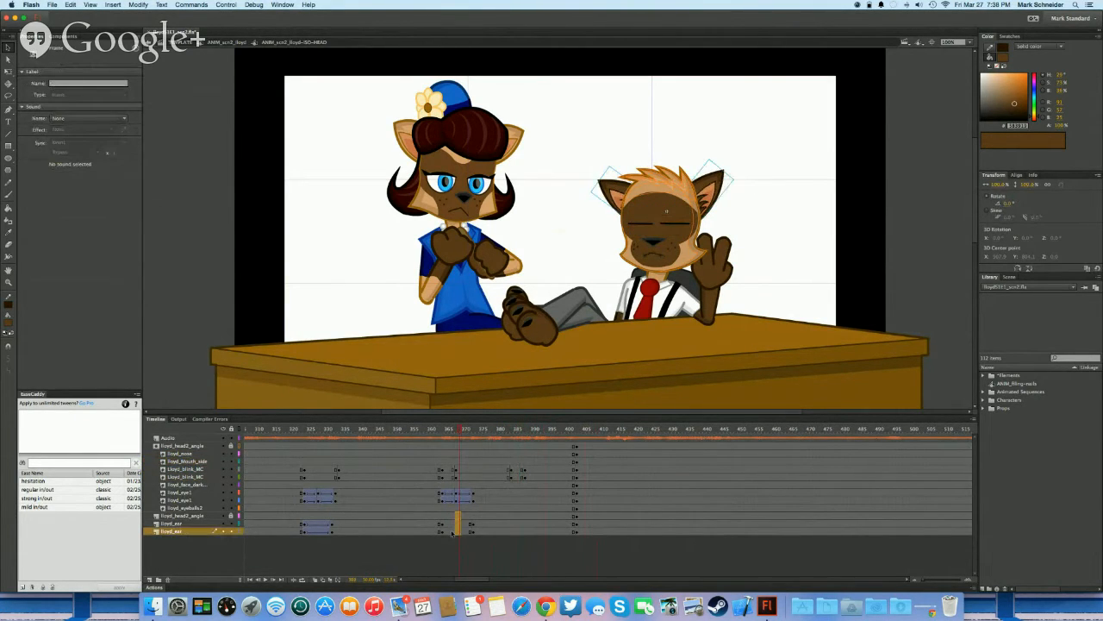
pyautogui.press('F3')
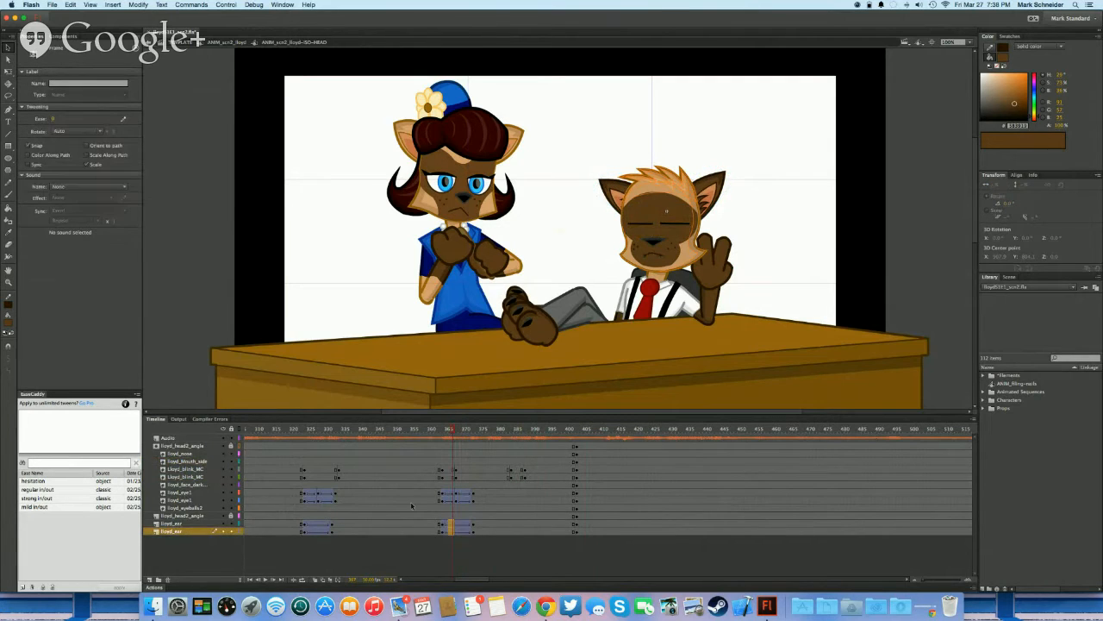
pyautogui.click(297, 524)
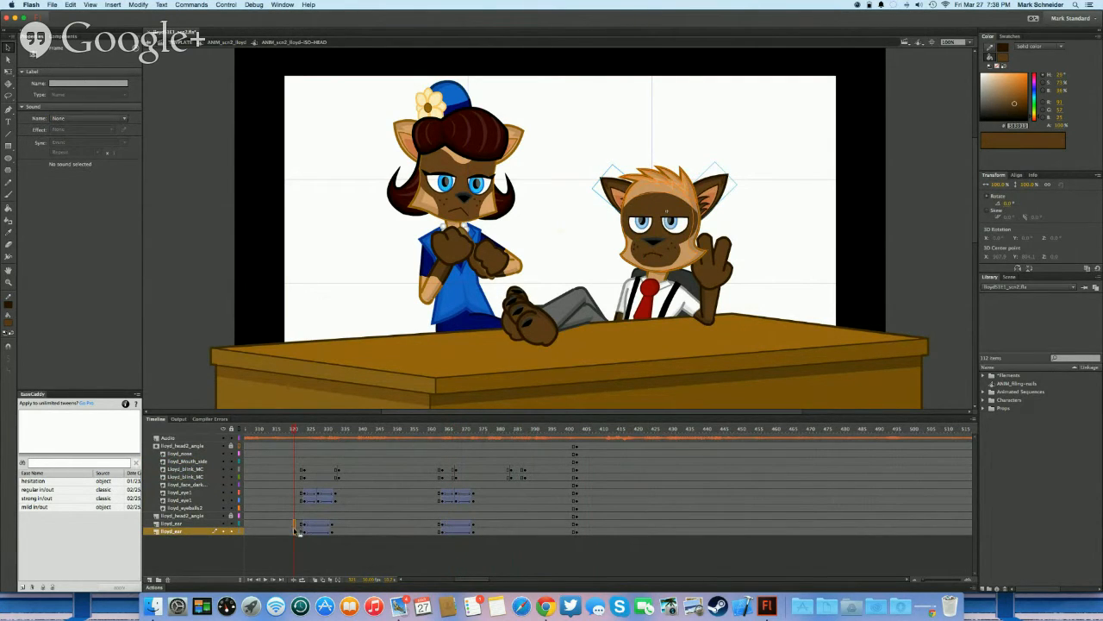
pyautogui.moveTo(296, 531); pyautogui.dragTo(511, 523)
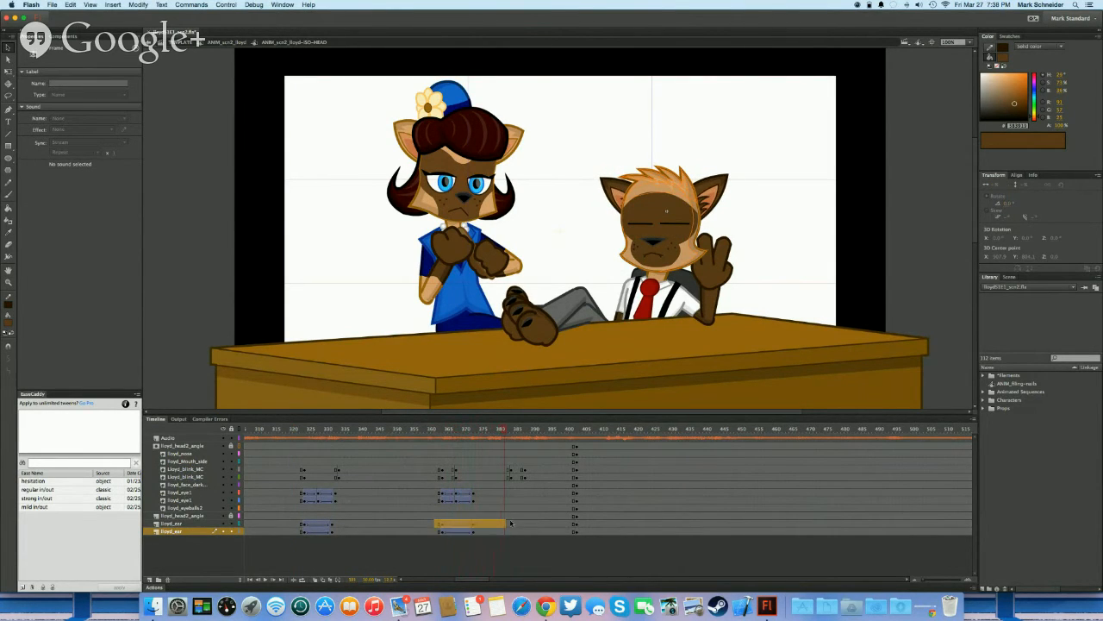
# Leave the head symbol, check the body motion around frame 385, and reopen Lloyd's head at that frame
pyautogui.doubleClick(595, 256)
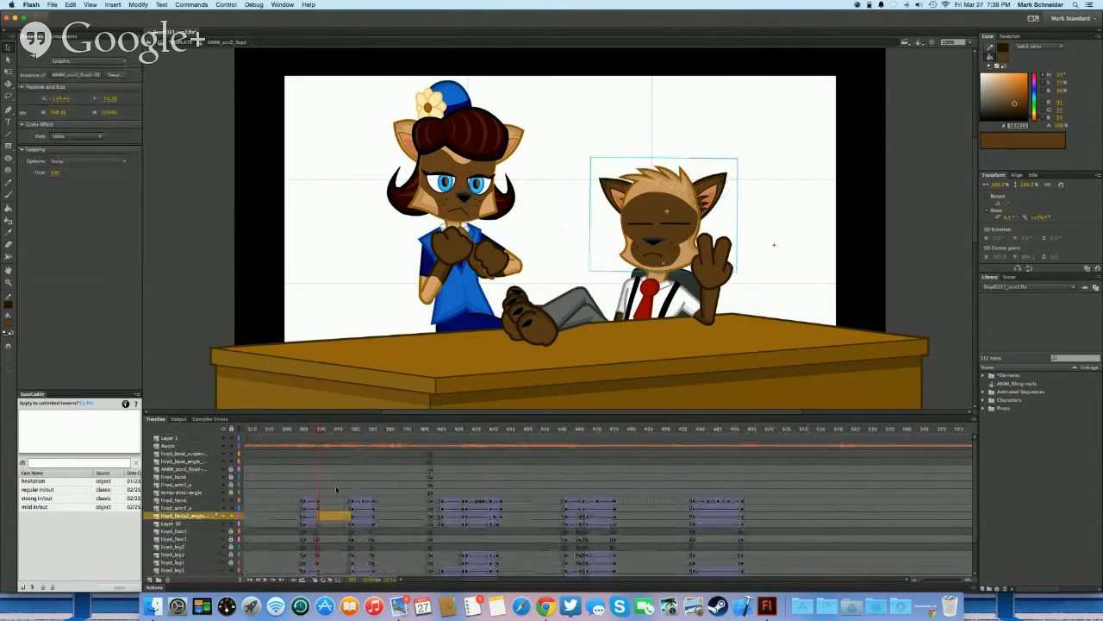
pyautogui.moveTo(335, 489); pyautogui.dragTo(404, 488)
pyautogui.click(376, 524)
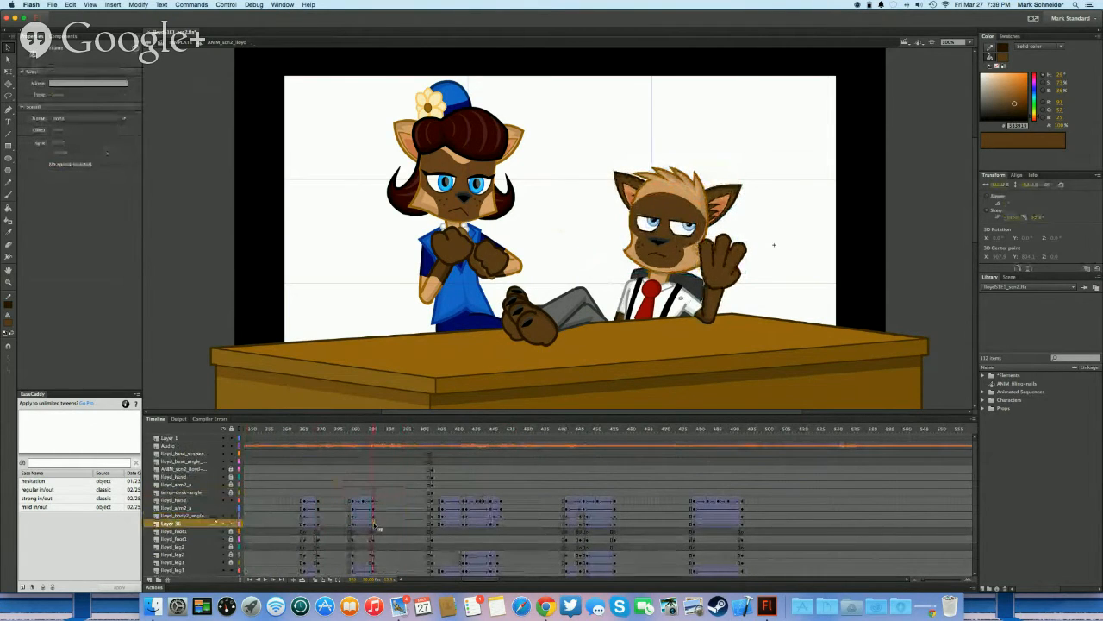
pyautogui.doubleClick(680, 218)
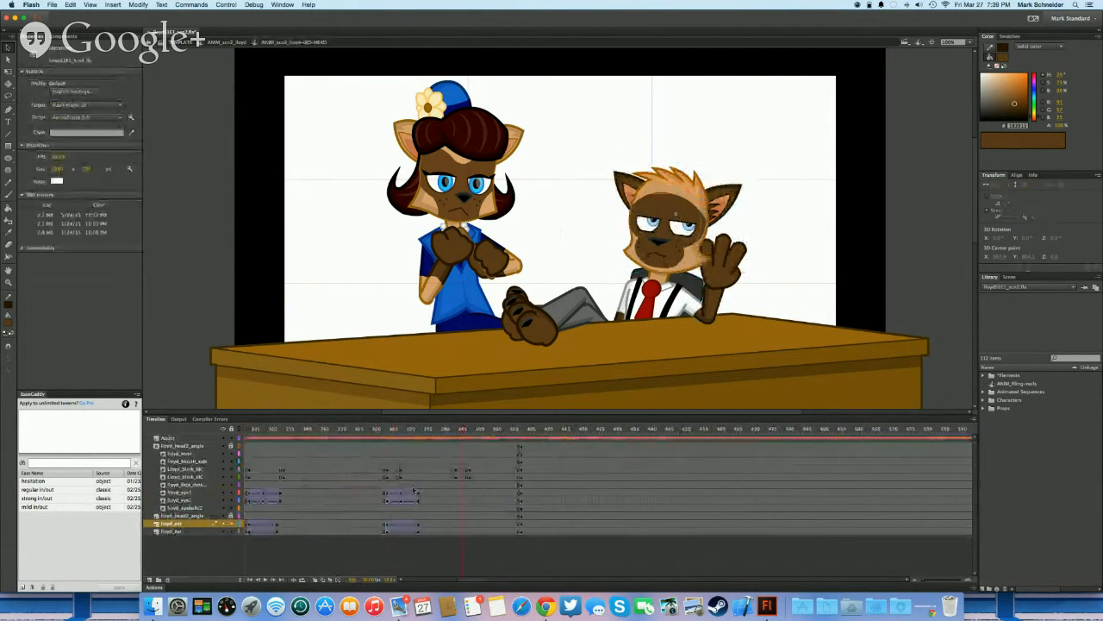
# Insert keyframes on both lloyd_ear layers at about frame 385 and select the adjacent frames on the blink layers
pyautogui.moveTo(463, 531); pyautogui.dragTo(465, 523)
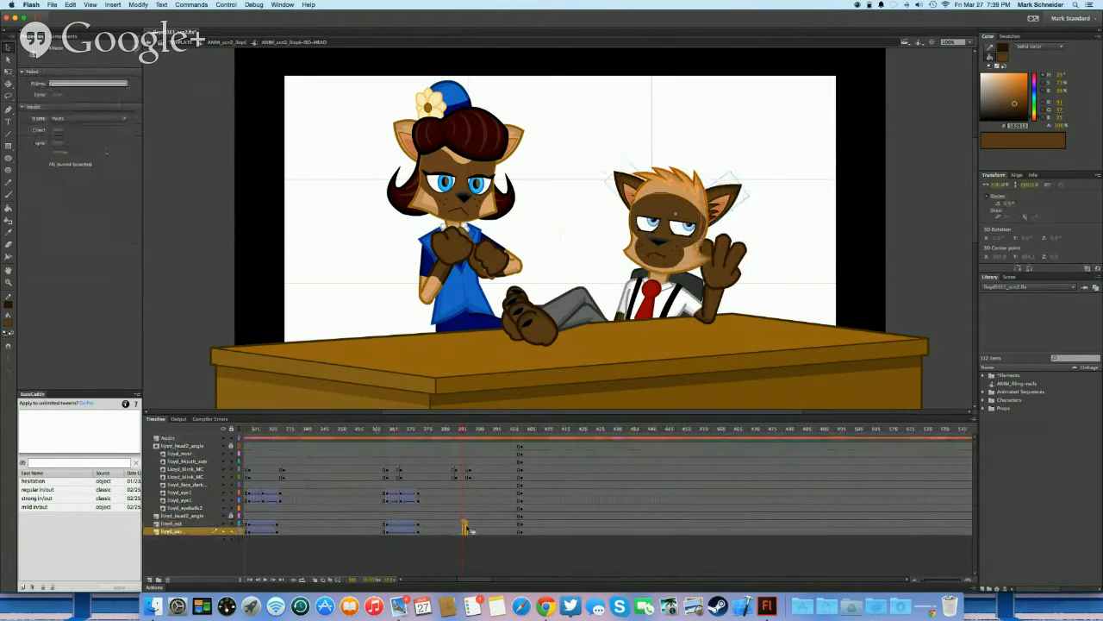
pyautogui.press('F6')
pyautogui.moveTo(471, 469); pyautogui.dragTo(461, 478)
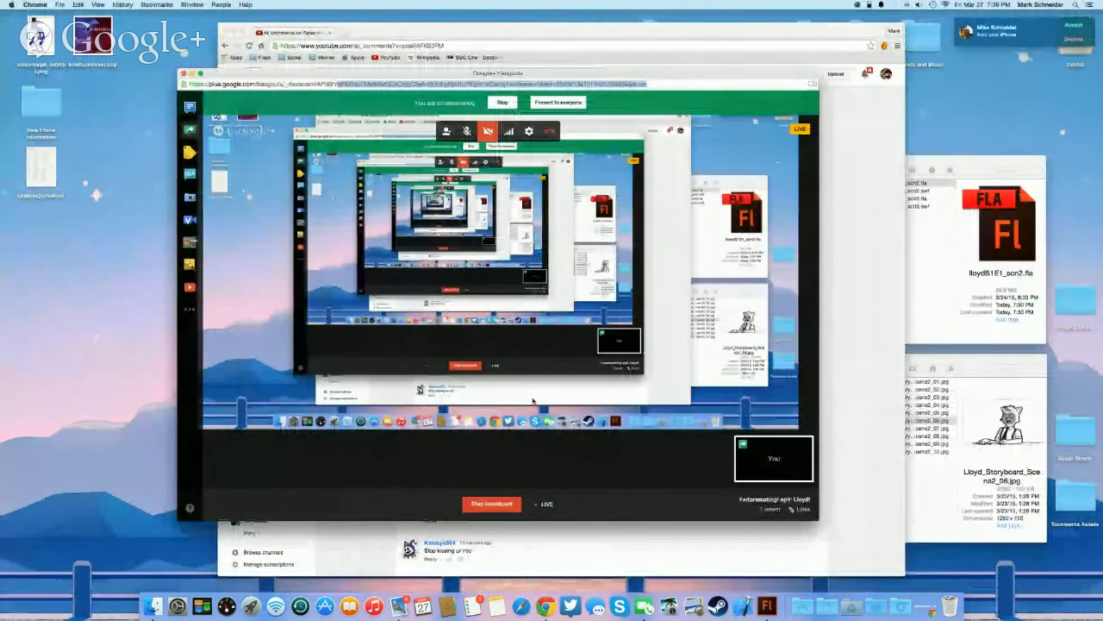
# Mute the microphone in the Google+ Hangouts broadcast window and switch back to Flash
pyautogui.click(495, 501)
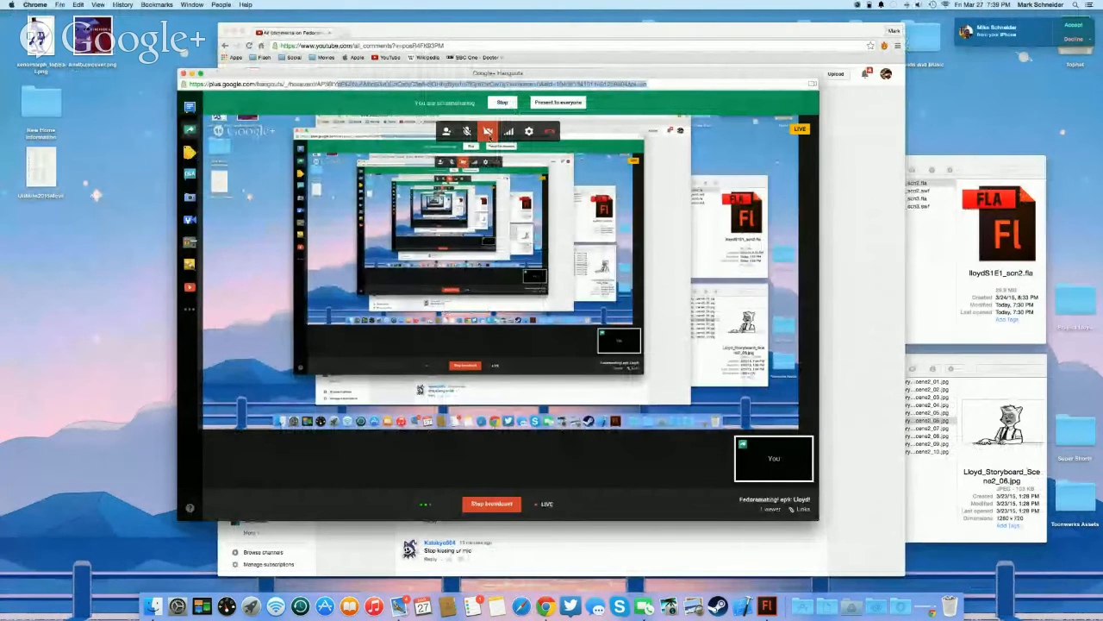
pyautogui.click(467, 132)
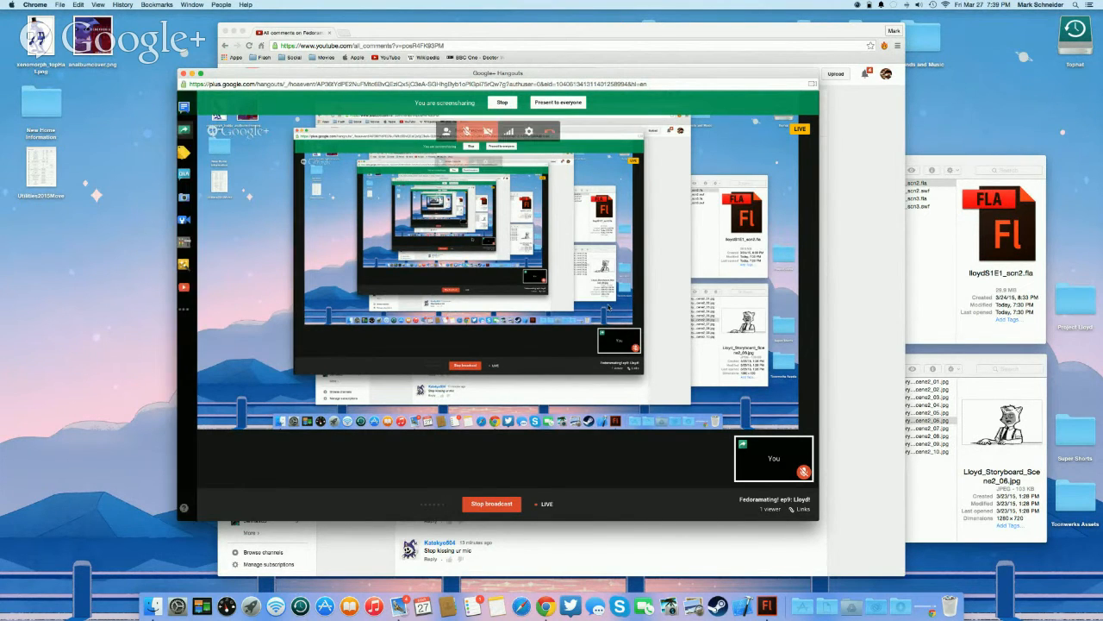
pyautogui.press('super+Tab')
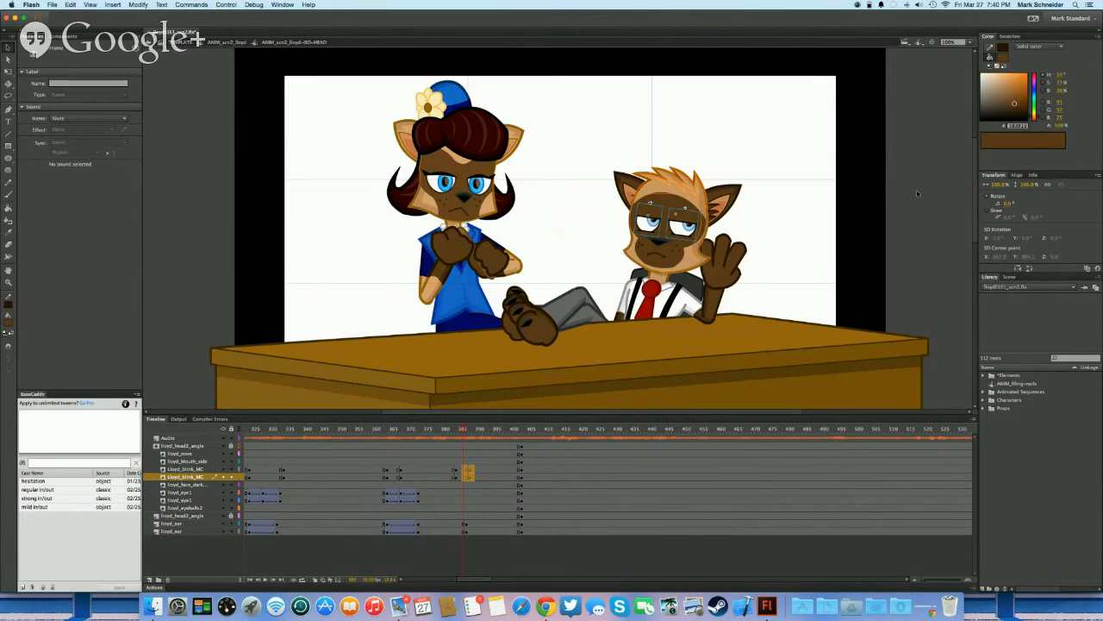
# Switch to the Google+ Hangouts window and unmute the broadcast microphone
pyautogui.hotkey('ctrl', 'Right')
pyautogui.moveTo(481, 144)
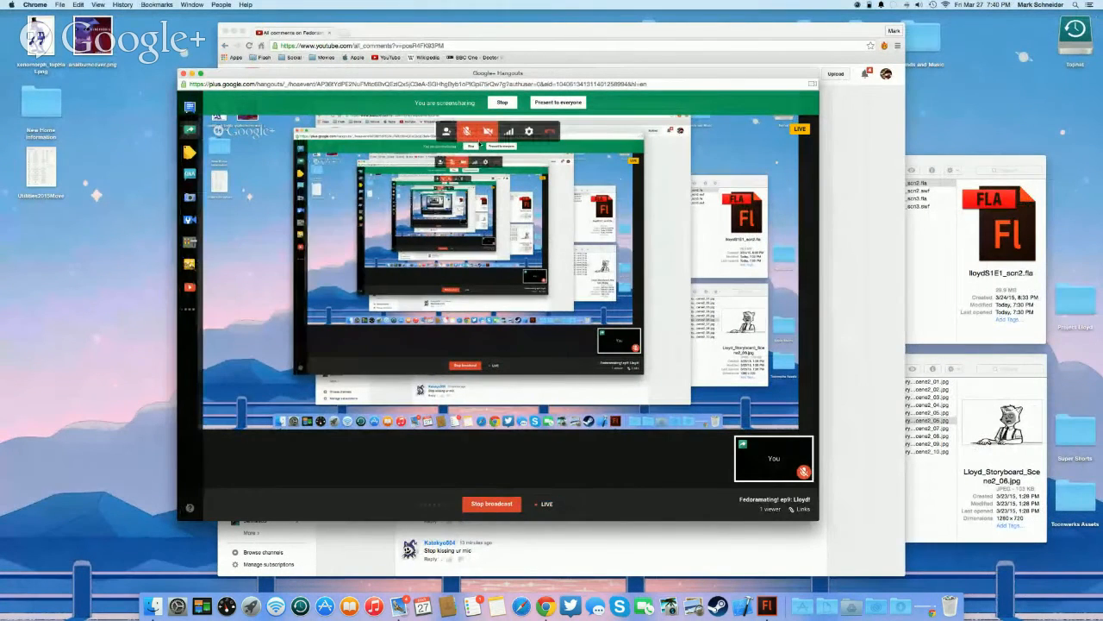
pyautogui.click(466, 131)
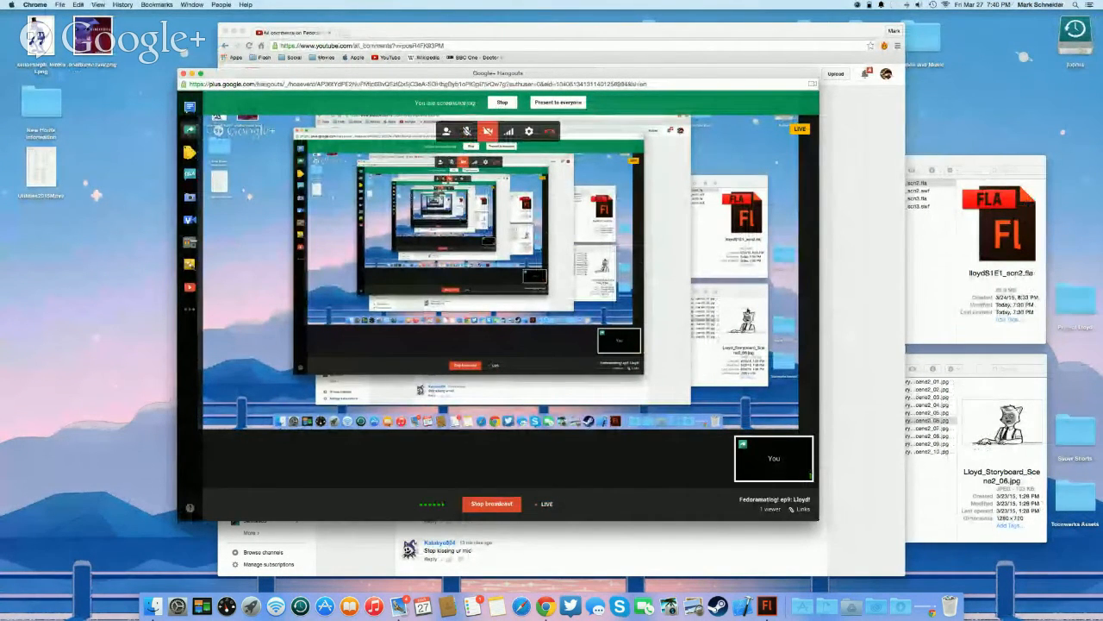
pyautogui.hotkey('ctrl', 'Left')
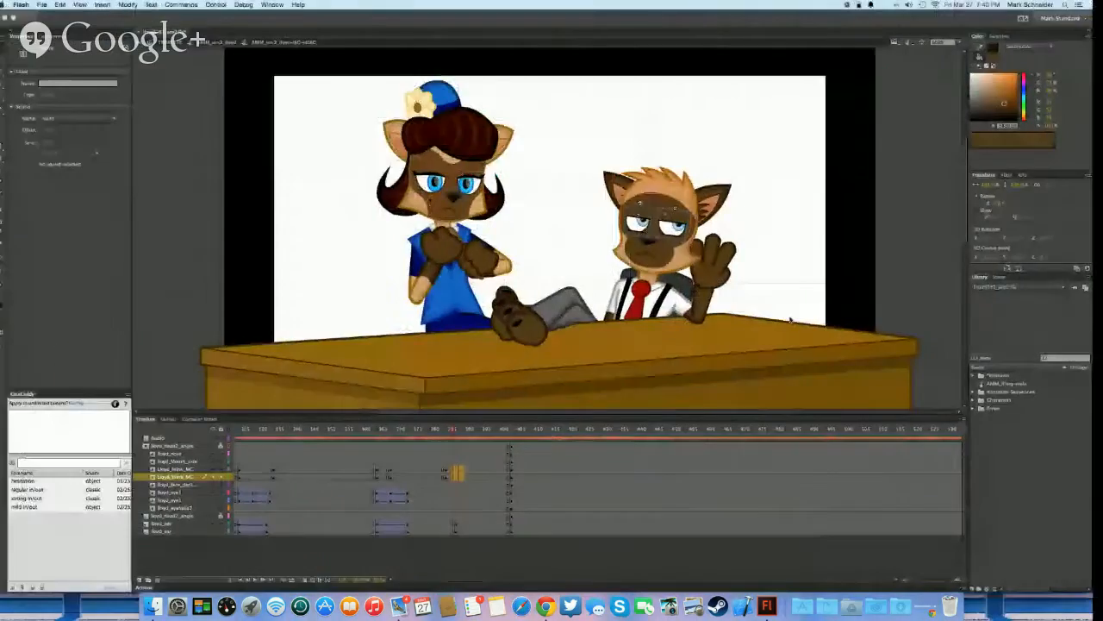
pyautogui.hotkey('ctrl', 'Right')
# Bring the YouTube comments page forward and re-sort the broadcast's comments by Newest first
pyautogui.click(667, 33)
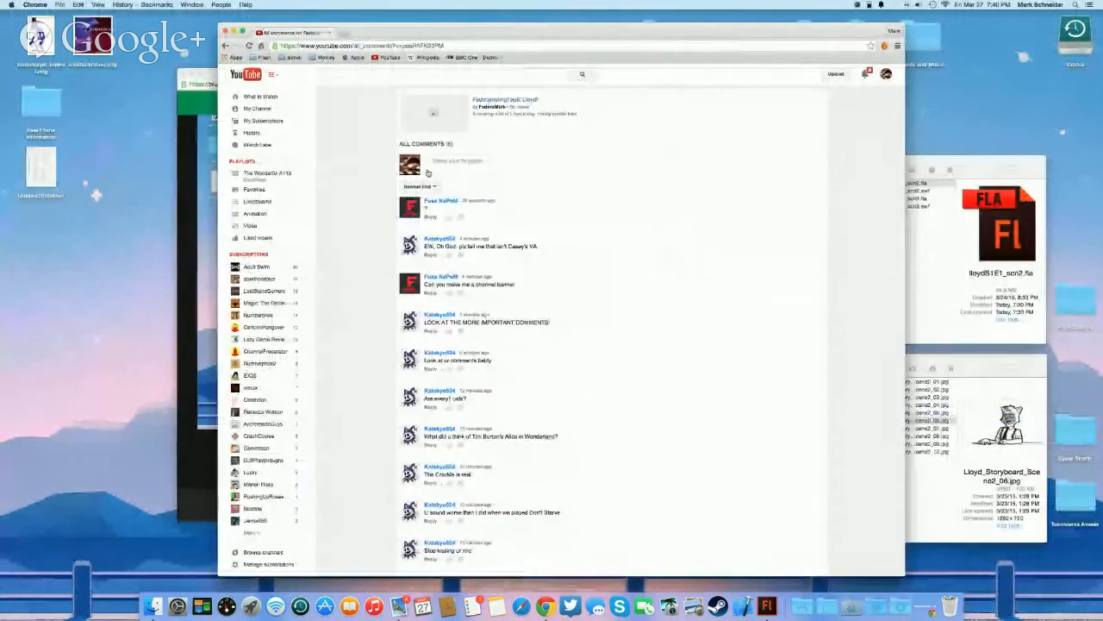
pyautogui.click(420, 187)
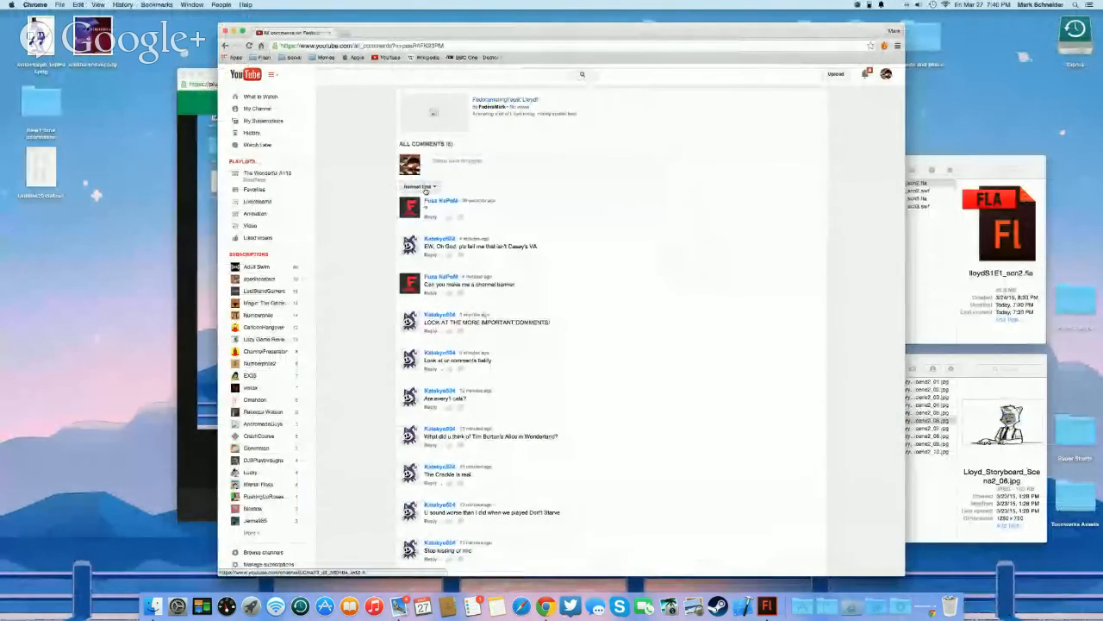
pyautogui.click(422, 202)
pyautogui.click(423, 187)
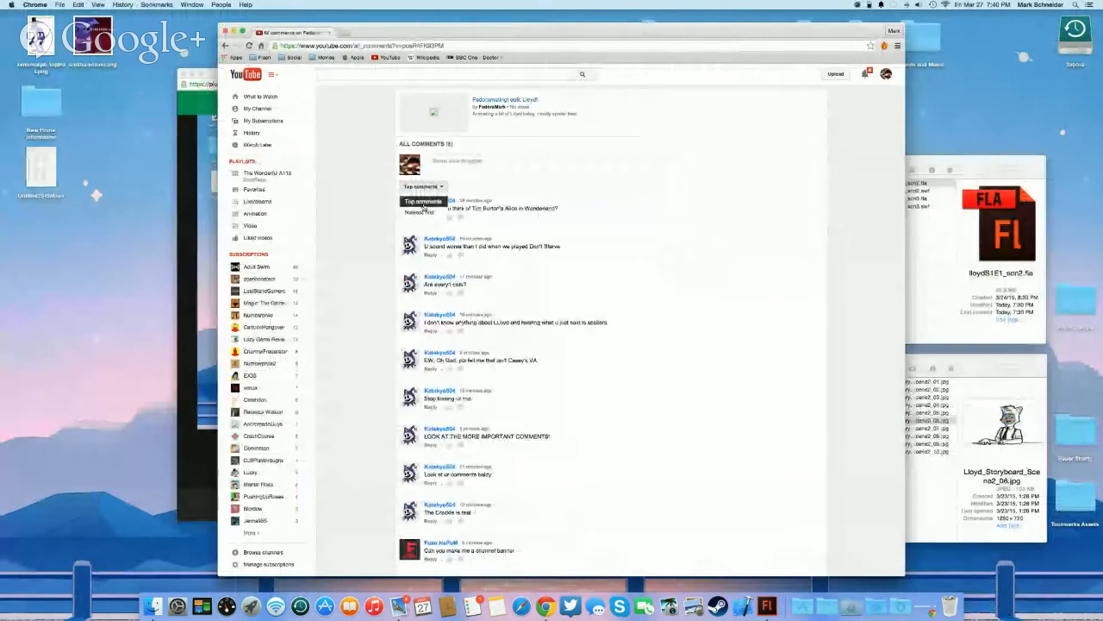
pyautogui.click(422, 211)
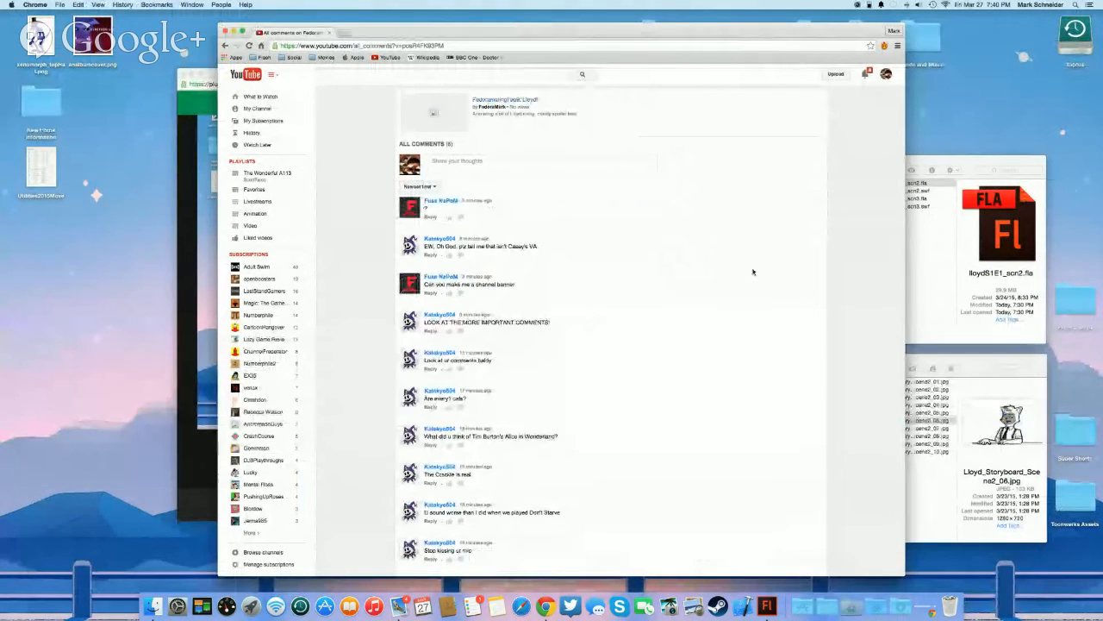
# Read through the broadcast's newest comments and reload the YouTube comments page
pyautogui.scroll(-2, 500, 341)
pyautogui.scroll(-2, 500, 341)
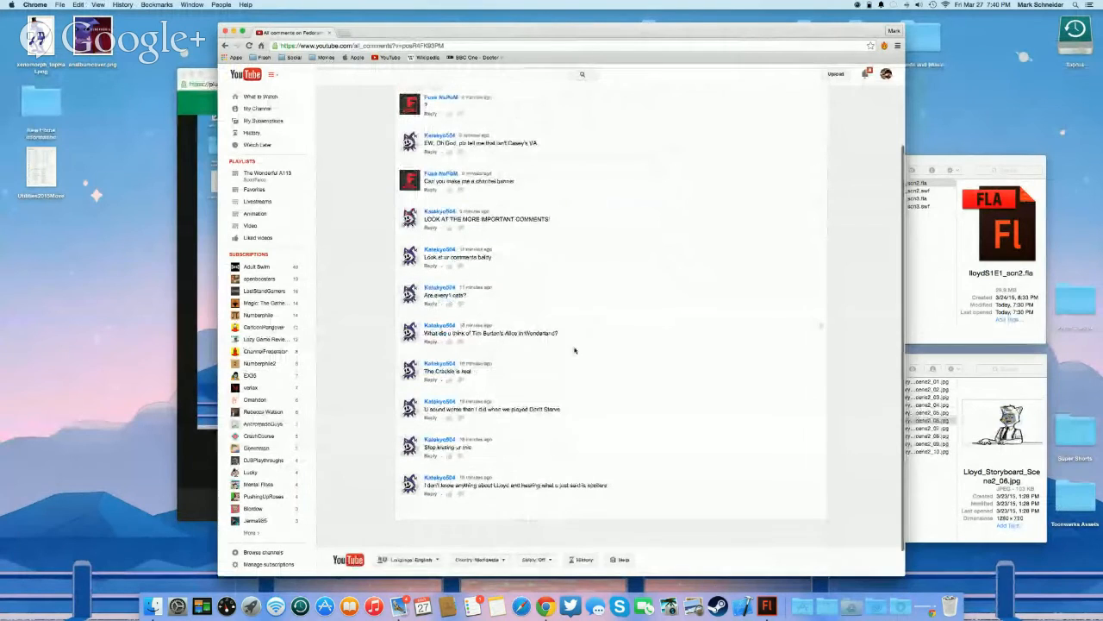
pyautogui.scroll(3, 581, 352)
pyautogui.scroll(1, 581, 352)
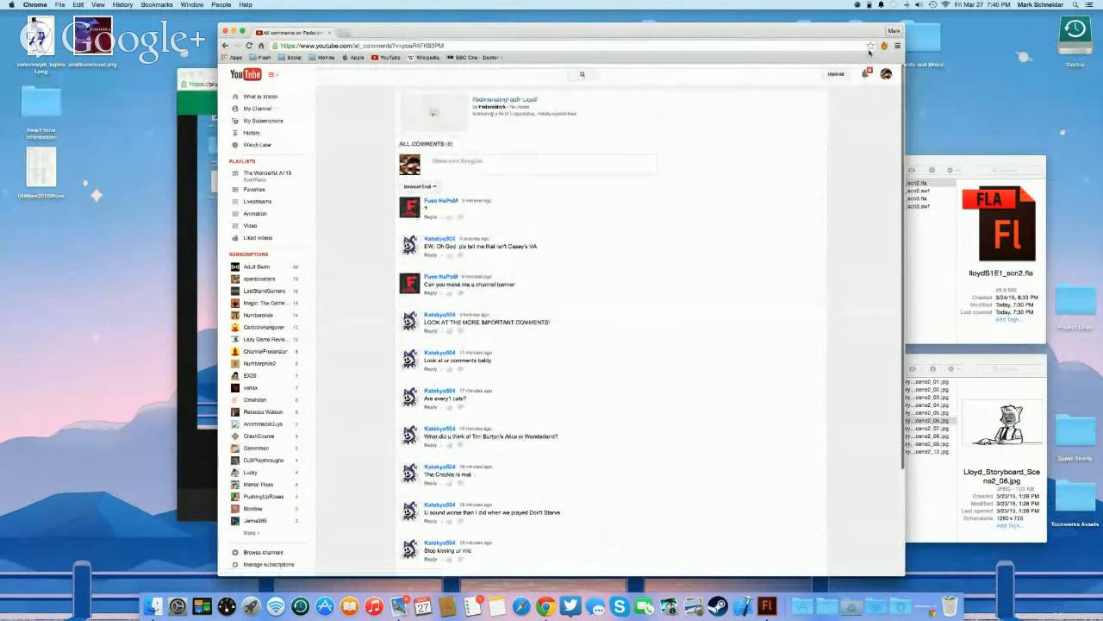
pyautogui.click(352, 47)
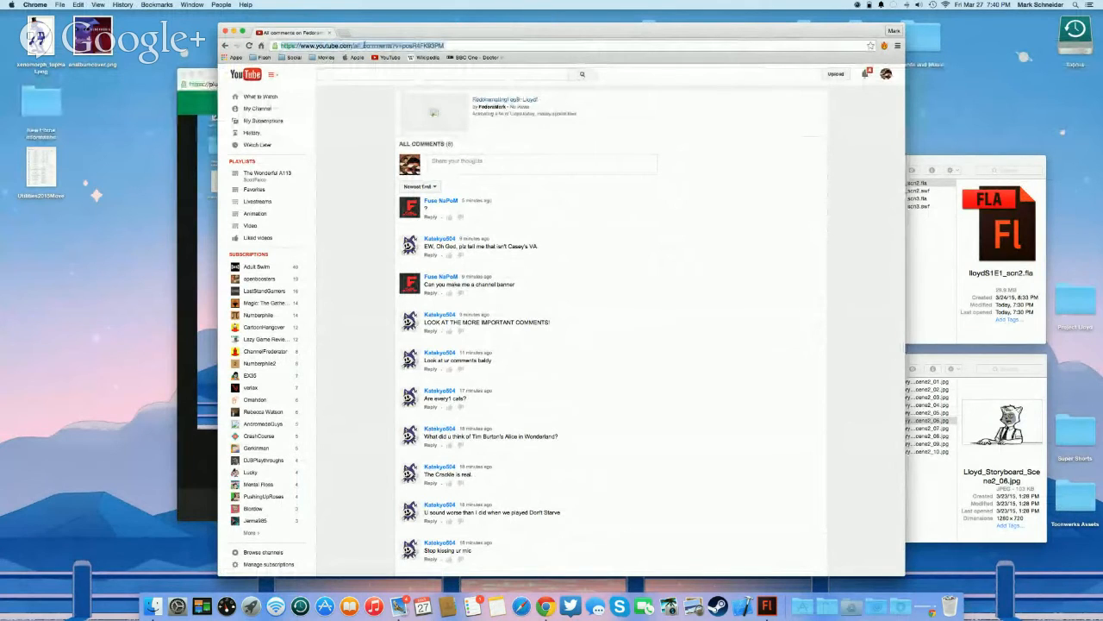
pyautogui.press('Return')
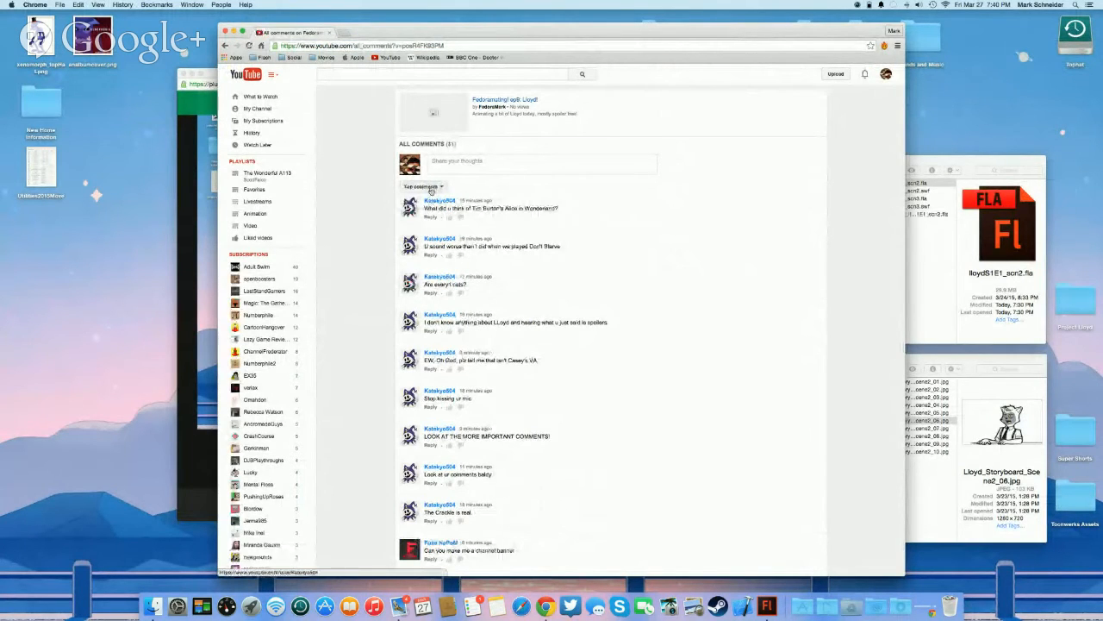
# Sort the broadcast's YouTube comments by Newest first and return to the Flash workspace
pyautogui.click(427, 186)
pyautogui.click(423, 213)
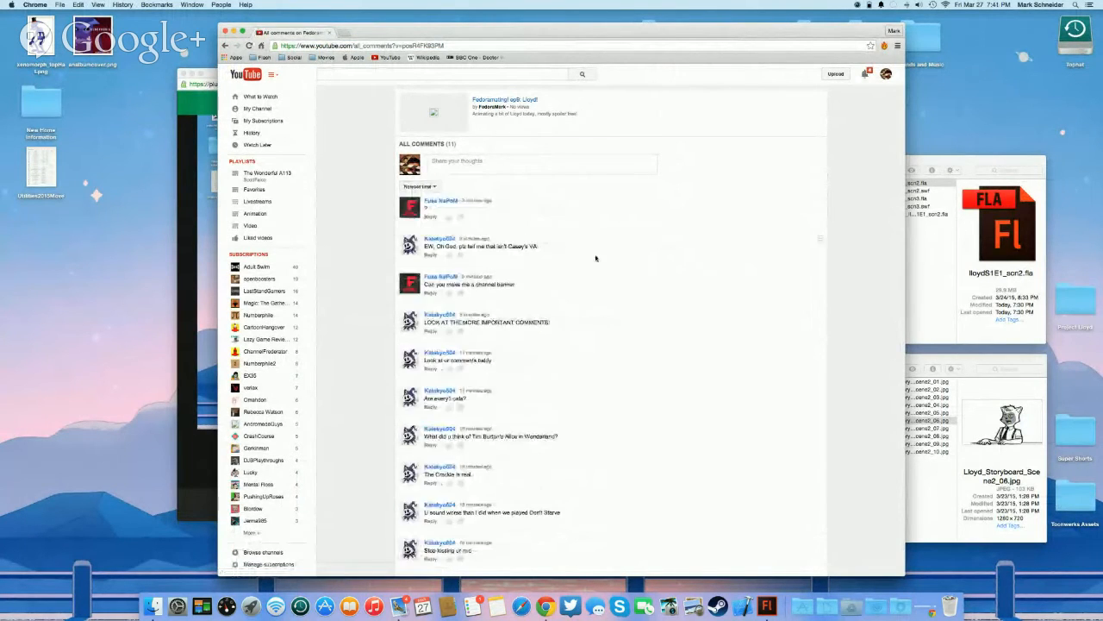
pyautogui.hotkey('ctrl', 'Left')
# Add classic tweens with easing on both lloyd_ear layers around Lloyd's second blink
pyautogui.click(415, 476)
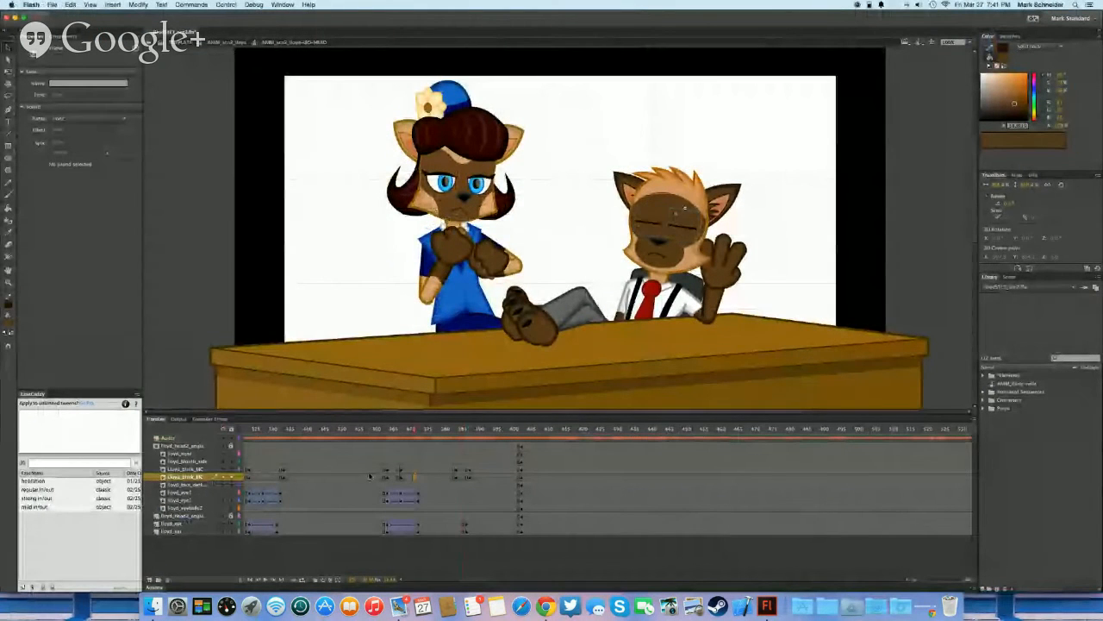
pyautogui.moveTo(370, 477); pyautogui.dragTo(491, 477)
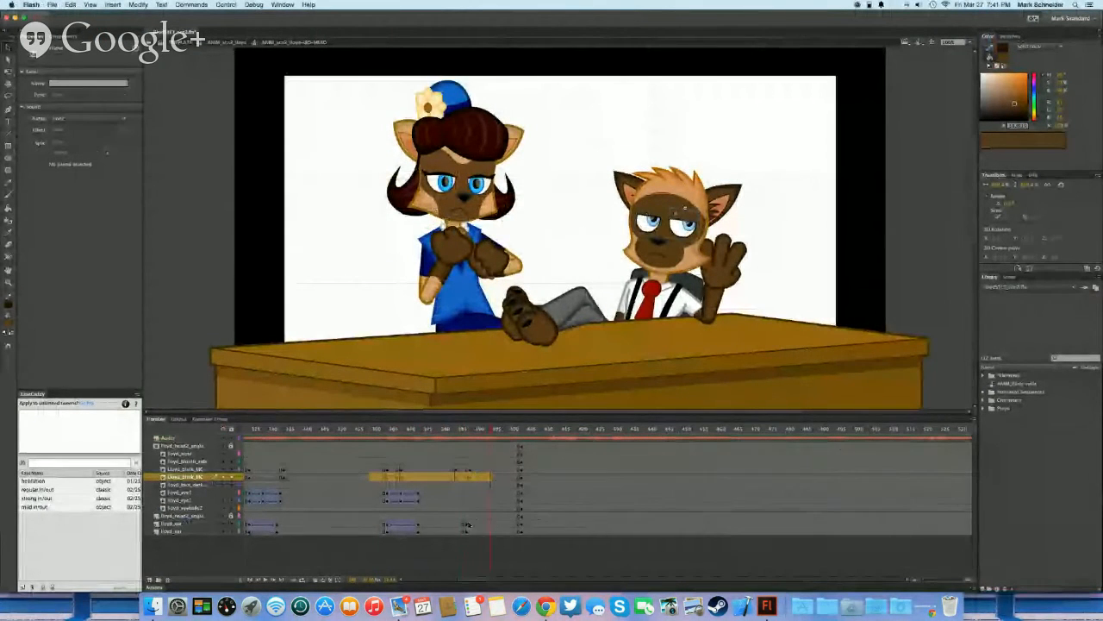
pyautogui.moveTo(470, 524)
pyautogui.mouseDown()
pyautogui.moveTo(456, 528)
pyautogui.moveTo(475, 532)
pyautogui.moveTo(455, 531)
pyautogui.moveTo(459, 523)
pyautogui.mouseUp()
pyautogui.click(467, 530)
pyautogui.press('F3')
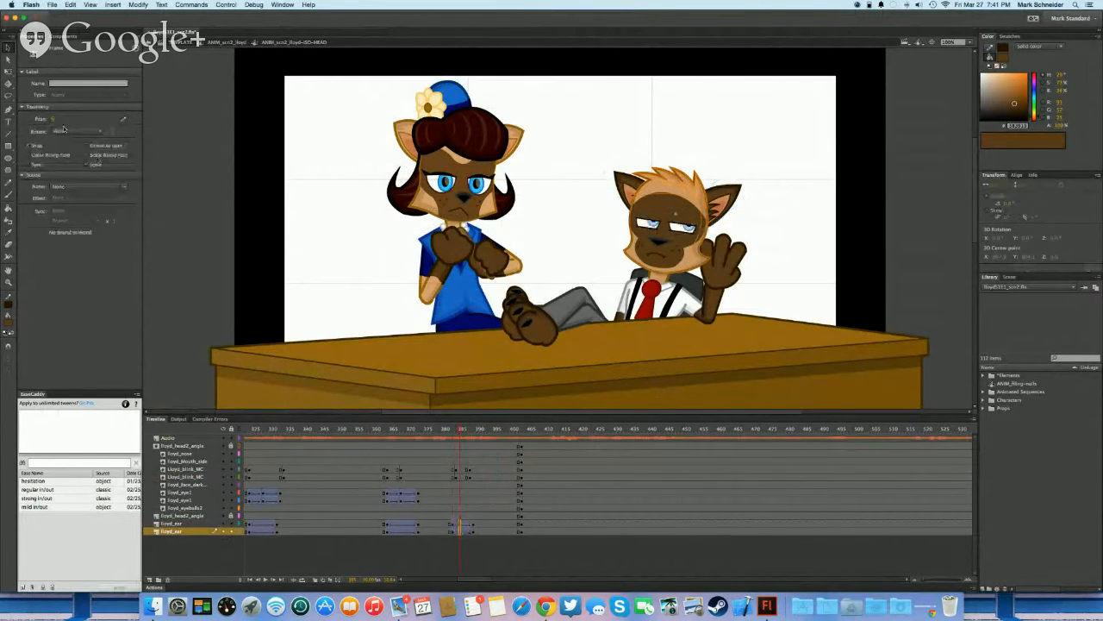
pyautogui.click(53, 121)
# Rotate Lloyd's ears into a more upright pose at the end of the second ear tween
pyautogui.click(478, 530)
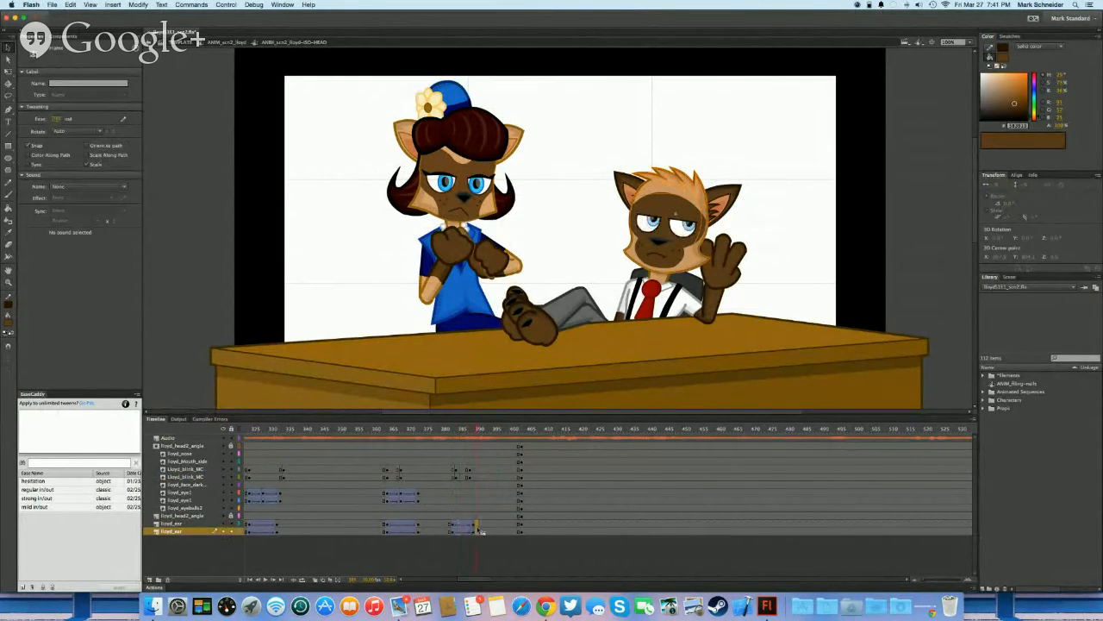
pyautogui.press('q')
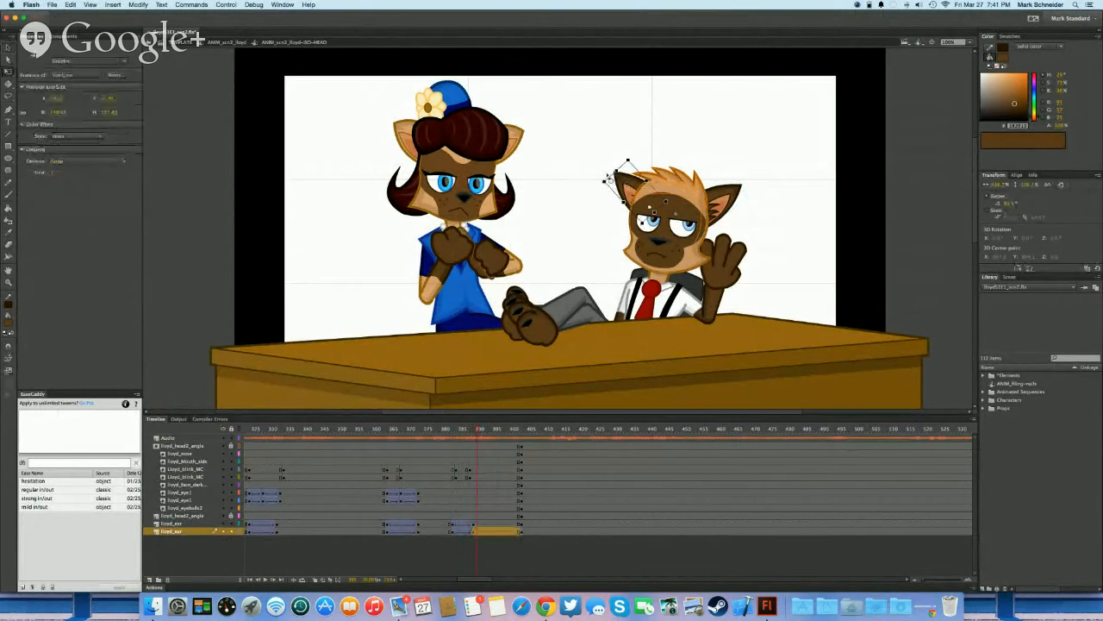
pyautogui.moveTo(608, 181); pyautogui.dragTo(617, 170)
pyautogui.click(730, 200)
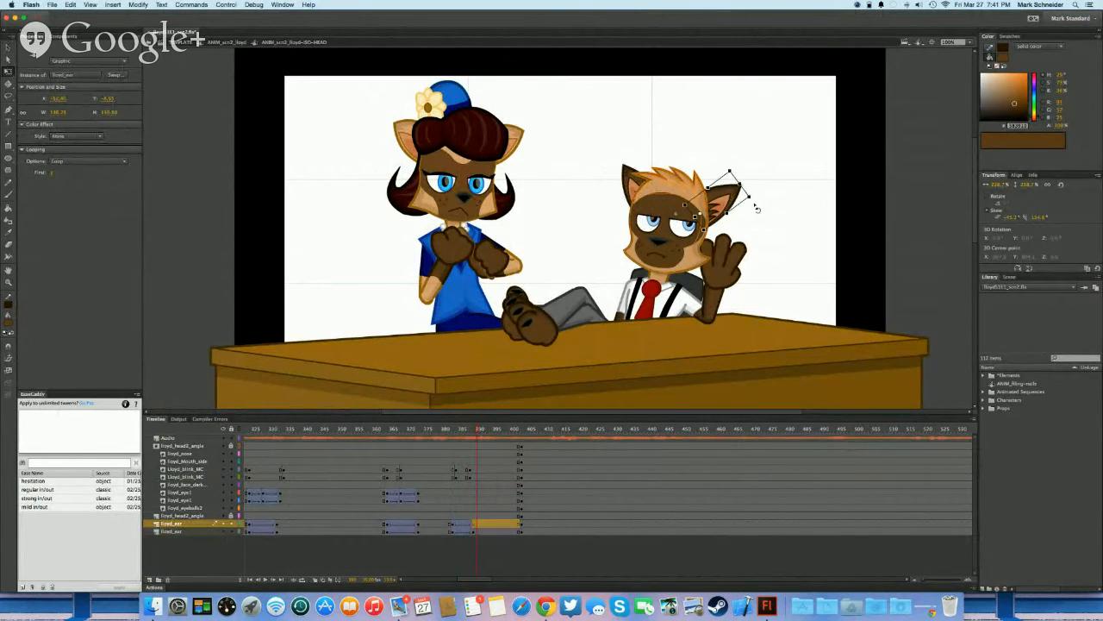
# Check the head move in Lloyd's parent timeline and adjust both ears' rotation in the head symbol at the end of the first ear tween
pyautogui.doubleClick(771, 237)
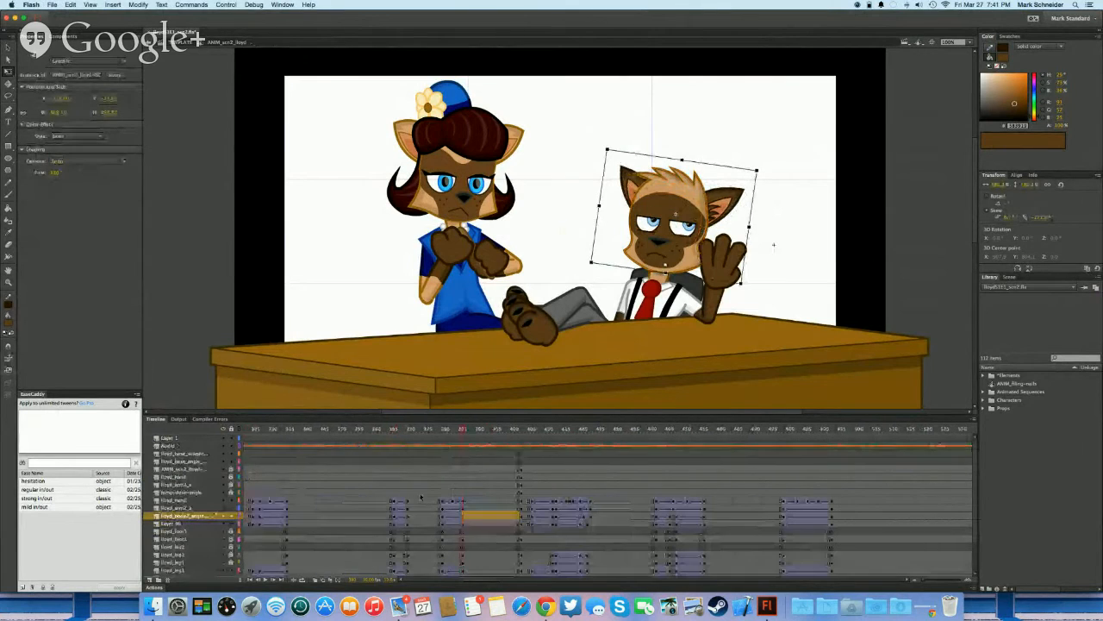
pyautogui.moveTo(376, 497); pyautogui.dragTo(419, 501)
pyautogui.click(418, 500)
pyautogui.click(410, 508)
pyautogui.doubleClick(679, 226)
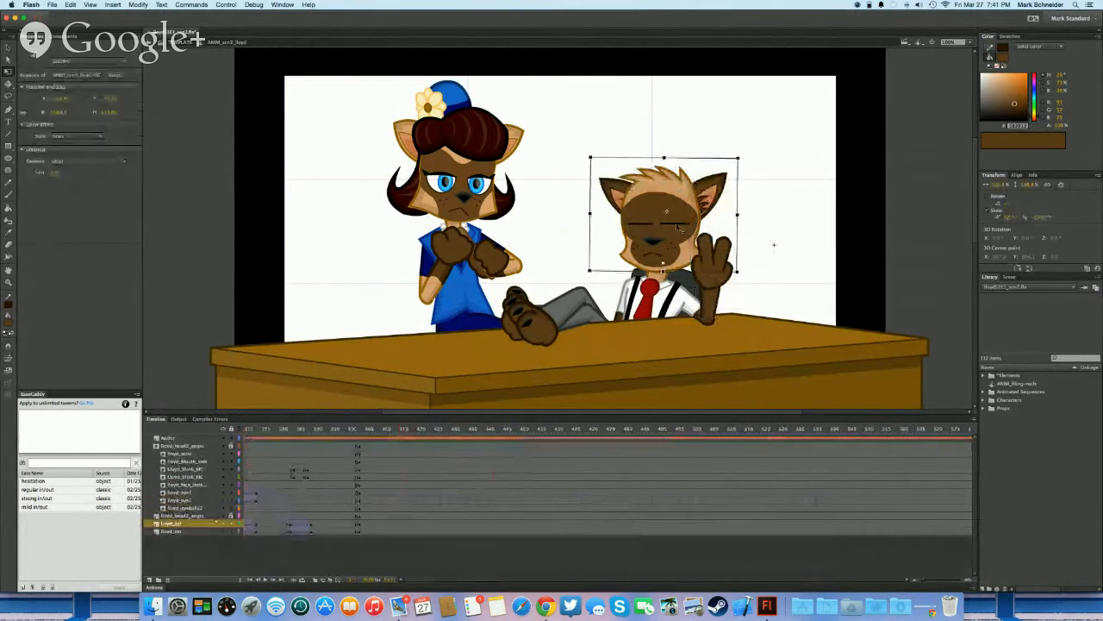
pyautogui.hscroll(-4, 371, 530)
pyautogui.moveTo(401, 523)
pyautogui.mouseDown()
pyautogui.moveTo(357, 523)
pyautogui.moveTo(401, 531)
pyautogui.mouseUp()
pyautogui.click(650, 144)
pyautogui.click(616, 188)
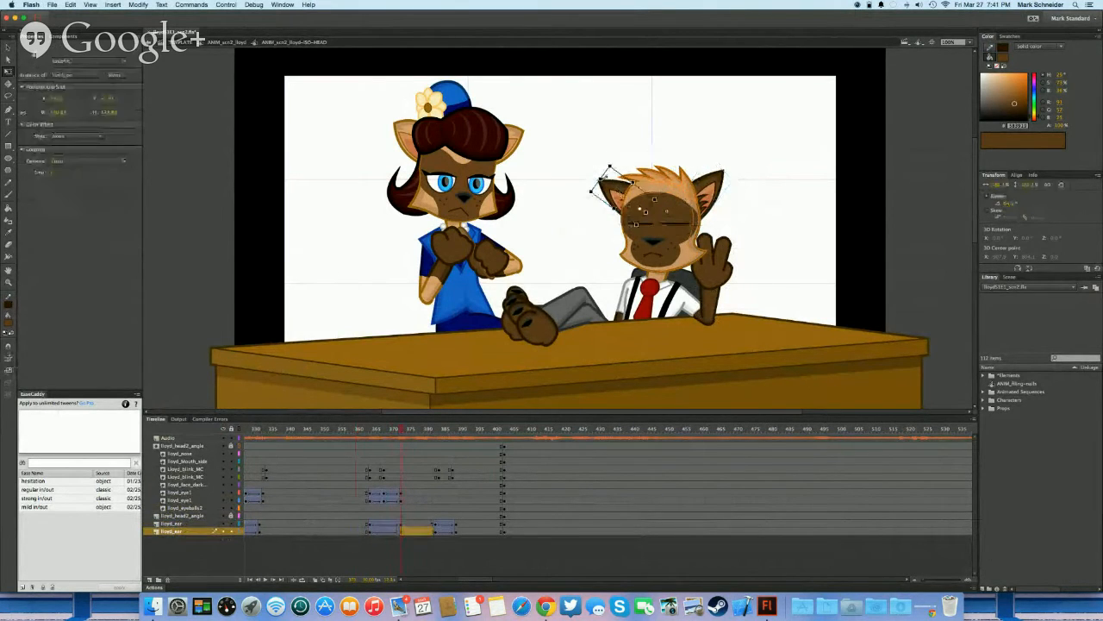
pyautogui.click(721, 185)
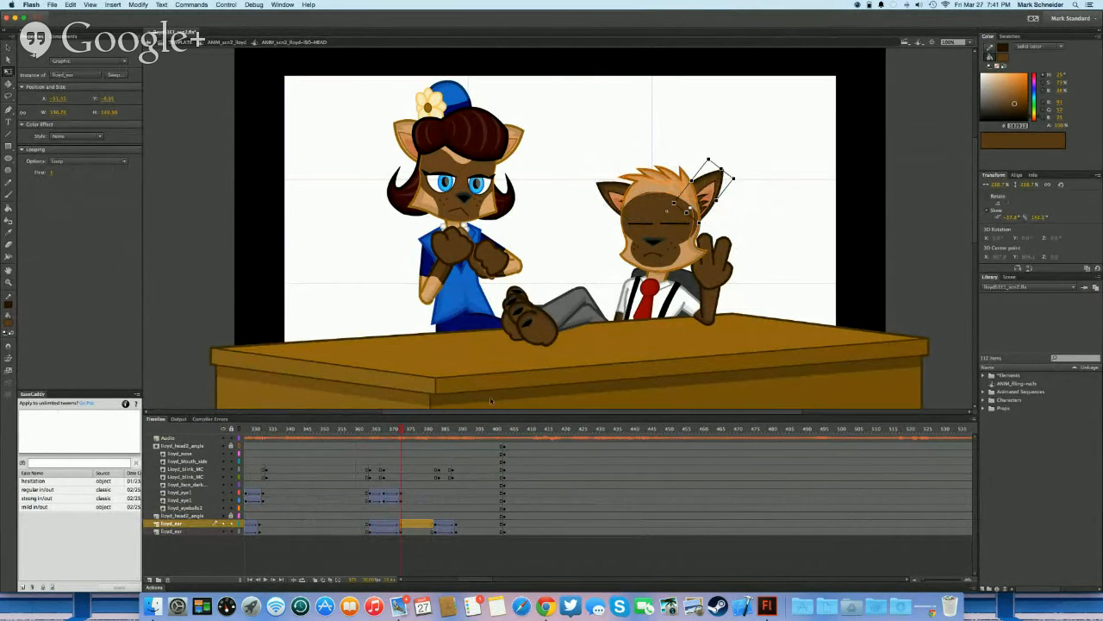
# Apply an eased classic tween to both lloyd_ear layers at the start of the second blink and play it back
pyautogui.moveTo(435, 523); pyautogui.dragTo(435, 531)
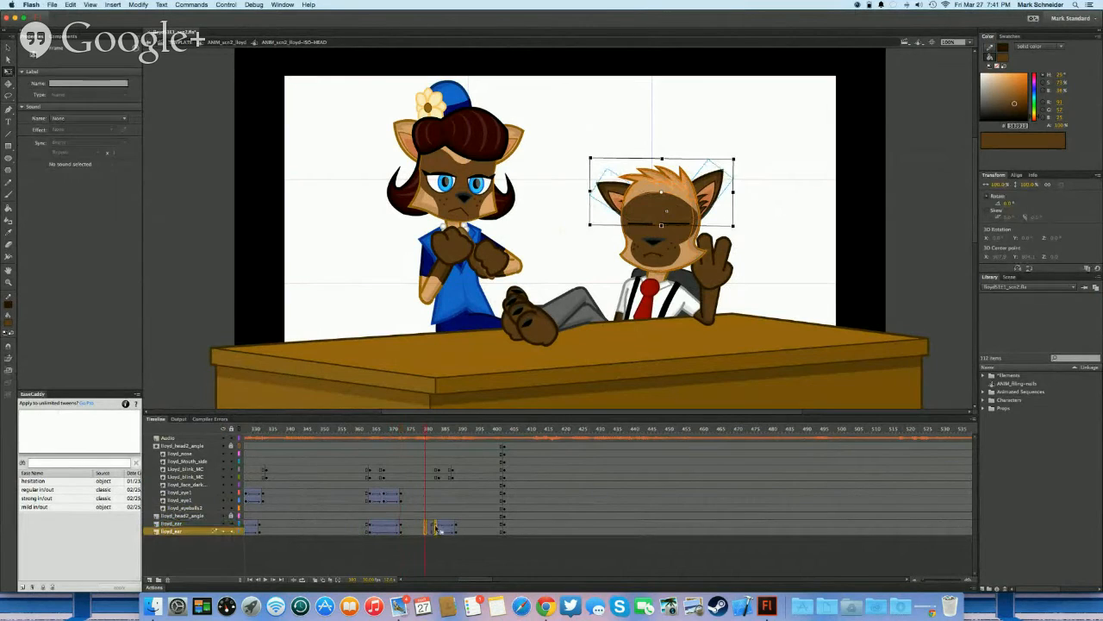
pyautogui.press('F3')
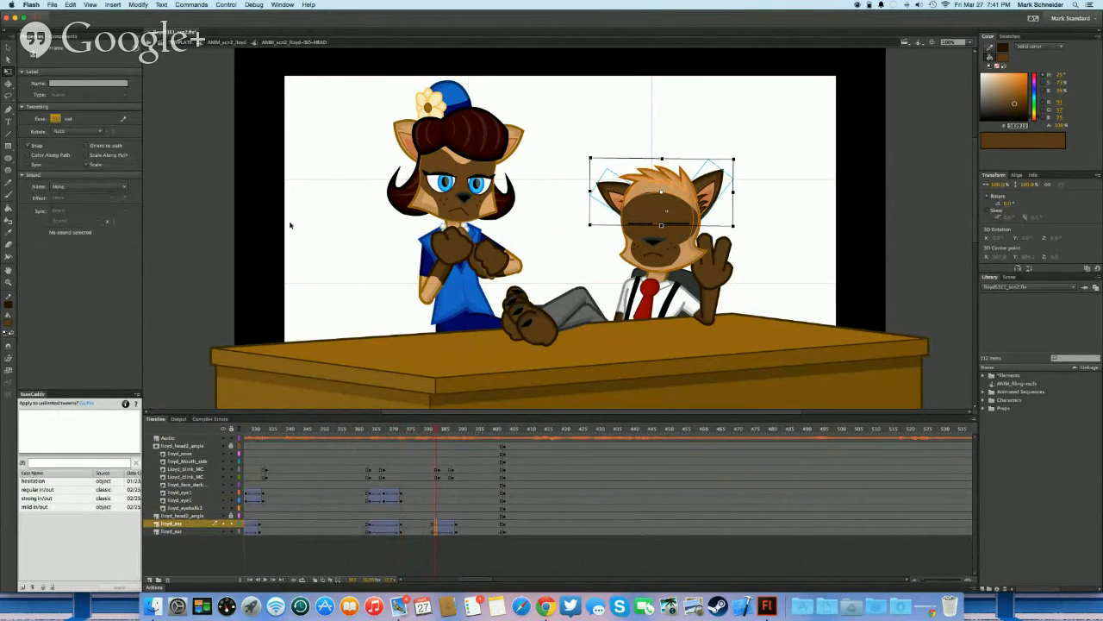
pyautogui.click(347, 496)
pyautogui.press('Return')
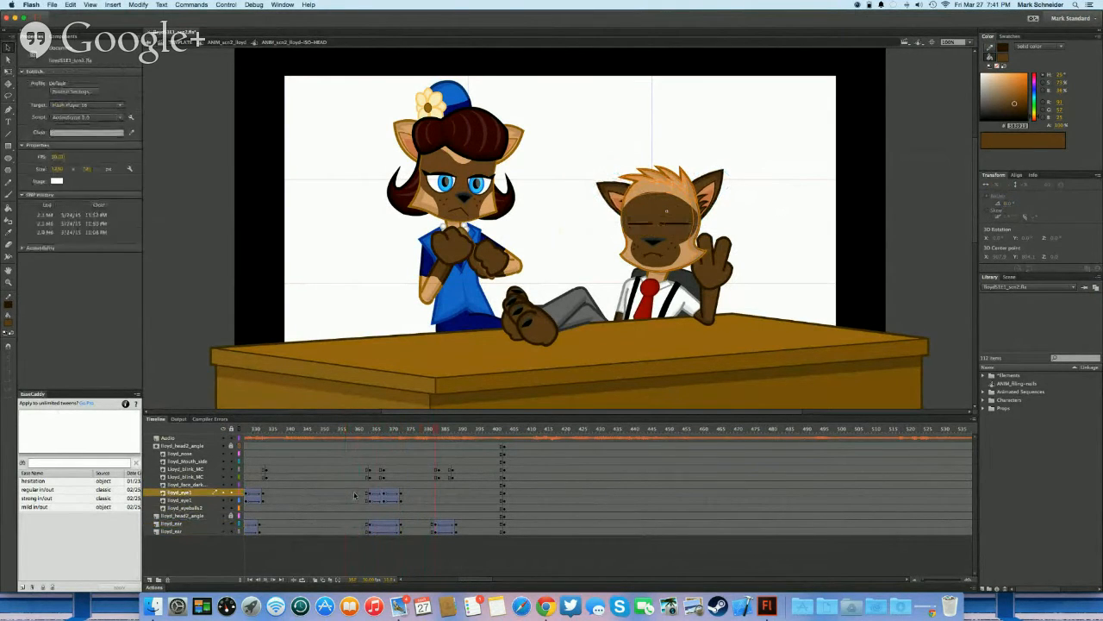
pyautogui.press('Return')
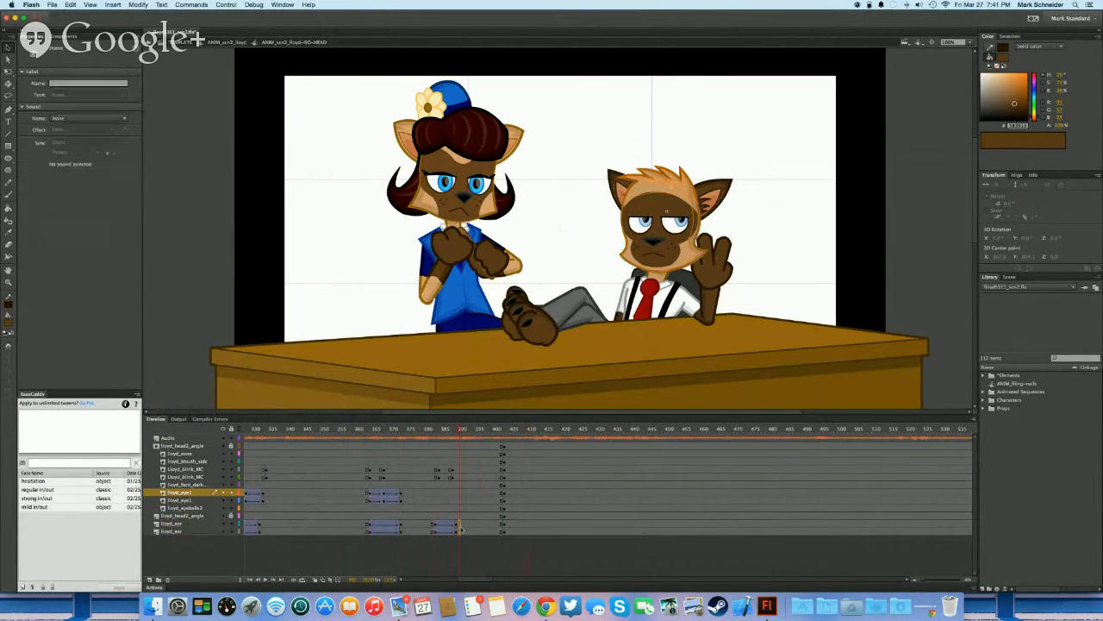
# Slightly rotate each of Lloyd's ears at the keyframe ending the second ear tween
pyautogui.click(462, 531)
pyautogui.click(457, 523)
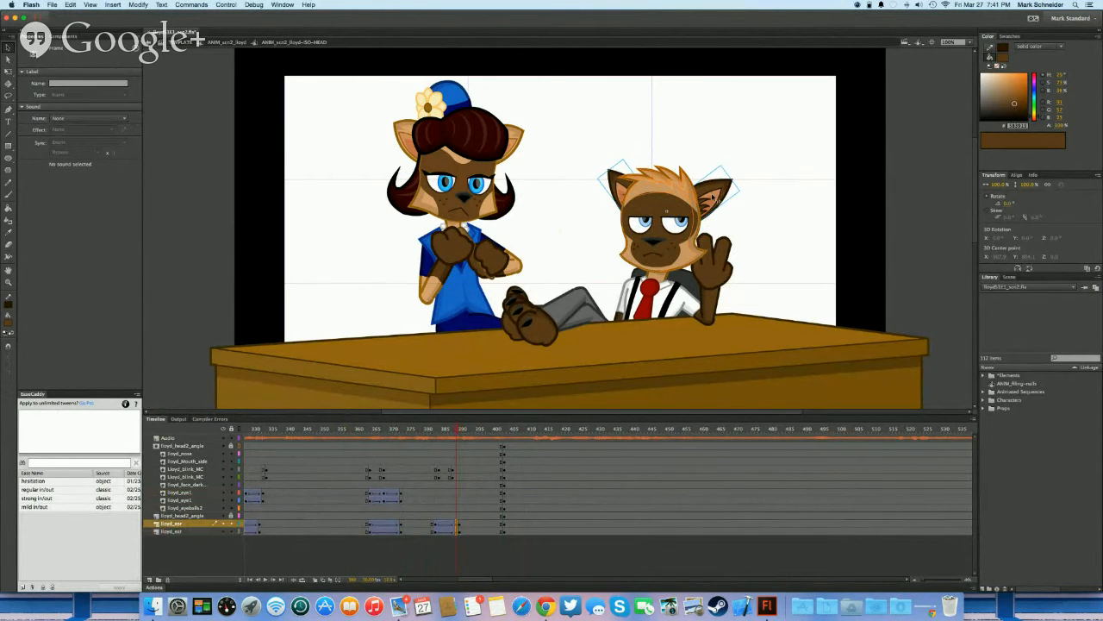
pyautogui.press('q')
pyautogui.click(739, 202)
pyautogui.click(723, 195)
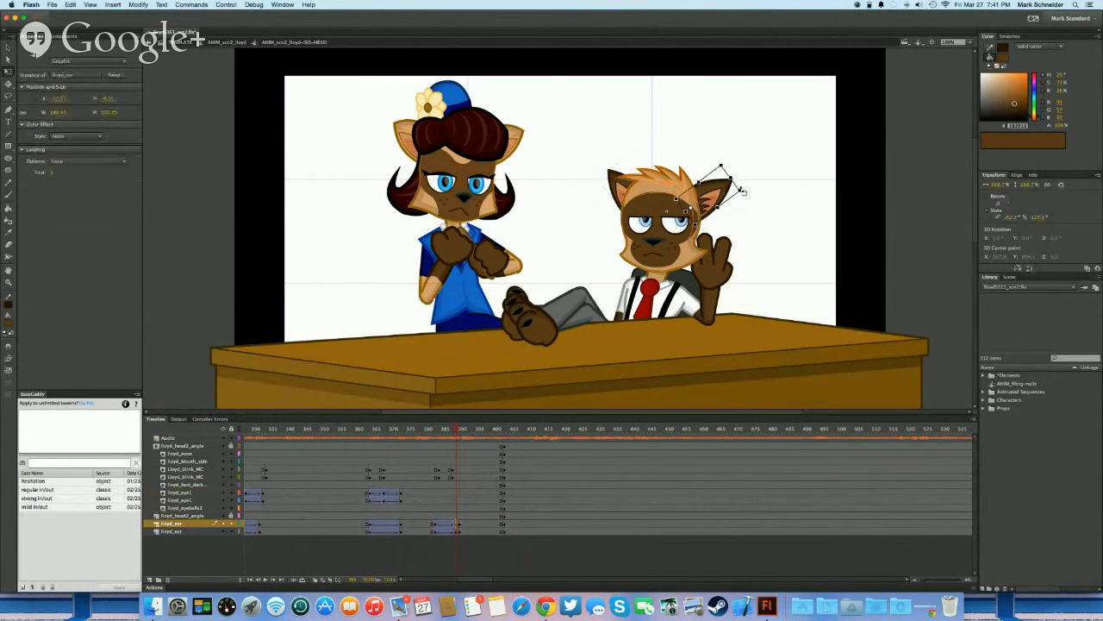
pyautogui.moveTo(743, 192); pyautogui.dragTo(743, 194)
pyautogui.click(614, 185)
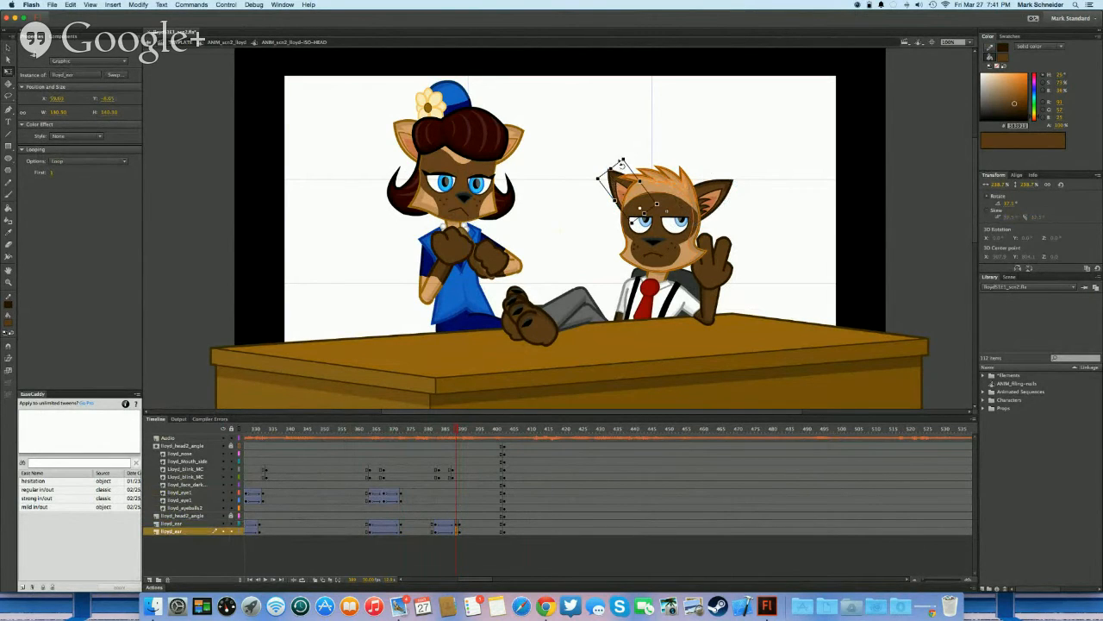
pyautogui.moveTo(621, 161); pyautogui.dragTo(624, 161)
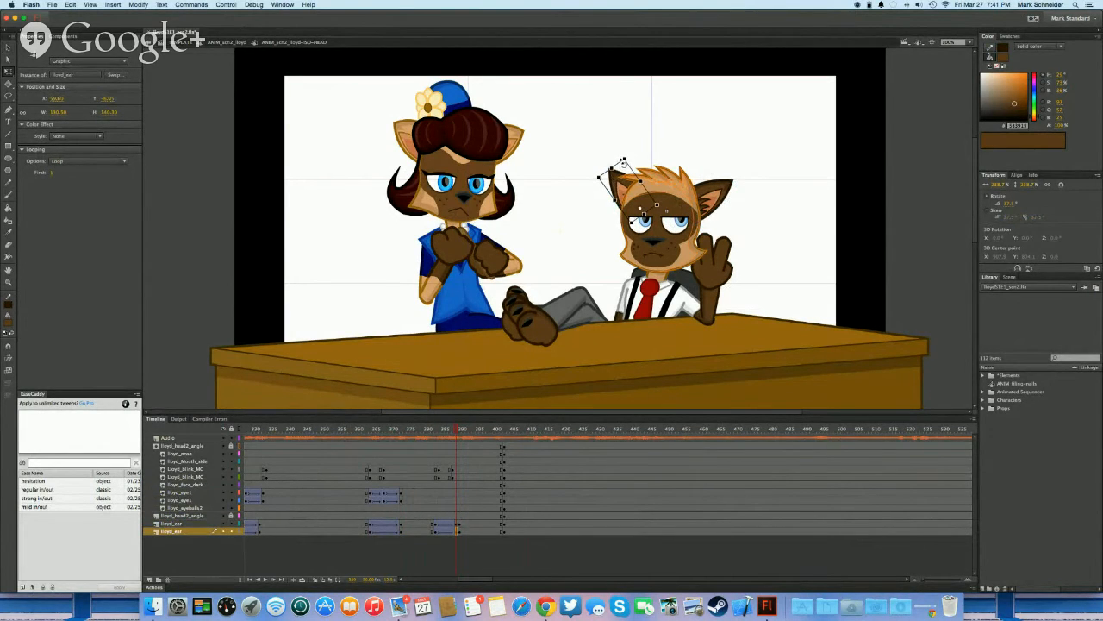
# Add settling keyframes on both lloyd_ear layers right after the second ear move and tween into them with easing
pyautogui.moveTo(460, 523); pyautogui.dragTo(462, 531)
pyautogui.press('F6')
pyautogui.click(460, 527)
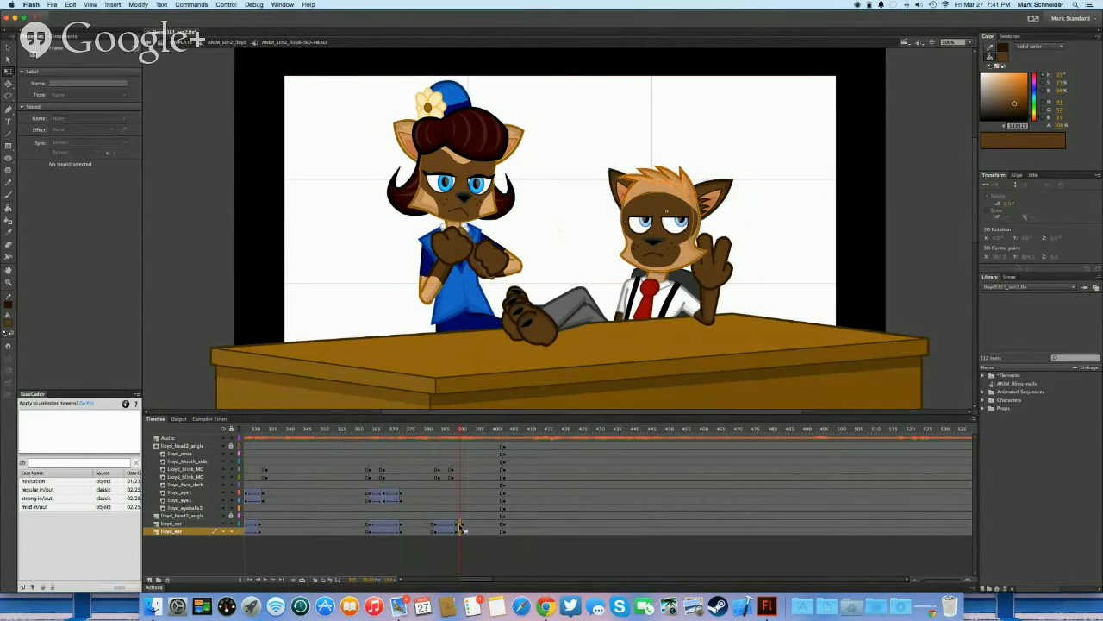
pyautogui.press('F3')
pyautogui.click(53, 120)
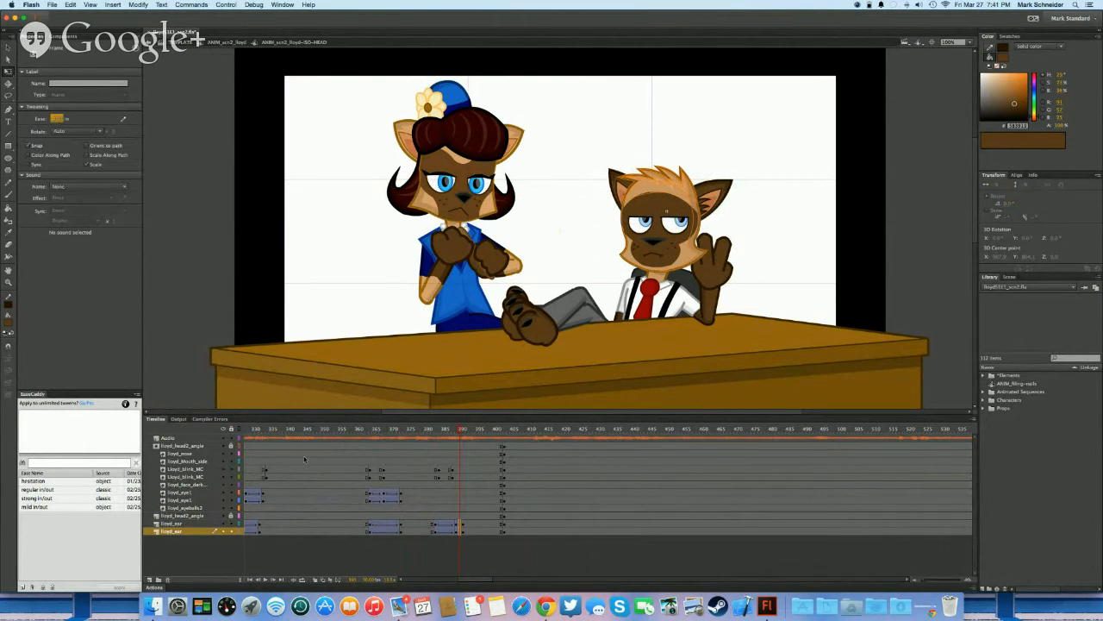
# Play back the ear and blink animation in the head symbol and in Lloyd's parent timeline
pyautogui.click(419, 430)
pyautogui.press('Return')
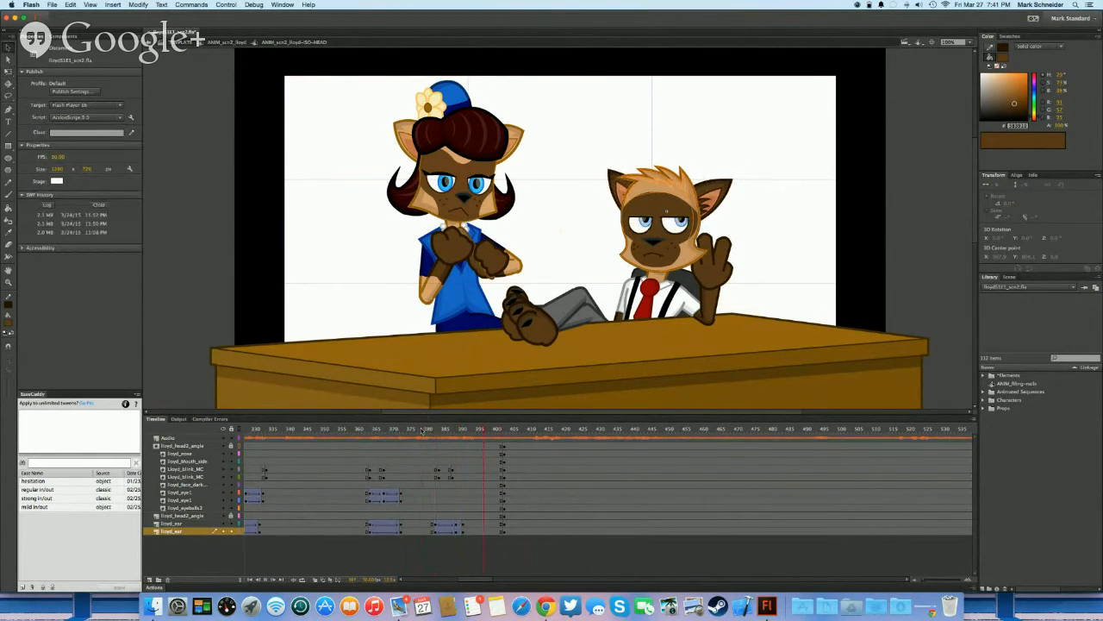
pyautogui.doubleClick(377, 322)
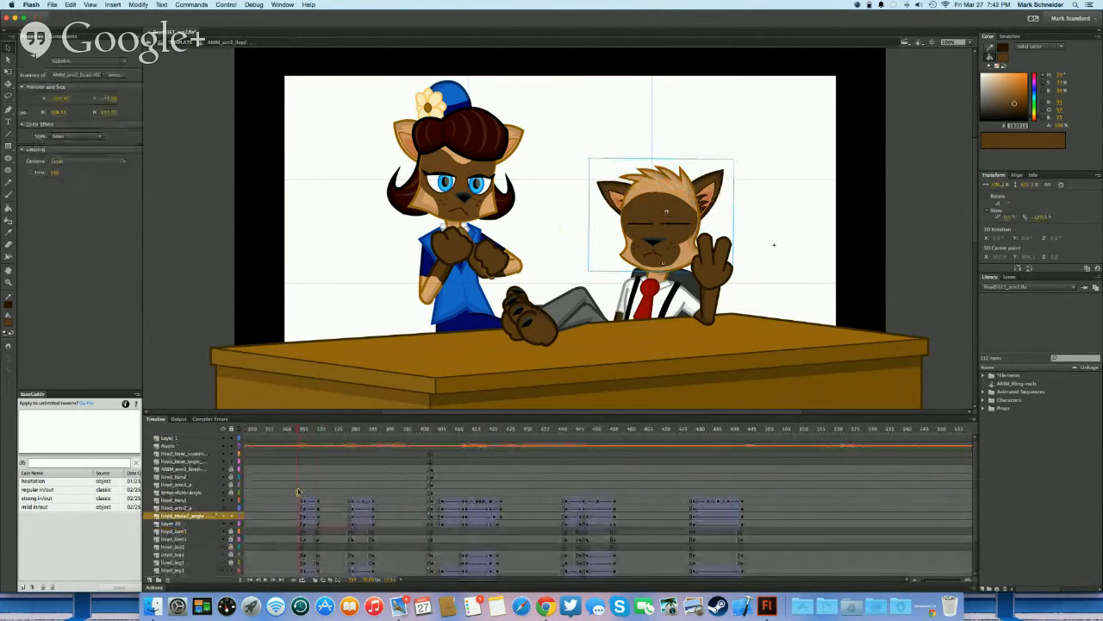
pyautogui.click(301, 492)
pyautogui.click(302, 492)
pyautogui.press('Return')
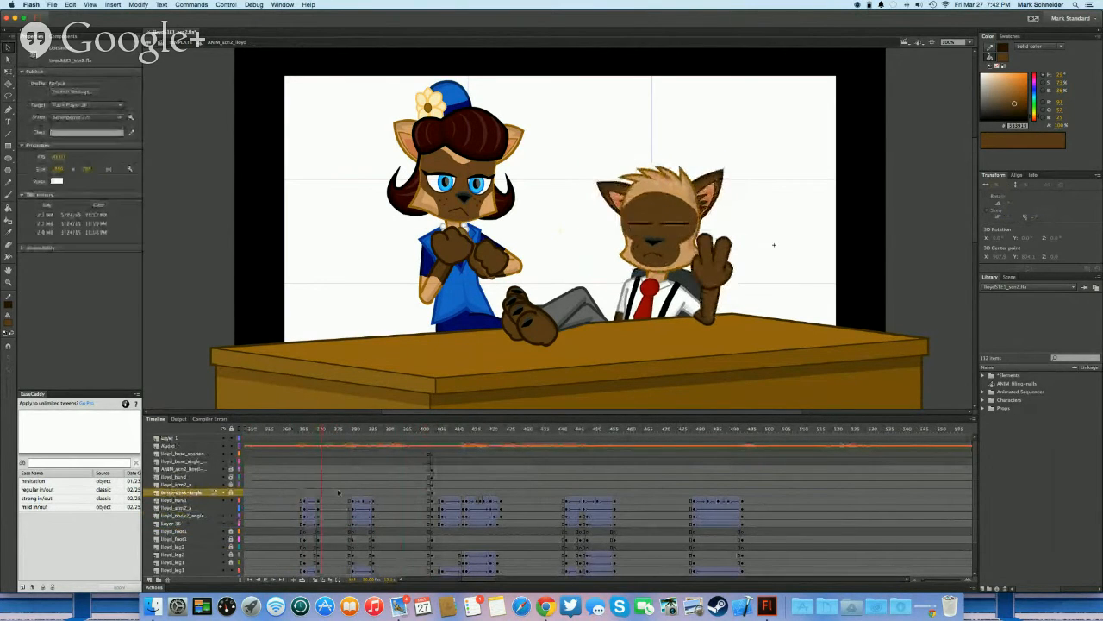
pyautogui.click(352, 492)
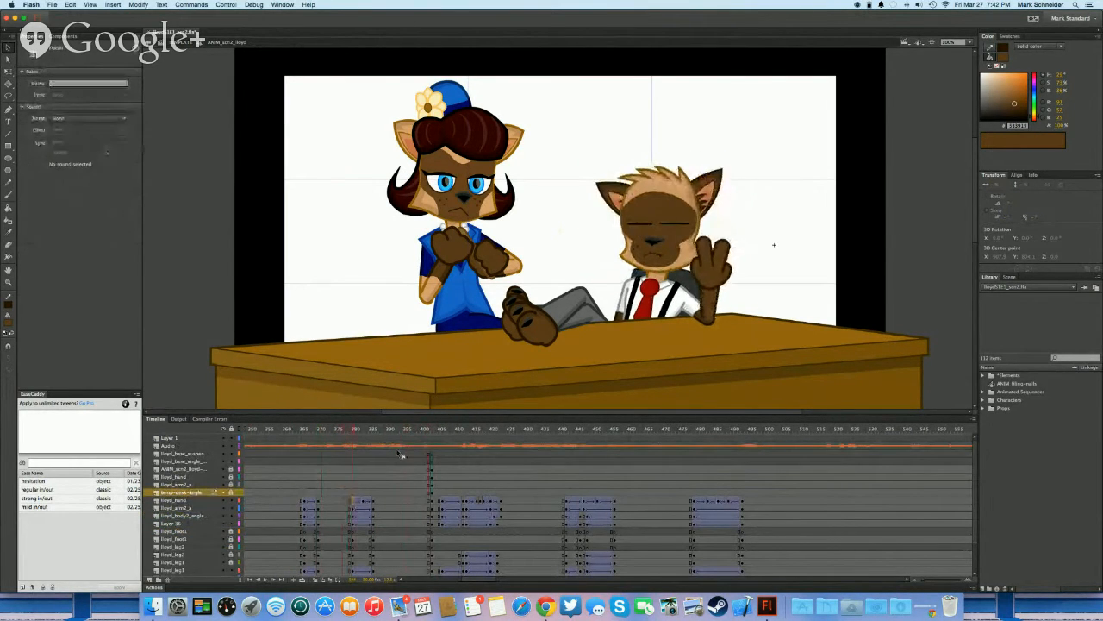
pyautogui.click(352, 500)
pyautogui.doubleClick(675, 201)
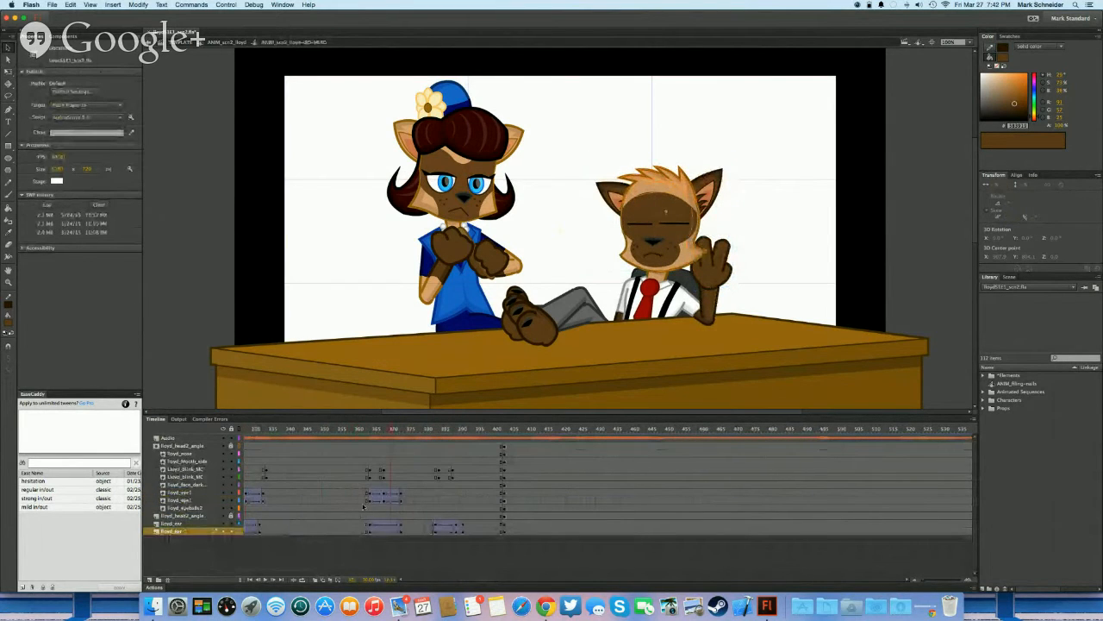
# Examine the timing of the first head move across Lloyd's body layers and reopen his head symbol
pyautogui.doubleClick(243, 318)
pyautogui.hscroll(-3, 305, 500)
pyautogui.moveTo(305, 491); pyautogui.dragTo(503, 572)
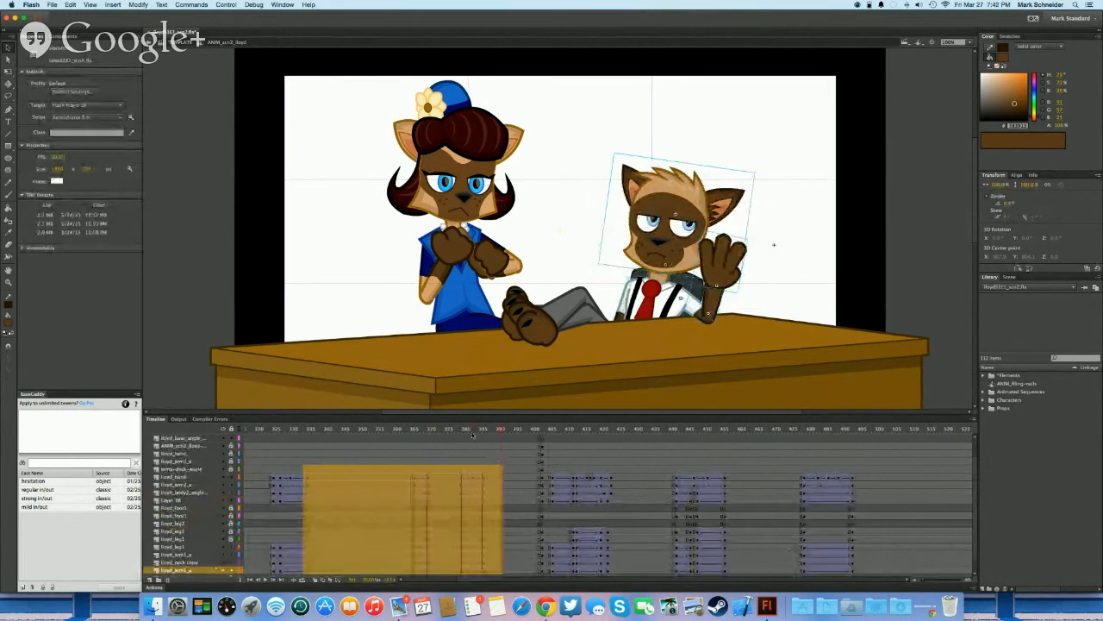
pyautogui.moveTo(393, 469); pyautogui.dragTo(433, 472)
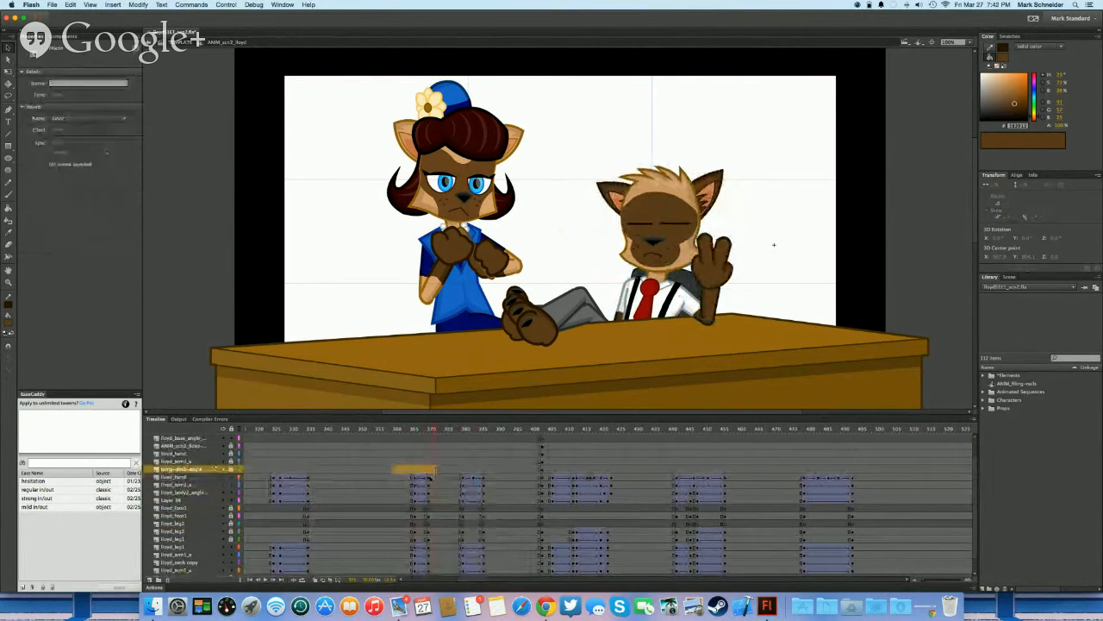
pyautogui.click(712, 286)
pyautogui.doubleClick(656, 217)
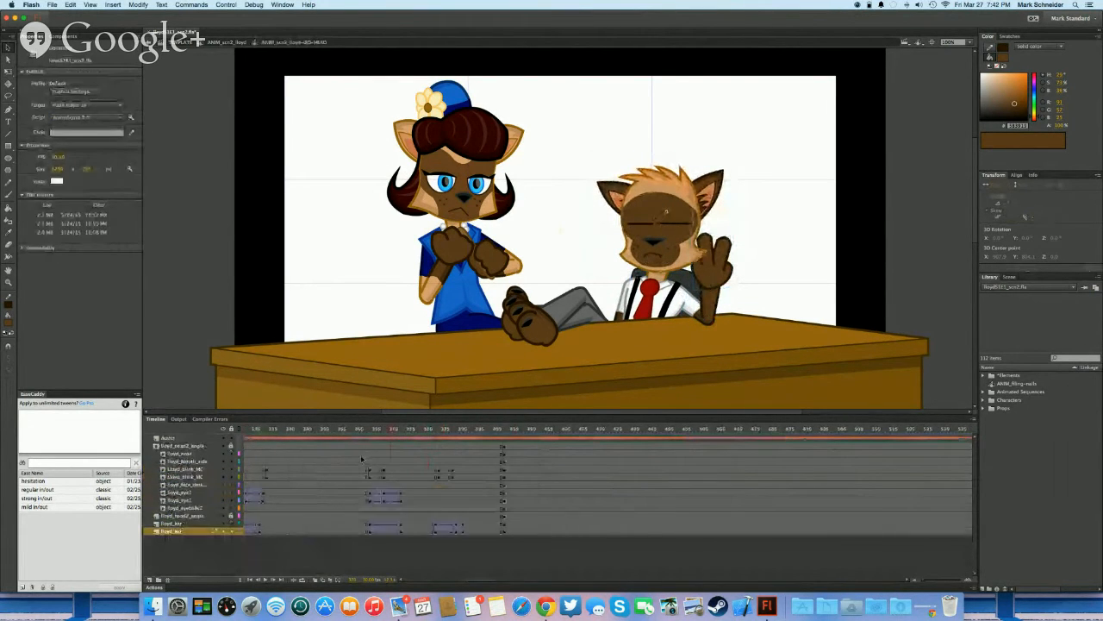
# Shorten the lloyd_eye and lloyd_ear tweens at the first head move and add eye tweens at the second blink
pyautogui.moveTo(560, 473); pyautogui.dragTo(515, 531)
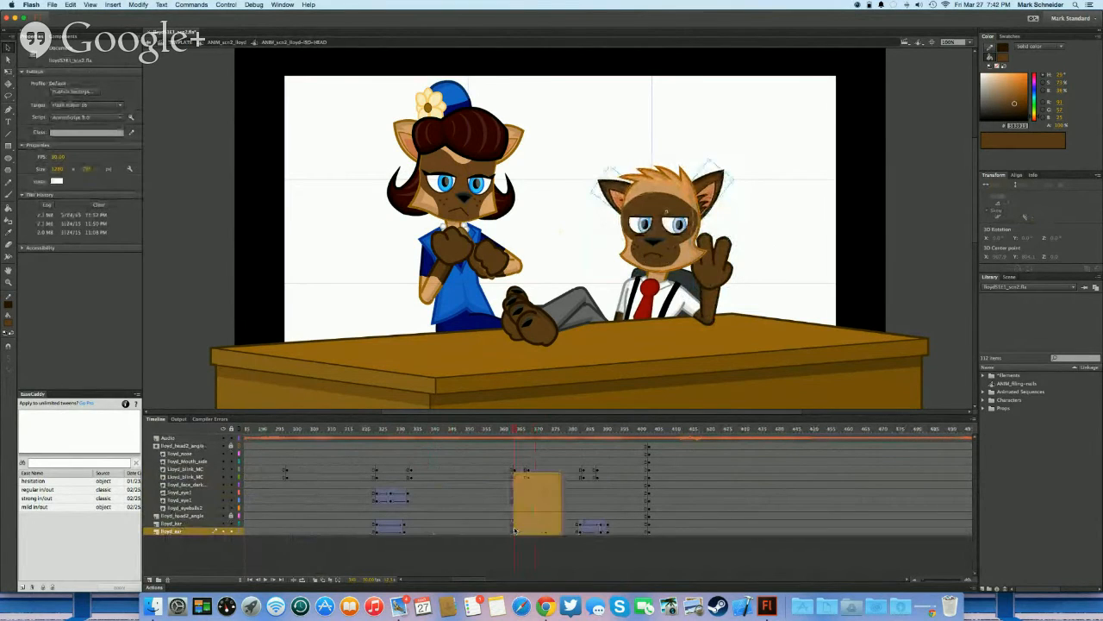
pyautogui.moveTo(488, 492); pyautogui.dragTo(533, 496)
pyautogui.moveTo(544, 496); pyautogui.dragTo(541, 533)
pyautogui.click(525, 486)
pyautogui.click(529, 529)
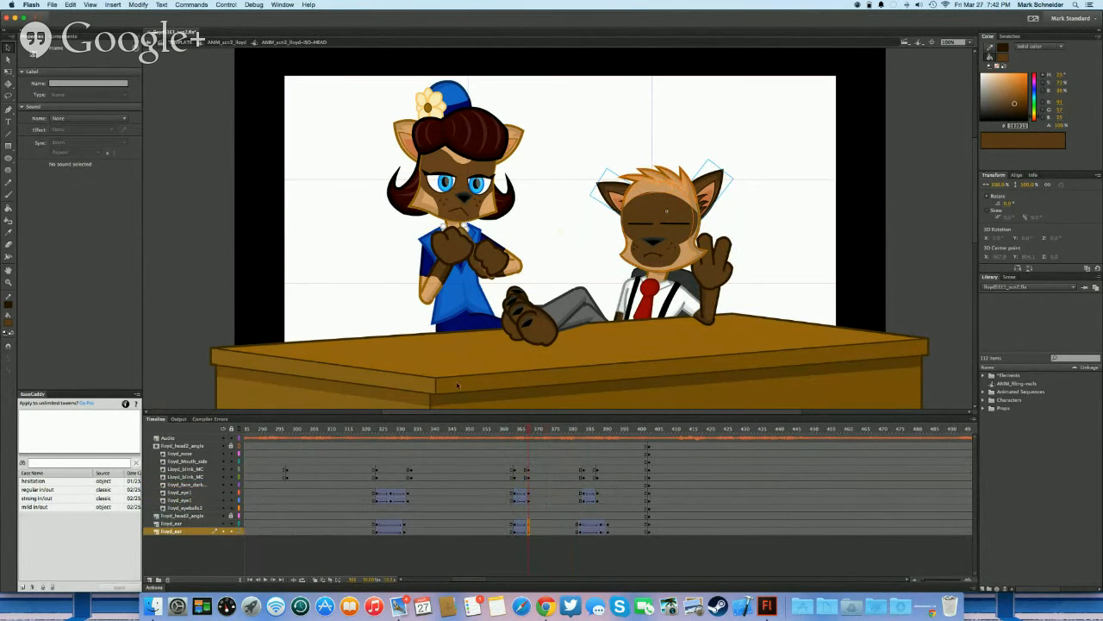
pyautogui.click(608, 528)
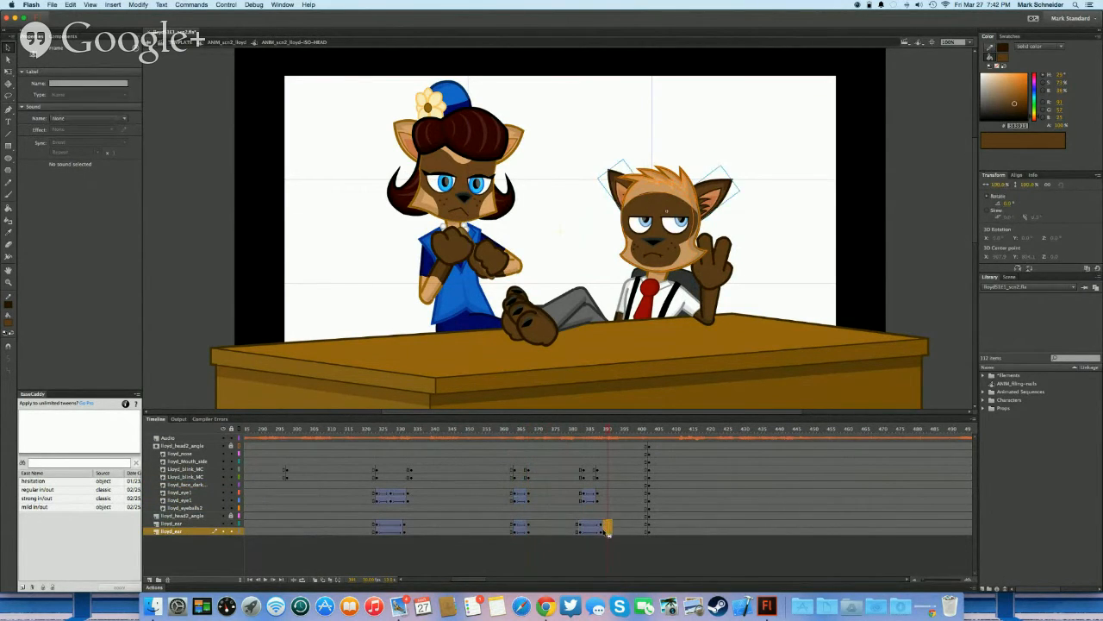
pyautogui.moveTo(572, 521); pyautogui.dragTo(629, 517)
# Compare the starts of Lloyd's head moves near frames 365 and 380 in his parent timeline with the keyframe groups inside his head symbol
pyautogui.doubleClick(788, 284)
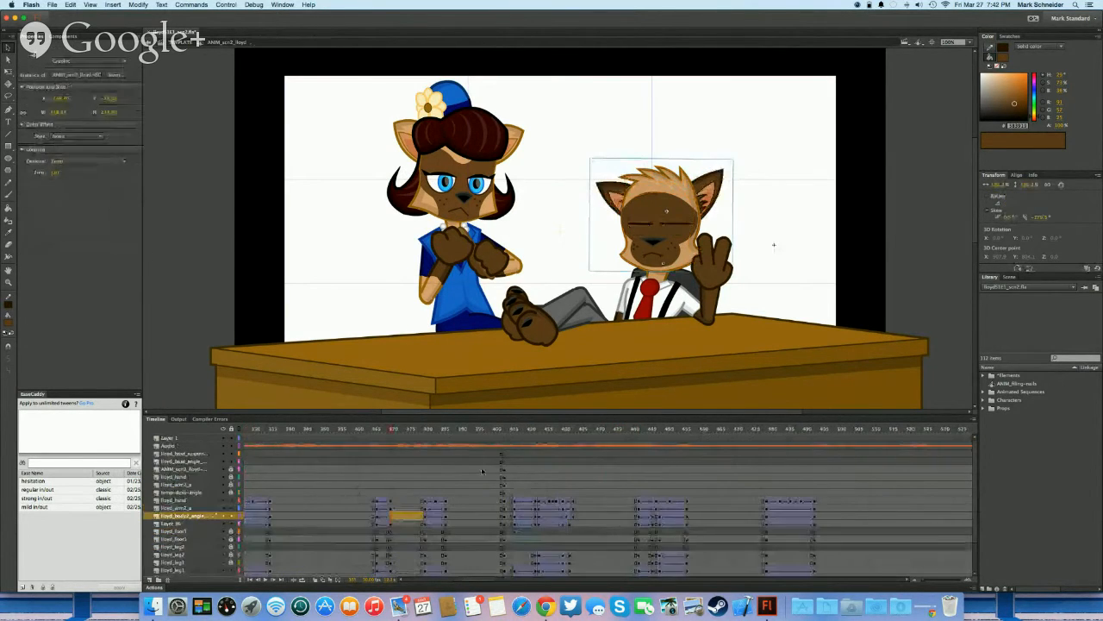
pyautogui.click(391, 501)
pyautogui.doubleClick(646, 236)
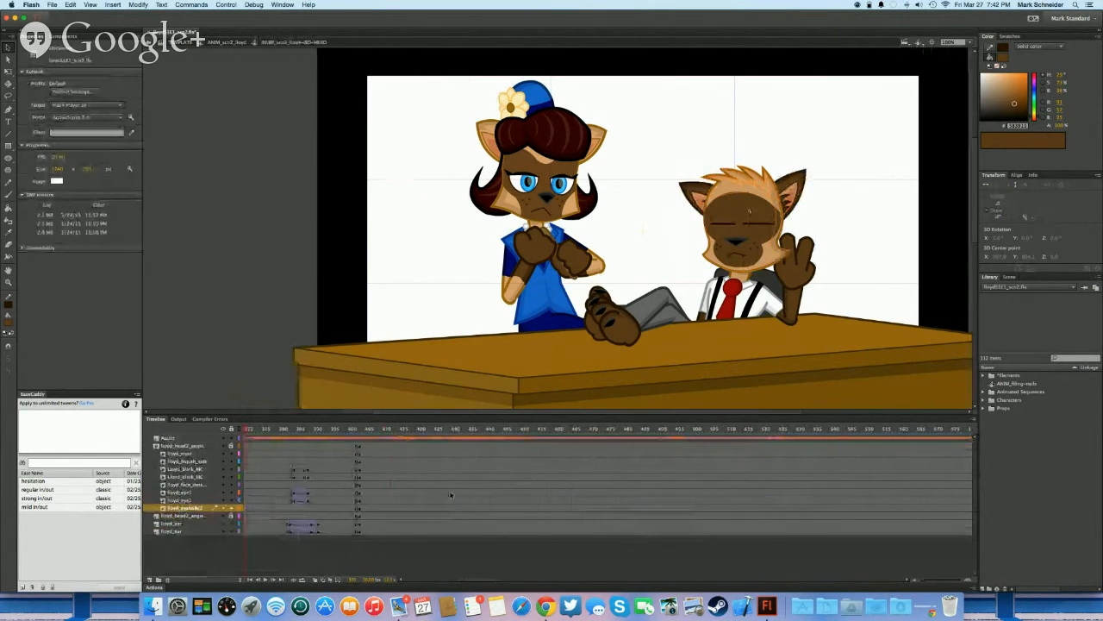
pyautogui.moveTo(452, 470); pyautogui.dragTo(441, 529)
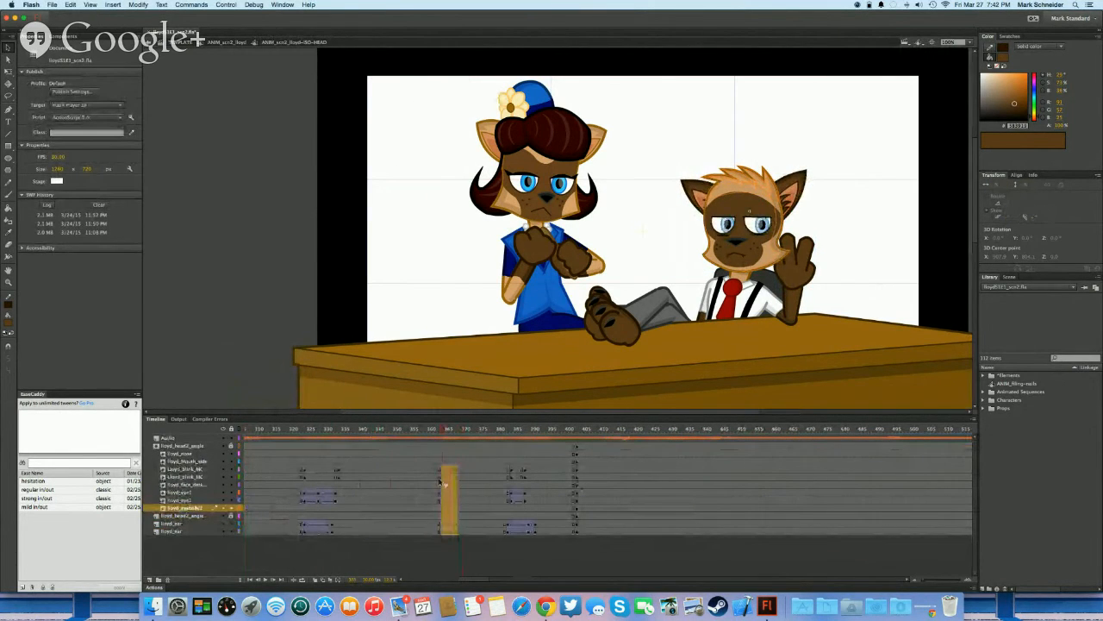
pyautogui.doubleClick(443, 311)
pyautogui.click(303, 489)
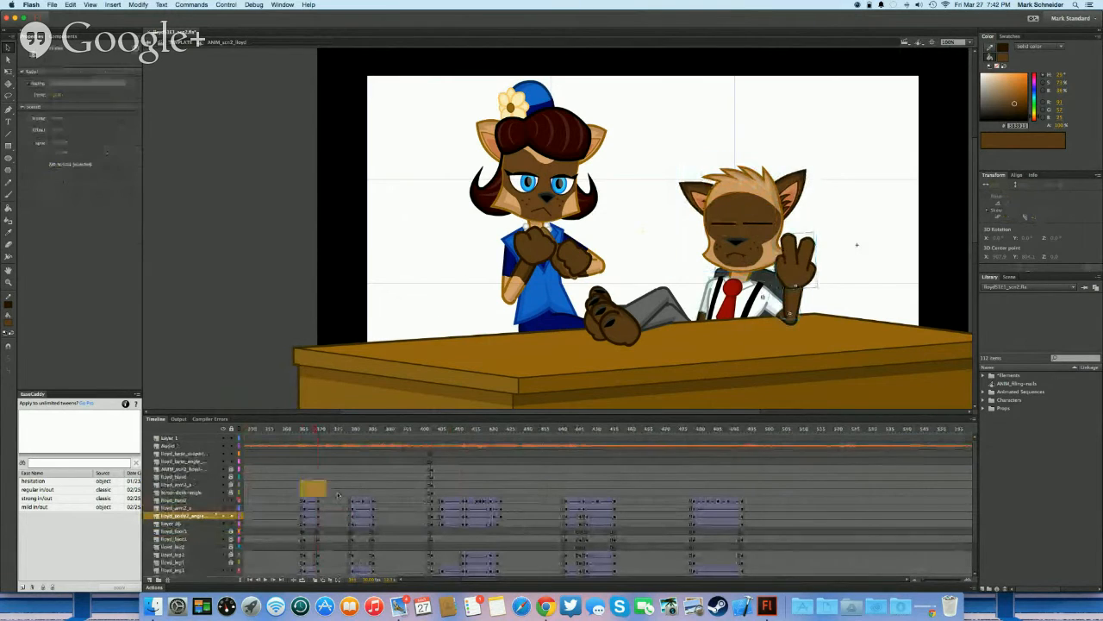
pyautogui.moveTo(303, 493); pyautogui.dragTo(358, 500)
pyautogui.click(358, 493)
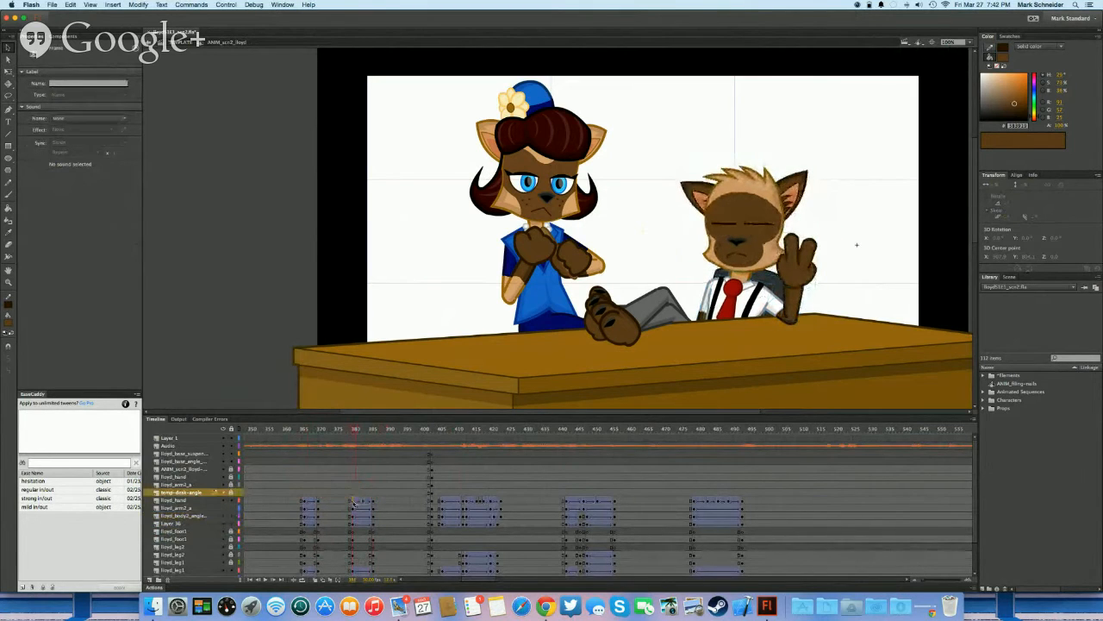
pyautogui.click(353, 500)
pyautogui.doubleClick(743, 216)
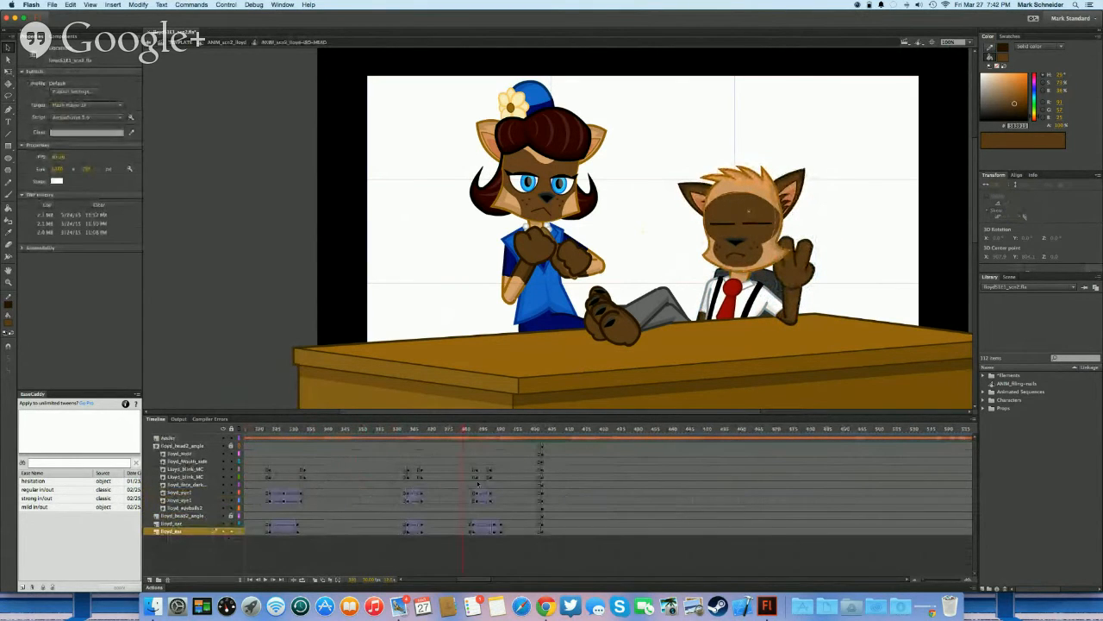
# Shift the second and third groups of blink, eye and ear keyframes to start with the parent head moves near frames 365 and 380
pyautogui.moveTo(517, 466); pyautogui.dragTo(408, 473)
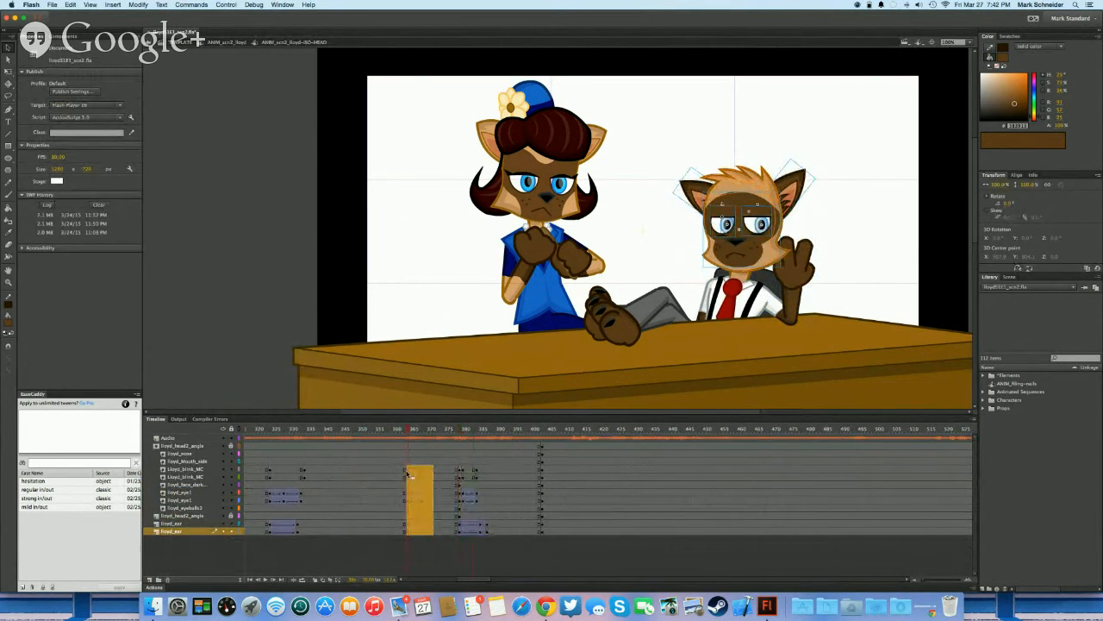
pyautogui.click(410, 461)
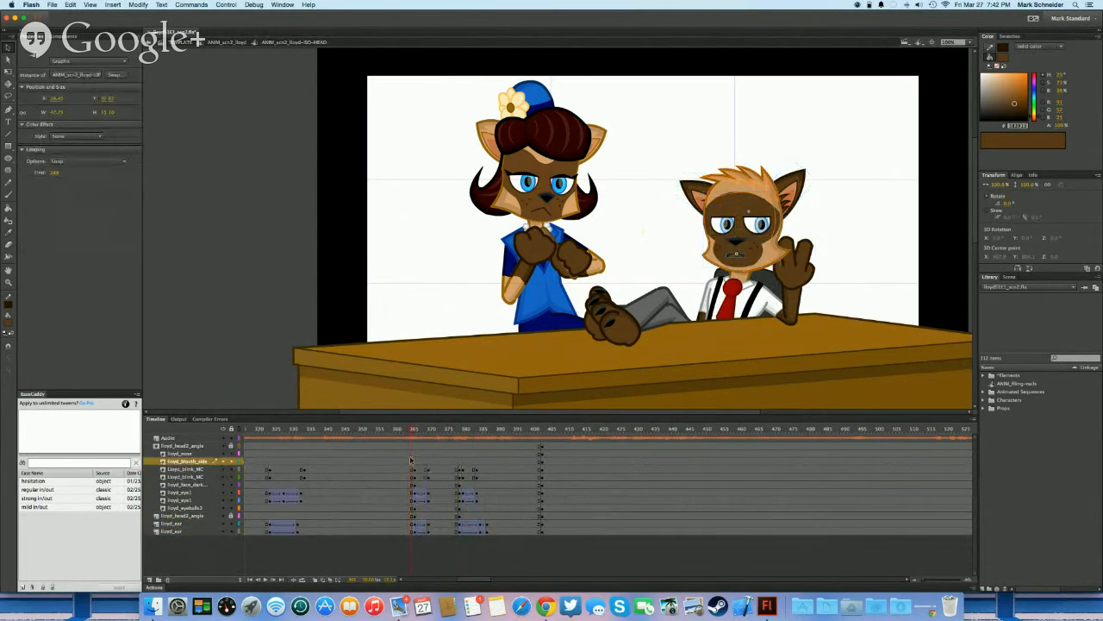
pyautogui.rightClick(461, 513)
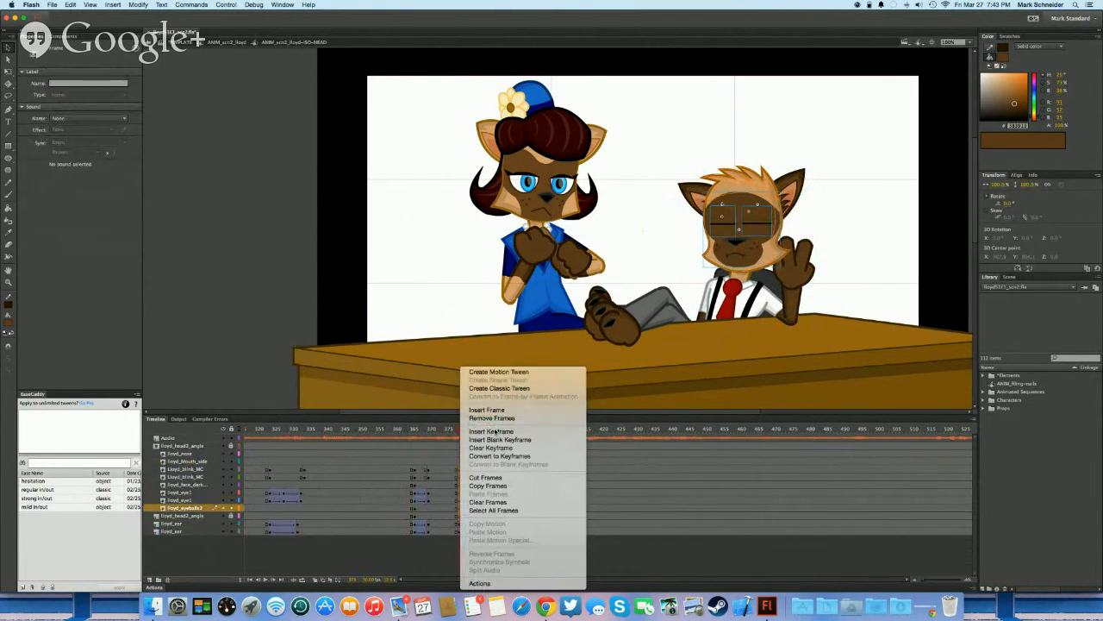
pyautogui.click(498, 439)
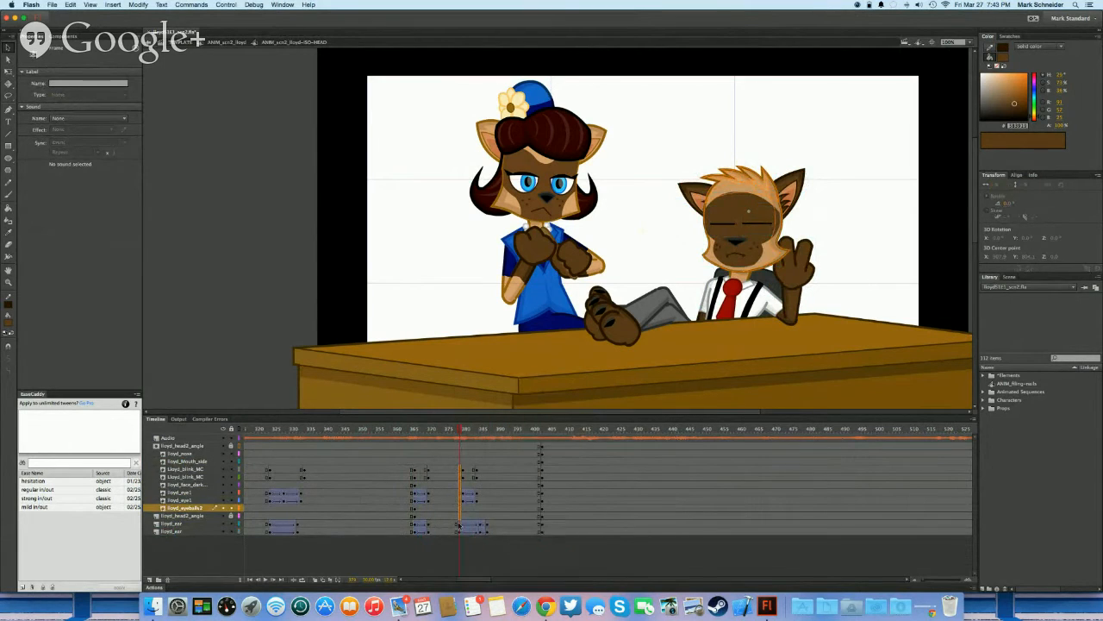
pyautogui.click(458, 524)
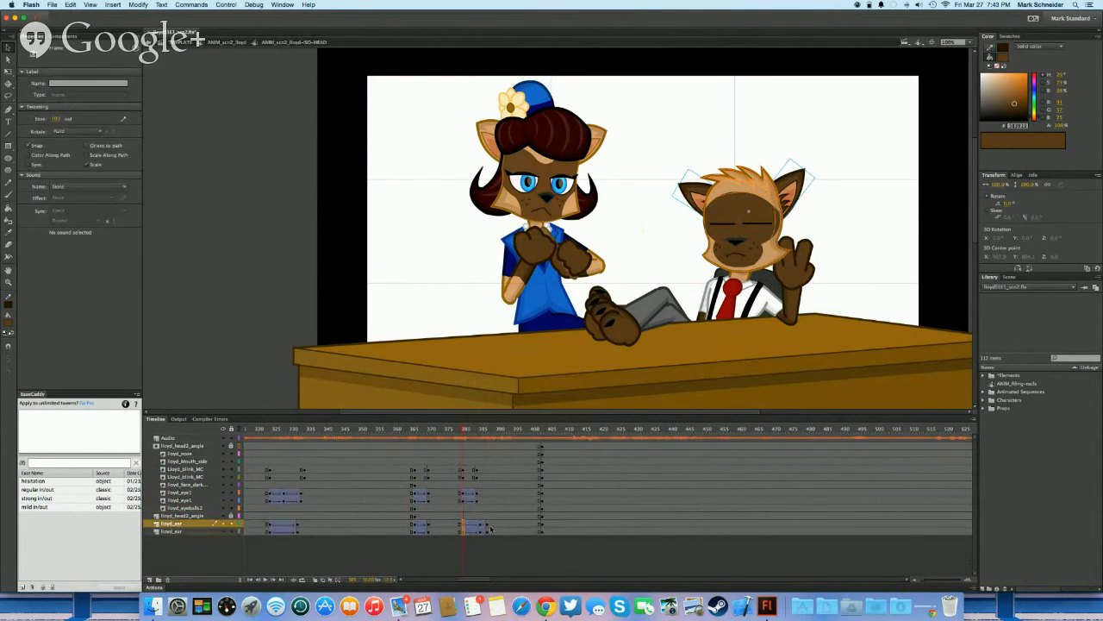
# Play back the retimed blinks and ear moves in the head symbol and in Lloyd's parent timeline, continuing past frame 402
pyautogui.moveTo(489, 529); pyautogui.dragTo(319, 462)
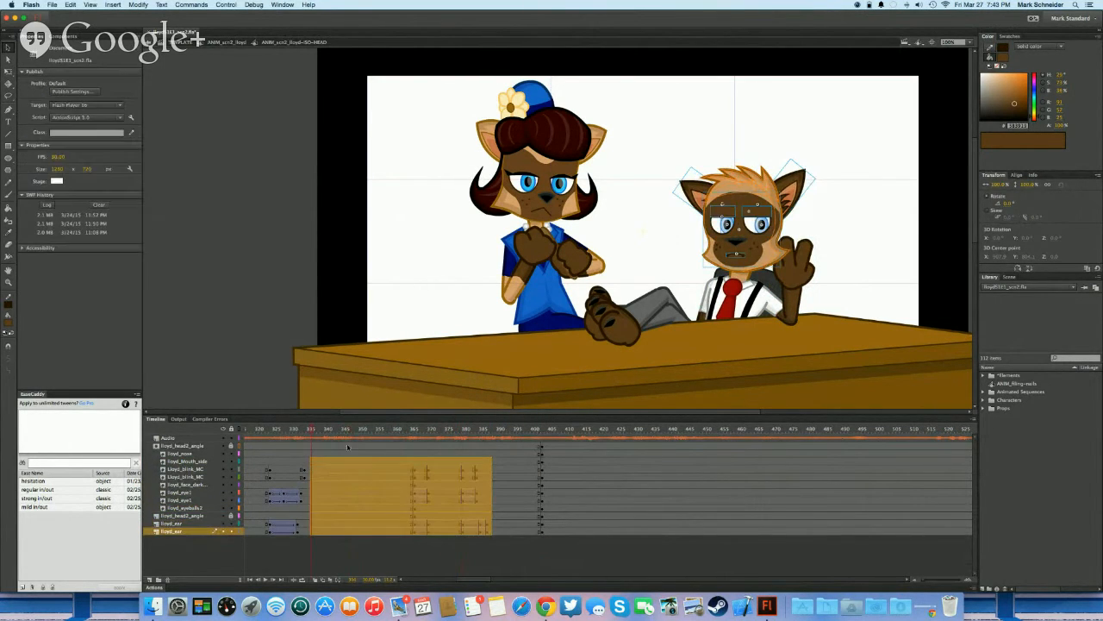
pyautogui.click(359, 447)
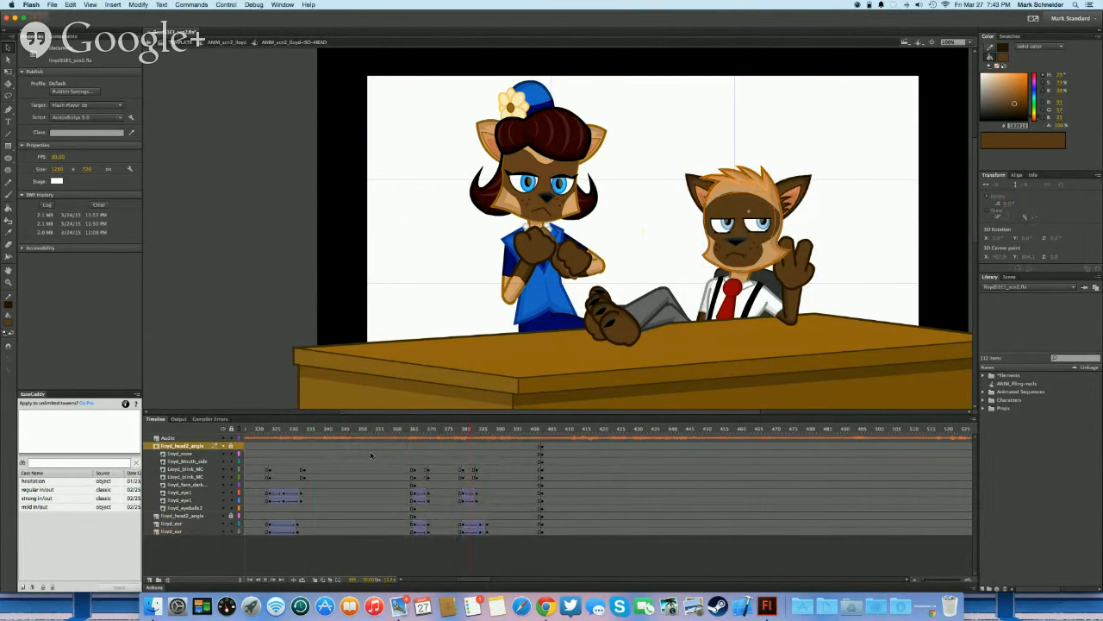
pyautogui.doubleClick(321, 356)
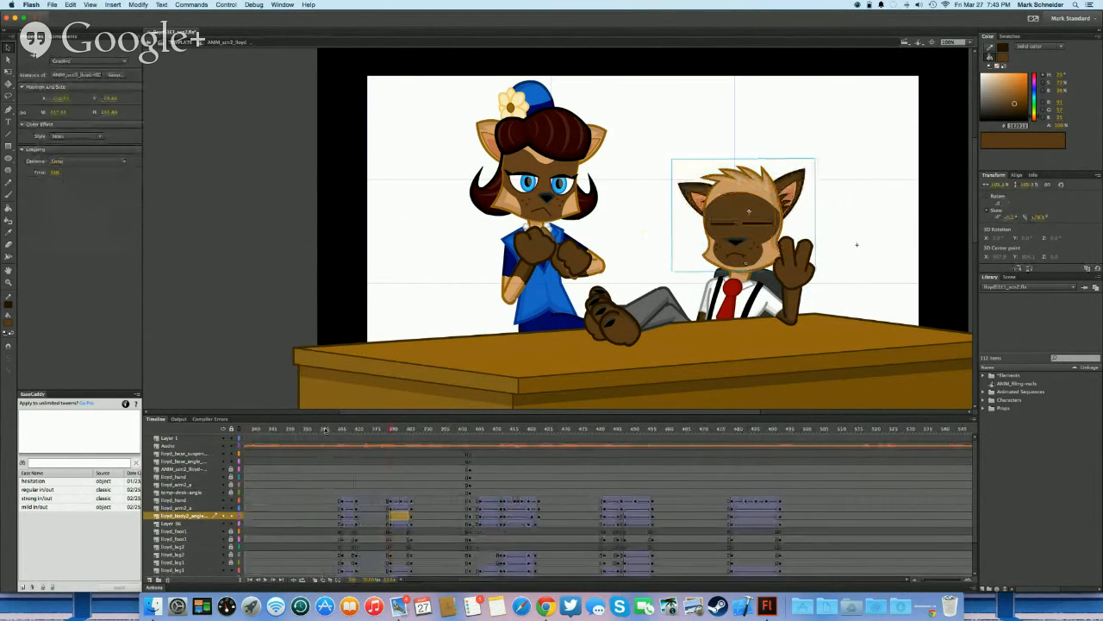
pyautogui.click(348, 429)
pyautogui.press('Return')
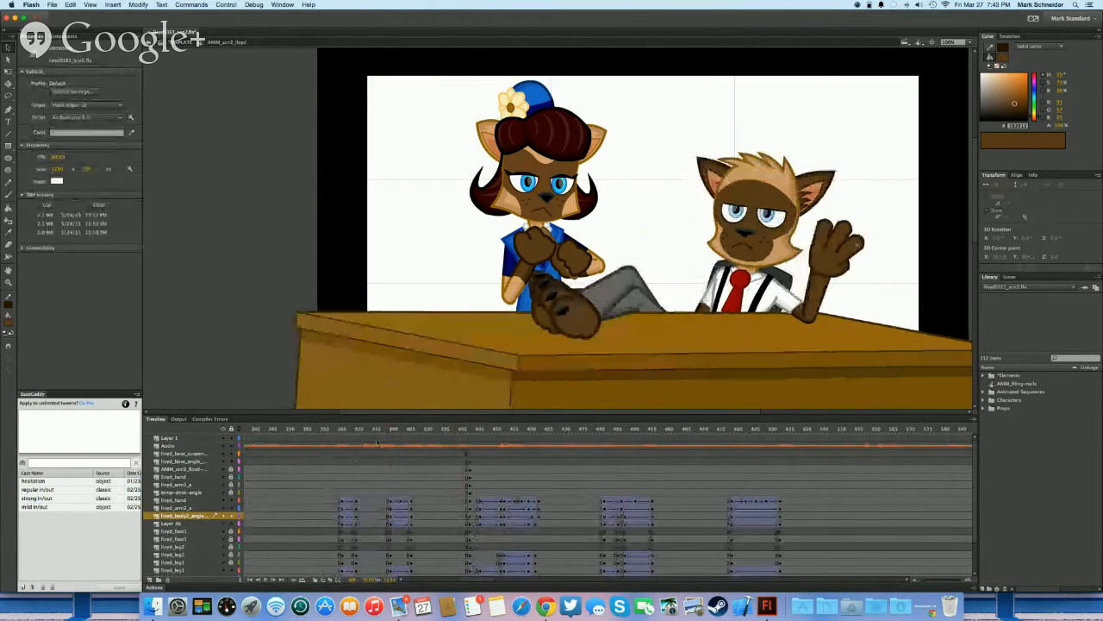
pyautogui.click(407, 501)
pyautogui.moveTo(419, 505); pyautogui.dragTo(476, 505)
pyautogui.click(477, 501)
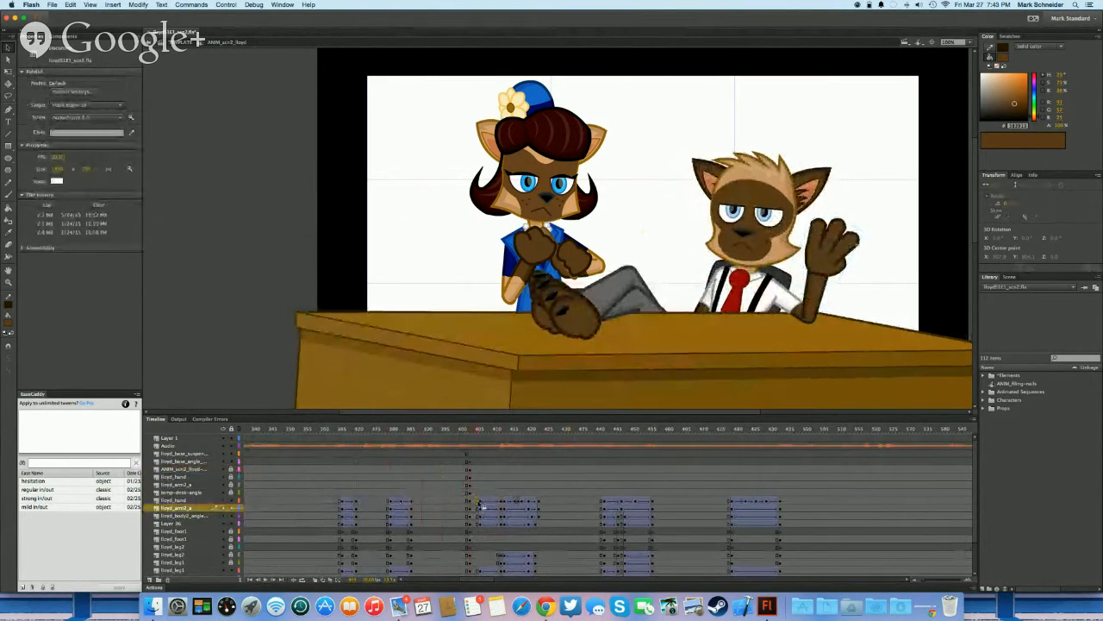
pyautogui.press('Return')
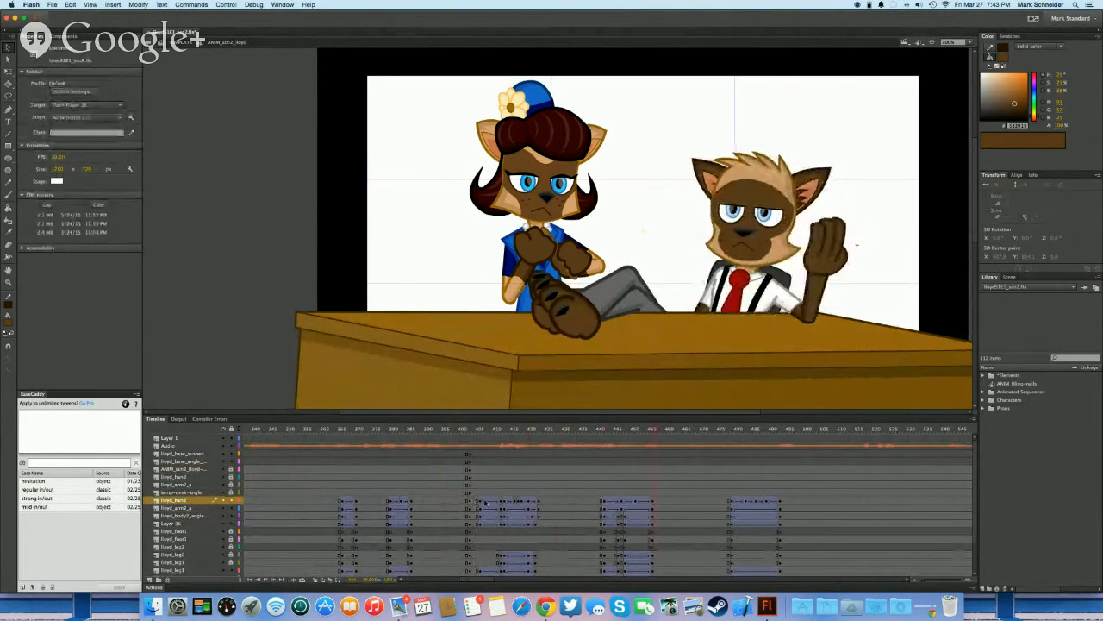
# Reopen Lloyd's head symbol and copy the head pose at frame 270 across all its part layers to near frame 418
pyautogui.click(470, 501)
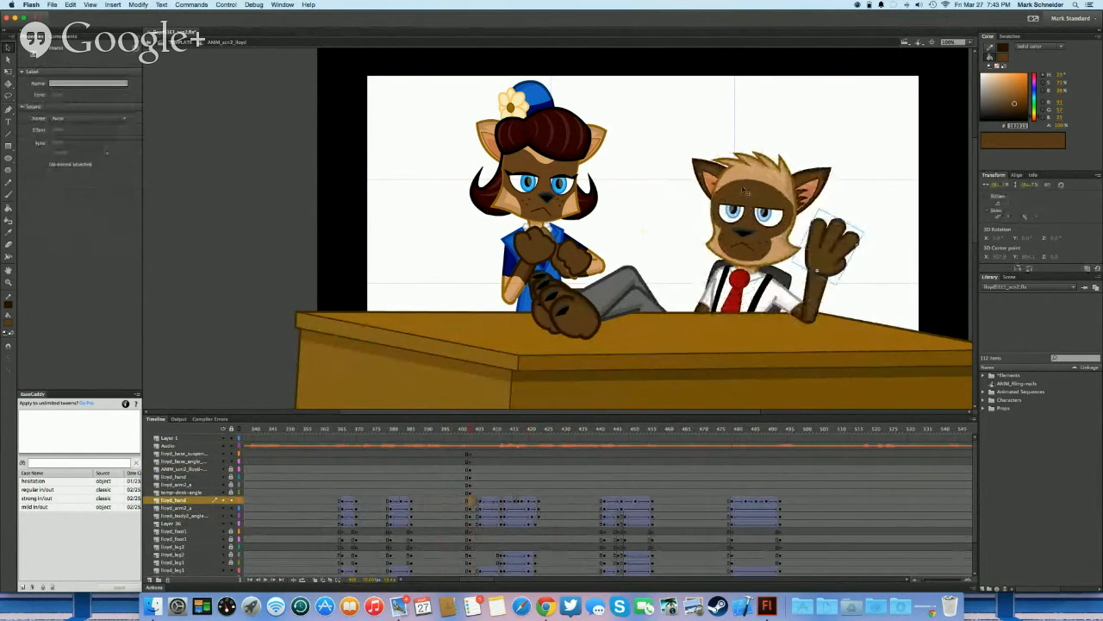
pyautogui.doubleClick(722, 246)
pyautogui.click(595, 474)
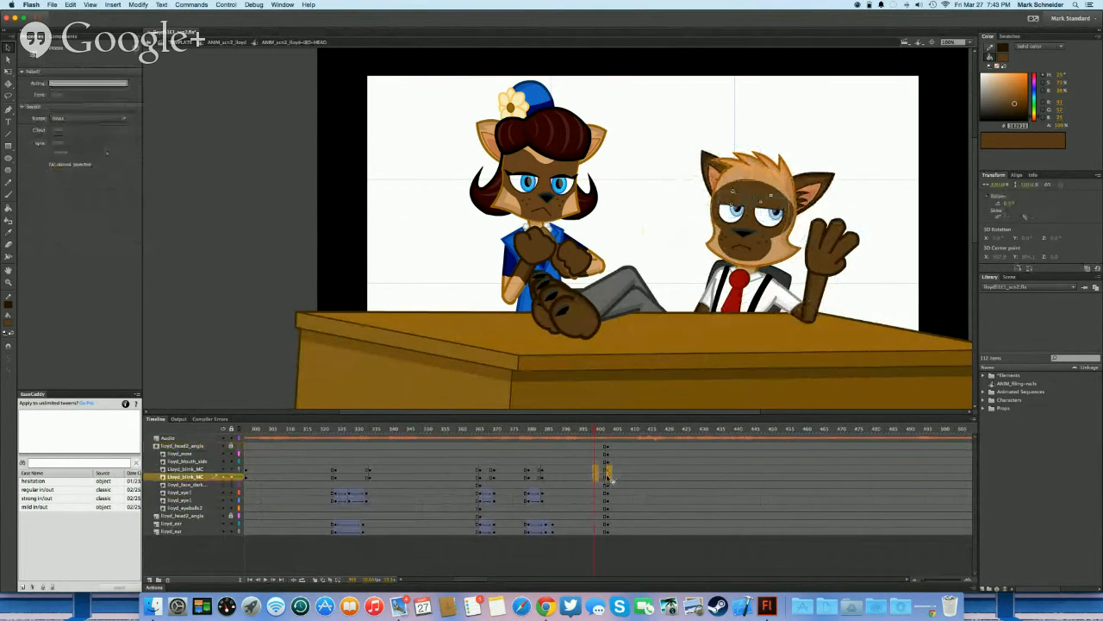
pyautogui.click(606, 499)
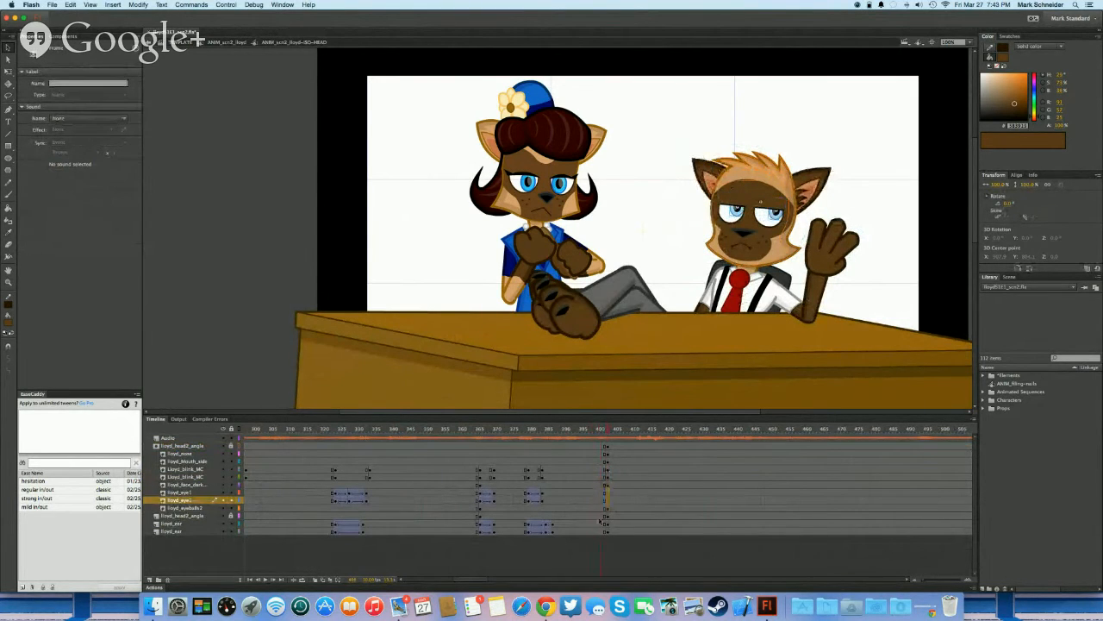
pyautogui.click(598, 531)
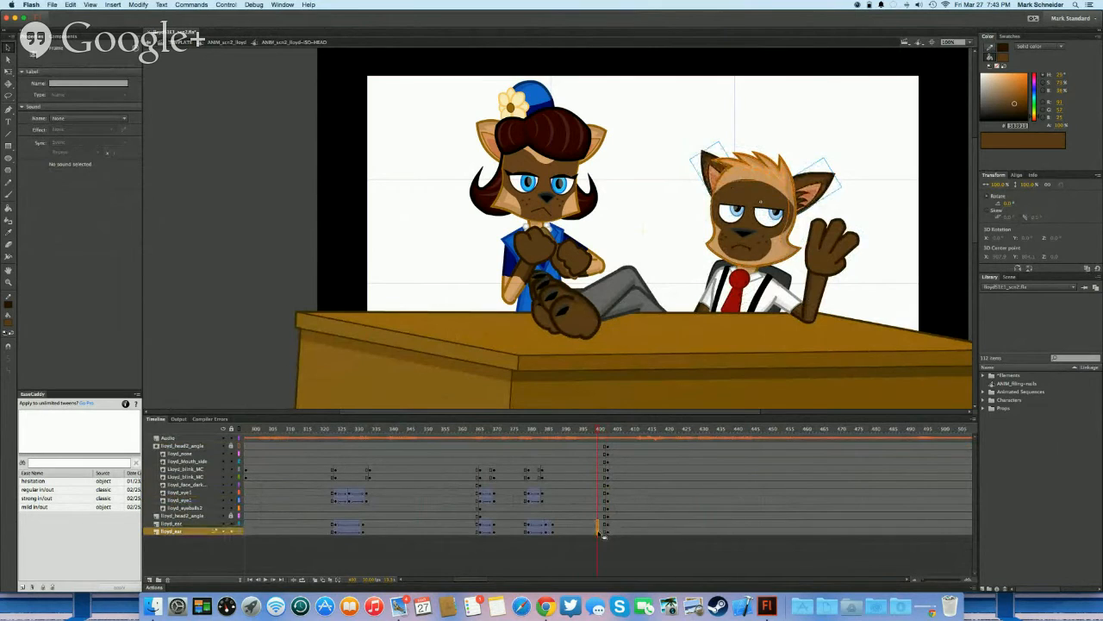
pyautogui.hscroll(-4, 595, 533)
pyautogui.click(313, 531)
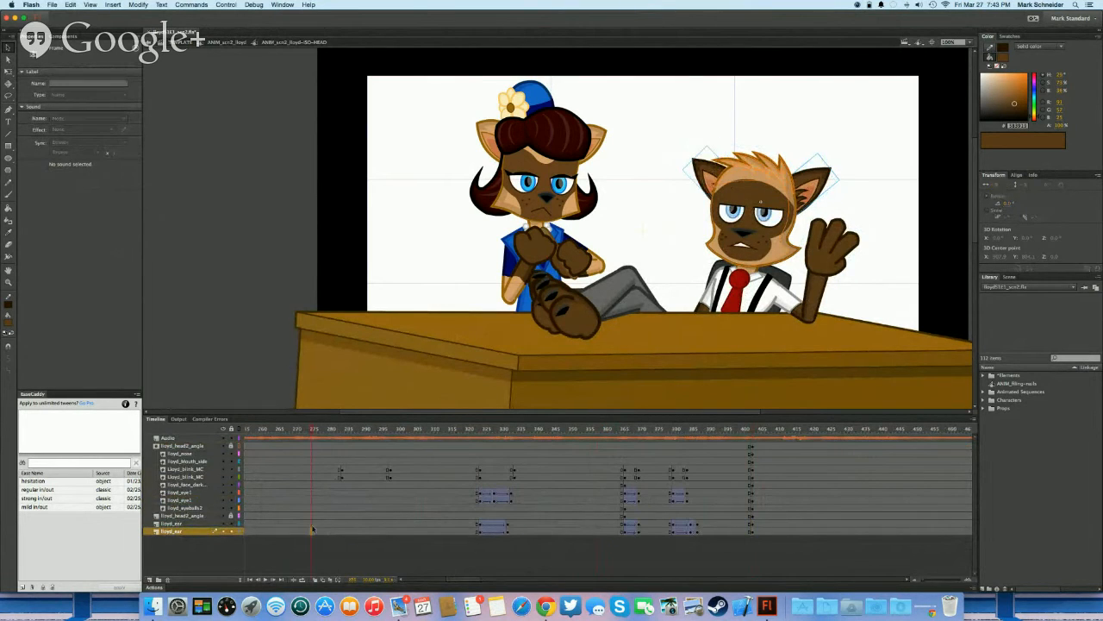
pyautogui.hscroll(-4, 323, 531)
pyautogui.moveTo(440, 531); pyautogui.dragTo(438, 466)
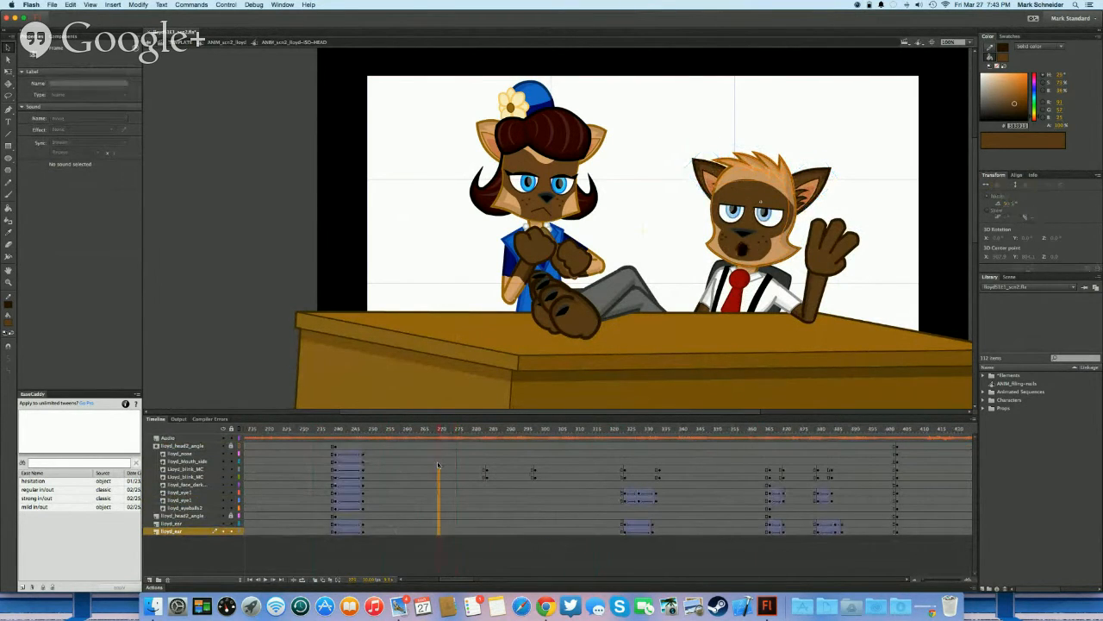
pyautogui.click(439, 447)
pyautogui.hscroll(4, 948, 476)
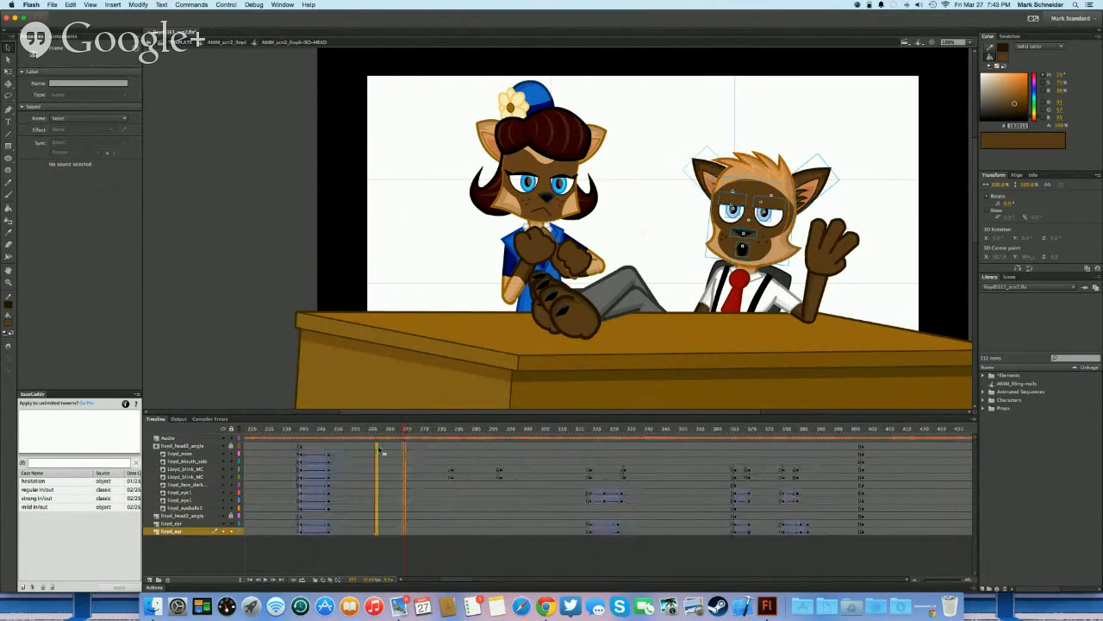
pyautogui.hscroll(6, 949, 465)
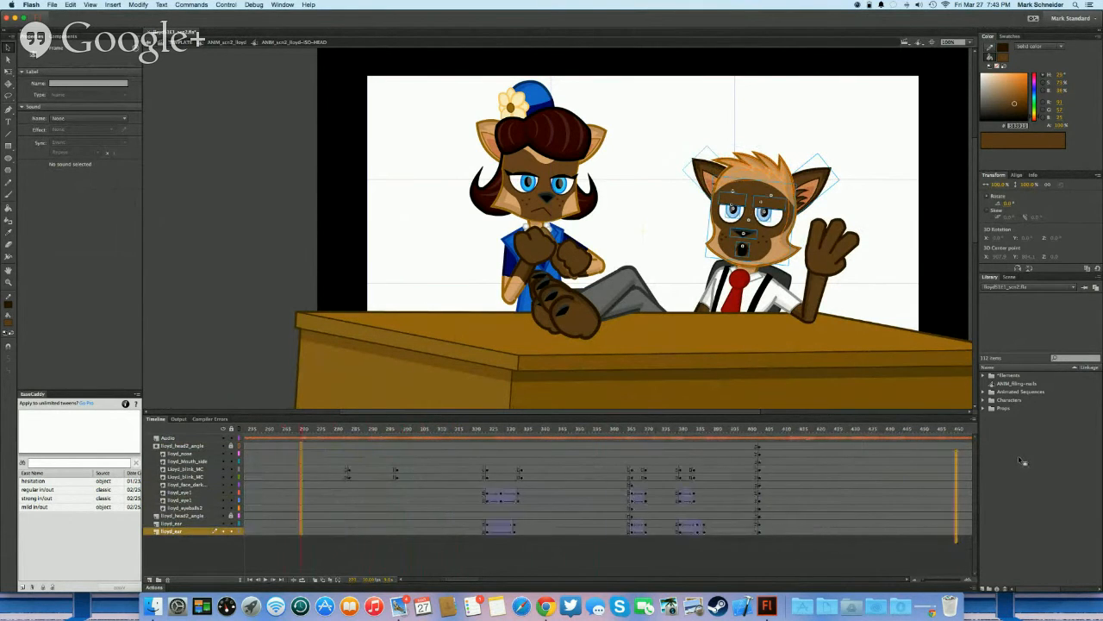
pyautogui.click(782, 445)
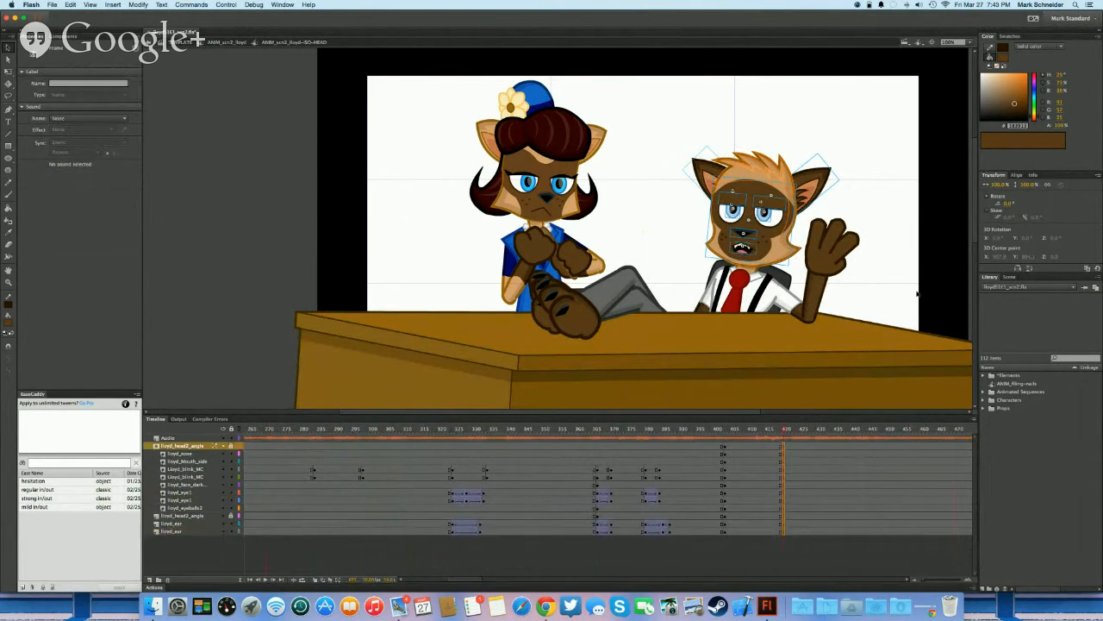
# Play back the copied head pose in Lloyd's parent timeline and reopen his head symbol near frame 402
pyautogui.click(226, 41)
pyautogui.click(323, 485)
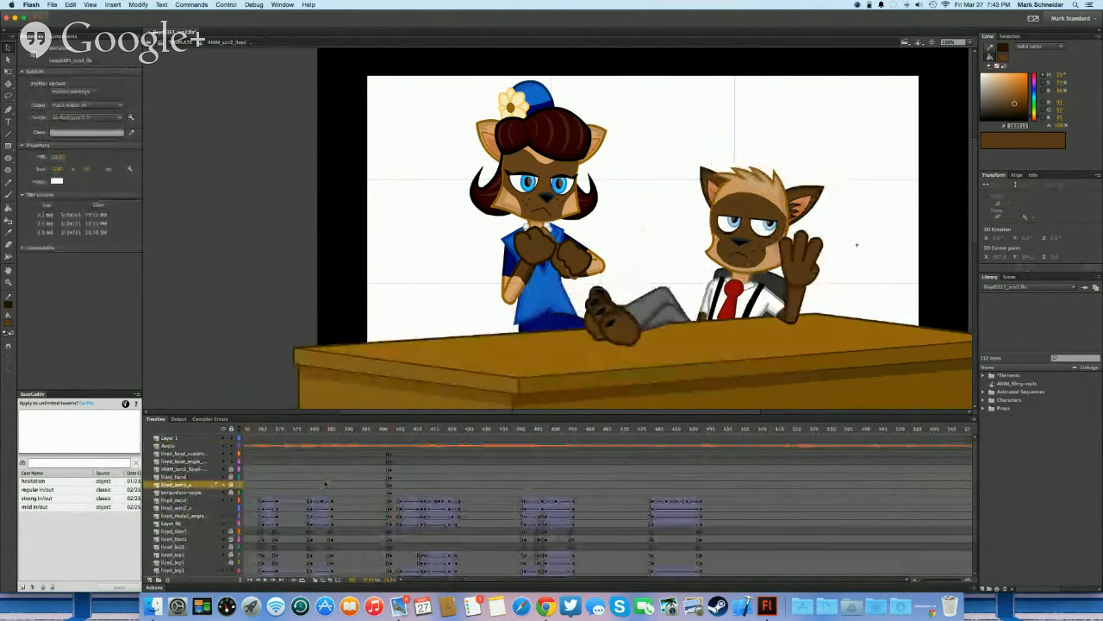
pyautogui.press('Return')
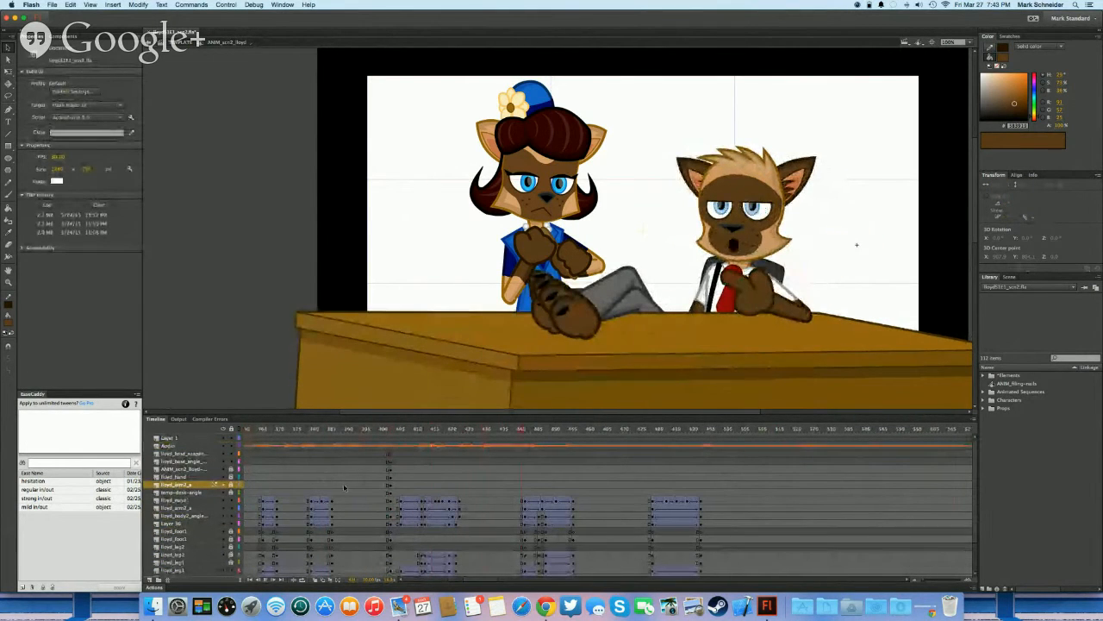
pyautogui.click(360, 476)
pyautogui.click(393, 485)
pyautogui.doubleClick(761, 219)
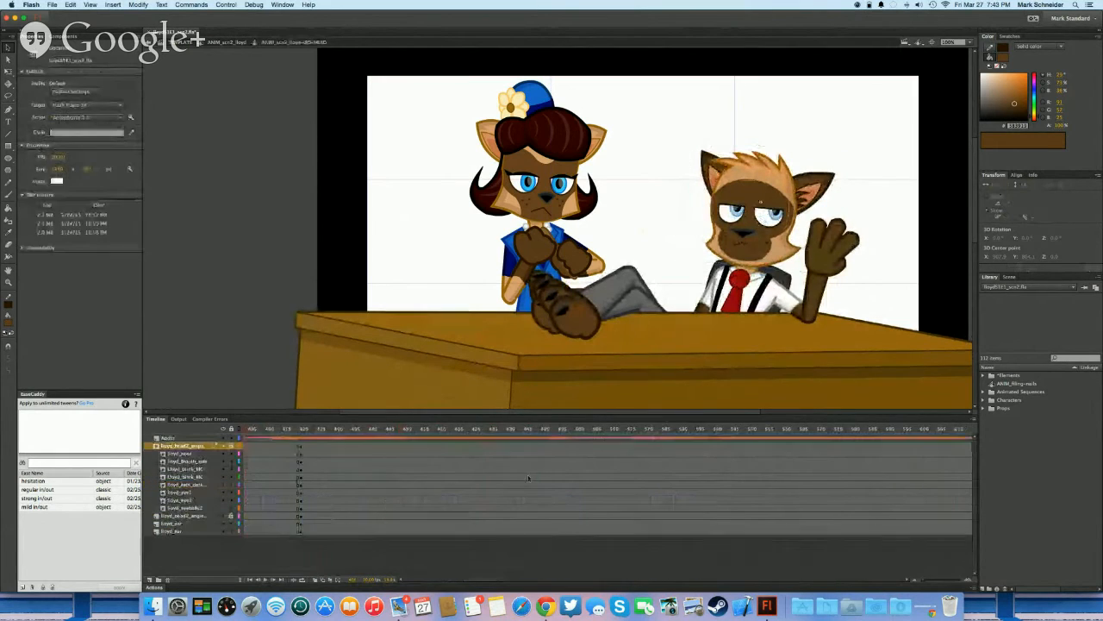
# Review the head layers' keyframes between frames 400 and 430 and play them back from near frame 402
pyautogui.hscroll(-6, 663, 482)
pyautogui.moveTo(665, 448); pyautogui.dragTo(766, 533)
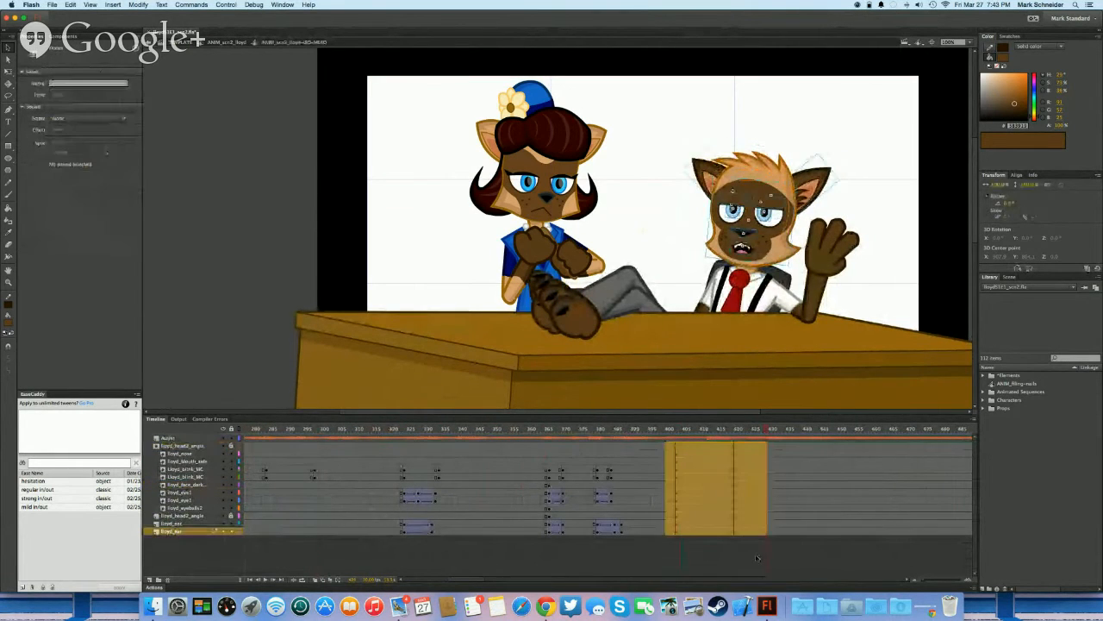
pyautogui.click(799, 500)
pyautogui.hscroll(4, 783, 474)
pyautogui.hscroll(3, 783, 474)
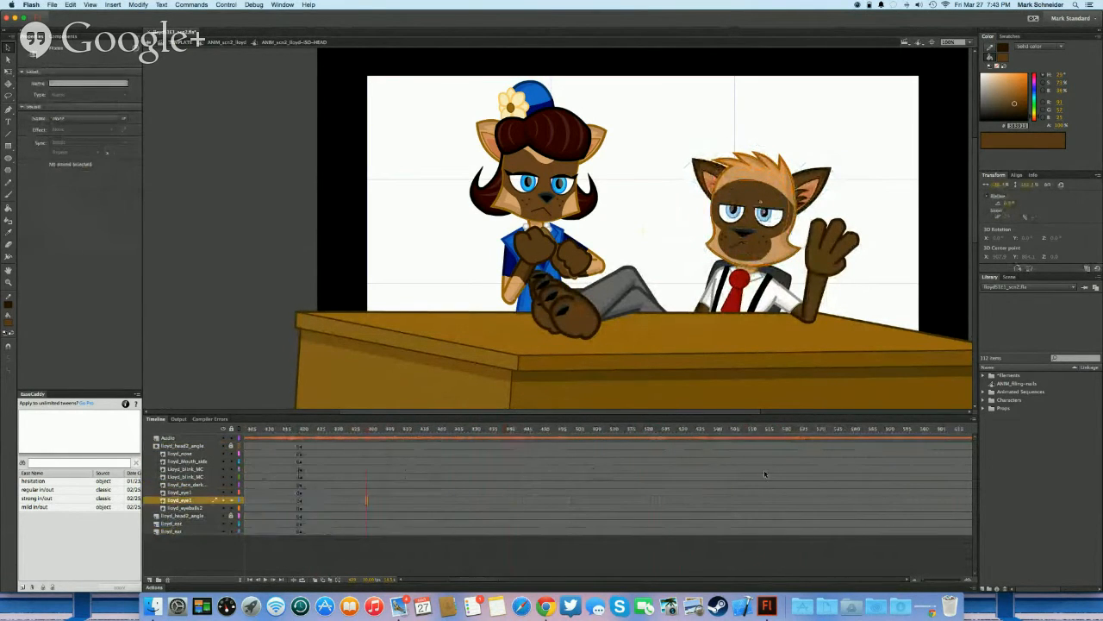
pyautogui.click(387, 491)
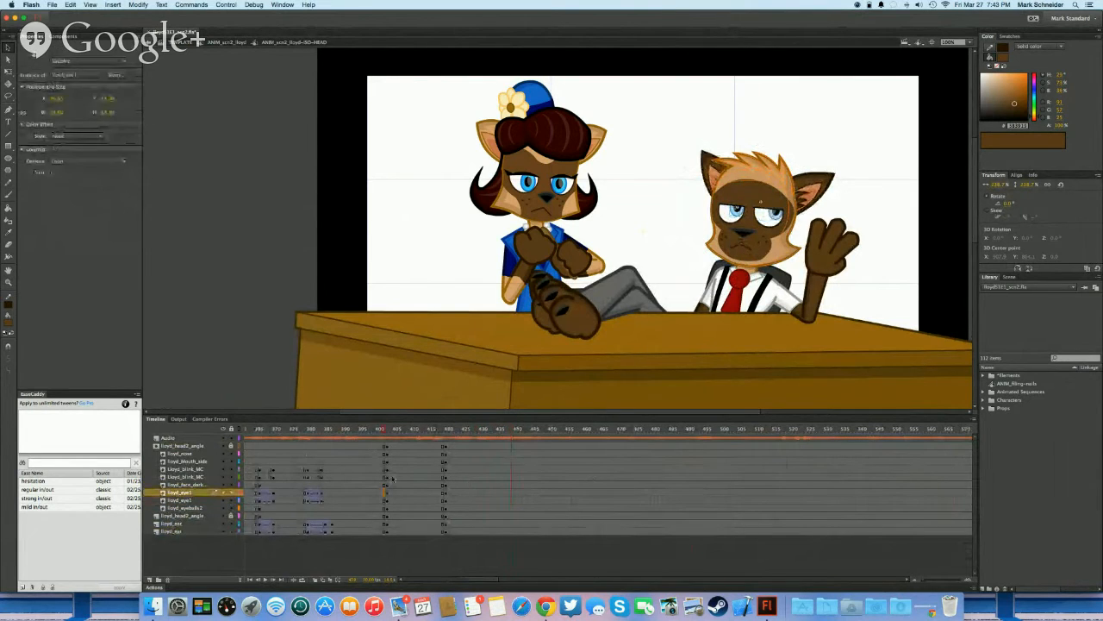
pyautogui.press('Return')
# Copy the earlier blink's keyframes on both Lloyd_blink_MC layers to about frames 412 to 422, around the copied head pose
pyautogui.click(399, 472)
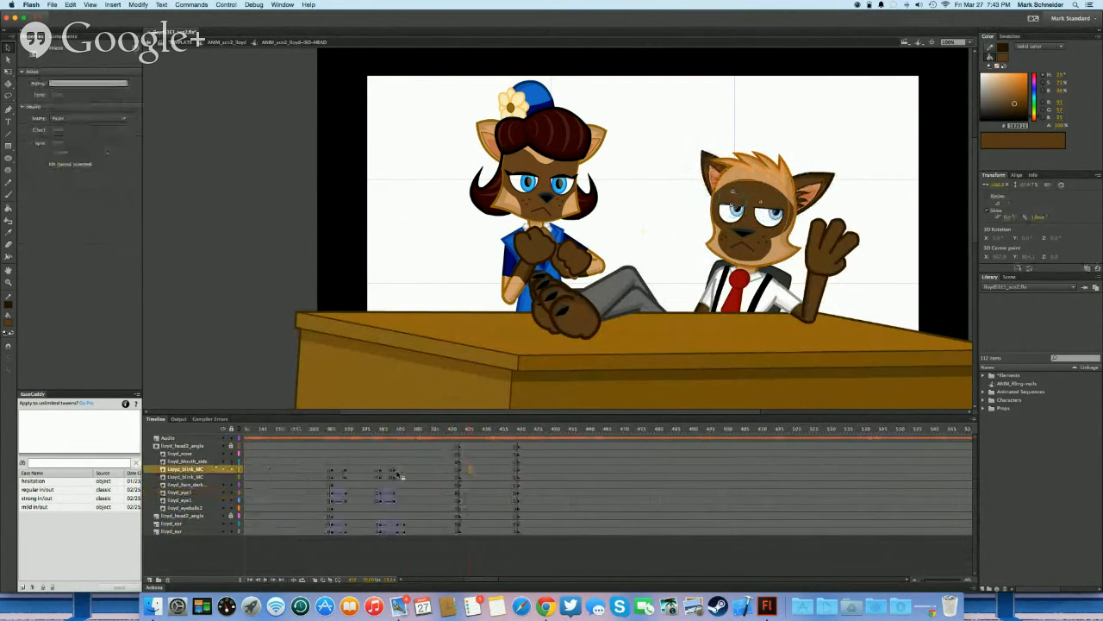
pyautogui.hscroll(-3, 402, 474)
pyautogui.click(404, 477)
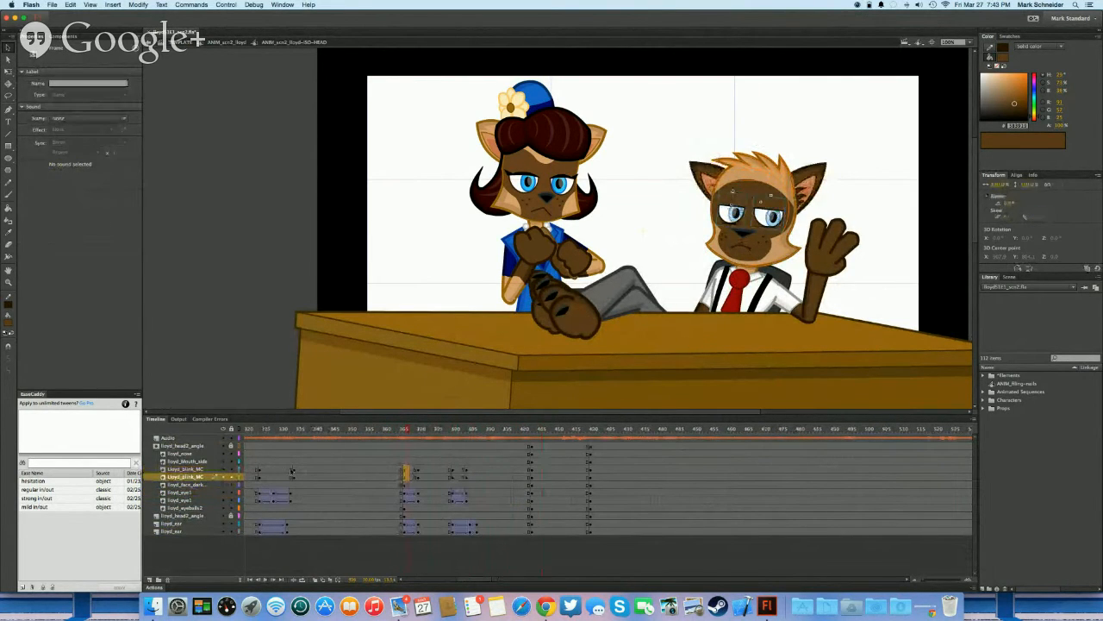
pyautogui.moveTo(292, 471); pyautogui.dragTo(572, 478)
pyautogui.click(550, 476)
pyautogui.click(585, 477)
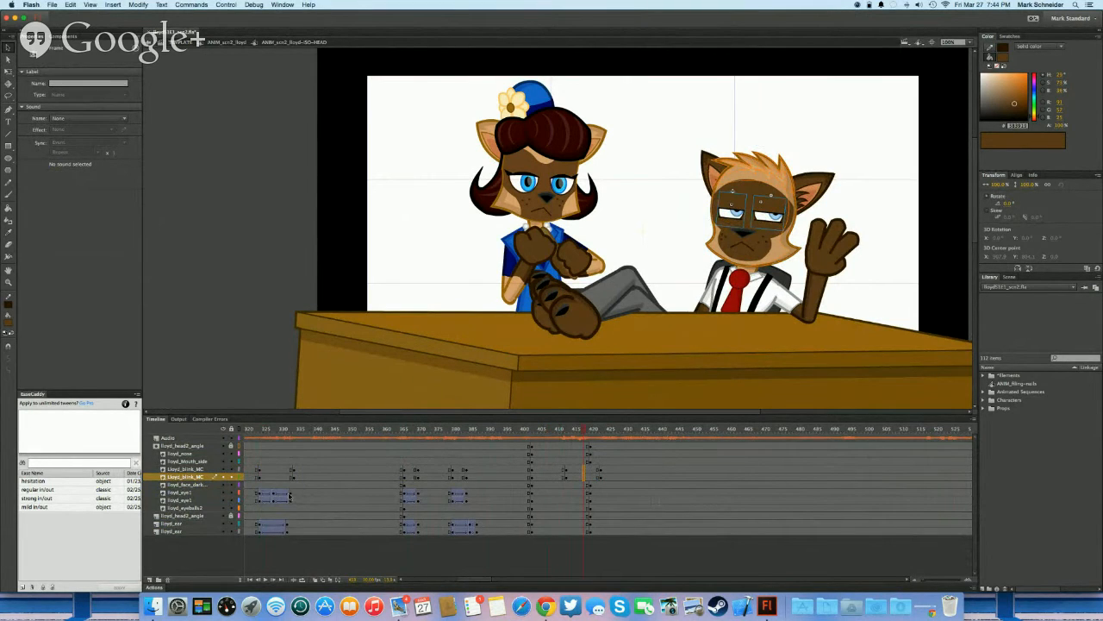
# Copy the earlier eye keyframes from near frame 331 to about frame 417 on both lloyd_eye1 layers
pyautogui.moveTo(283, 500); pyautogui.dragTo(301, 500)
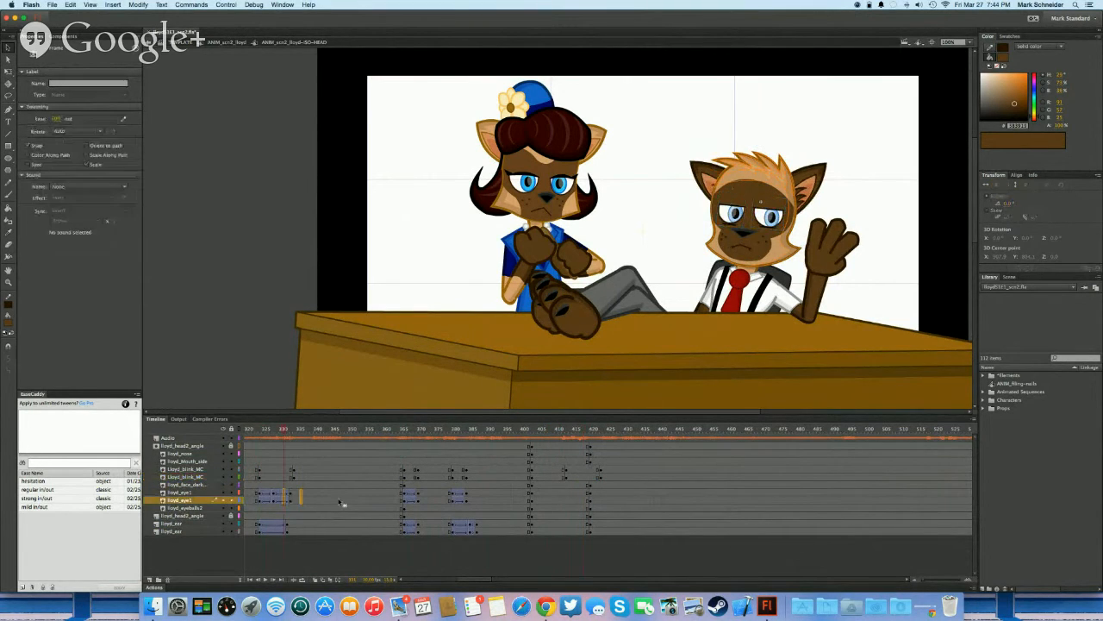
pyautogui.click(591, 491)
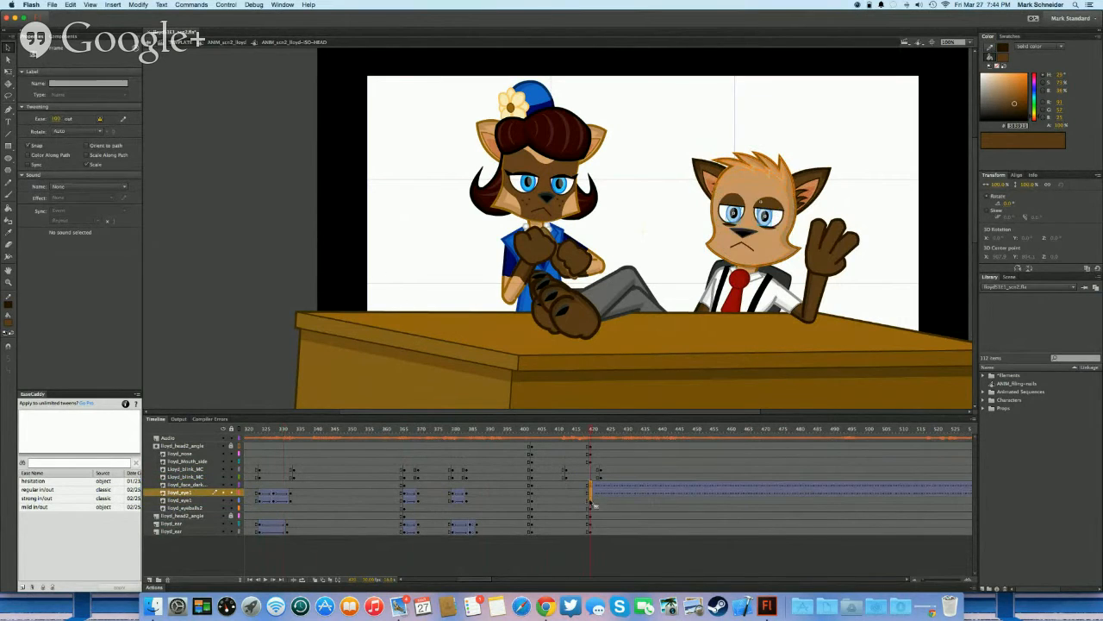
pyautogui.click(588, 499)
pyautogui.click(586, 488)
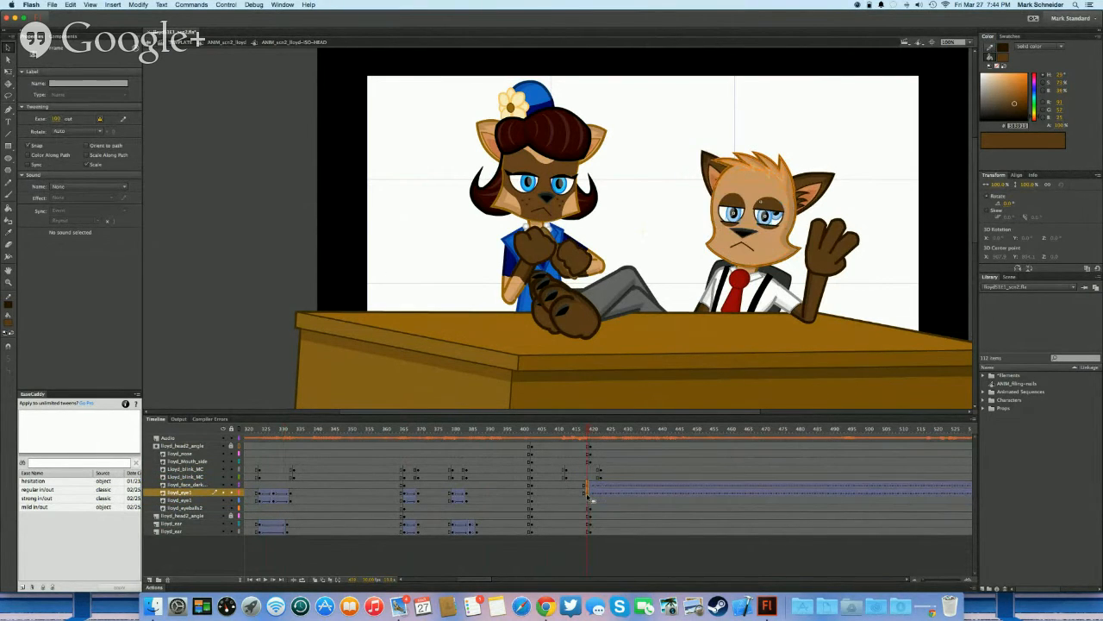
pyautogui.click(588, 500)
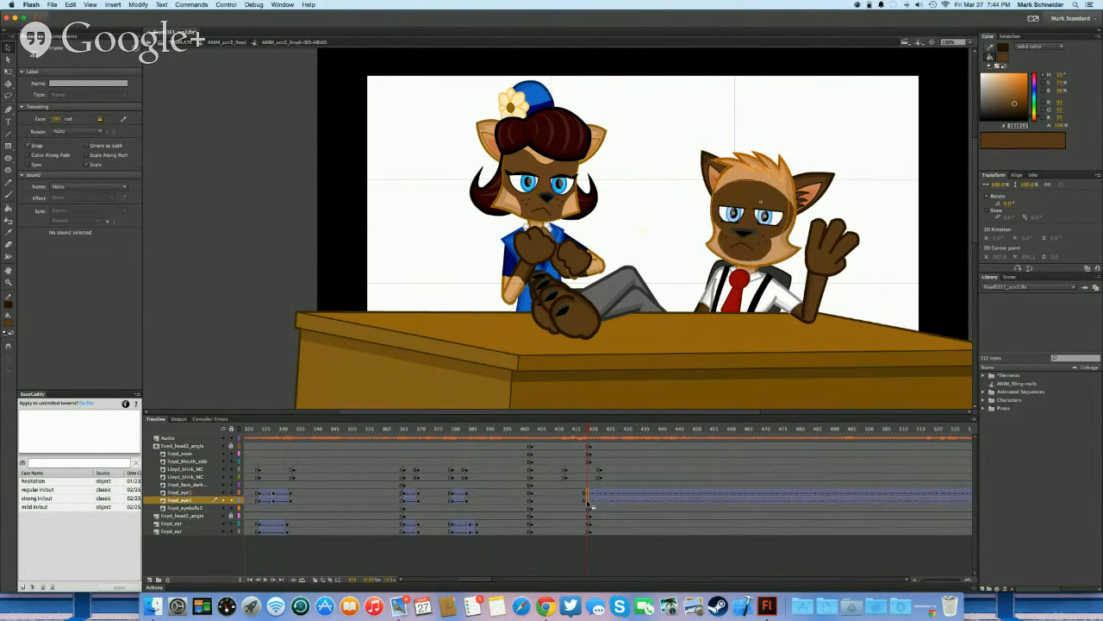
pyautogui.moveTo(584, 502); pyautogui.dragTo(584, 503)
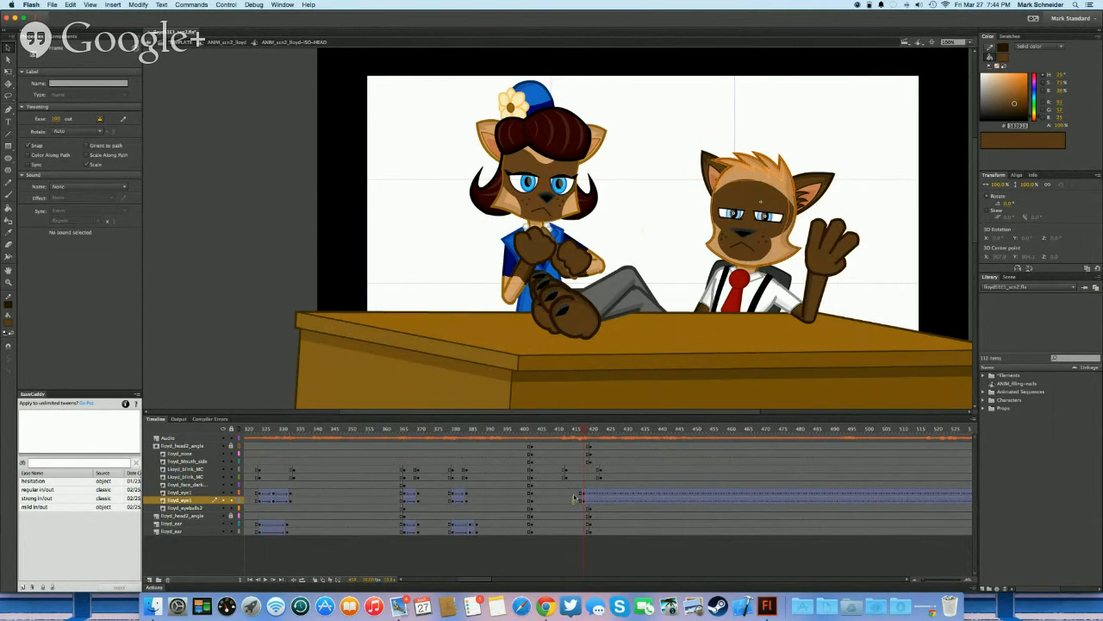
# Build the eye tweens on both lloyd_eye1 layers from about frame 412 to 420, with keyframes at each end
pyautogui.click(575, 498)
pyautogui.click(566, 492)
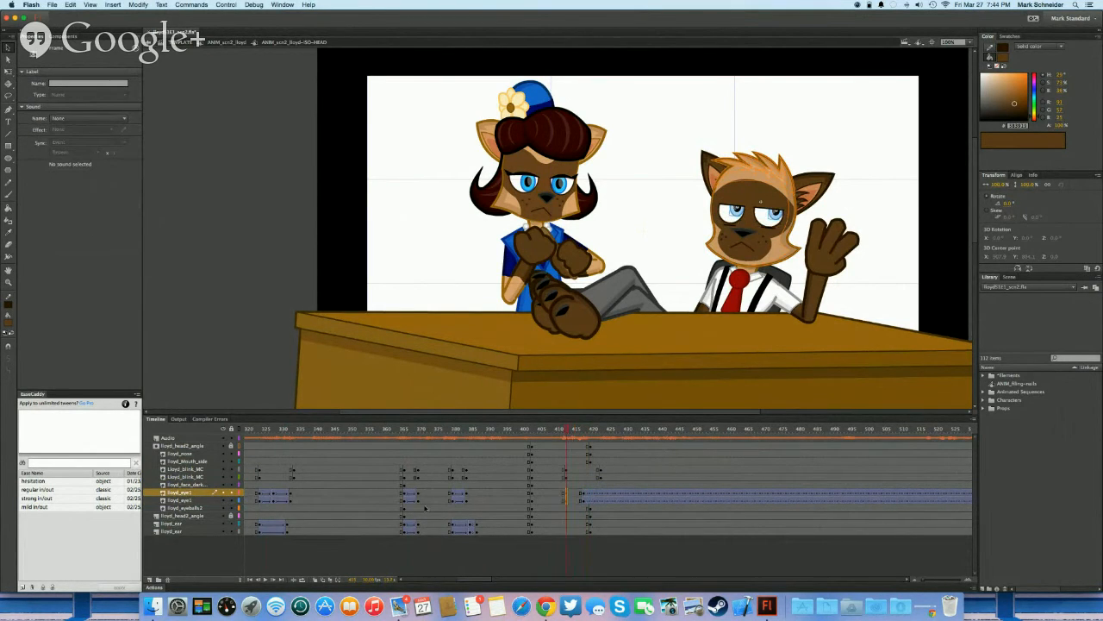
pyautogui.click(540, 484)
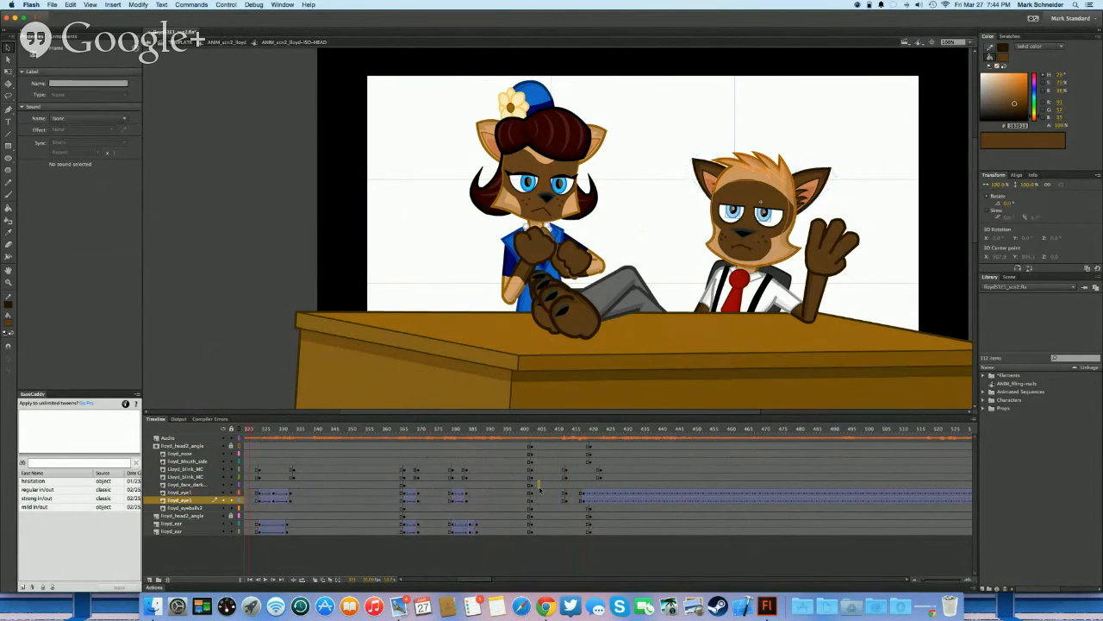
pyautogui.click(570, 493)
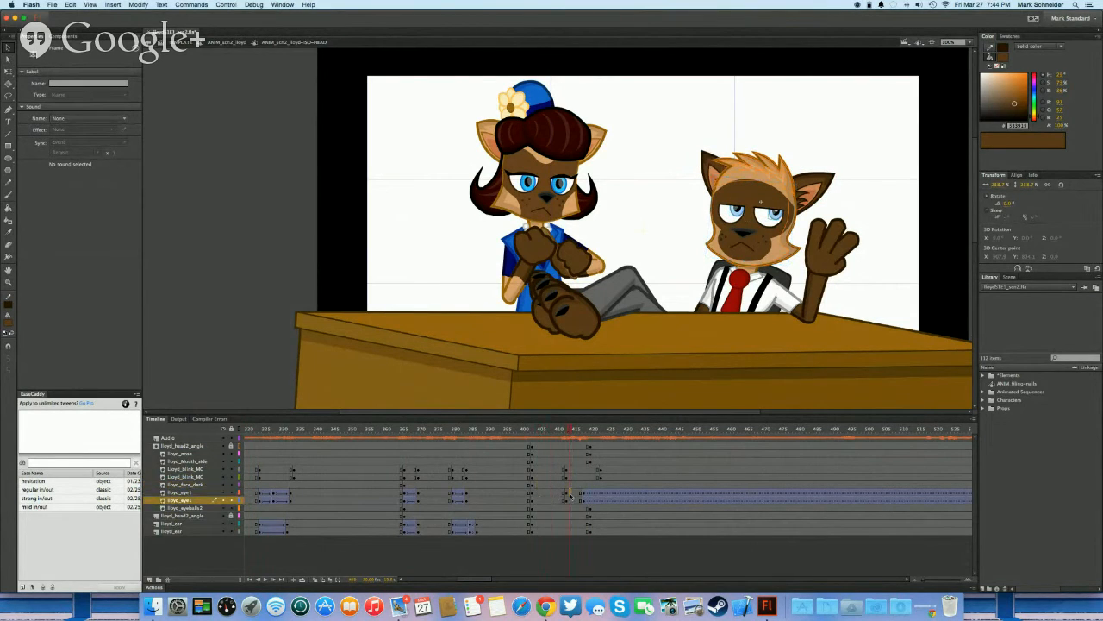
pyautogui.hscroll(-3, 299, 495)
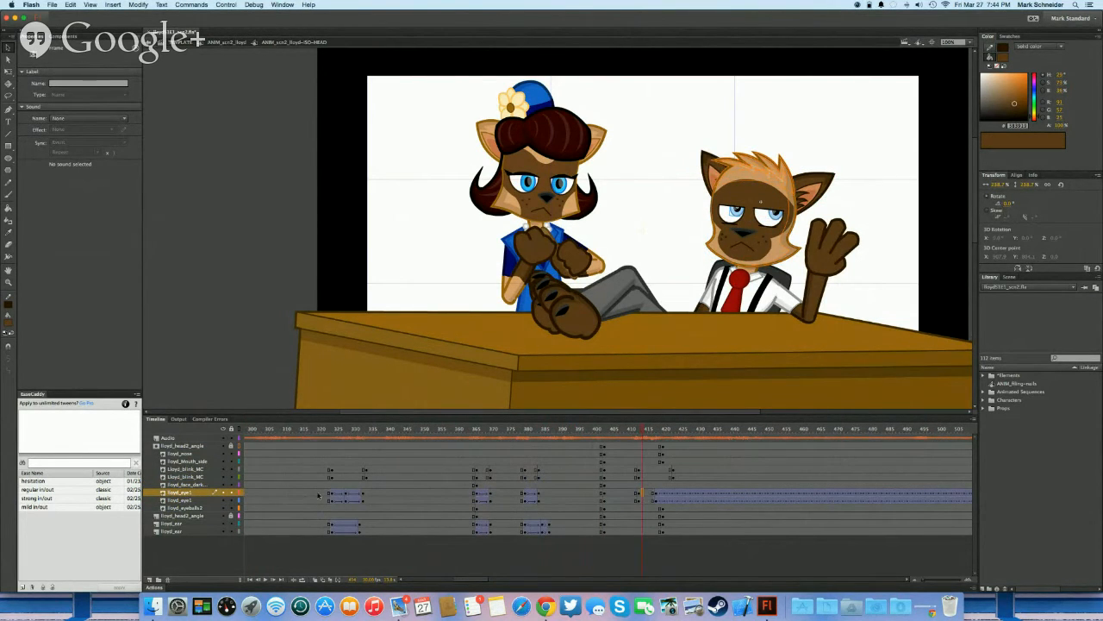
pyautogui.click(317, 497)
pyautogui.moveTo(671, 498); pyautogui.dragTo(648, 500)
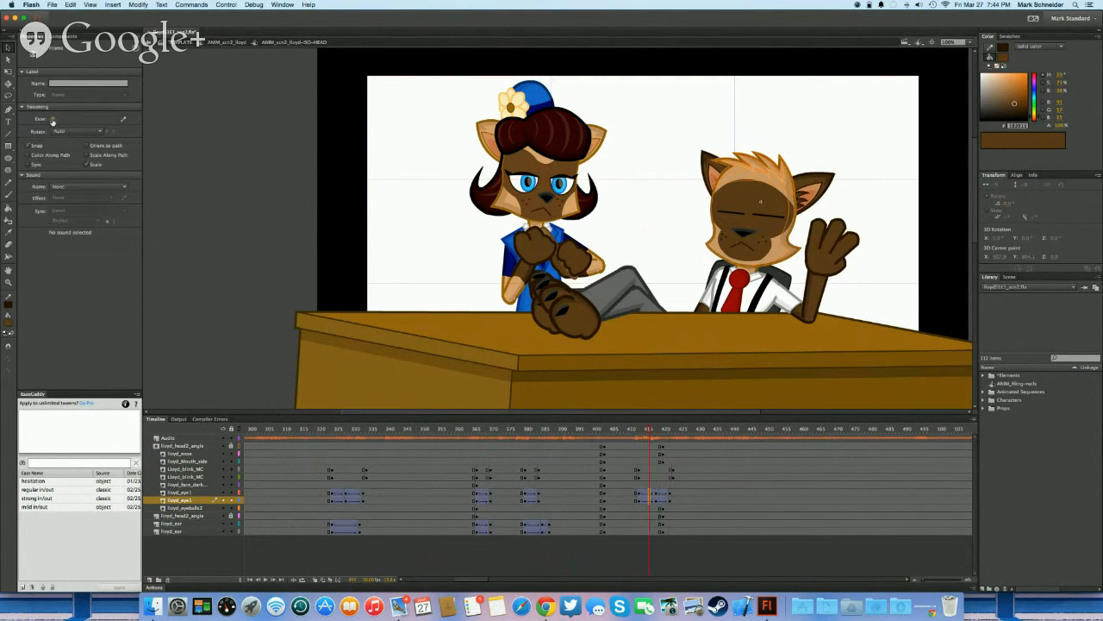
# Adjust the easing of the new eye tweens and play them back from near frame 410
pyautogui.moveTo(632, 487); pyautogui.dragTo(653, 502)
pyautogui.click(630, 500)
pyautogui.press('Return')
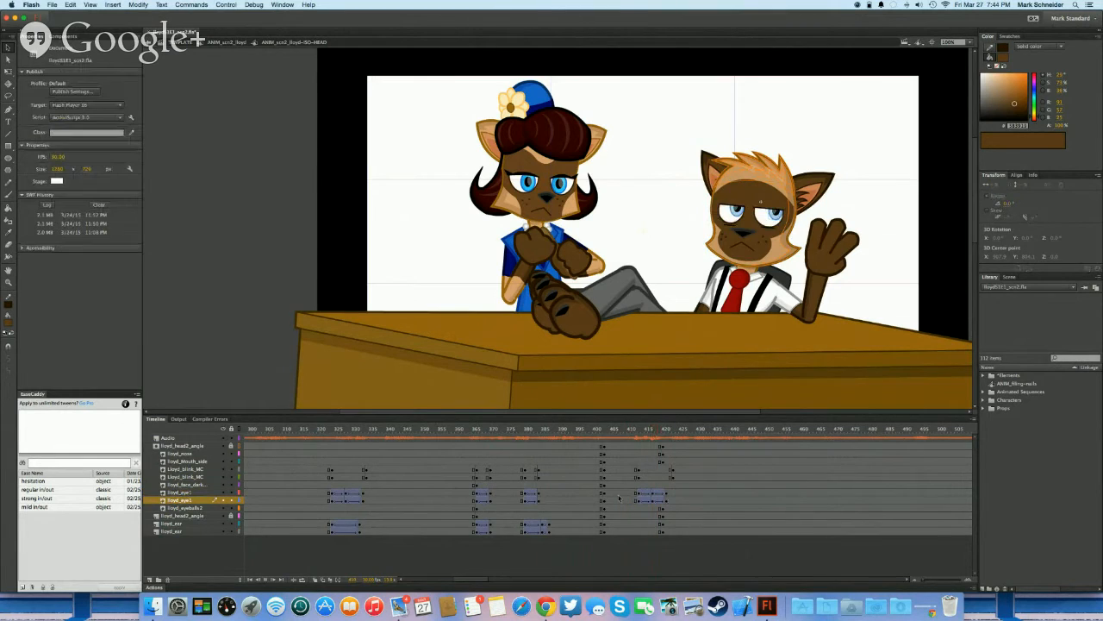
pyautogui.click(620, 494)
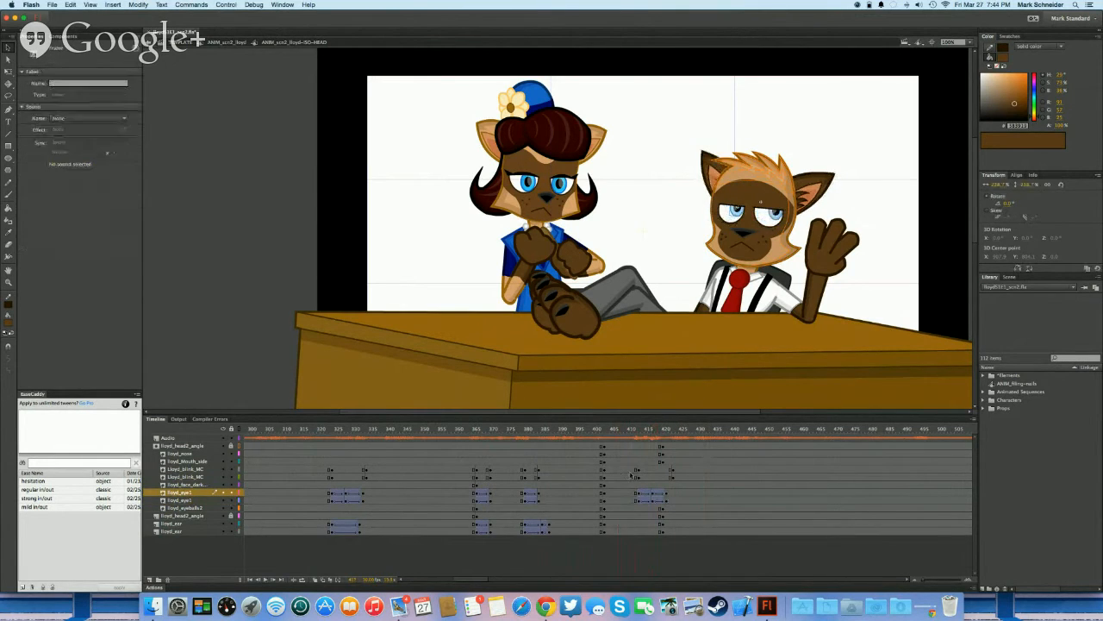
# Add keyframes on both lloyd_ear layers near frame 412 and rotate each of Lloyd's ears slightly
pyautogui.click(641, 530)
pyautogui.moveTo(642, 534); pyautogui.dragTo(639, 533)
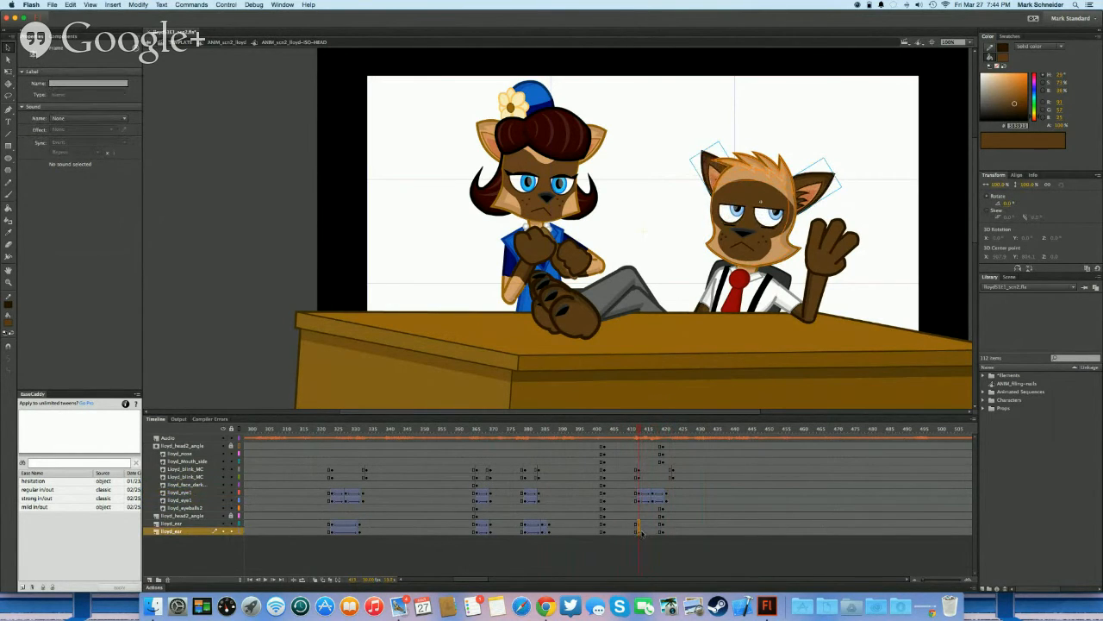
pyautogui.click(838, 176)
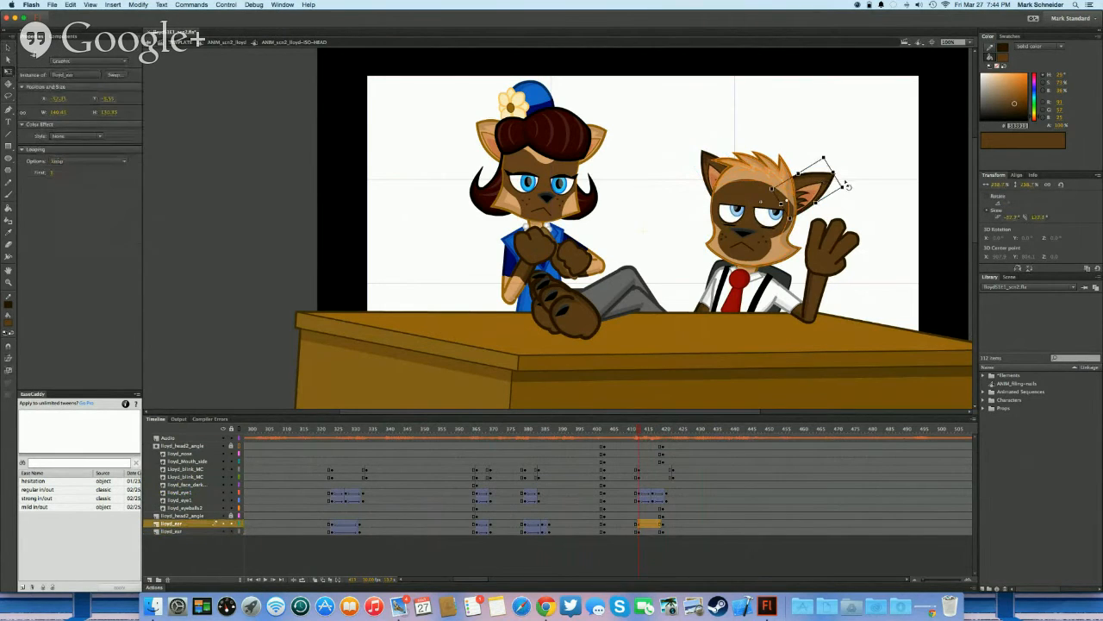
pyautogui.moveTo(847, 185); pyautogui.dragTo(849, 186)
pyautogui.click(705, 153)
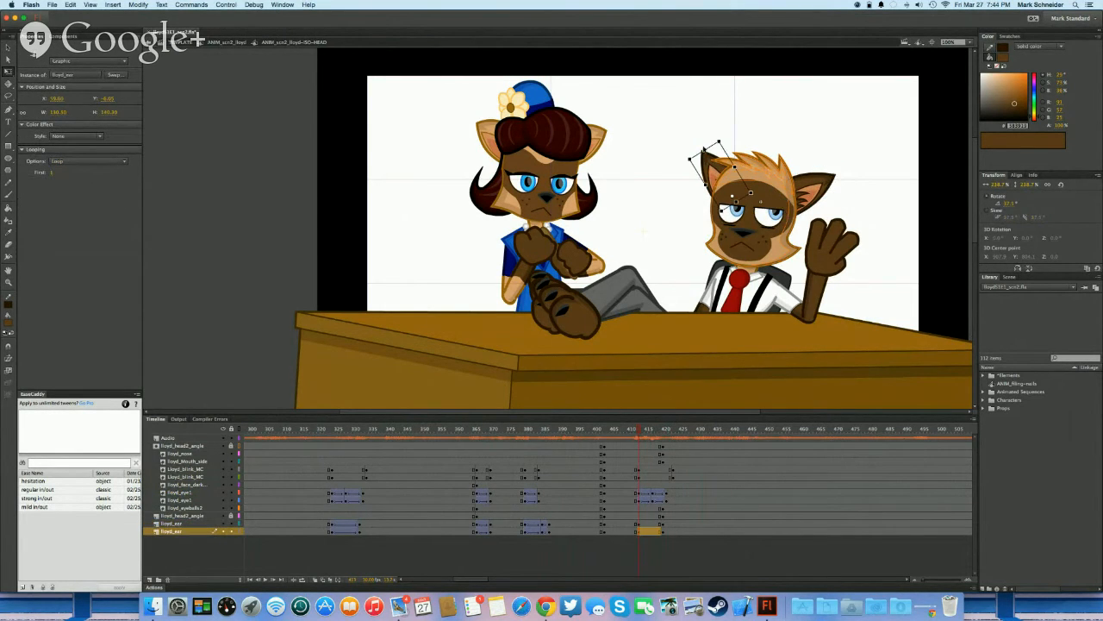
pyautogui.moveTo(716, 140); pyautogui.dragTo(721, 142)
# Tween both lloyd_ear layers with easing between about frames 413 and 419 and play back the ear motion
pyautogui.moveTo(649, 523); pyautogui.dragTo(650, 531)
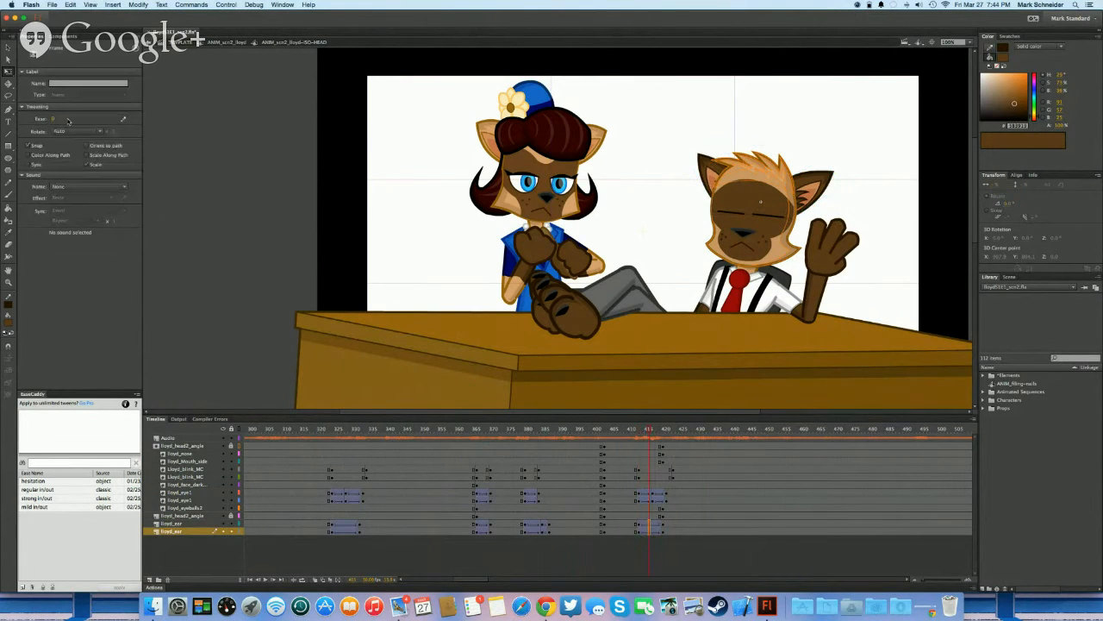
pyautogui.moveTo(54, 119); pyautogui.dragTo(723, 482)
pyautogui.click(622, 462)
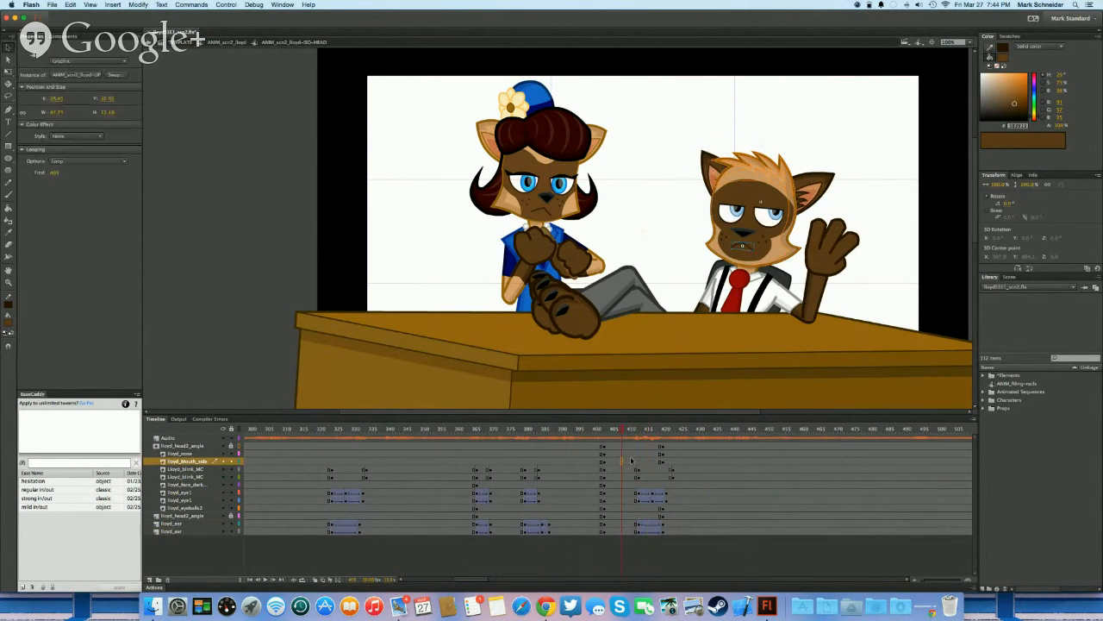
pyautogui.press('v')
pyautogui.press('Return')
# Clear the copied head-pose keyframes near frame 419 on the remaining head part layers and play back the result
pyautogui.click(663, 508)
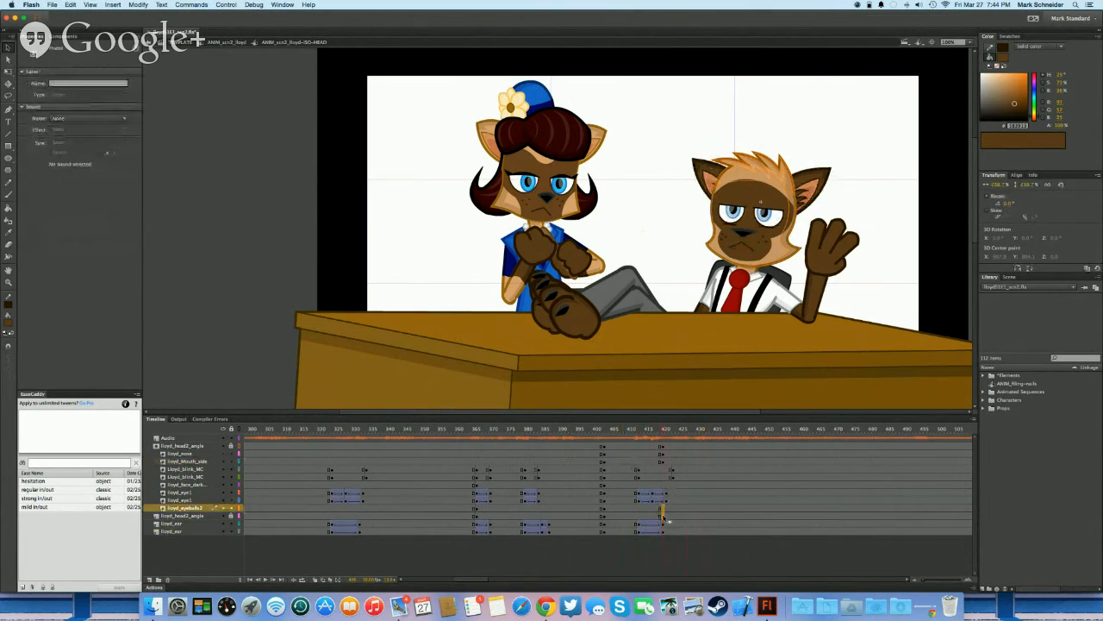
pyautogui.click(663, 461)
pyautogui.click(661, 459)
pyautogui.moveTo(664, 461); pyautogui.dragTo(665, 447)
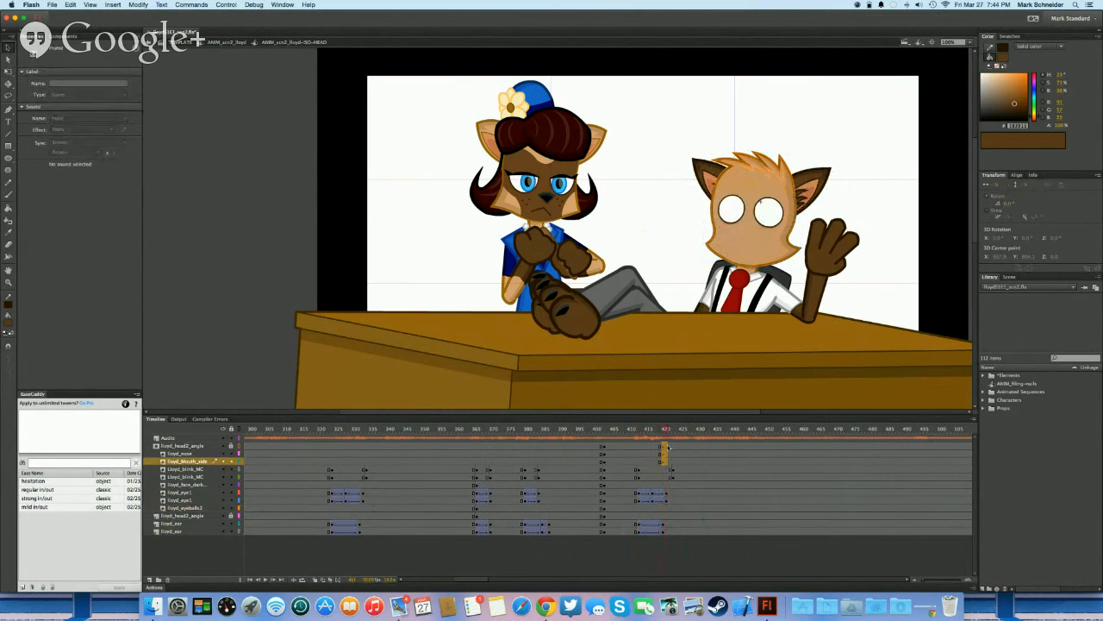
pyautogui.rightClick(664, 453)
pyautogui.click(676, 457)
pyautogui.press('Return')
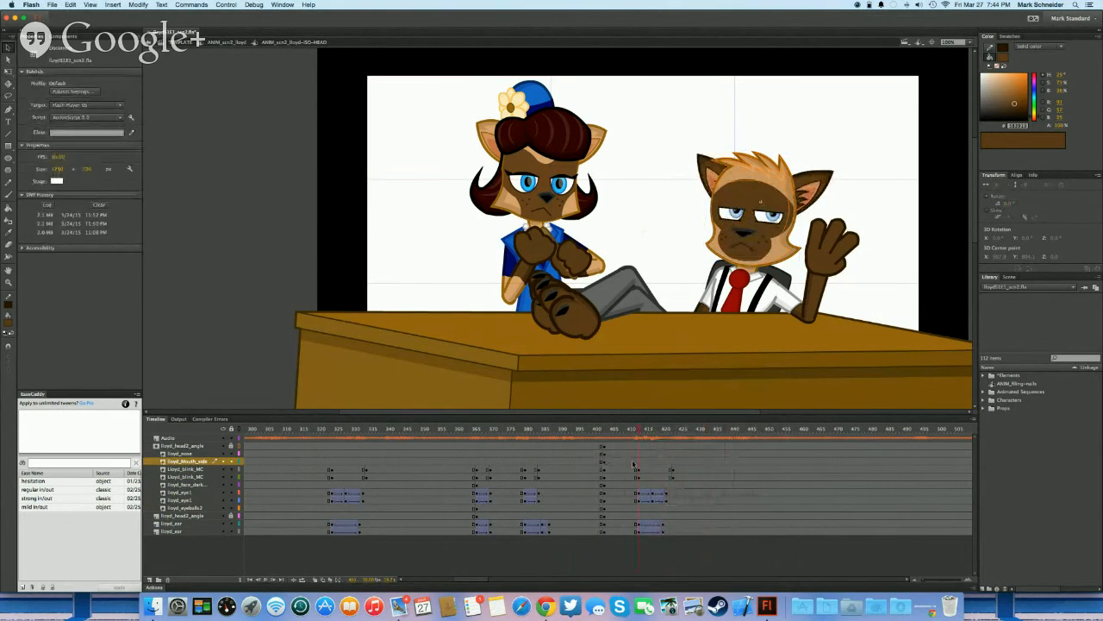
pyautogui.click(635, 462)
pyautogui.moveTo(638, 461); pyautogui.dragTo(693, 461)
# Return to Lloyd's parent timeline and play back the head and body animation from near frame 404
pyautogui.doubleClick(480, 278)
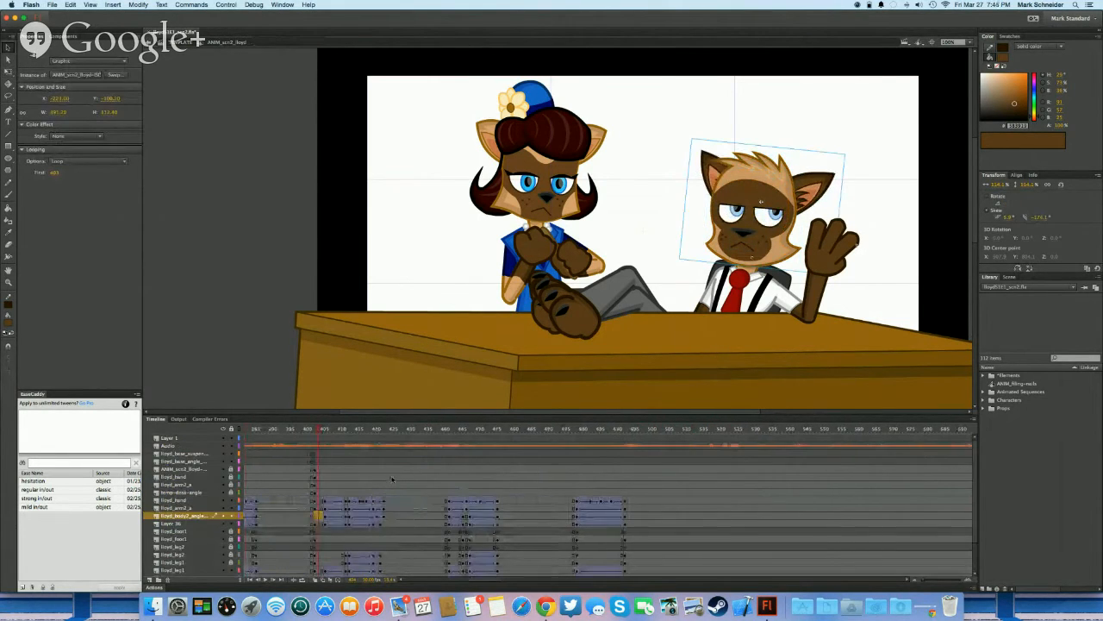
pyautogui.press('Return')
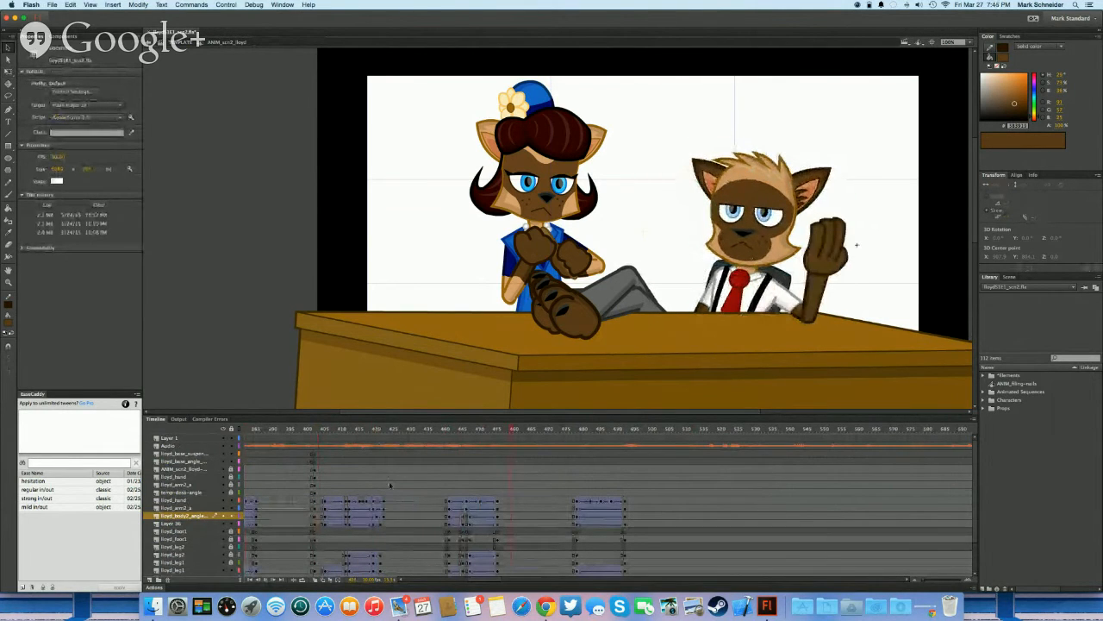
pyautogui.click(421, 492)
pyautogui.press('Return')
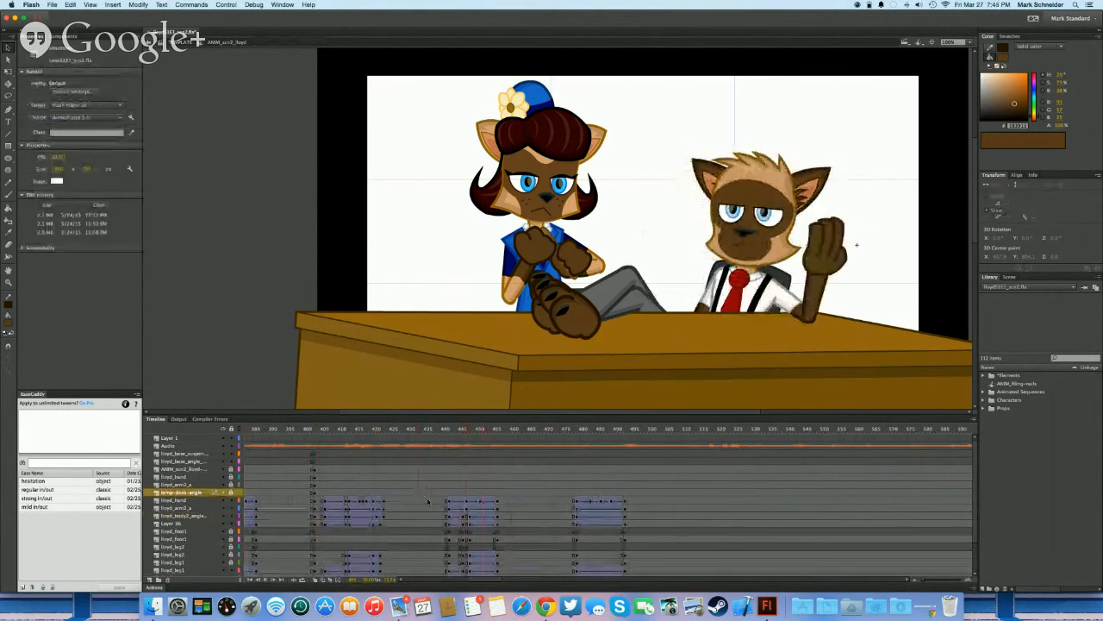
# Open Lloyd's head symbol at the body keyframe near frame 441
pyautogui.click(446, 515)
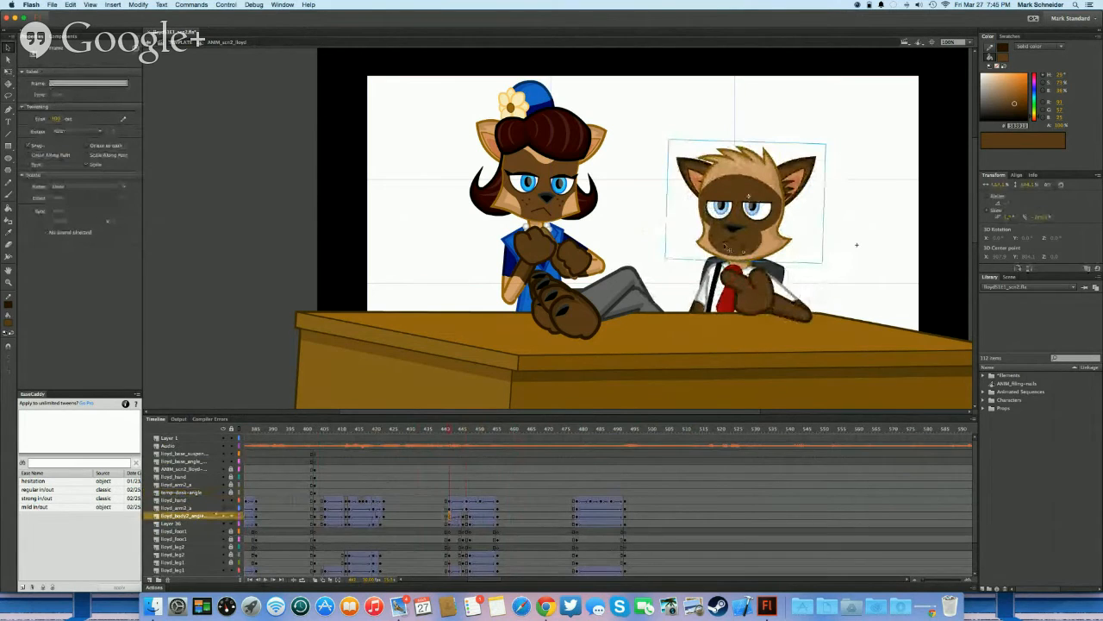
pyautogui.doubleClick(725, 246)
pyautogui.hscroll(-3, 436, 517)
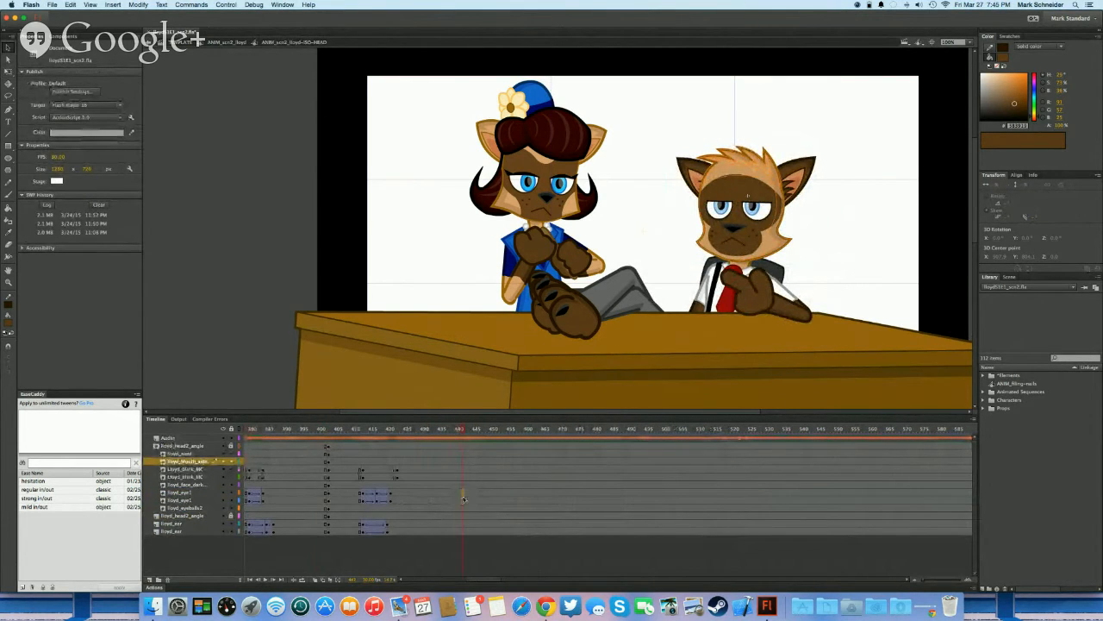
# Insert keyframes on both lloyd_blink_MC layers near frame 441 and lower both eyelids slightly
pyautogui.click(464, 498)
pyautogui.click(464, 476)
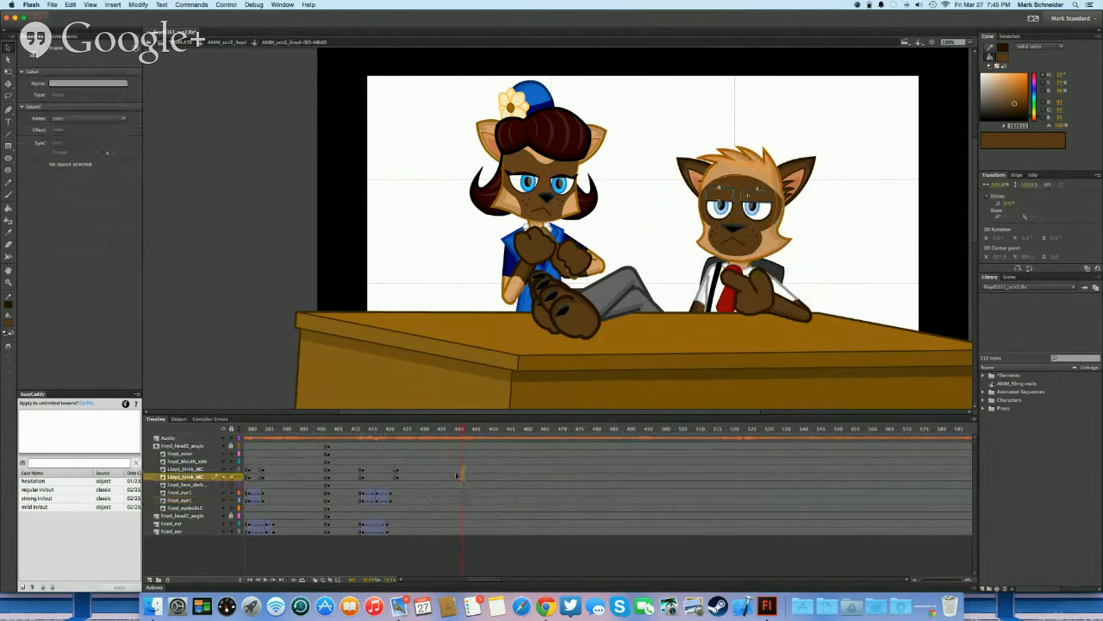
pyautogui.click(464, 477)
pyautogui.click(753, 216)
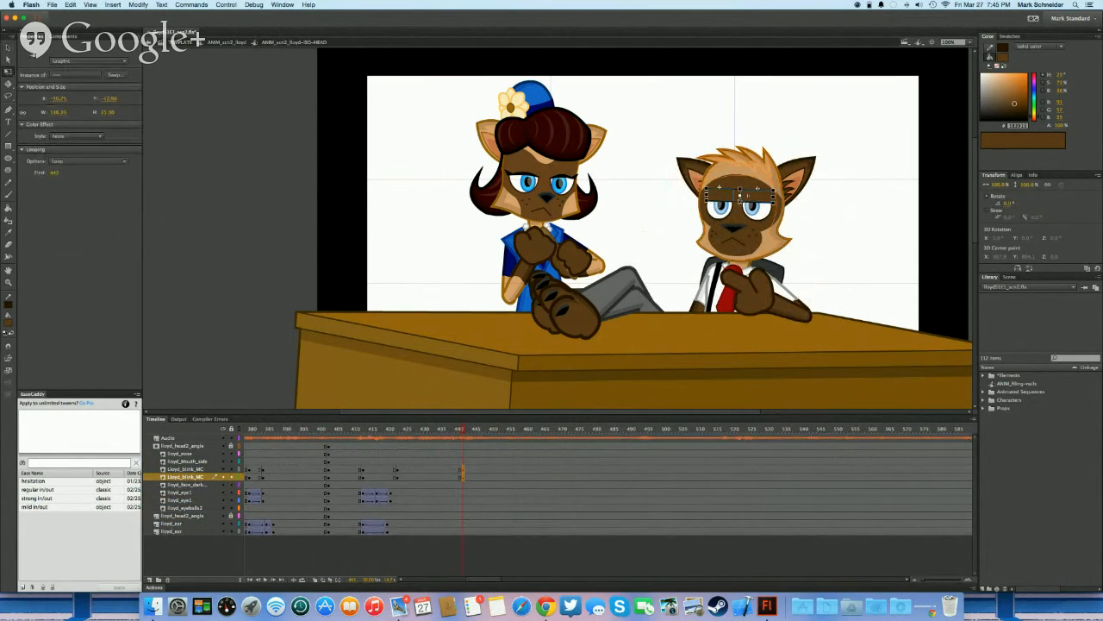
pyautogui.moveTo(740, 200); pyautogui.dragTo(739, 201)
# Insert keyframes on both lloyd_blink_MC layers near frame 447 and shorten the eyelids to open Lloyd's eyes wider
pyautogui.click(471, 476)
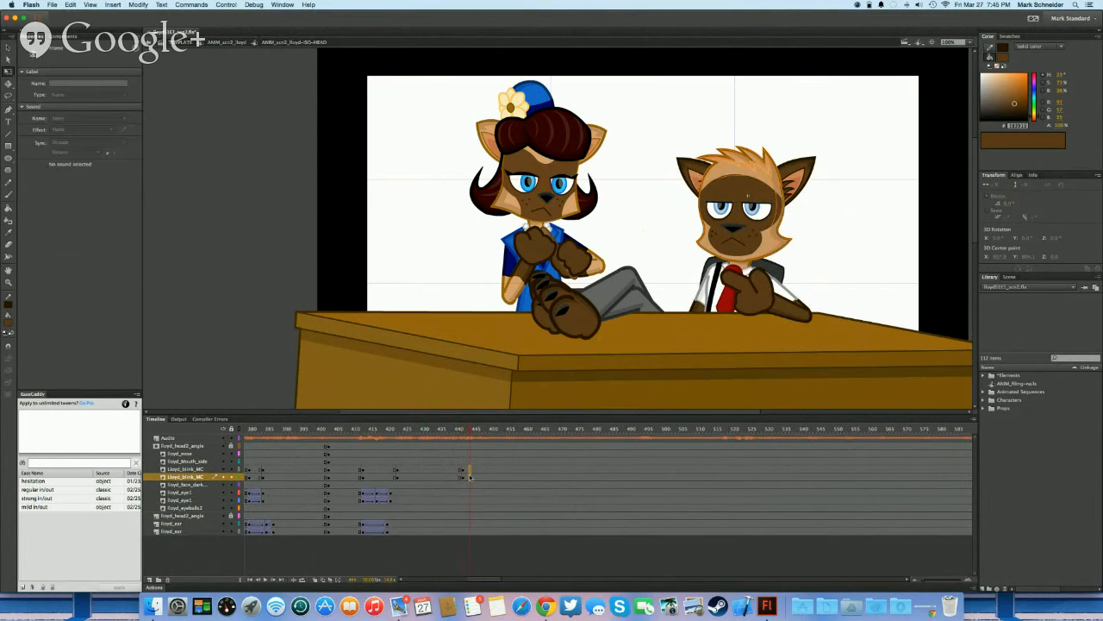
pyautogui.click(484, 476)
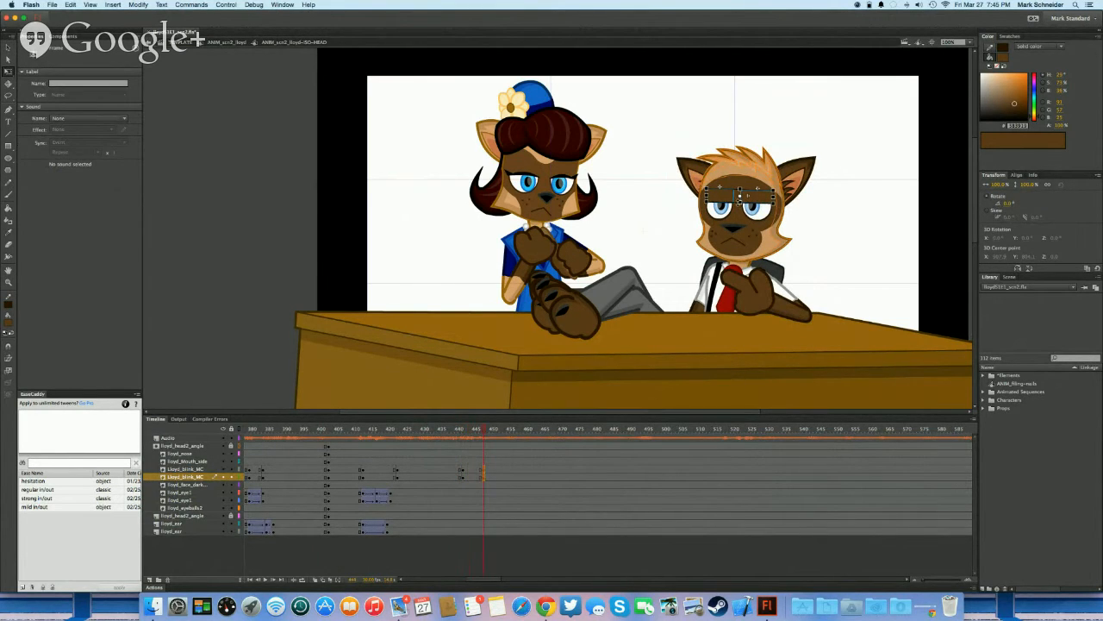
pyautogui.click(740, 198)
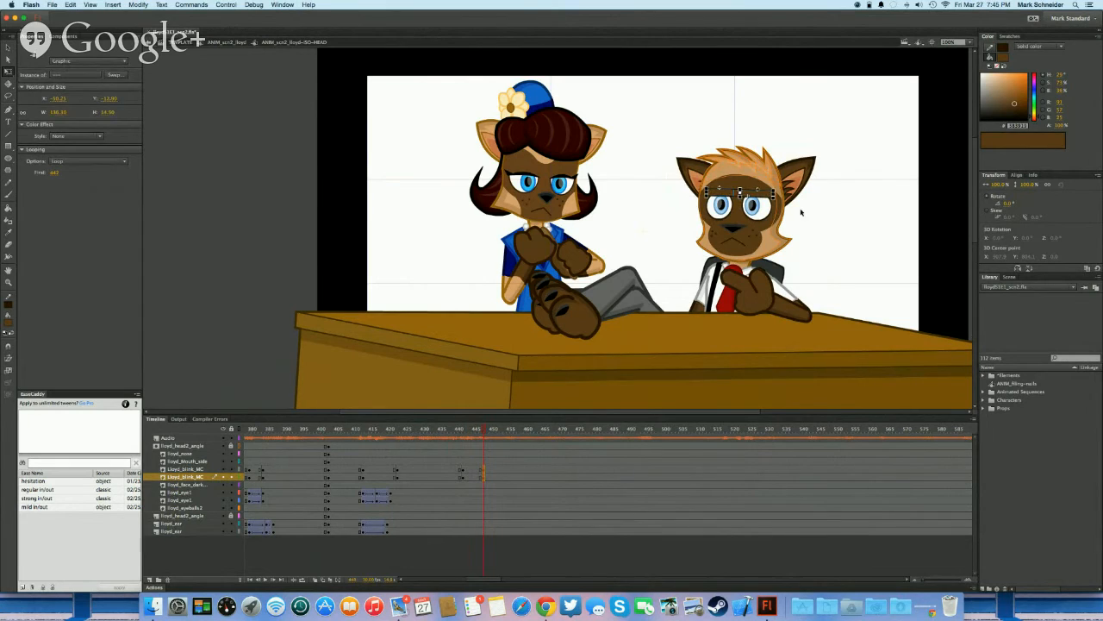
pyautogui.click(740, 192)
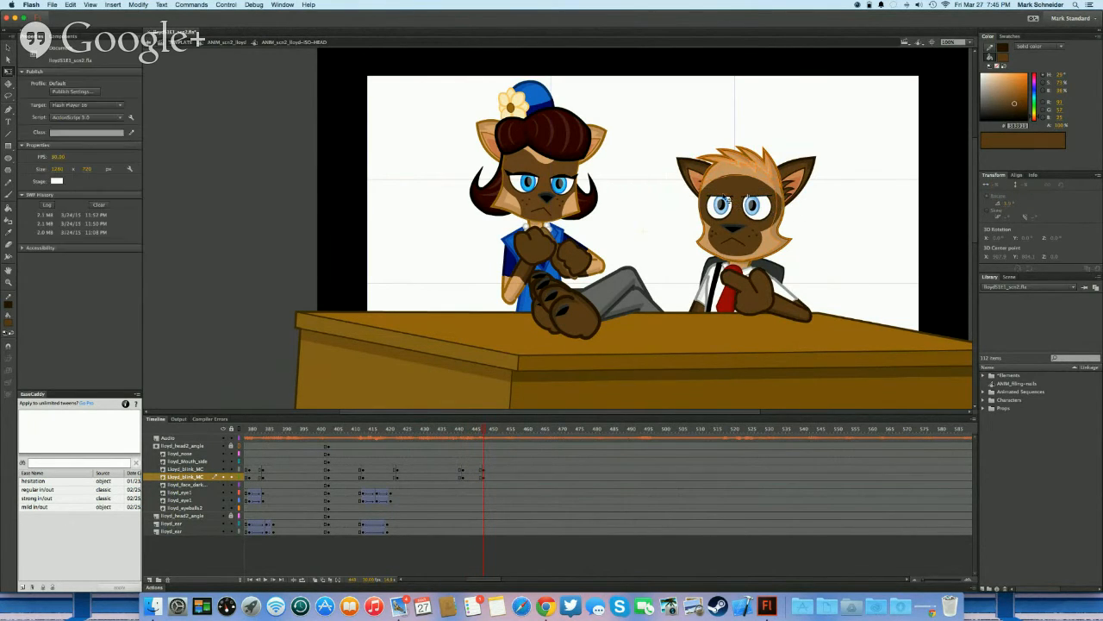
# Adjust each of Lloyd's two eyelids individually near frame 447
pyautogui.click(719, 198)
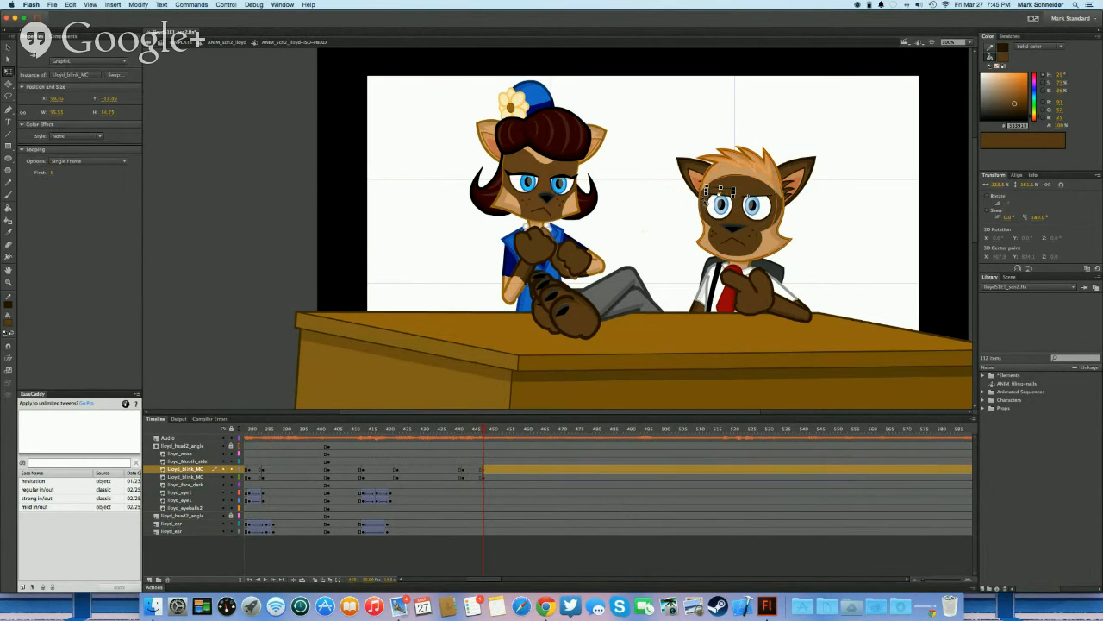
pyautogui.click(822, 227)
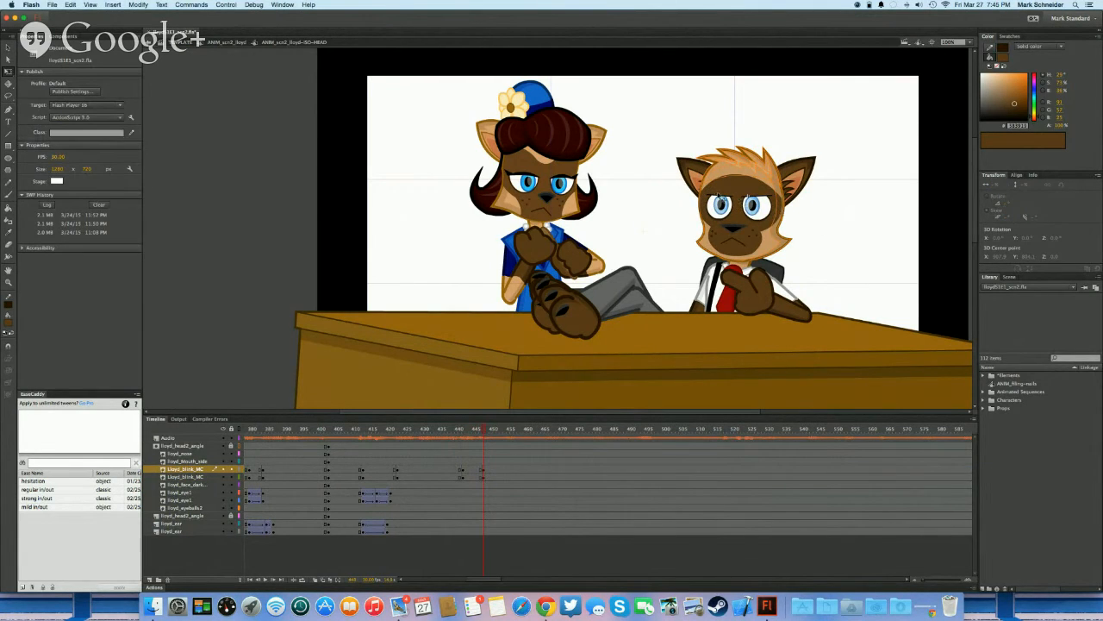
pyautogui.click(719, 197)
pyautogui.click(891, 238)
pyautogui.click(760, 193)
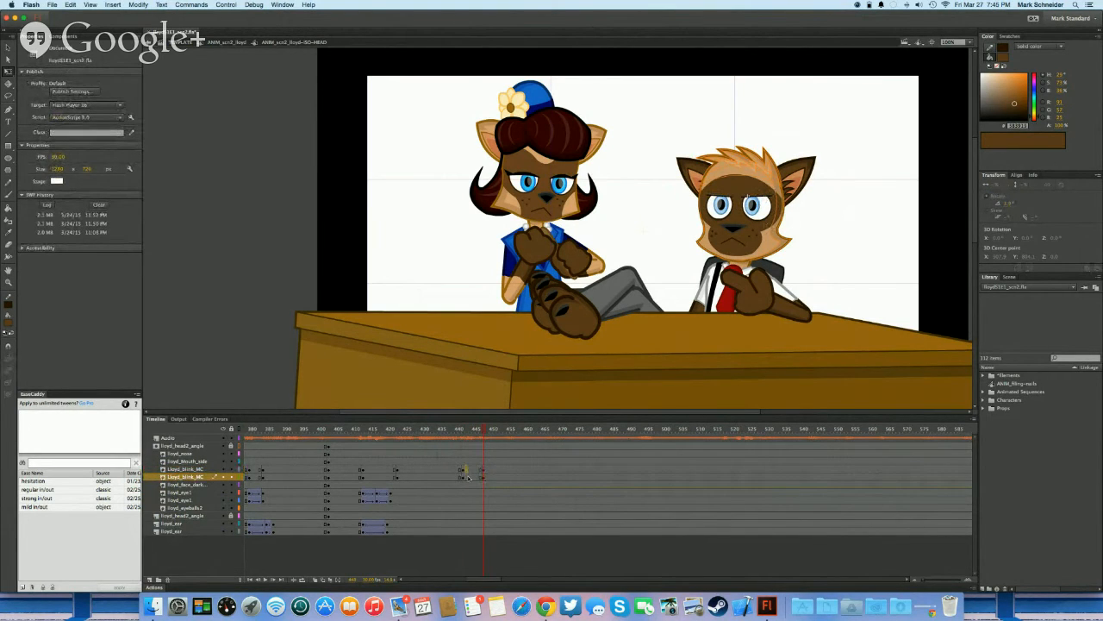
# Create classic tweens on both lloyd_blink_MC layers between frames 441 and 447 and play back the blink
pyautogui.moveTo(468, 476)
pyautogui.mouseDown()
pyautogui.moveTo(489, 476)
pyautogui.moveTo(470, 475)
pyautogui.mouseUp()
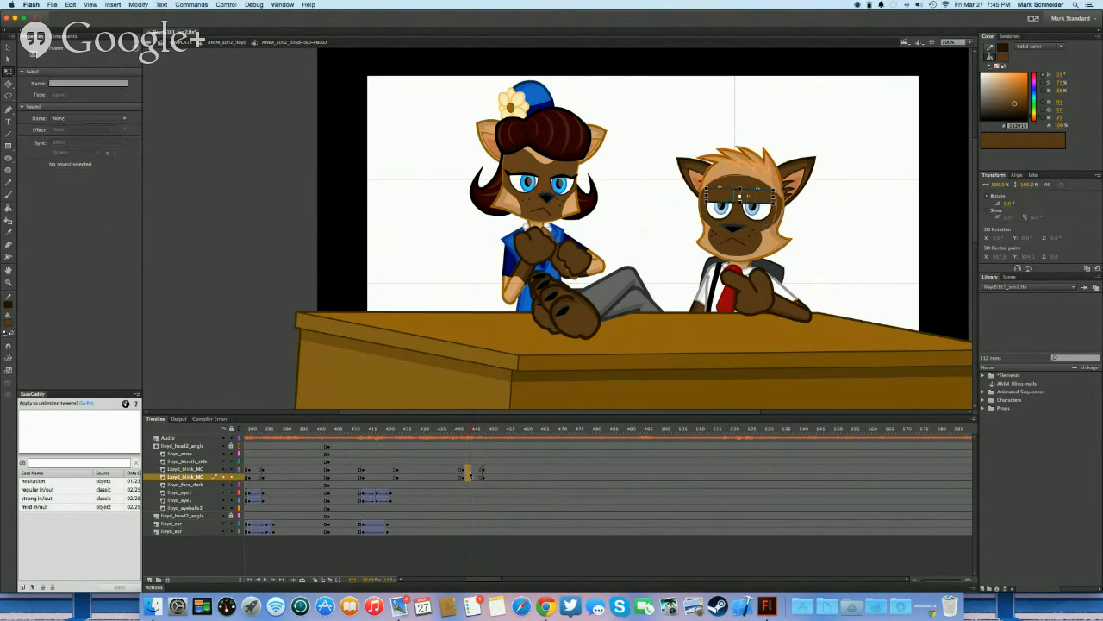
pyautogui.press('F3')
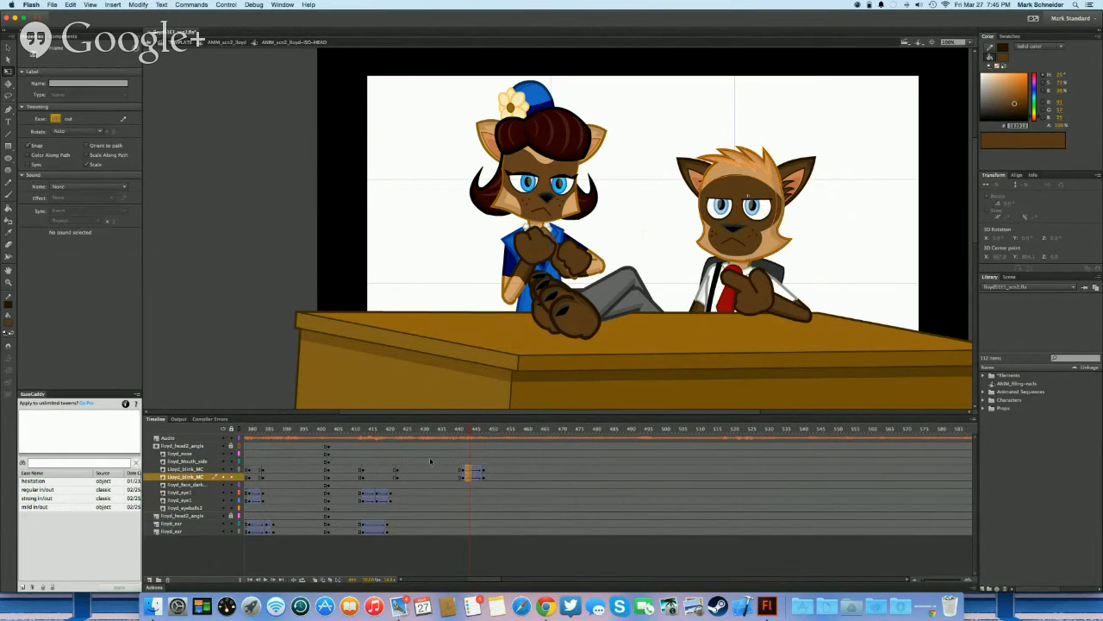
pyautogui.click(431, 461)
pyautogui.press('Return')
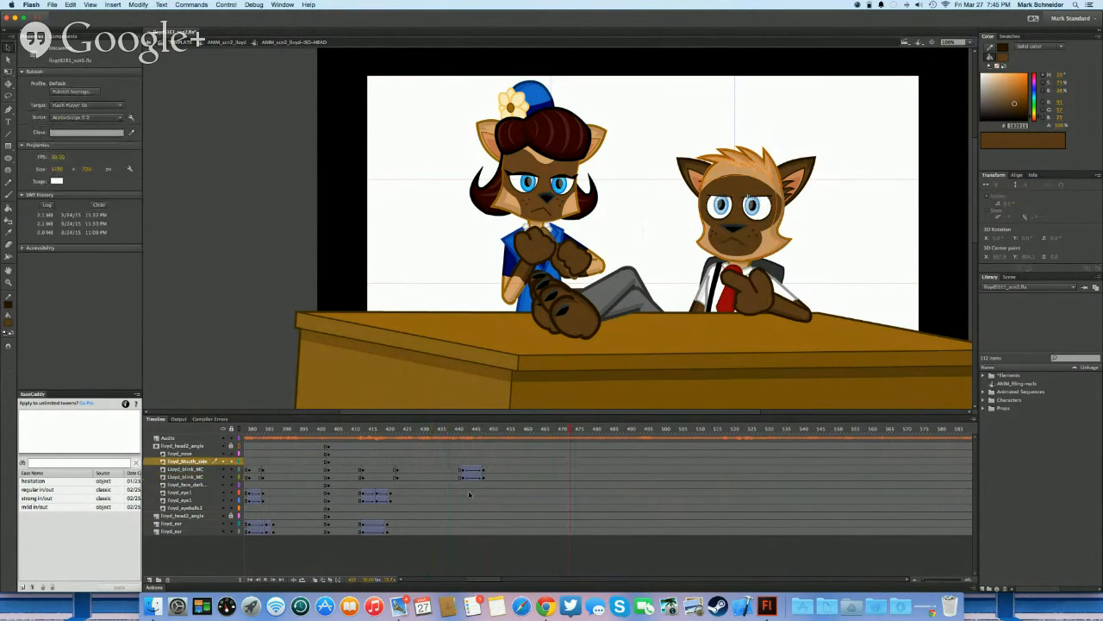
# Insert keyframes on both lloyd_eye1 layers near frames 441 and 447
pyautogui.click(462, 497)
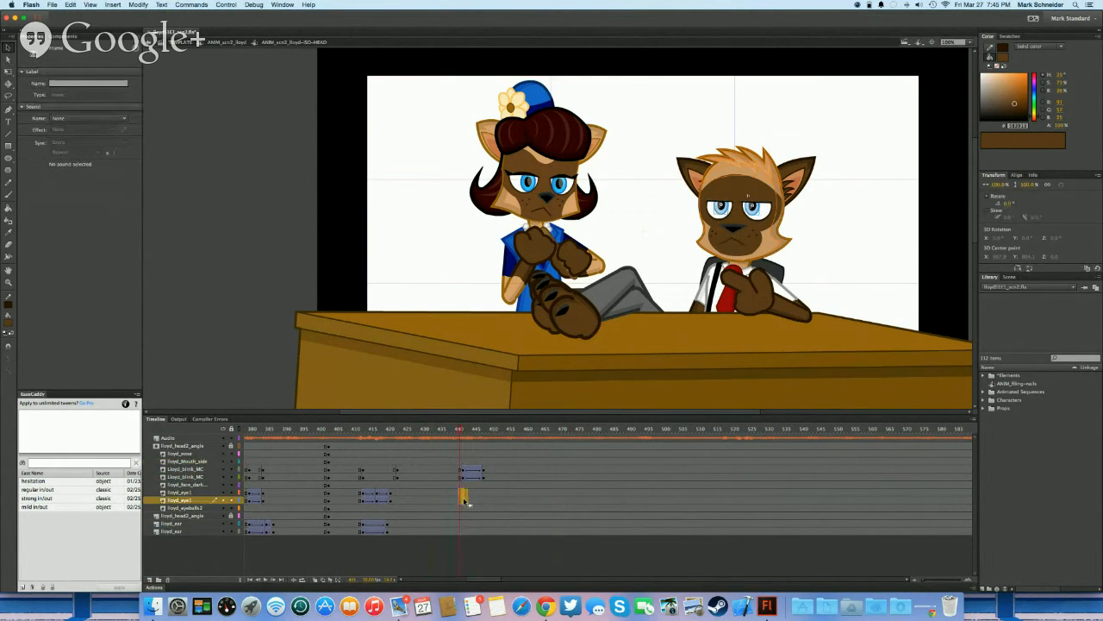
pyautogui.press('F6')
pyautogui.moveTo(483, 502); pyautogui.dragTo(485, 492)
pyautogui.press('F6')
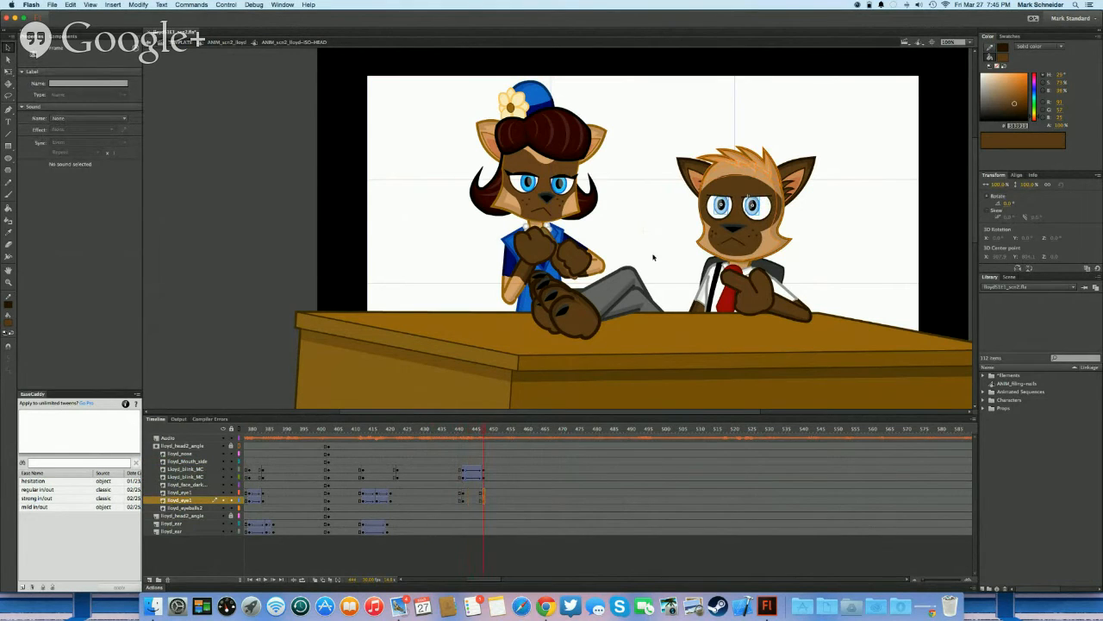
# Check Lloyd's body keyframes in the parent timeline and reopen his head symbol near frame 455
pyautogui.doubleClick(653, 257)
pyautogui.click(477, 503)
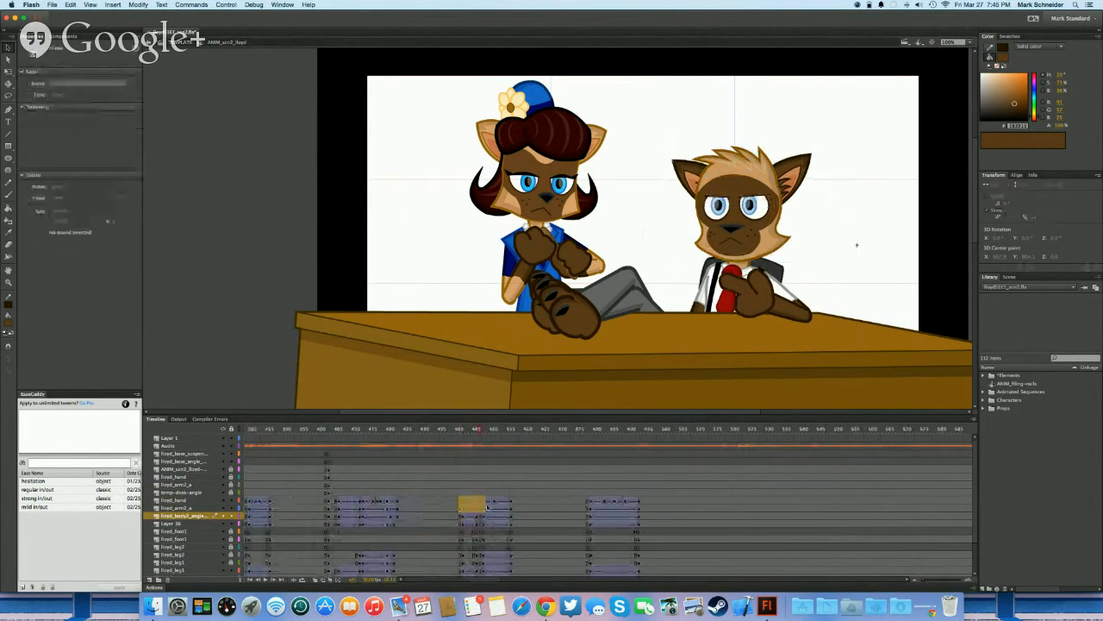
pyautogui.click(511, 516)
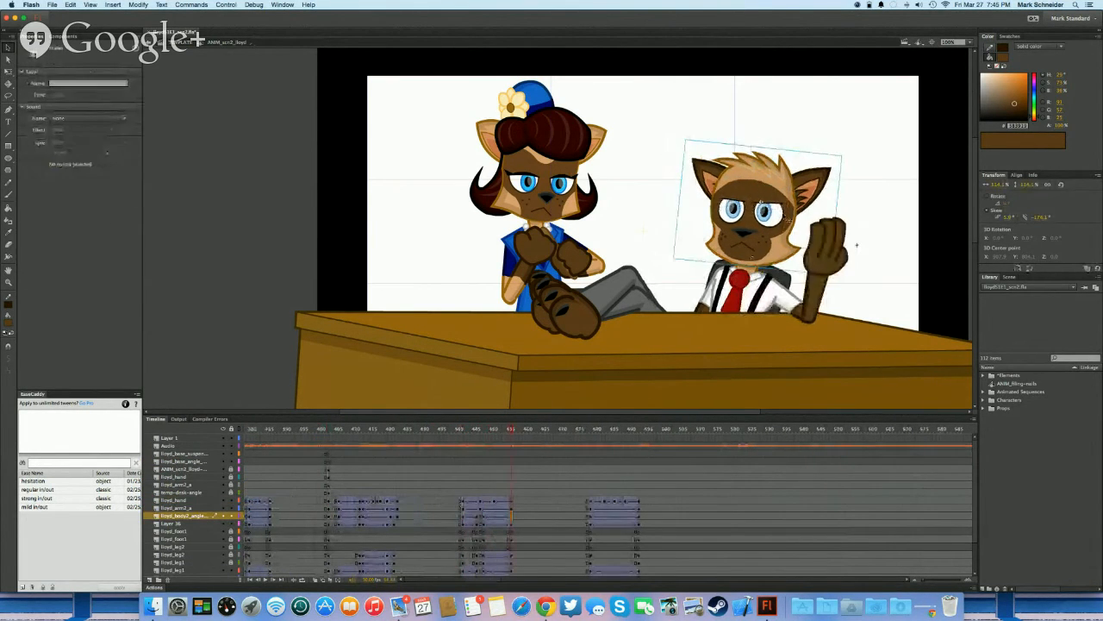
pyautogui.doubleClick(786, 219)
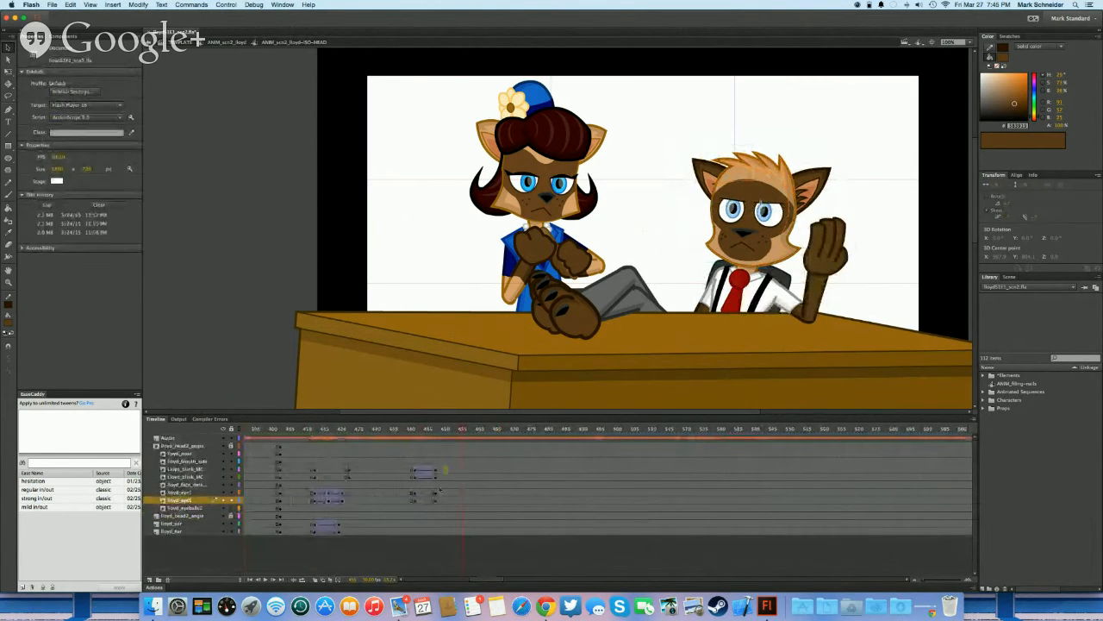
# Shift the blink and eye keyframes about five frames later and add tweened blink keyframes near frame 443
pyautogui.moveTo(440, 490)
pyautogui.mouseDown()
pyautogui.moveTo(416, 505)
pyautogui.moveTo(440, 503)
pyautogui.mouseUp()
pyautogui.click(415, 500)
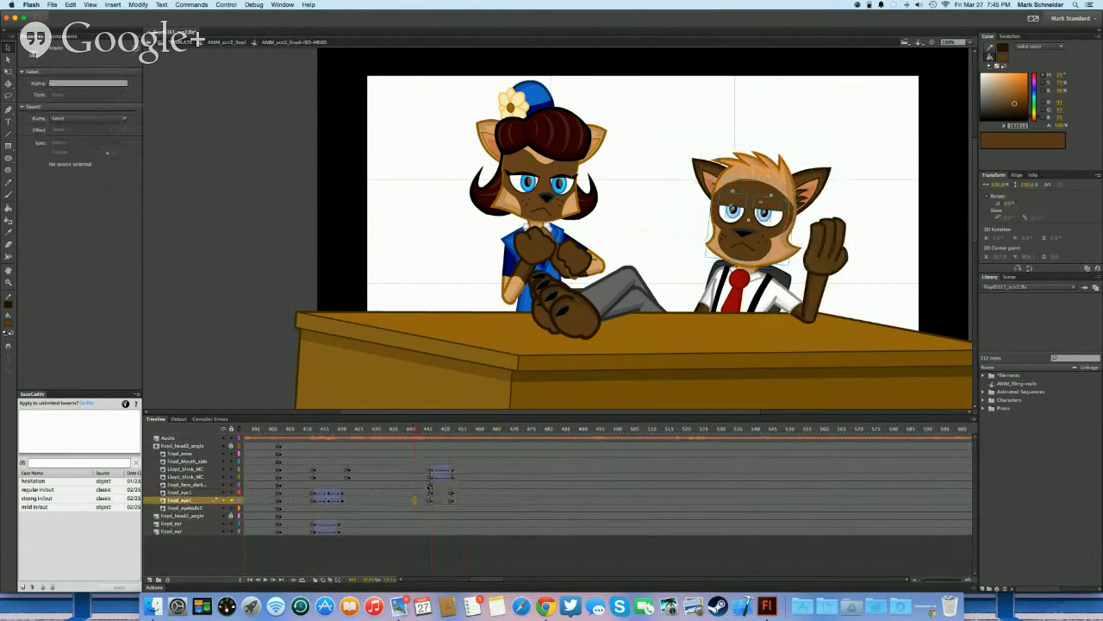
pyautogui.click(422, 477)
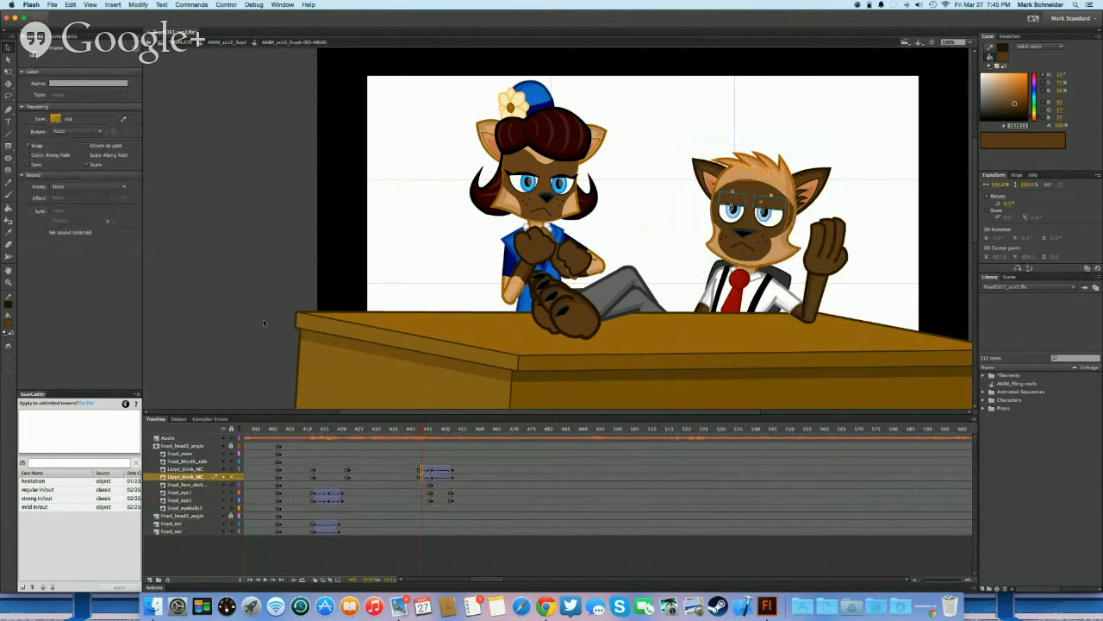
# Stretch both of Lloyd's eyelids slightly downward at the blink keyframe near frame 447
pyautogui.click(433, 477)
pyautogui.click(756, 218)
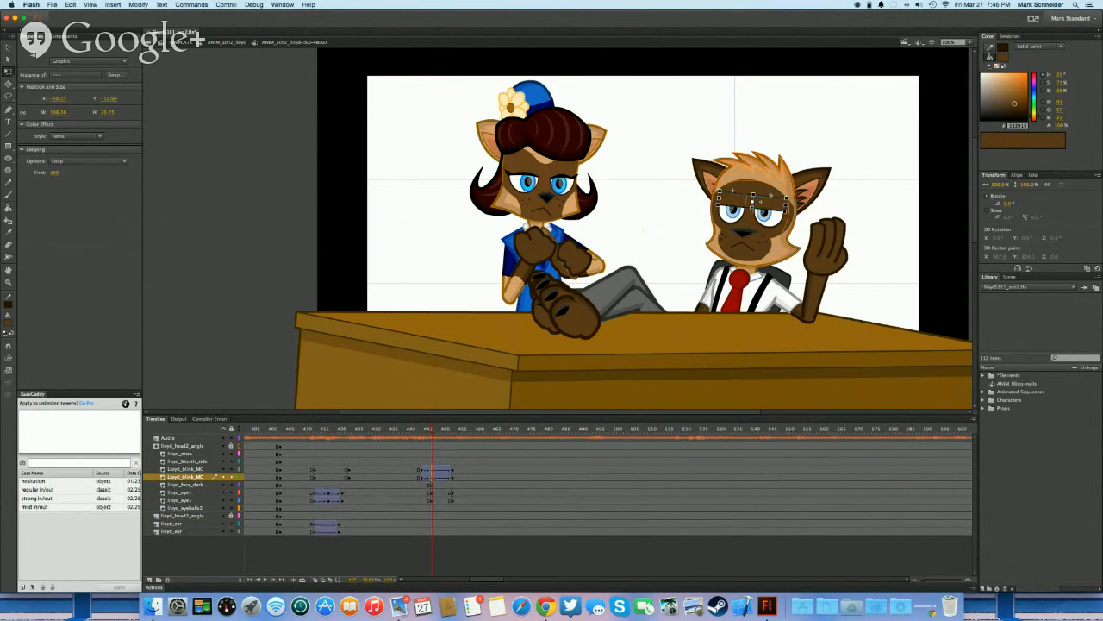
pyautogui.moveTo(753, 209); pyautogui.dragTo(753, 210)
pyautogui.moveTo(419, 463)
pyautogui.mouseDown()
pyautogui.moveTo(454, 470)
pyautogui.moveTo(408, 469)
pyautogui.mouseUp()
# Adjust the horizontal scale of the eyelid on the upper lloyd_blink_MC layer near frame 447 and play back the blink
pyautogui.click(431, 470)
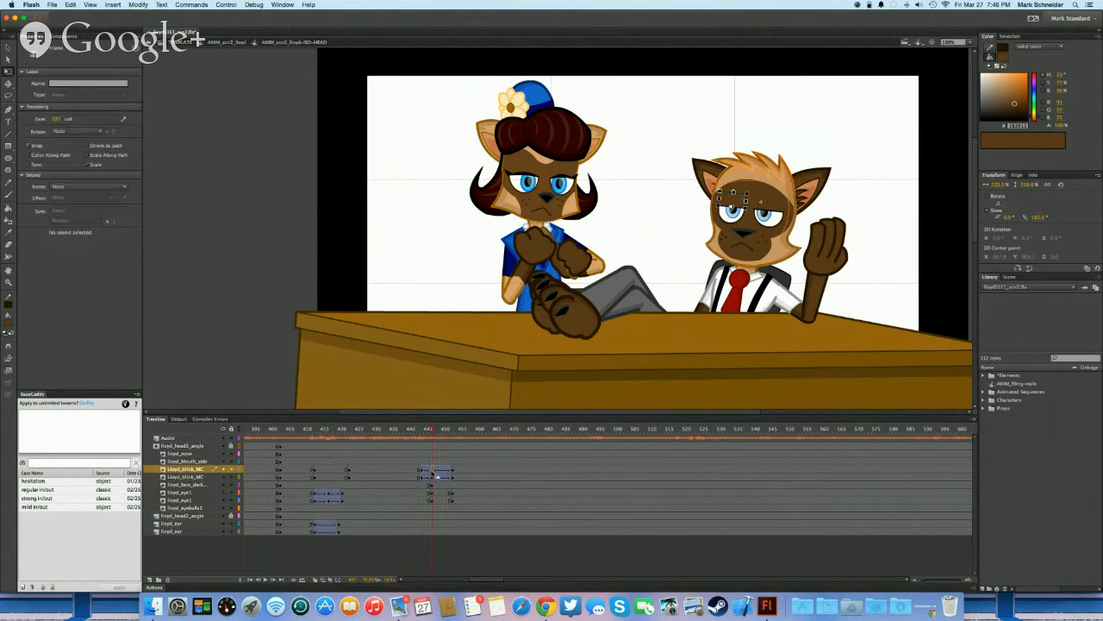
pyautogui.click(833, 207)
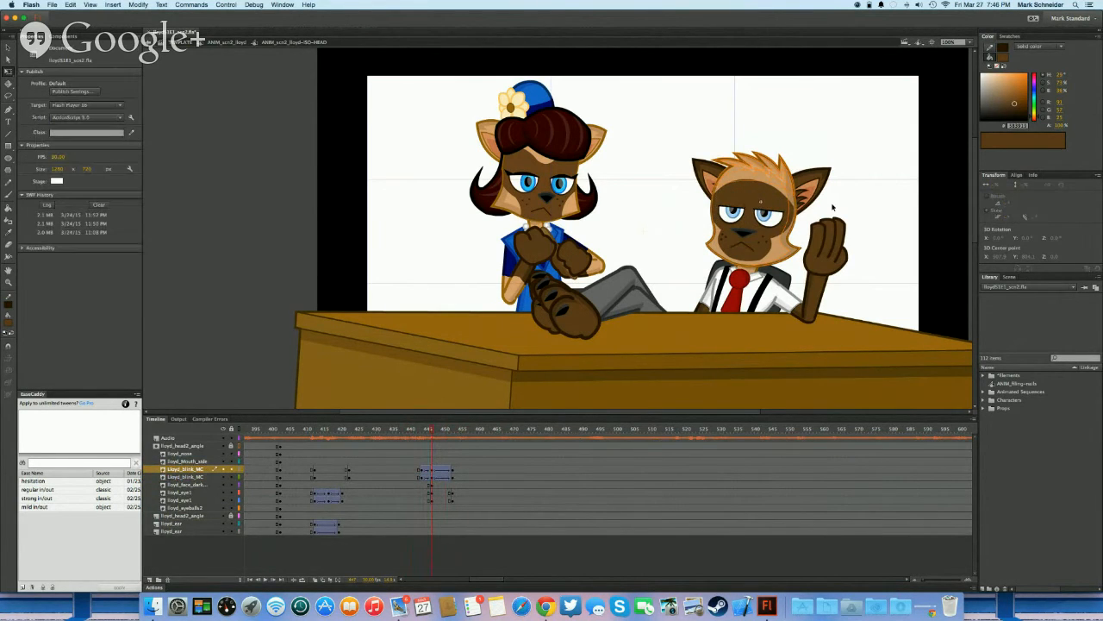
pyautogui.click(745, 207)
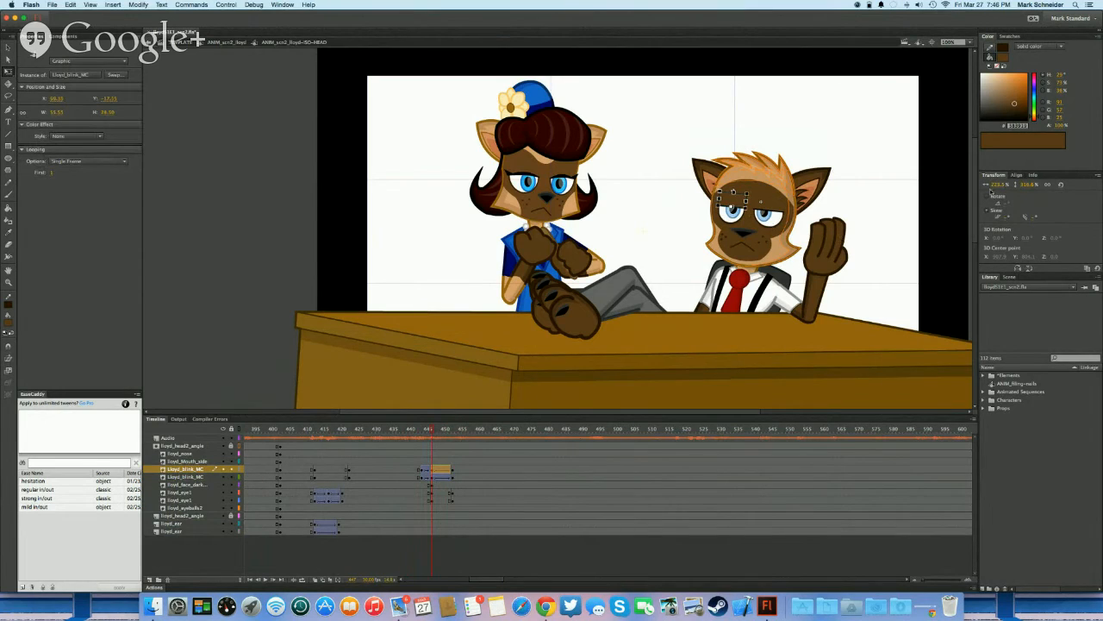
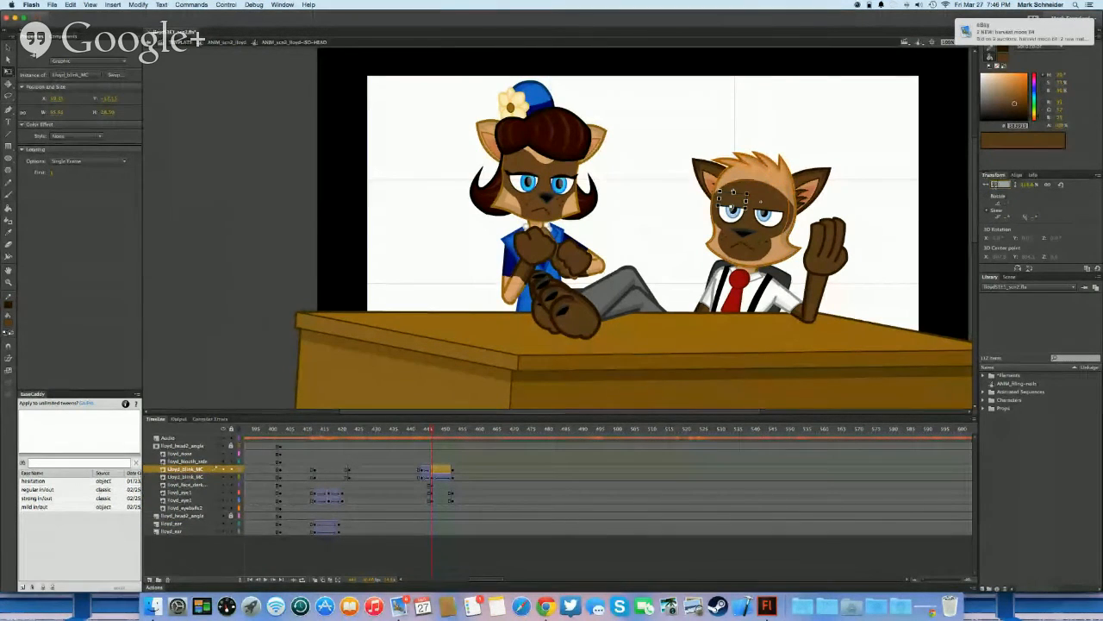
pyautogui.moveTo(994, 186); pyautogui.dragTo(1007, 185)
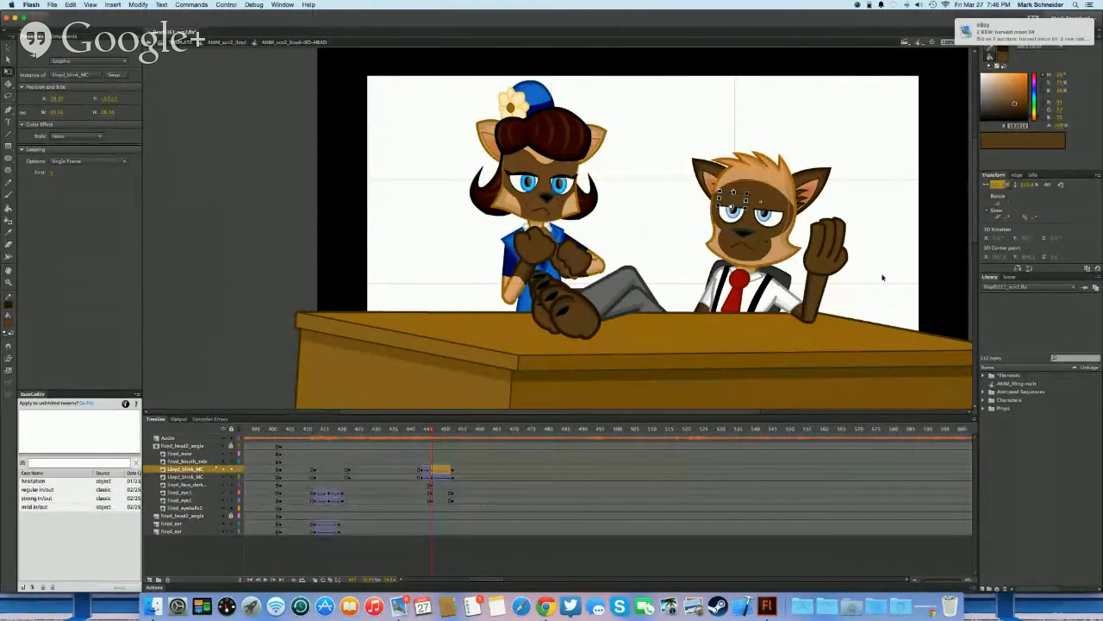
pyautogui.moveTo(412, 462)
pyautogui.mouseDown()
pyautogui.moveTo(459, 461)
pyautogui.moveTo(409, 460)
pyautogui.mouseUp()
pyautogui.press('v')
pyautogui.press('Return')
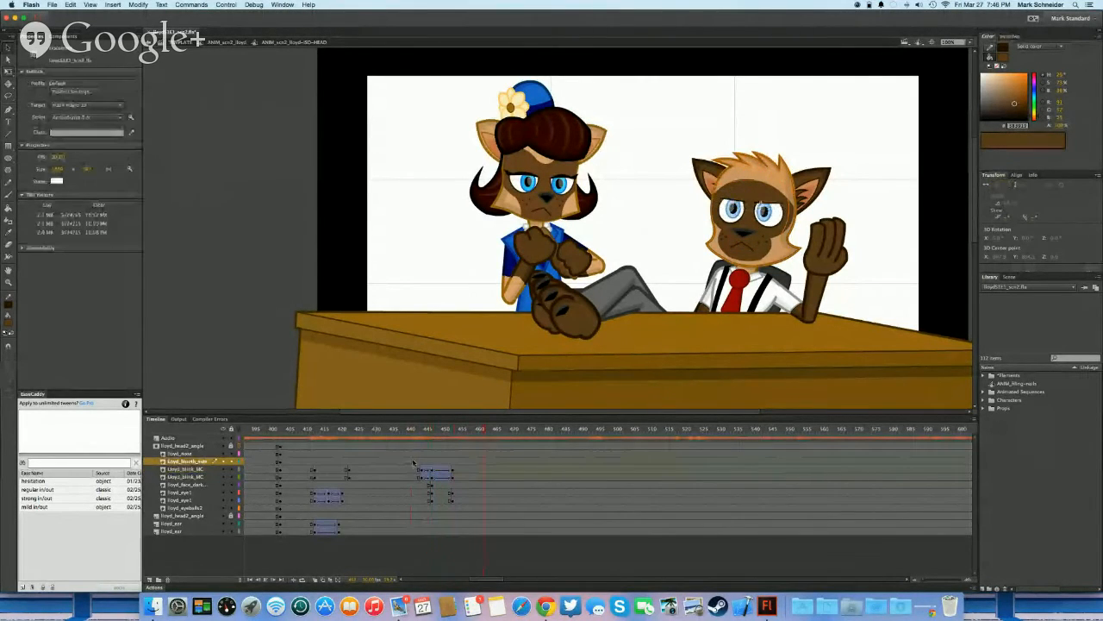
# Move the keyframes of both lloyd_eye1 layers about two frames earlier and tween the eyes between frames 444 and 450
pyautogui.press('Return')
pyautogui.moveTo(431, 492)
pyautogui.mouseDown()
pyautogui.moveTo(452, 504)
pyautogui.moveTo(443, 500)
pyautogui.mouseUp()
pyautogui.click(459, 500)
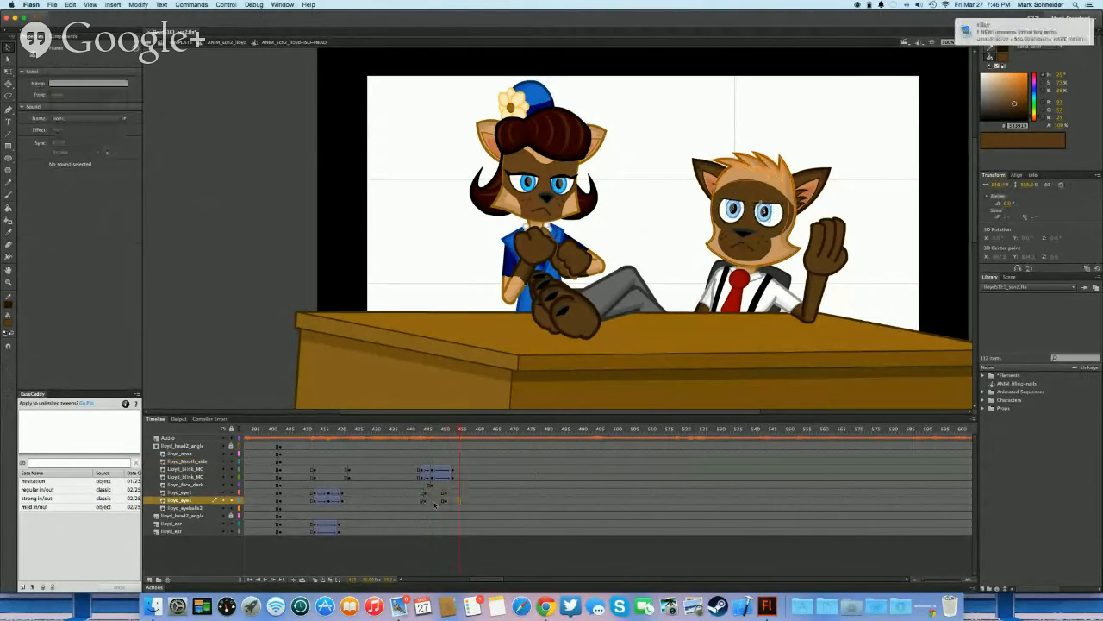
pyautogui.click(435, 494)
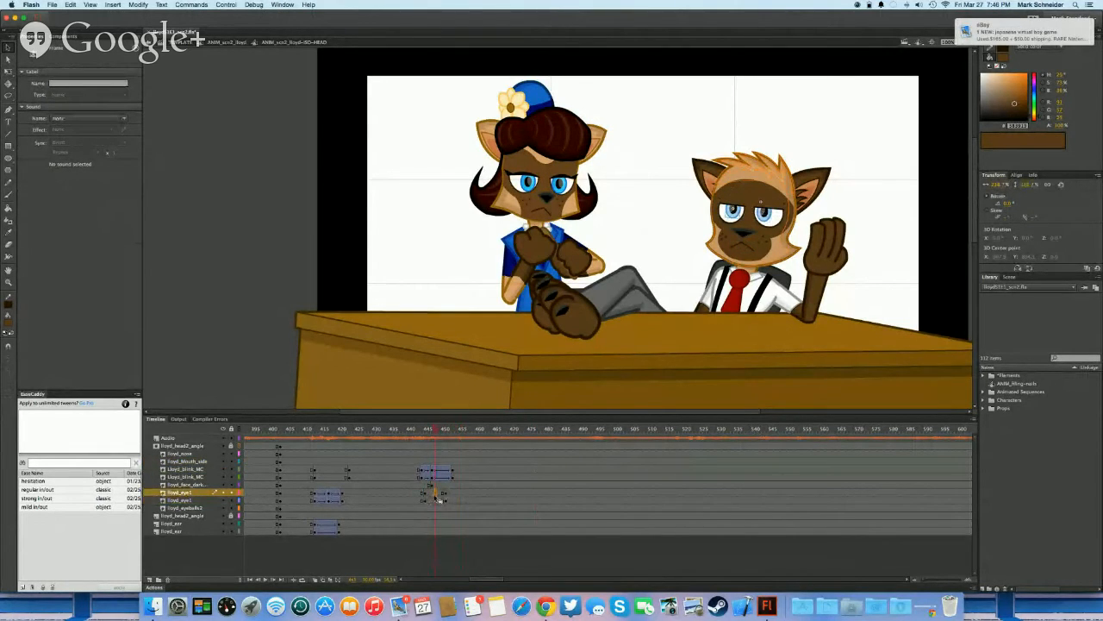
pyautogui.click(432, 500)
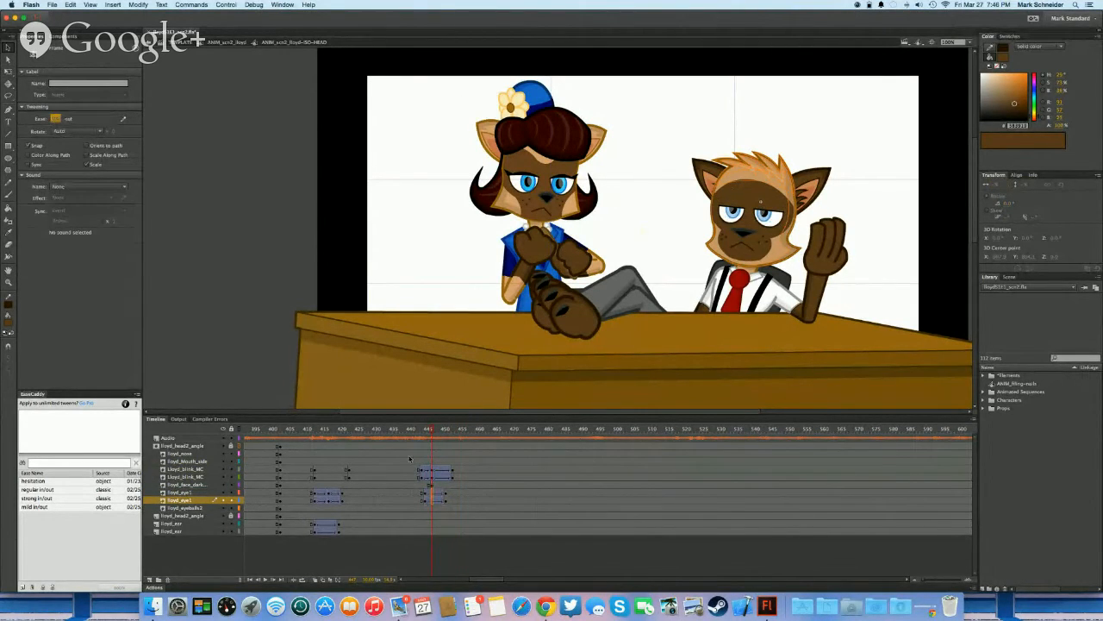
pyautogui.moveTo(420, 521); pyautogui.dragTo(451, 495)
pyautogui.click(452, 498)
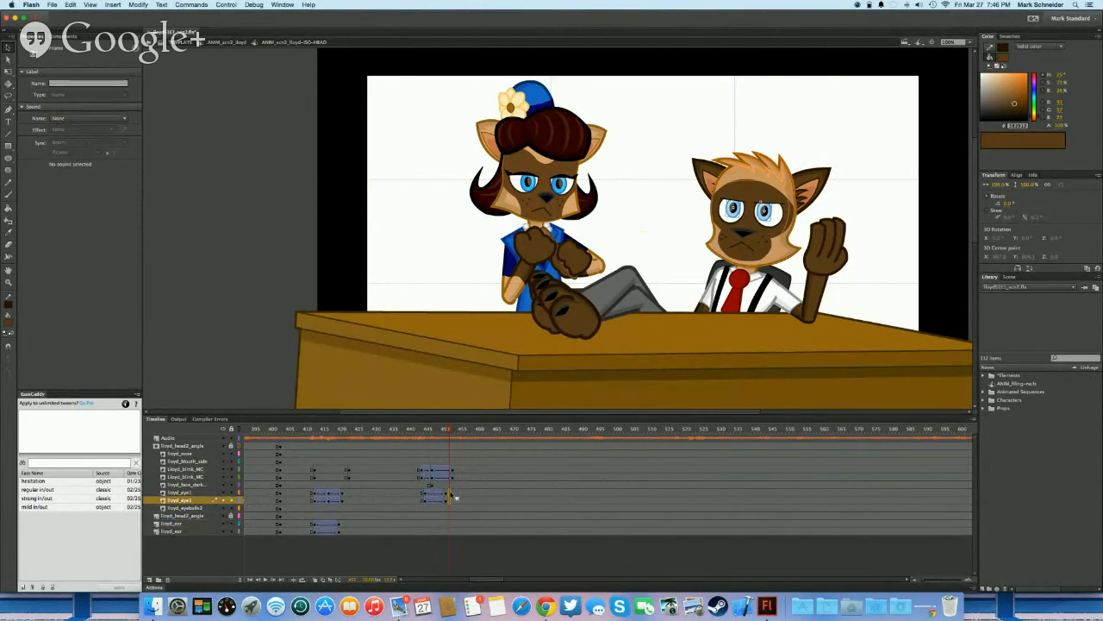
# Review Lloyd's arm and body tween timing around frames 435 to 465 and go back into his head symbol
pyautogui.doubleClick(419, 286)
pyautogui.hscroll(-5, 366, 526)
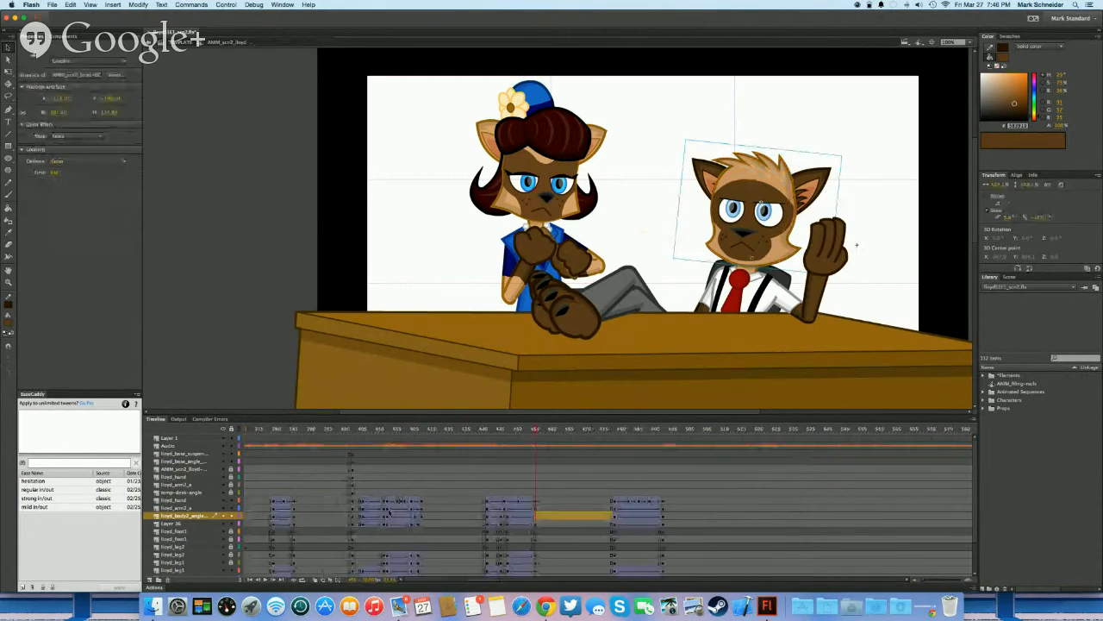
pyautogui.moveTo(466, 508); pyautogui.dragTo(566, 516)
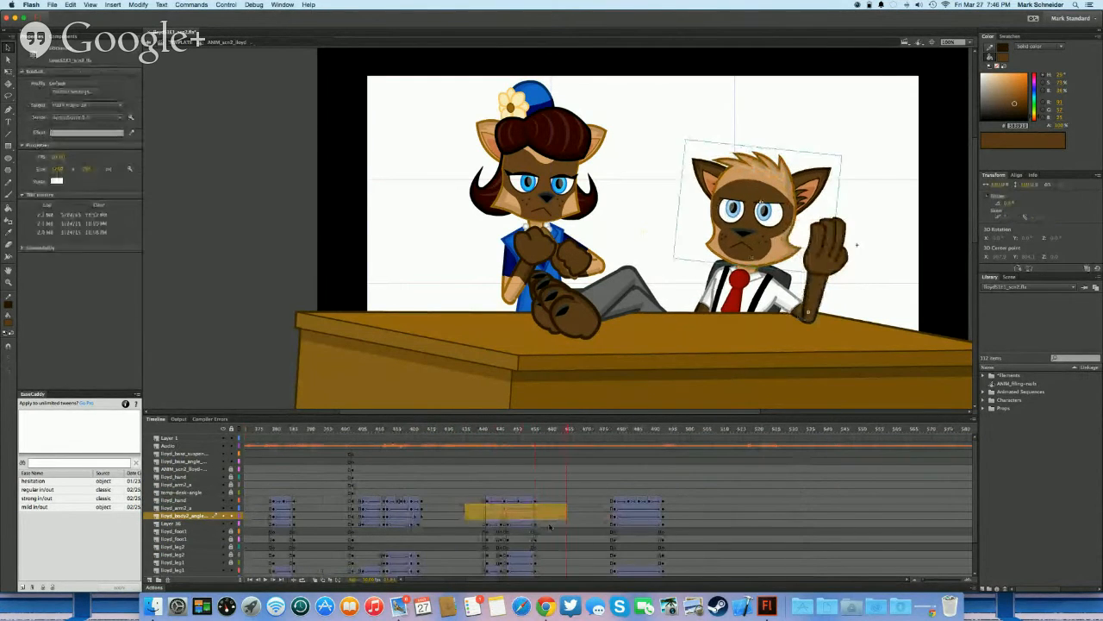
pyautogui.click(549, 523)
pyautogui.doubleClick(777, 235)
pyautogui.hscroll(-4, 377, 520)
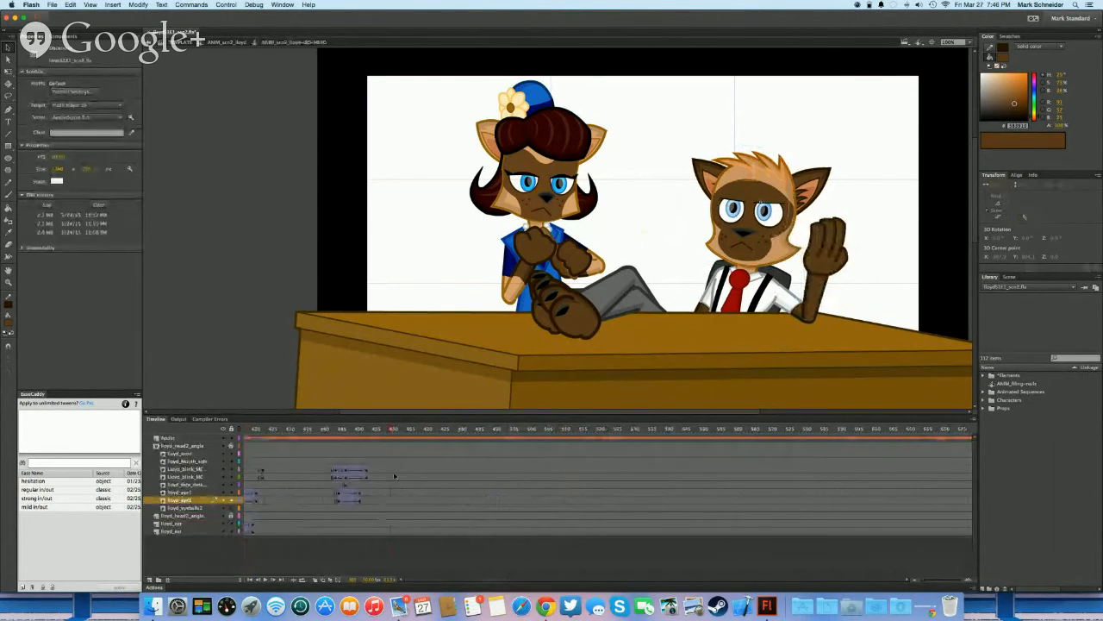
# Insert keyframes on both lloyd_ear layers near frames 443 and 452 and rotate both ears upright at the second one
pyautogui.moveTo(369, 492); pyautogui.dragTo(365, 527)
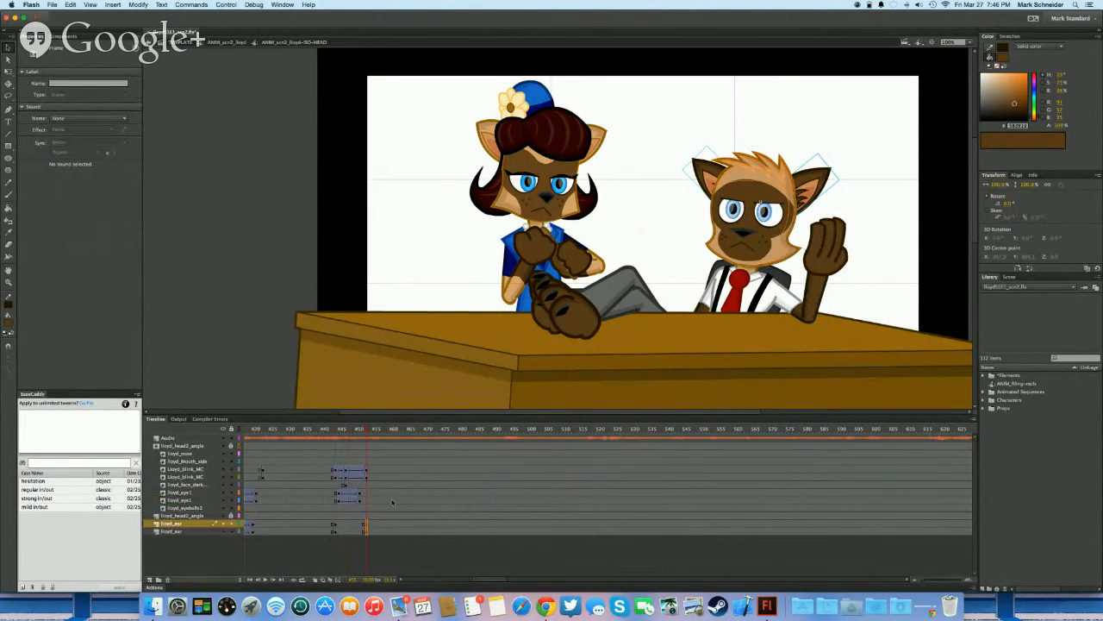
pyautogui.click(860, 165)
pyautogui.click(824, 179)
pyautogui.press('q')
pyautogui.moveTo(844, 184); pyautogui.dragTo(849, 191)
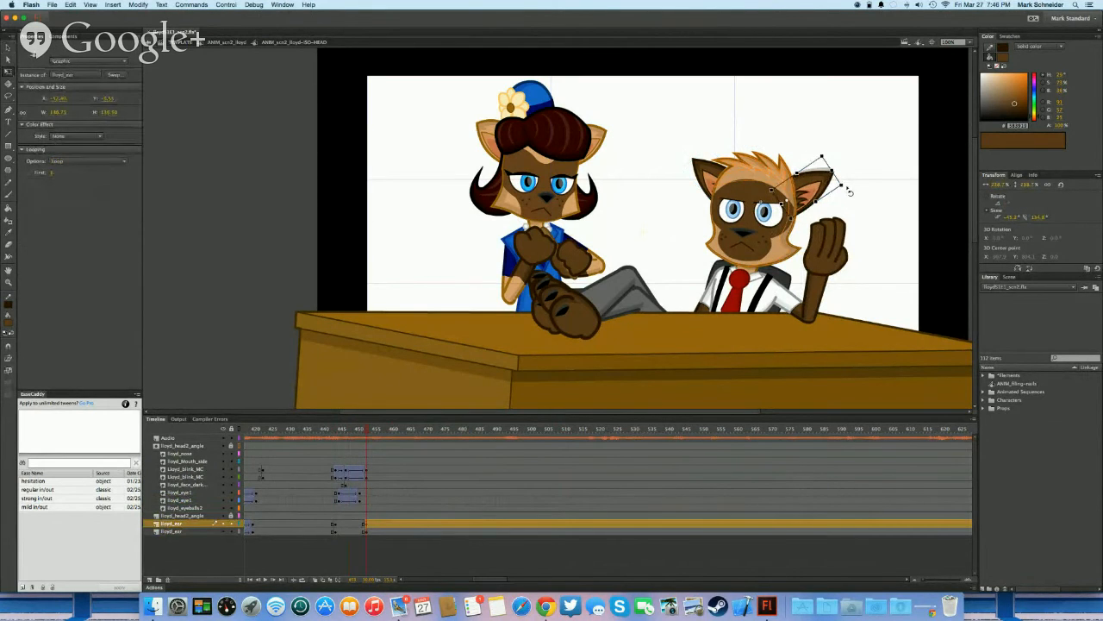
pyautogui.click(703, 189)
pyautogui.moveTo(703, 141); pyautogui.dragTo(740, 140)
pyautogui.click(827, 180)
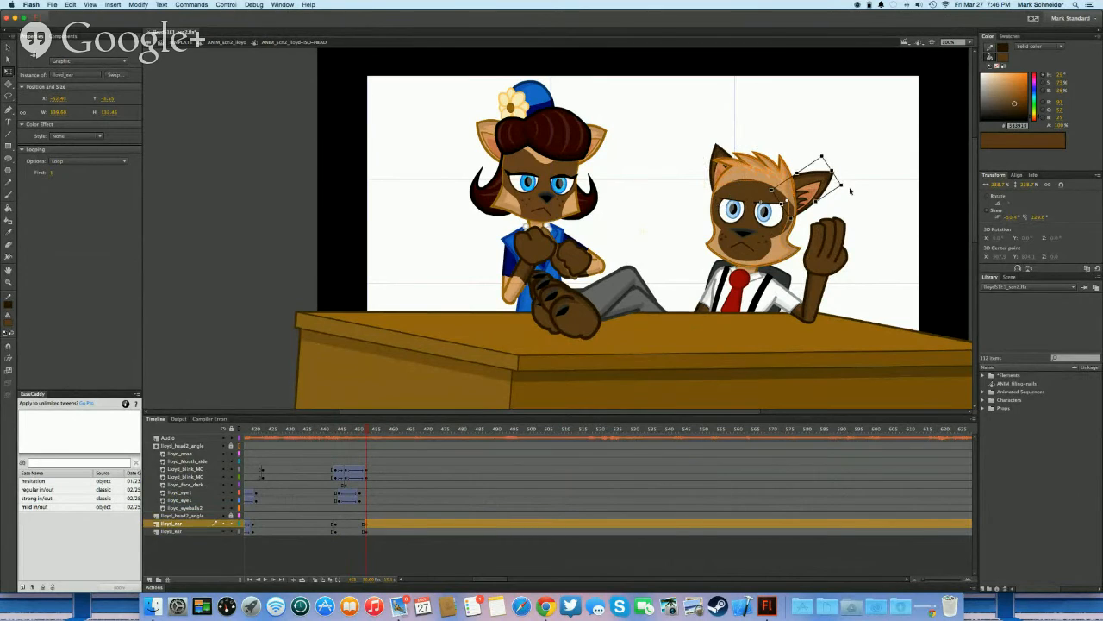
pyautogui.moveTo(850, 190); pyautogui.dragTo(824, 159)
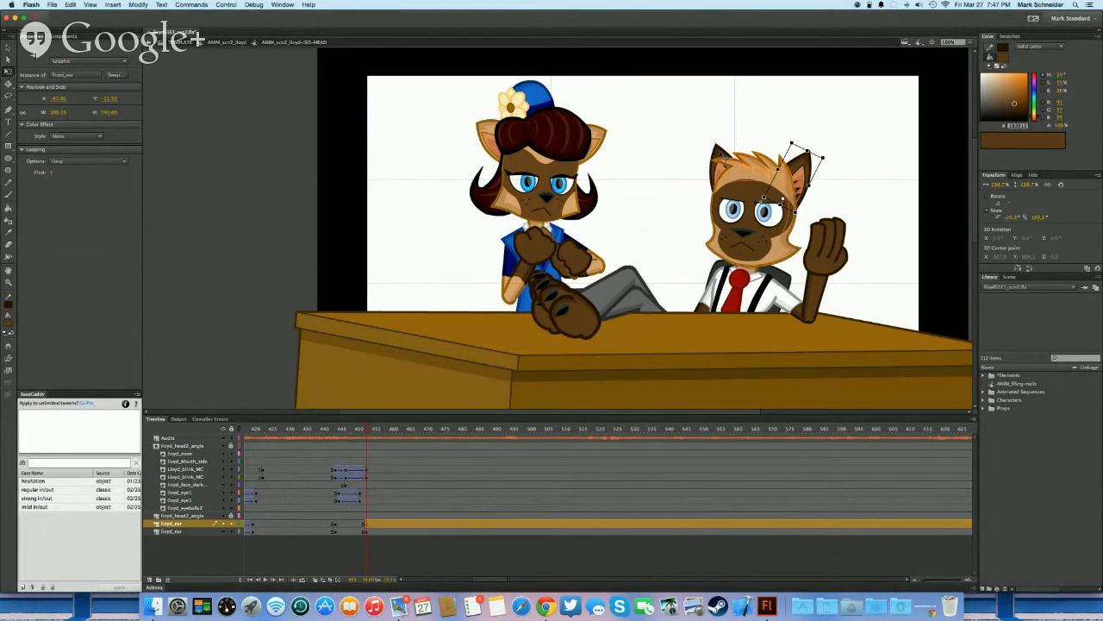
pyautogui.click(726, 155)
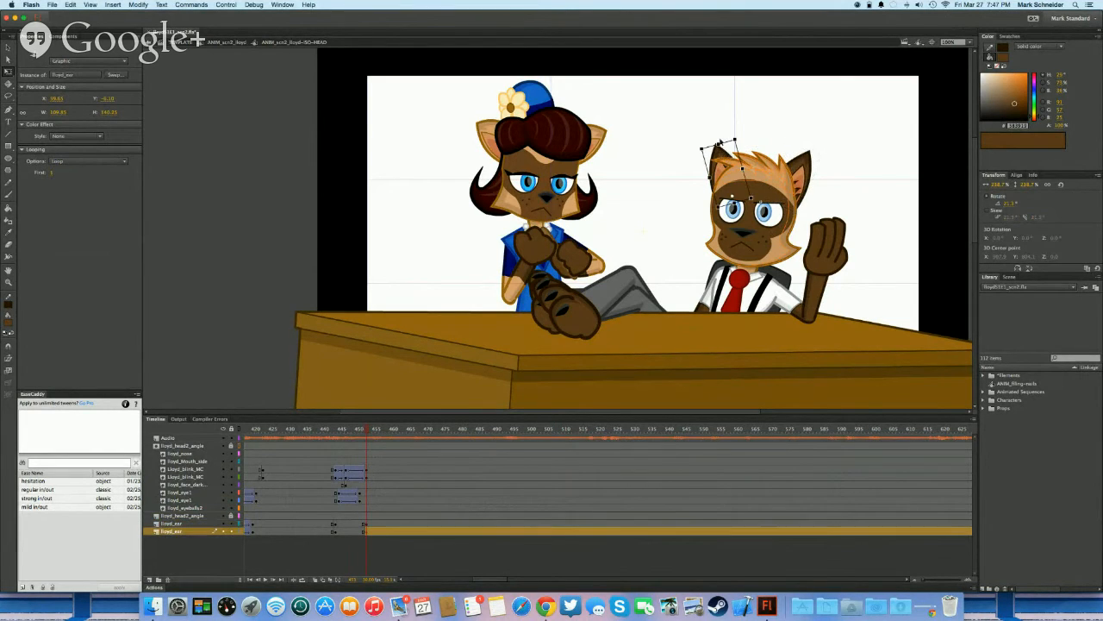
pyautogui.click(837, 168)
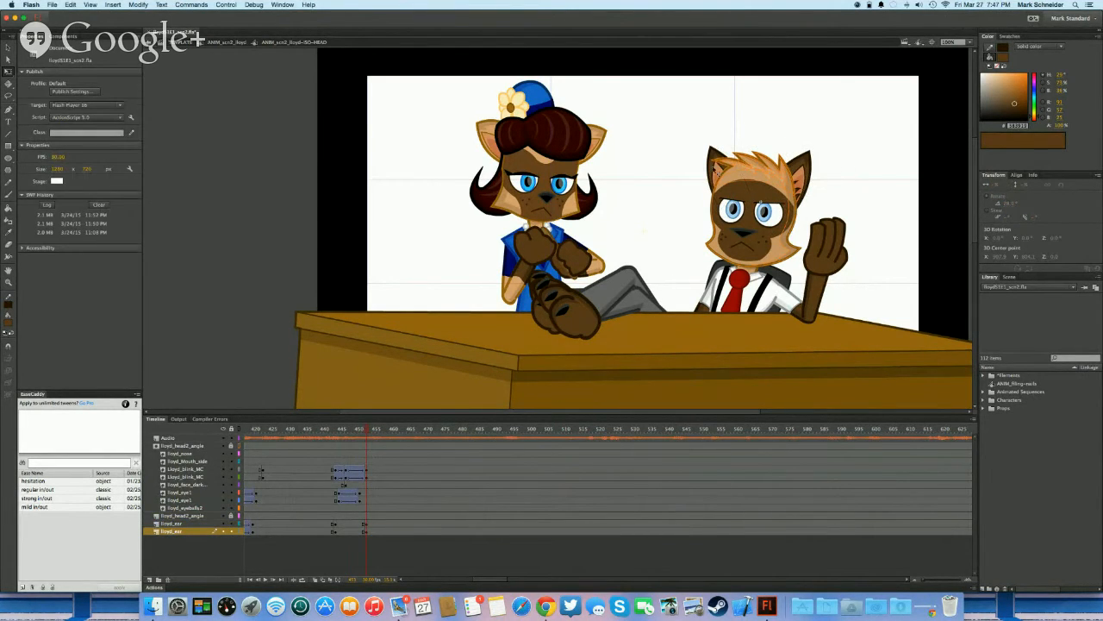
pyautogui.click(715, 170)
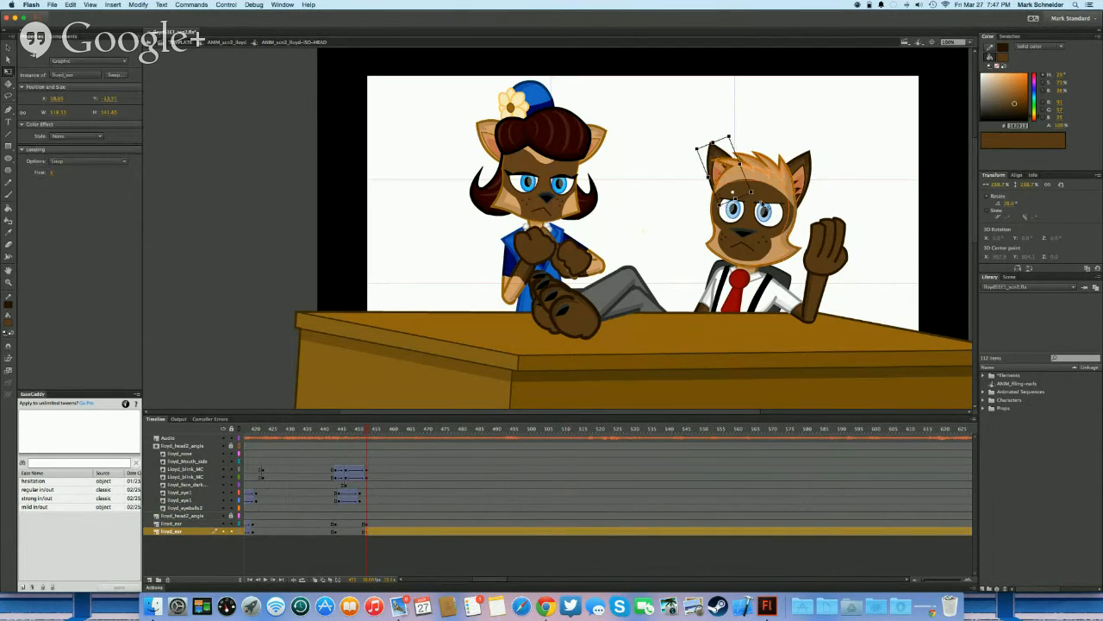
# Tween both ears between frames 443 and 452 with a custom S-shaped ease in and out, and play back the motion
pyautogui.click(351, 527)
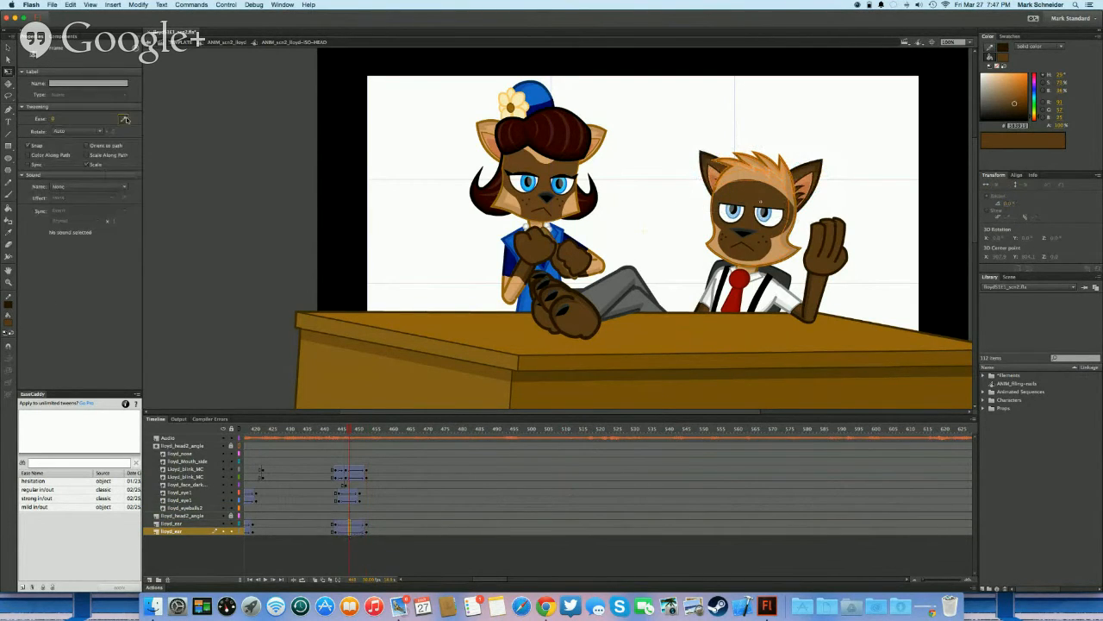
pyautogui.click(124, 119)
pyautogui.click(171, 212)
pyautogui.moveTo(240, 170); pyautogui.dragTo(302, 212)
pyautogui.click(380, 88)
pyautogui.moveTo(313, 129); pyautogui.dragTo(248, 86)
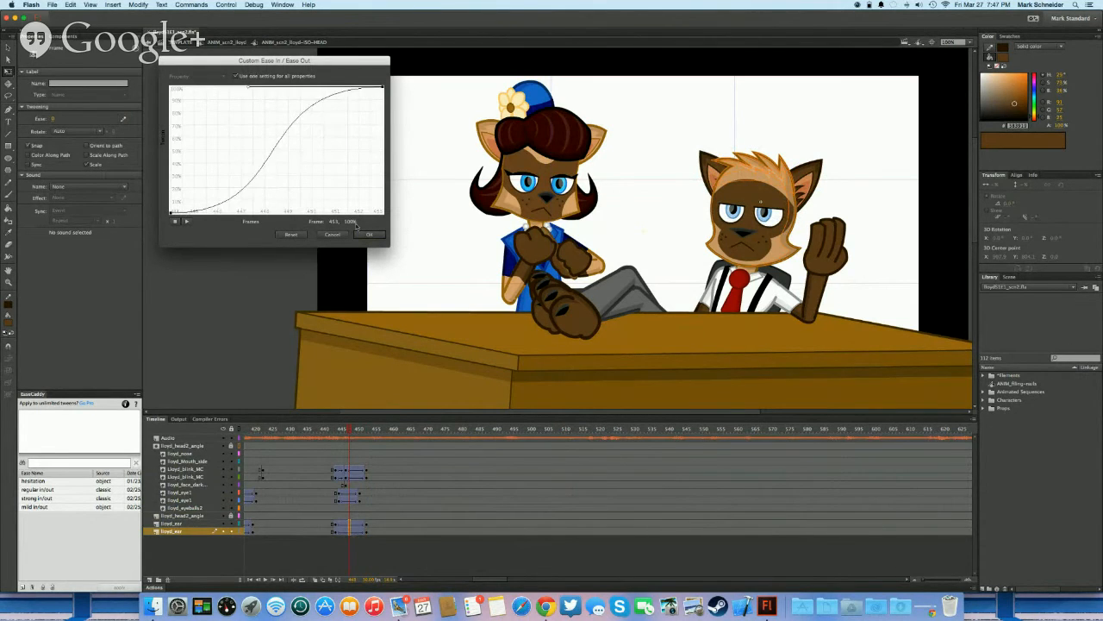
pyautogui.click(369, 234)
pyautogui.click(330, 452)
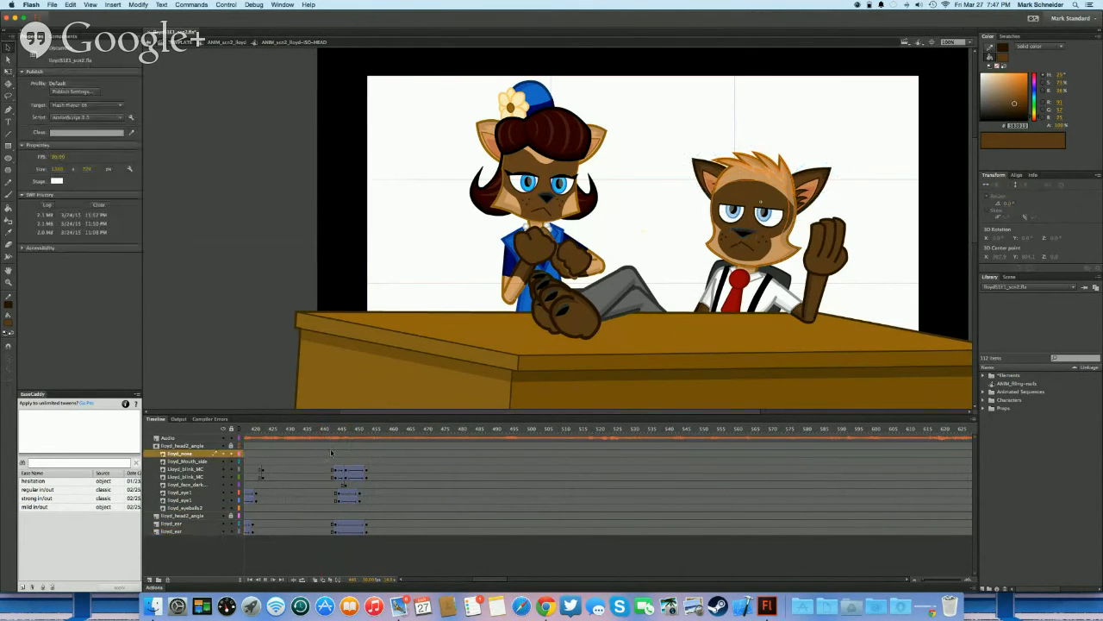
pyautogui.click(334, 468)
pyautogui.press('Return')
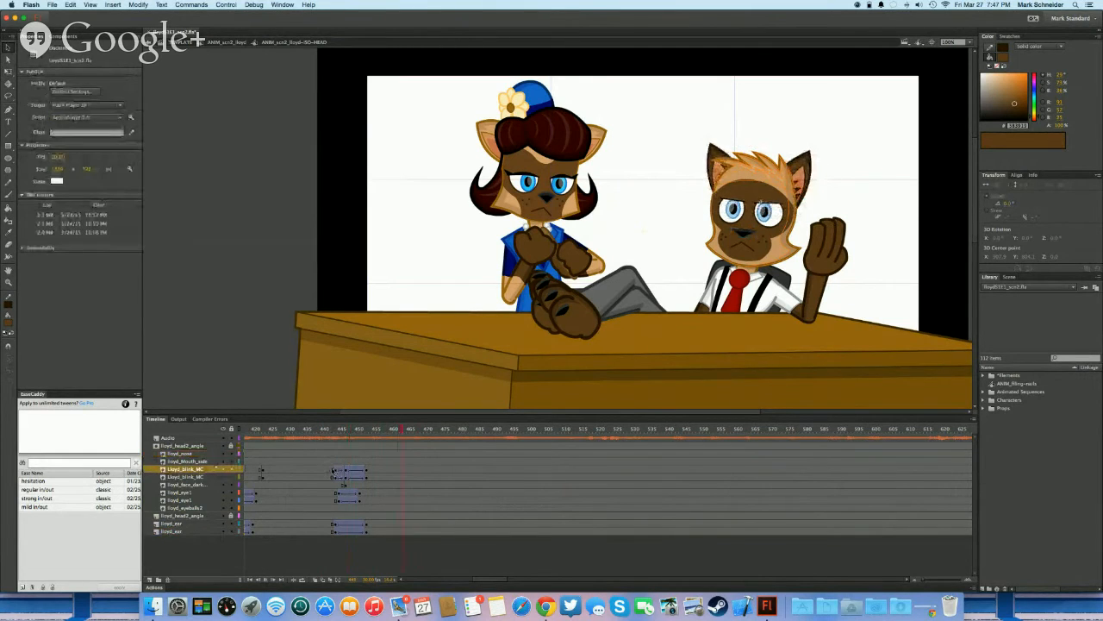
# Insert keyframes on both lloyd_ear layers near frame 446 and start their tweens about one frame earlier
pyautogui.click(332, 470)
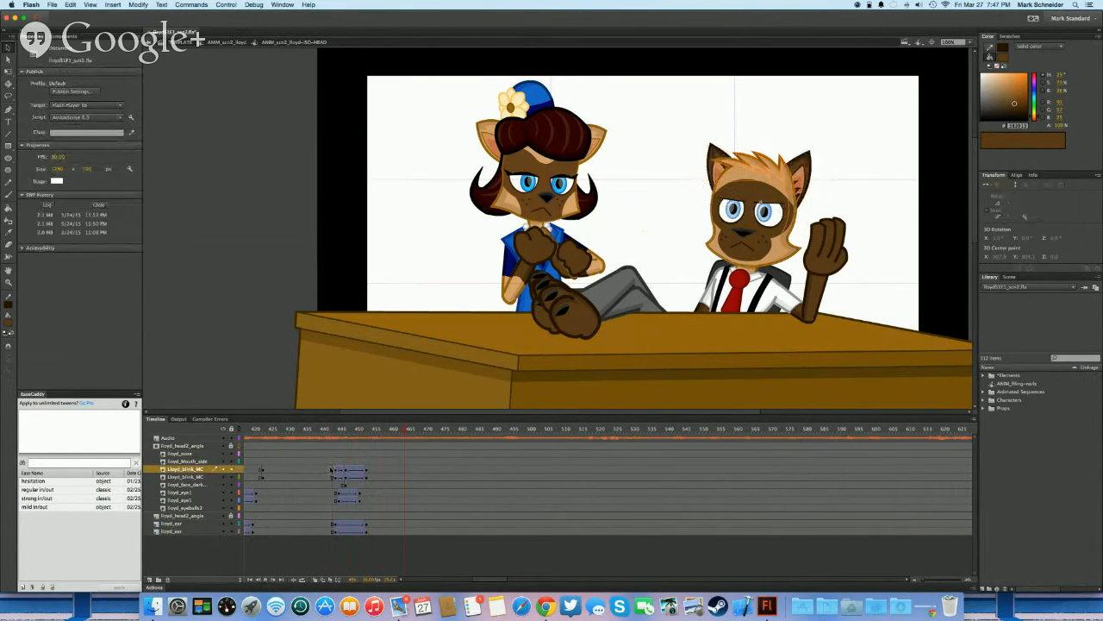
pyautogui.click(322, 469)
pyautogui.click(338, 529)
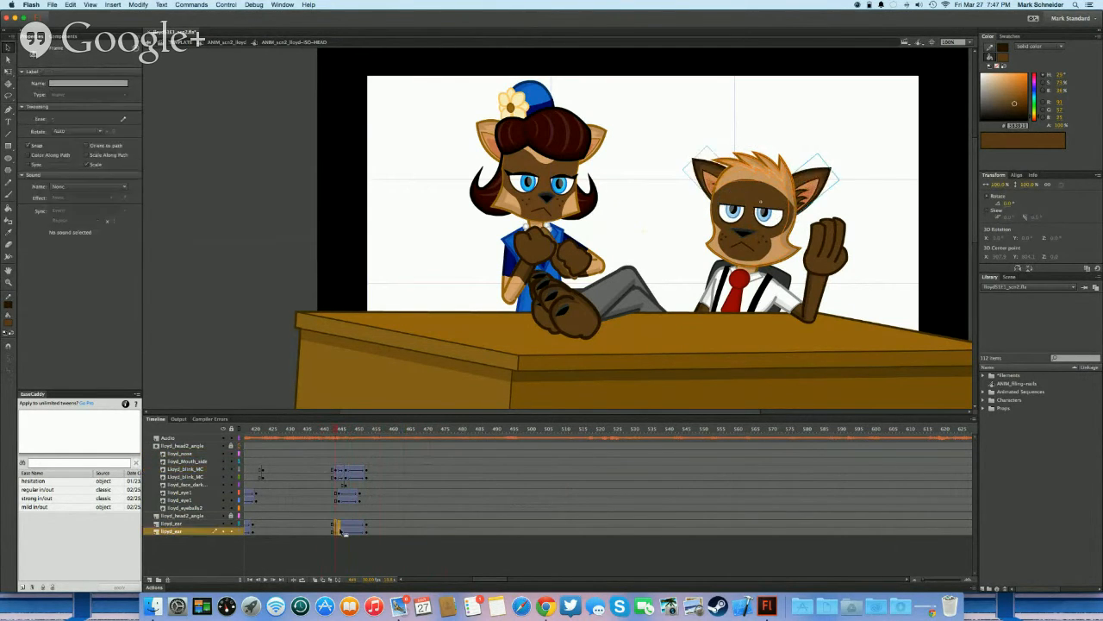
pyautogui.click(334, 530)
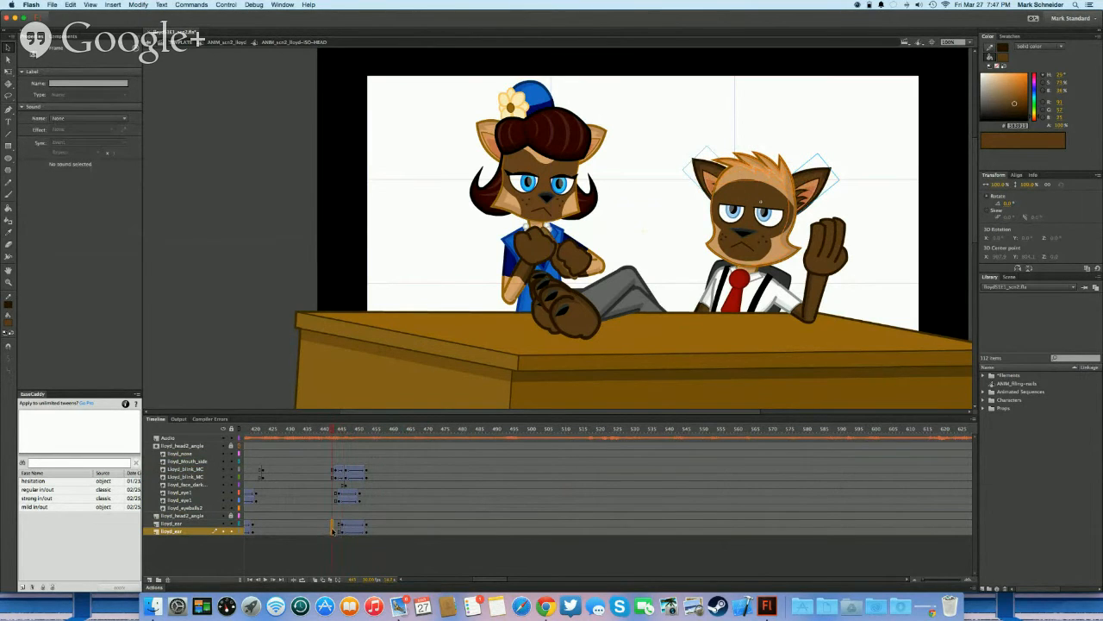
pyautogui.press('F4')
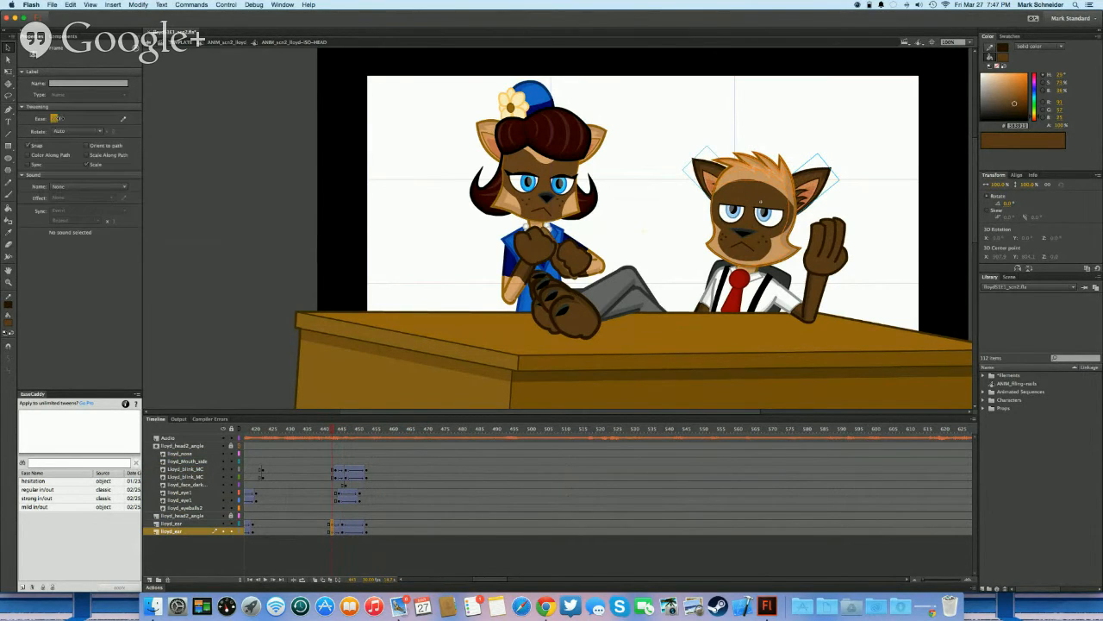
pyautogui.moveTo(342, 524); pyautogui.dragTo(342, 531)
# Rotate both of Lloyd's ears slightly lower at the keyframes near frame 446 and play back the head motion
pyautogui.press('q')
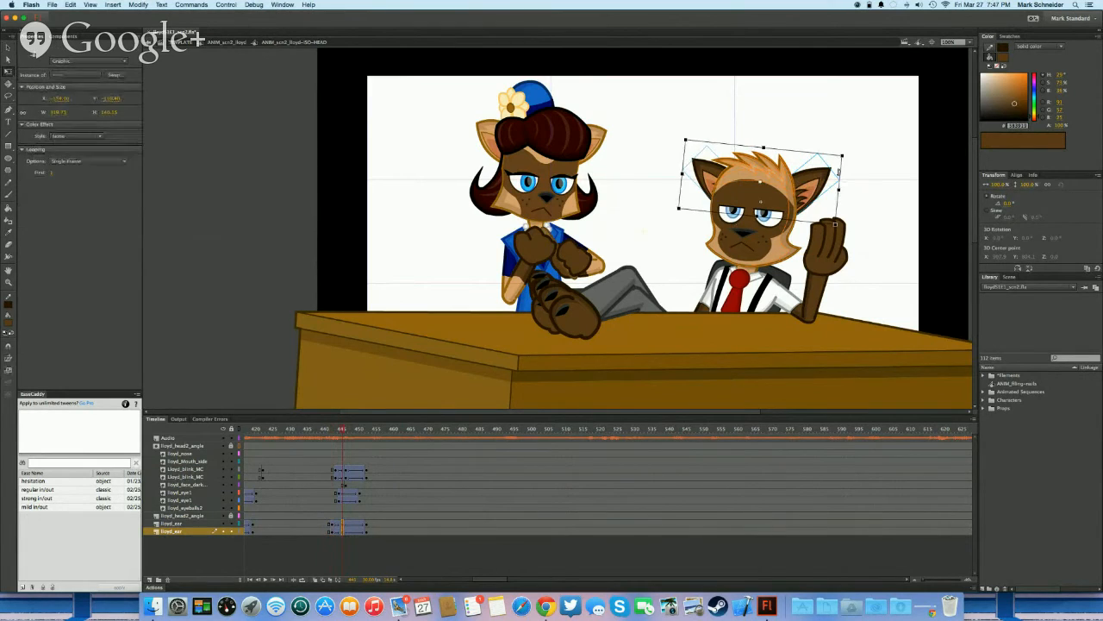
pyautogui.click(838, 178)
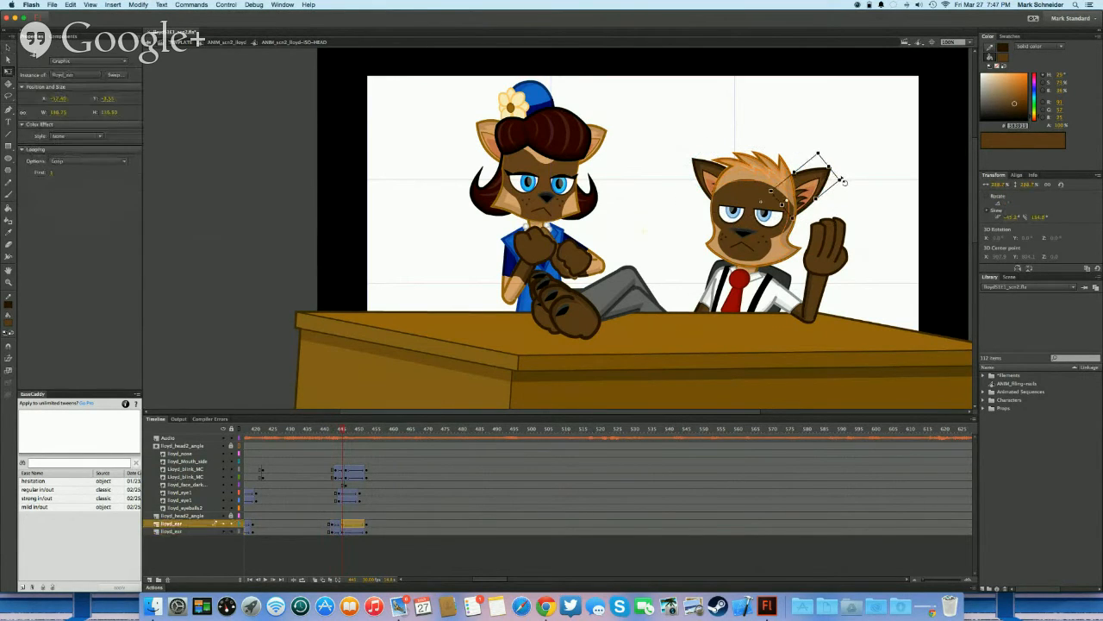
pyautogui.moveTo(845, 182); pyautogui.dragTo(788, 183)
pyautogui.click(707, 176)
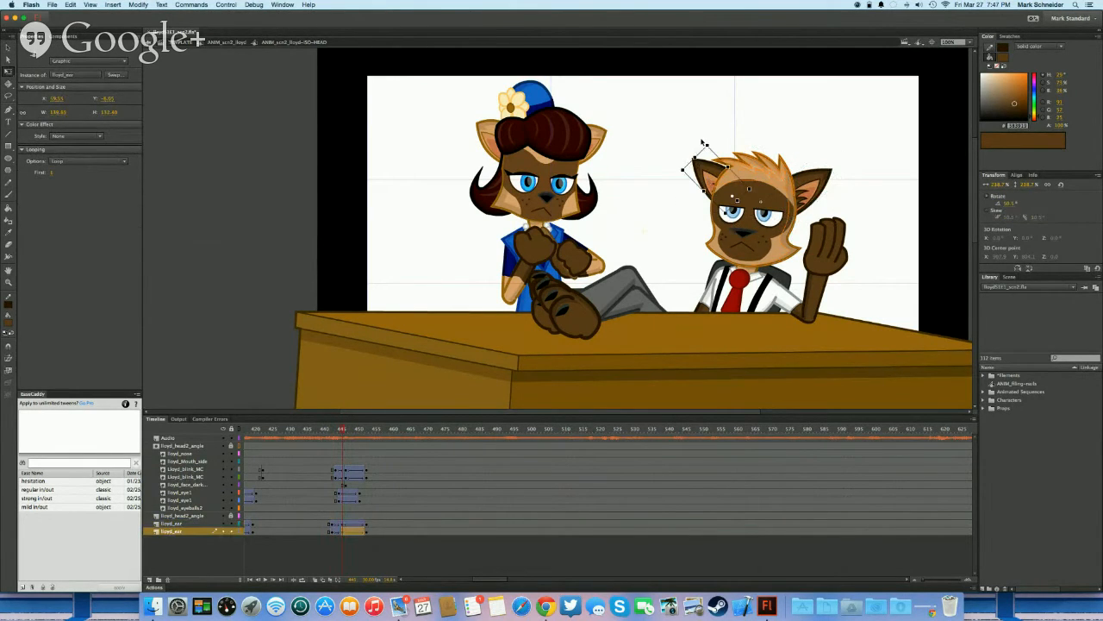
pyautogui.click(702, 143)
pyautogui.click(699, 174)
pyautogui.moveTo(683, 167); pyautogui.dragTo(681, 170)
pyautogui.click(329, 486)
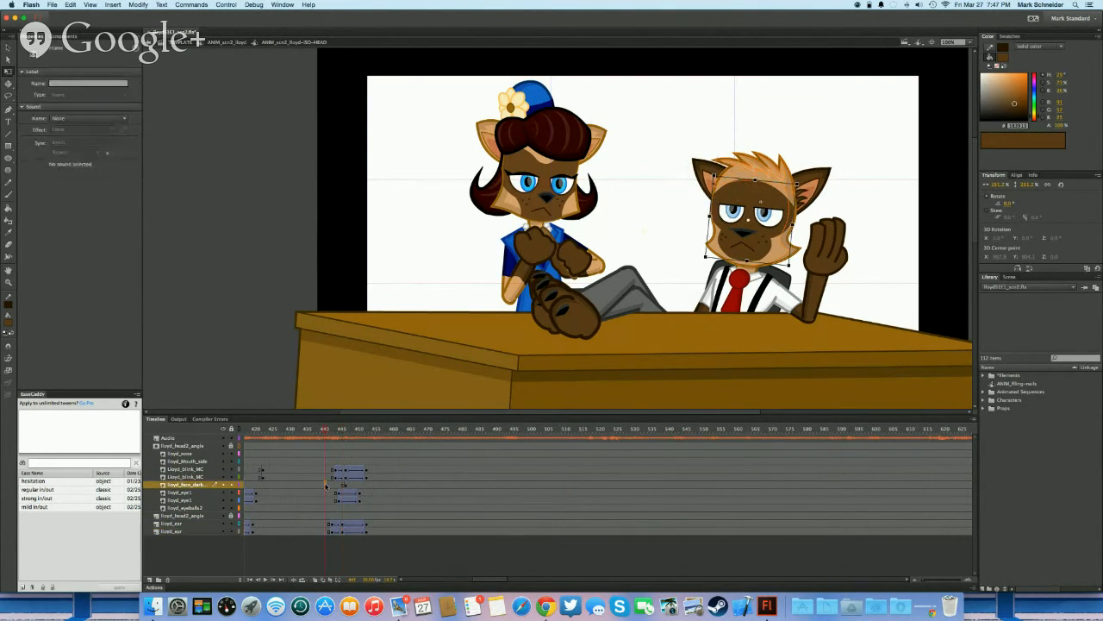
pyautogui.click(334, 485)
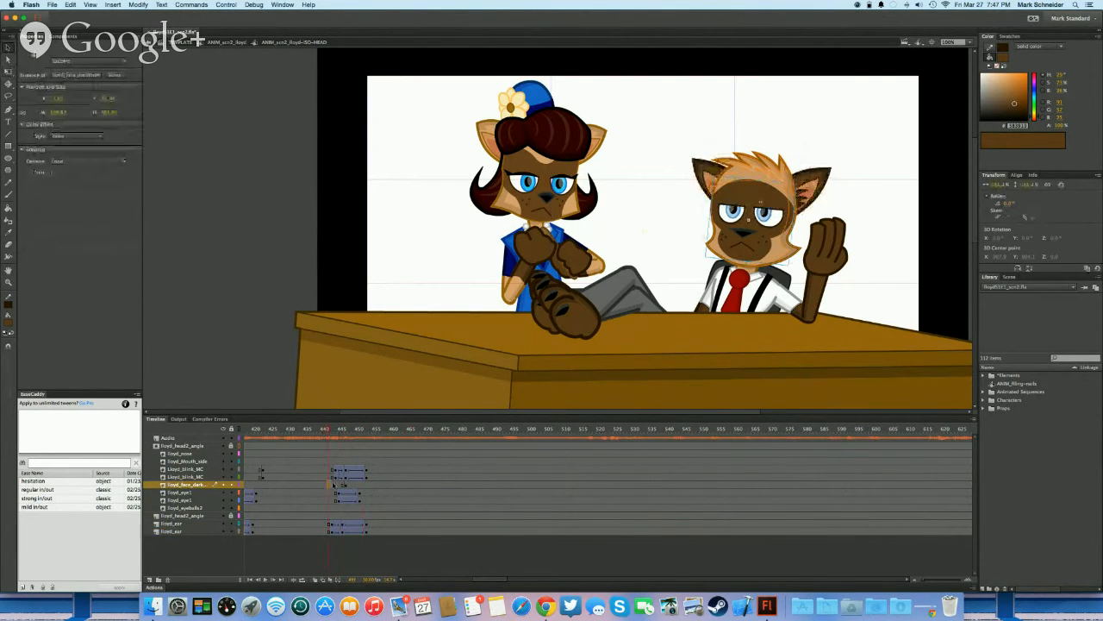
pyautogui.press('Return')
pyautogui.click(361, 454)
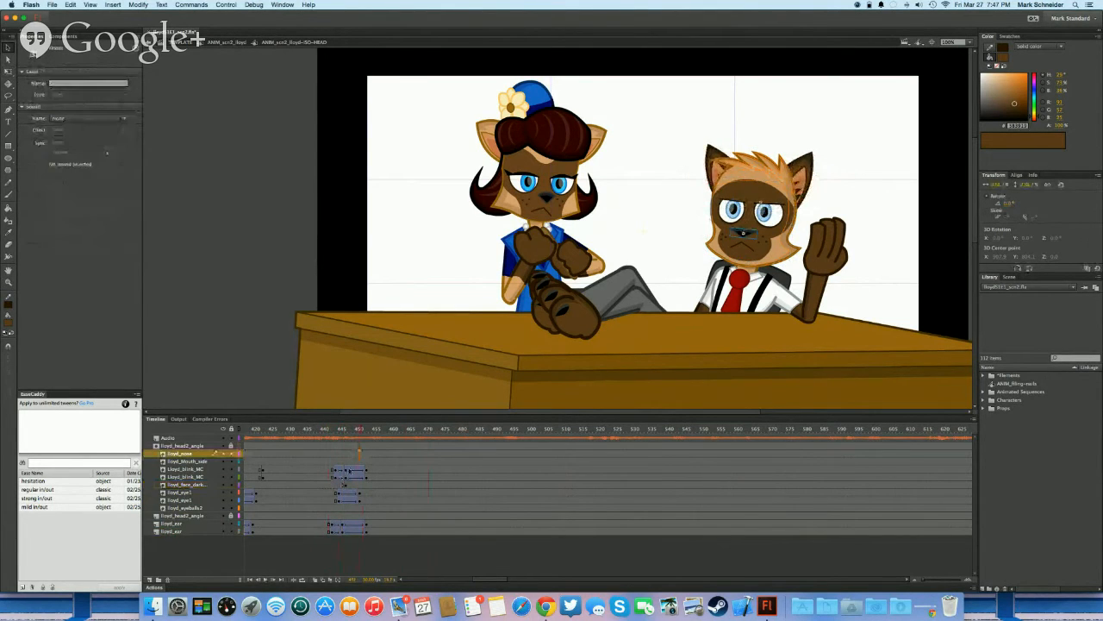
# Copy the side-glance pose near frame 407 on Lloyd's blink, face, eye and ear layers to about frame 475
pyautogui.moveTo(383, 470); pyautogui.dragTo(455, 470)
pyautogui.hscroll(-5, 457, 471)
pyautogui.hscroll(2, 465, 472)
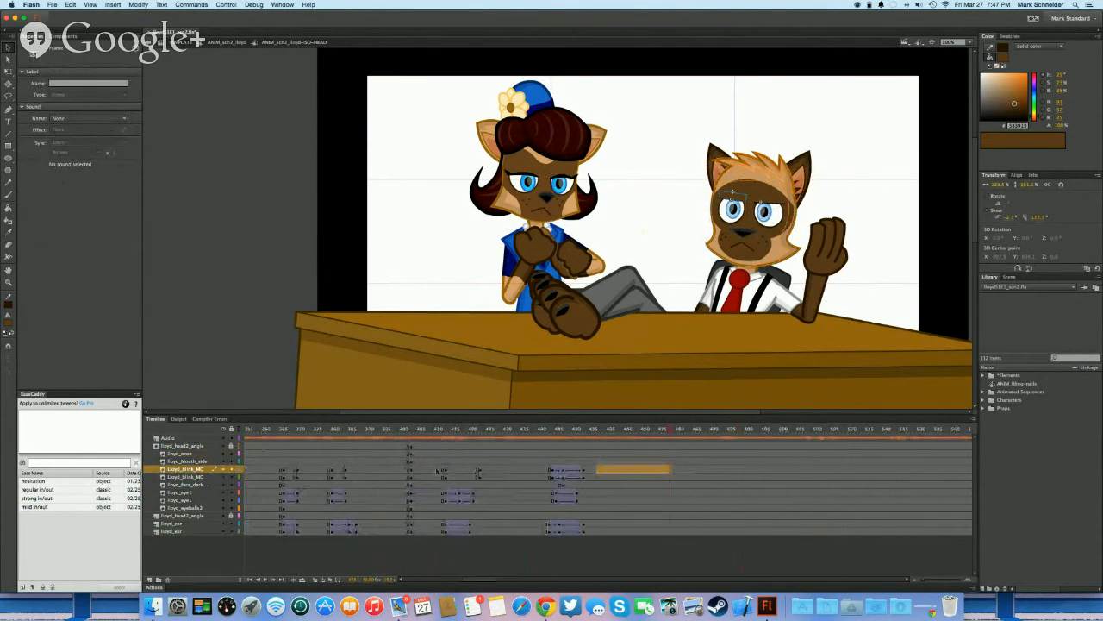
pyautogui.click(436, 470)
pyautogui.click(431, 485)
pyautogui.moveTo(427, 469); pyautogui.dragTo(428, 531)
pyautogui.moveTo(428, 531); pyautogui.dragTo(664, 528)
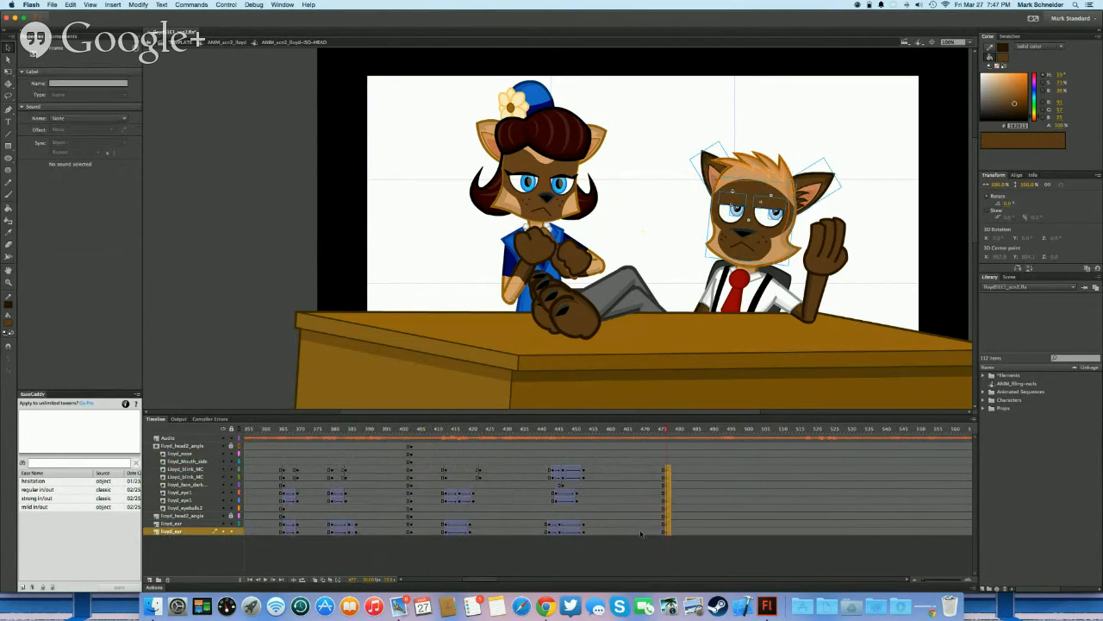
# Place the upright, wide-eyed pose at about frame 475 and the side-glance pose near frame 484, and tween the head layers between them
pyautogui.click(631, 476)
pyautogui.click(633, 473)
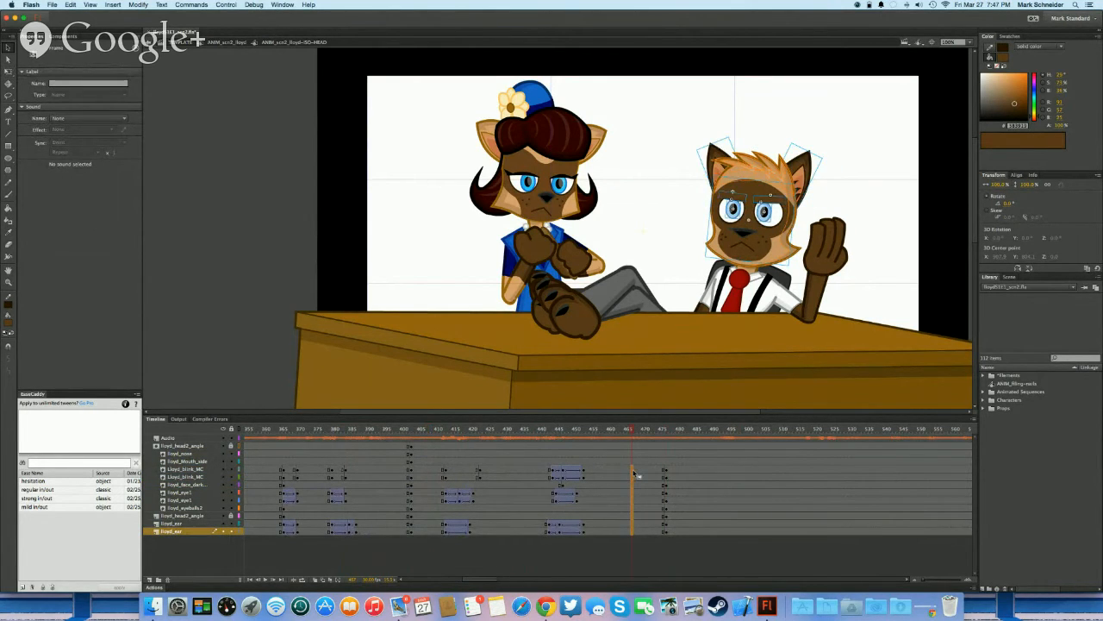
pyautogui.press('F6')
pyautogui.click(636, 476)
pyautogui.moveTo(615, 470); pyautogui.dragTo(635, 531)
pyautogui.moveTo(639, 531); pyautogui.dragTo(663, 531)
pyautogui.moveTo(637, 531); pyautogui.dragTo(677, 472)
pyautogui.press('F4')
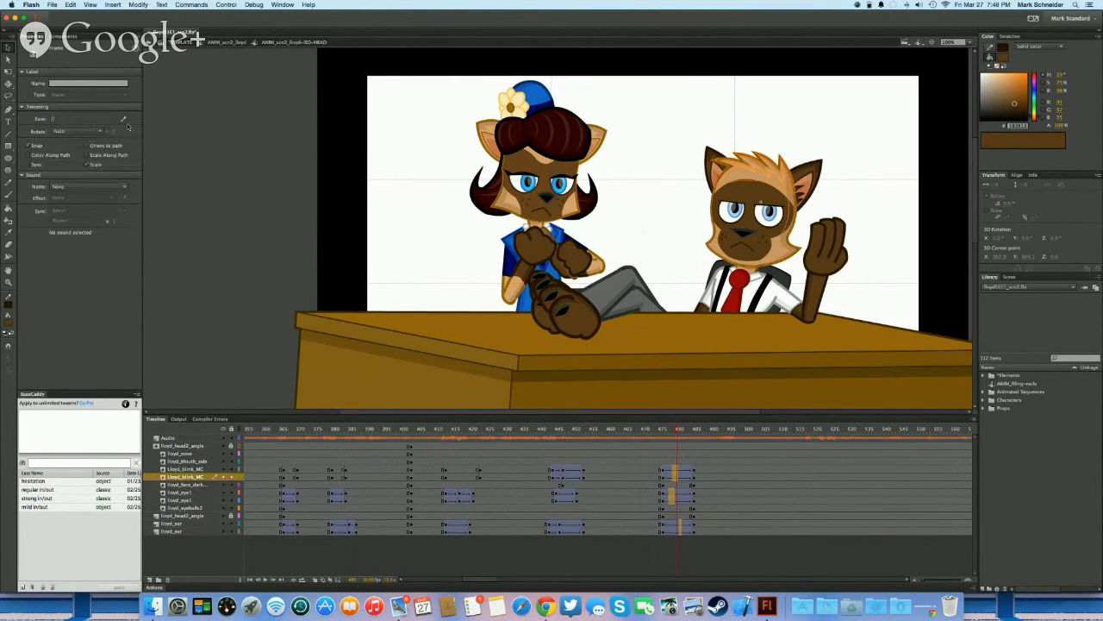
# Give the head tweens between frames 475 and 484 a custom S-shaped ease in and out, and play back the move
pyautogui.click(126, 124)
pyautogui.click(171, 213)
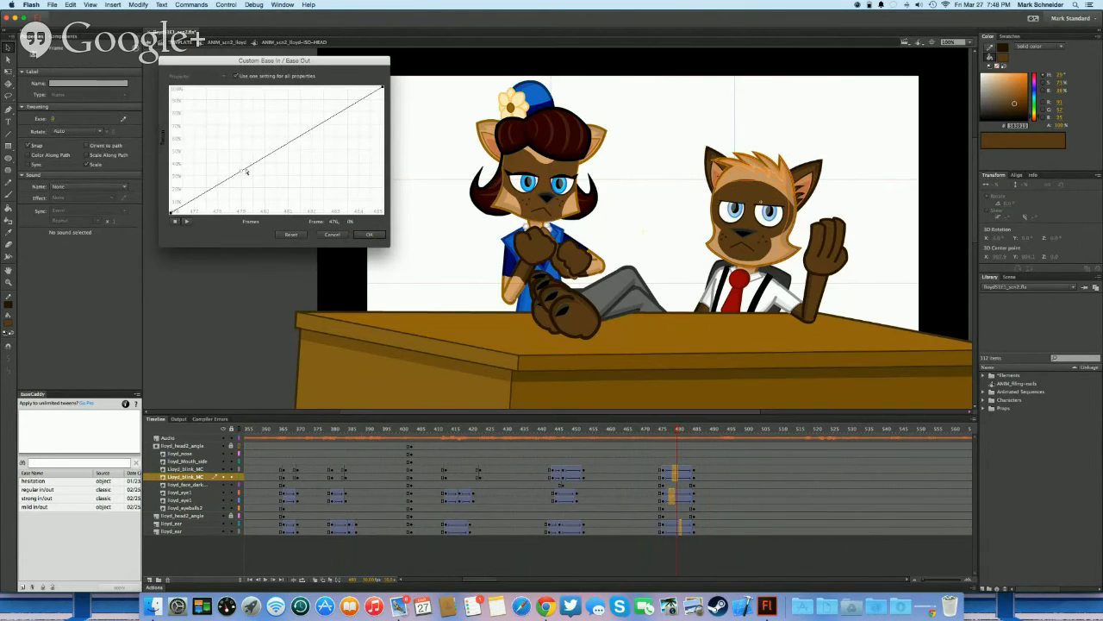
pyautogui.moveTo(246, 172); pyautogui.dragTo(322, 224)
pyautogui.moveTo(383, 89); pyautogui.dragTo(274, 108)
pyautogui.click(369, 235)
pyautogui.click(657, 431)
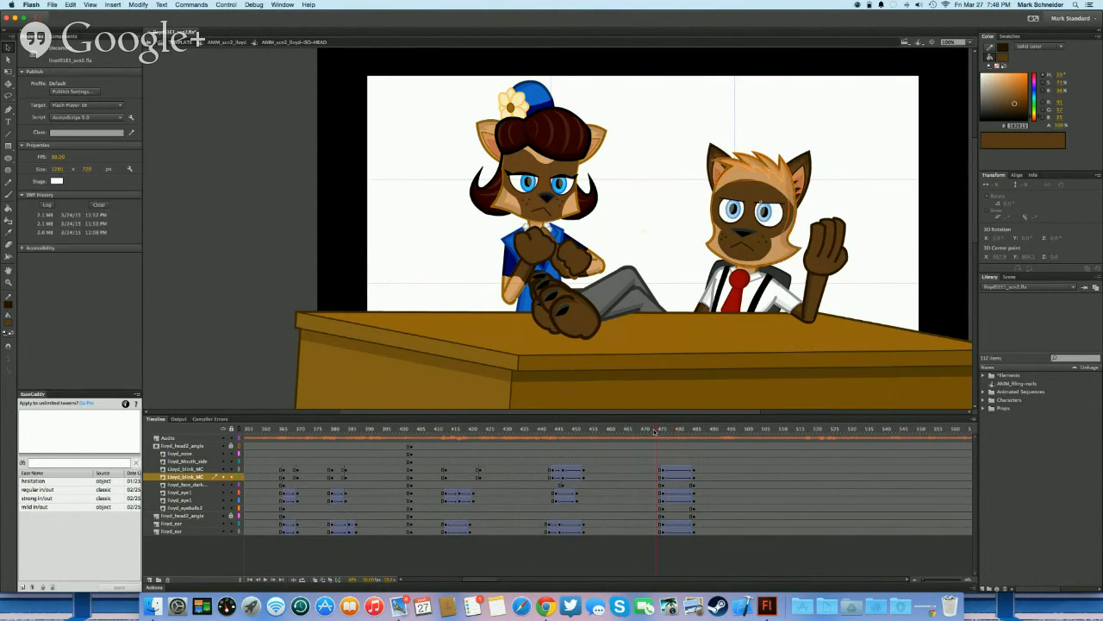
pyautogui.press('Return')
pyautogui.click(655, 428)
pyautogui.press('Return')
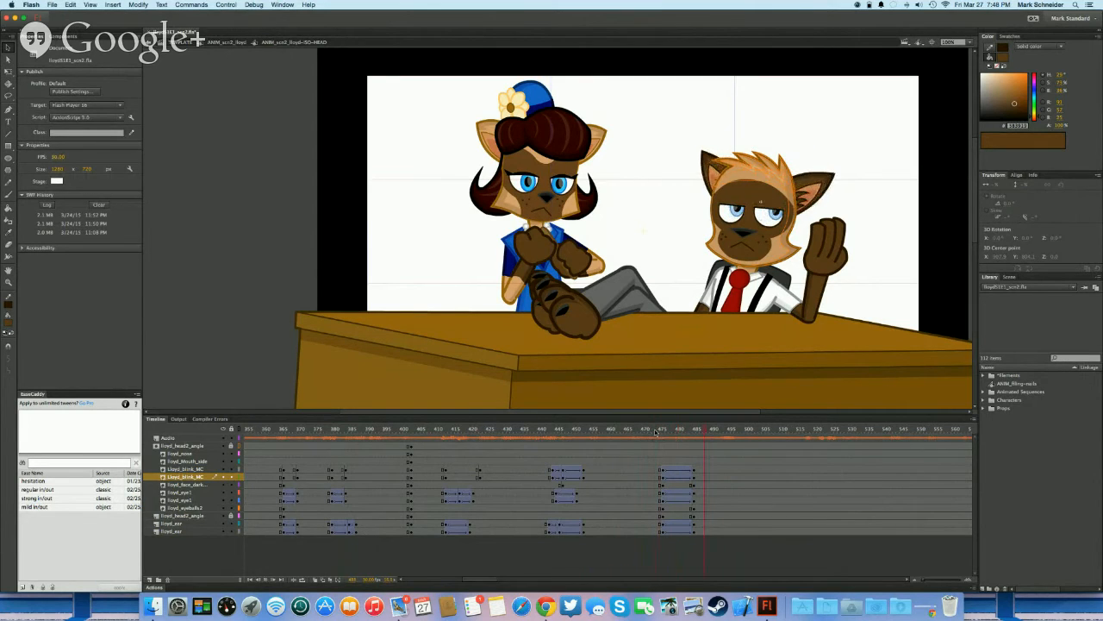
pyautogui.click(656, 428)
# Return to Lloyd's body timeline and review when his arm and body tweens between frames 478 and 492 start and end
pyautogui.doubleClick(447, 251)
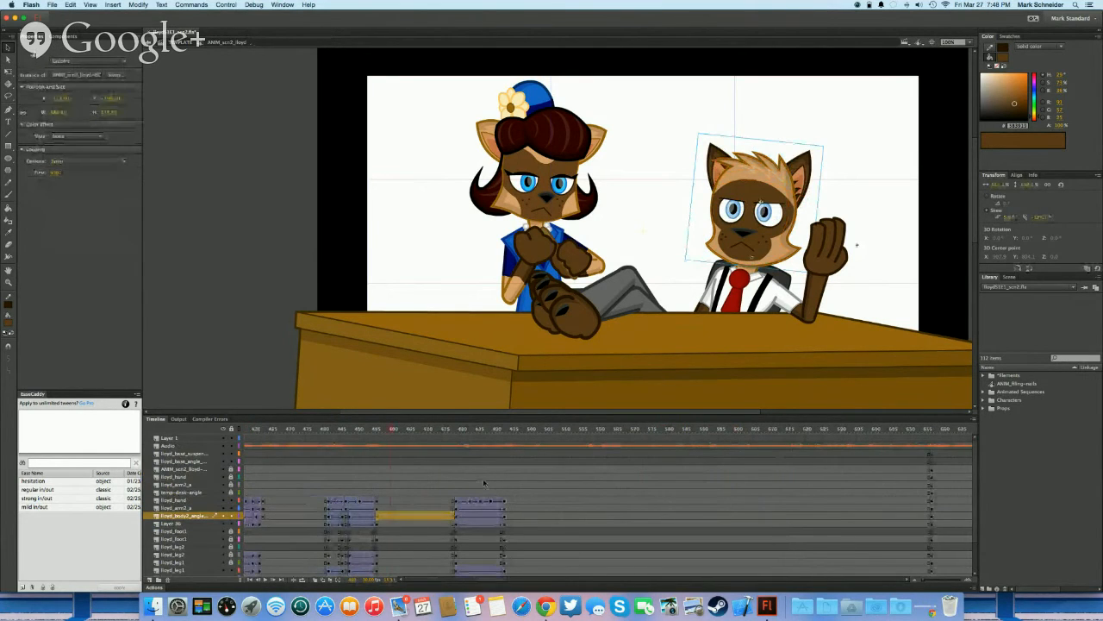
pyautogui.click(483, 483)
pyautogui.press('Return')
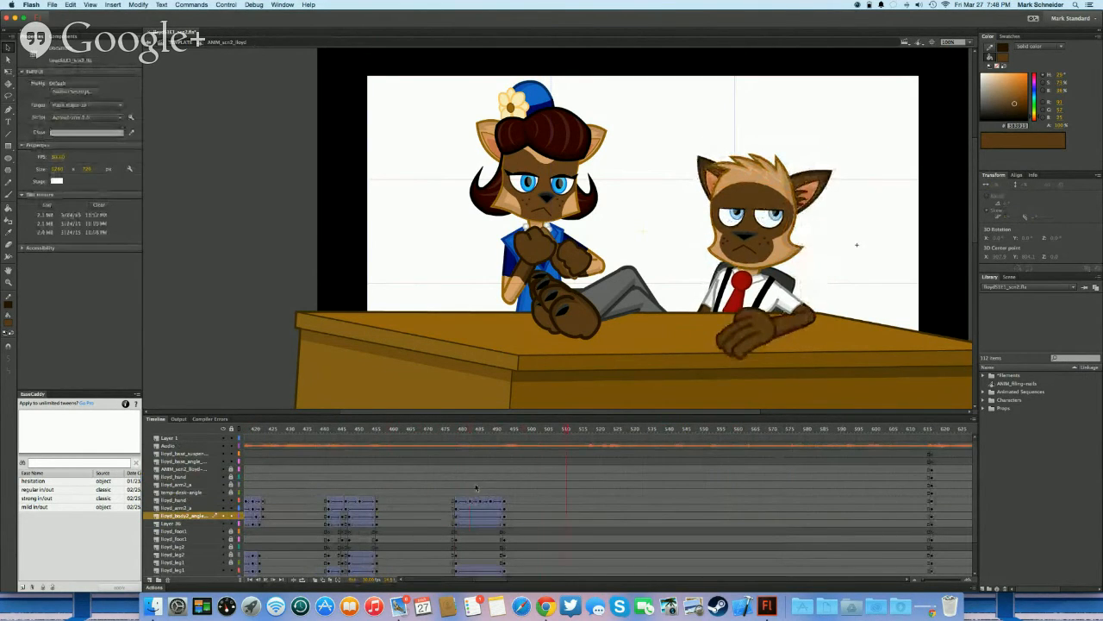
pyautogui.moveTo(464, 478); pyautogui.dragTo(494, 485)
pyautogui.click(504, 500)
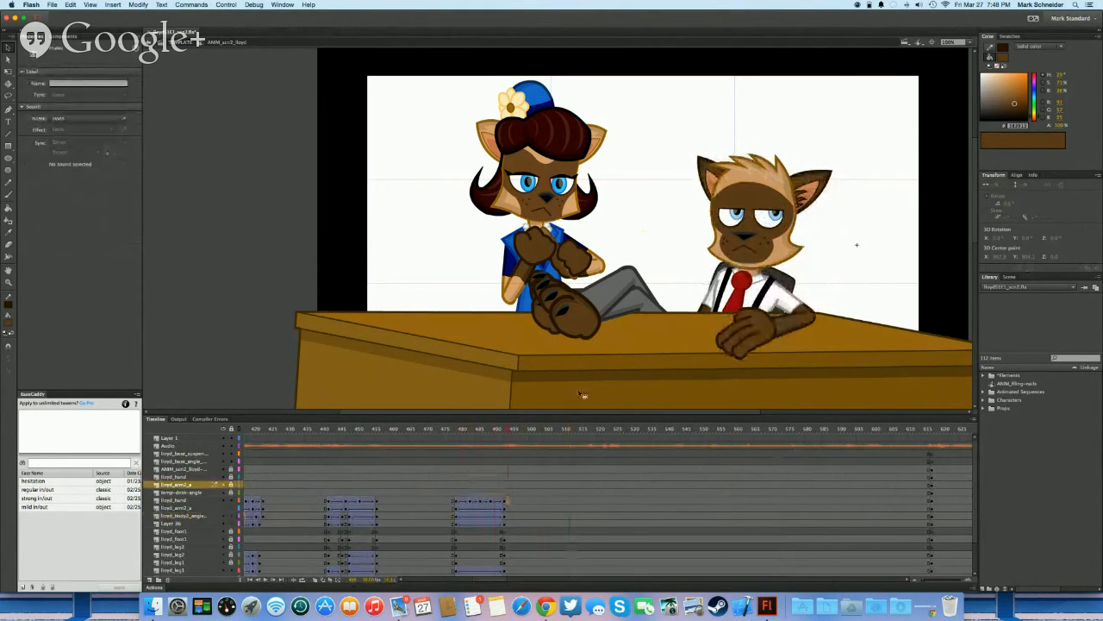
# Move the head layers' keyframes near frames 475 and 484 about seven frames later and compare them with the body timeline
pyautogui.doubleClick(752, 210)
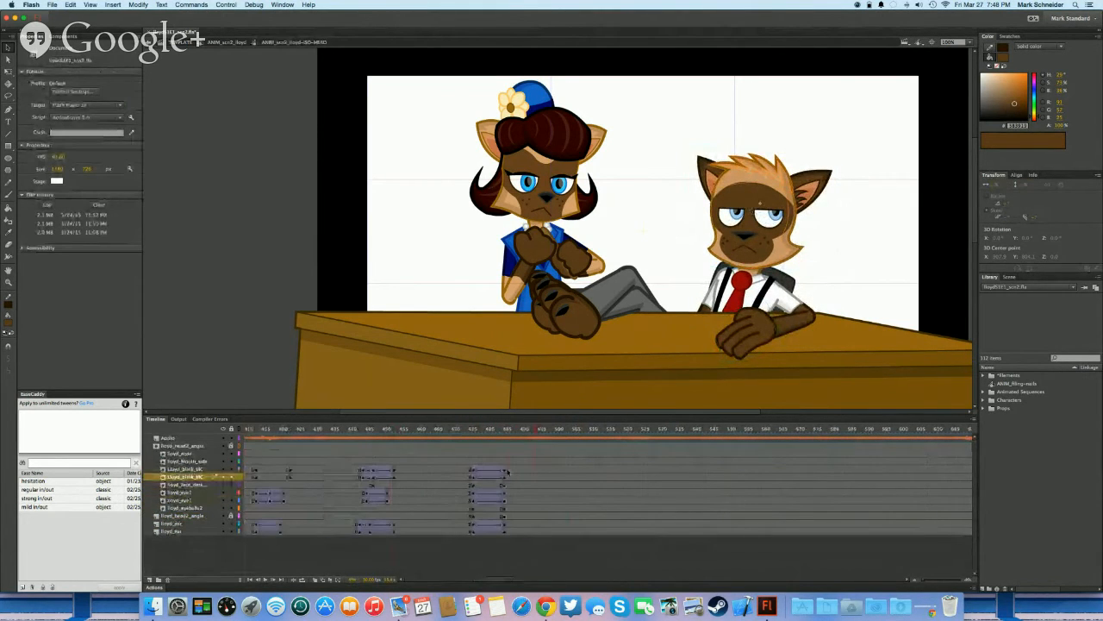
pyautogui.moveTo(508, 468); pyautogui.dragTo(502, 532)
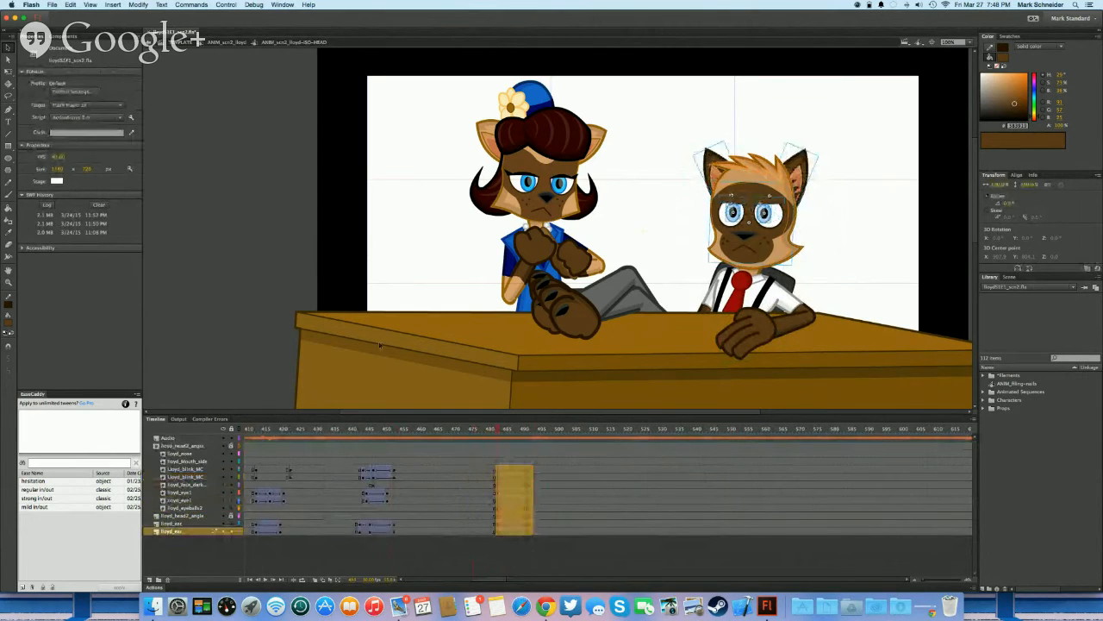
pyautogui.doubleClick(387, 242)
pyautogui.hscroll(-3, 435, 470)
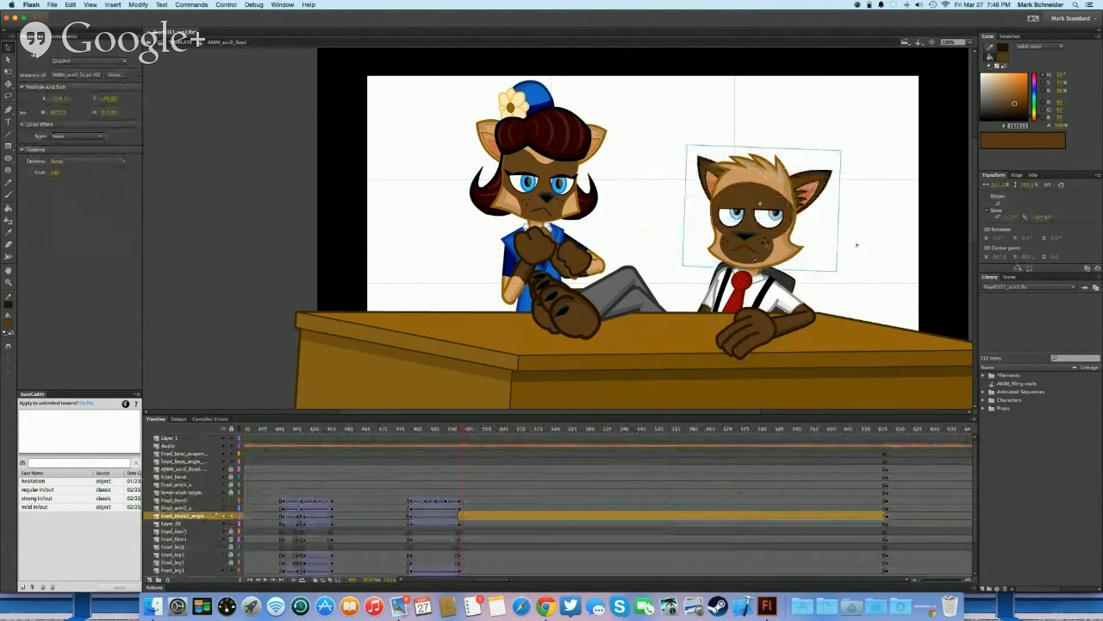
pyautogui.doubleClick(752, 210)
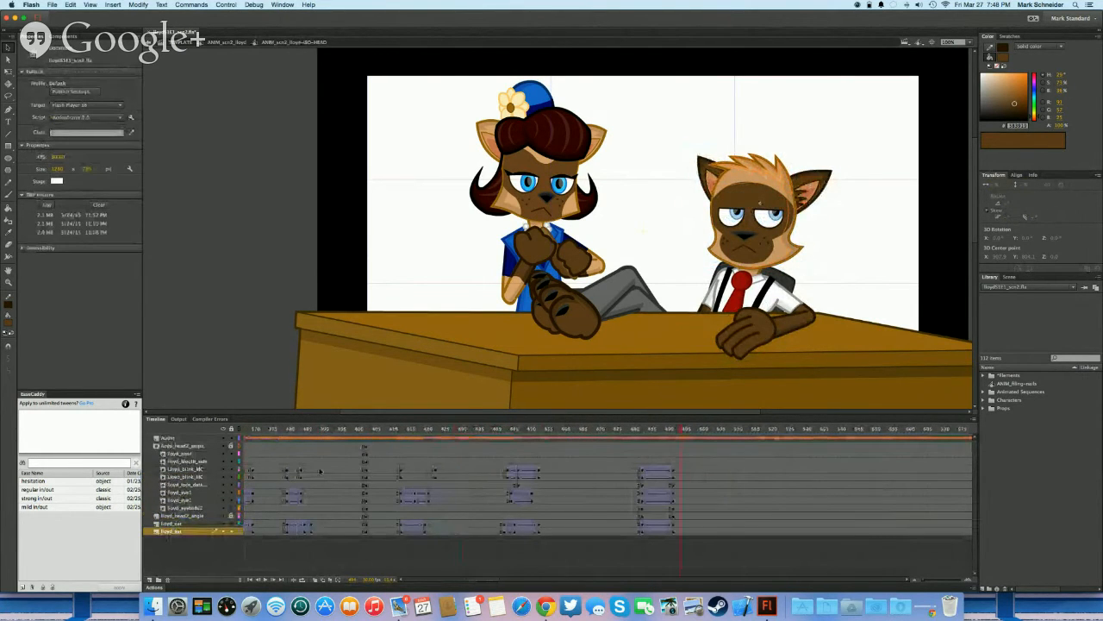
# Scrub and play back Lloyd's body, arm and head motion between about frames 430 and 495 to examine its timing
pyautogui.moveTo(285, 450); pyautogui.dragTo(695, 534)
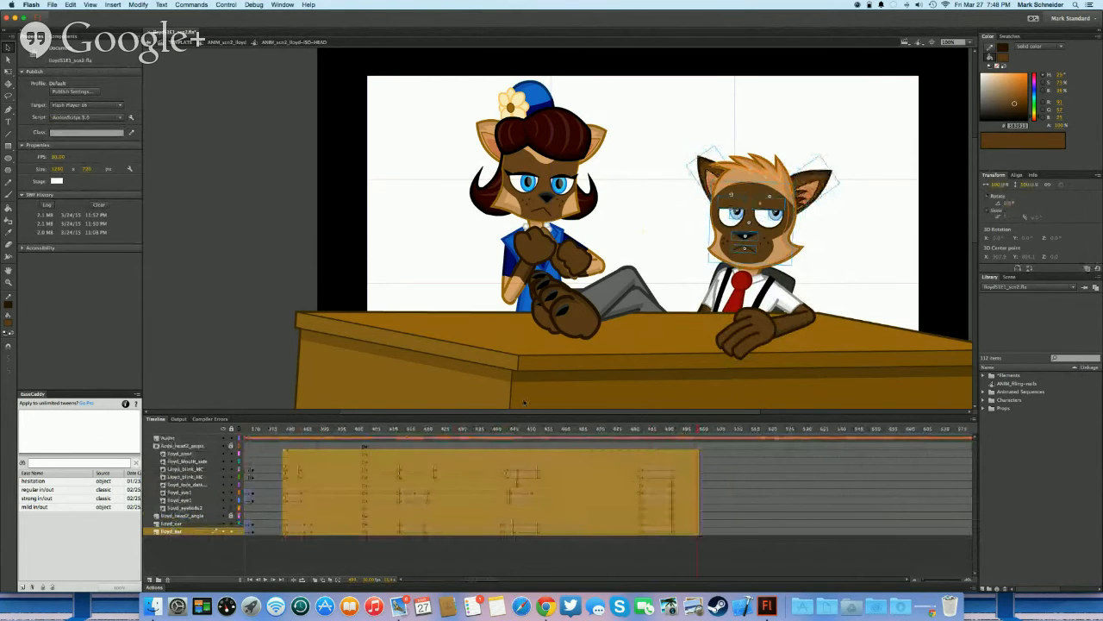
pyautogui.doubleClick(524, 403)
pyautogui.hscroll(-3, 435, 483)
pyautogui.click(429, 485)
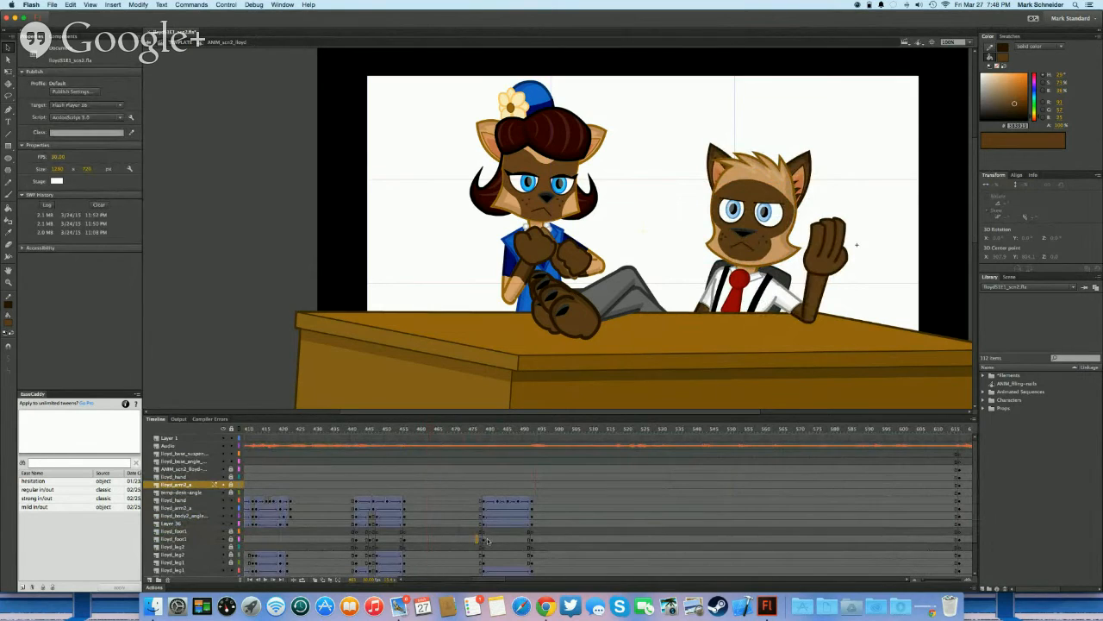
pyautogui.moveTo(487, 541); pyautogui.dragTo(541, 540)
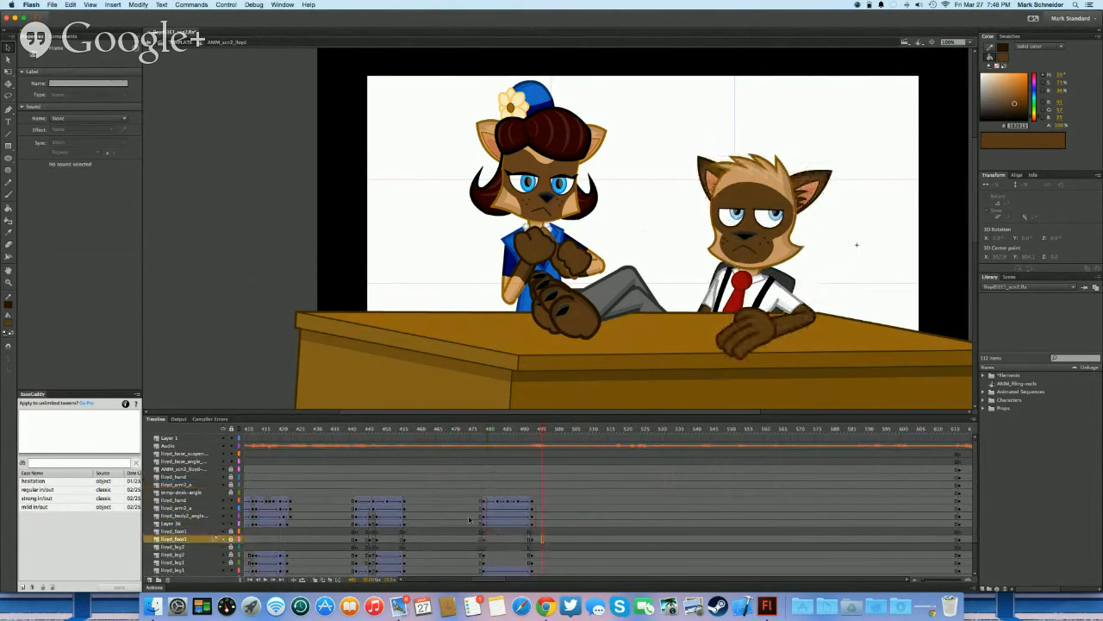
pyautogui.click(319, 510)
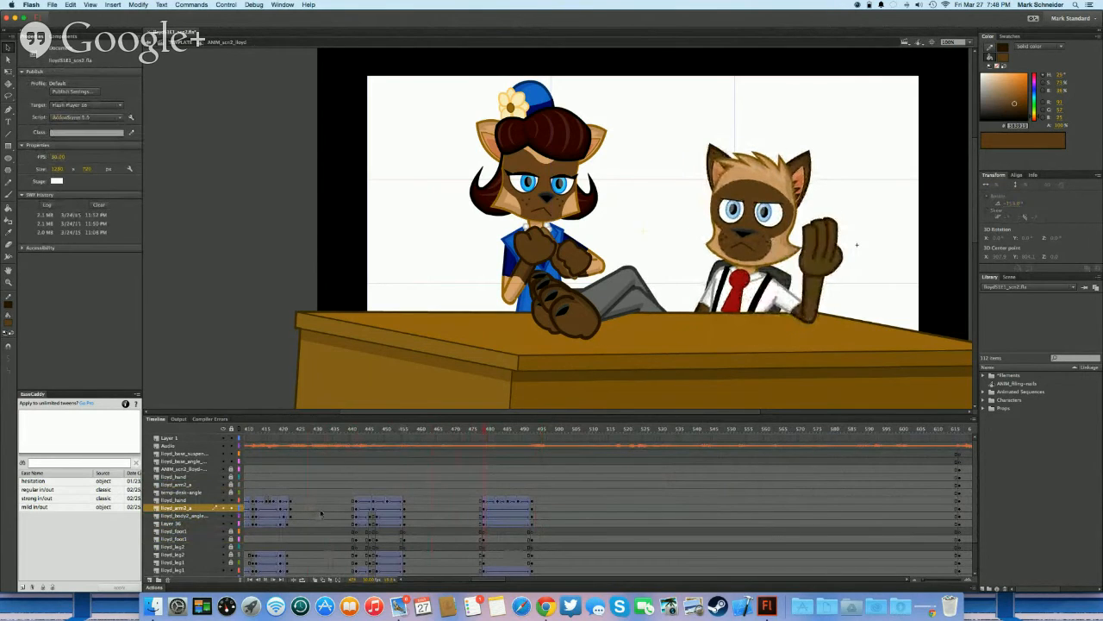
pyautogui.click(320, 510)
pyautogui.press('Return')
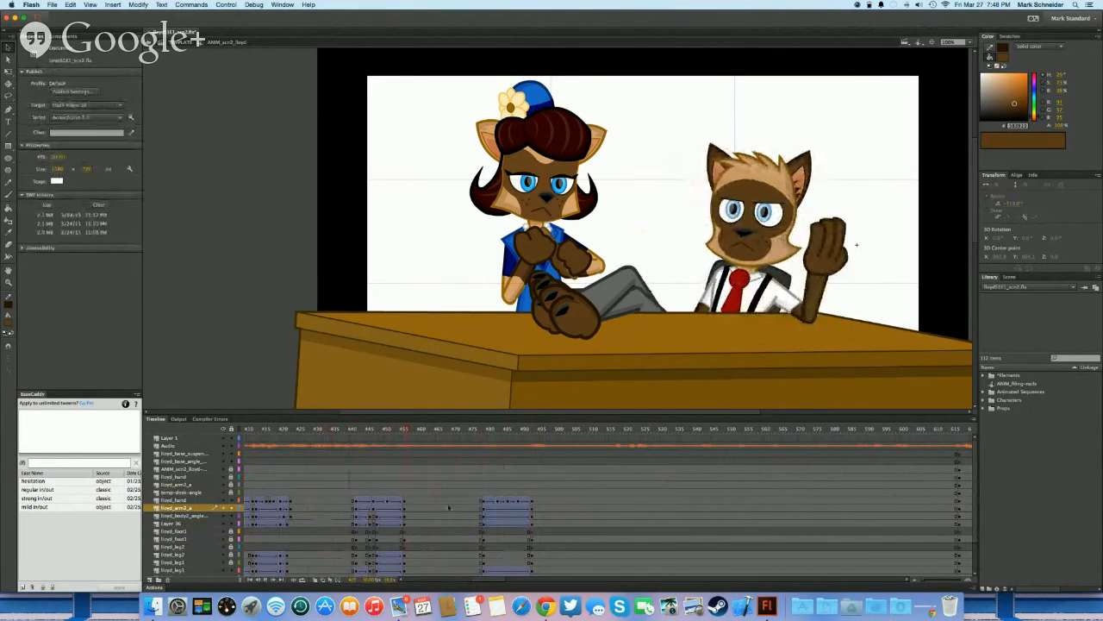
# Move the keyframes on Lloyd's arm, body and leg layers around frames 478 to 492 about three frames earlier
pyautogui.moveTo(473, 484); pyautogui.dragTo(548, 465)
pyautogui.press('Return')
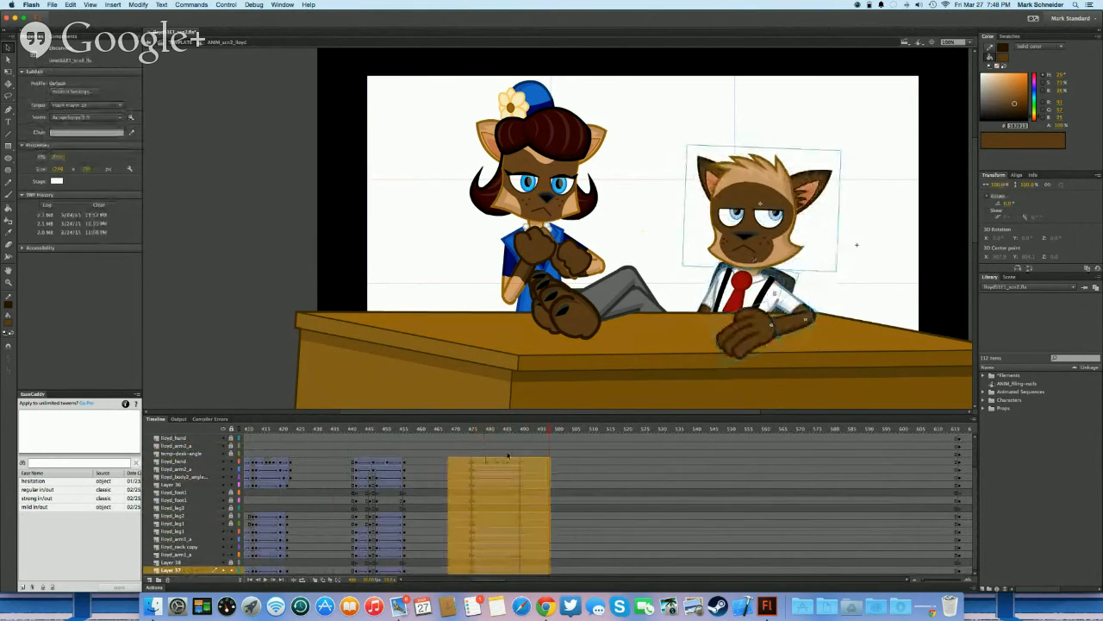
pyautogui.click(508, 475)
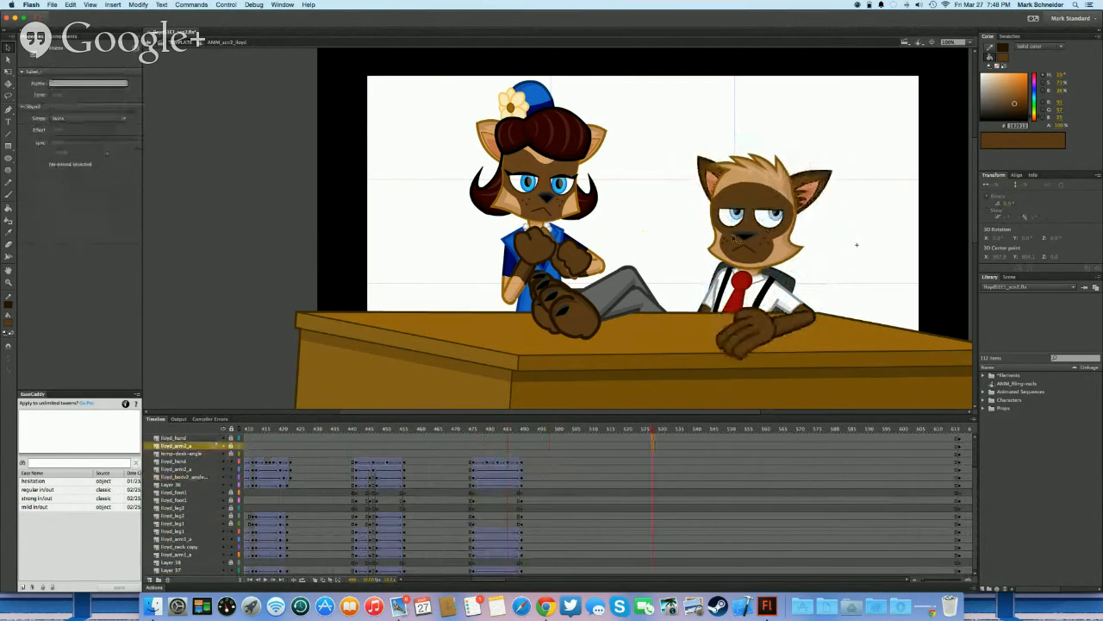
# Check the keyframes inside Lloyd's head symbol against the shifted body tweens and return to the body timeline
pyautogui.doubleClick(759, 206)
pyautogui.moveTo(487, 470)
pyautogui.mouseDown()
pyautogui.moveTo(443, 535)
pyautogui.moveTo(485, 470)
pyautogui.mouseUp()
pyautogui.doubleClick(394, 288)
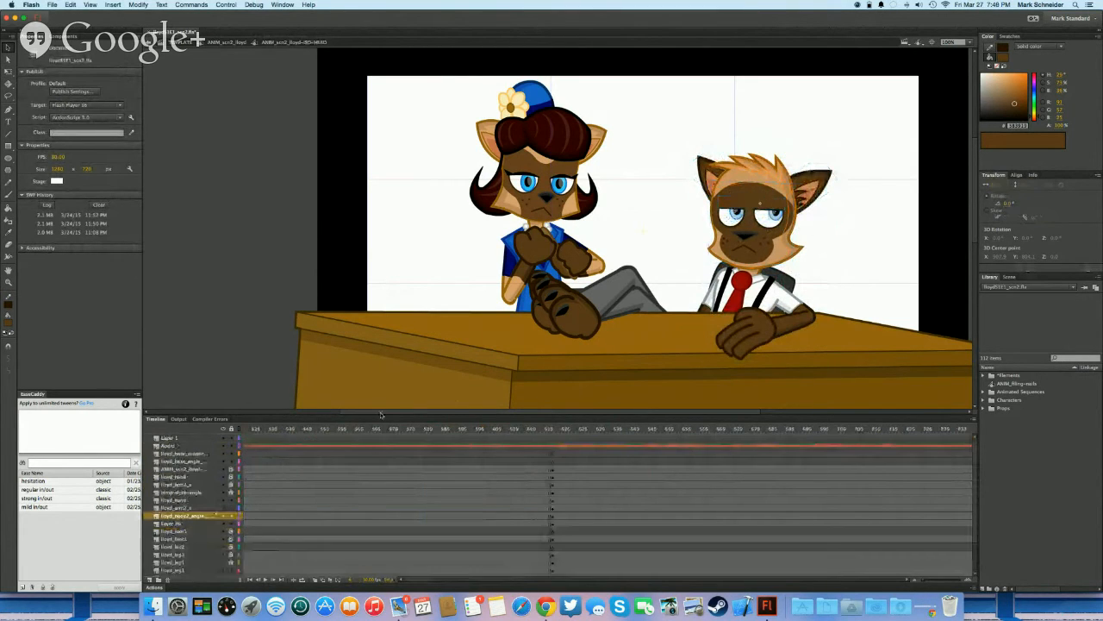
pyautogui.click(422, 500)
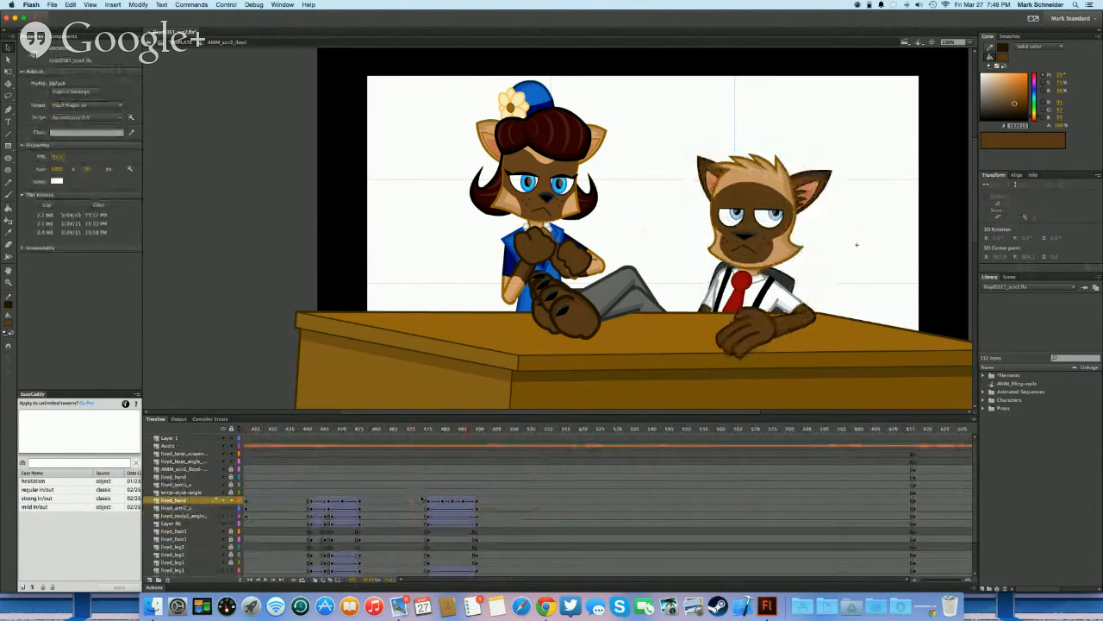
# Rotate Lloyd's left-side ear outward and down in his head symbol's final pose, then play it back on the body timeline
pyautogui.click(770, 185)
pyautogui.doubleClick(770, 186)
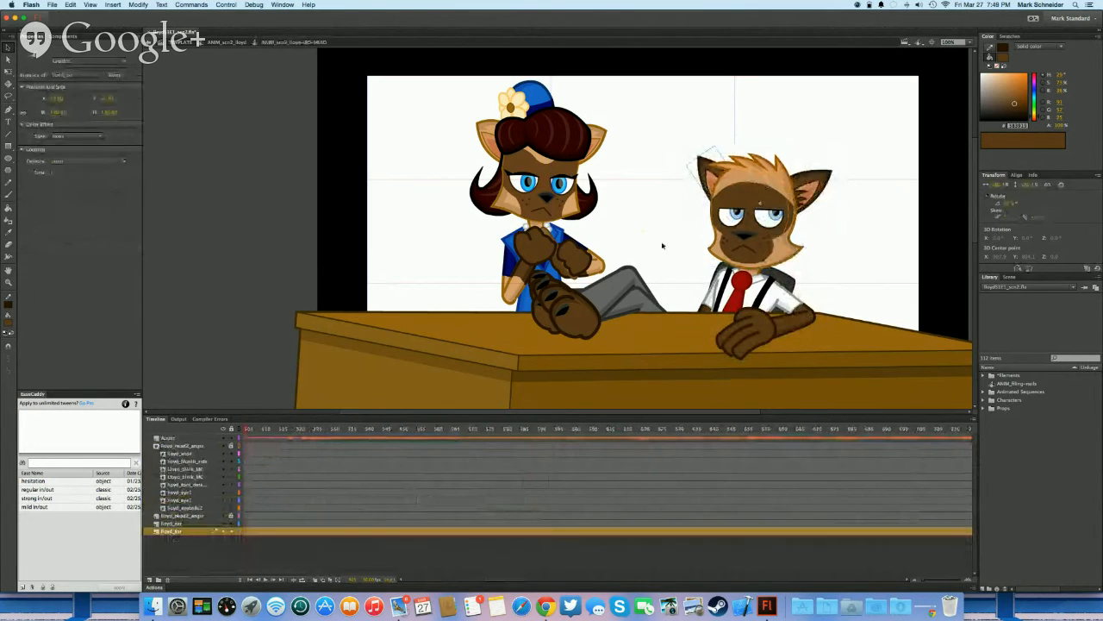
pyautogui.click(715, 148)
pyautogui.moveTo(715, 146); pyautogui.dragTo(701, 151)
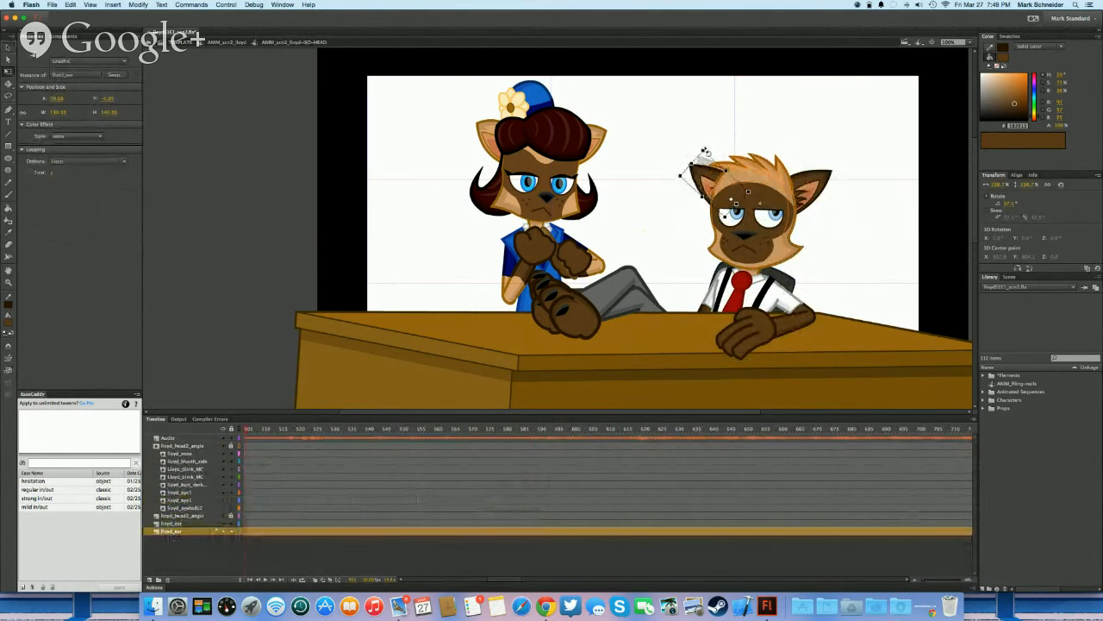
pyautogui.doubleClick(715, 128)
pyautogui.click(321, 502)
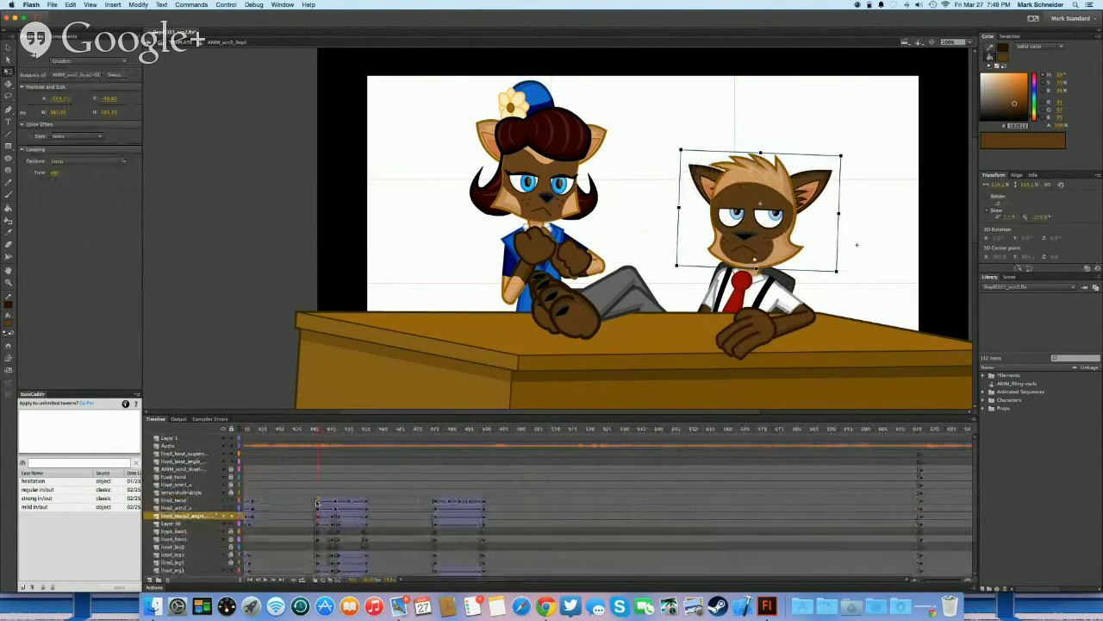
pyautogui.press('v')
pyautogui.press('Return')
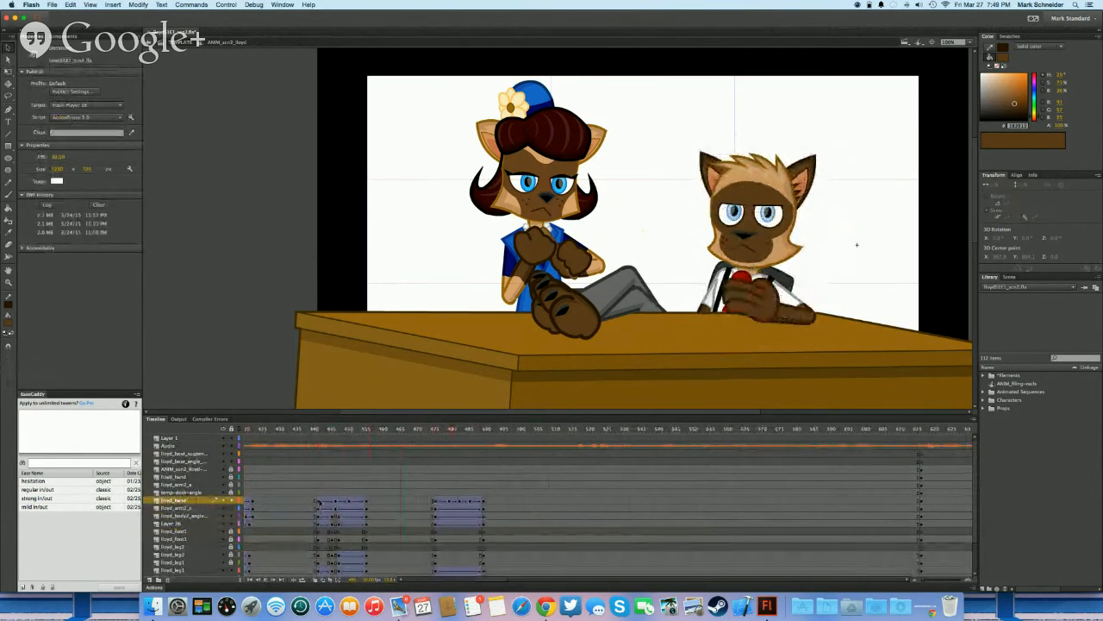
# Add keyframes on Lloyd's hand and arm layers just after frame 456 and rotate the raised arm and hand slightly outward one frame earlier
pyautogui.moveTo(325, 484); pyautogui.dragTo(385, 485)
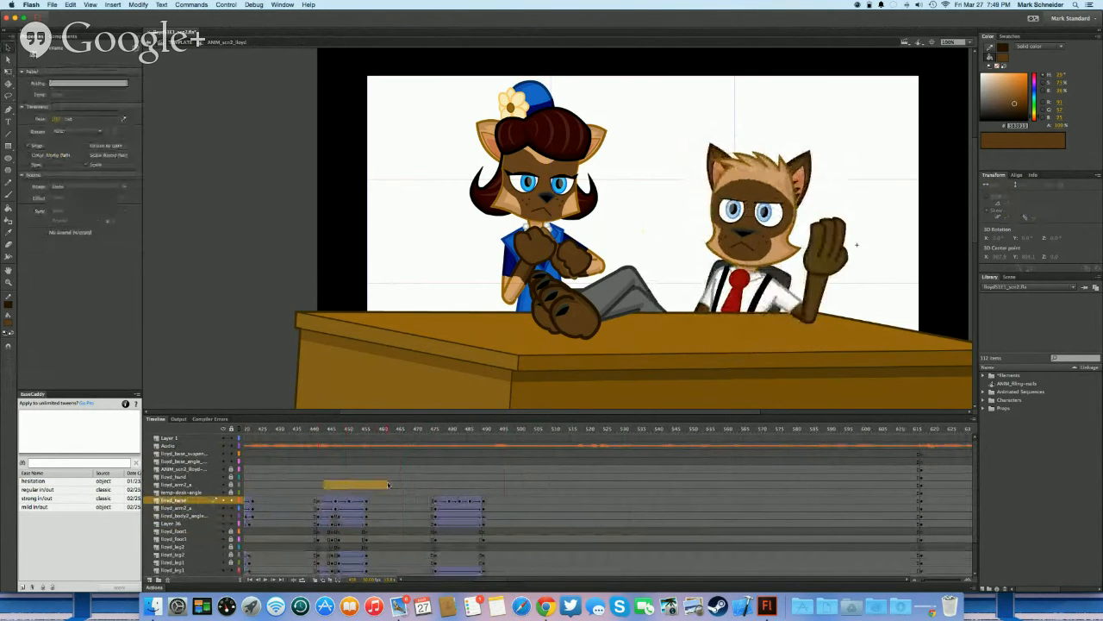
pyautogui.click(369, 500)
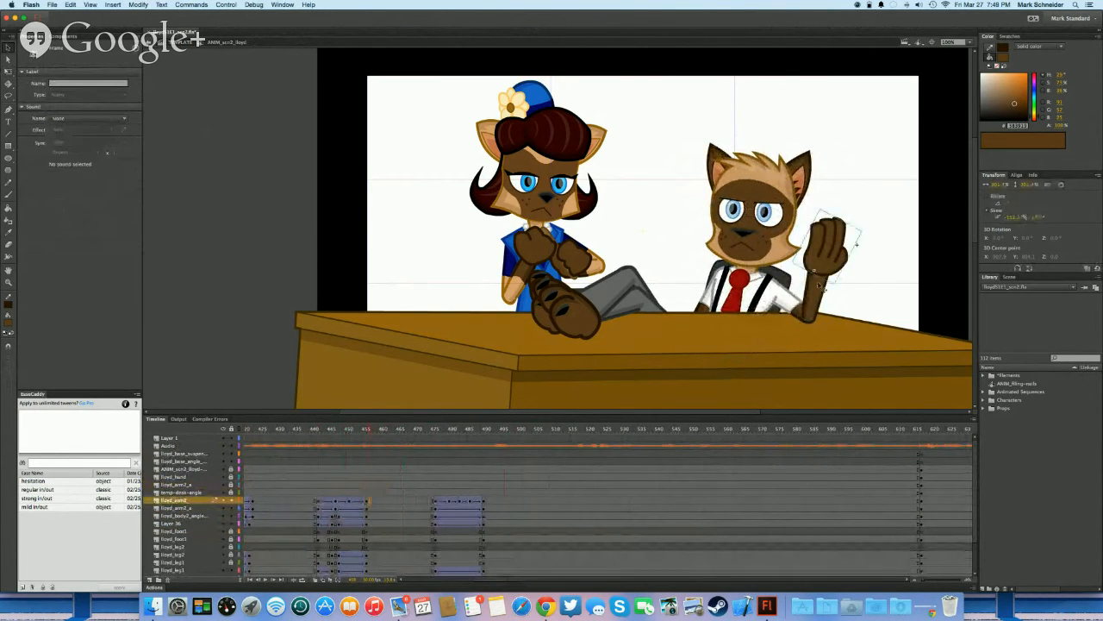
pyautogui.click(833, 257)
pyautogui.moveTo(372, 523); pyautogui.dragTo(371, 504)
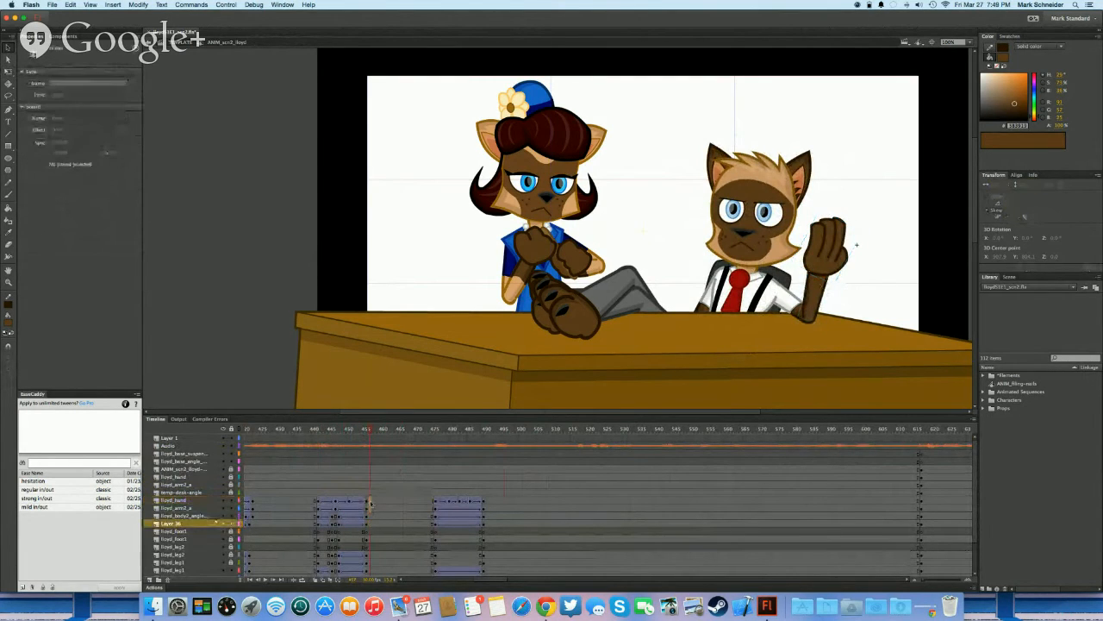
pyautogui.click(370, 507)
pyautogui.press('q')
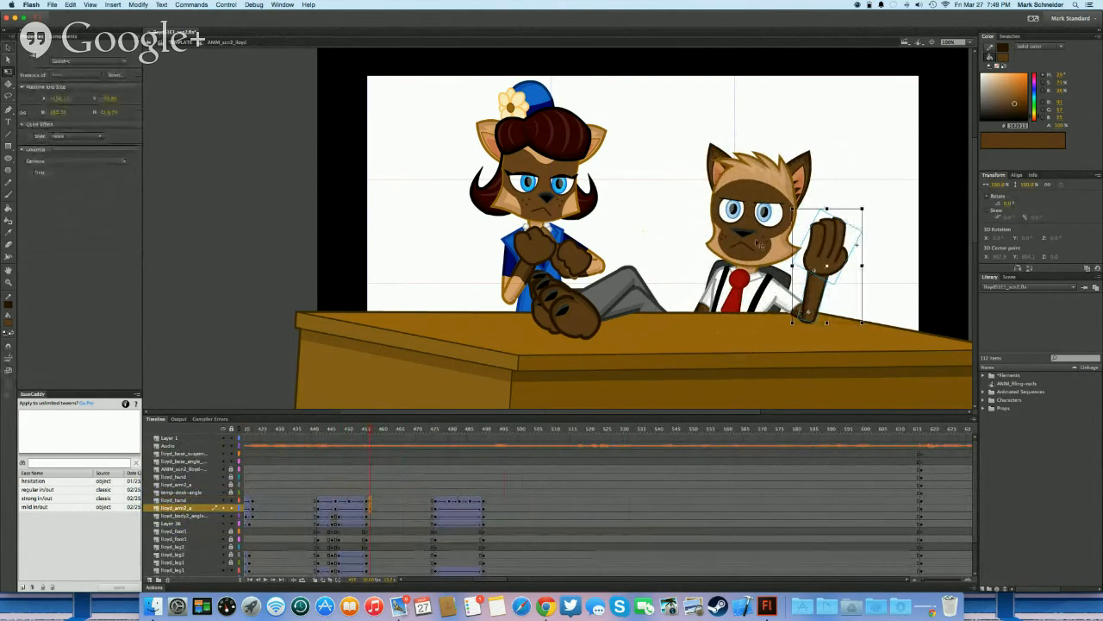
pyautogui.moveTo(367, 500); pyautogui.dragTo(367, 507)
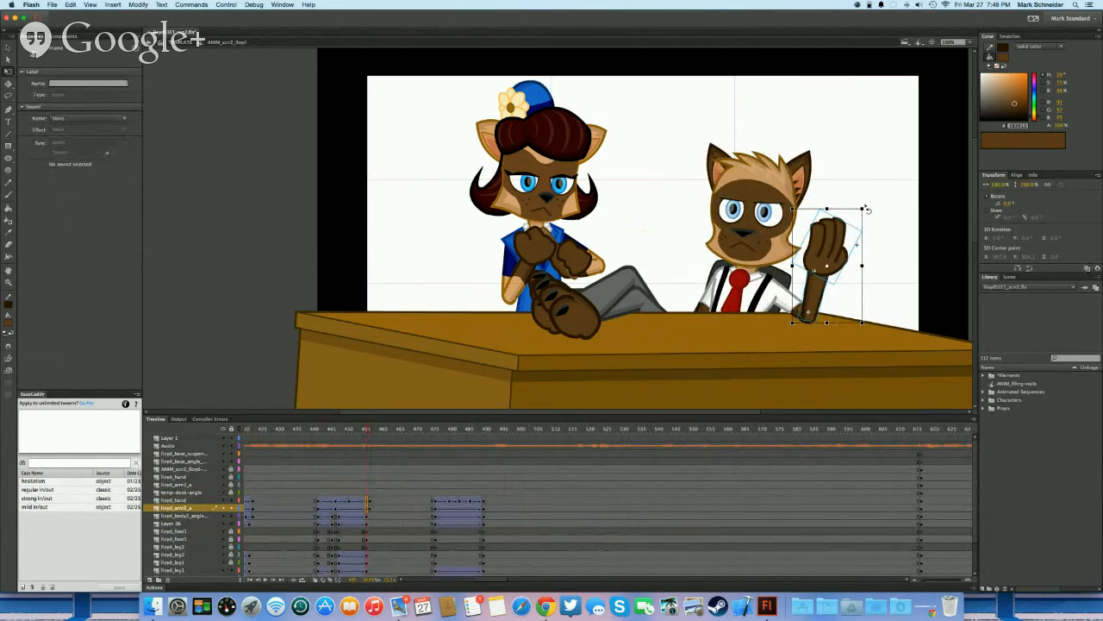
pyautogui.moveTo(868, 209); pyautogui.dragTo(867, 210)
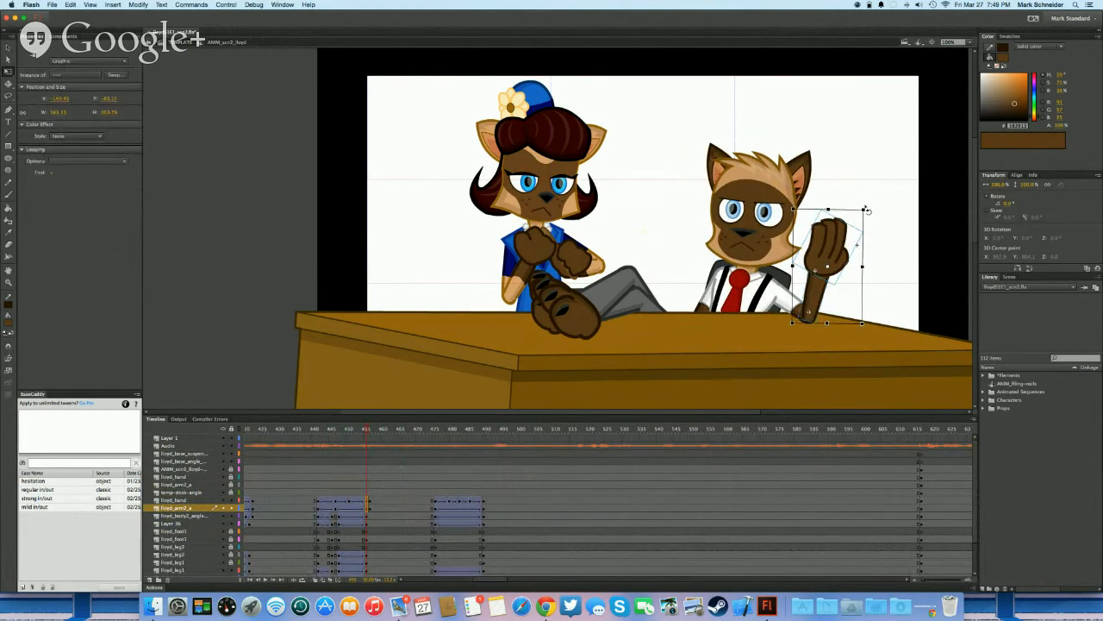
# Rotate Lloyd's raised hand slightly outward on the keyframe near frame 456 and play back the motion
pyautogui.click(831, 217)
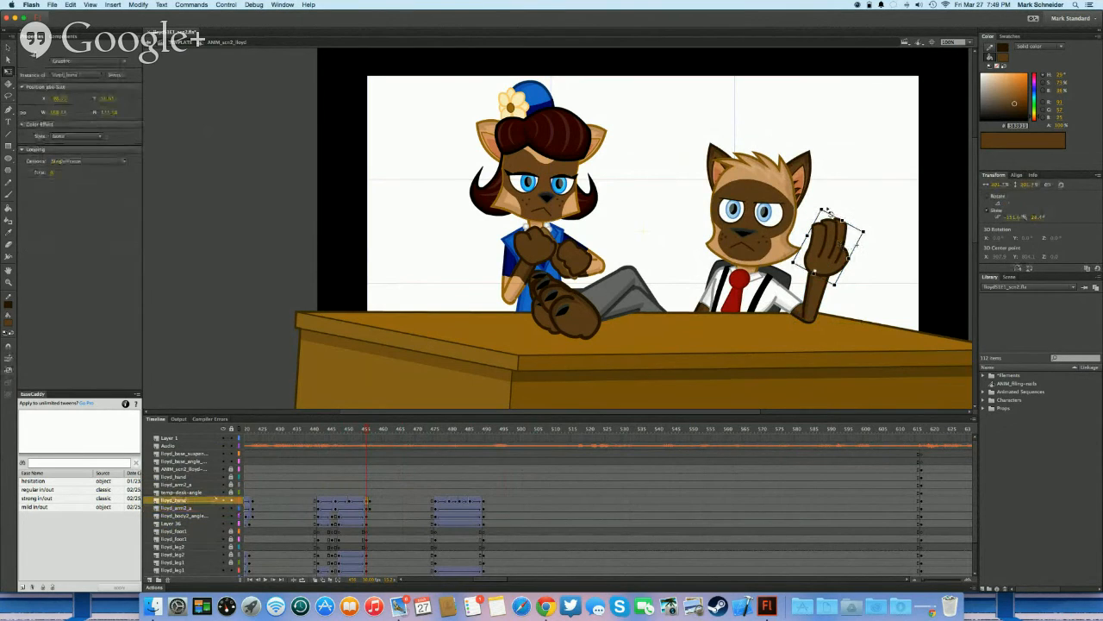
pyautogui.moveTo(830, 213); pyautogui.dragTo(832, 214)
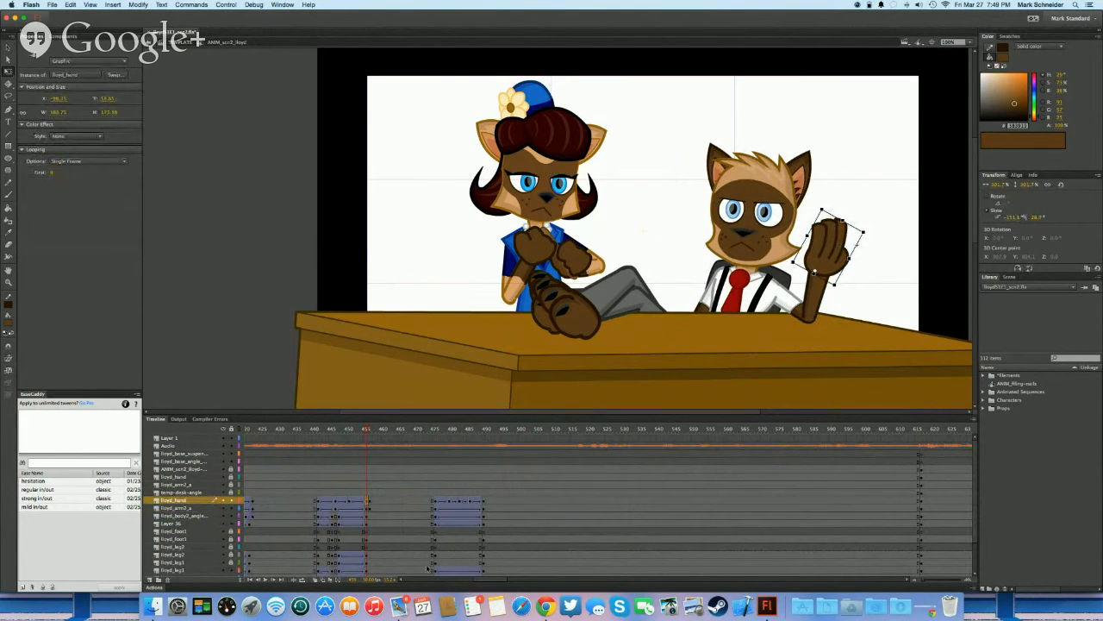
pyautogui.click(340, 492)
pyautogui.press('Return')
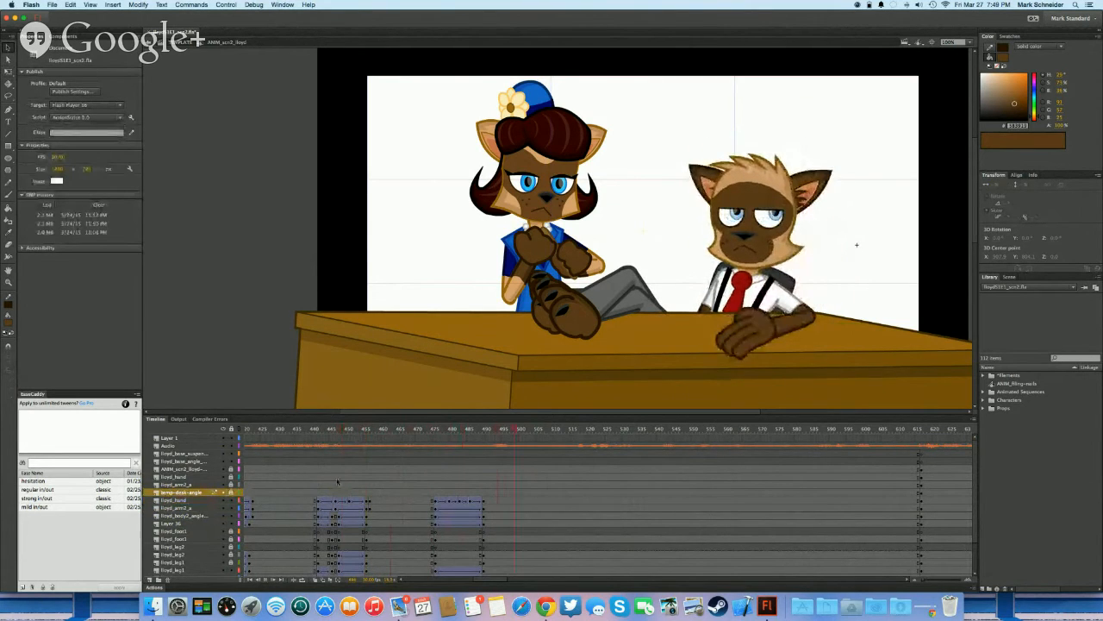
# Rotate Lloyd's raised hand slightly at the start of the lowering move near frame 475 and play it back
pyautogui.moveTo(343, 477); pyautogui.dragTo(433, 484)
pyautogui.click(435, 500)
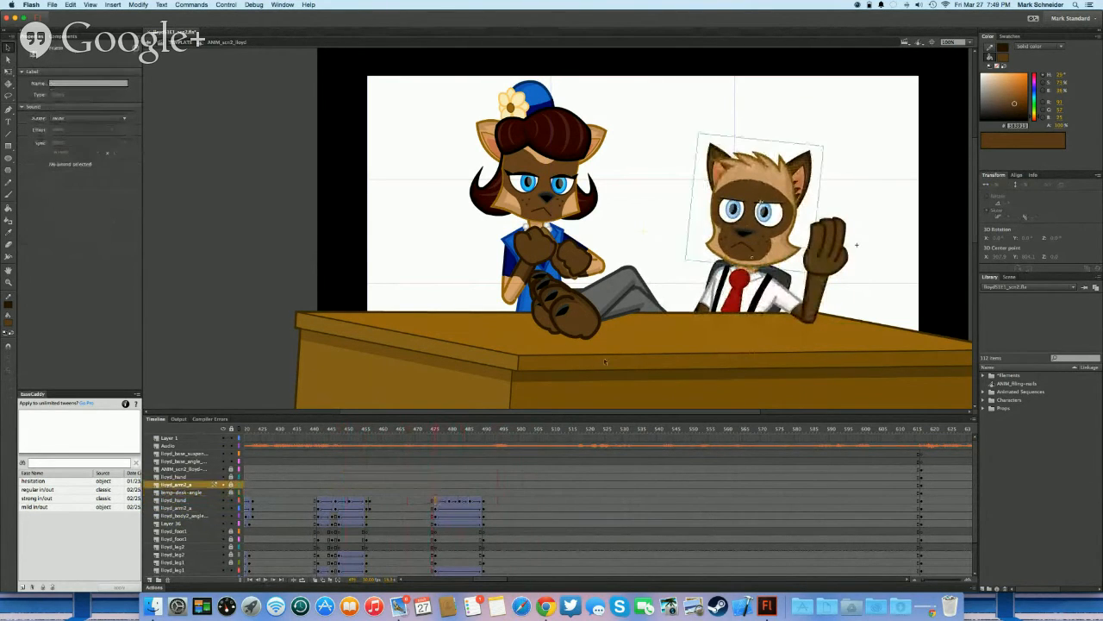
pyautogui.click(841, 271)
pyautogui.moveTo(871, 234); pyautogui.dragTo(873, 233)
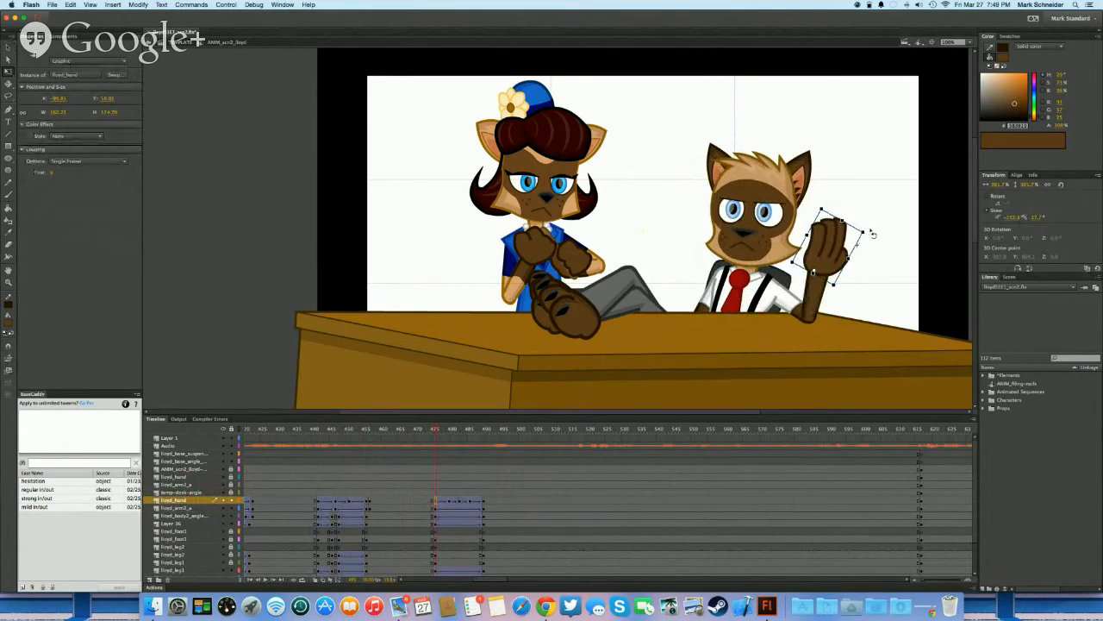
pyautogui.click(423, 478)
pyautogui.press('Return')
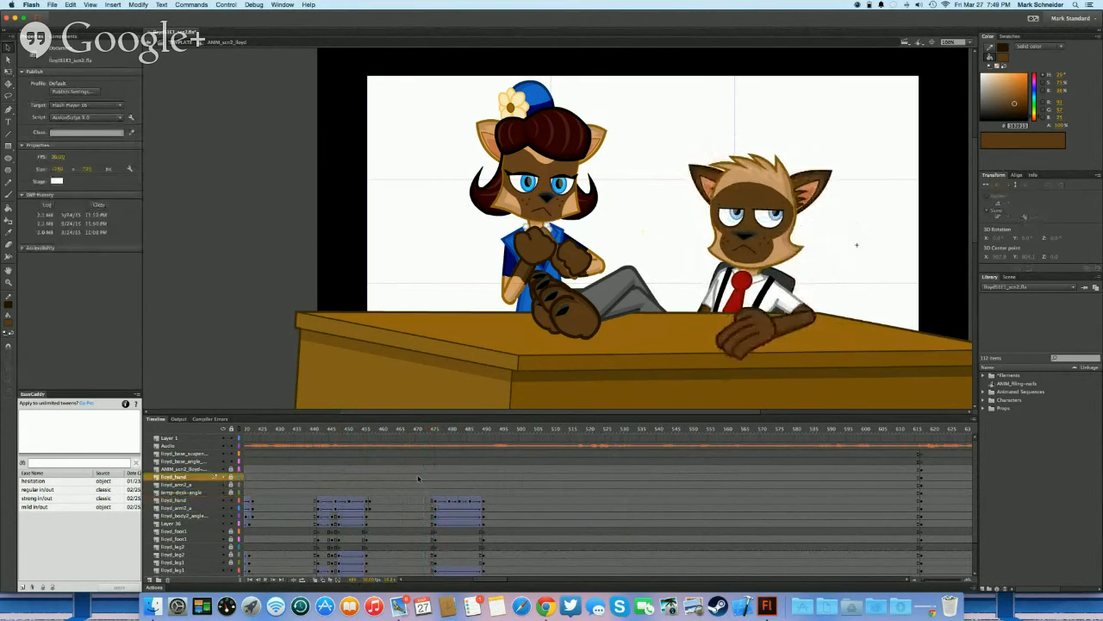
# Rotate Lloyd's raised arm and hand together slightly outward on the keyframes near frame 475
pyautogui.click(419, 478)
pyautogui.click(418, 484)
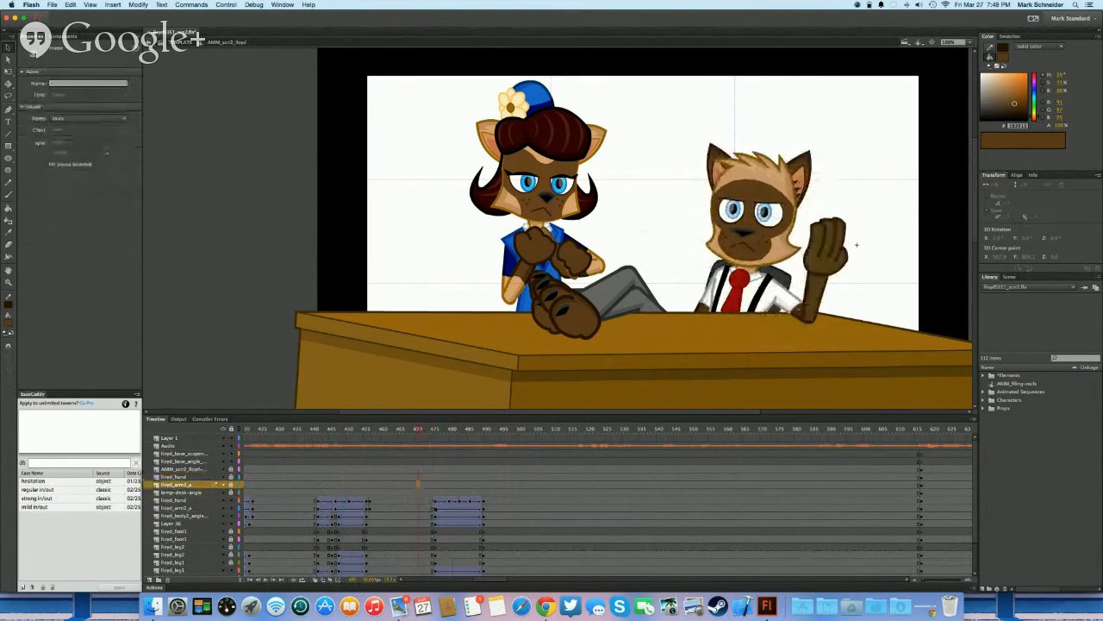
pyautogui.click(435, 508)
pyautogui.click(849, 226)
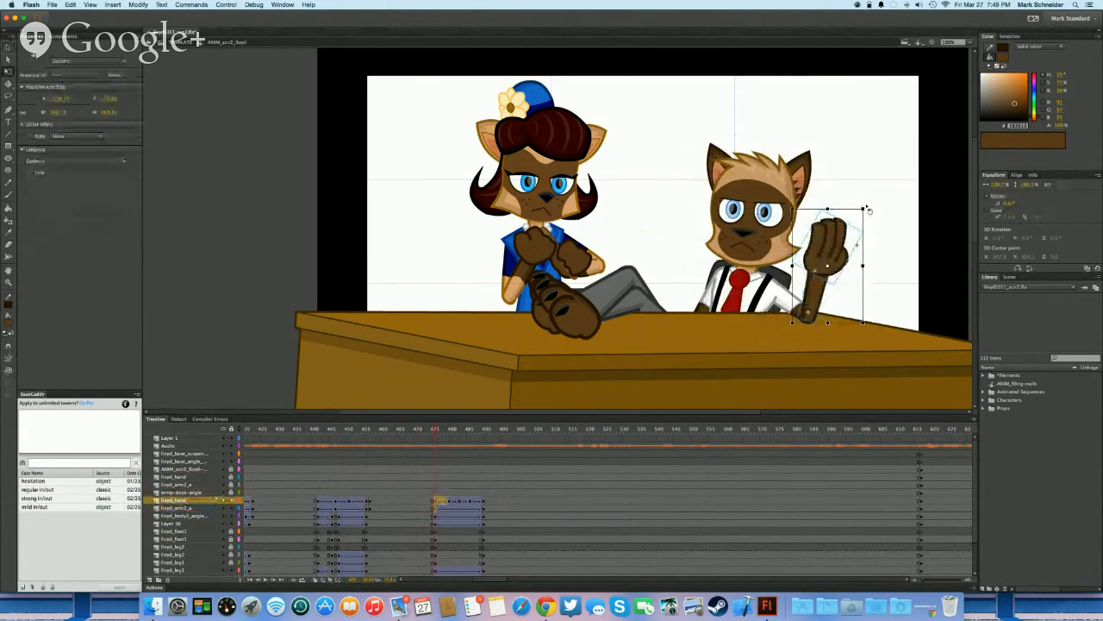
pyautogui.moveTo(872, 210); pyautogui.dragTo(877, 215)
pyautogui.press('v')
pyautogui.click(590, 389)
# Play back and scrub Lloyd's arm raise and lowering between about frames 435 and 490 to examine the timing
pyautogui.click(419, 484)
pyautogui.press('Return')
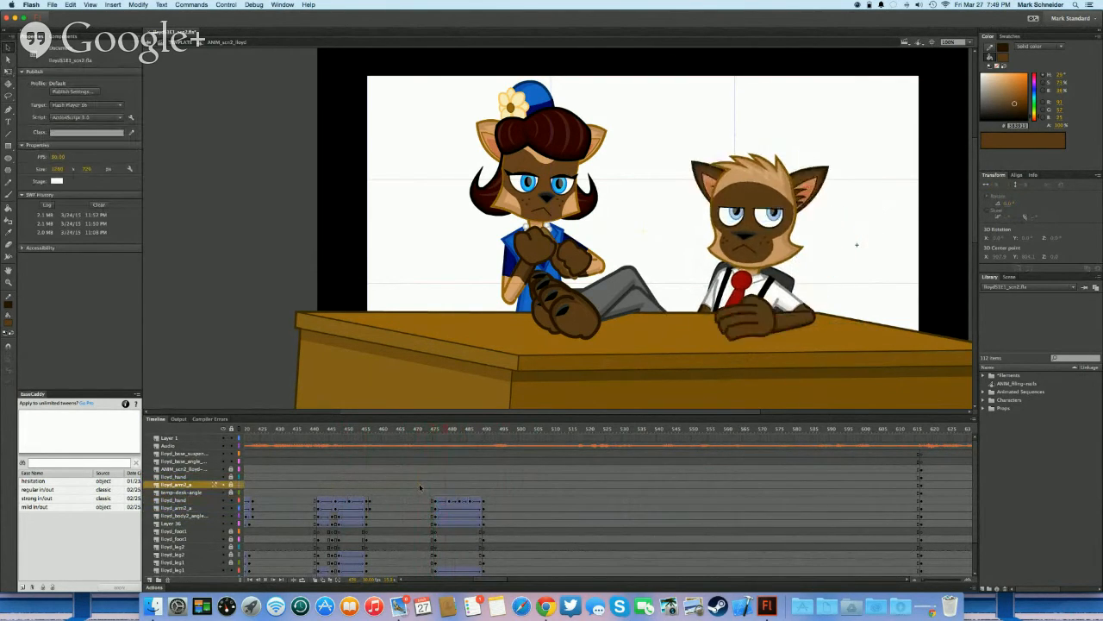
pyautogui.click(371, 484)
pyautogui.moveTo(450, 484); pyautogui.dragTo(367, 485)
pyautogui.press('Return')
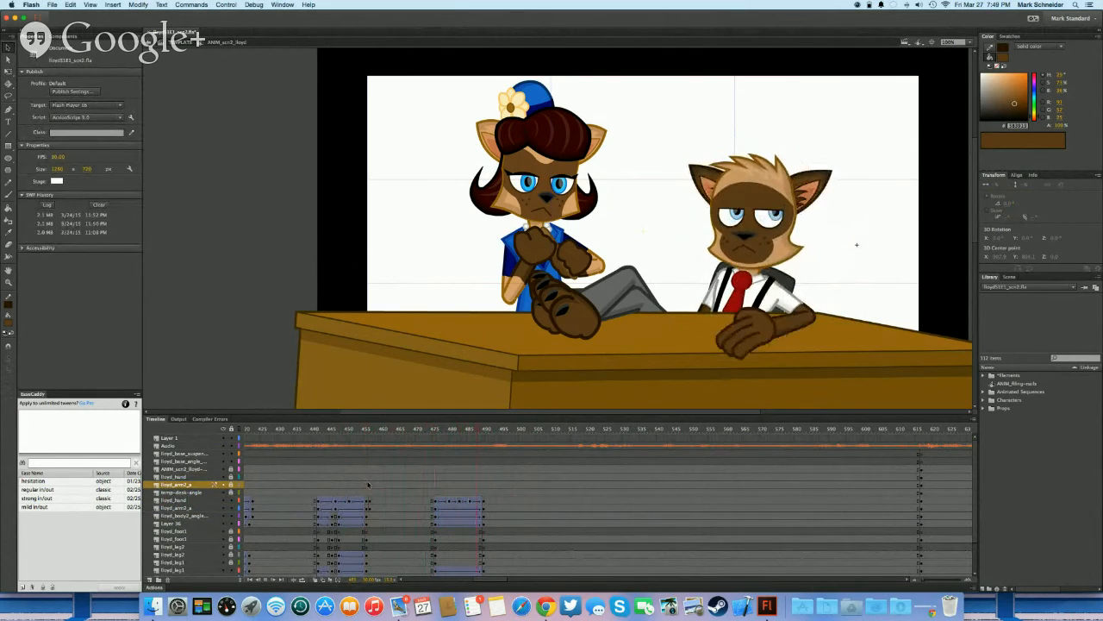
pyautogui.click(401, 486)
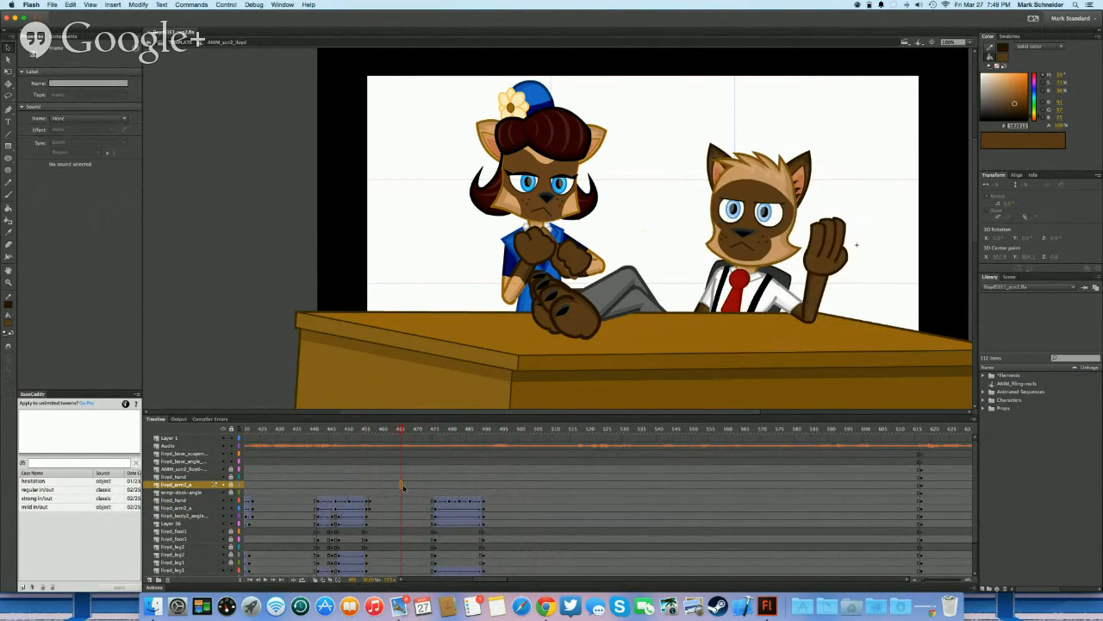
pyautogui.click(296, 429)
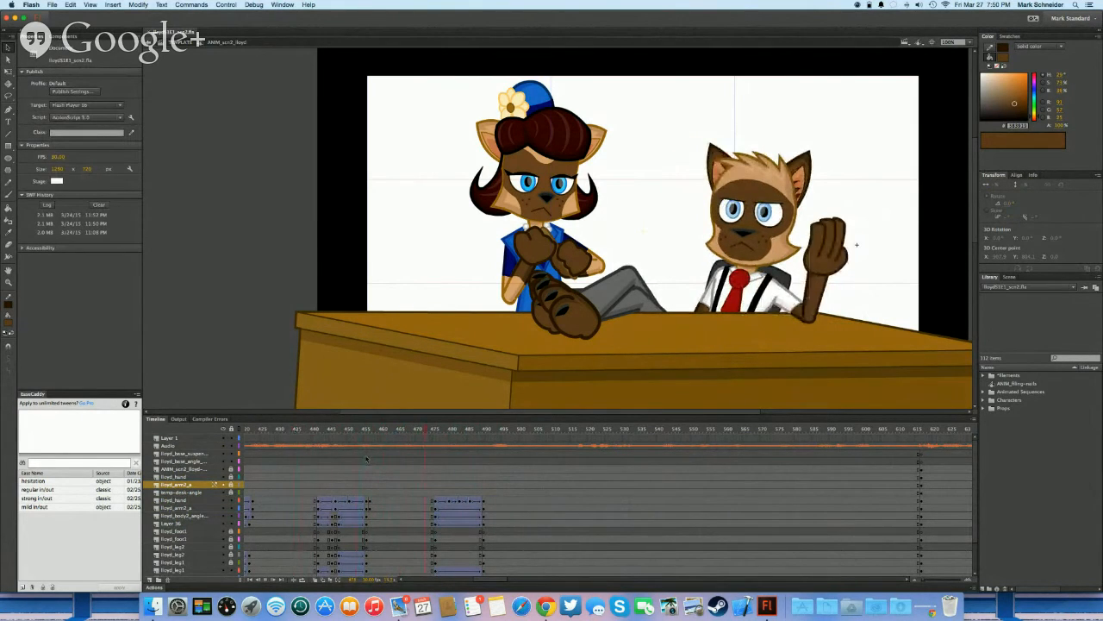
pyautogui.click(298, 508)
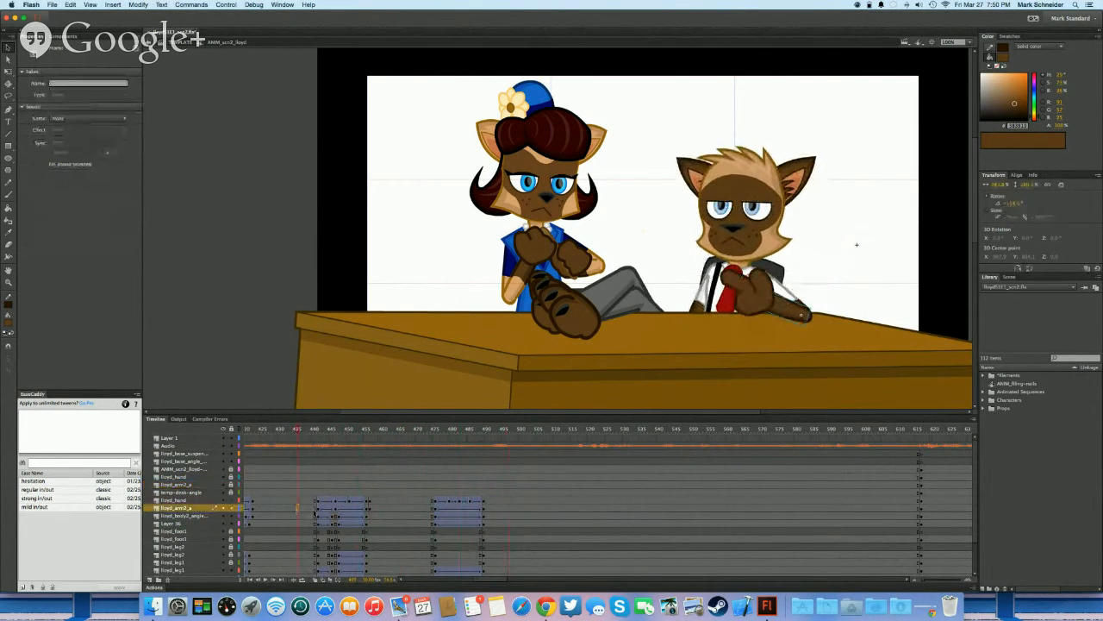
# Rotate Lloyd's right-side ear slightly outward in the head symbol's held pose between about frames 455 and 478
pyautogui.click(375, 508)
pyautogui.doubleClick(795, 188)
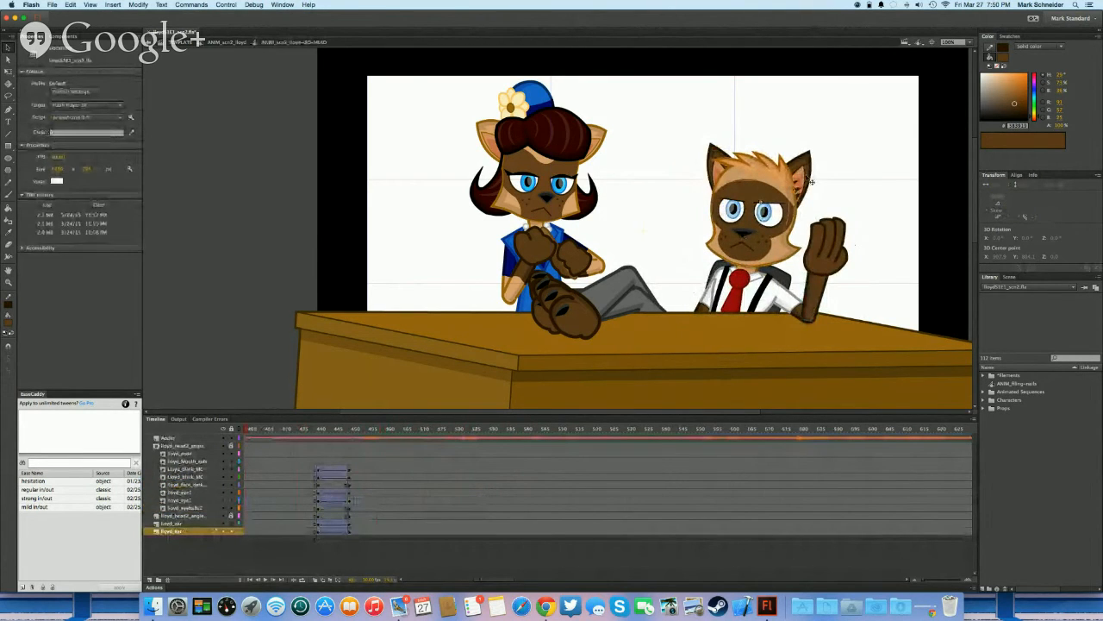
pyautogui.click(811, 182)
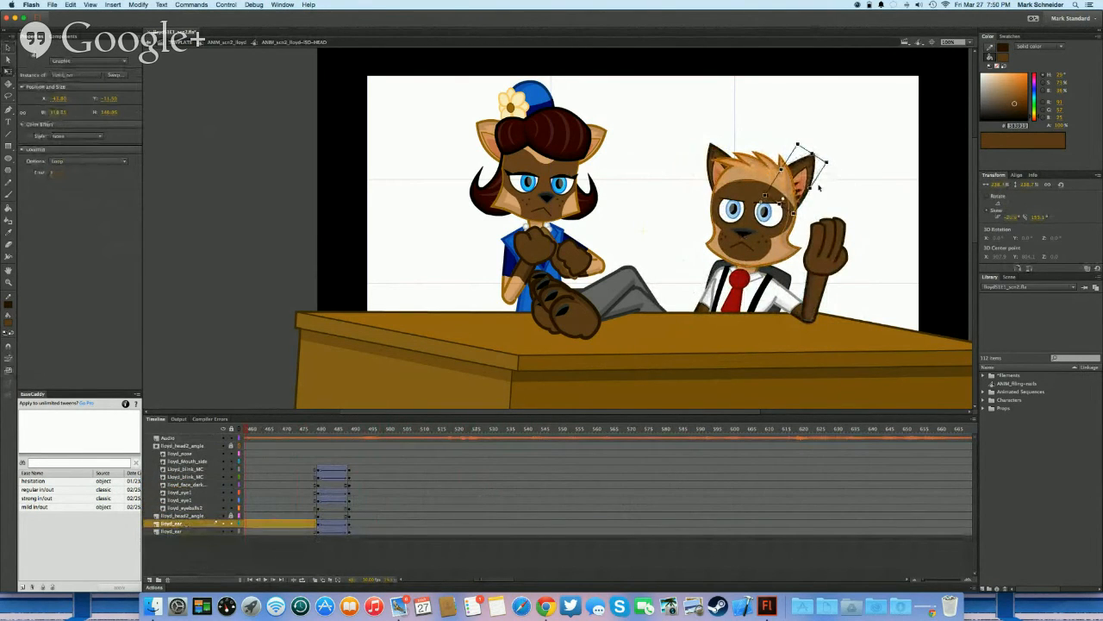
pyautogui.click(319, 524)
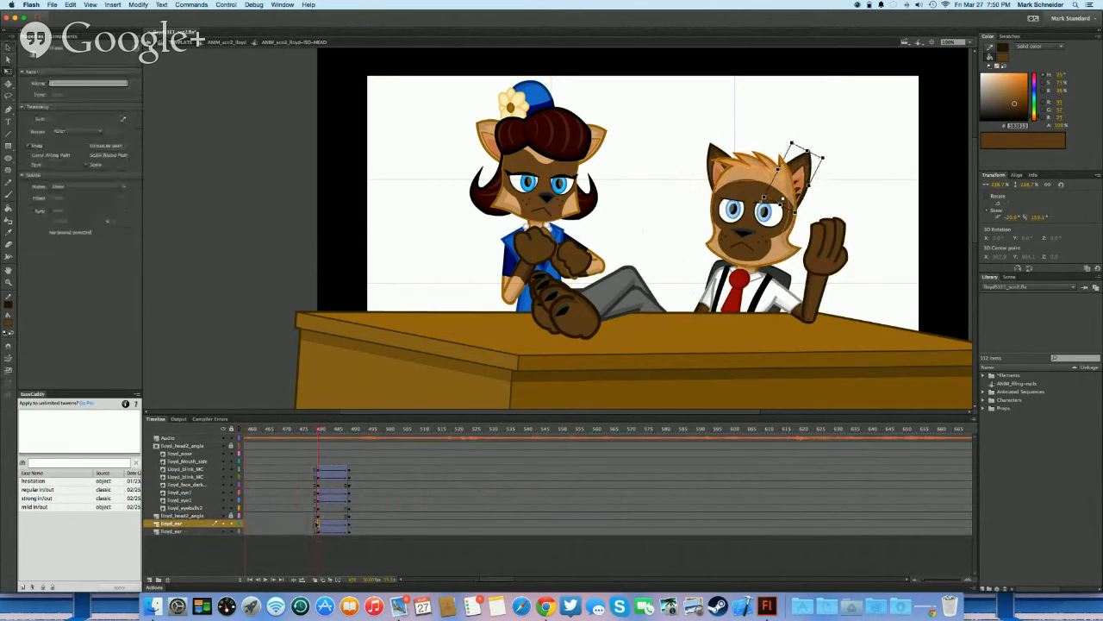
pyautogui.hscroll(-3, 341, 532)
pyautogui.hscroll(3, 341, 531)
# Examine both ear layers' held pose between about frames 454 and 479, then play back the motion on the body timeline
pyautogui.click(459, 532)
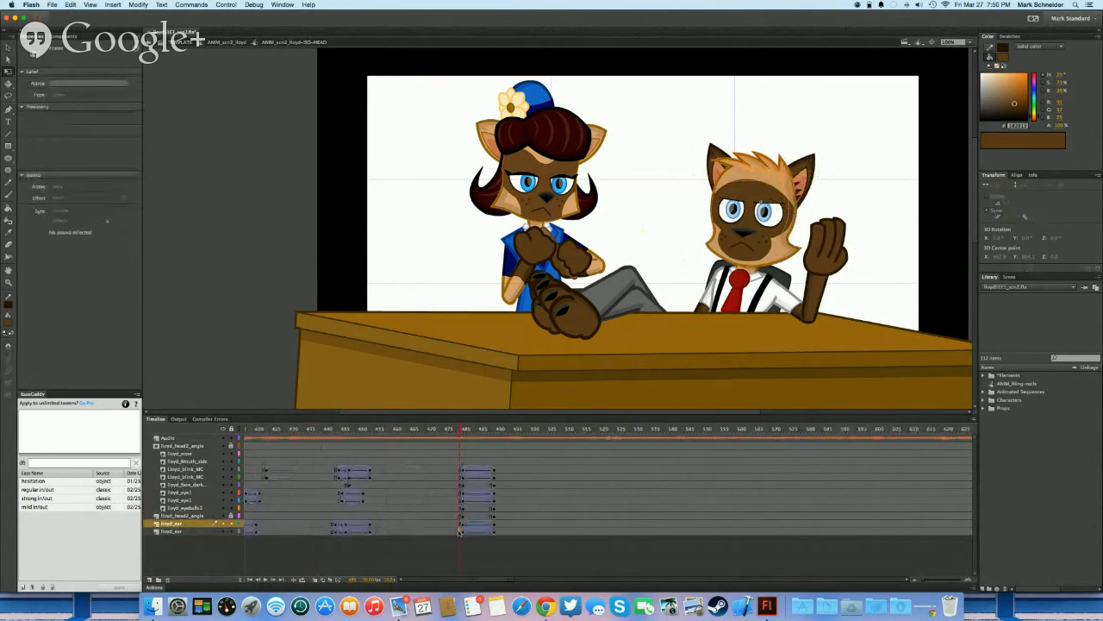
pyautogui.moveTo(468, 531); pyautogui.dragTo(408, 533)
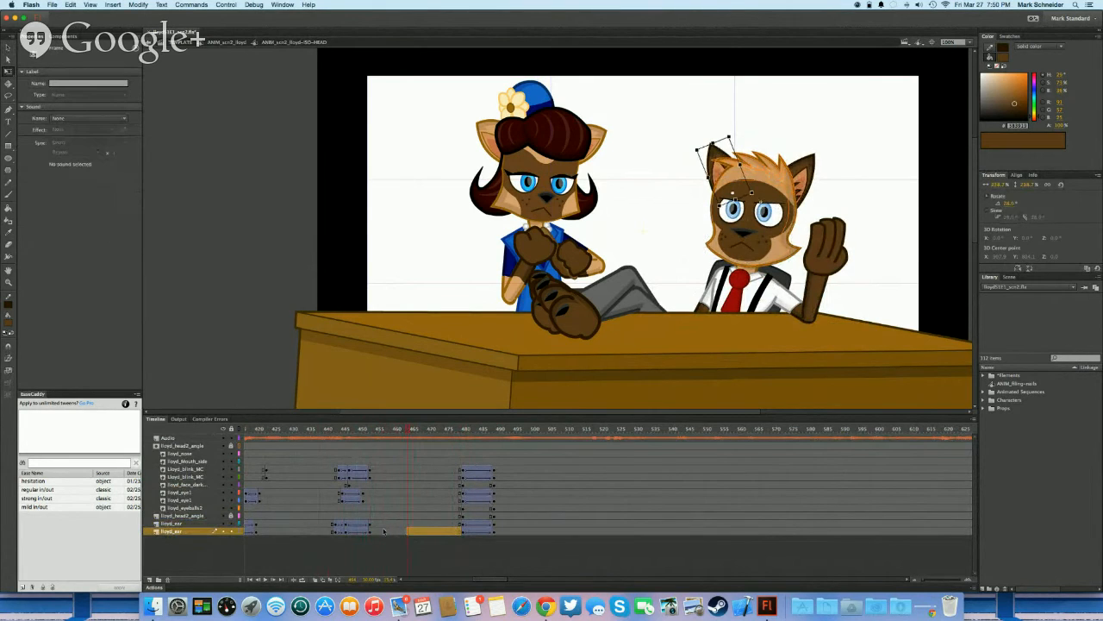
pyautogui.click(372, 525)
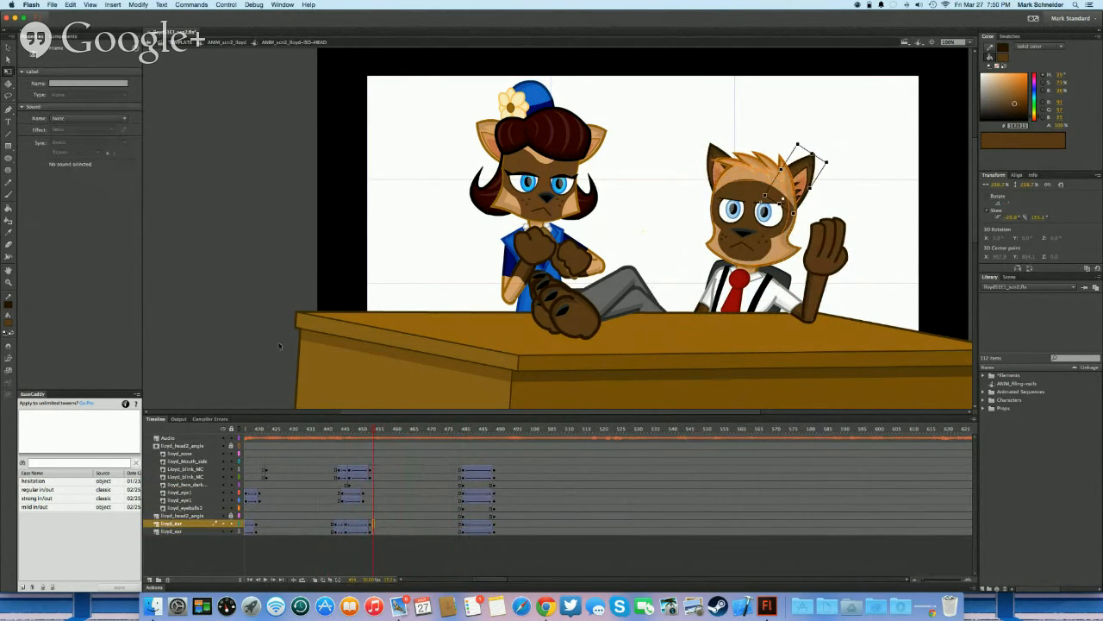
pyautogui.doubleClick(279, 345)
pyautogui.click(415, 508)
pyautogui.press('Return')
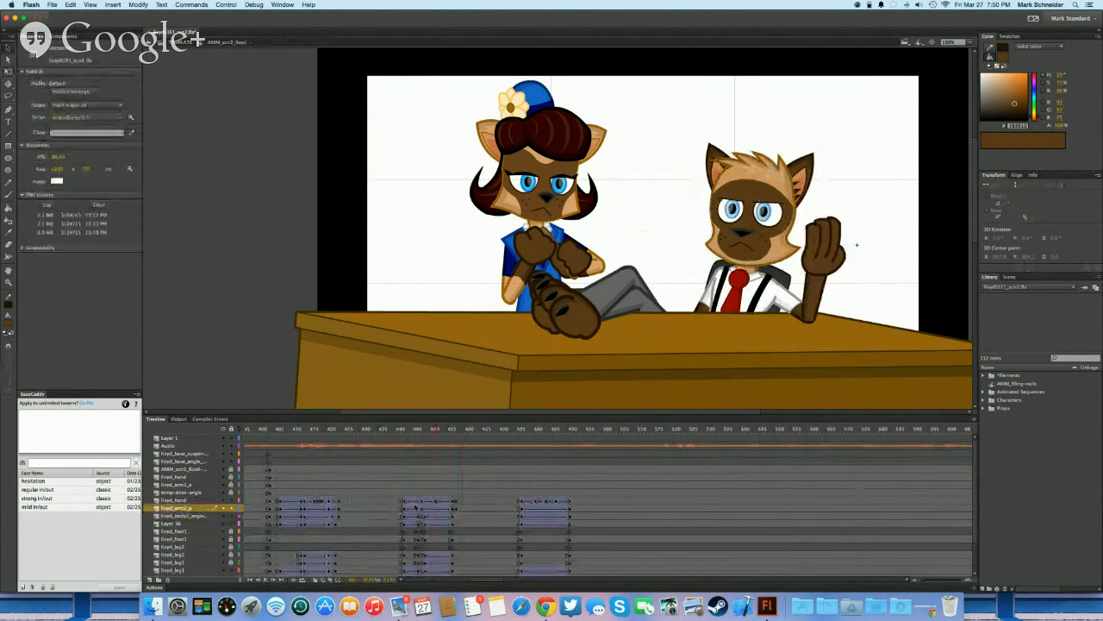
pyautogui.click(464, 502)
# Add keyframes on both ear layers in the head symbol near frame 454 and rotate Lloyd's right-side ear slightly upright one frame earlier
pyautogui.doubleClick(747, 212)
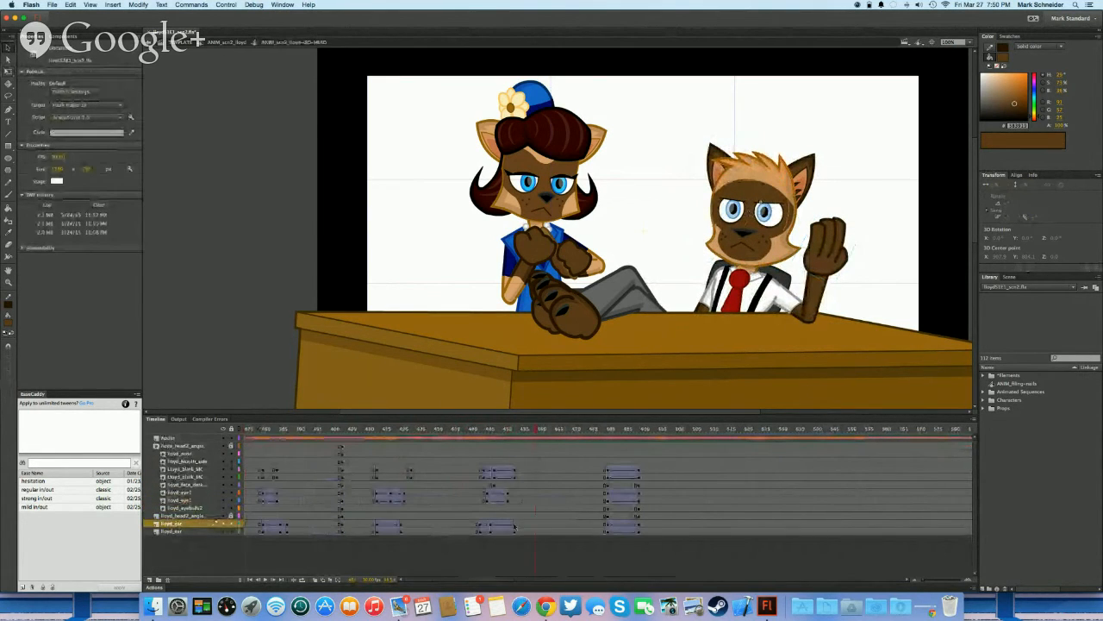
pyautogui.click(517, 531)
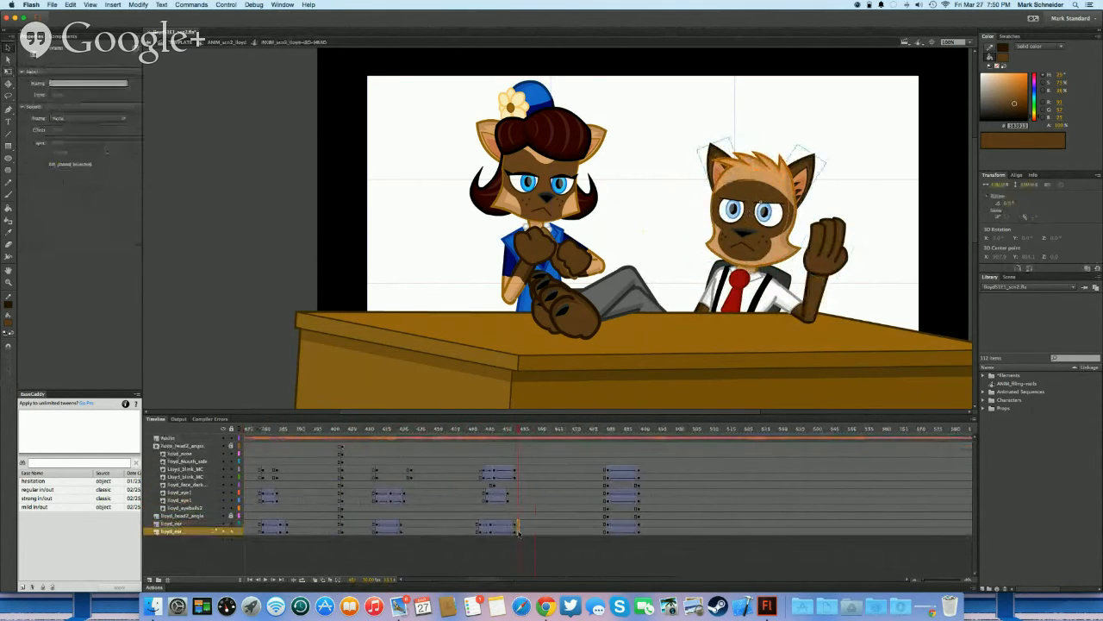
pyautogui.click(697, 148)
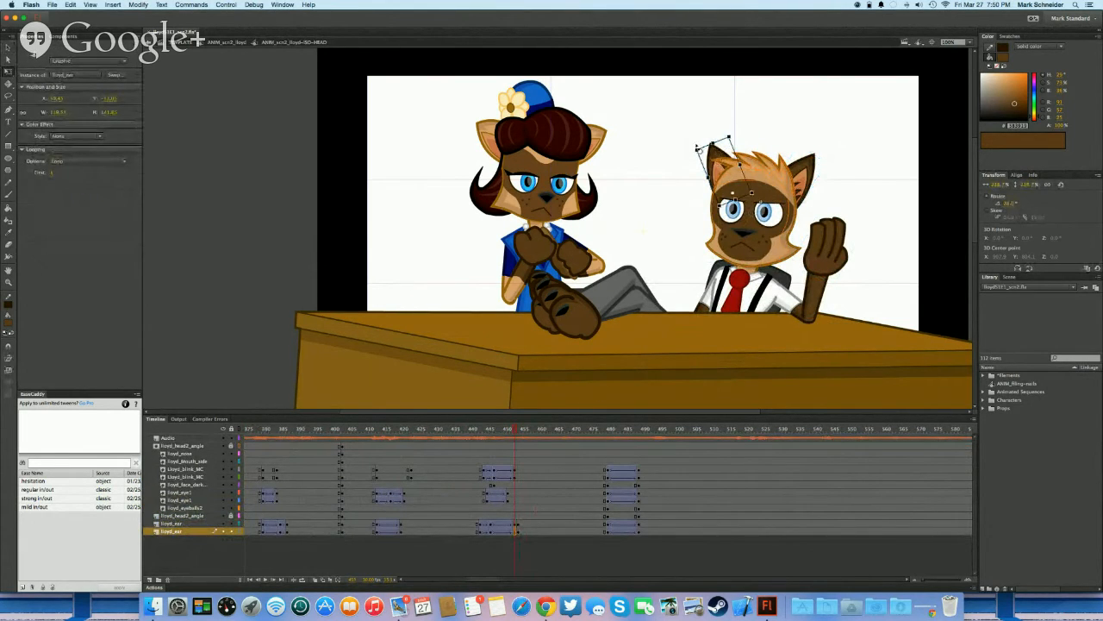
pyautogui.moveTo(697, 149); pyautogui.dragTo(697, 149)
pyautogui.press('super+z')
pyautogui.click(802, 171)
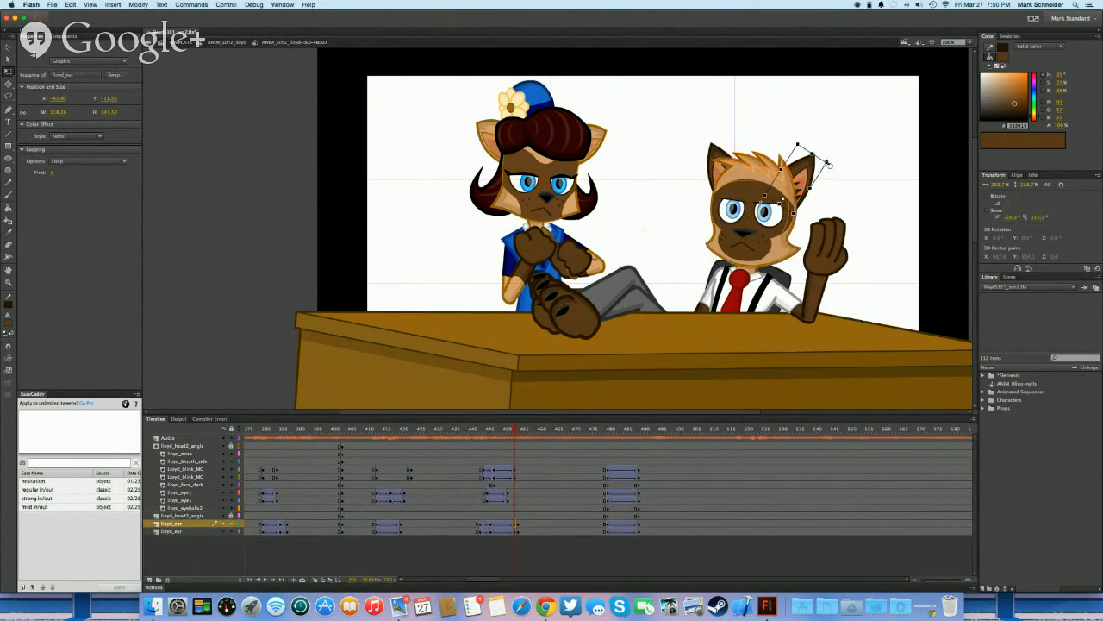
pyautogui.moveTo(827, 163); pyautogui.dragTo(826, 161)
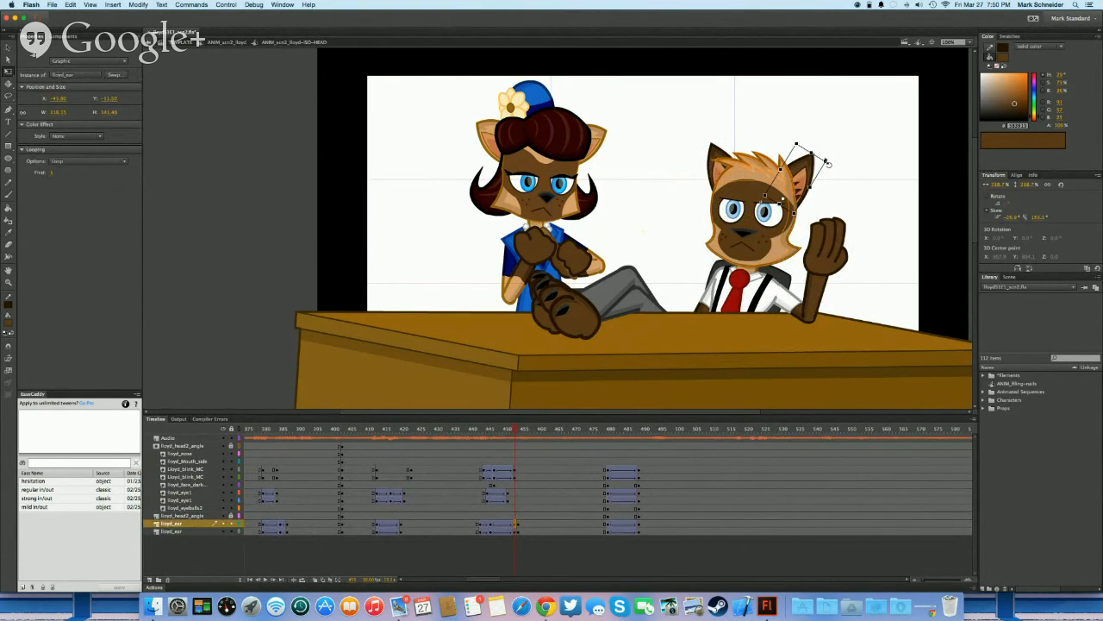
# Play back Lloyd's ear motion in the head symbol, return to the body timeline and play from about frame 440
pyautogui.click(484, 452)
pyautogui.press('Return')
pyautogui.press('Return')
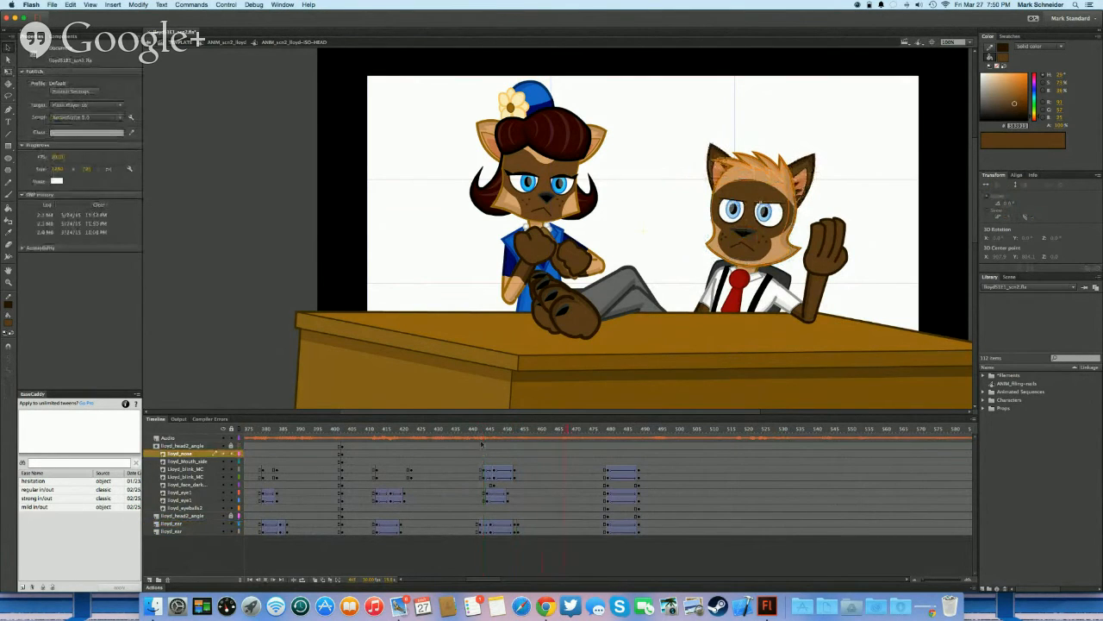
pyautogui.press('v')
pyautogui.doubleClick(323, 276)
pyautogui.click(332, 480)
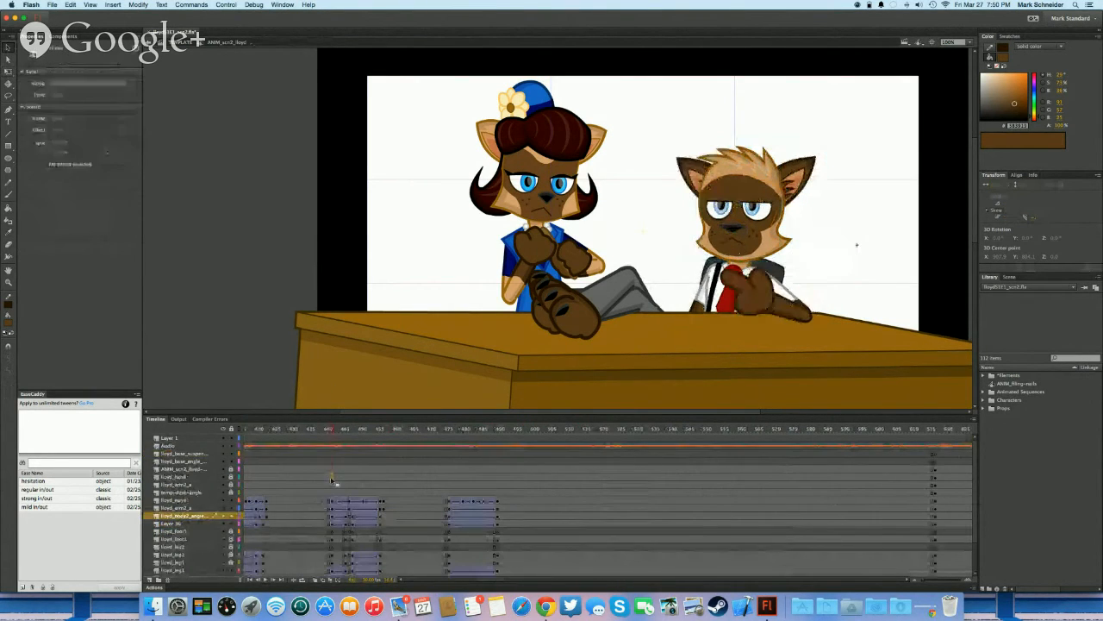
pyautogui.press('Return')
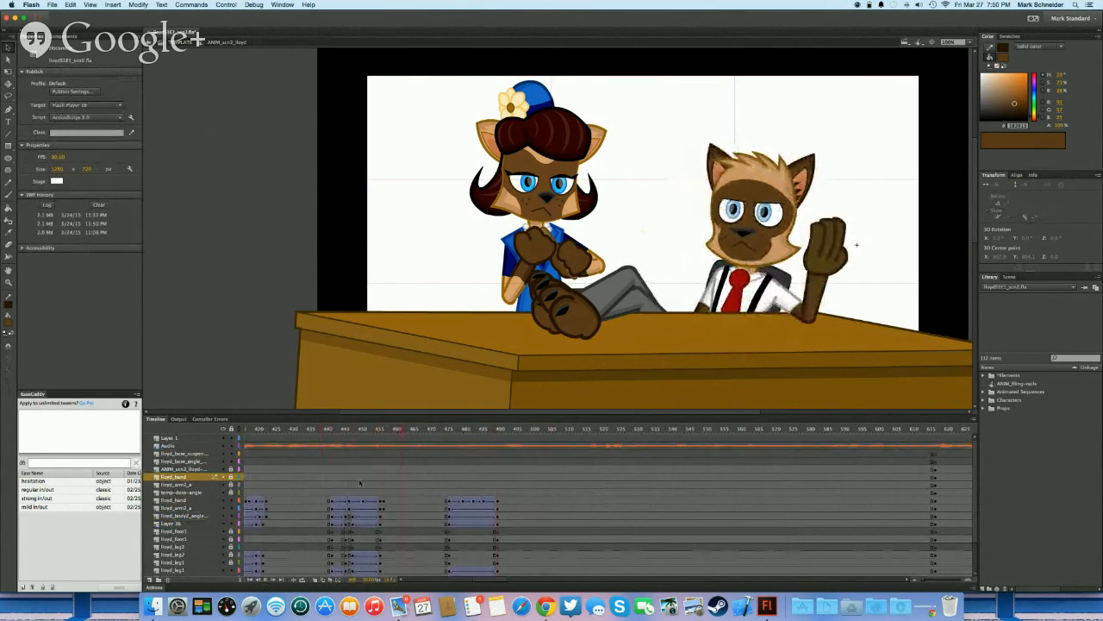
# Return to the main scene timeline and play the desk shot from about frame 290 through the cut to the storyboard
pyautogui.doubleClick(263, 371)
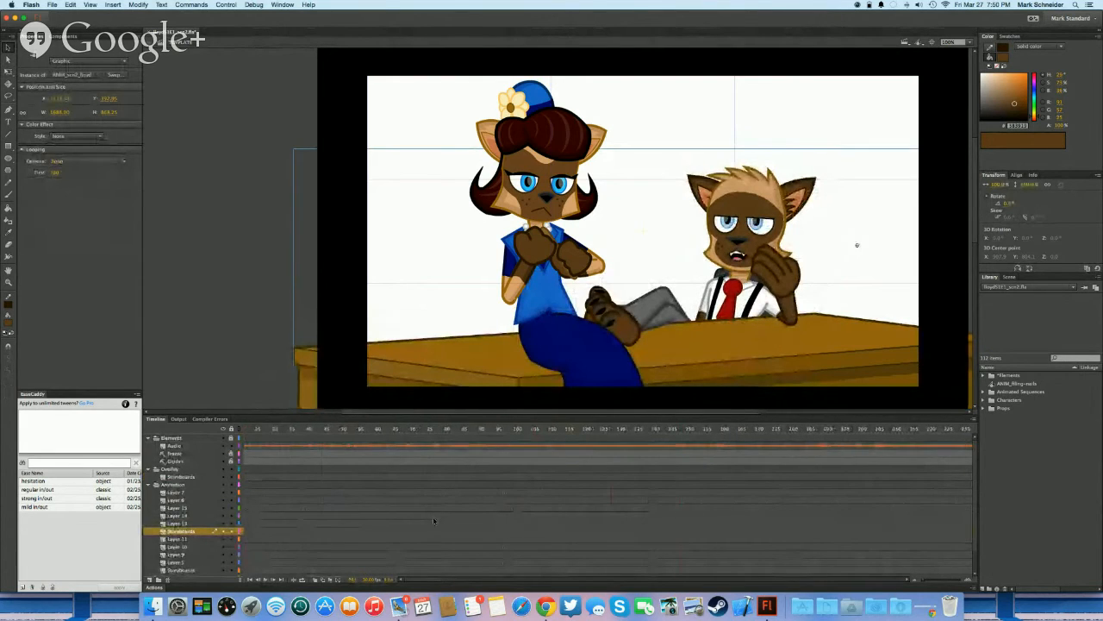
pyautogui.hscroll(8, 434, 519)
pyautogui.hscroll(-2, 435, 521)
pyautogui.hscroll(1, 422, 517)
pyautogui.click(340, 508)
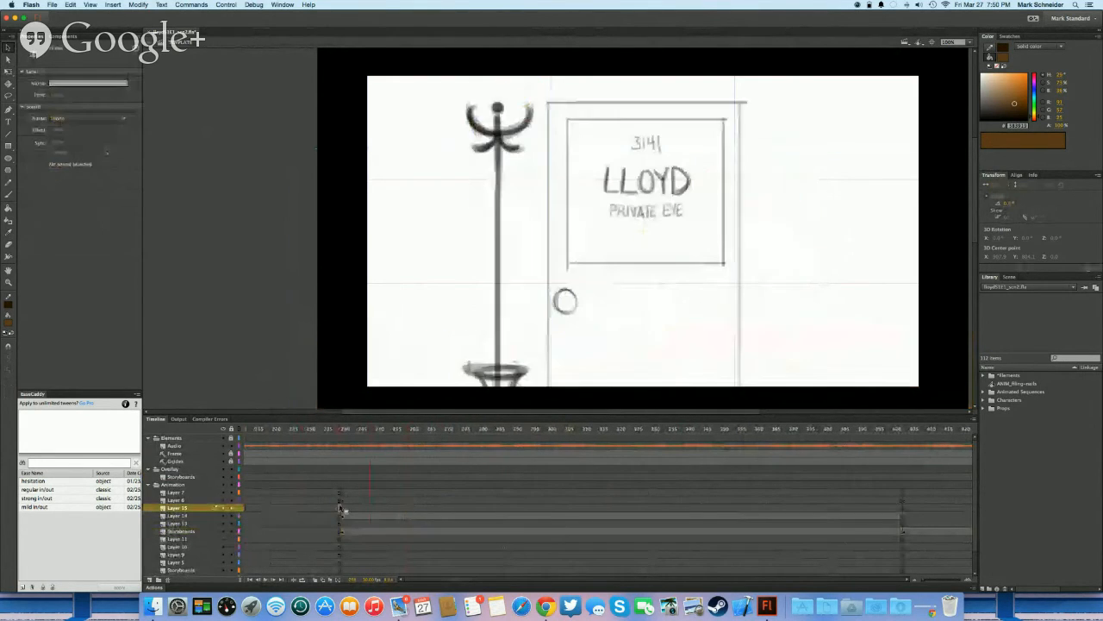
pyautogui.press('Return')
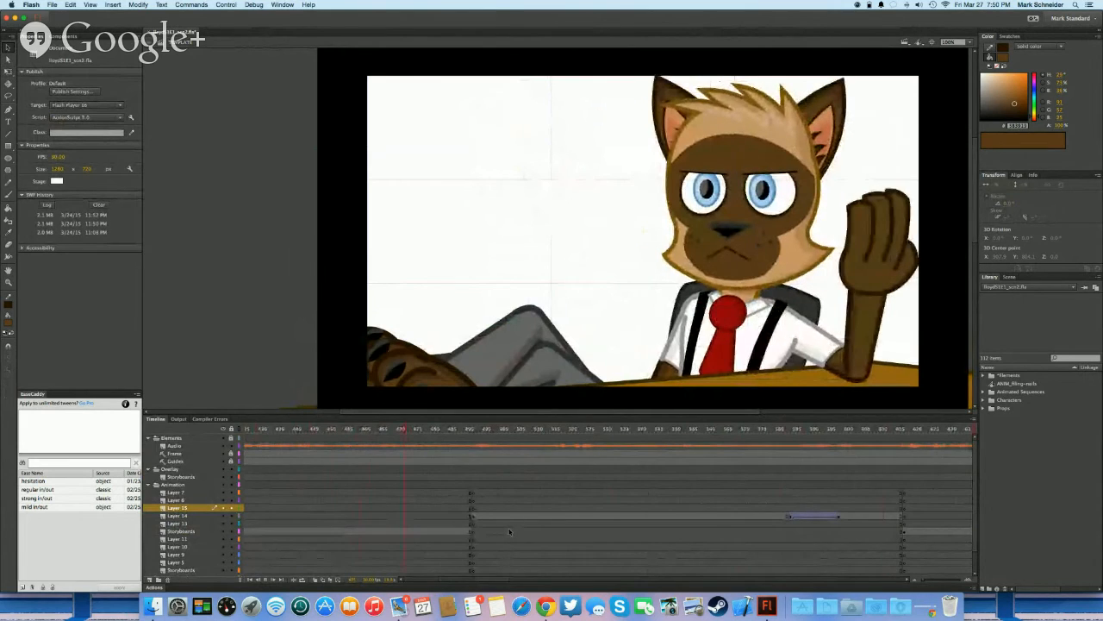
pyautogui.click(508, 530)
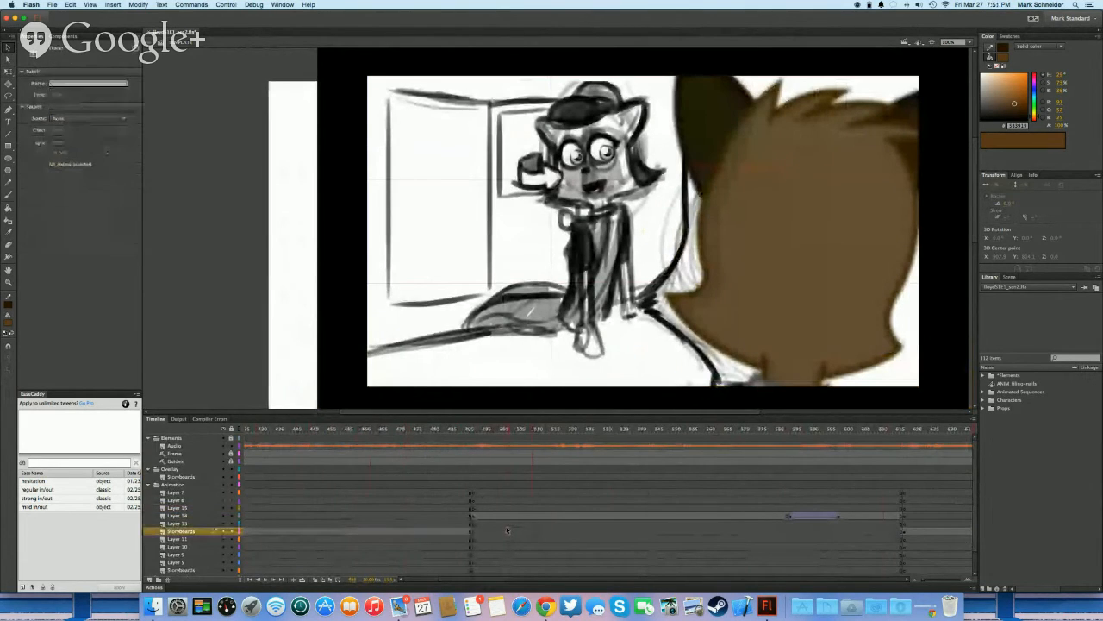
pyautogui.click(51, 4)
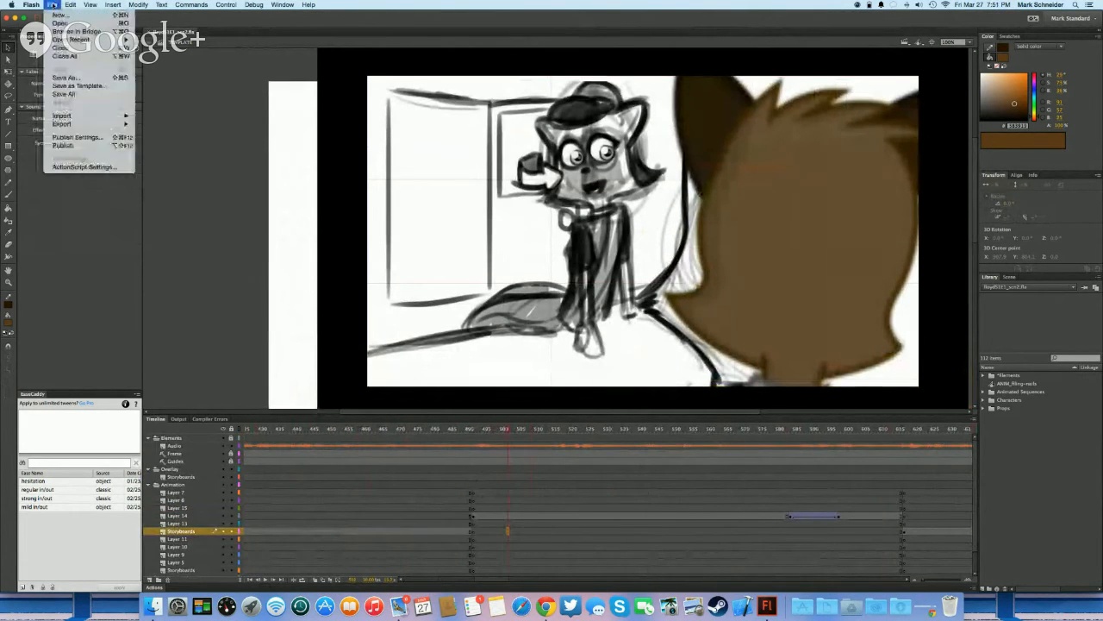
pyautogui.moveTo(107, 123)
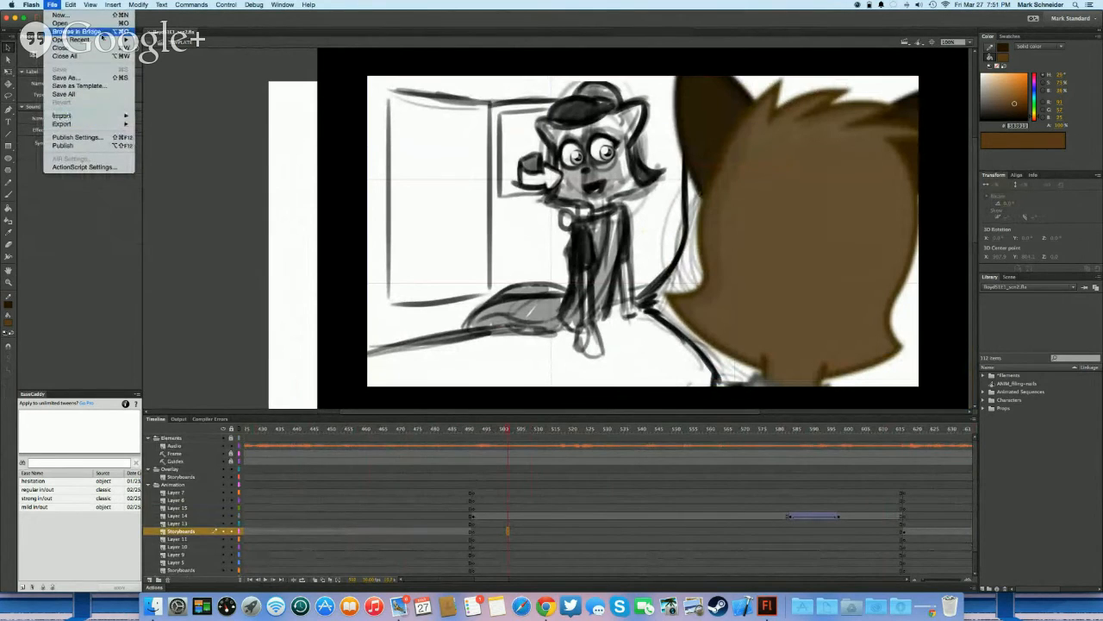
pyautogui.moveTo(101, 41)
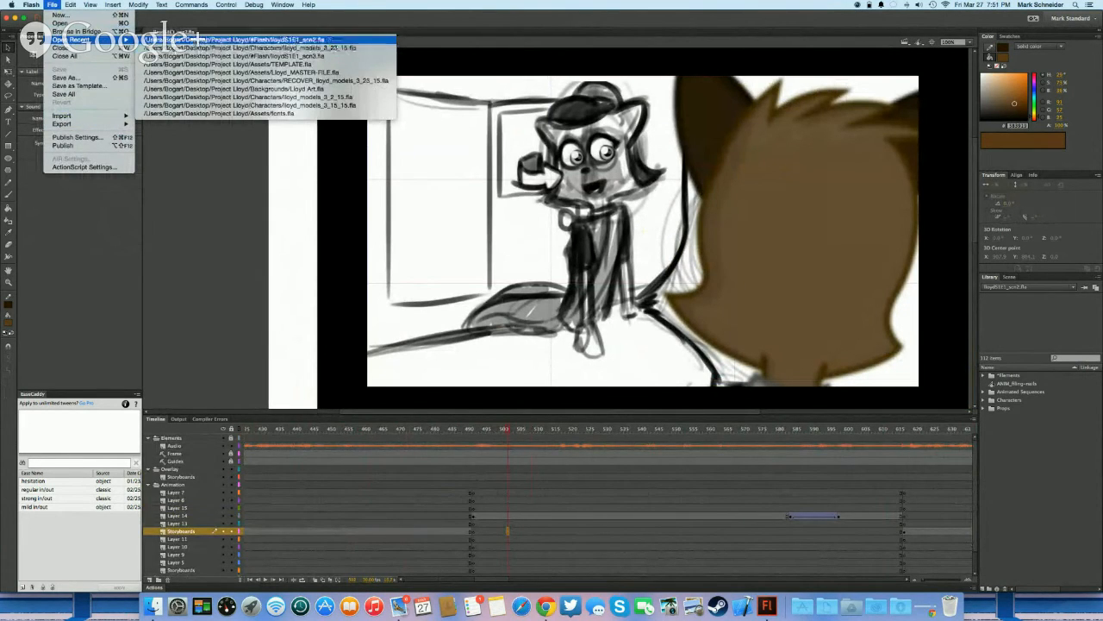
pyautogui.click(193, 40)
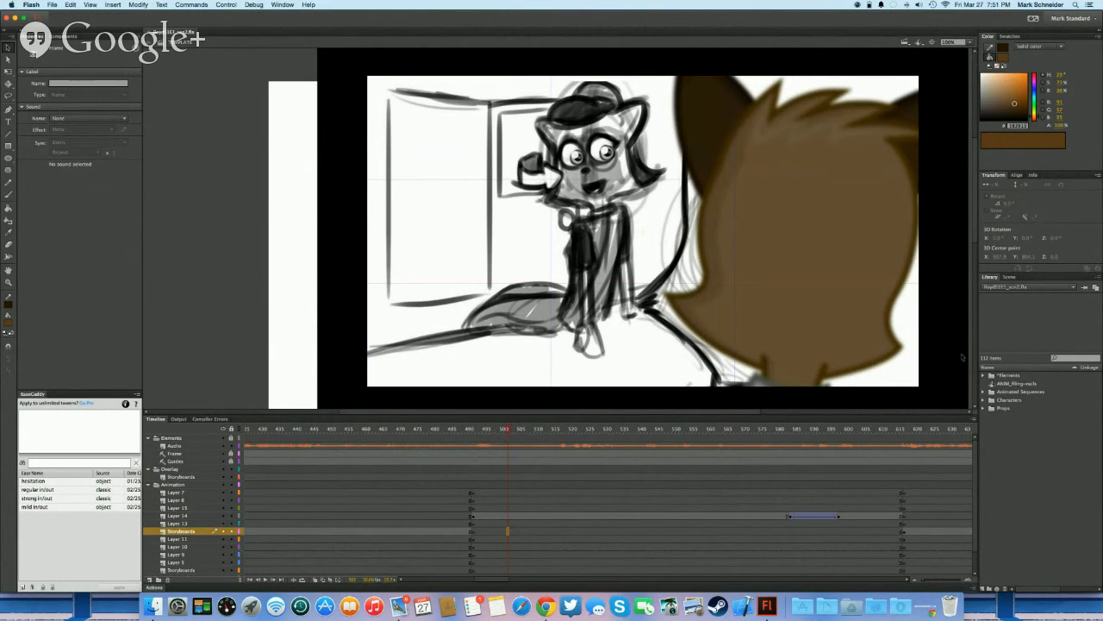
pyautogui.moveTo(1010, 387); pyautogui.dragTo(1010, 392)
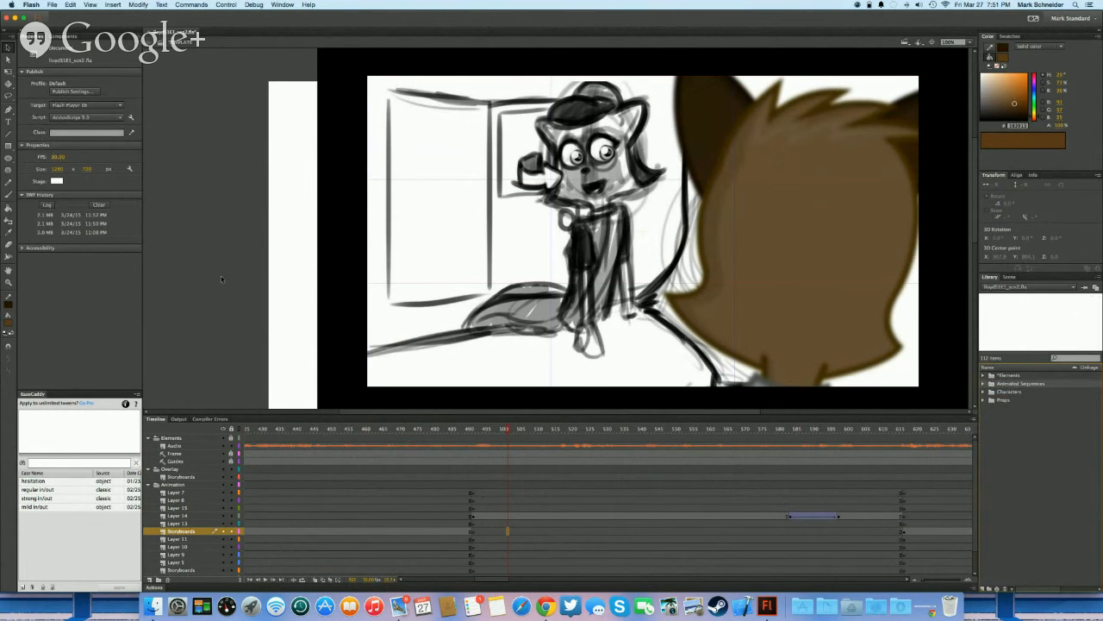
# Switch to the YouTube comments page in Chrome and reload the comments sorted by newest first
pyautogui.press('super+h')
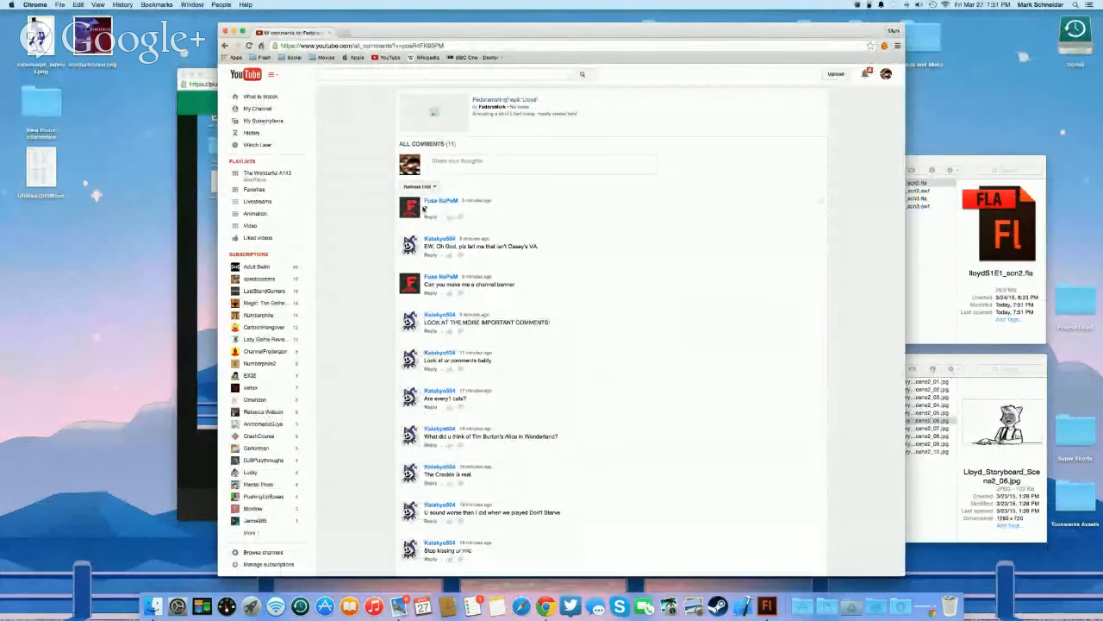
pyautogui.click(423, 190)
pyautogui.click(423, 201)
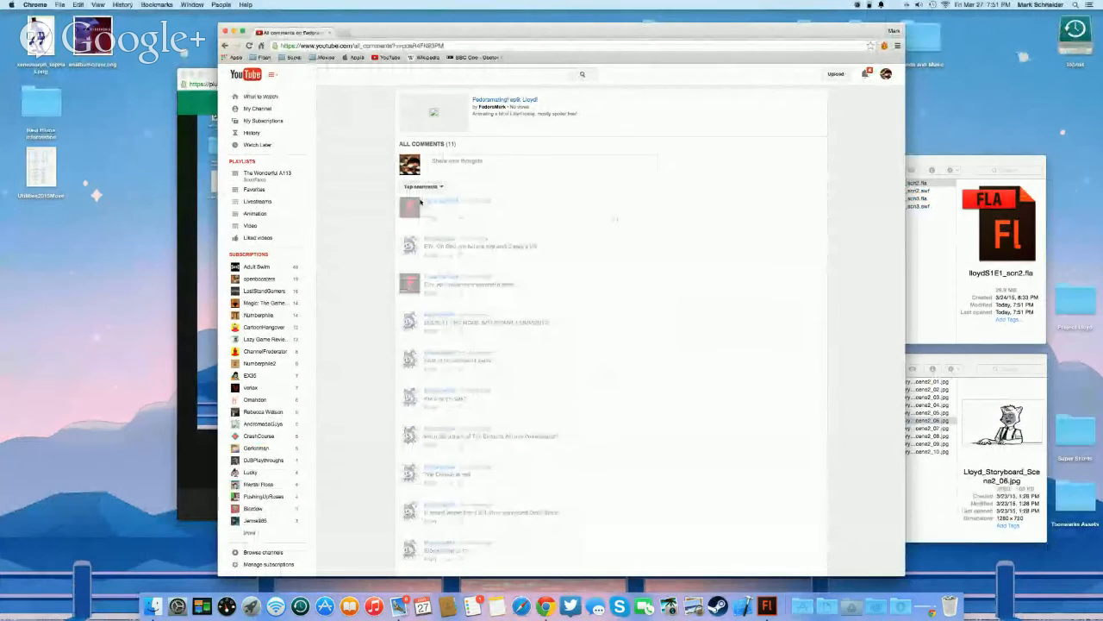
pyautogui.click(421, 187)
pyautogui.click(420, 212)
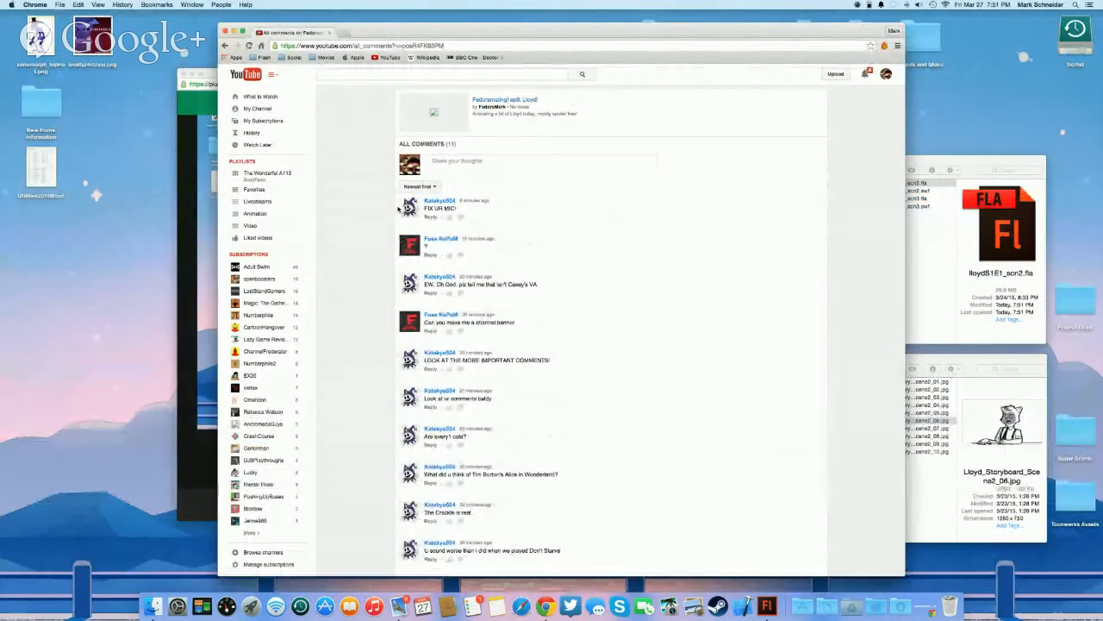
# Switch back to the Flash scene, then play and scrub the end of Lloyd's shot around frames 481 to 490
pyautogui.hotkey('ctrl', 'Left')
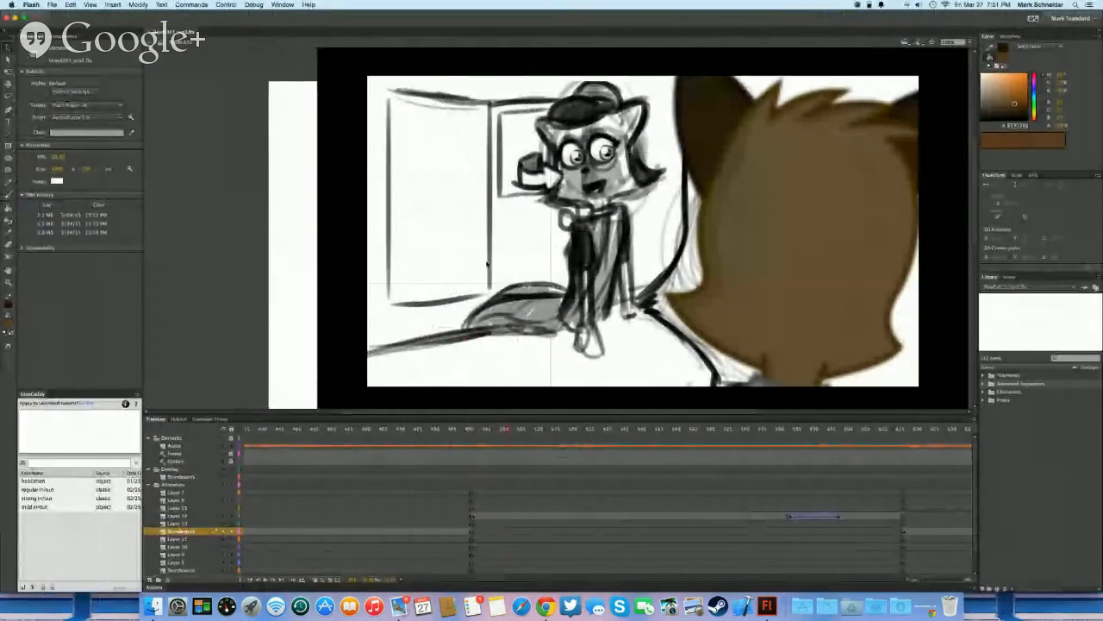
pyautogui.hotkey('ctrl', 'Right')
pyautogui.hotkey('ctrl', 'Left')
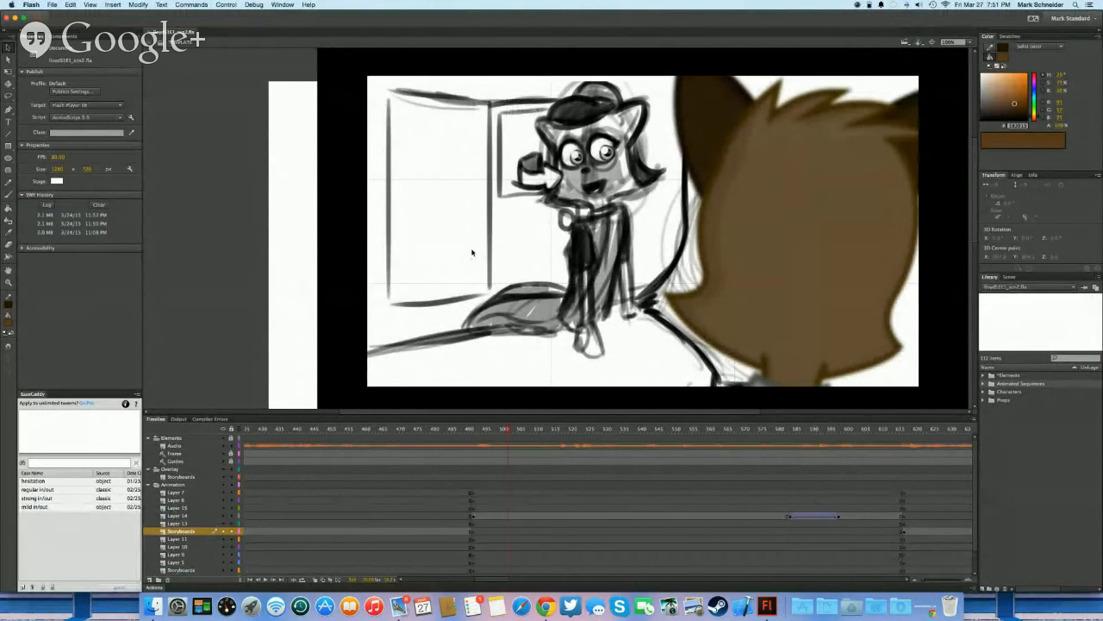
pyautogui.hotkey('ctrl', 'Right')
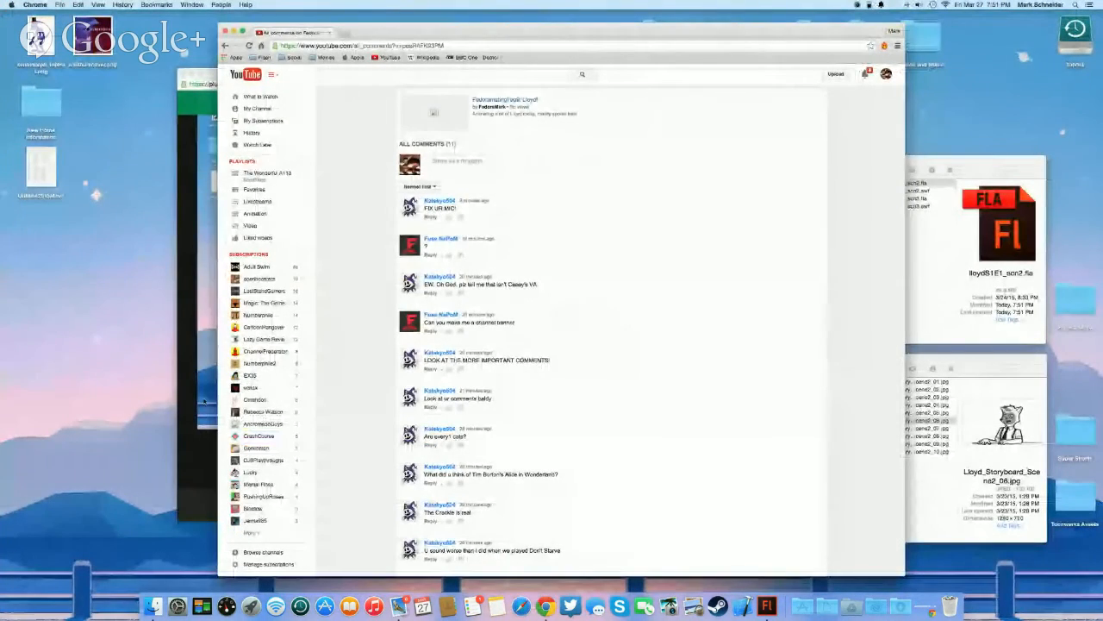
pyautogui.hotkey('ctrl', 'Left')
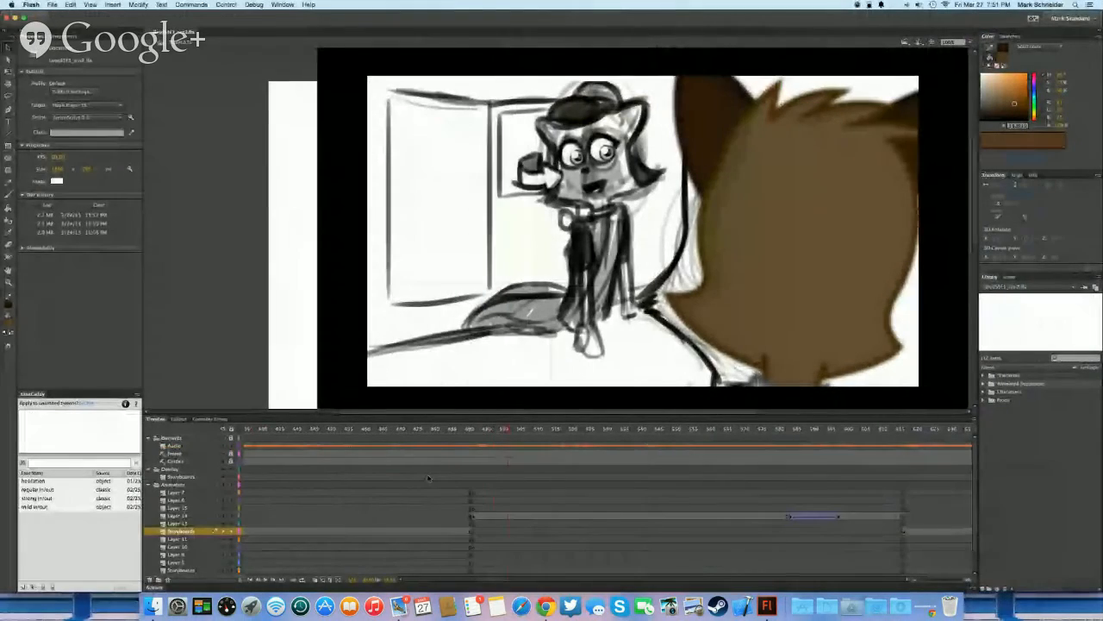
pyautogui.click(461, 507)
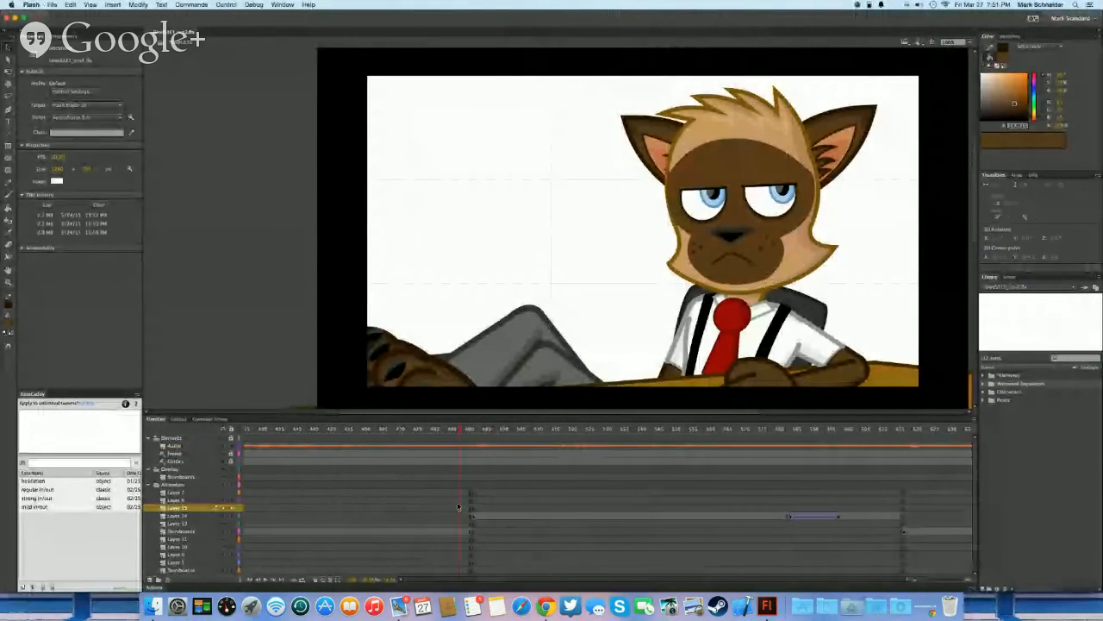
pyautogui.press('Return')
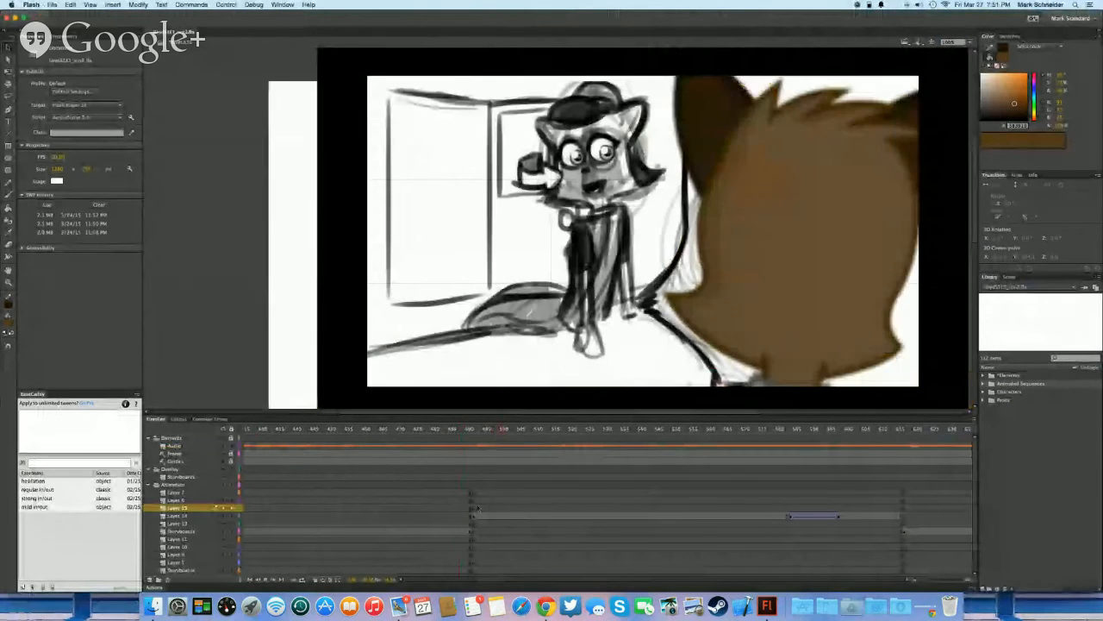
pyautogui.moveTo(439, 500); pyautogui.dragTo(463, 500)
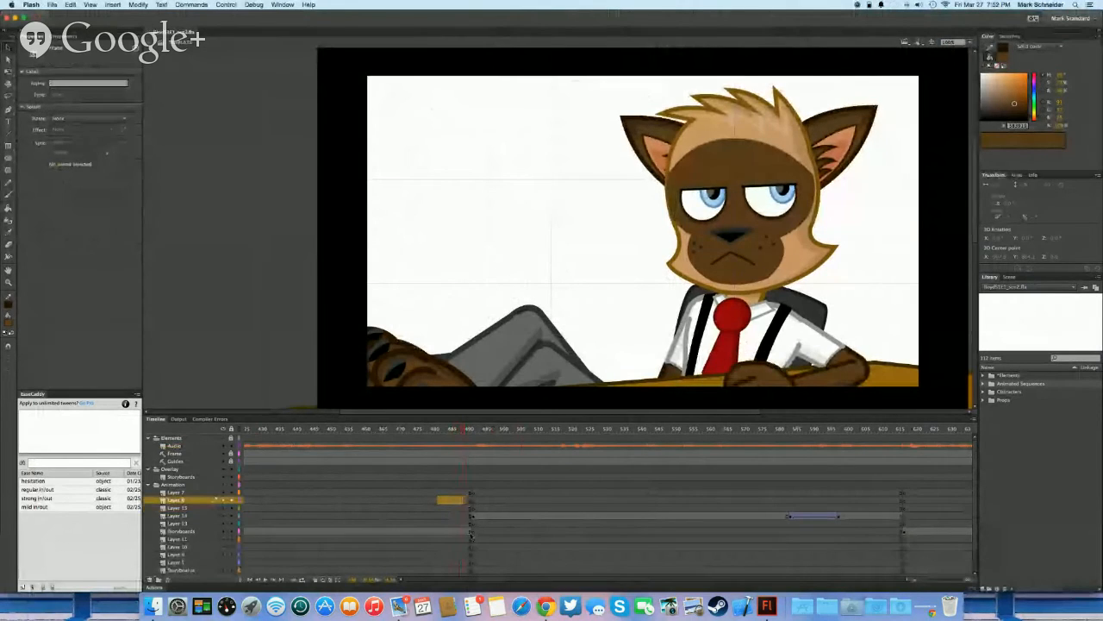
# Open Lloyd's body symbol from the shot's last frame and step back through his arm lowering to about frame 476
pyautogui.click(471, 532)
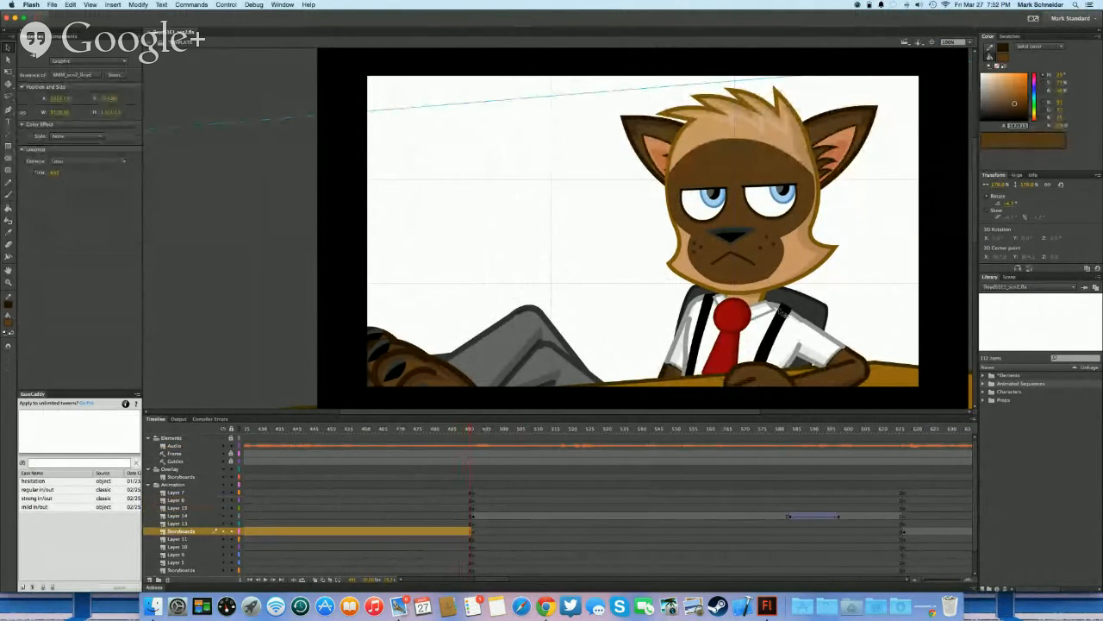
pyautogui.doubleClick(780, 312)
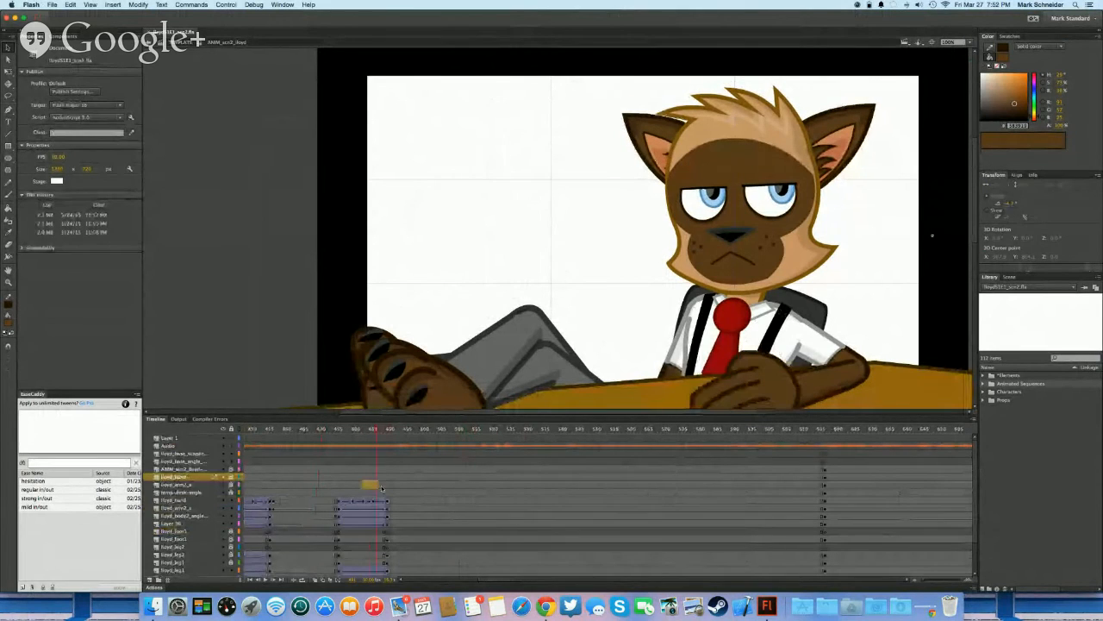
pyautogui.press('.')
pyautogui.press('.')
pyautogui.press('.')
pyautogui.press(',')
pyautogui.press(',')
pyautogui.press(',')
pyautogui.press(',')
pyautogui.press(',')
pyautogui.press(',')
pyautogui.press(',')
pyautogui.press(',')
pyautogui.press(',')
pyautogui.press(',')
pyautogui.press(',')
pyautogui.press(',')
pyautogui.press(',')
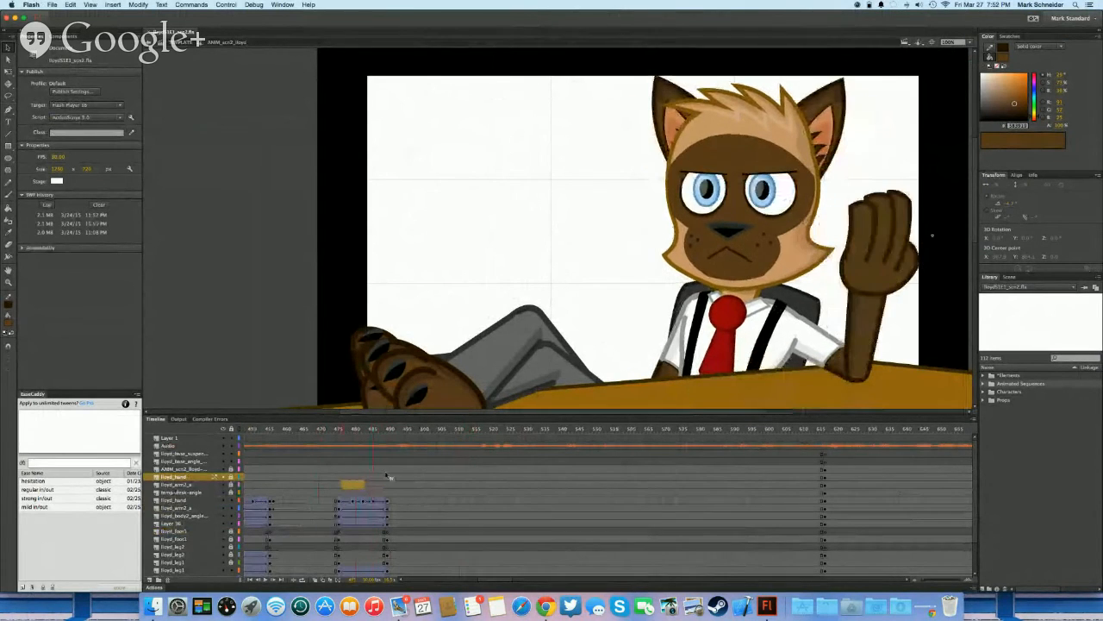
pyautogui.press('super+shift+a')
pyautogui.scroll(-5, 614, 341)
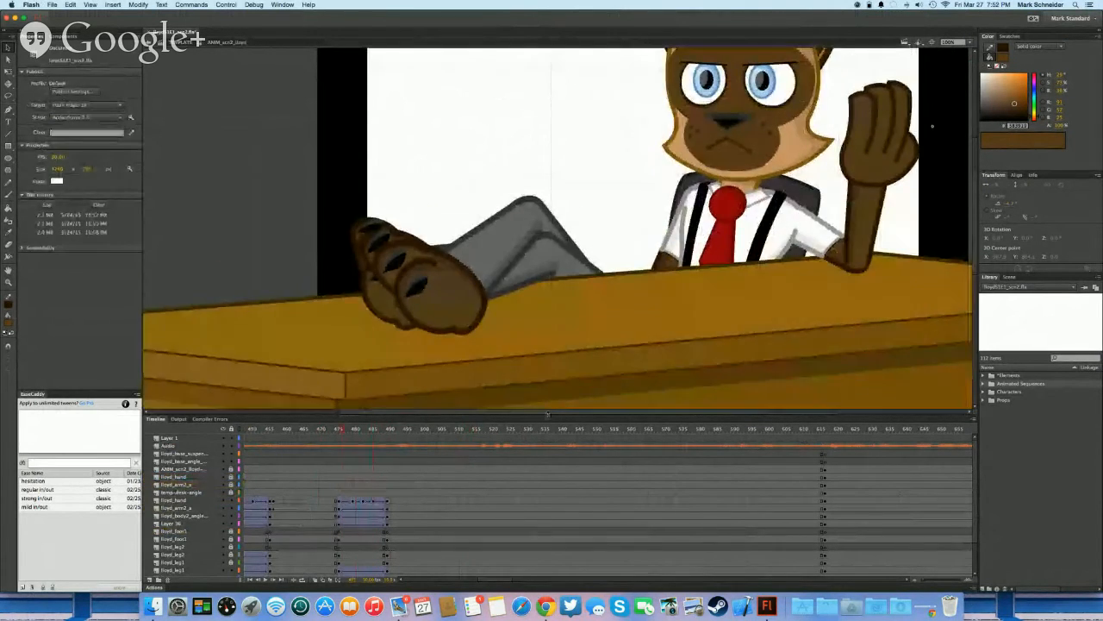
# Examine the lower body layers' tweens and the arm tween's easing between about frames 475 and 490
pyautogui.click(334, 547)
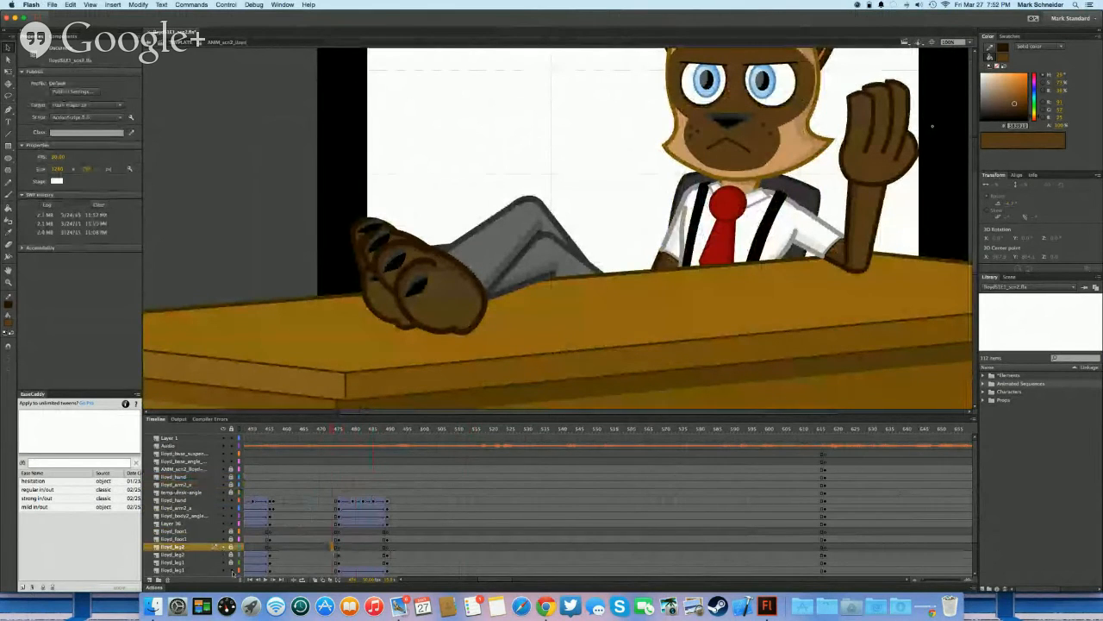
pyautogui.scroll(-3, 290, 542)
pyautogui.click(242, 571)
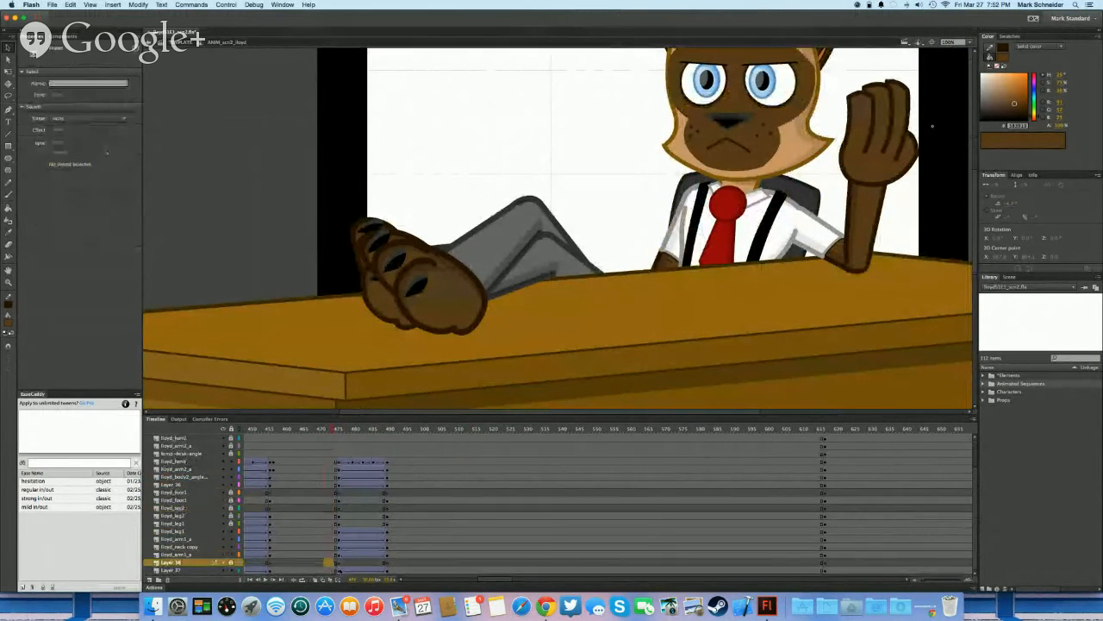
pyautogui.click(337, 568)
pyautogui.moveTo(387, 569)
pyautogui.mouseDown()
pyautogui.moveTo(408, 567)
pyautogui.moveTo(369, 559)
pyautogui.mouseUp()
pyautogui.click(398, 555)
pyautogui.click(367, 554)
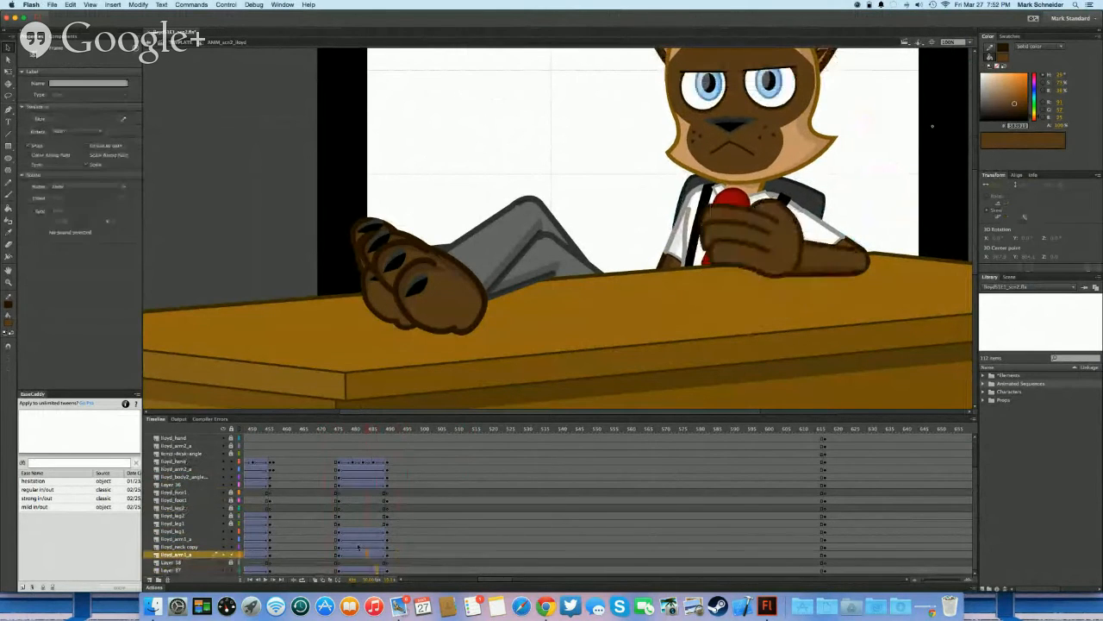
pyautogui.click(124, 120)
pyautogui.click(374, 234)
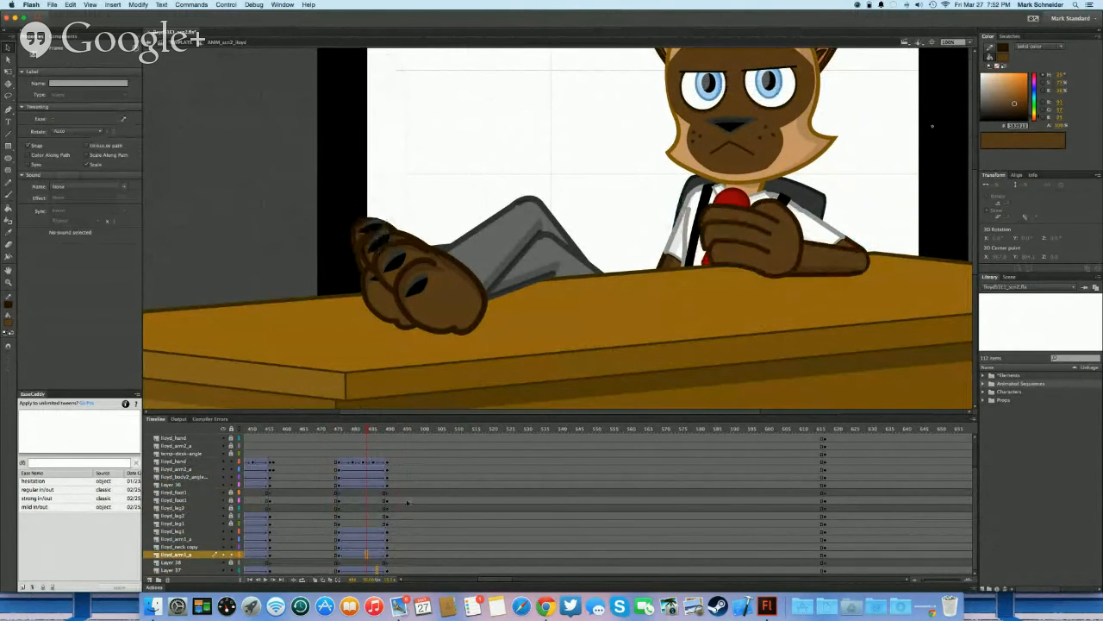
pyautogui.moveTo(332, 534); pyautogui.dragTo(401, 540)
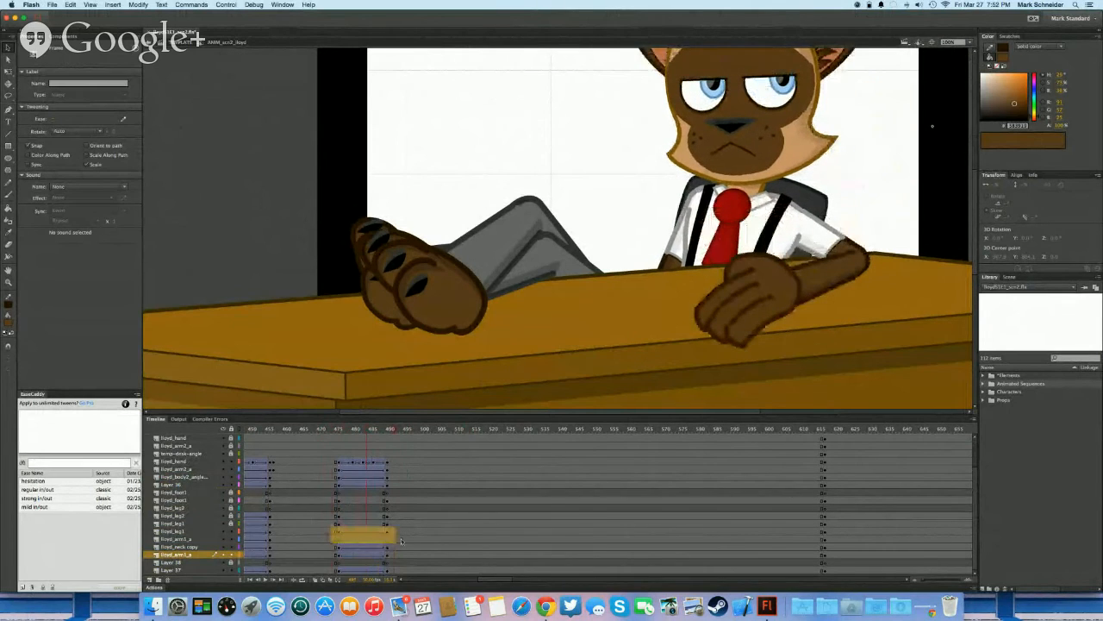
# Select the chair back behind Lloyd on Layer 37 at about frame 475 and open its symbol for editing
pyautogui.click(383, 570)
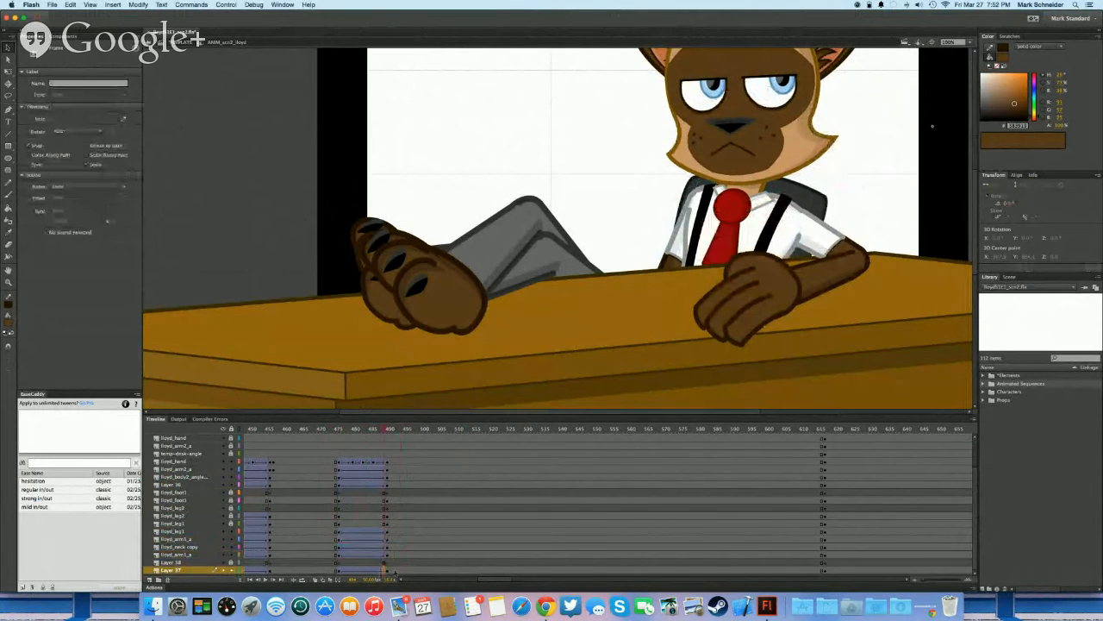
pyautogui.click(349, 570)
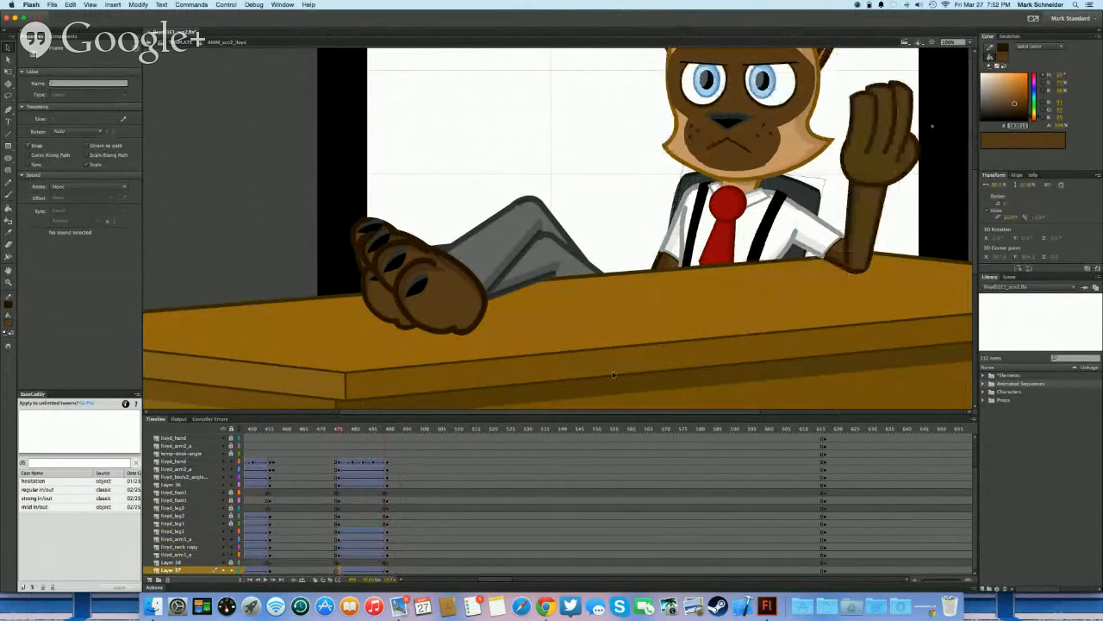
pyautogui.click(827, 194)
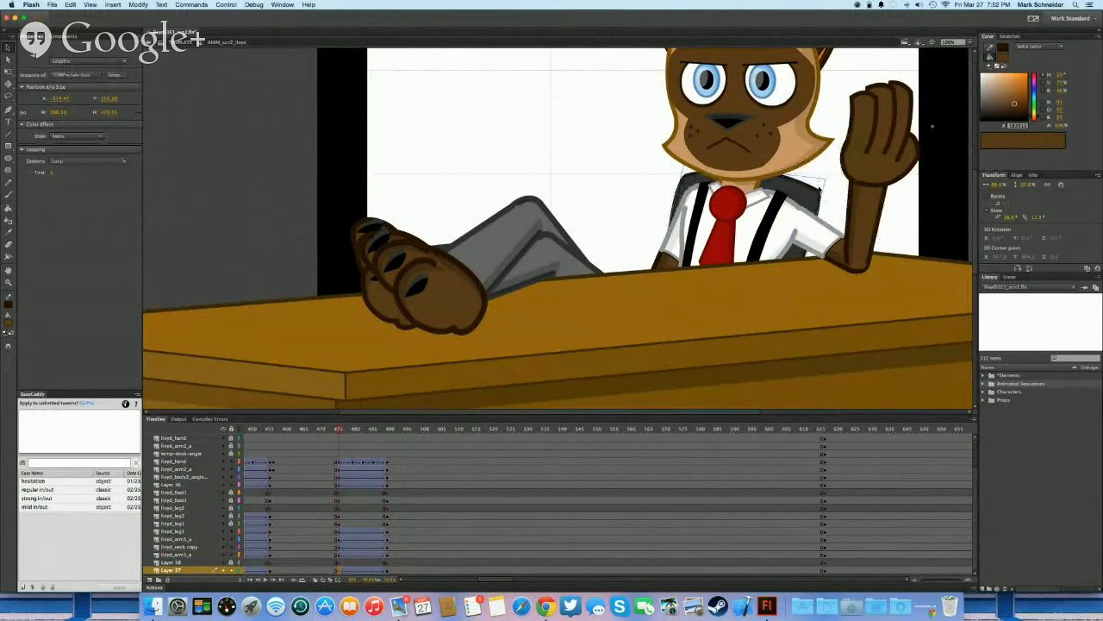
pyautogui.doubleClick(819, 189)
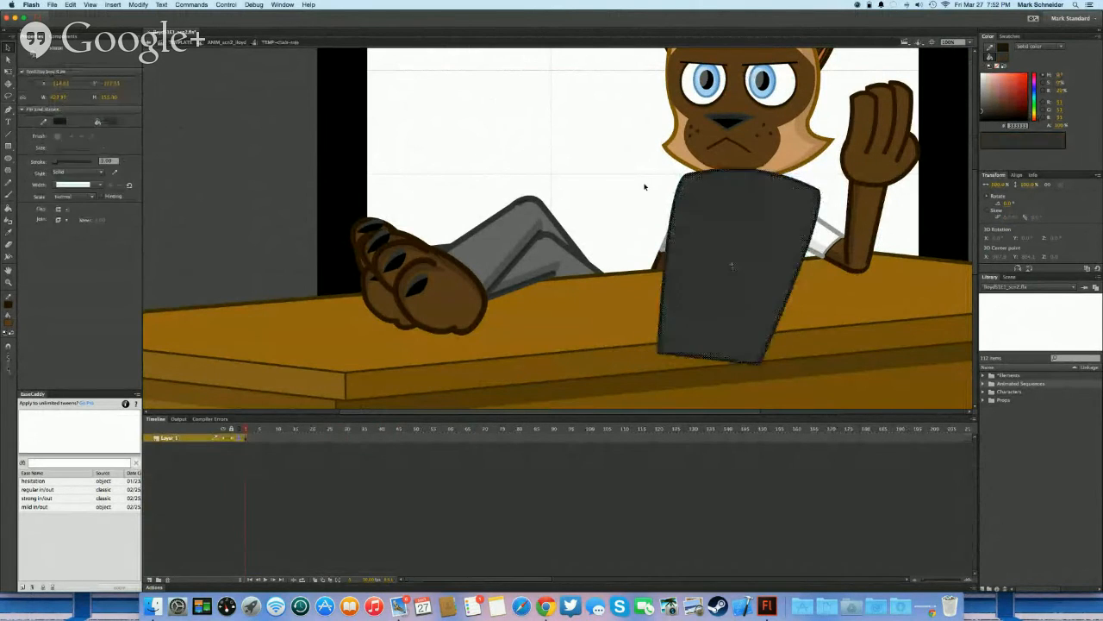
# Select all of the chair back's artwork, return to Lloyd's animation and replay around frame 475
pyautogui.press('super+a')
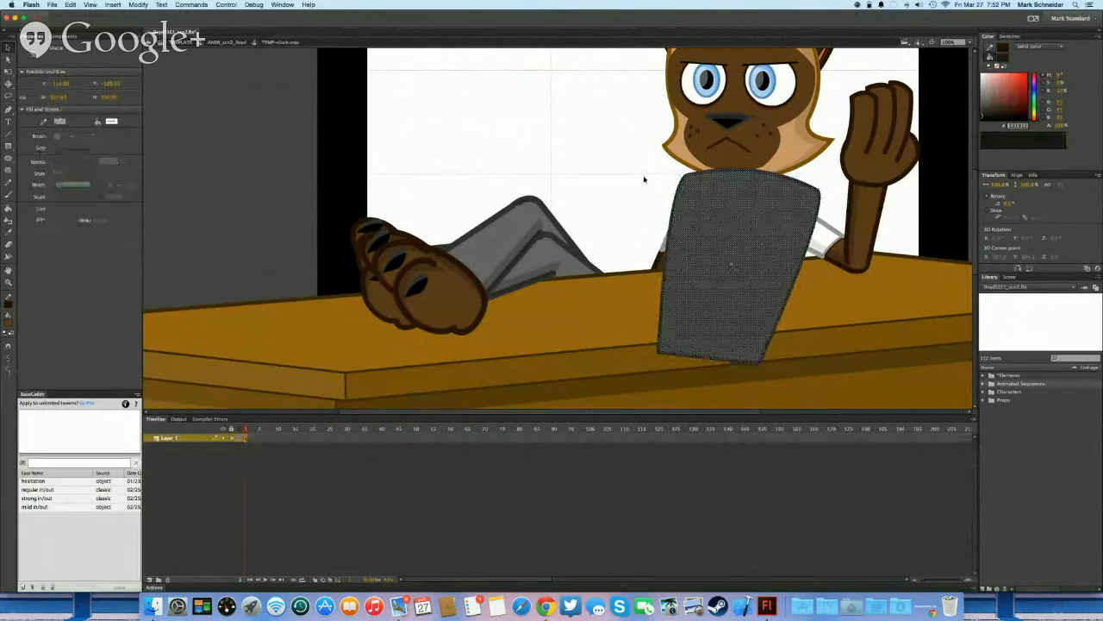
pyautogui.click(647, 181)
pyautogui.click(689, 184)
pyautogui.doubleClick(647, 175)
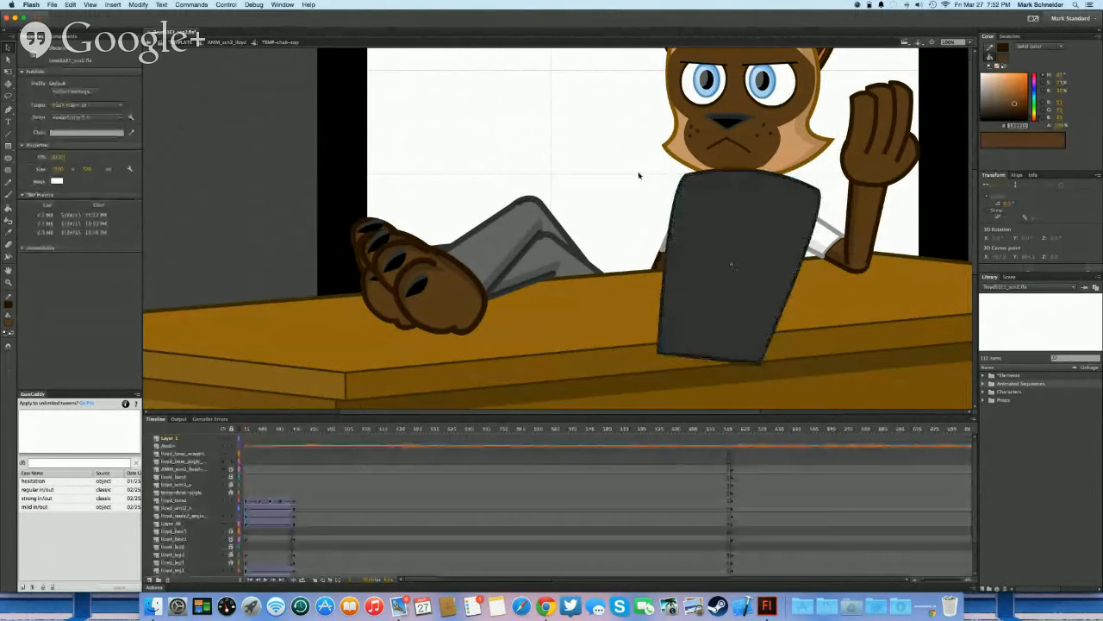
pyautogui.moveTo(461, 539)
pyautogui.mouseDown()
pyautogui.moveTo(530, 547)
pyautogui.moveTo(463, 539)
pyautogui.mouseUp()
pyautogui.press('Return')
pyautogui.click(462, 517)
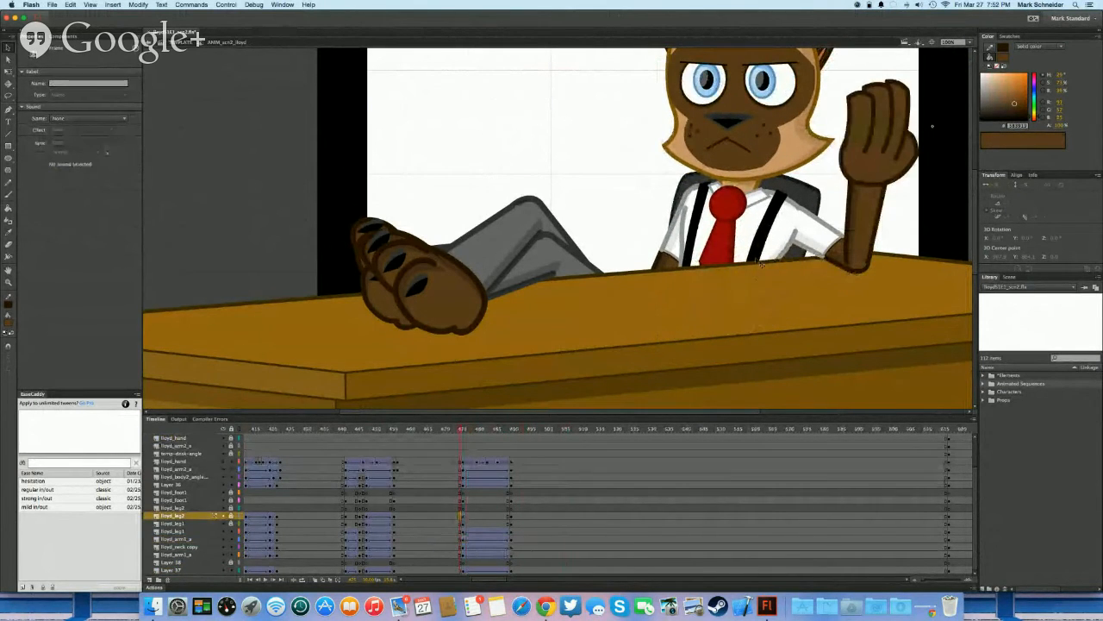
pyautogui.click(762, 230)
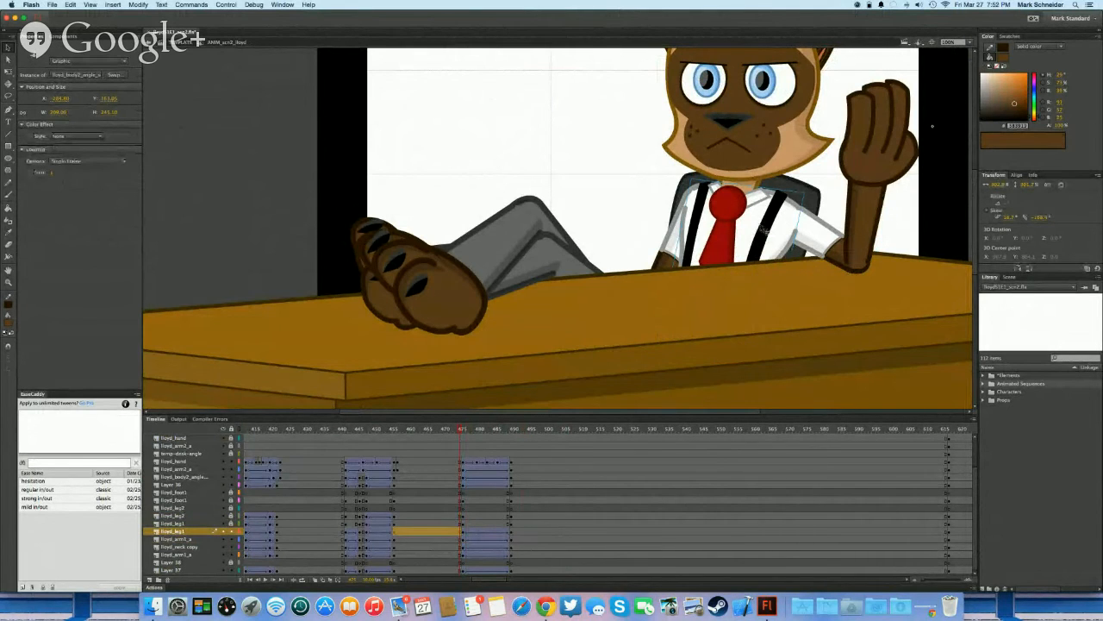
pyautogui.click(805, 196)
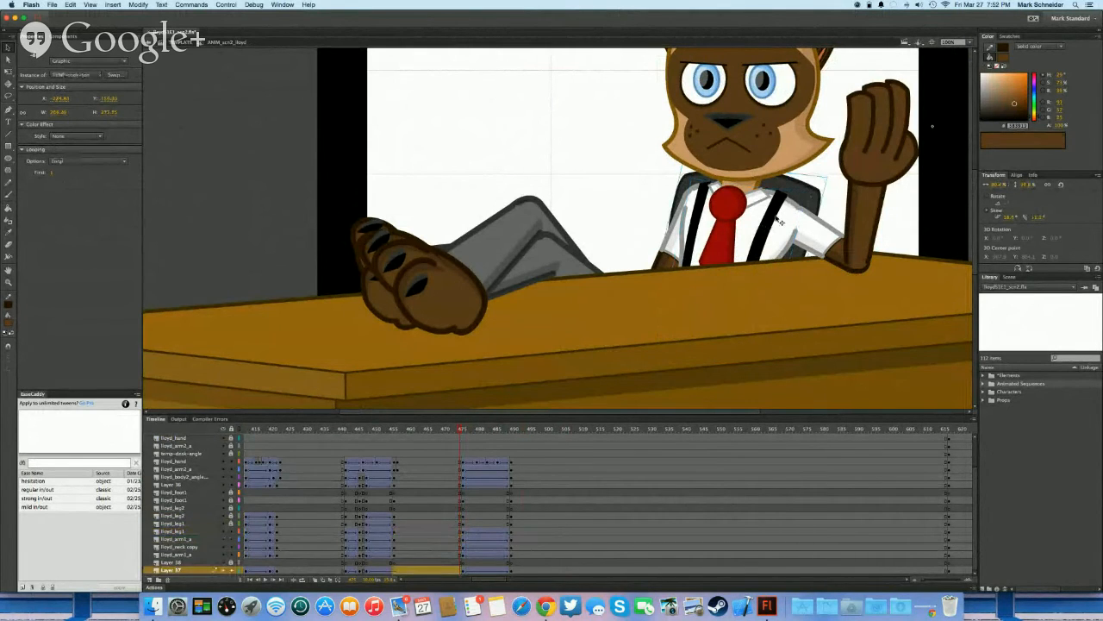
pyautogui.doubleClick(780, 223)
pyautogui.press('super+v')
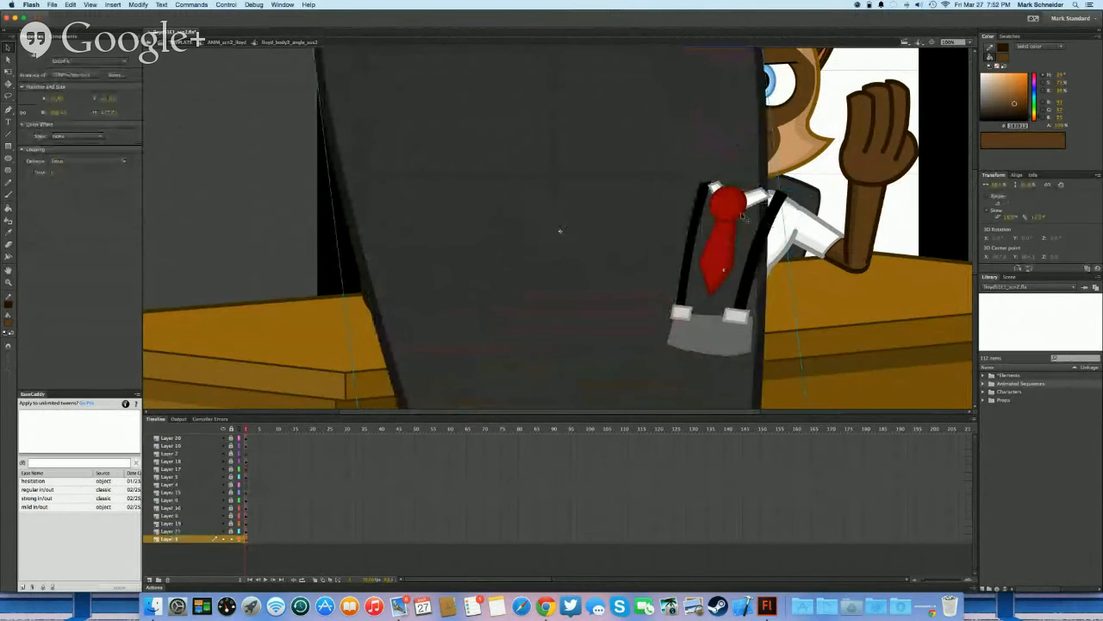
pyautogui.press('super+z')
pyautogui.doubleClick(823, 184)
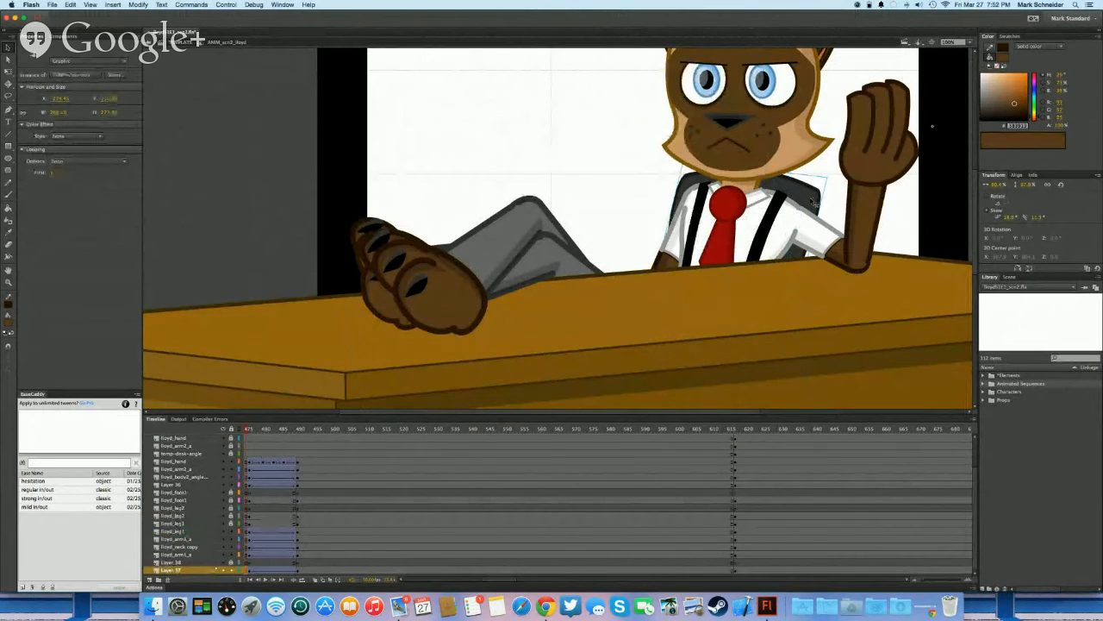
# Play Lloyd's animation from about frame 406 through the arm lowering to check the chair's movement
pyautogui.hscroll(-10, 545, 471)
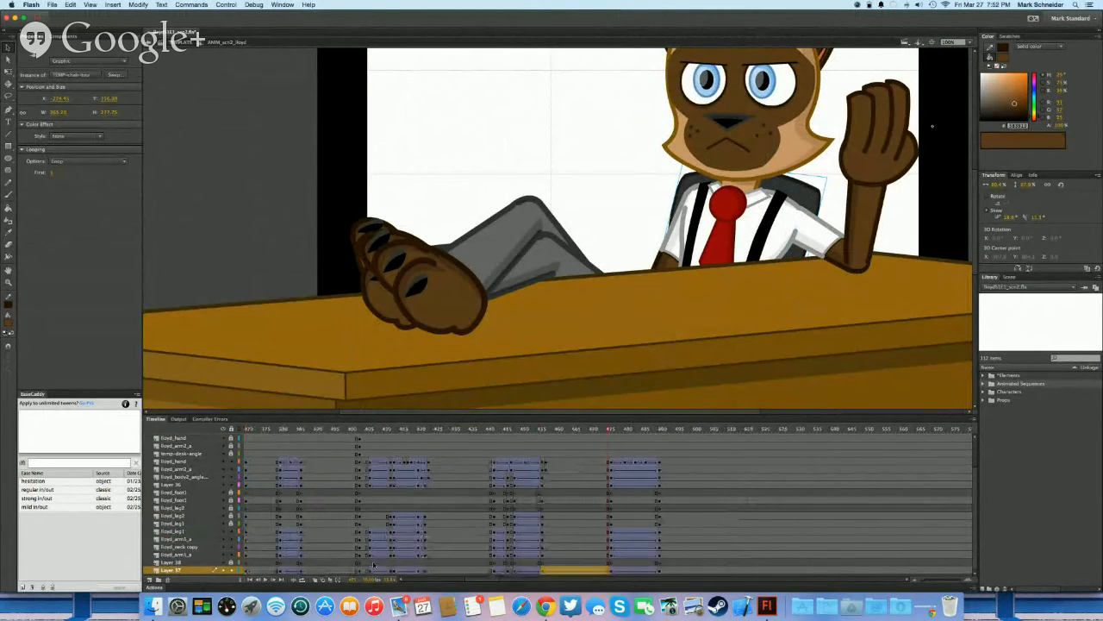
pyautogui.moveTo(373, 566)
pyautogui.mouseDown()
pyautogui.moveTo(470, 566)
pyautogui.moveTo(366, 559)
pyautogui.mouseUp()
pyautogui.press('Return')
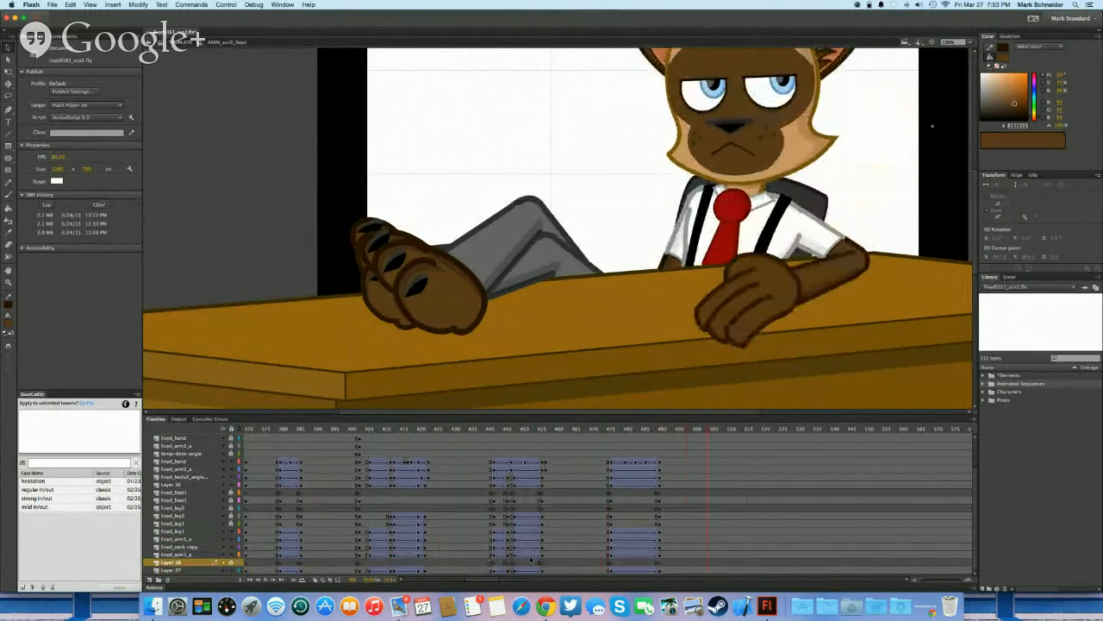
# Break apart the chair back at frame 475 on Layer 37 and convert it to the graphic symbol chair-temp-2
pyautogui.click(611, 571)
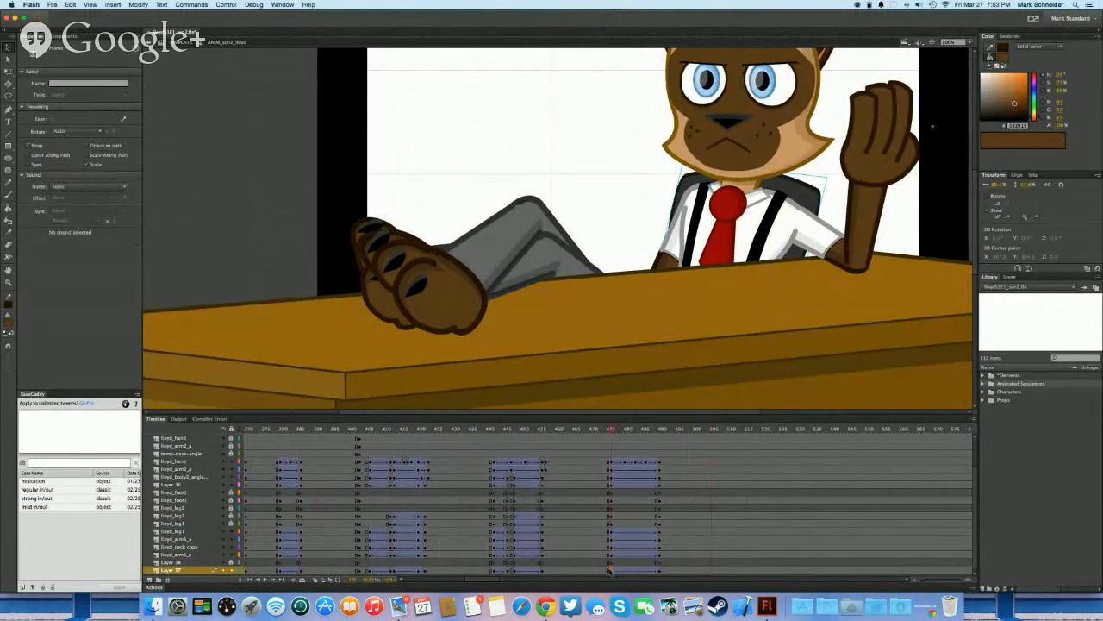
pyautogui.press('super+b')
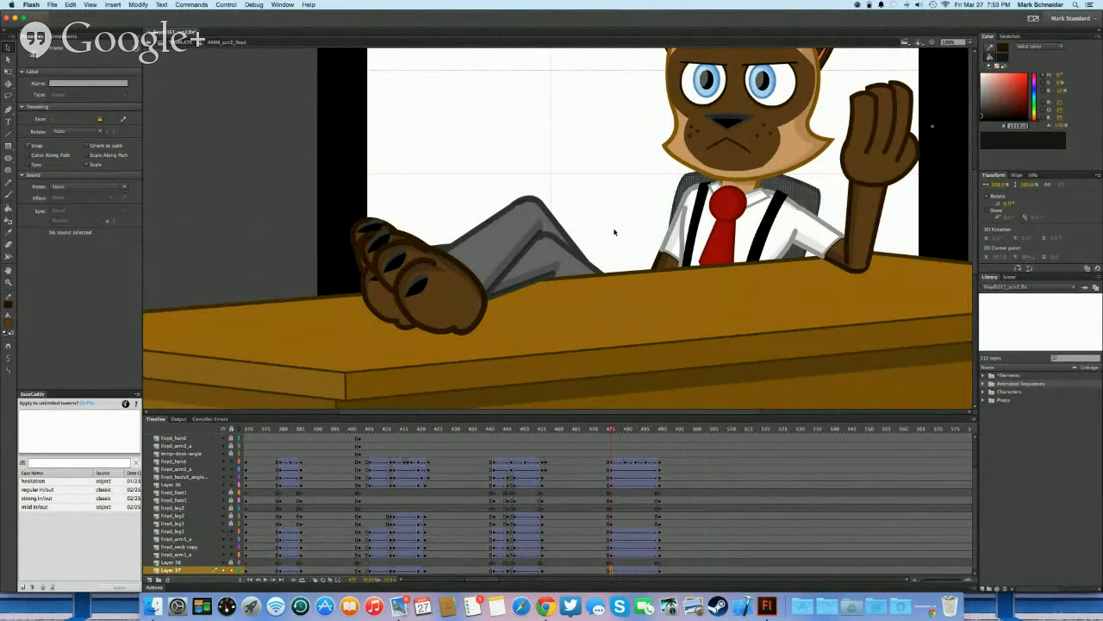
pyautogui.press('F8')
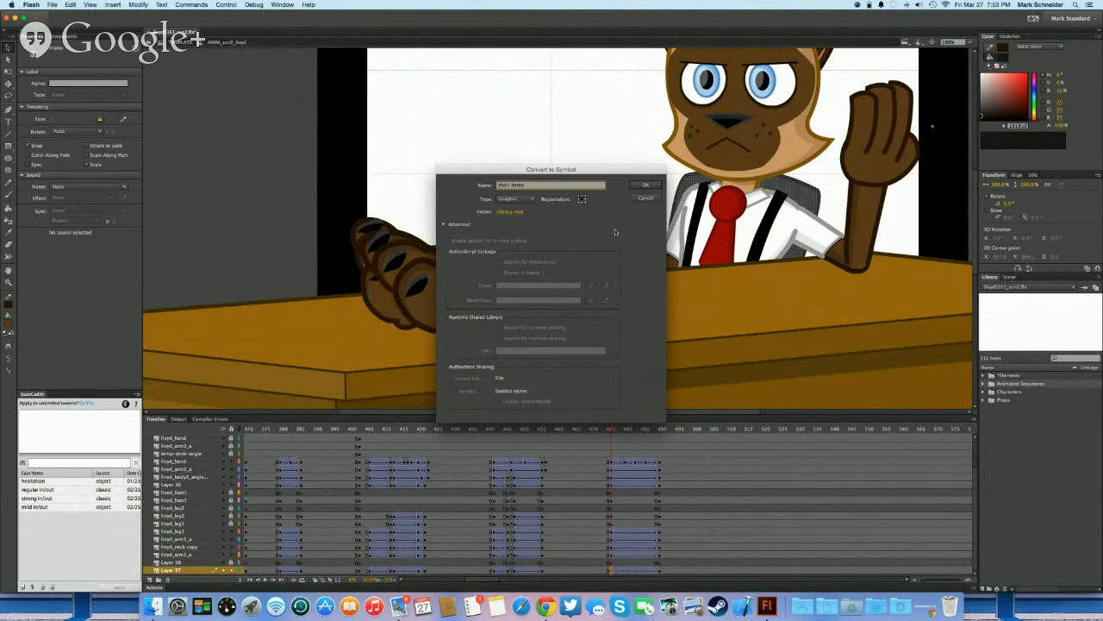
pyautogui.press('Return')
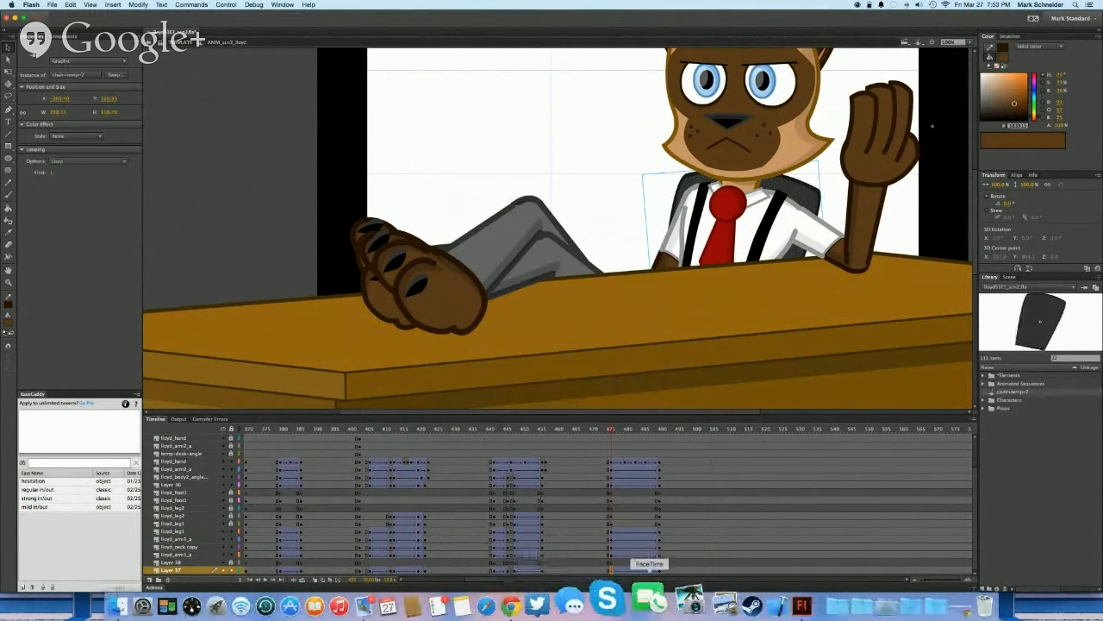
# Place the new chair symbol at about frame 489 on Layer 37, skew it slightly to follow Lloyd's lean, and replay the motion
pyautogui.click(661, 573)
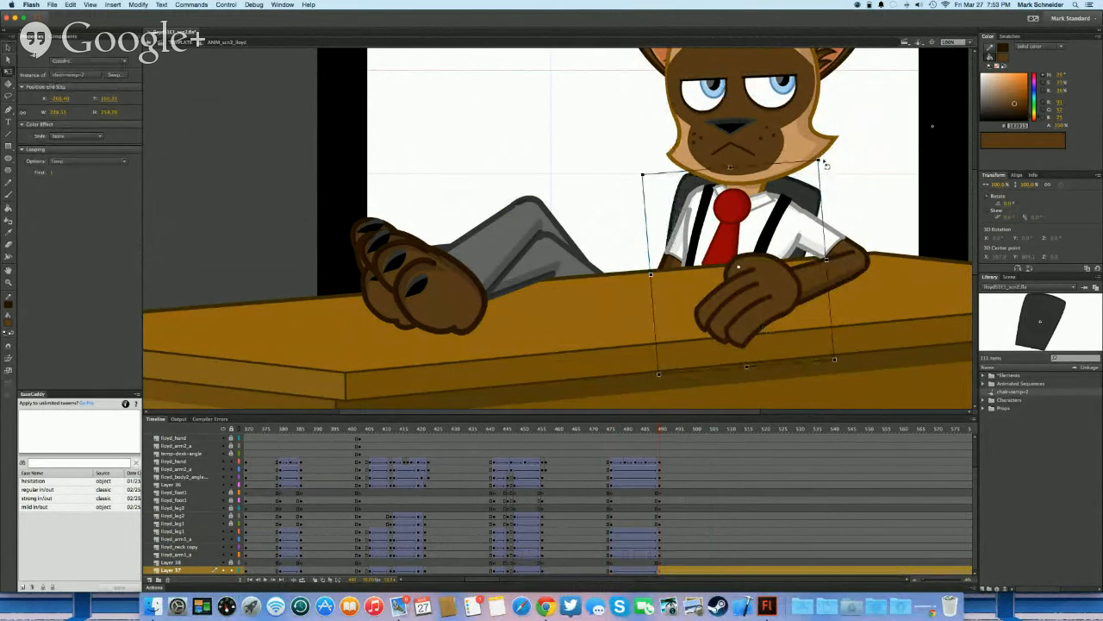
pyautogui.moveTo(825, 164); pyautogui.dragTo(837, 170)
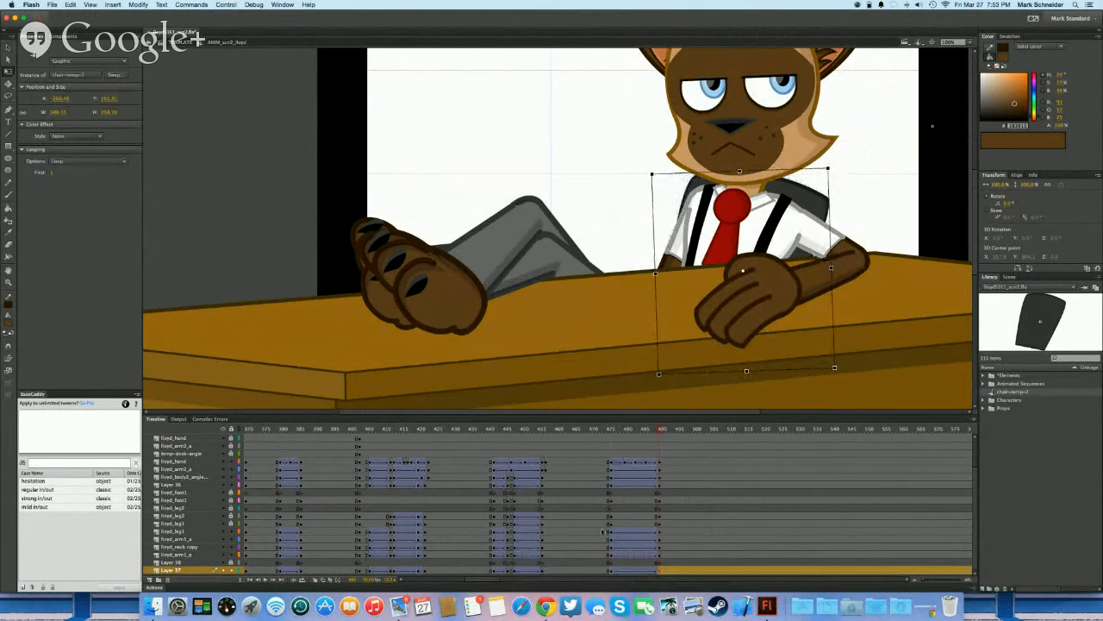
pyautogui.moveTo(602, 531)
pyautogui.mouseDown()
pyautogui.moveTo(666, 536)
pyautogui.moveTo(594, 529)
pyautogui.mouseUp()
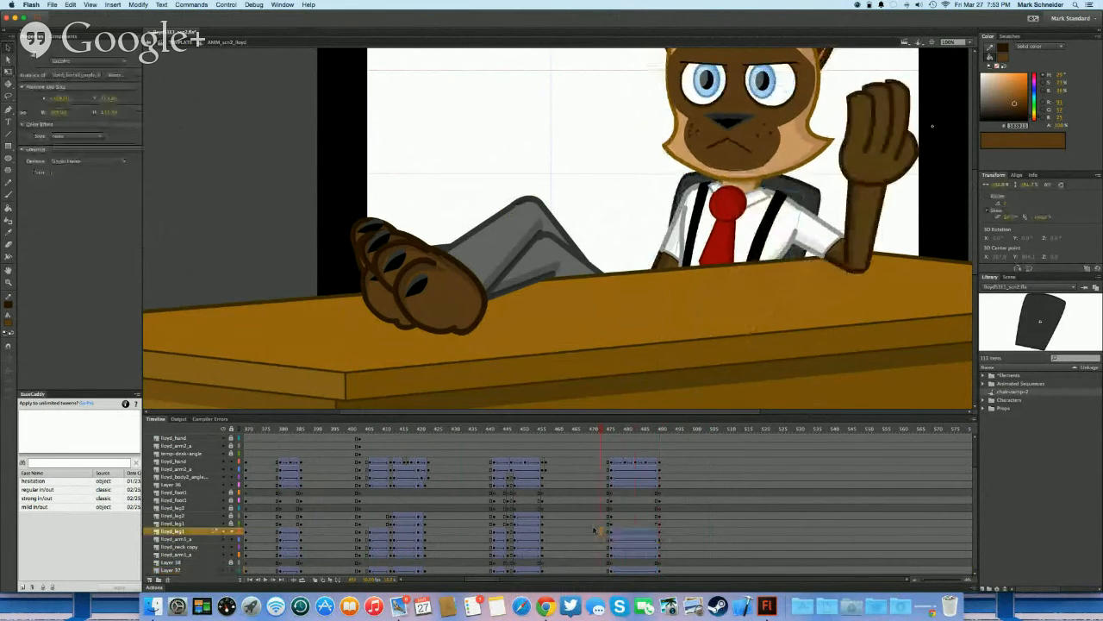
pyautogui.press('Return')
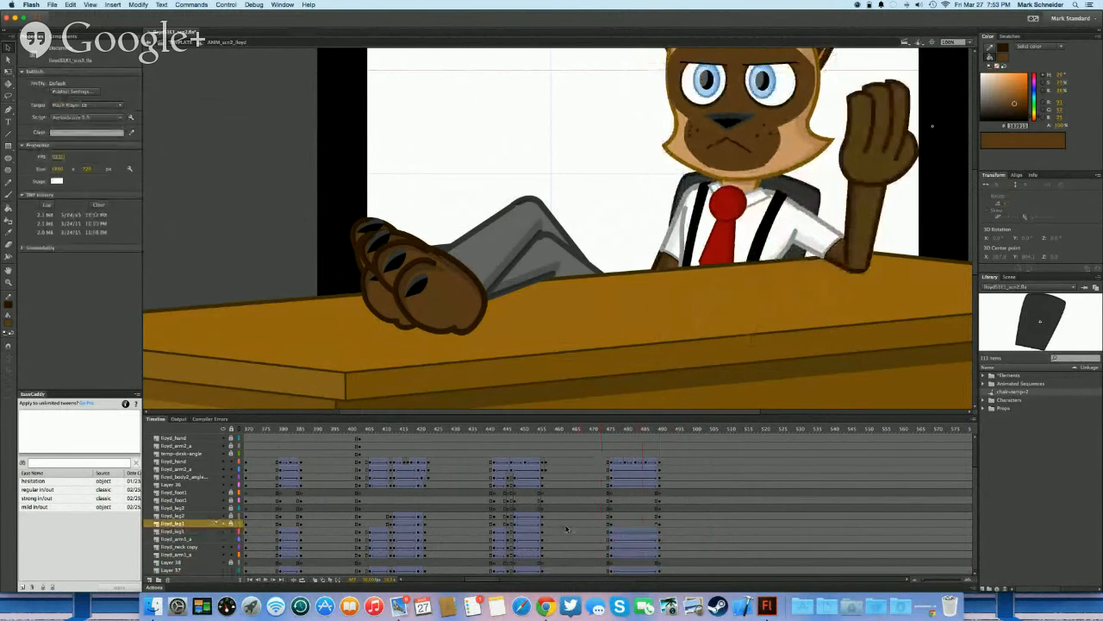
pyautogui.click(491, 523)
pyautogui.press('Return')
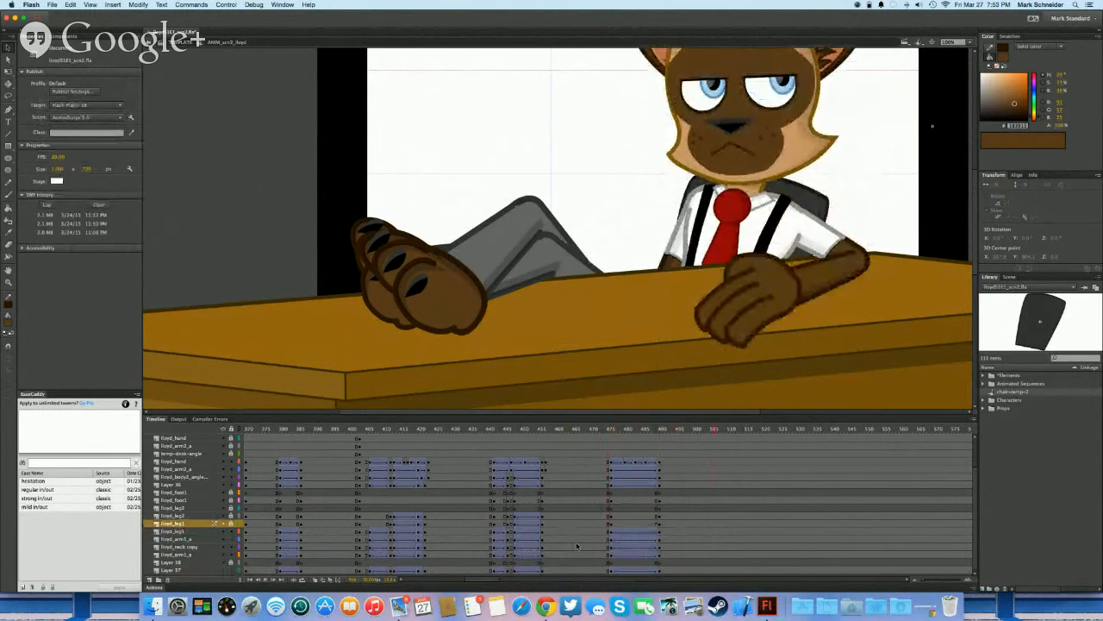
# Return to the main scene, play through the following shot, and go to Layer 6 at about frame 551
pyautogui.doubleClick(568, 192)
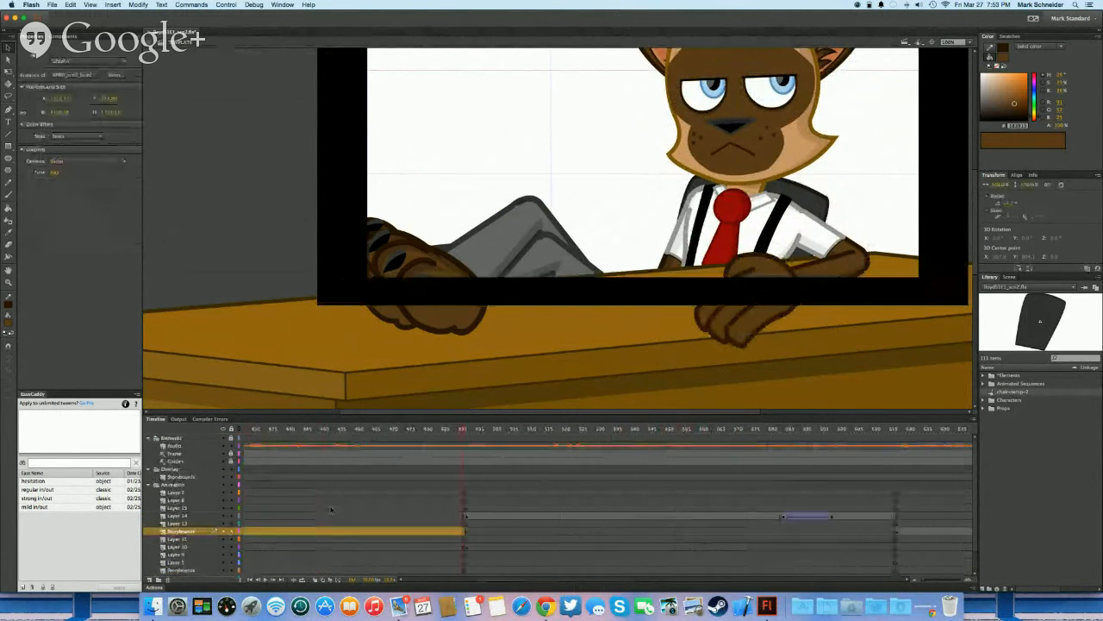
pyautogui.click(336, 508)
pyautogui.press('Return')
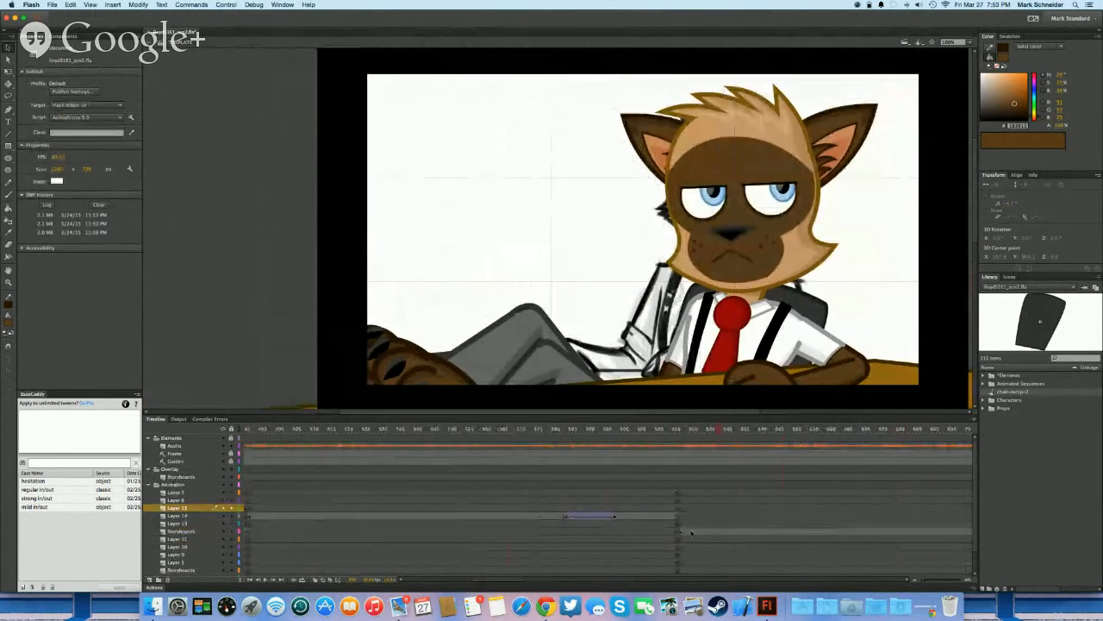
pyautogui.click(705, 528)
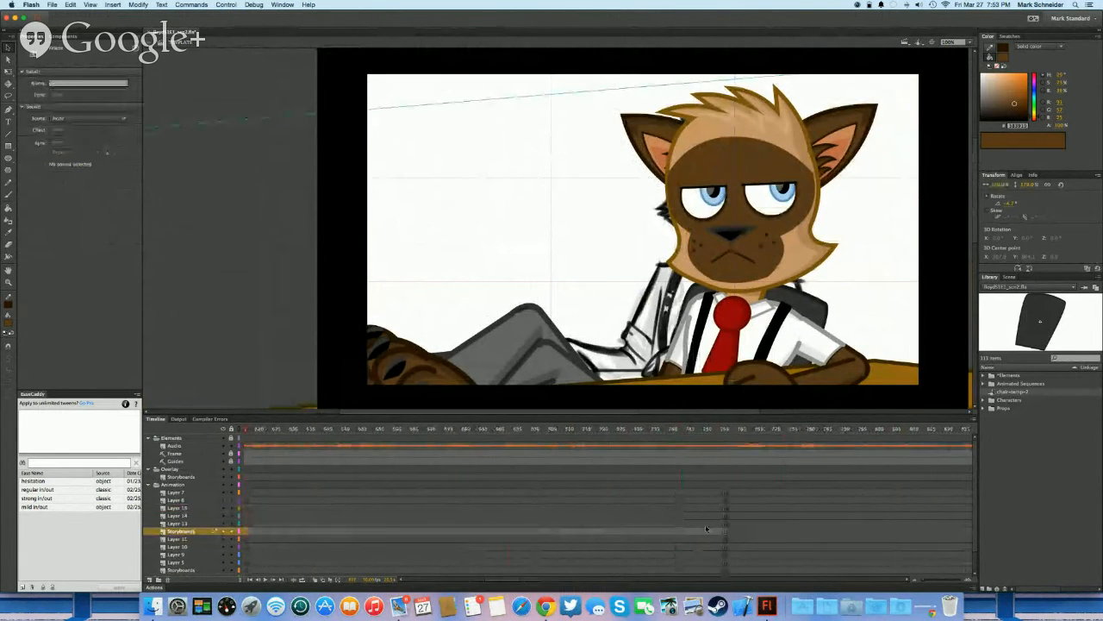
pyautogui.hscroll(-5, 706, 527)
pyautogui.click(456, 500)
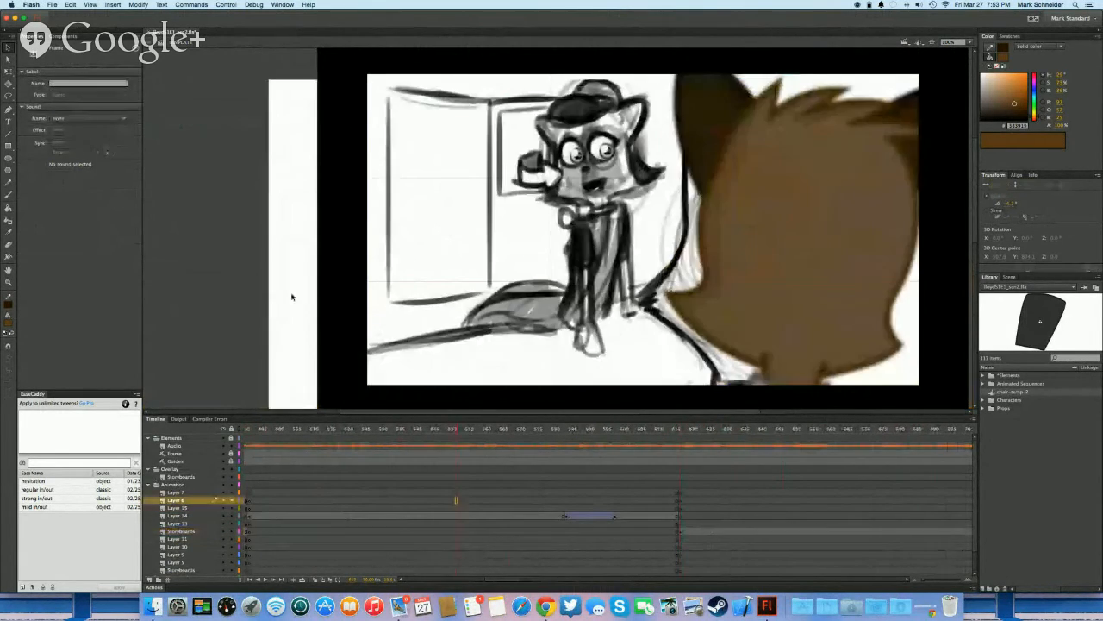
# Open the recent character model file lloyd_models_3_23_15.fla
pyautogui.click(53, 5)
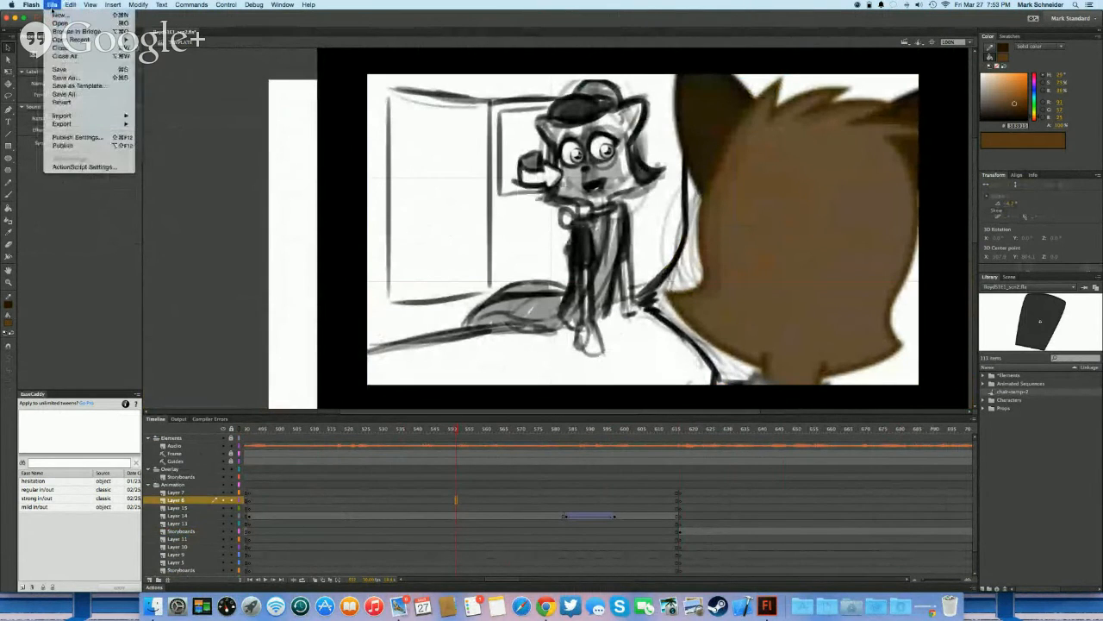
pyautogui.moveTo(78, 40)
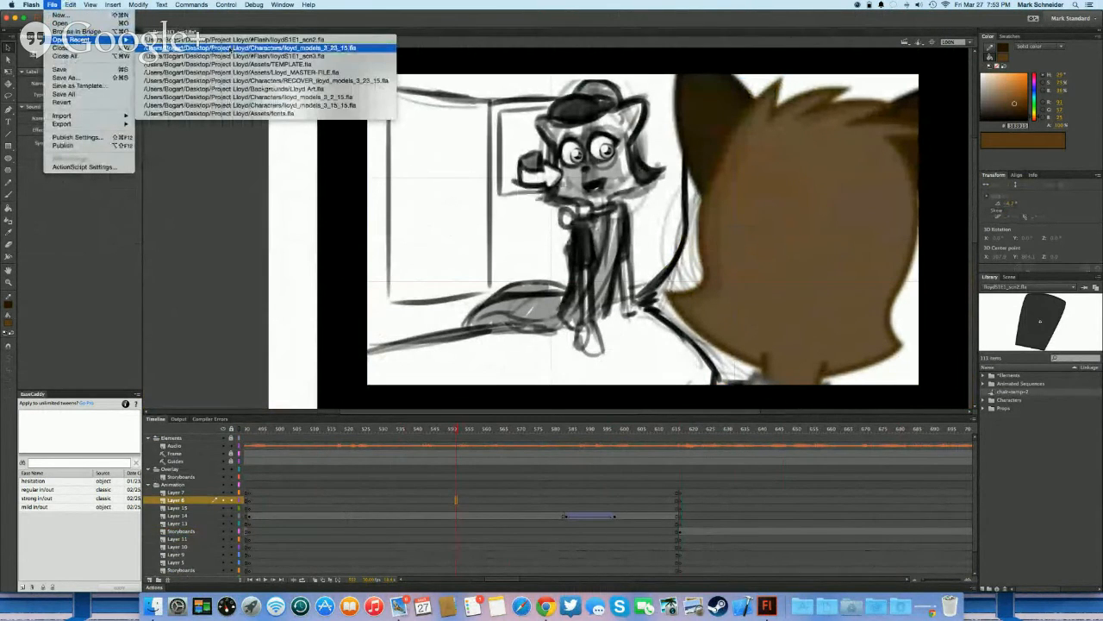
pyautogui.click(250, 47)
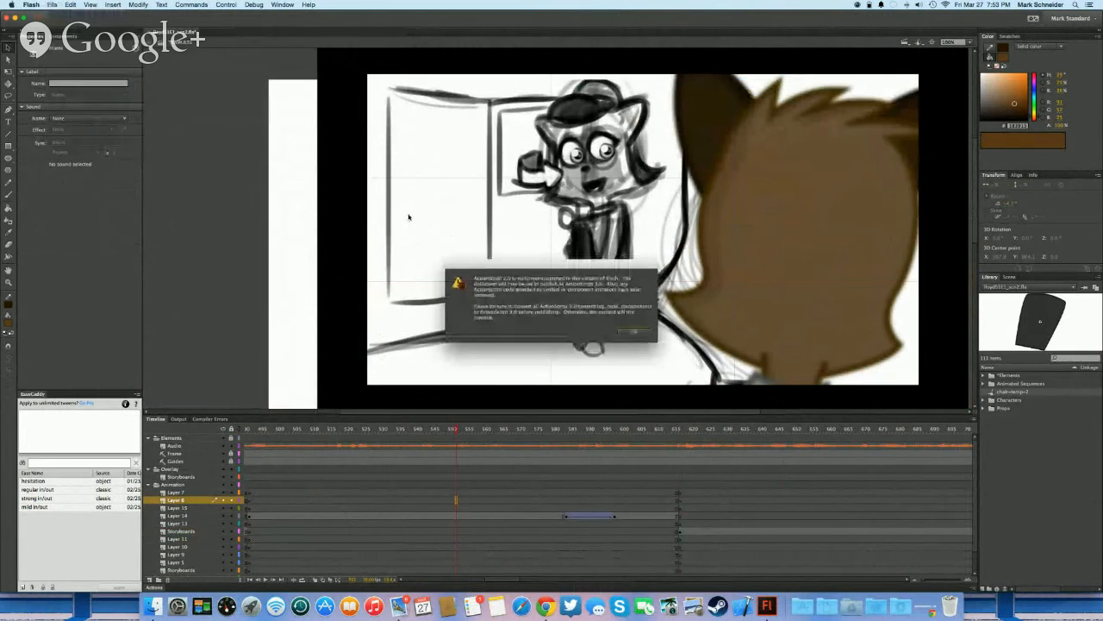
pyautogui.click(636, 331)
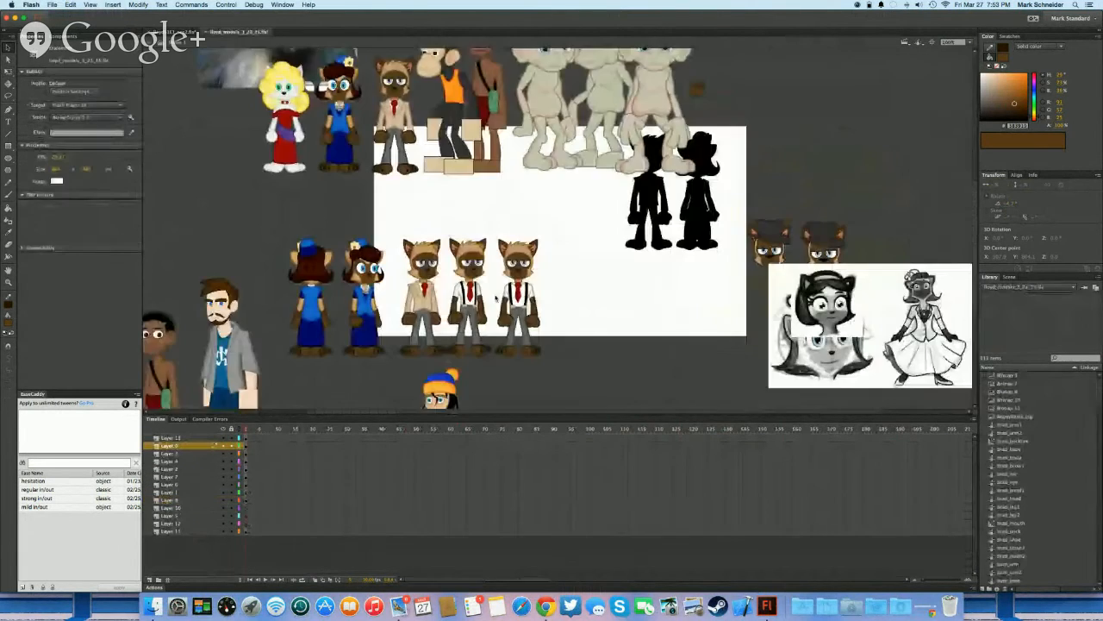
# Copy Chloe's back-view model from the model sheet and paste it onto Layer 6 of the scene
pyautogui.scroll(-5, 496, 297)
pyautogui.scroll(3, 496, 297)
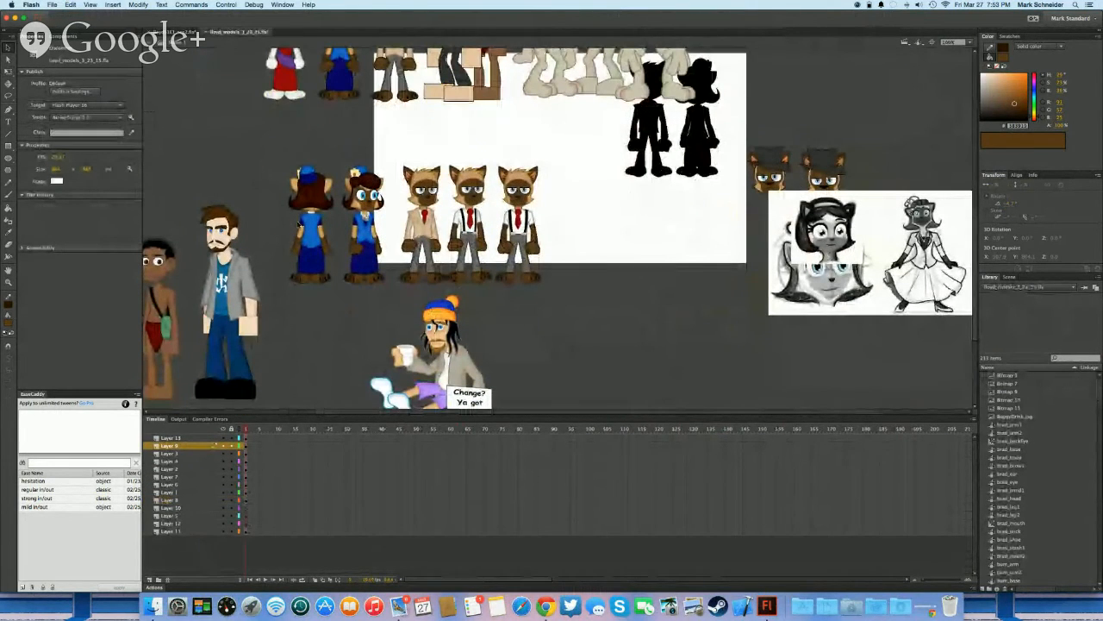
pyautogui.click(308, 237)
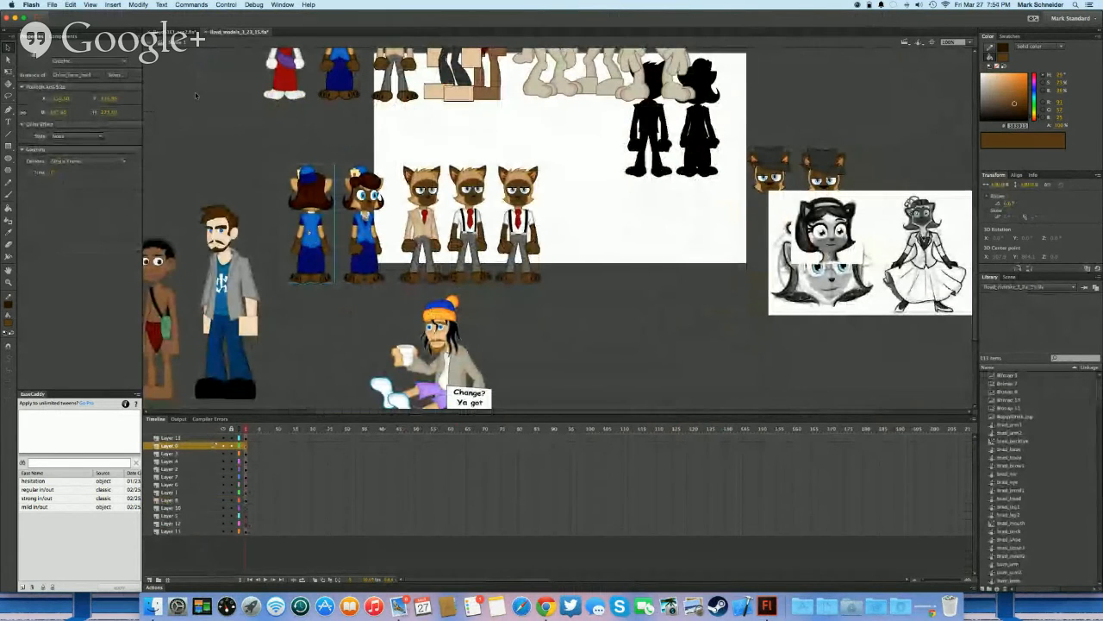
pyautogui.click(175, 32)
pyautogui.press('cmd+v')
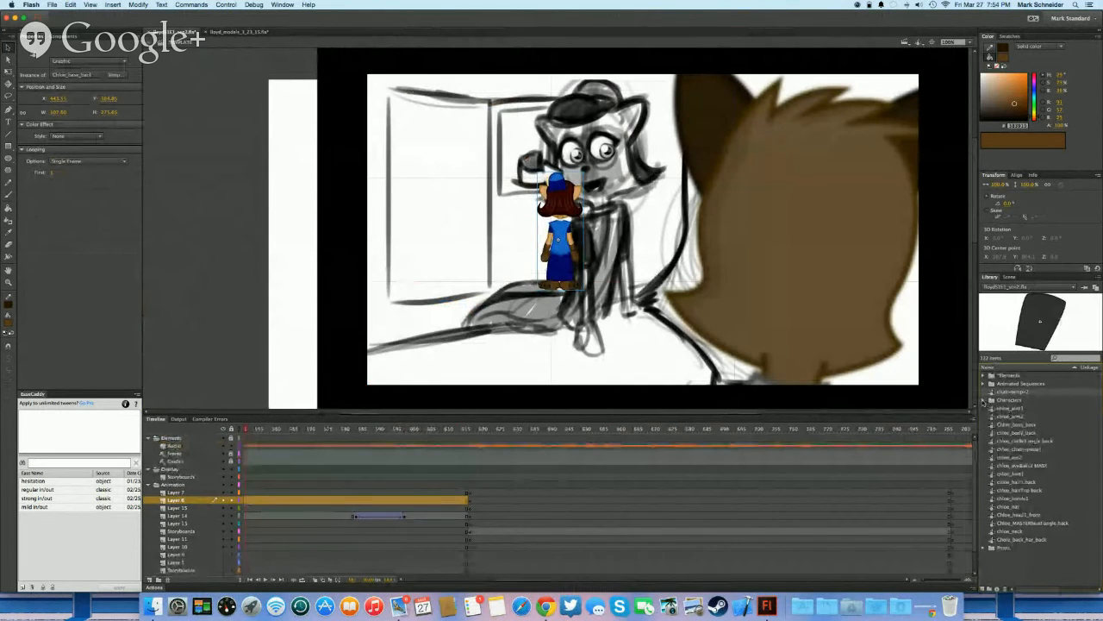
# File the loose chair symbol in the Props folder and the imported Chloe symbols in the CHLOE folder under Characters
pyautogui.click(983, 400)
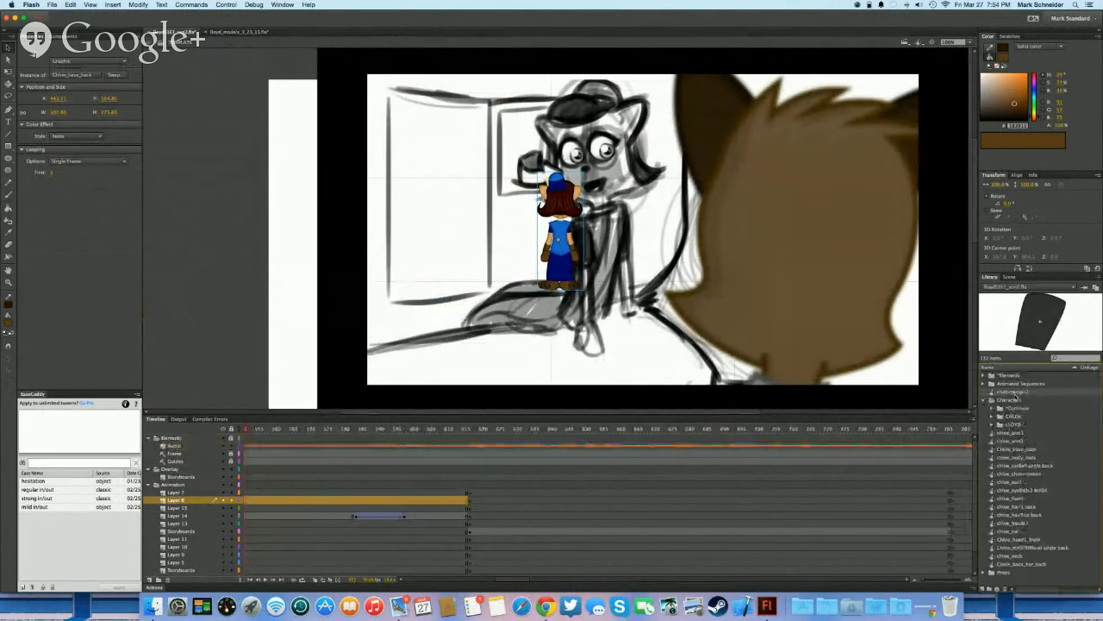
pyautogui.moveTo(1016, 396); pyautogui.dragTo(1005, 571)
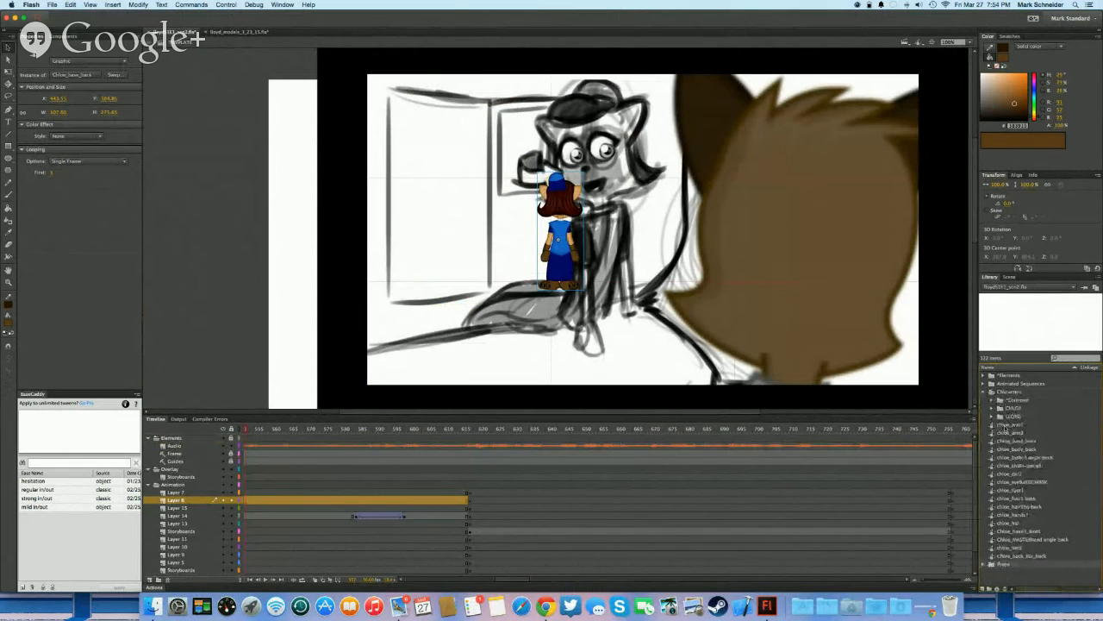
pyautogui.click(1006, 426)
pyautogui.keyDown('shift'); pyautogui.click(1013, 557); pyautogui.keyUp('shift')
pyautogui.moveTo(1013, 433); pyautogui.dragTo(1014, 410)
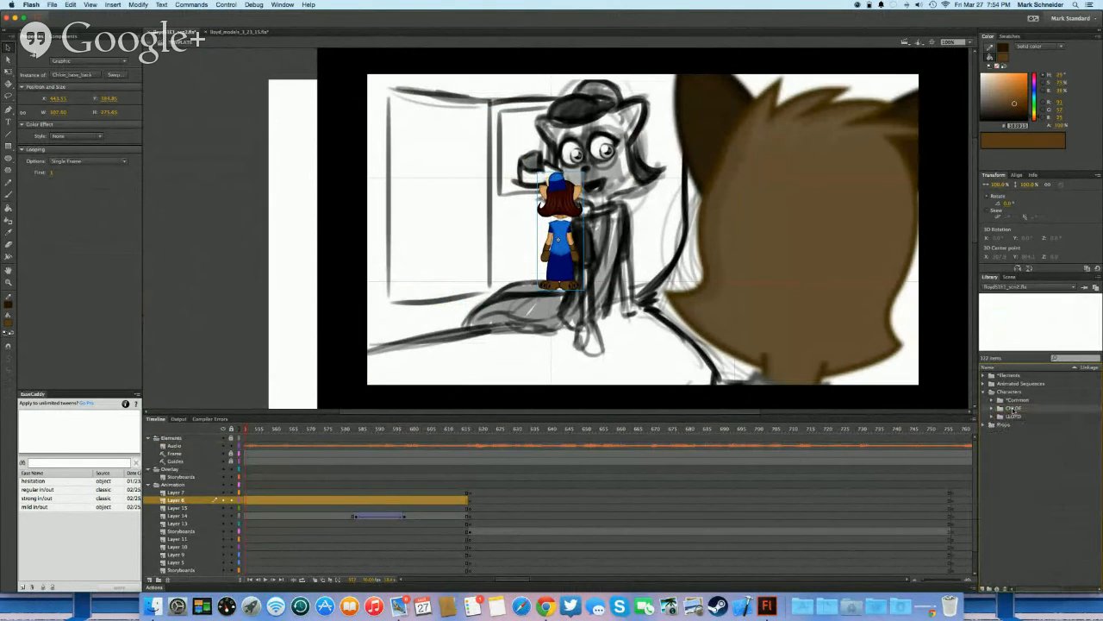
# Move Chloe's back-view model down over the storyboard sketch and enlarge it to match the sketched figure
pyautogui.click(523, 242)
pyautogui.moveTo(558, 242); pyautogui.dragTo(563, 302)
pyautogui.press('q')
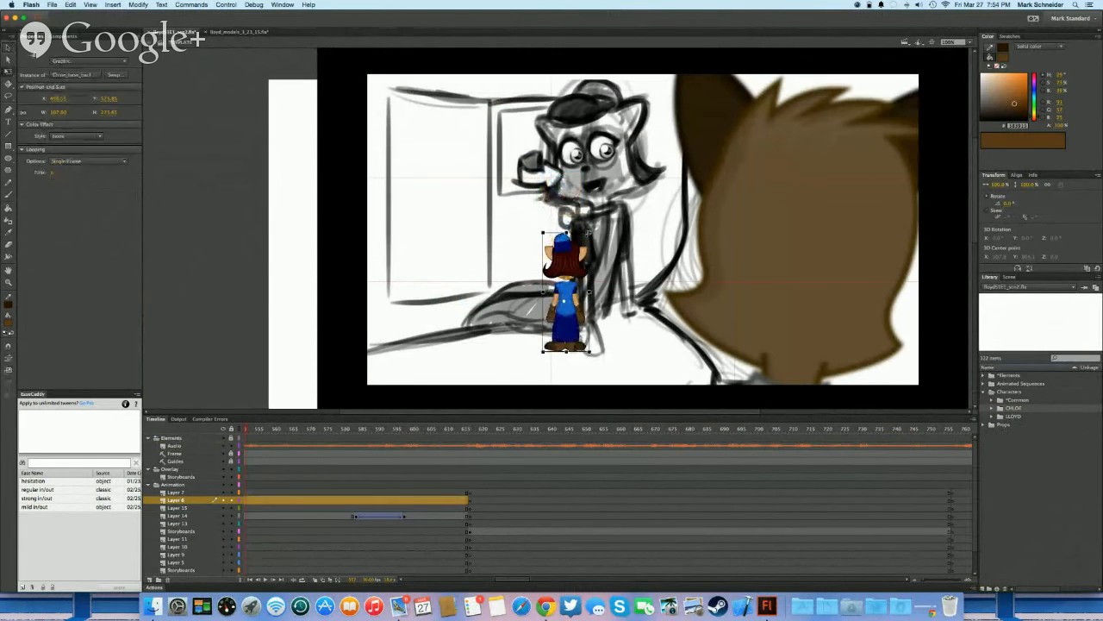
pyautogui.moveTo(590, 233)
pyautogui.mouseDown()
pyautogui.moveTo(633, 115)
pyautogui.moveTo(625, 174)
pyautogui.moveTo(500, 160)
pyautogui.moveTo(595, 293)
pyautogui.moveTo(459, 183)
pyautogui.mouseUp()
# Break Chloe's model apart and delete its head, skirt and feet, keeping the neck, torso, arms and hands
pyautogui.press('super+b')
pyautogui.click(504, 219)
pyautogui.press('Delete')
pyautogui.click(592, 307)
pyautogui.press('Delete')
pyautogui.click(556, 369)
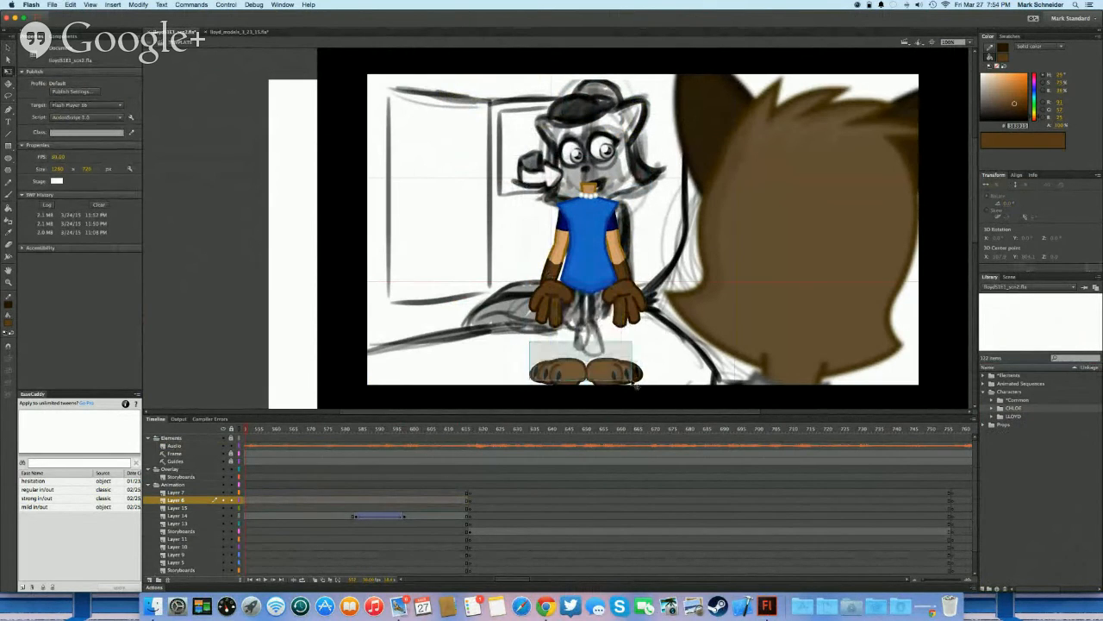
pyautogui.press('Delete')
pyautogui.click(637, 312)
pyautogui.click(605, 338)
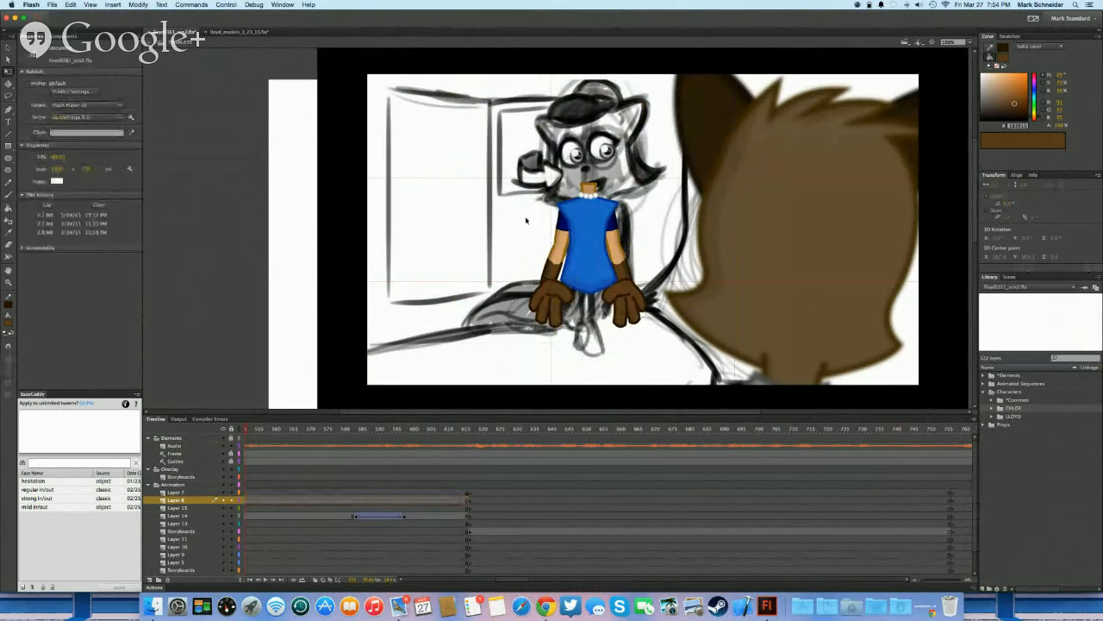
# Move Chloe's neck, torso, arms and hands down together to line up with the storyboard sketch's body
pyautogui.moveTo(515, 159); pyautogui.dragTo(639, 340)
pyautogui.moveTo(626, 294); pyautogui.dragTo(628, 322)
pyautogui.moveTo(655, 219); pyautogui.dragTo(649, 214)
pyautogui.moveTo(619, 249); pyautogui.dragTo(629, 247)
pyautogui.press('Escape')
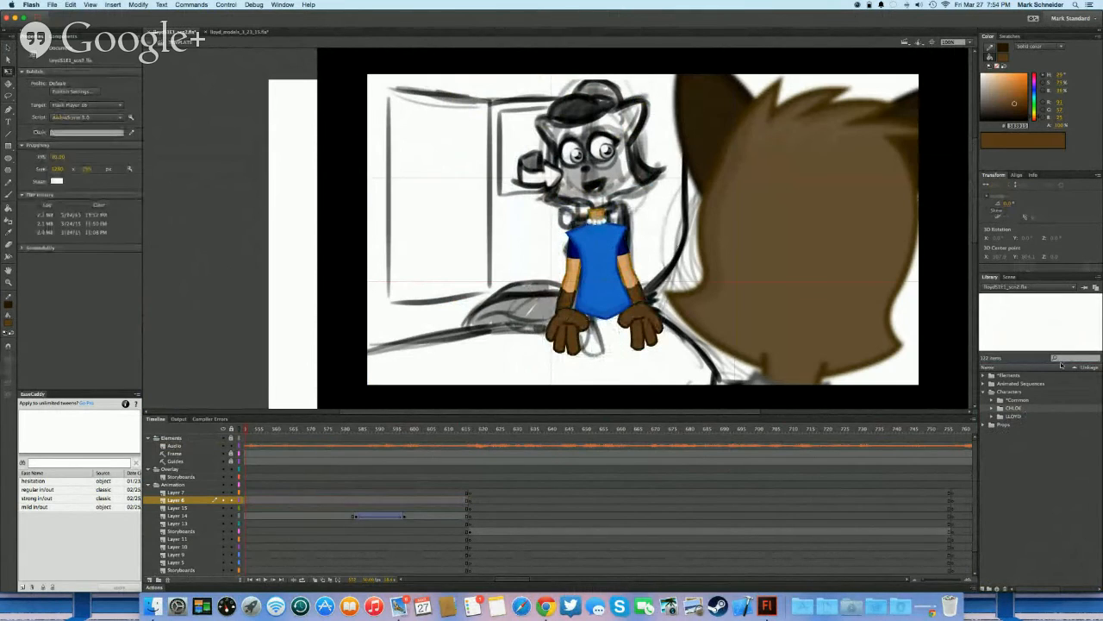
# Search the scene's library for "head" and preview the Chloe head symbols, including the front, angle and MASTERhead versions
pyautogui.write('head')
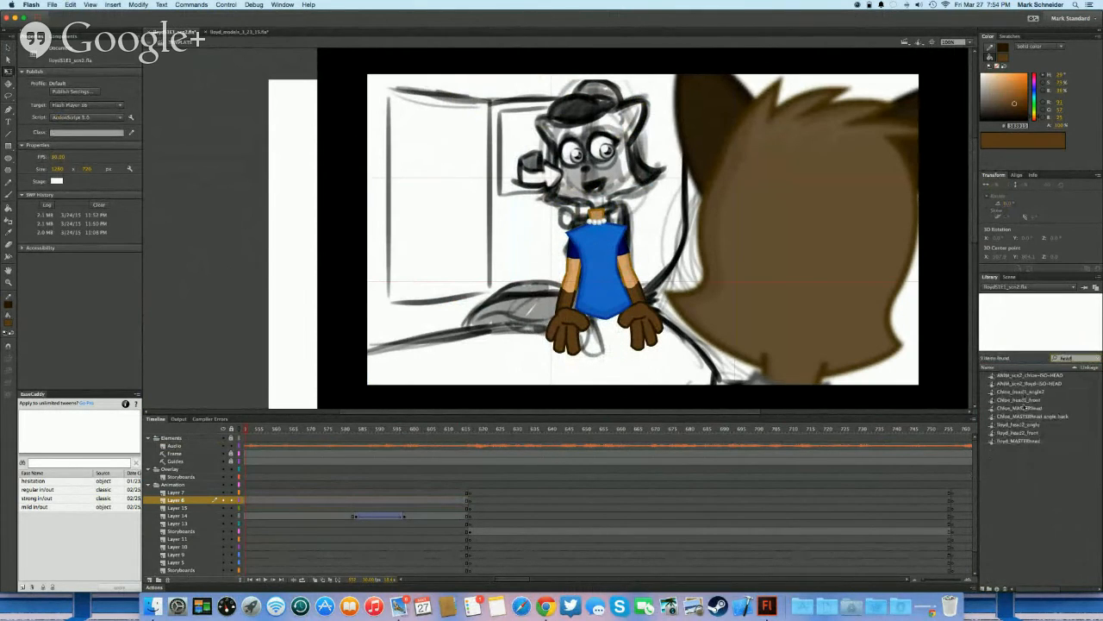
pyautogui.click(1025, 408)
pyautogui.click(1026, 417)
pyautogui.click(1030, 410)
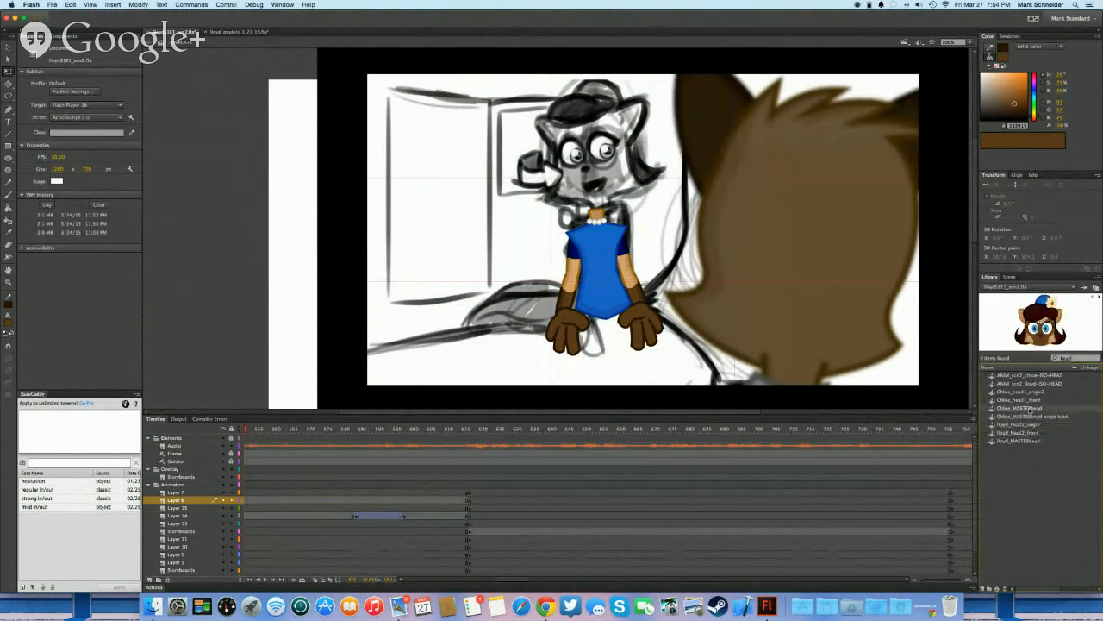
pyautogui.click(1031, 400)
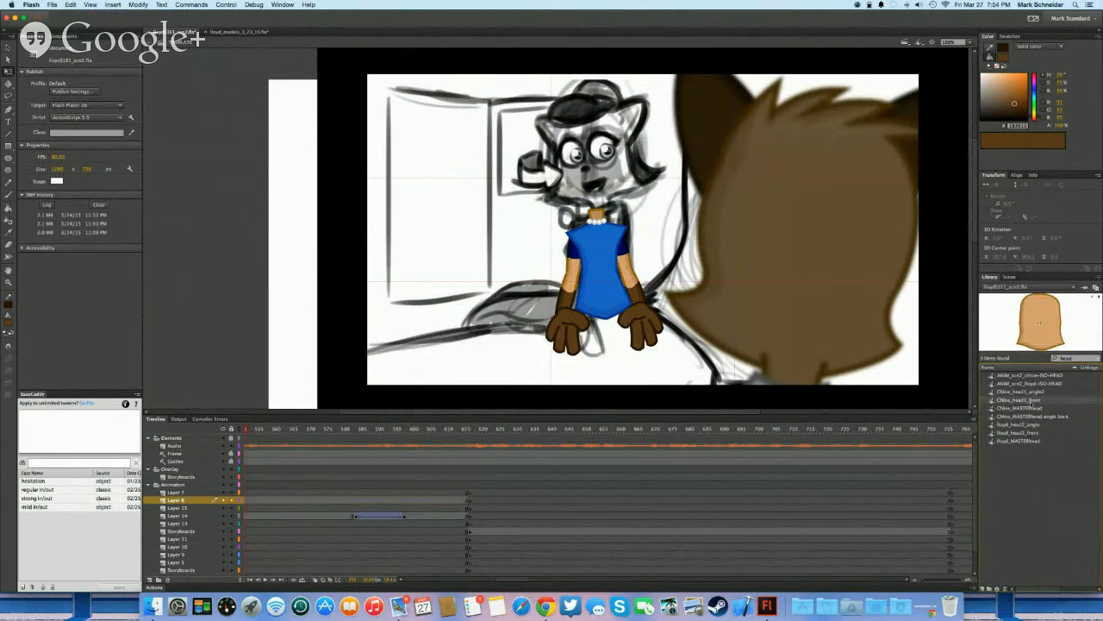
pyautogui.click(1031, 392)
pyautogui.click(1031, 384)
pyautogui.click(1033, 417)
pyautogui.click(1033, 407)
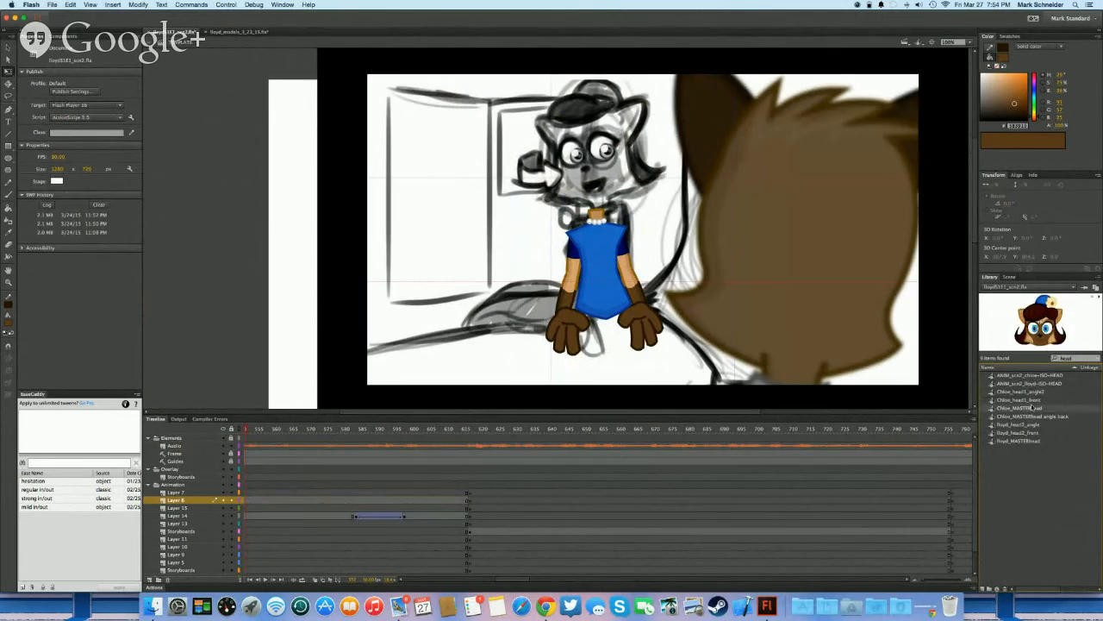
# Bring up the Lloyd model sheet document and select Chloe's angled full-body model beside her back view
pyautogui.hotkey('ctrl', 'Right')
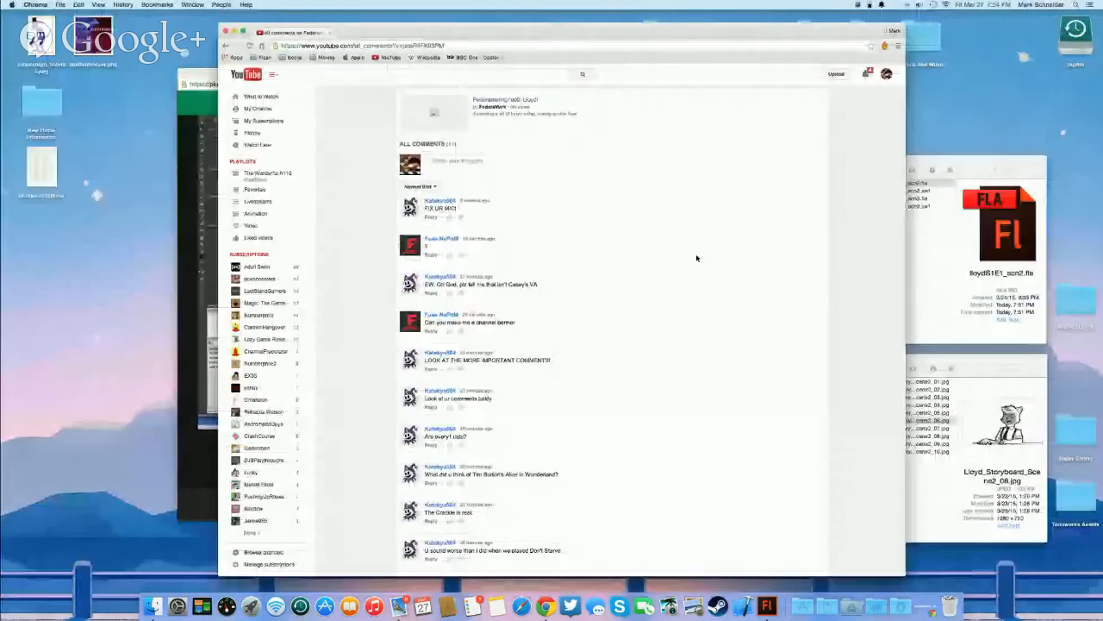
pyautogui.hotkey('ctrl', 'Left')
pyautogui.hotkey('ctrl', 'Left')
pyautogui.hotkey('ctrl', 'Right')
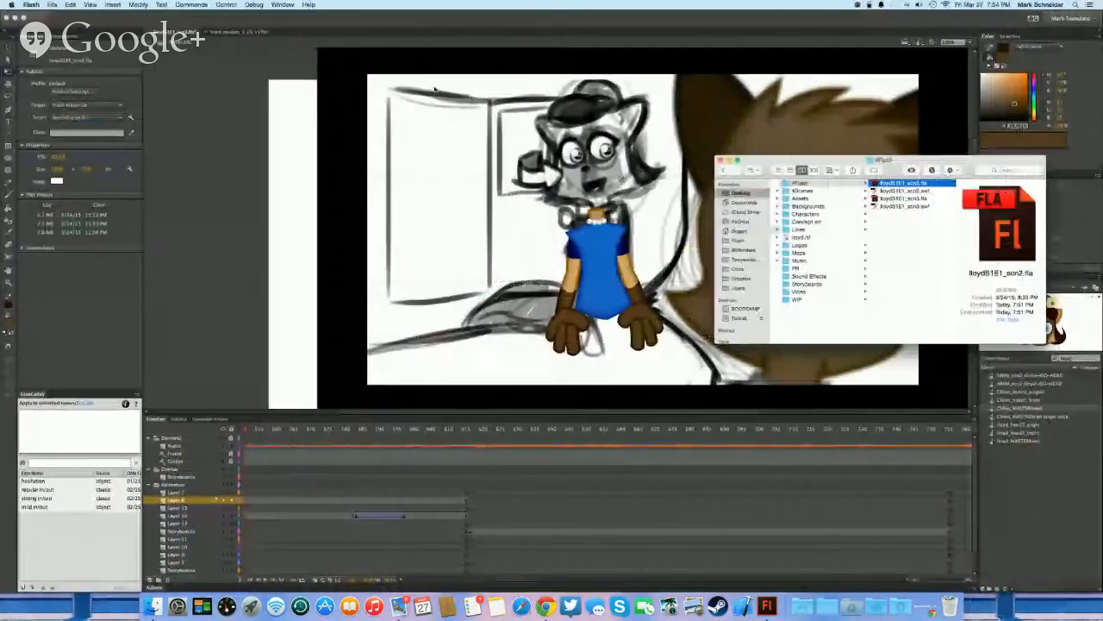
pyautogui.click(238, 32)
pyautogui.click(365, 256)
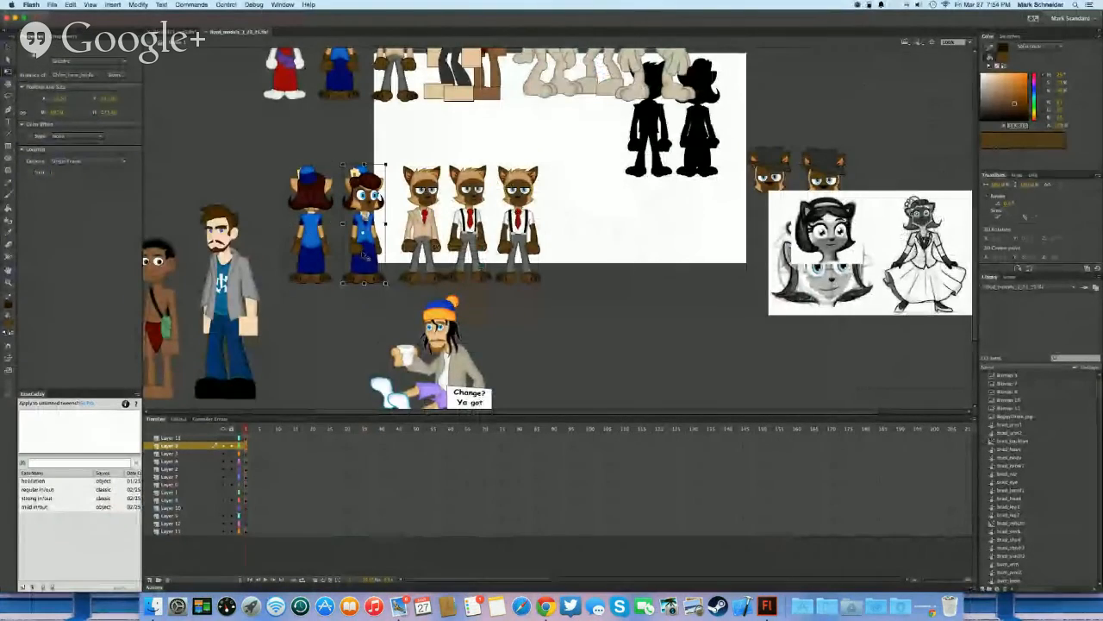
# Switch to Chrome, sort the stream's YouTube comments by newest first and read through them
pyautogui.hotkey('ctrl', 'Right')
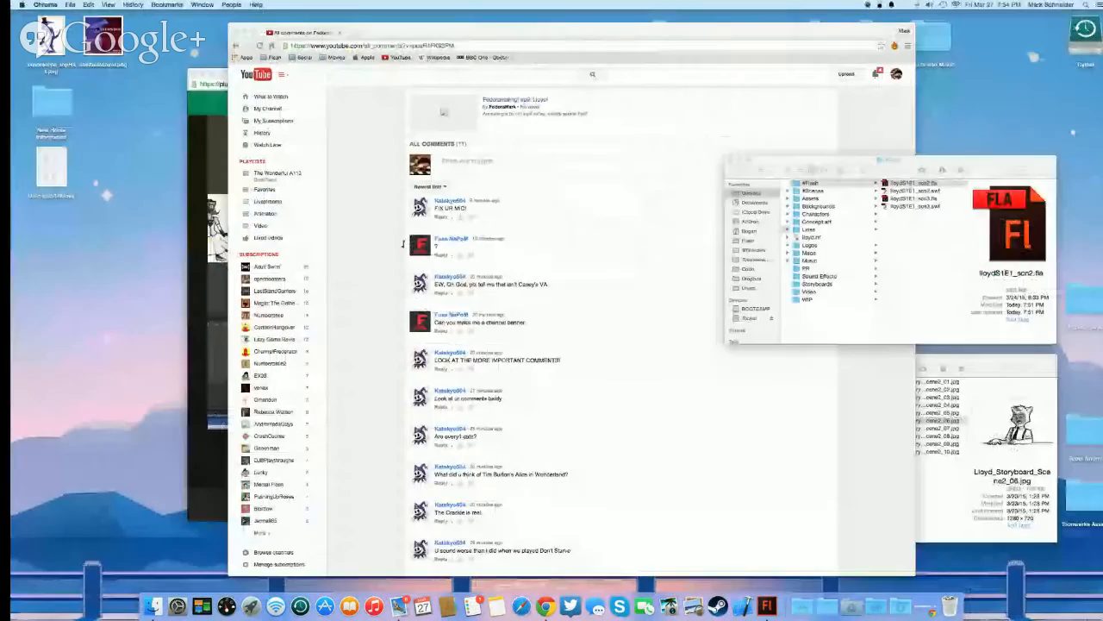
pyautogui.click(422, 186)
pyautogui.click(431, 192)
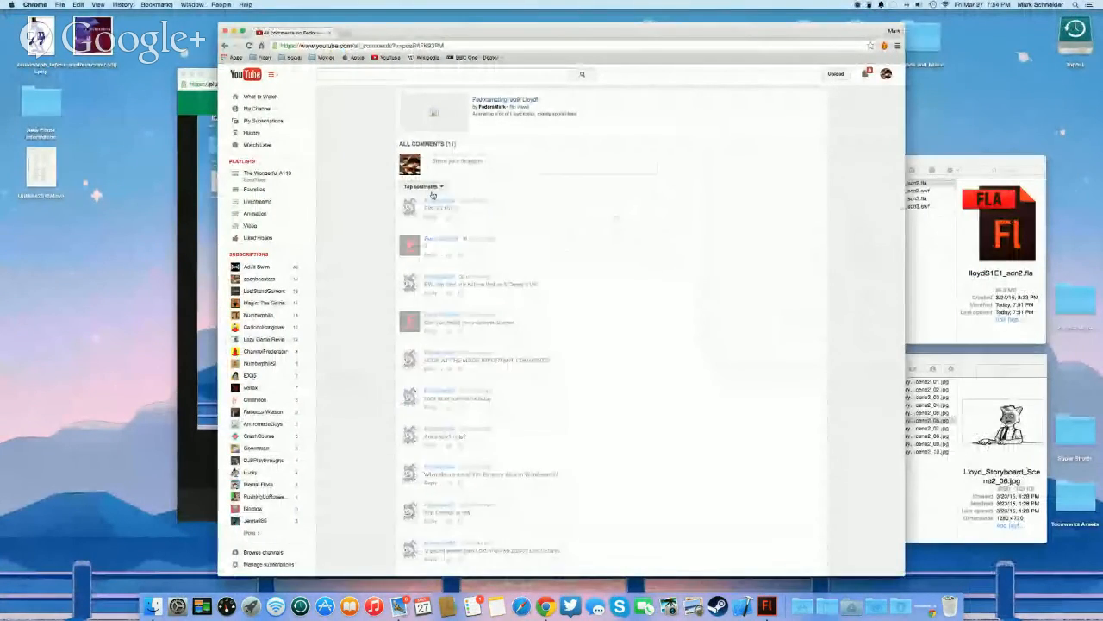
pyautogui.click(433, 187)
pyautogui.click(433, 210)
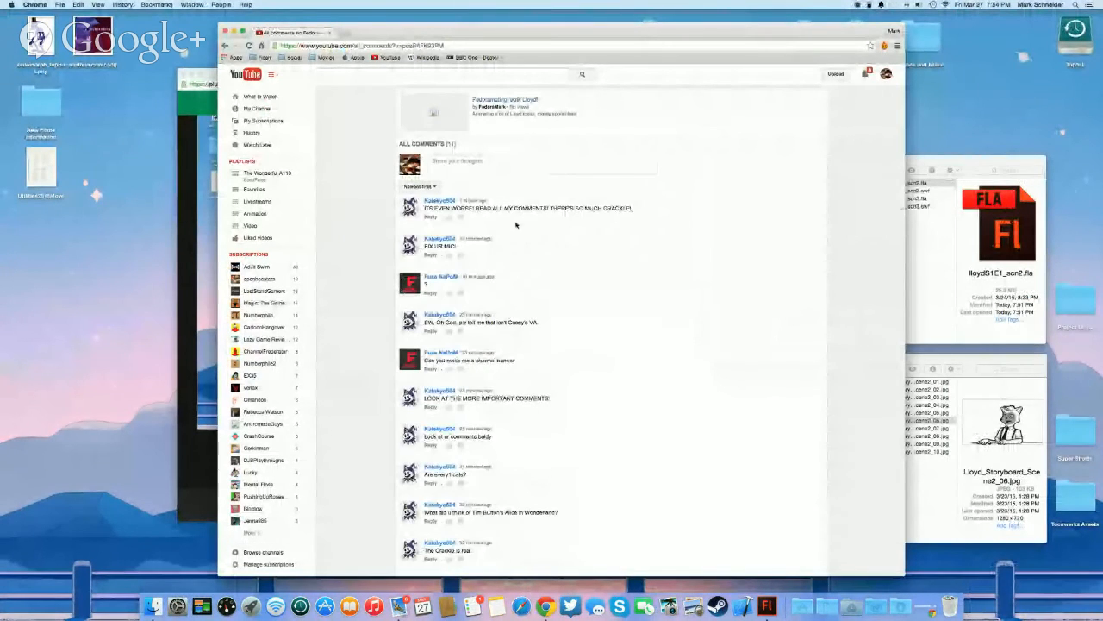
pyautogui.scroll(-2, 519, 228)
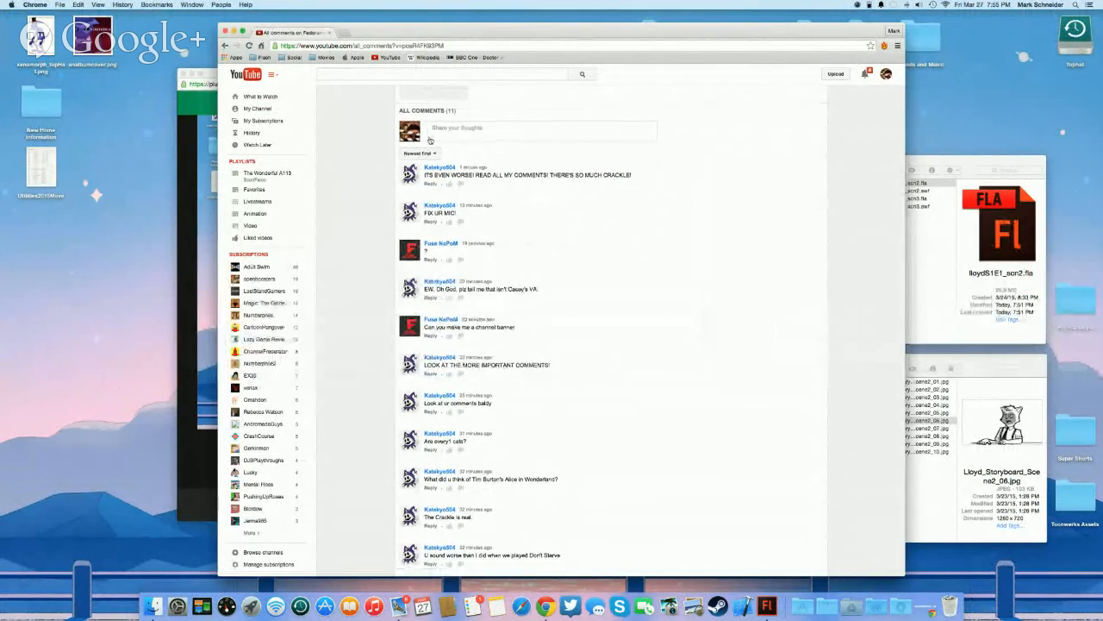
pyautogui.scroll(2, 427, 100)
# Open the "Fedoramating! ep9: Lloyd!" video page, mute its playback and go back to the full comment list
pyautogui.click(494, 105)
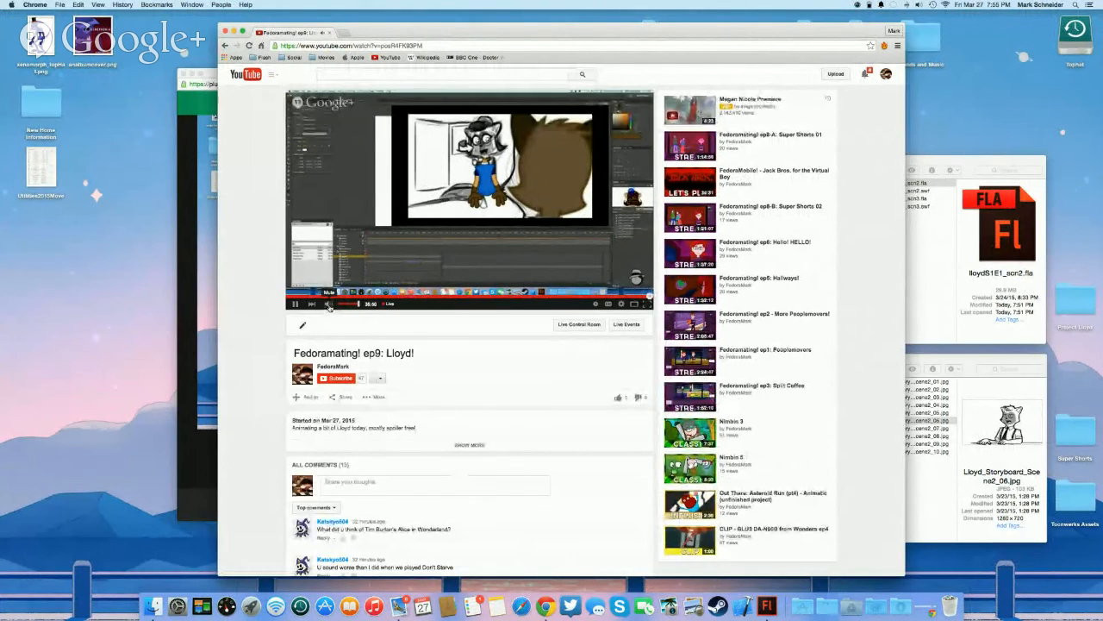
pyautogui.press('XF86AudioLowerVolume')
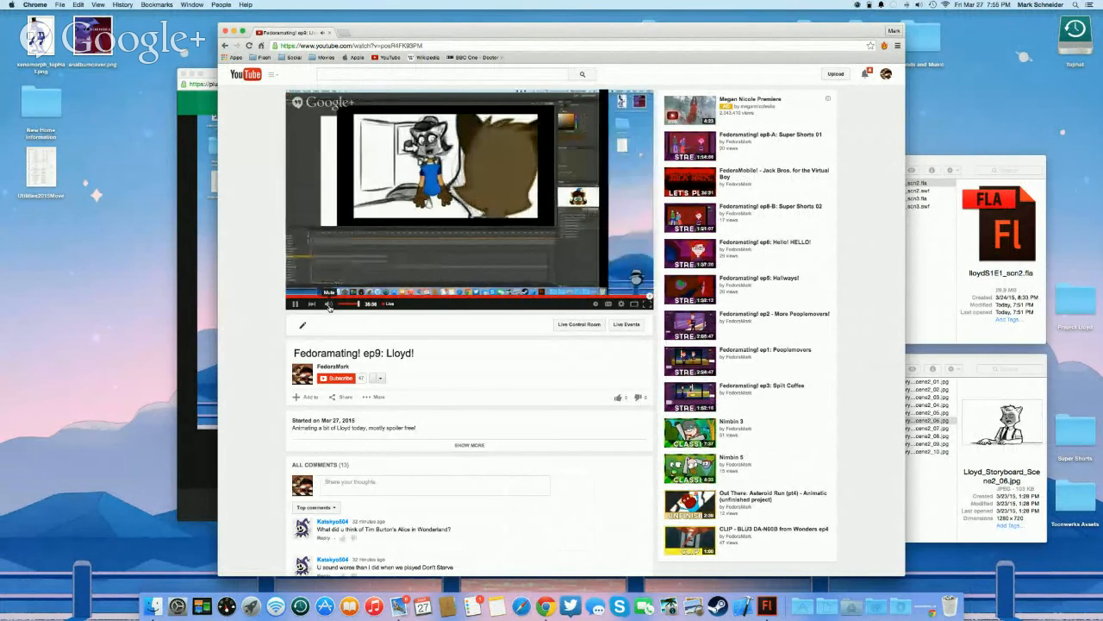
pyautogui.click(329, 305)
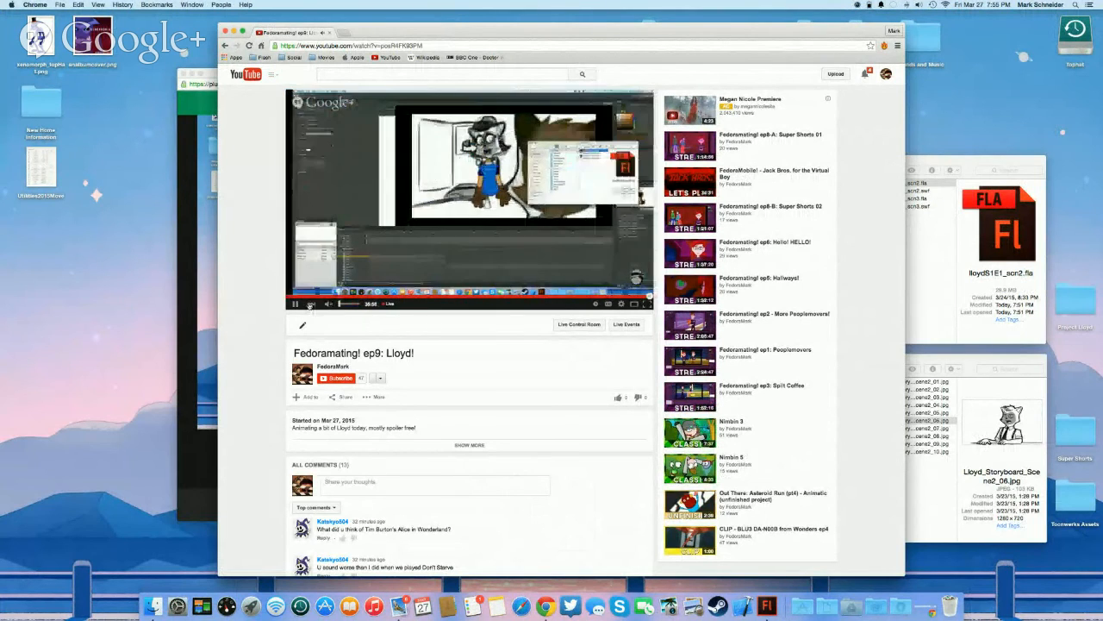
pyautogui.click(325, 466)
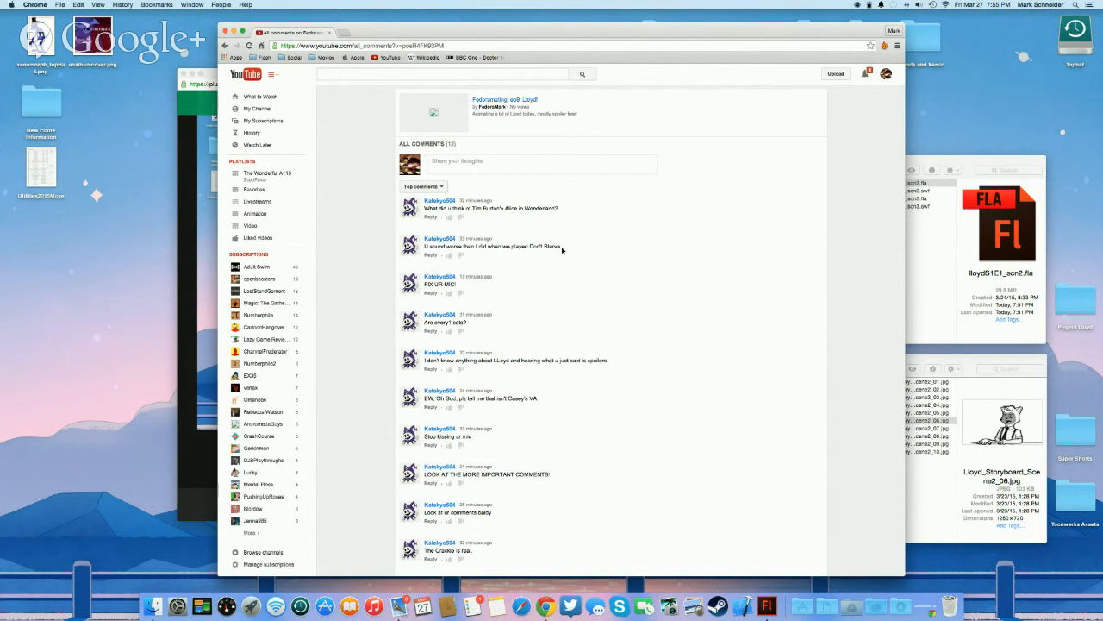
# Switch back to Flash and file the loose Chloe symbols under Characters in the CHLOE folder, replacing existing items
pyautogui.press('super+Tab')
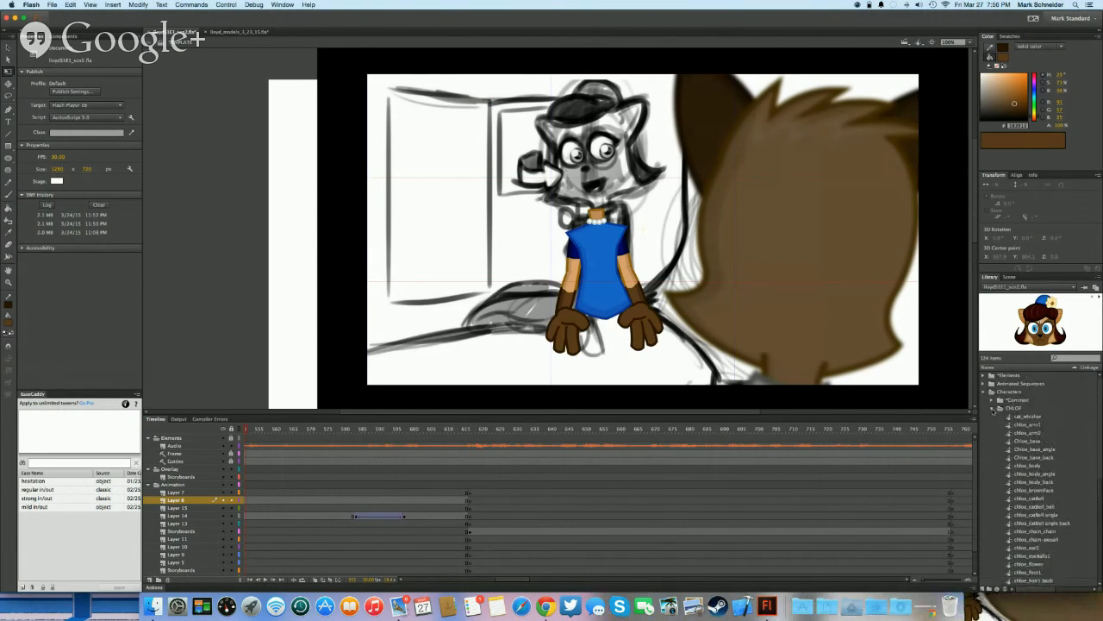
pyautogui.click(993, 409)
pyautogui.click(1009, 425)
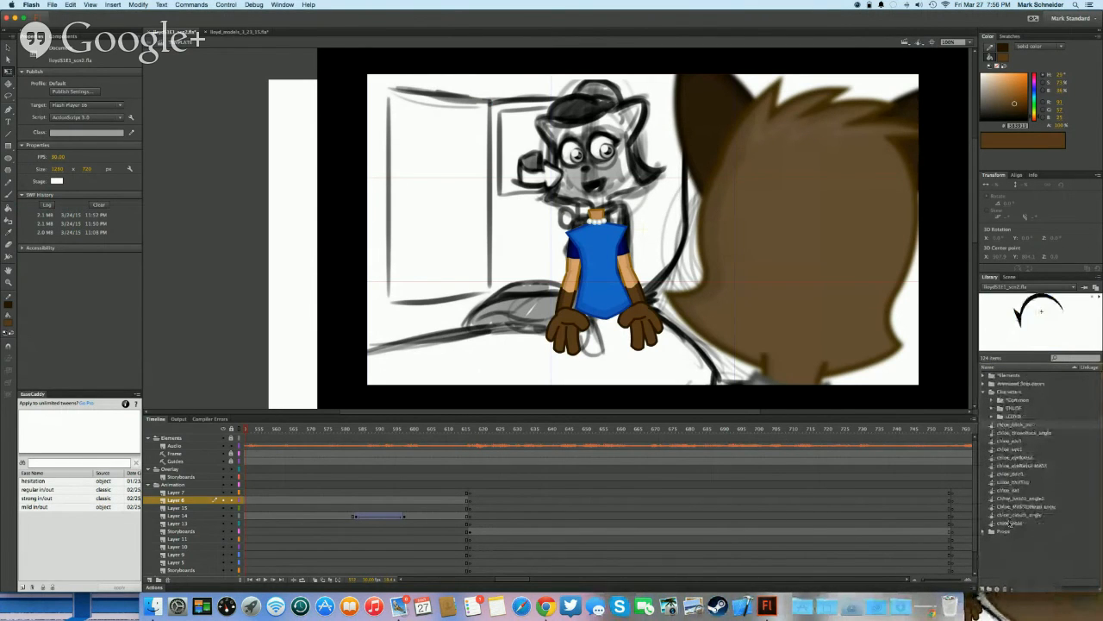
pyautogui.click(1010, 524)
pyautogui.click(1015, 407)
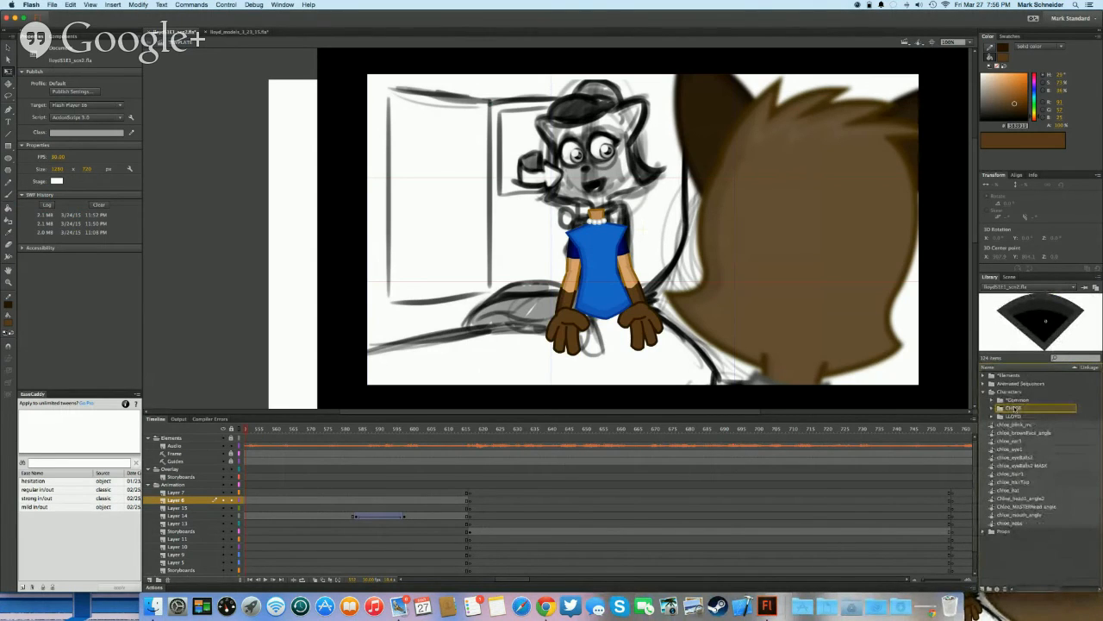
pyautogui.moveTo(1014, 408); pyautogui.dragTo(1015, 408)
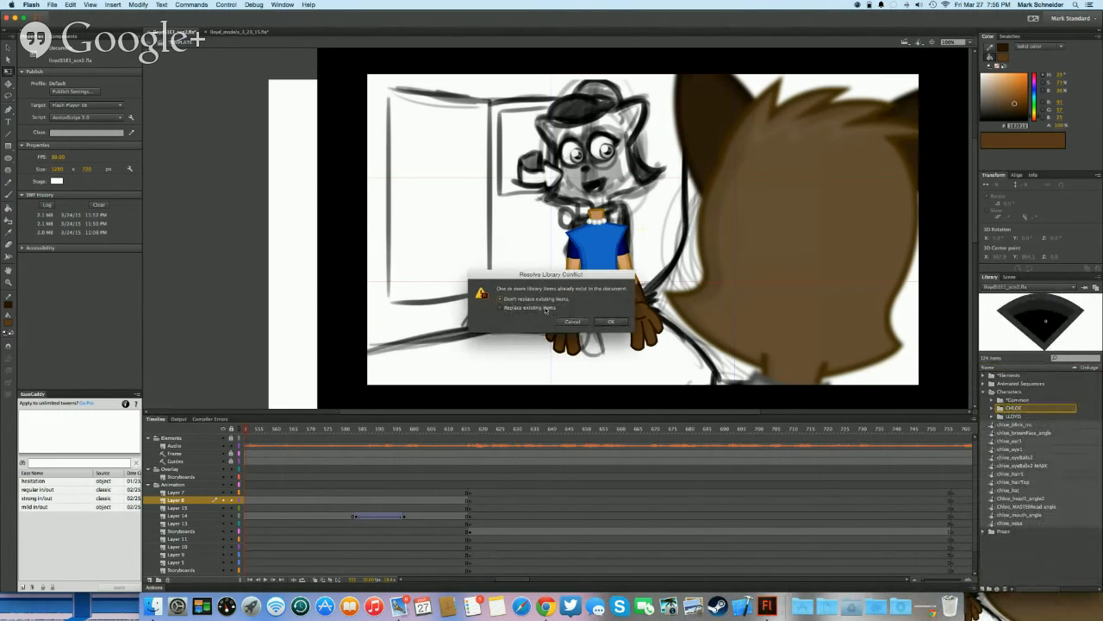
pyautogui.click(502, 307)
pyautogui.click(611, 322)
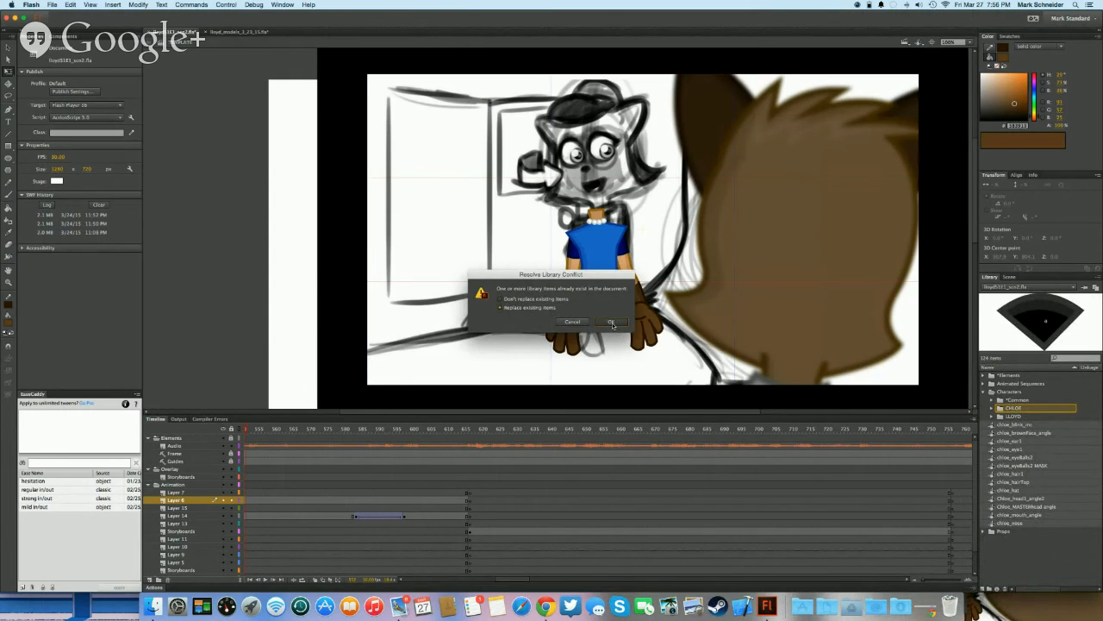
# Scrub through Layer 6's frames and delete both of Chloe's hands from her arms
pyautogui.click(422, 500)
pyautogui.hscroll(-5, 603, 500)
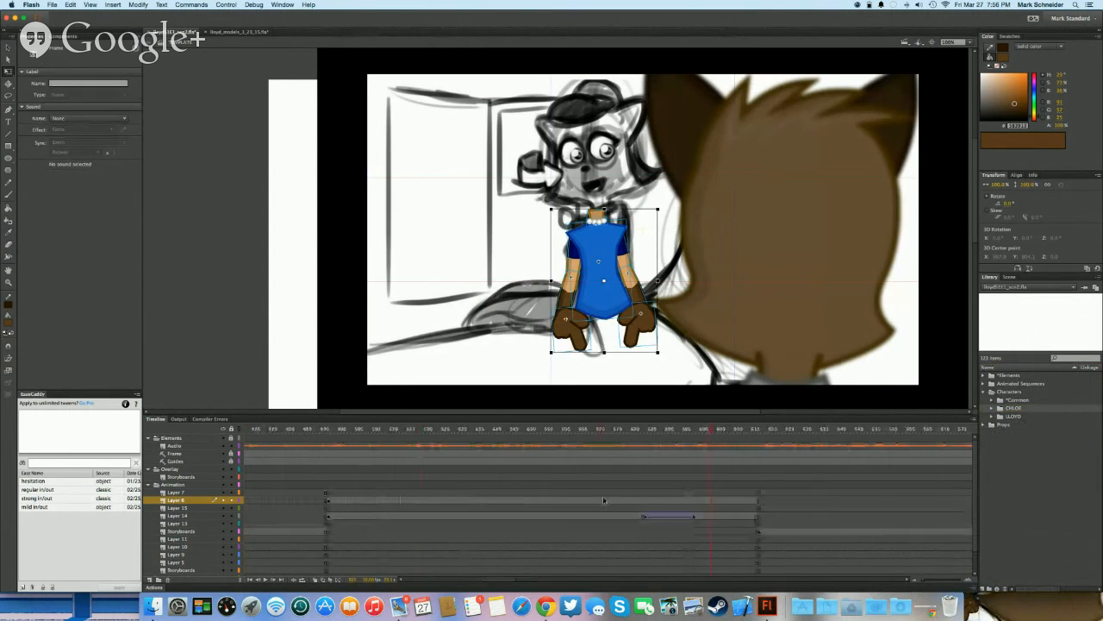
pyautogui.moveTo(603, 500); pyautogui.dragTo(700, 500)
pyautogui.click(543, 328)
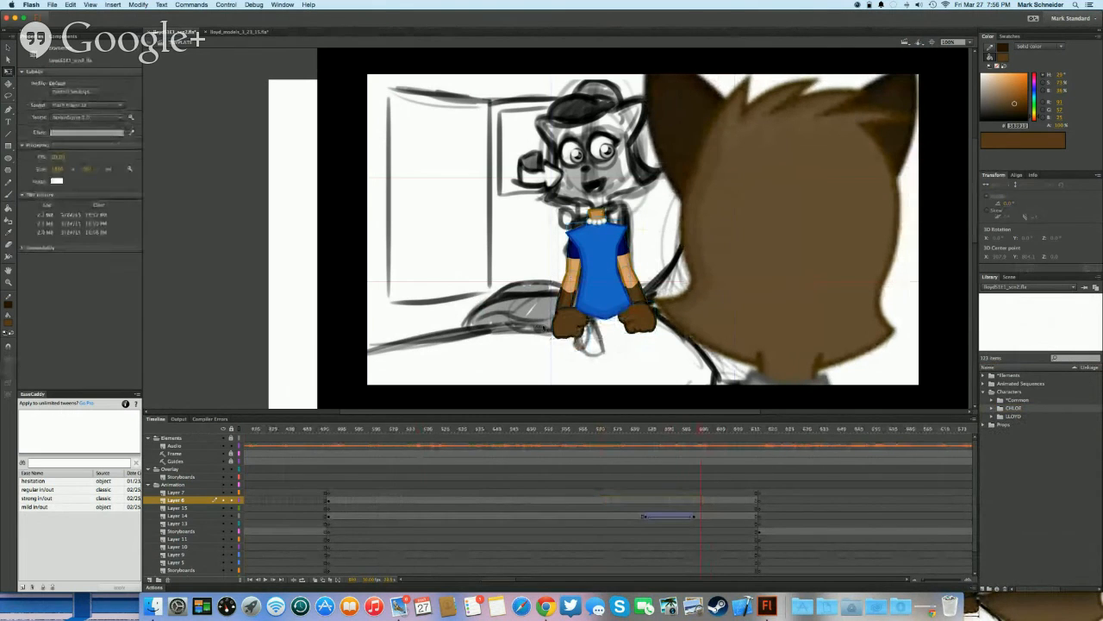
pyautogui.click(569, 326)
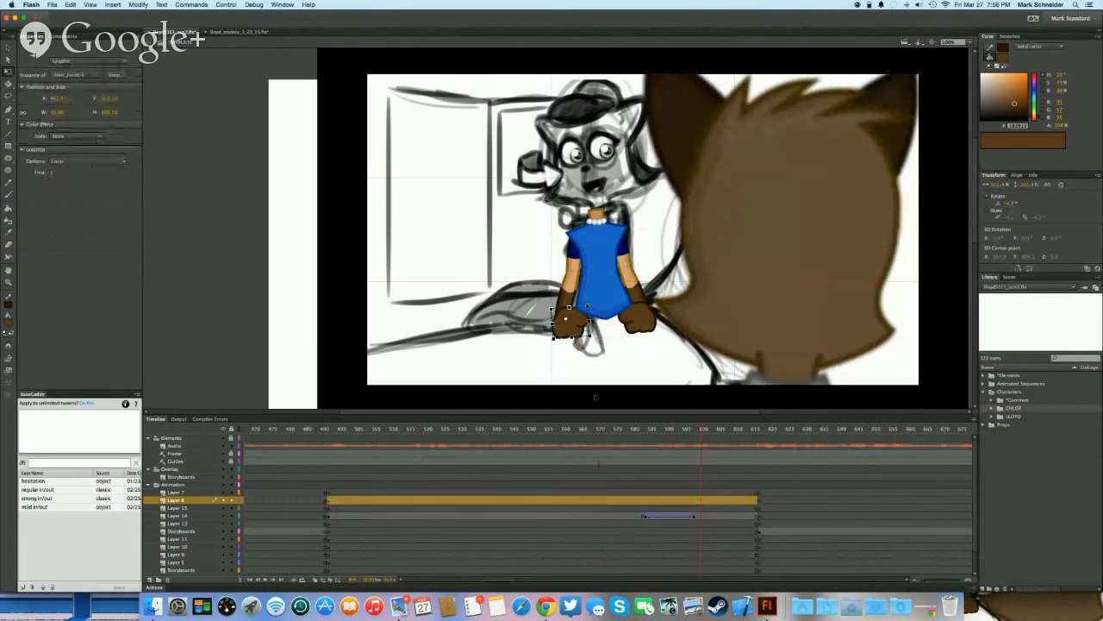
pyautogui.press('Delete')
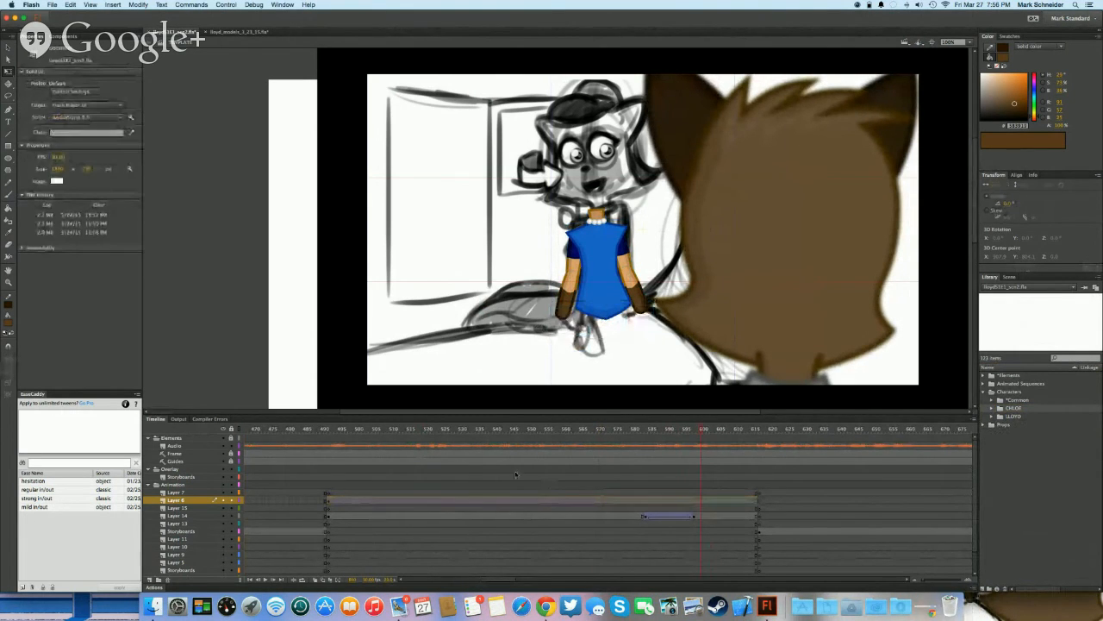
# Switch to Chrome with the stream's YouTube comments
pyautogui.hotkey('ctrl', 'Right')
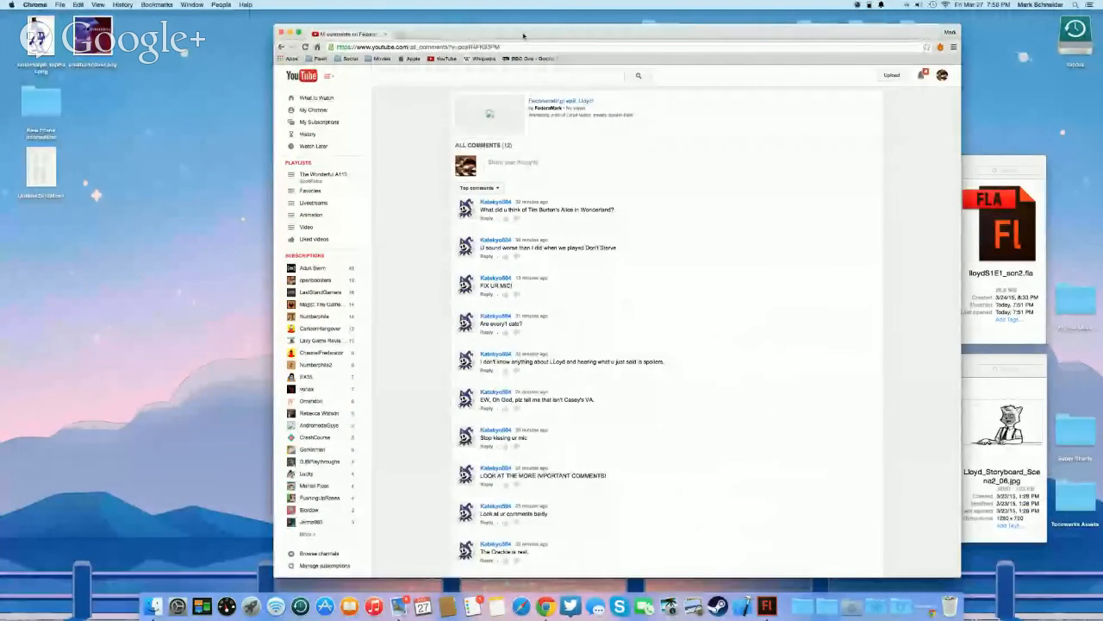